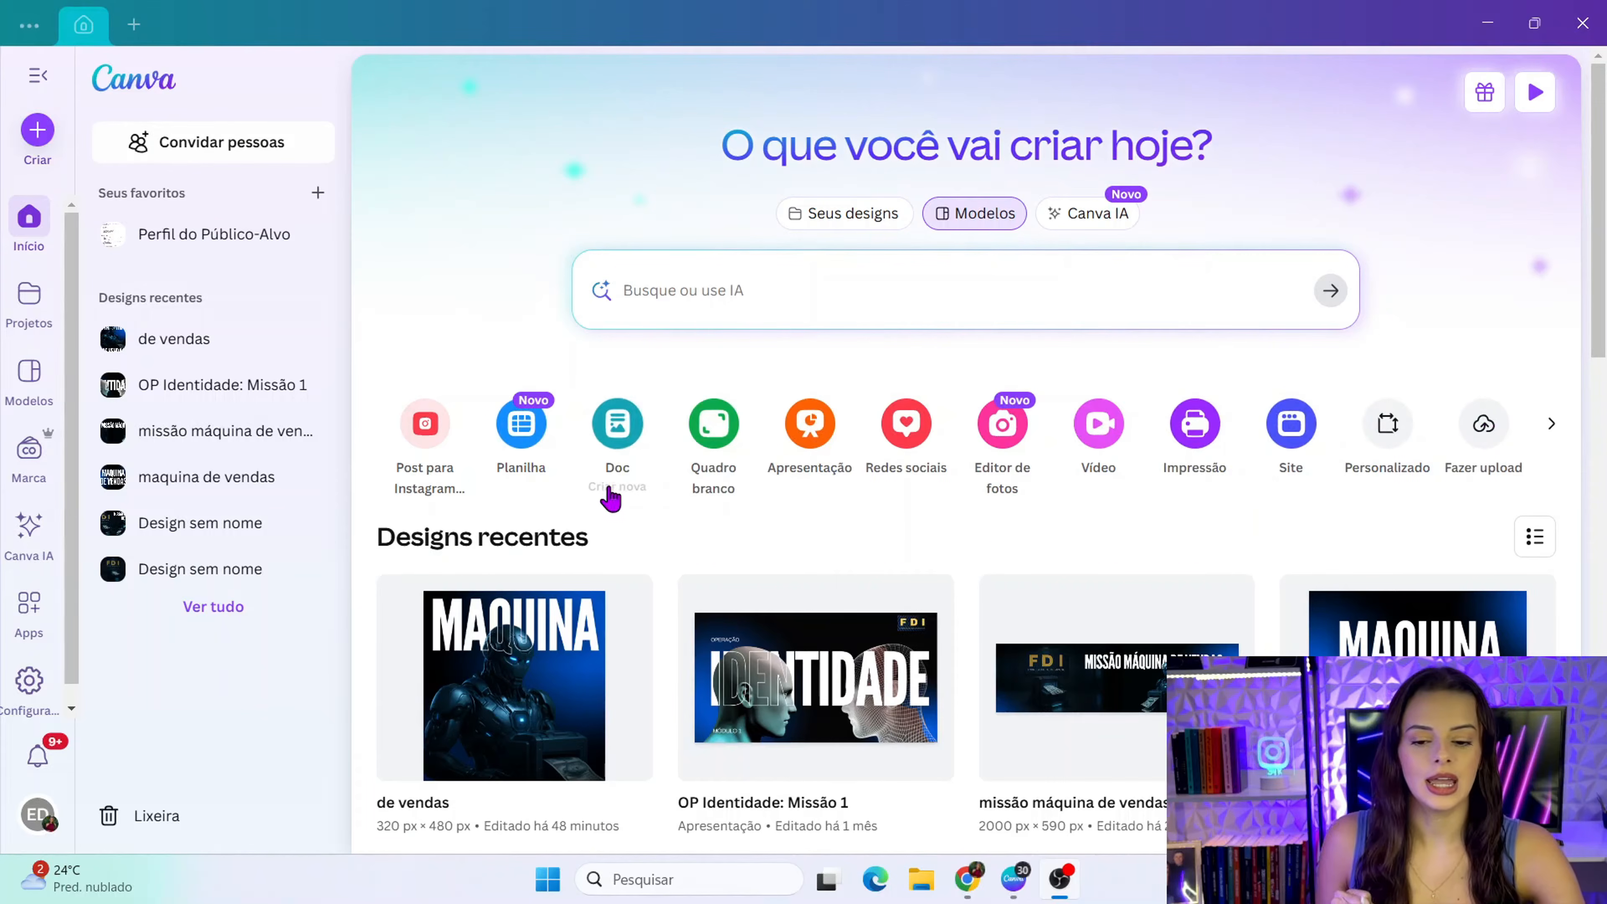
# - Look through the recent designs on the home page
pyautogui.scroll(-2, 448, 557)
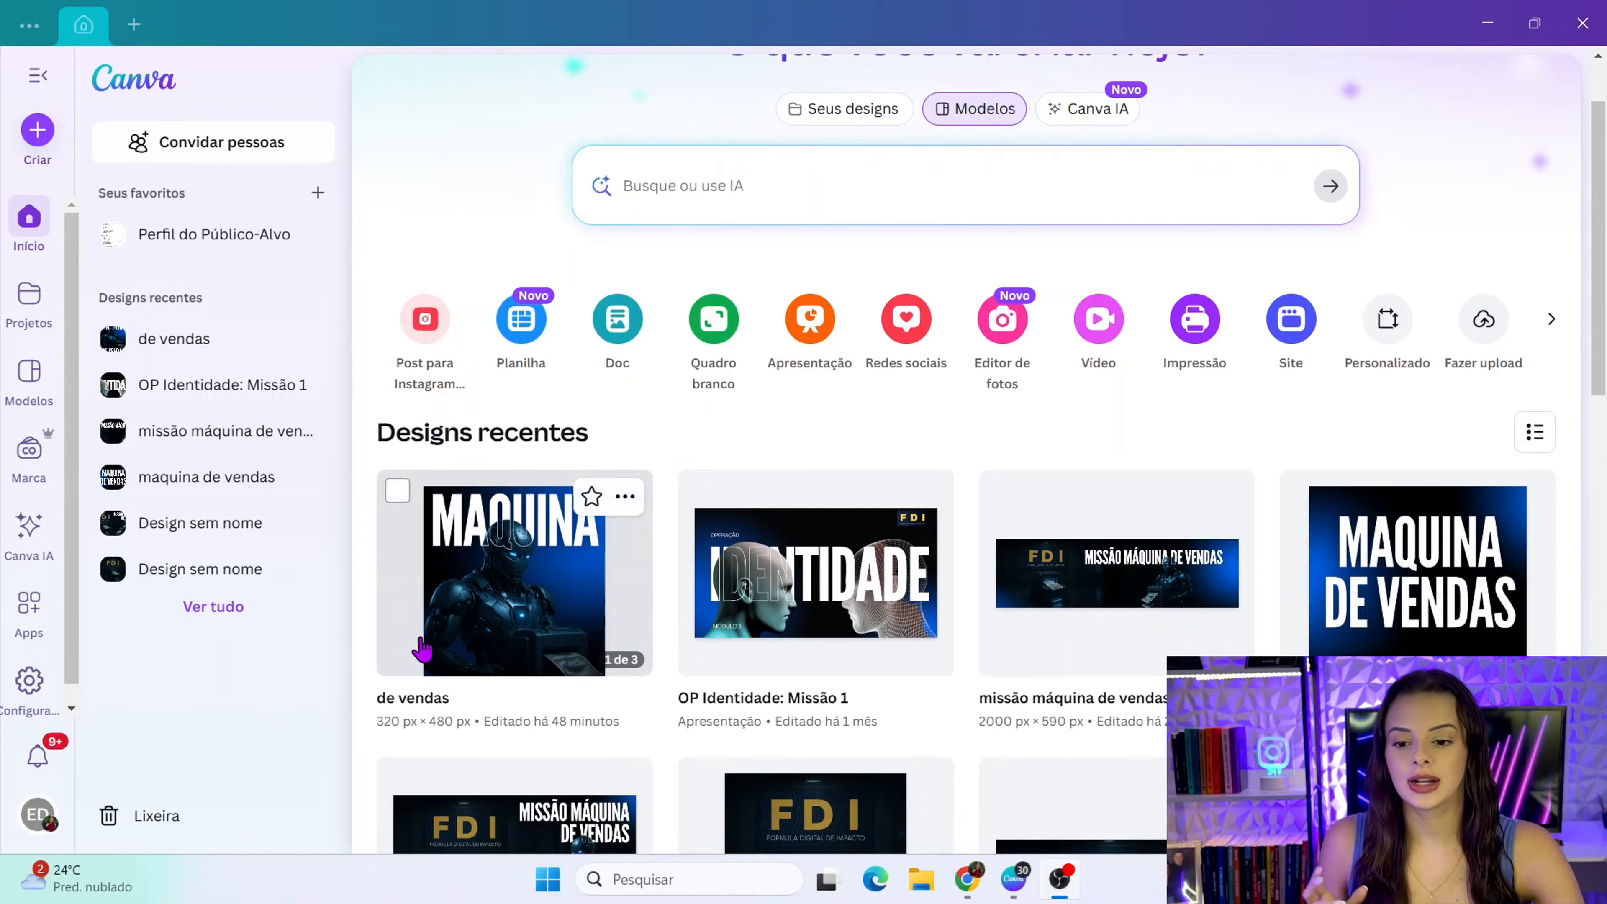
pyautogui.scroll(-6, 947, 498)
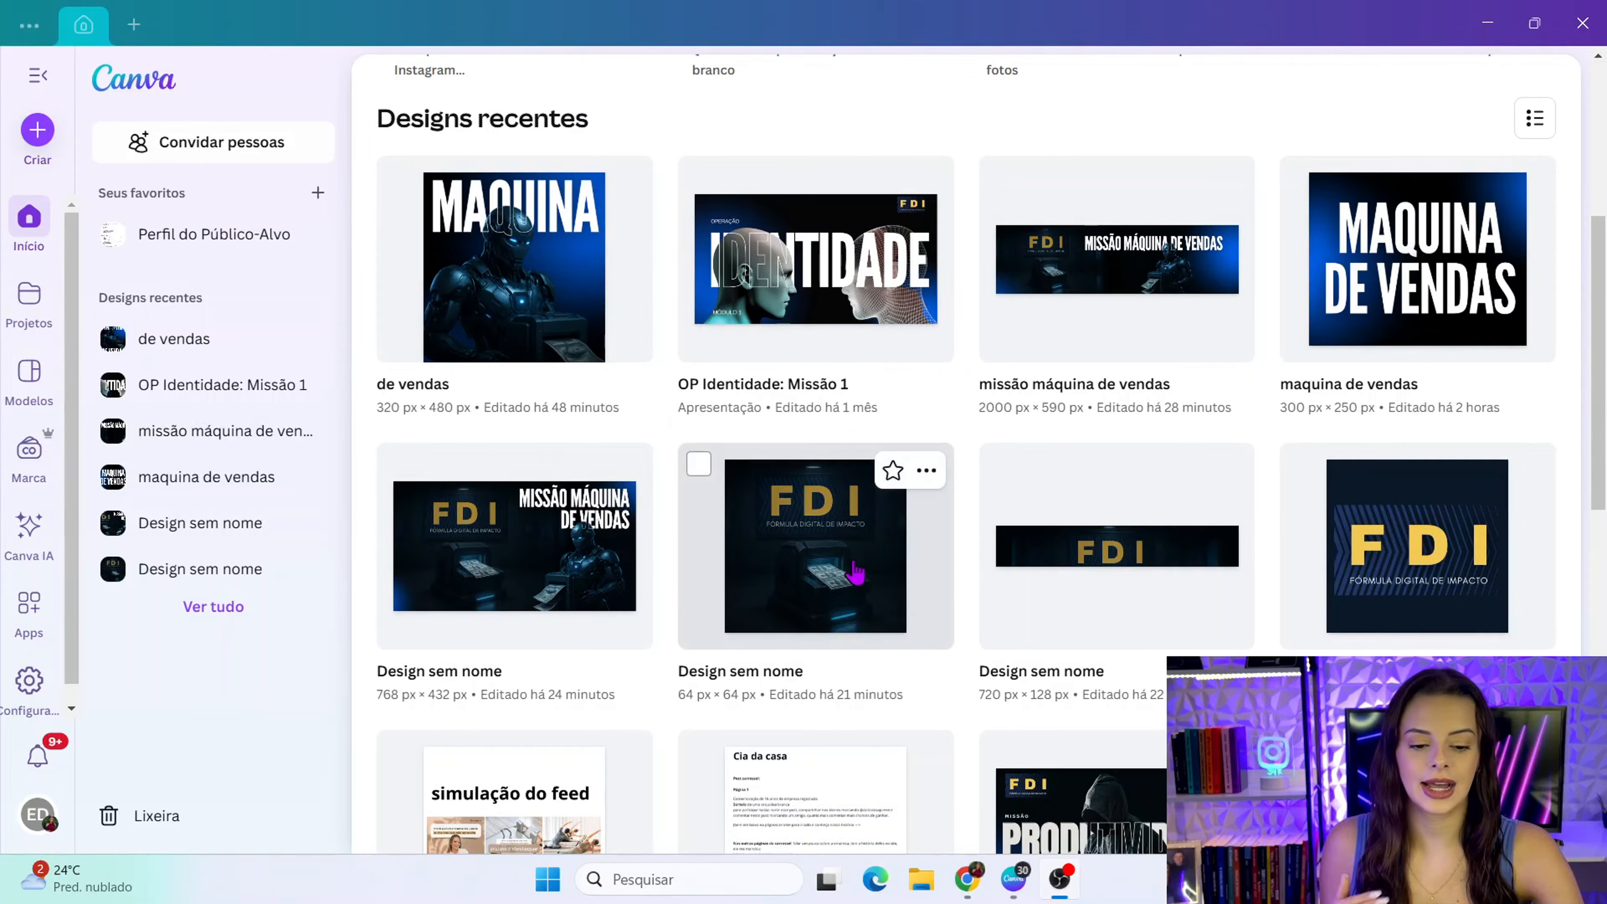
pyautogui.scroll(-6, 868, 570)
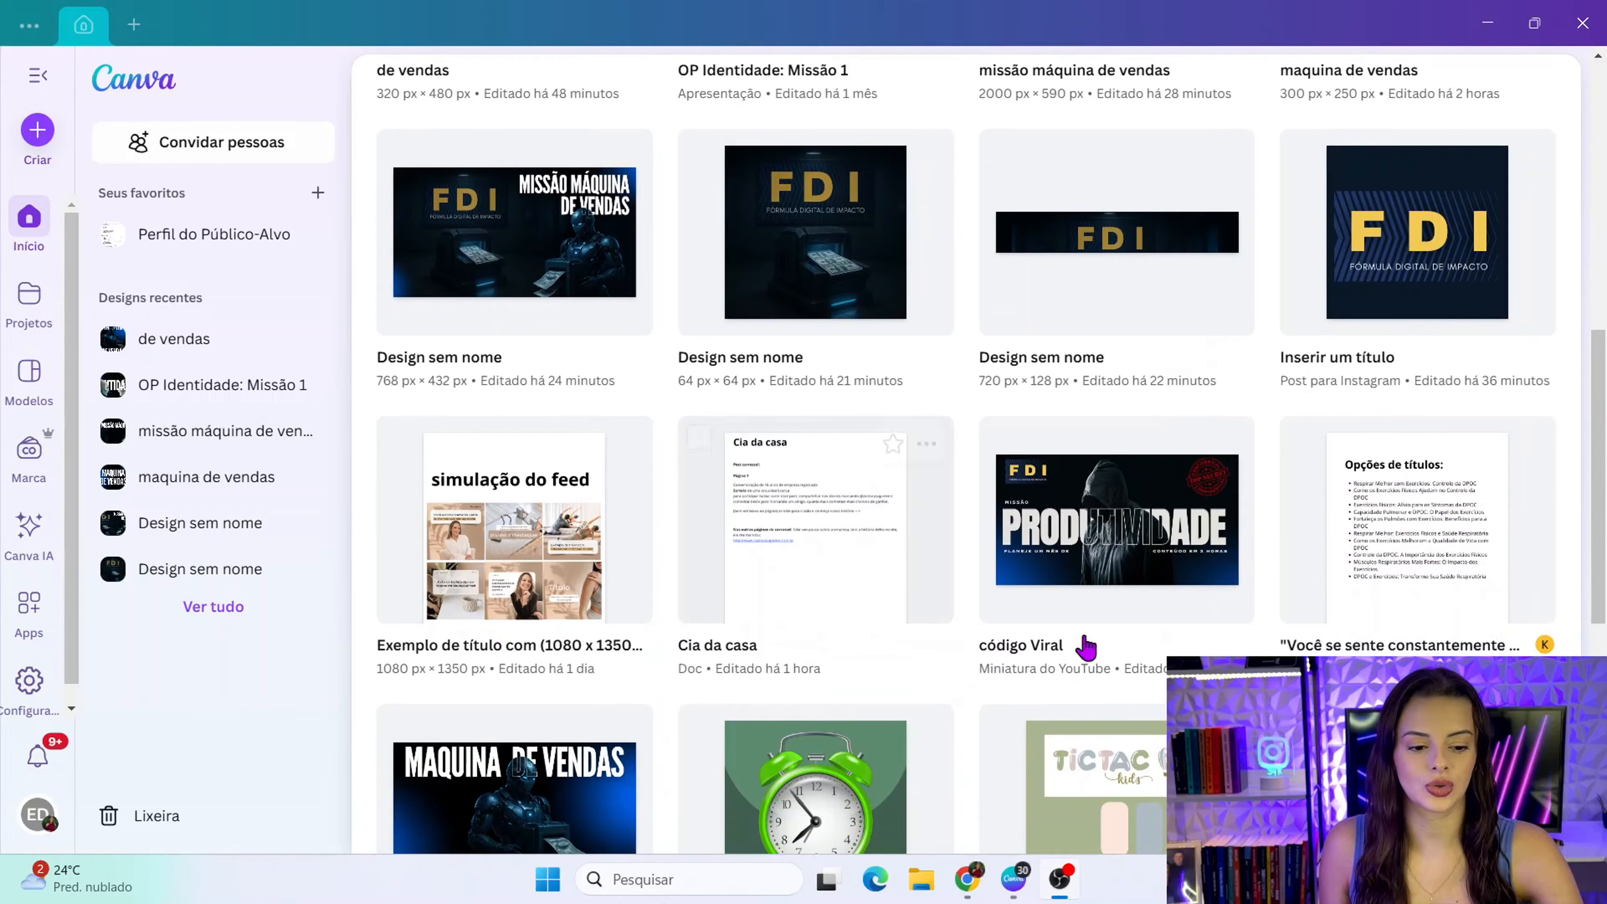
pyautogui.scroll(-3, 1119, 601)
pyautogui.scroll(10, 1090, 636)
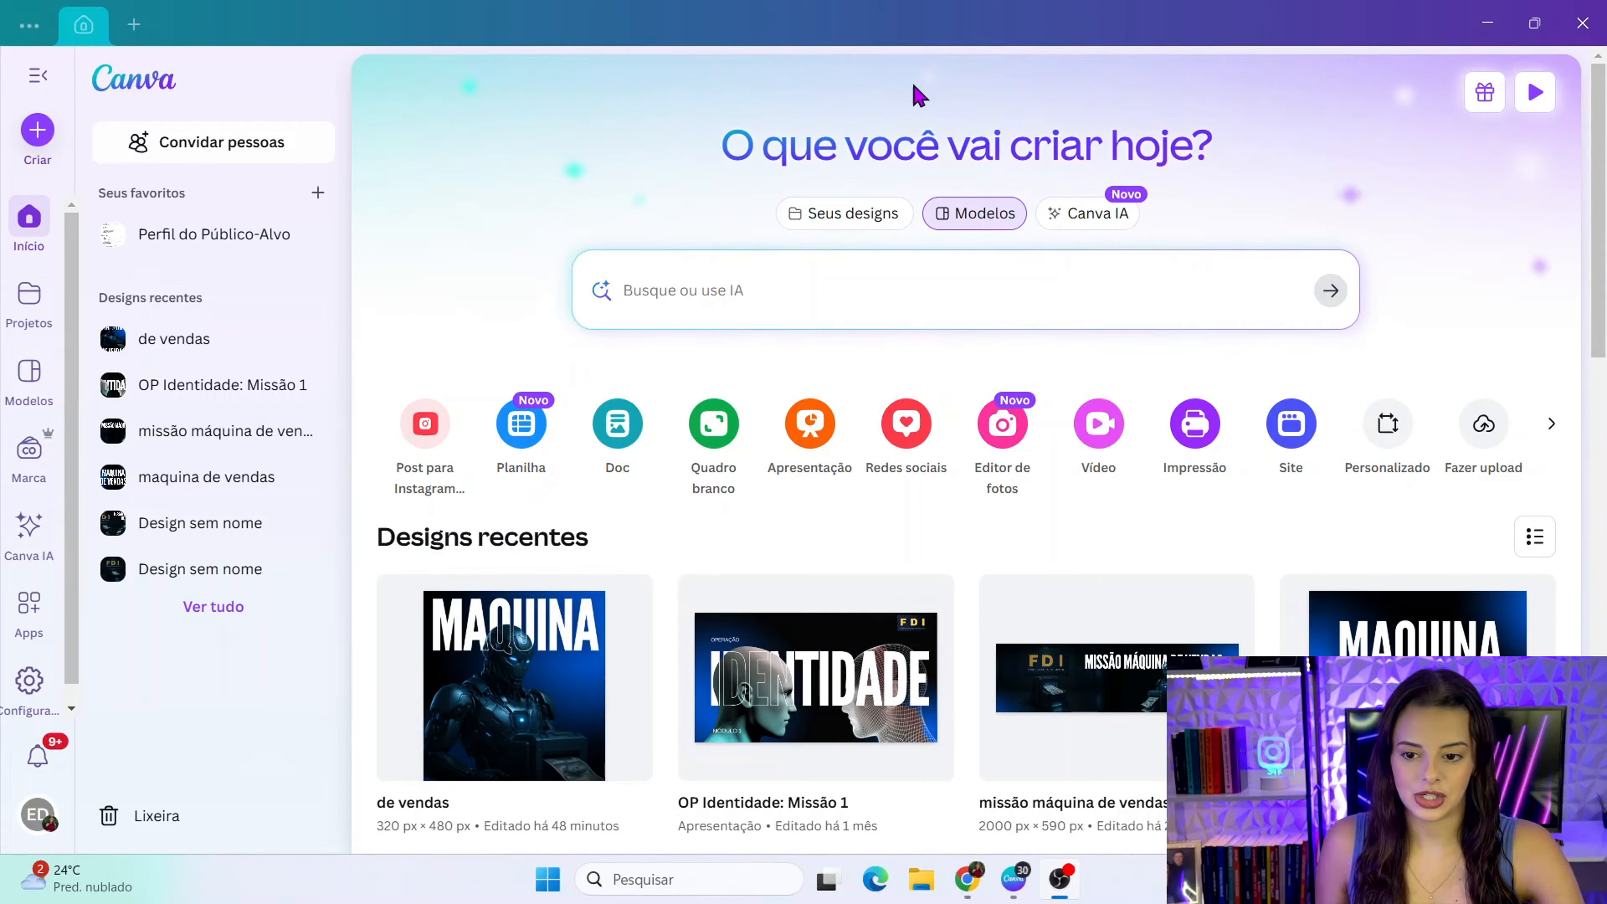
# - Search all content in the projects area for "produtividade", review the suggestions and clear the search
pyautogui.click(28, 308)
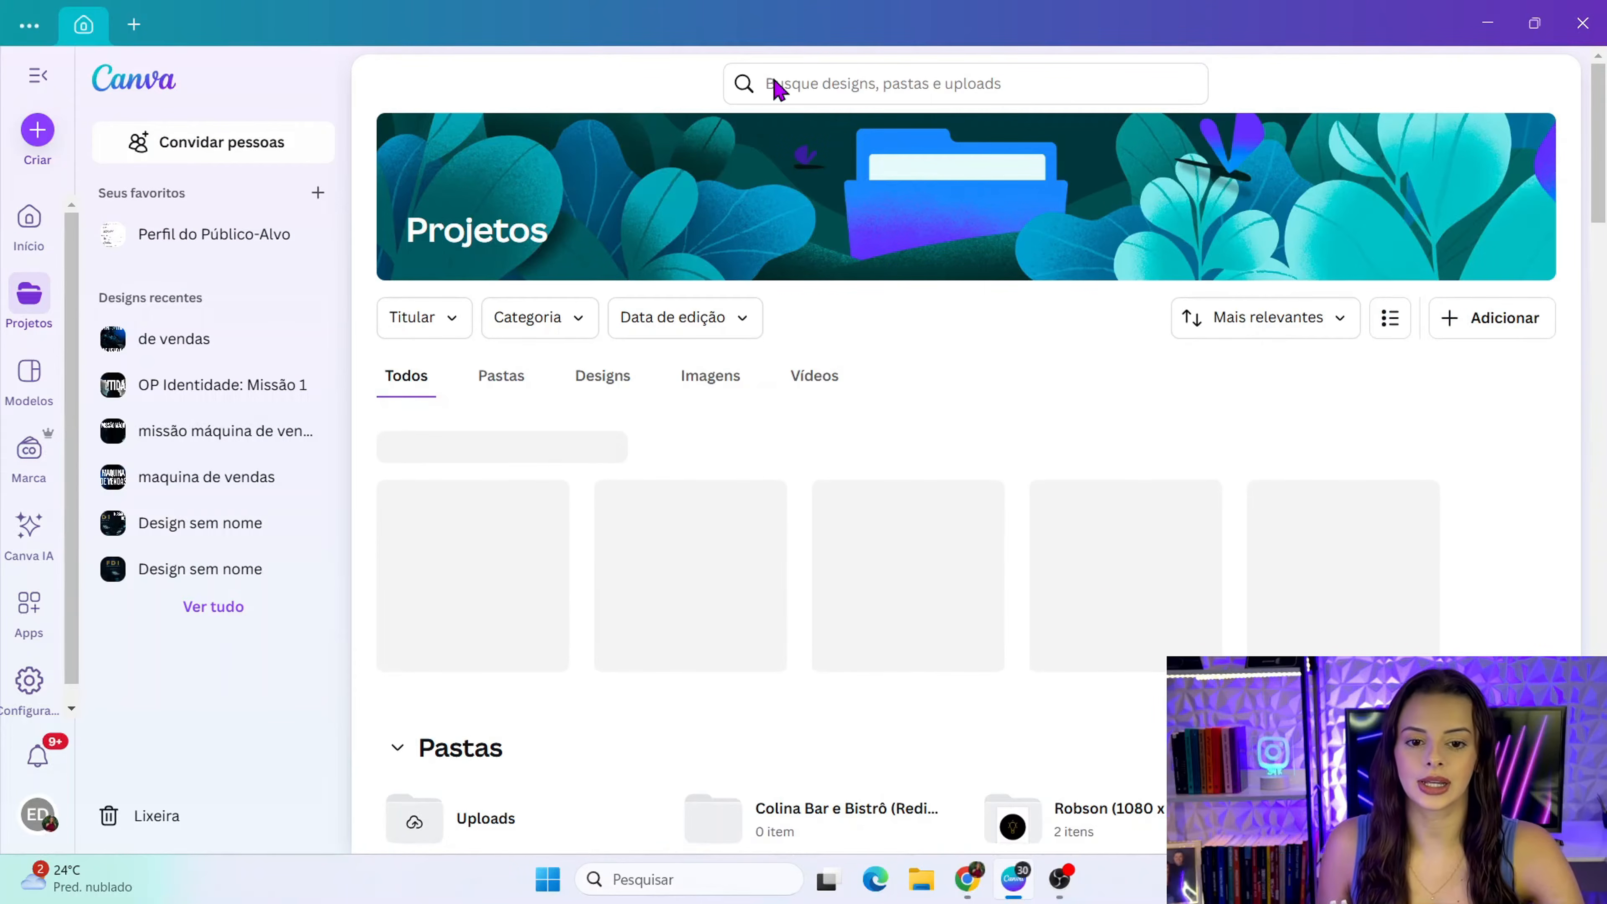
pyautogui.click(783, 85)
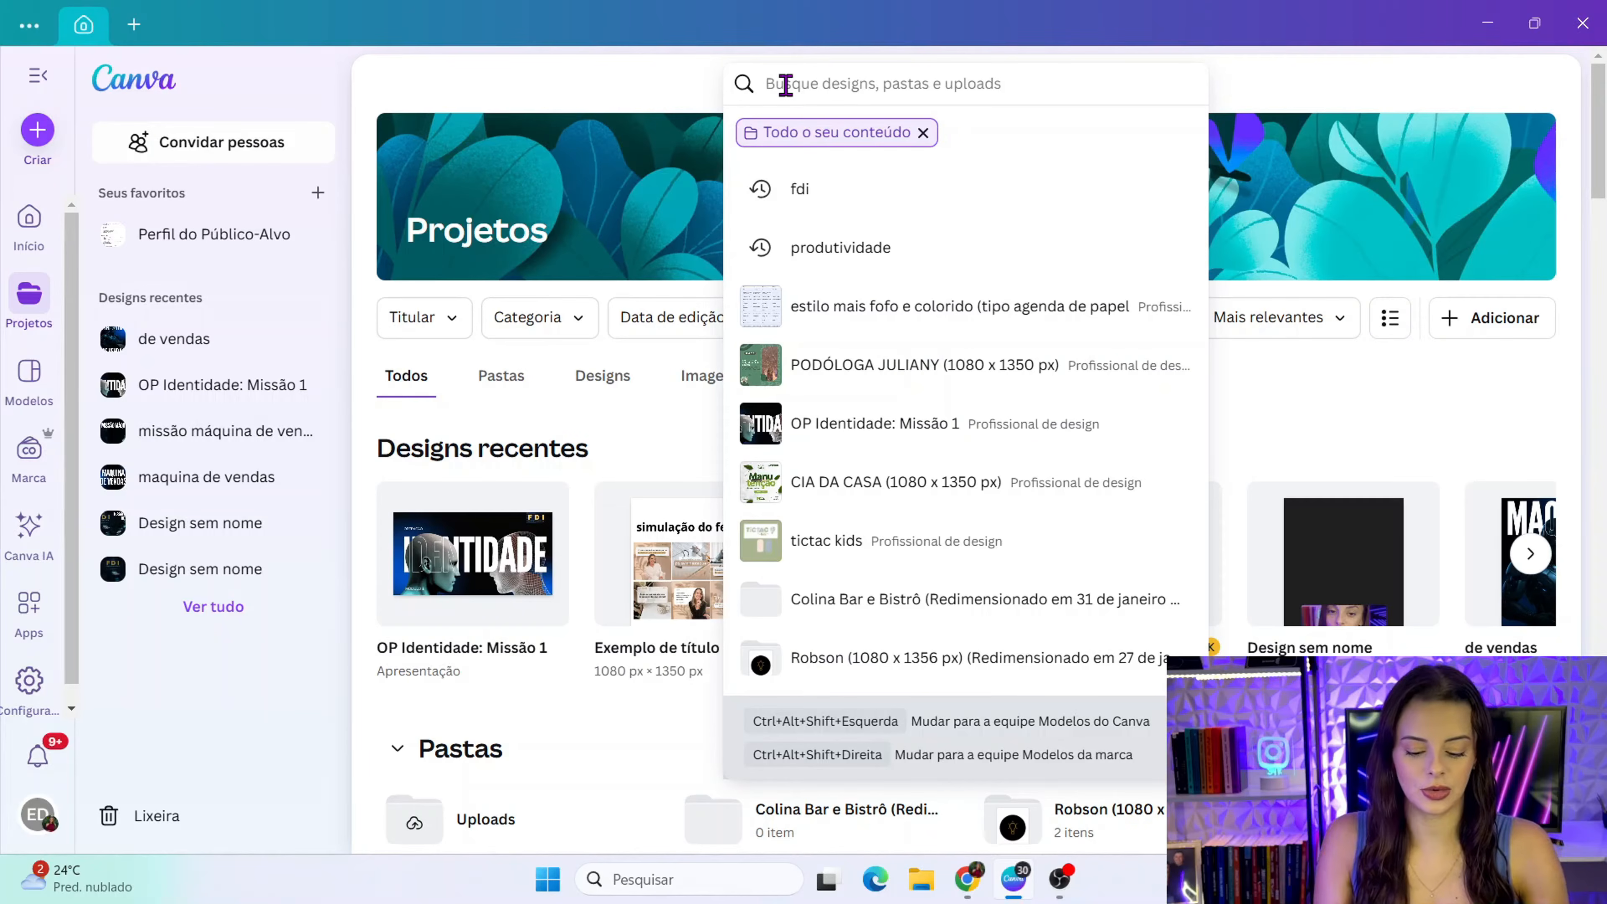
pyautogui.write('produti')
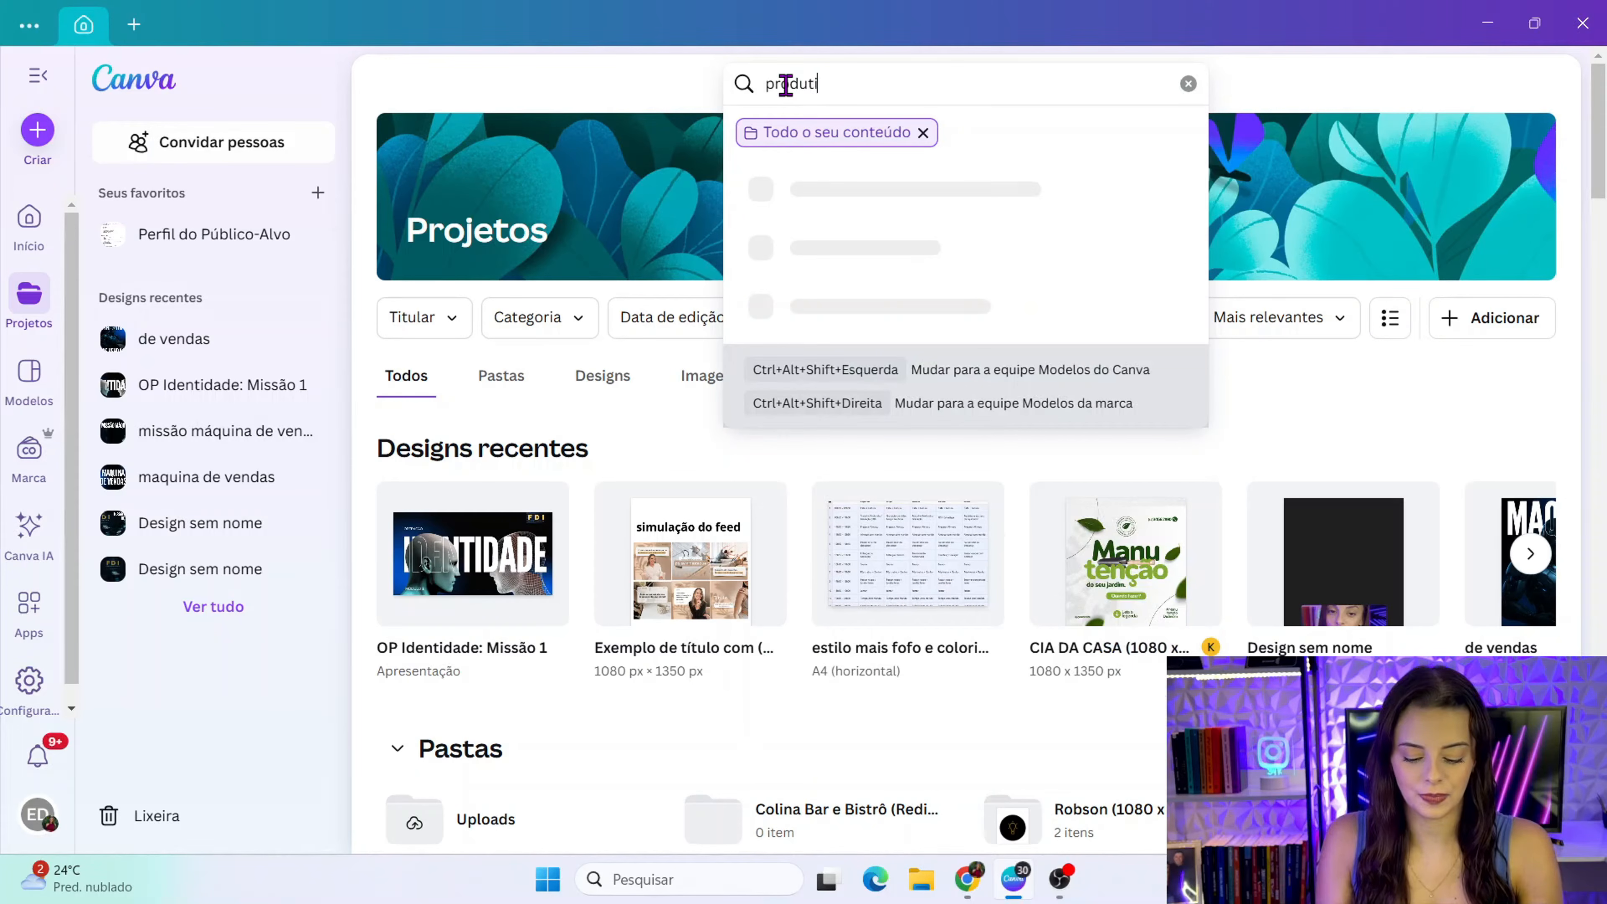
pyautogui.write('vidade')
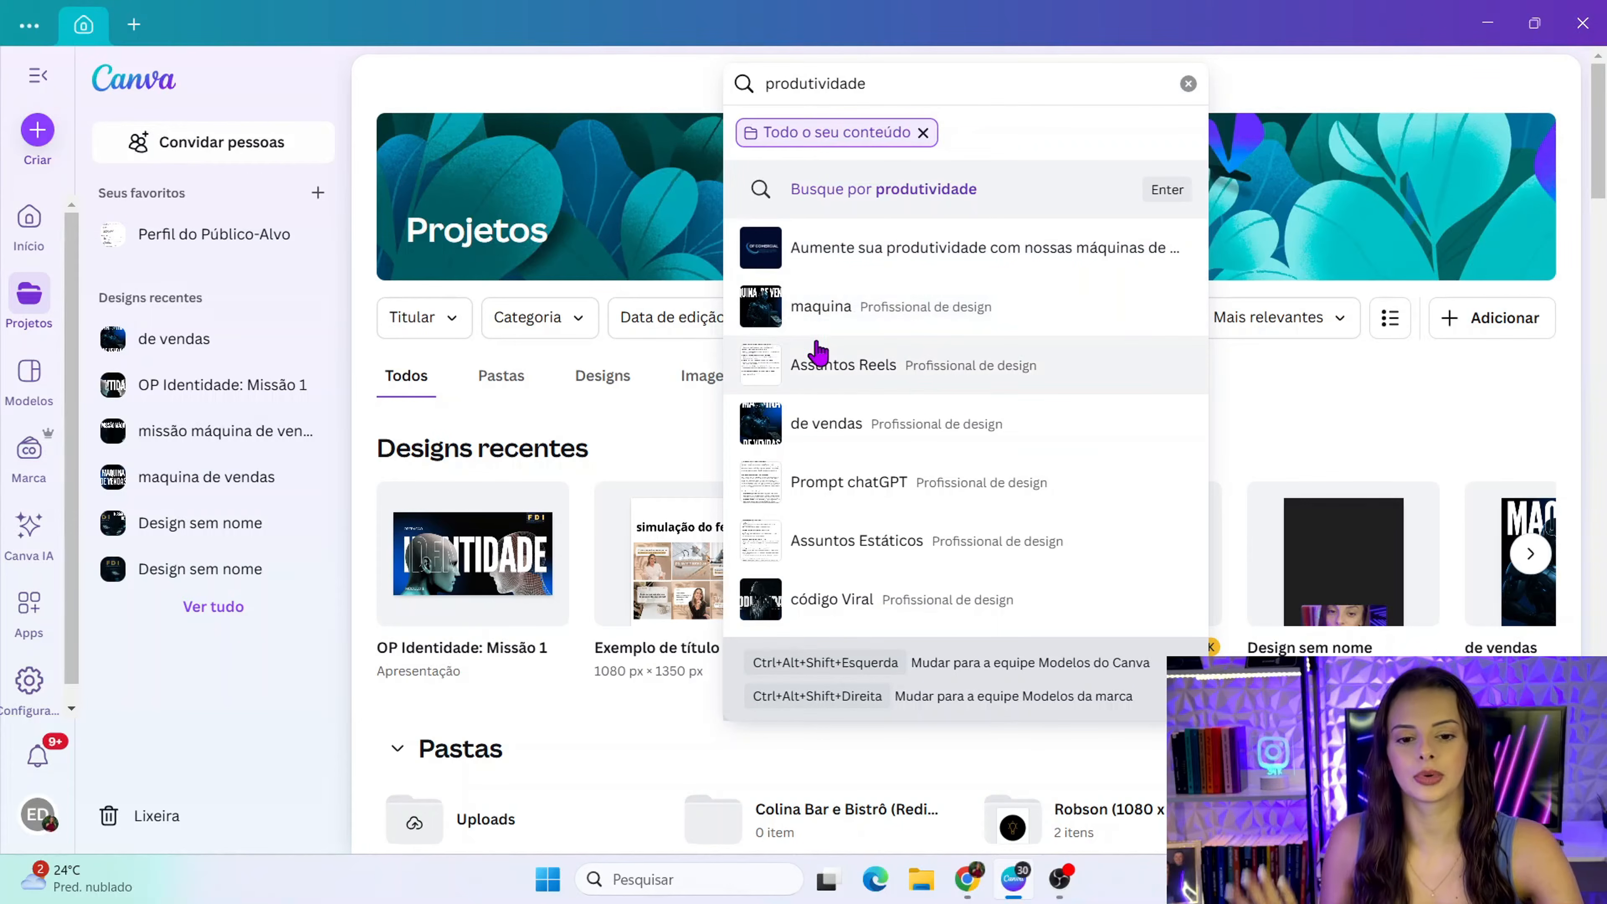
pyautogui.scroll(-5, 818, 354)
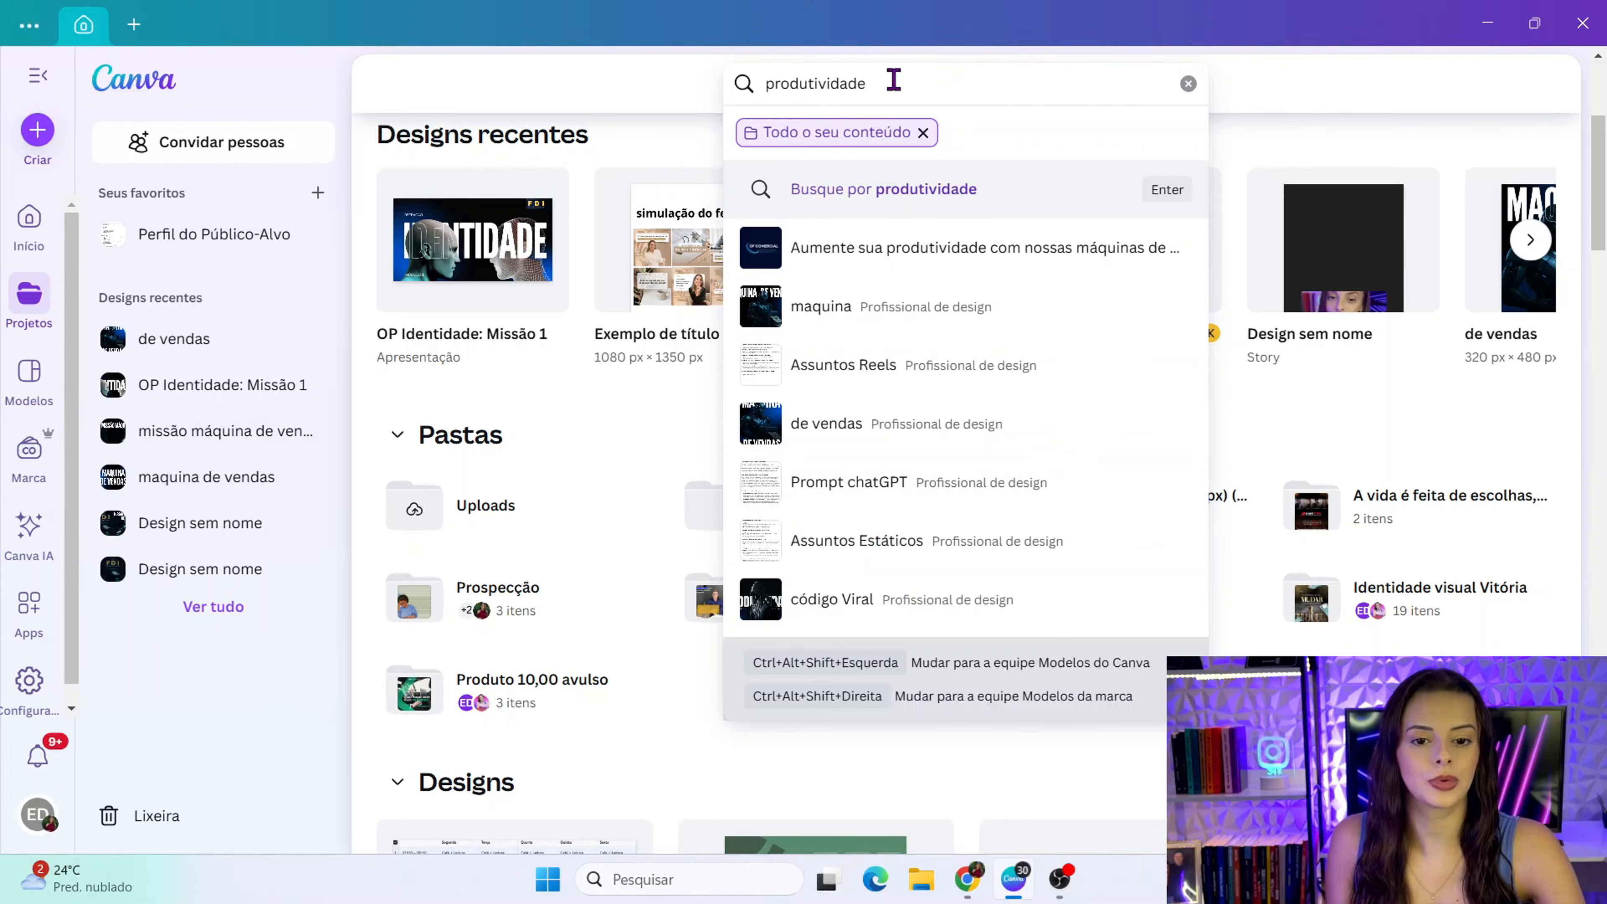
pyautogui.moveTo(894, 80); pyautogui.dragTo(703, 88)
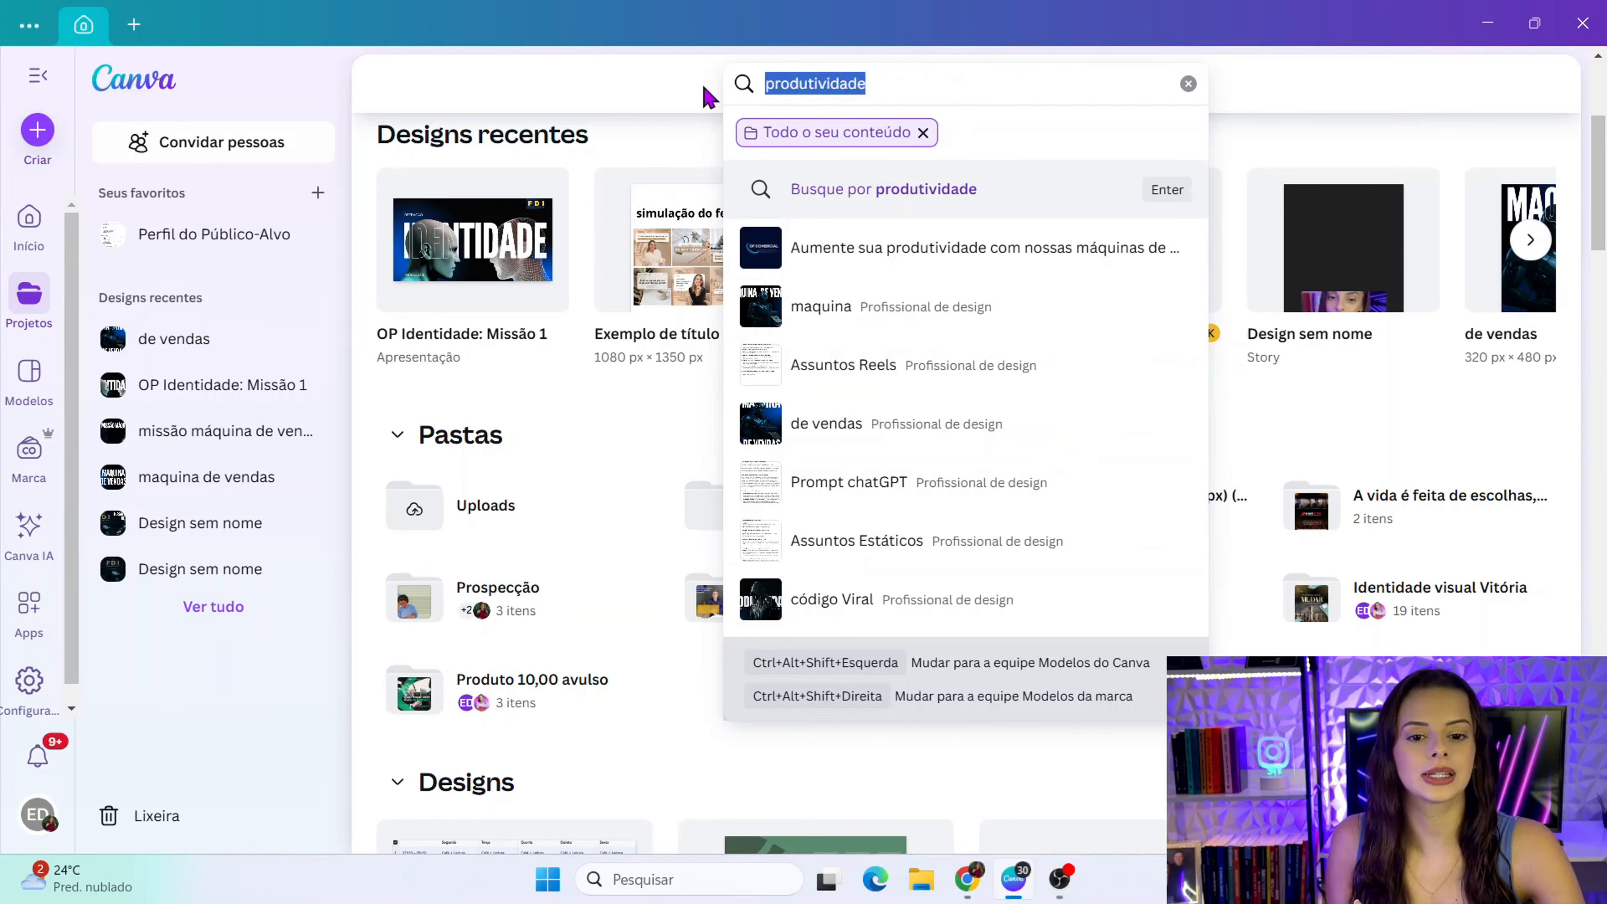
pyautogui.click(1188, 84)
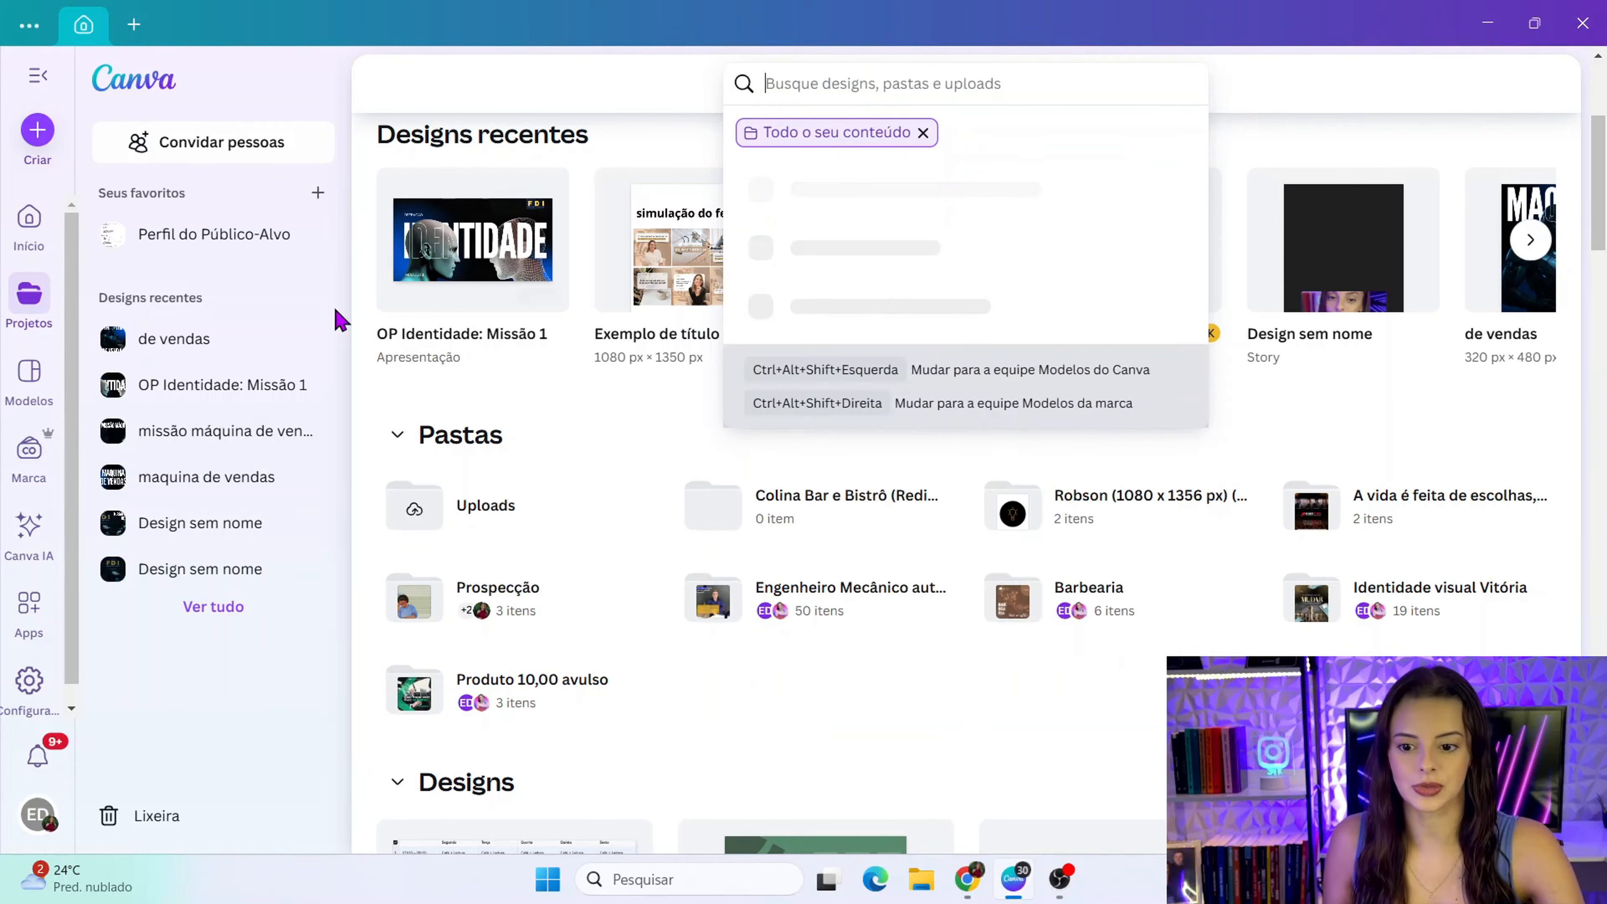
# - Open the template library and browse its categories and the suggested designs to explore
pyautogui.click(22, 394)
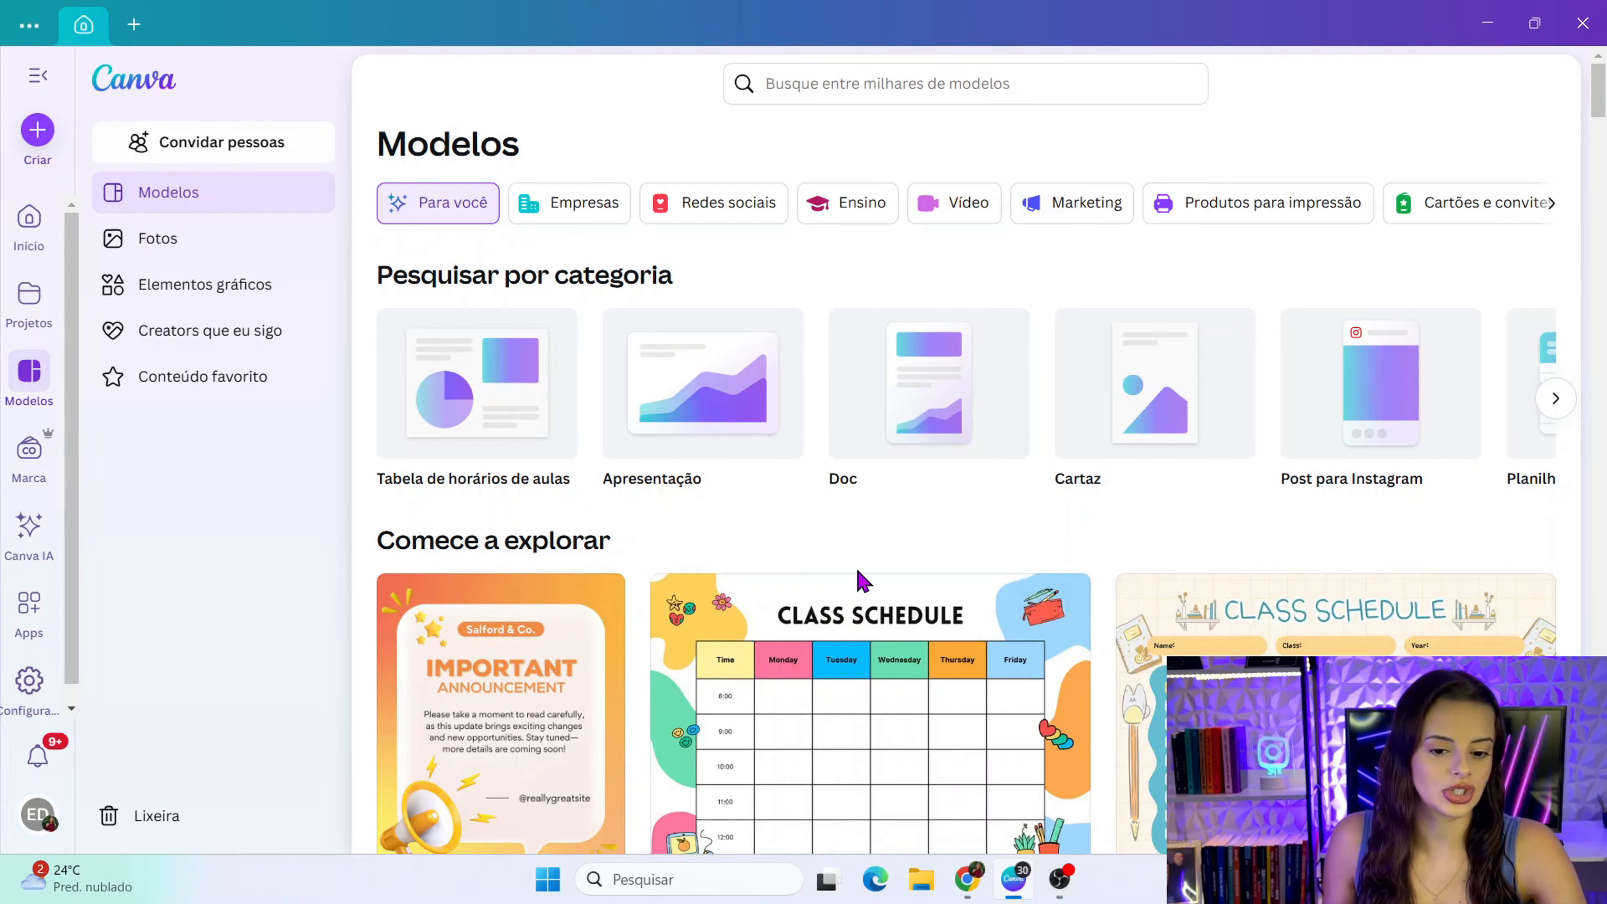
pyautogui.scroll(-3, 861, 574)
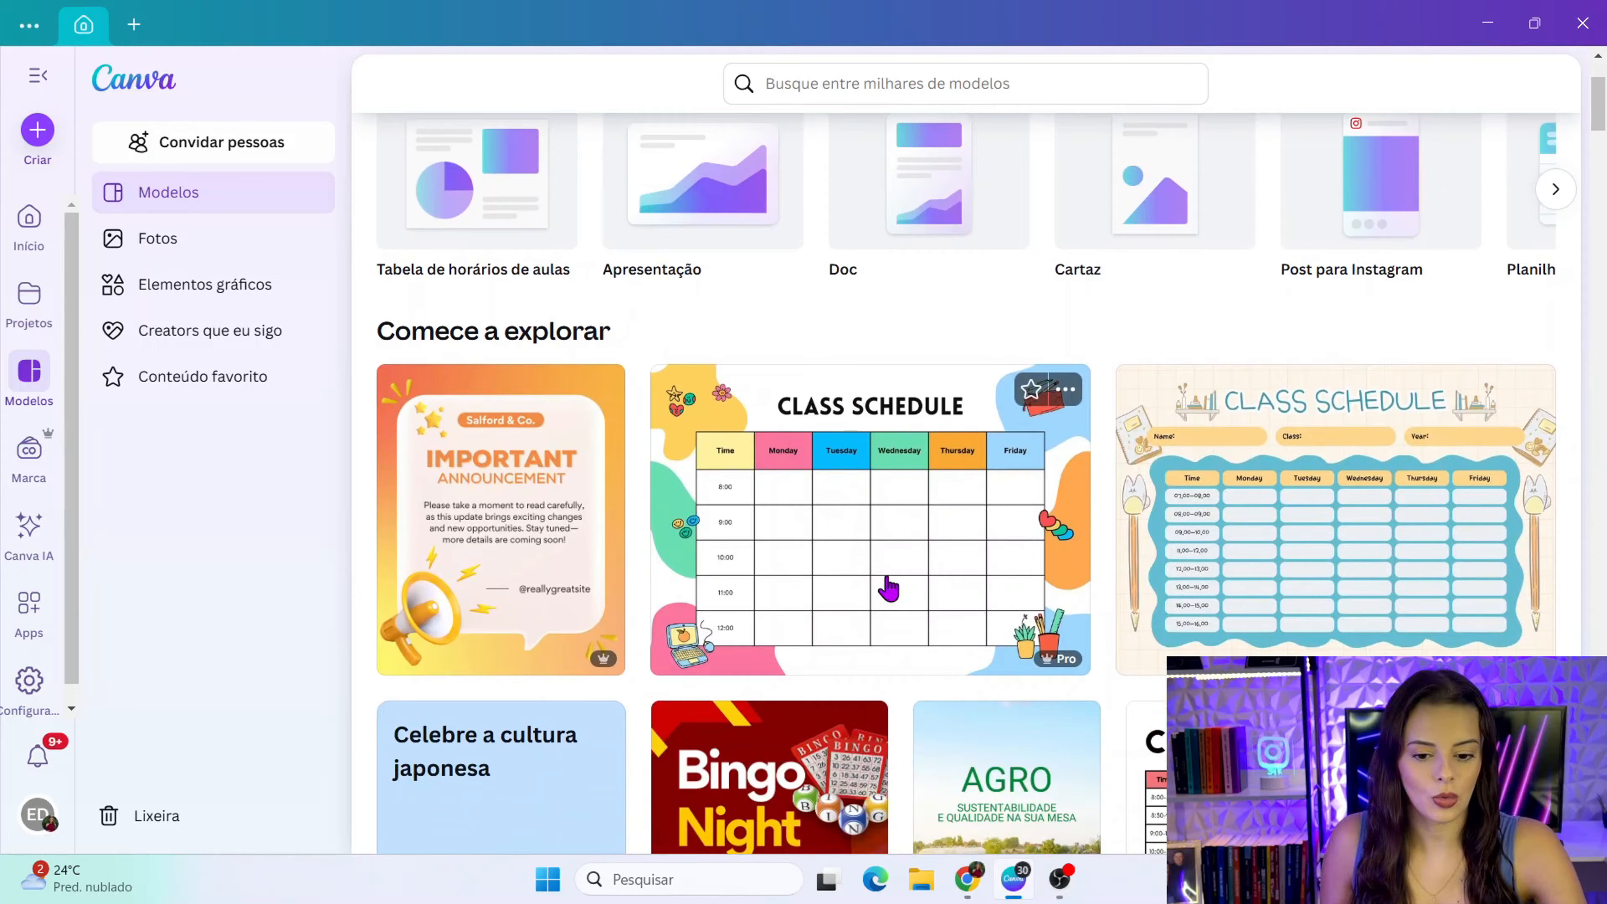
pyautogui.scroll(-5, 888, 589)
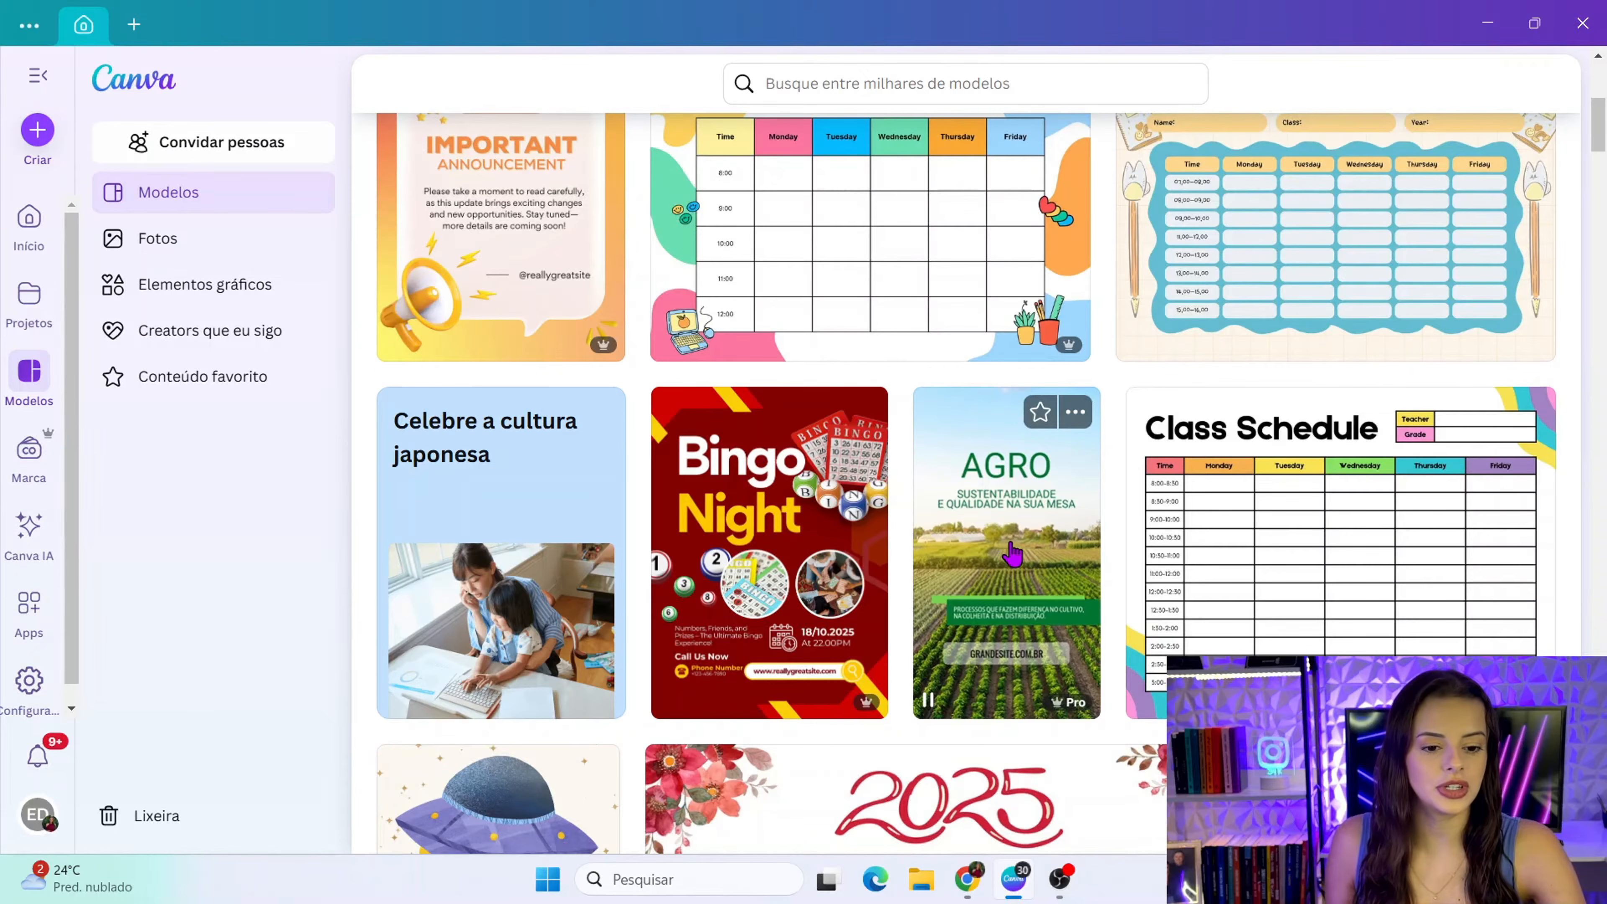
pyautogui.scroll(-5, 1011, 554)
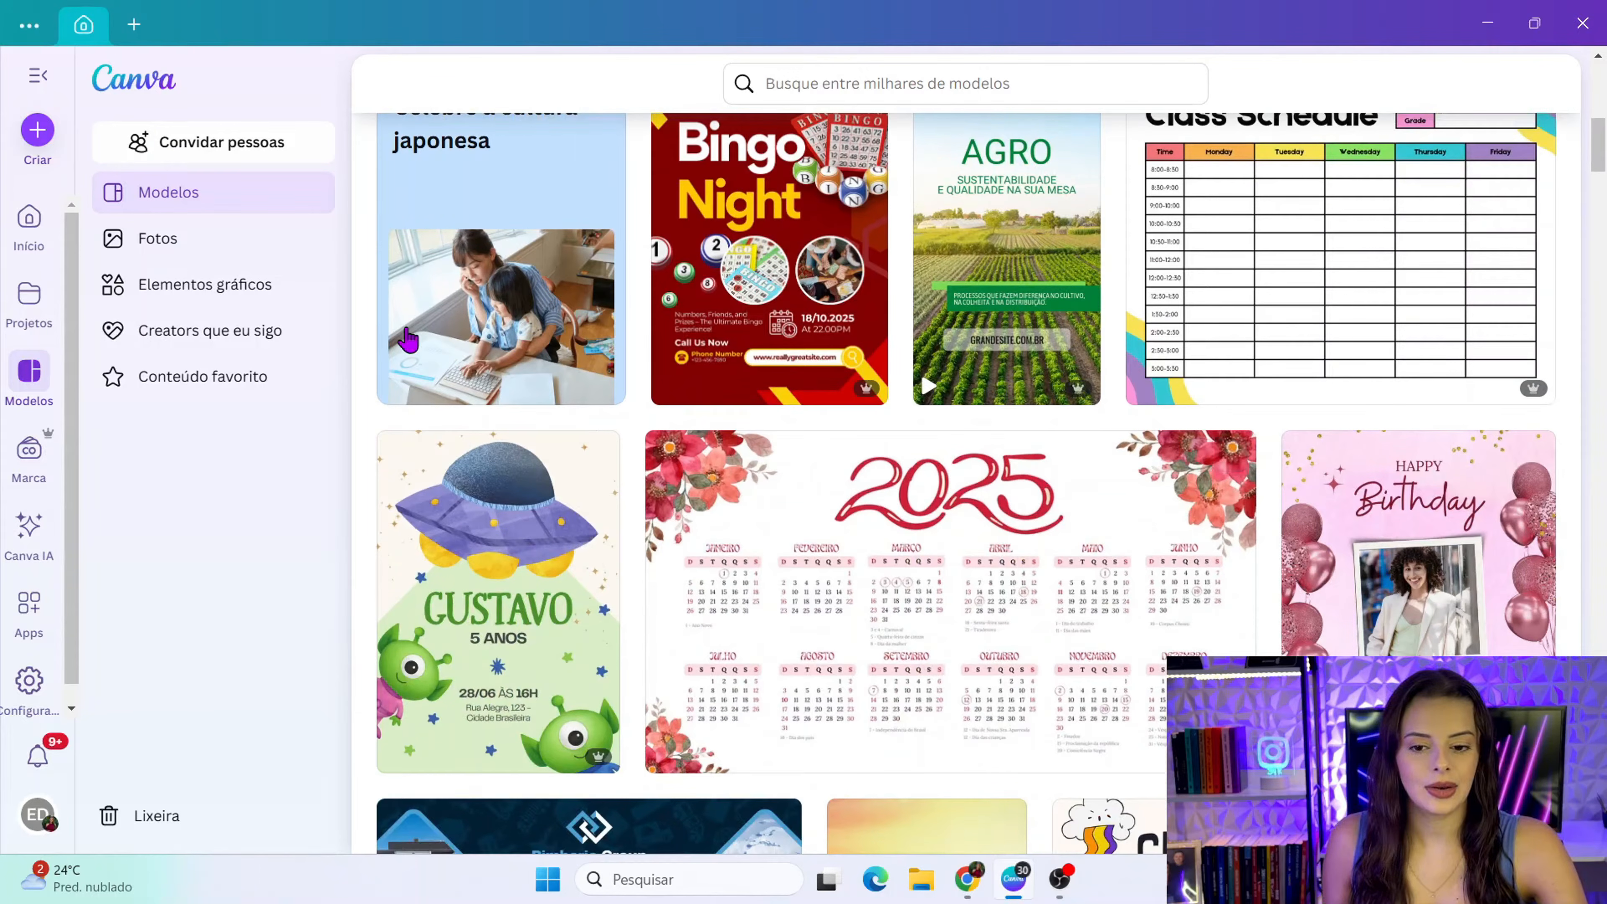
pyautogui.scroll(10, 958, 776)
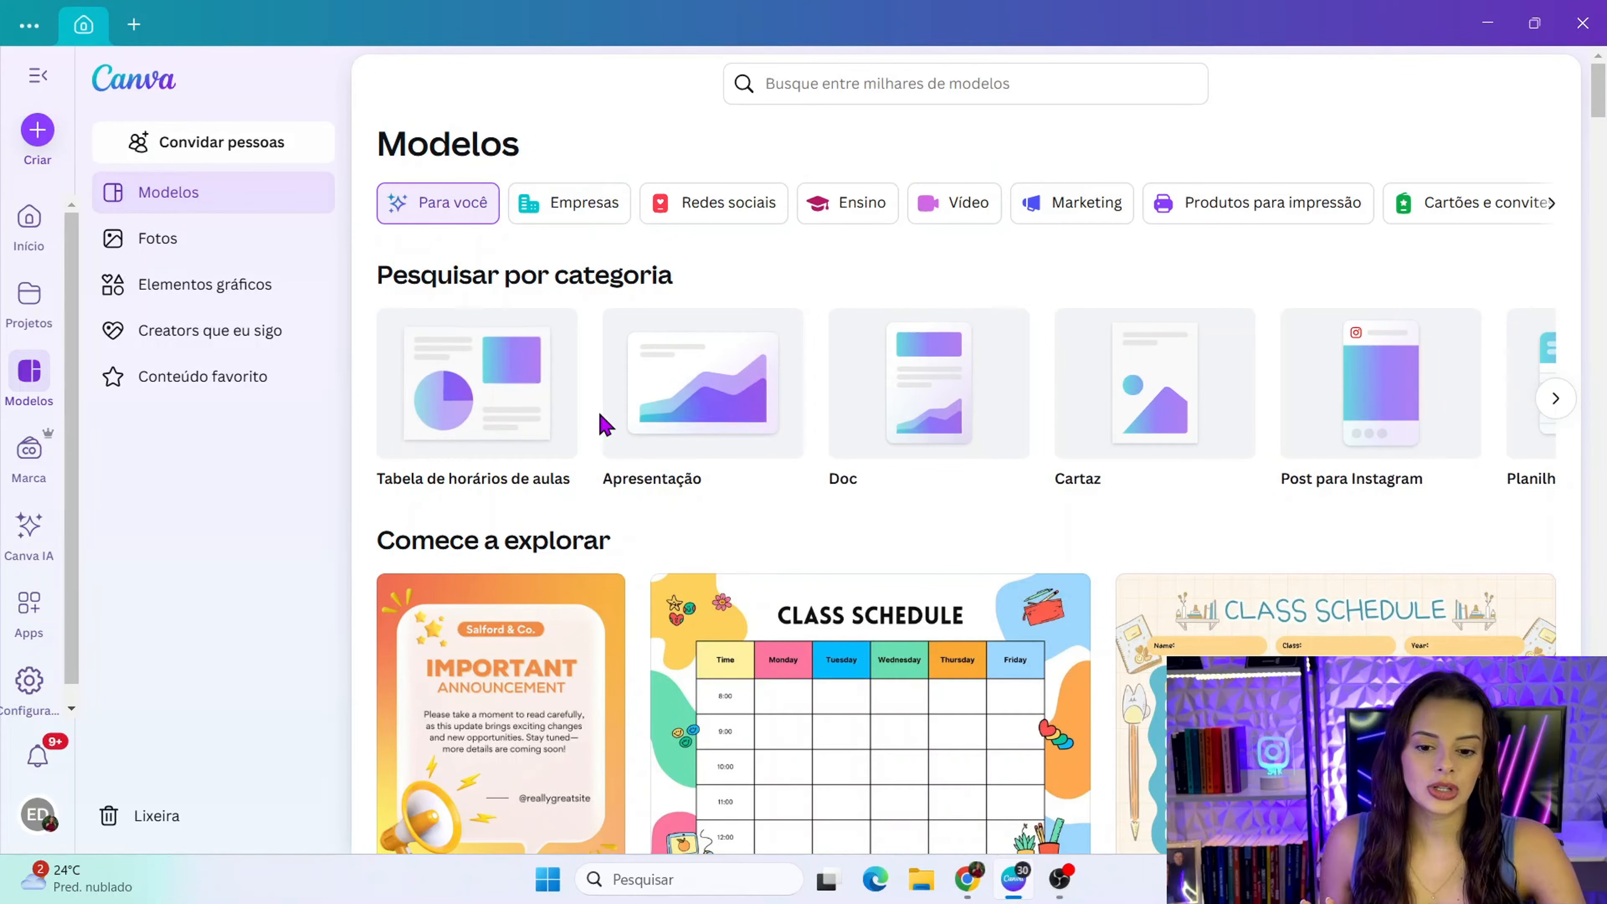
# - Open the presentation template category and look through its designs
pyautogui.click(700, 421)
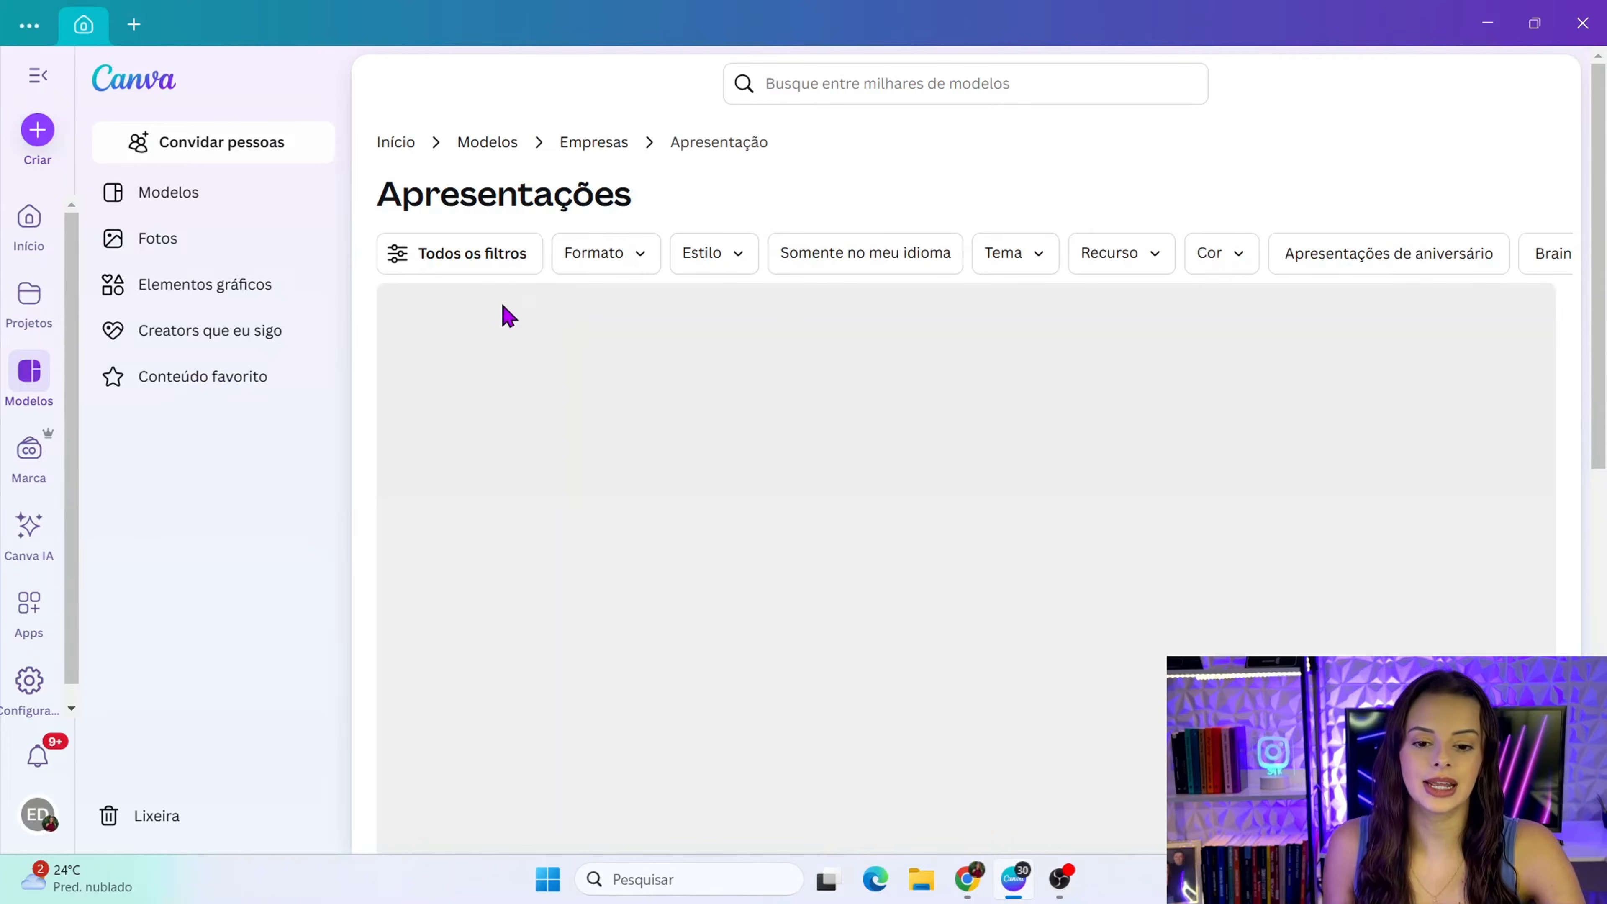
pyautogui.scroll(-2, 969, 277)
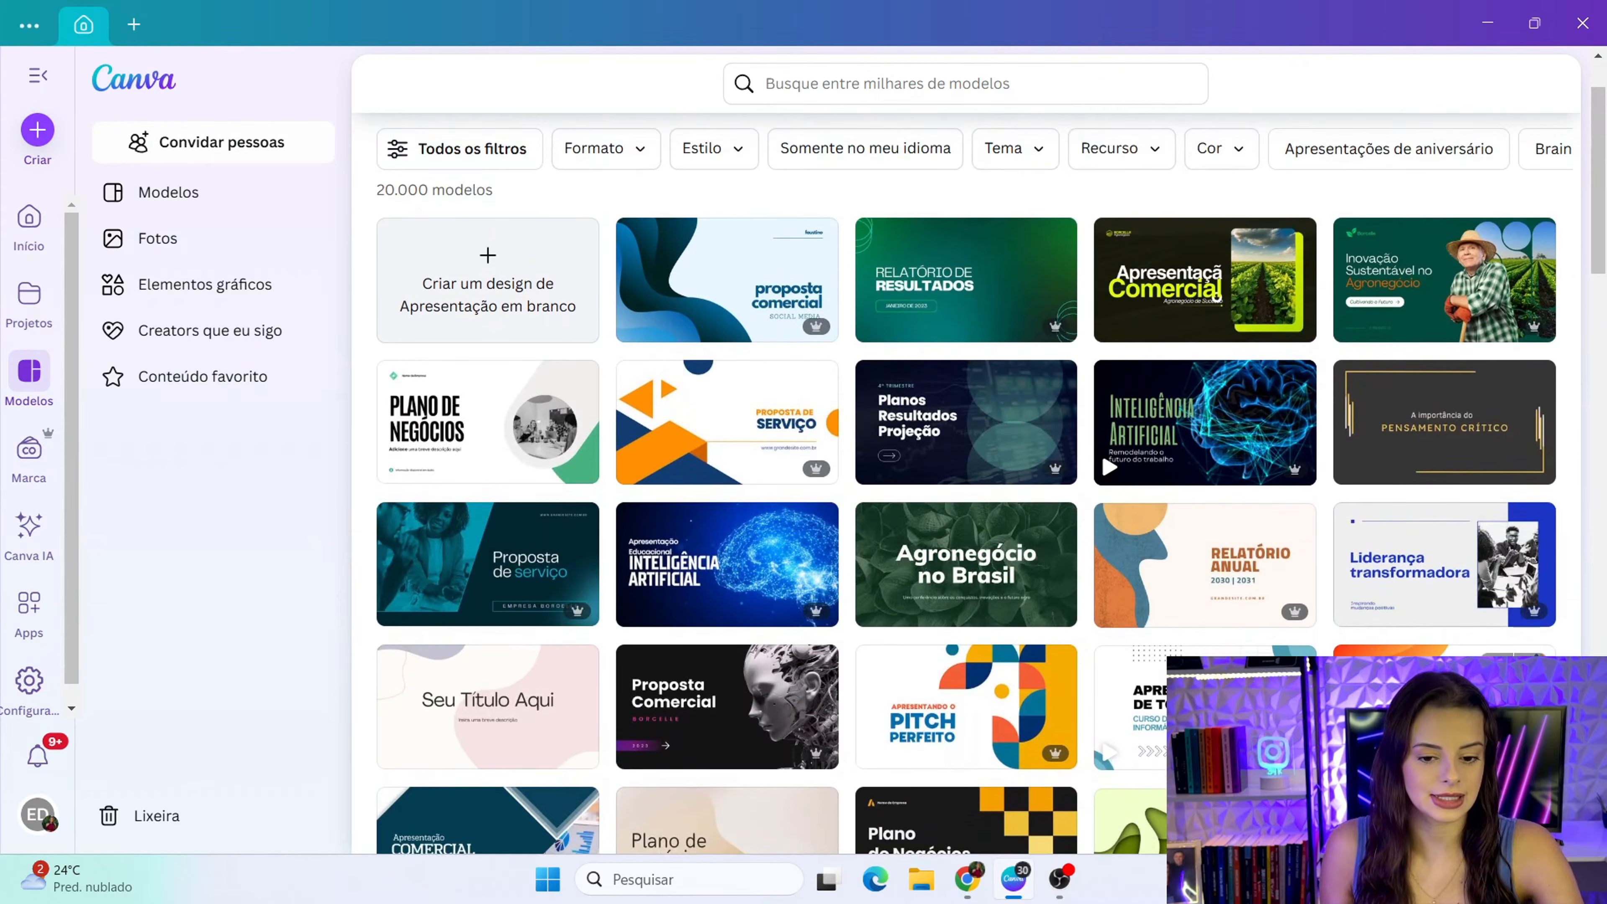
pyautogui.scroll(-3, 967, 481)
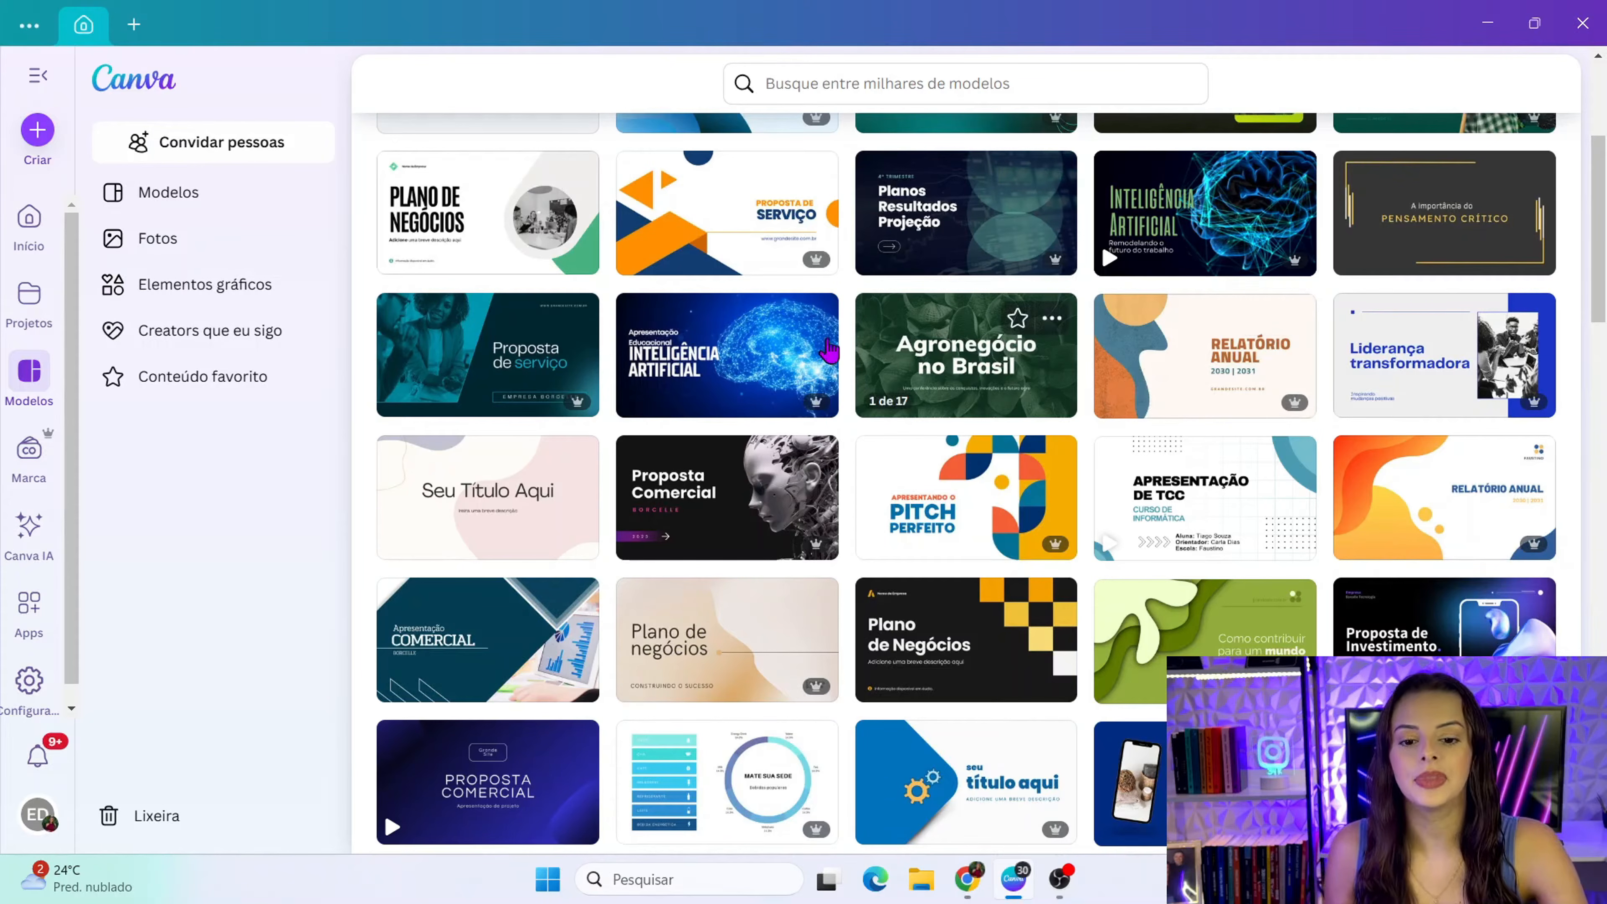
pyautogui.moveTo(568, 409)
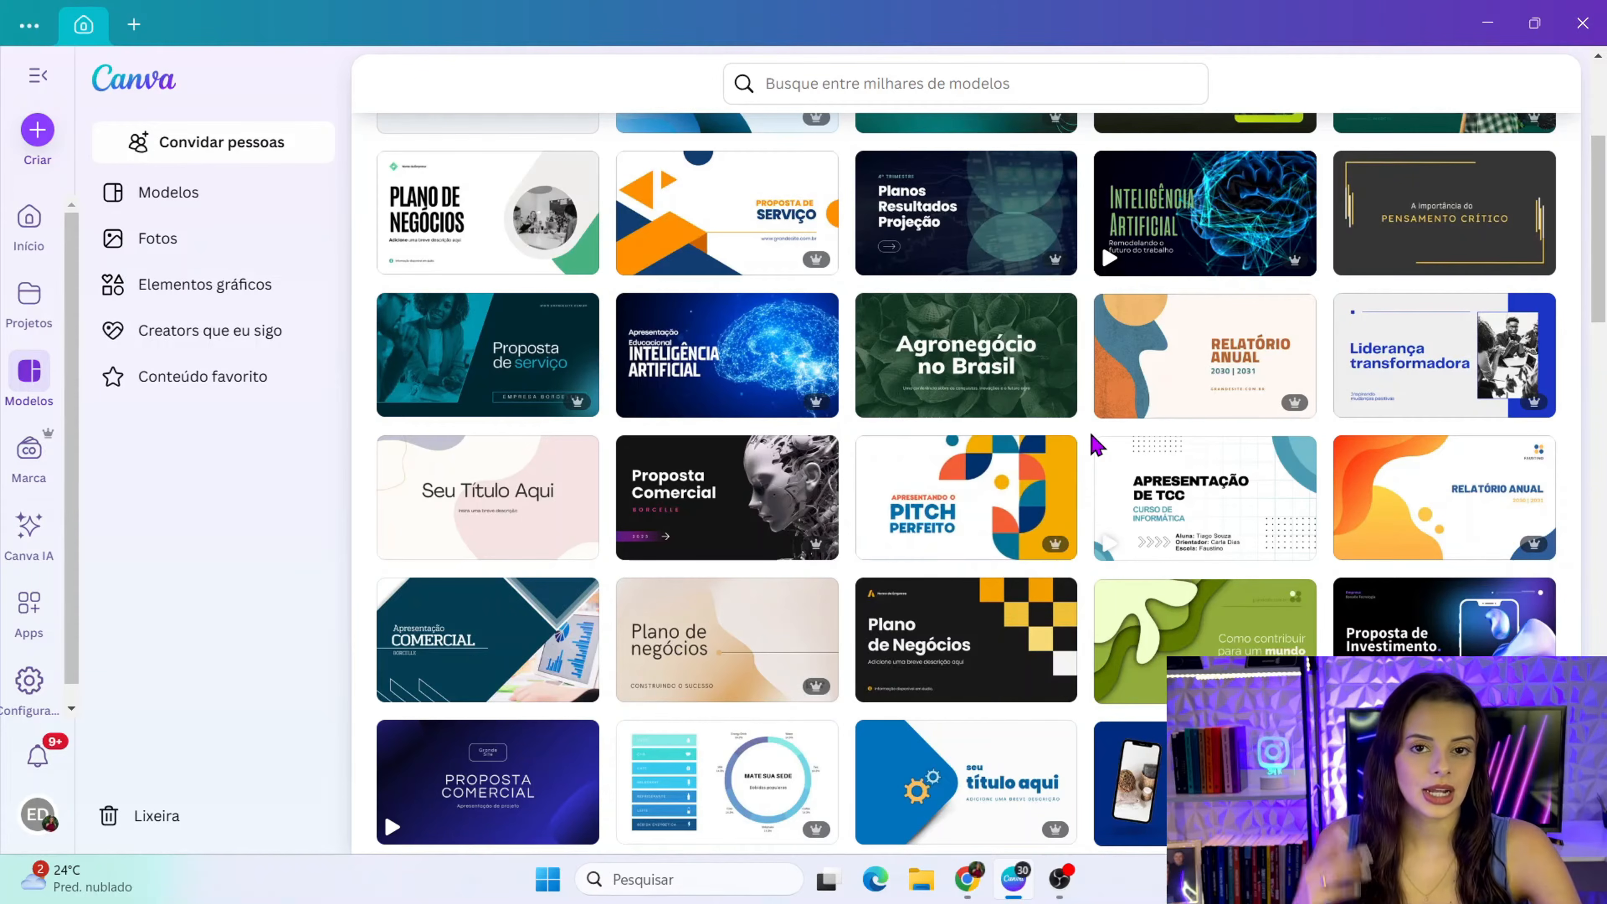
pyautogui.scroll(-2, 1036, 311)
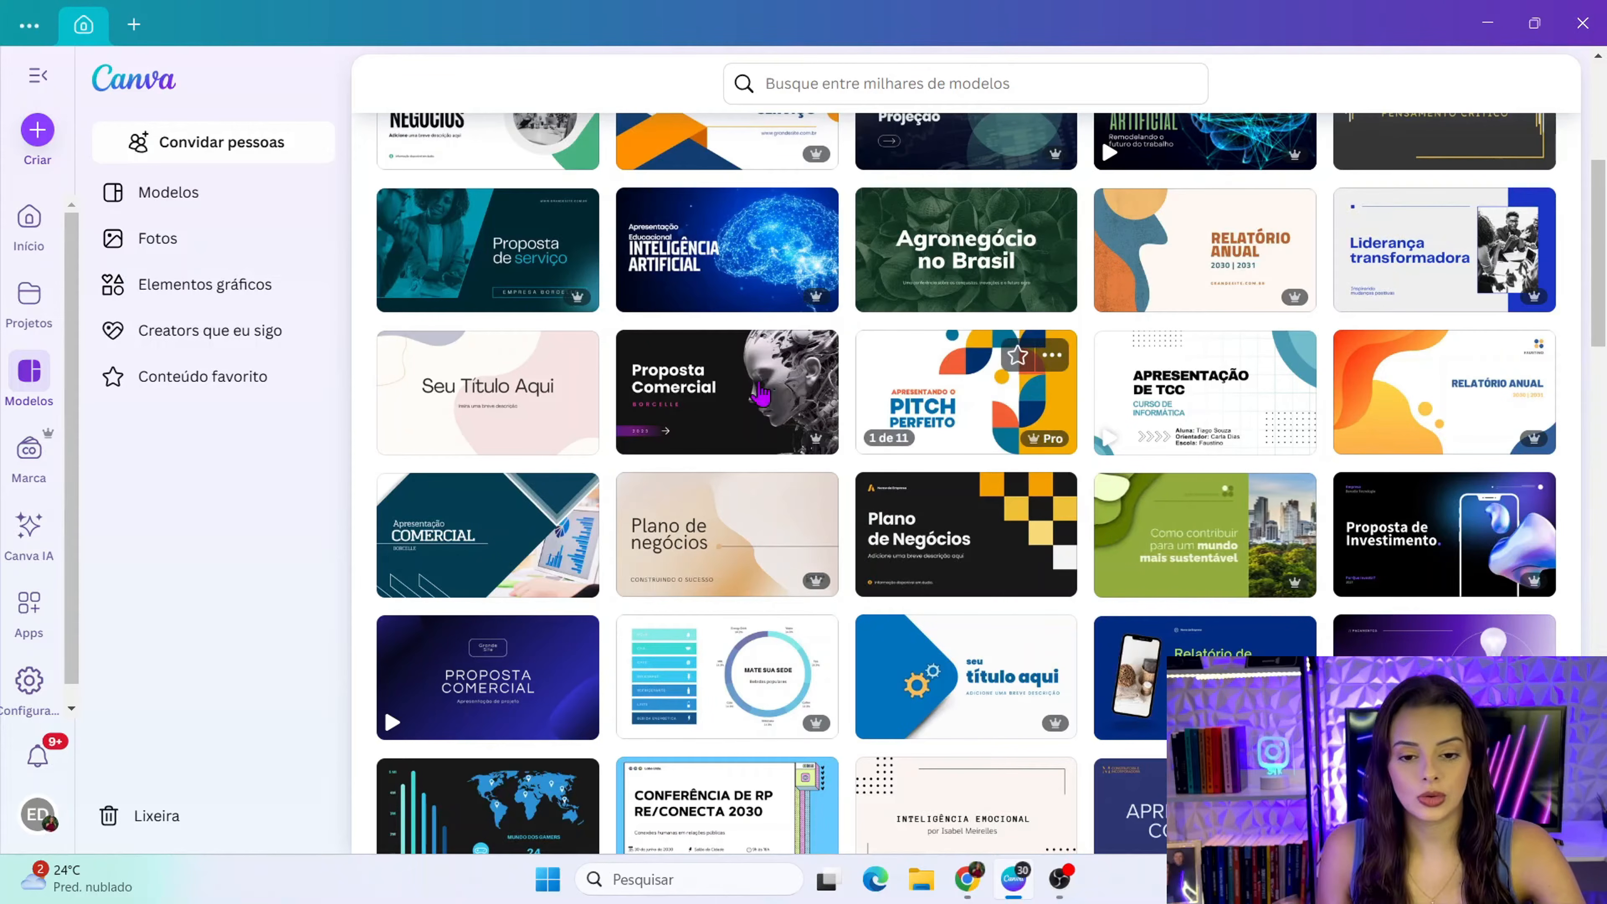
pyautogui.scroll(4, 1132, 531)
pyautogui.scroll(2, 1132, 531)
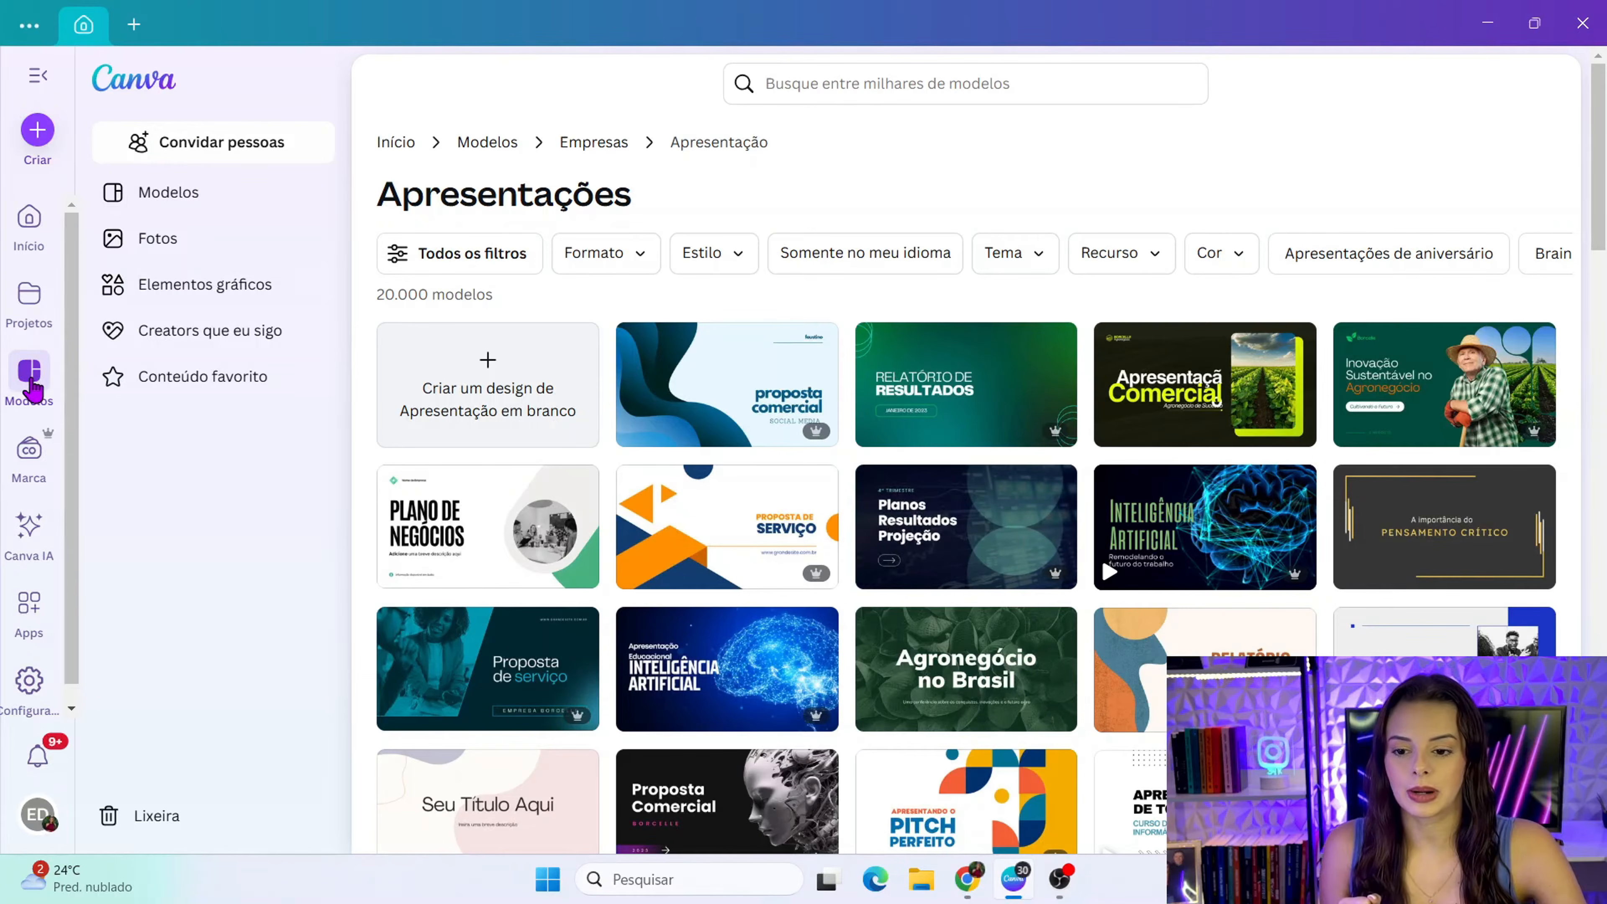
# - Find the blue and yellow driving-school Pinterest pin among the social media templates and open it for customization
pyautogui.click(32, 383)
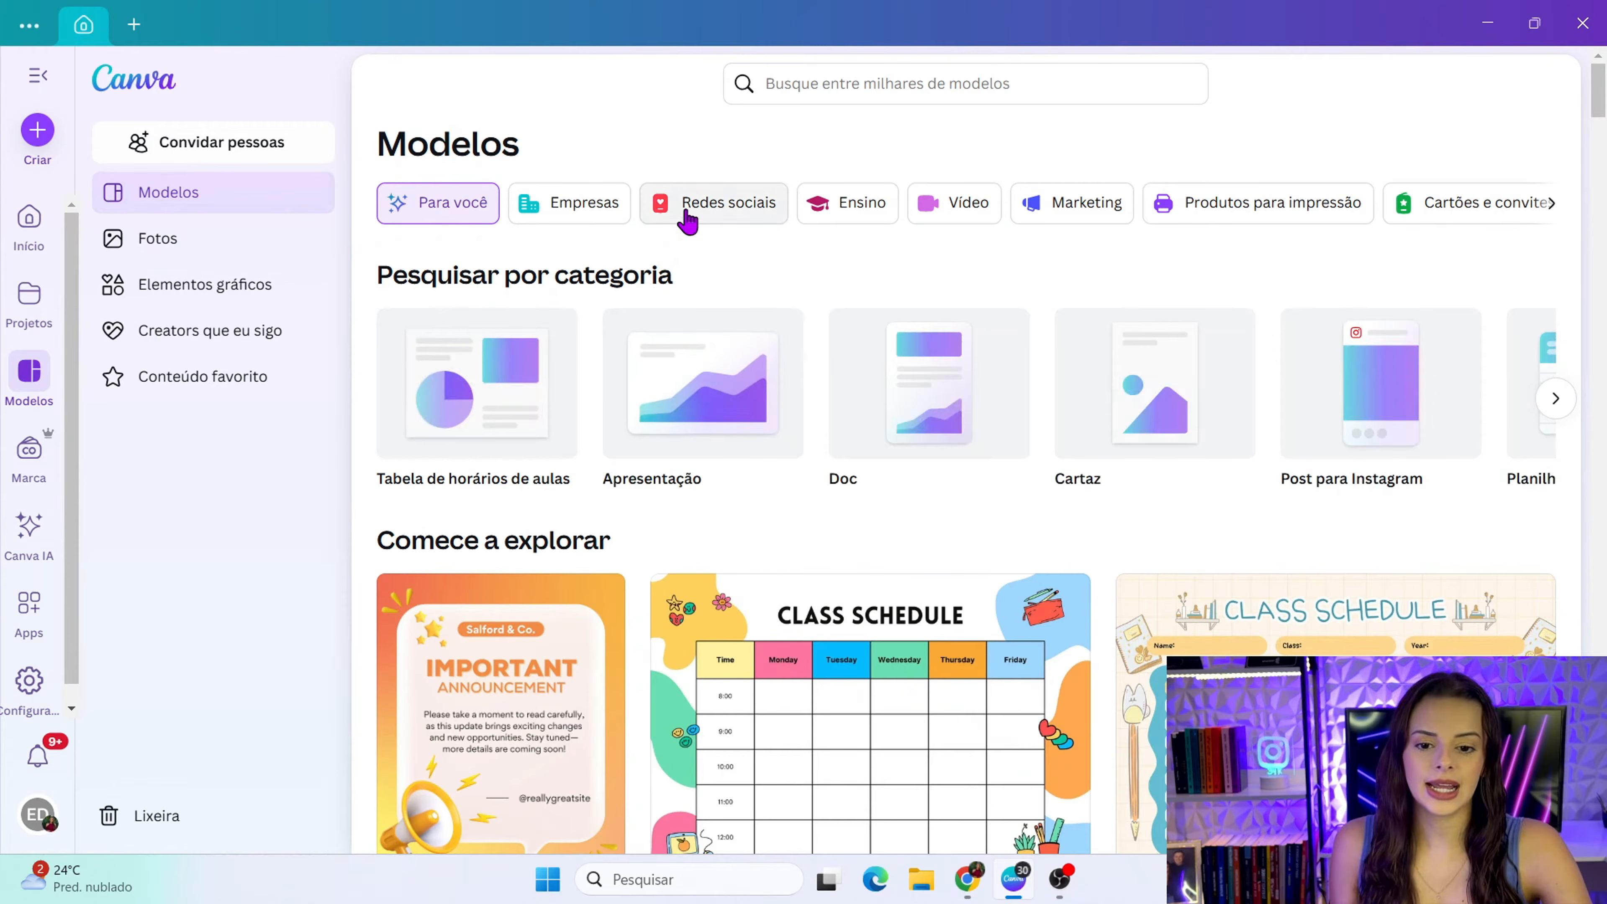
pyautogui.click(687, 219)
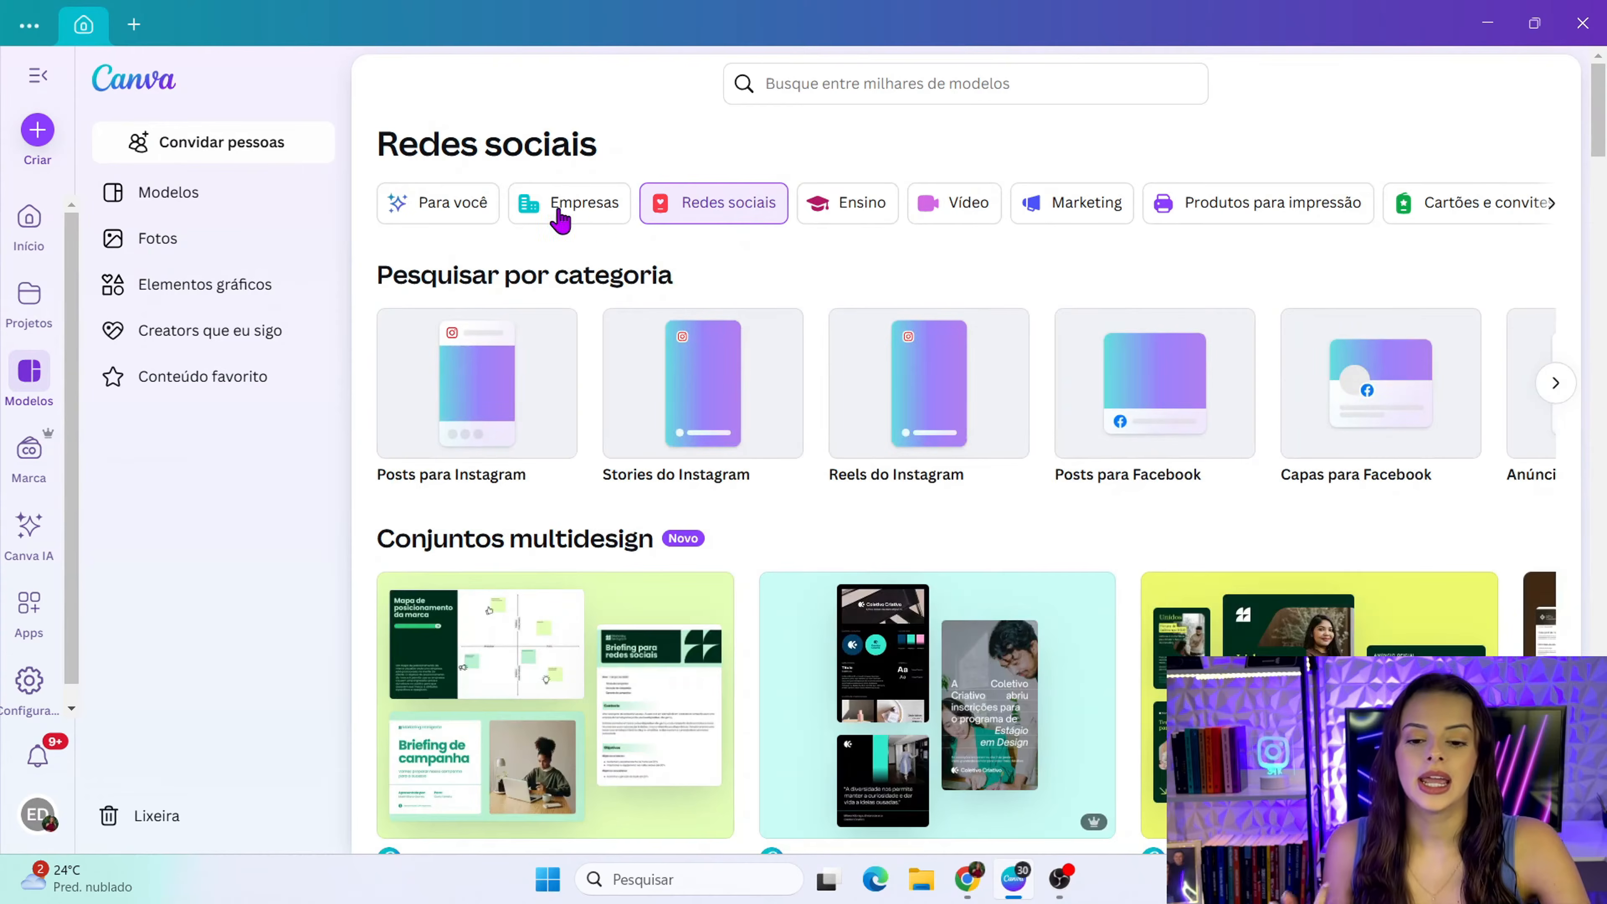
pyautogui.scroll(-3, 1129, 611)
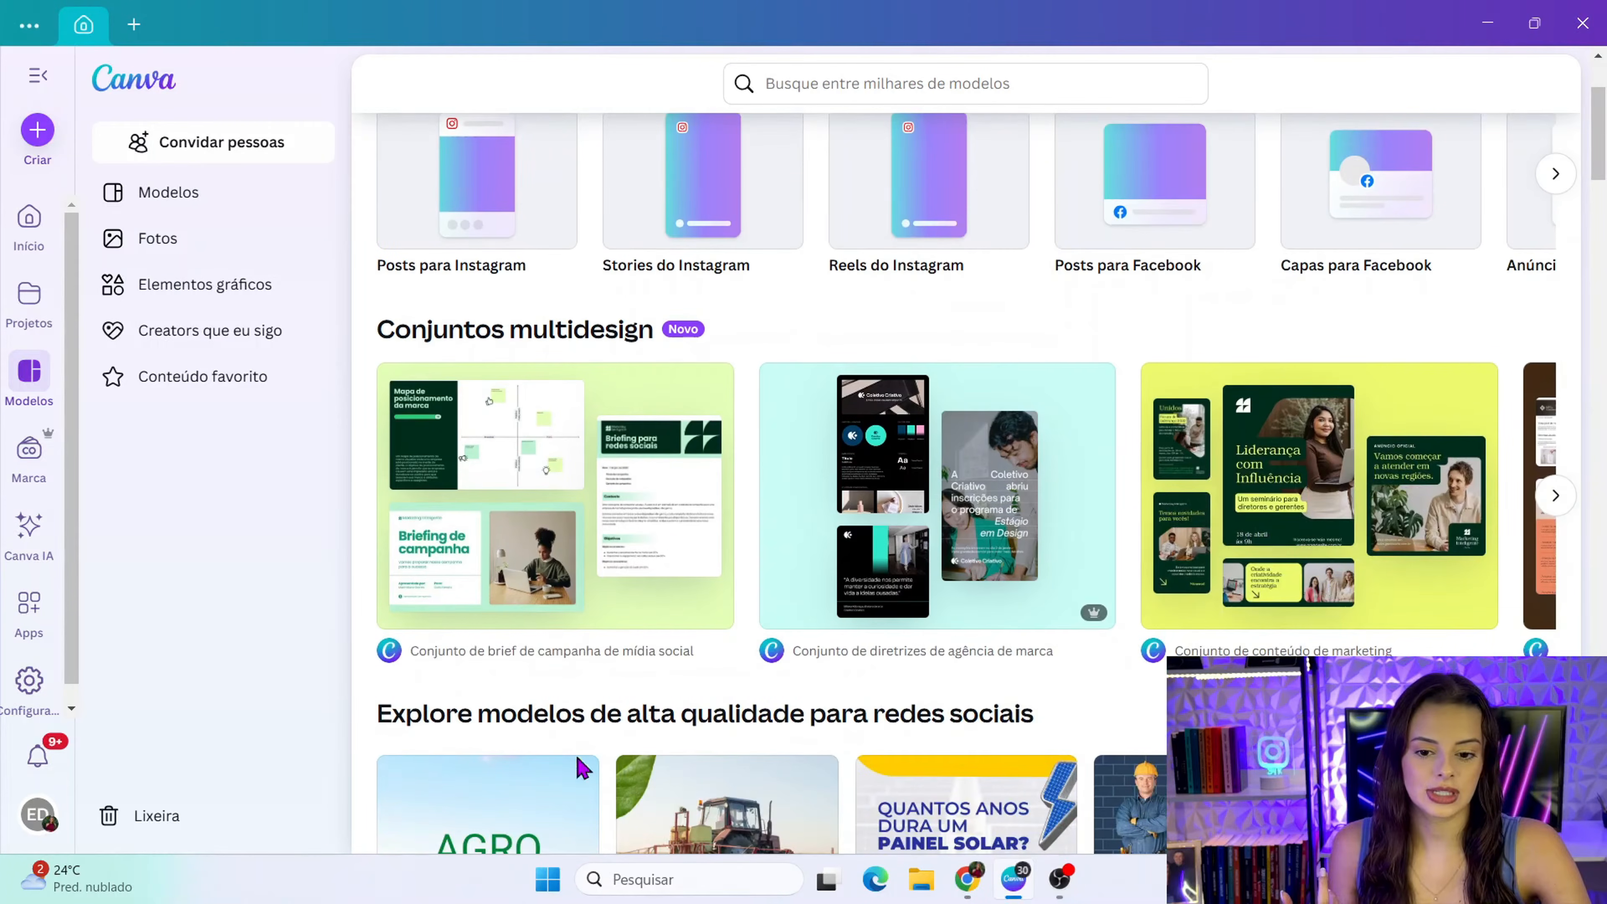
pyautogui.scroll(2, 750, 516)
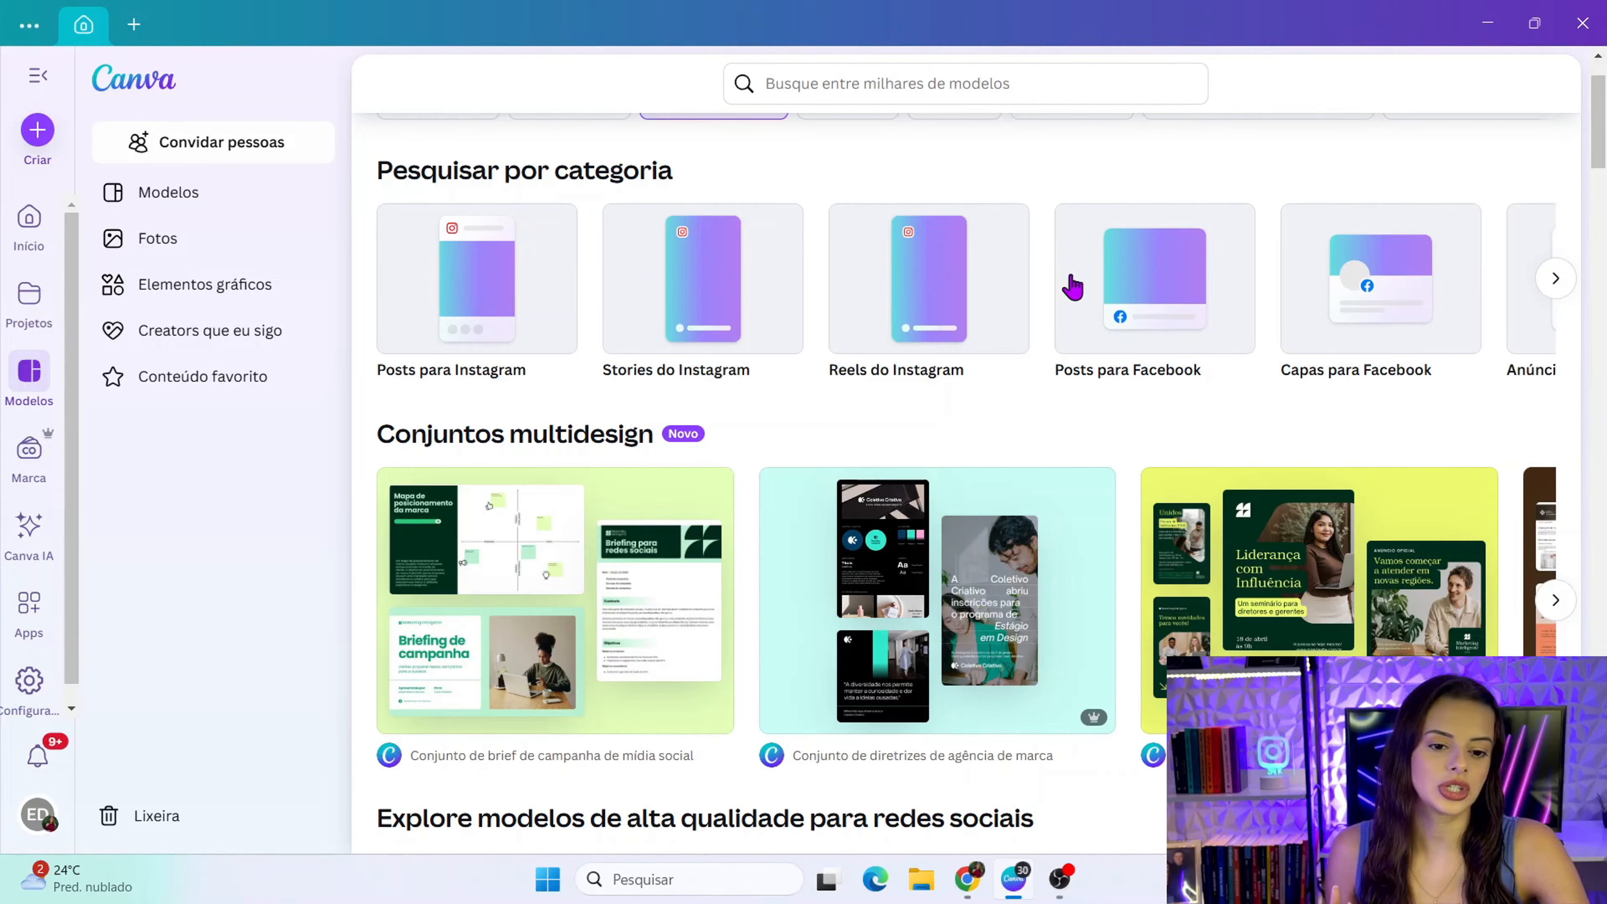
pyautogui.scroll(-12, 1148, 388)
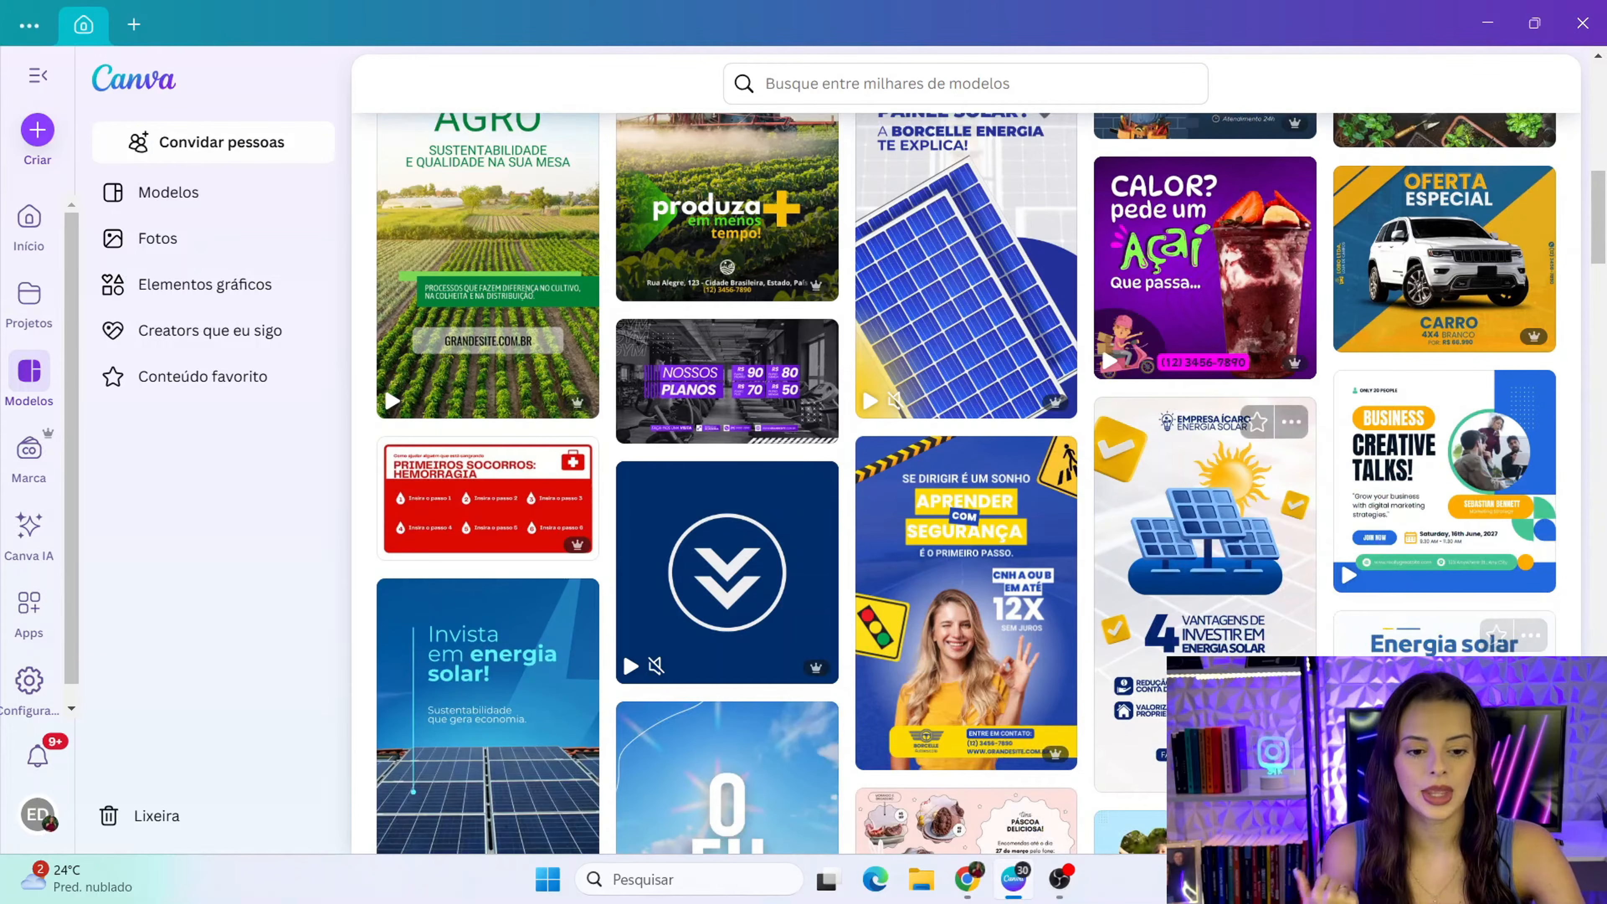
pyautogui.click(988, 565)
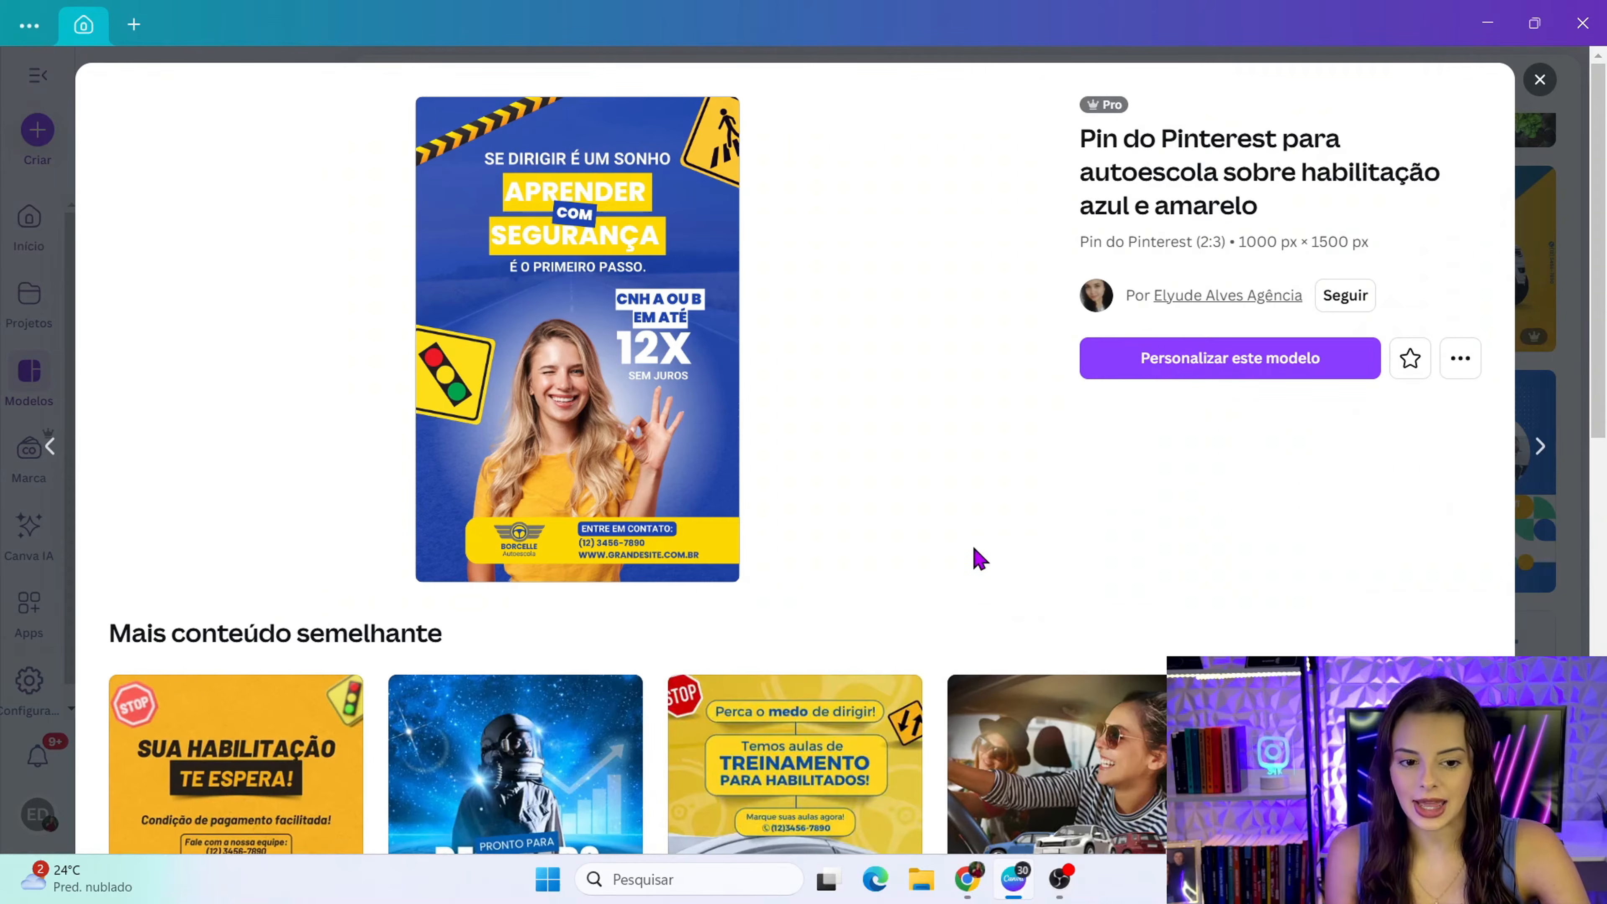
pyautogui.click(1137, 373)
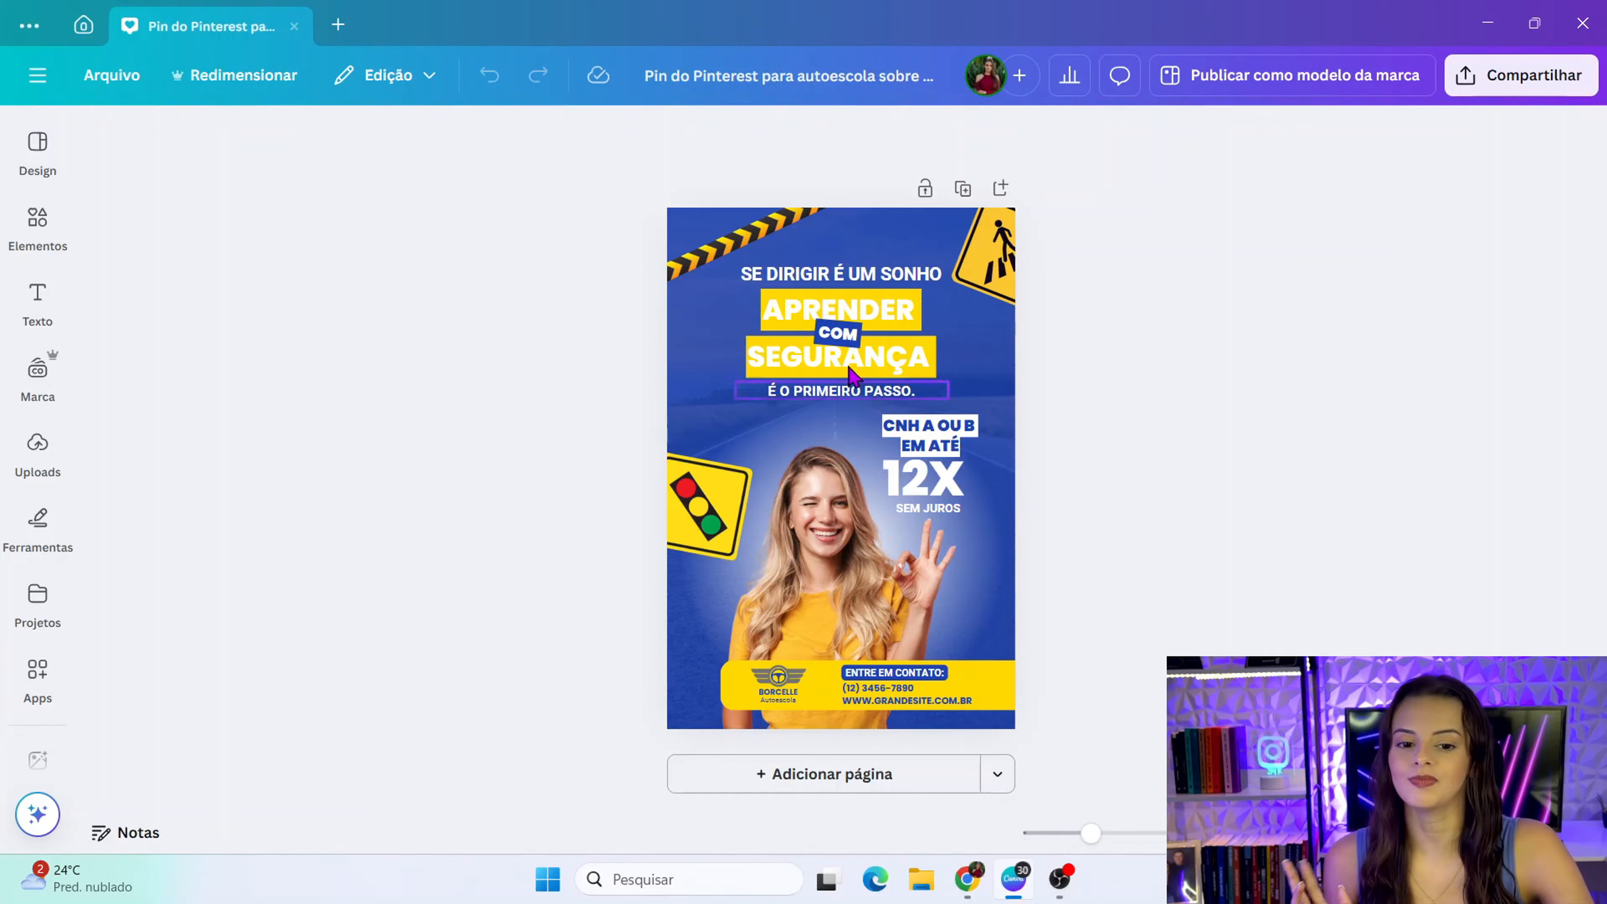
# - Select the "SEGURANÇA" text and view its available fonts and text colors
pyautogui.click(808, 363)
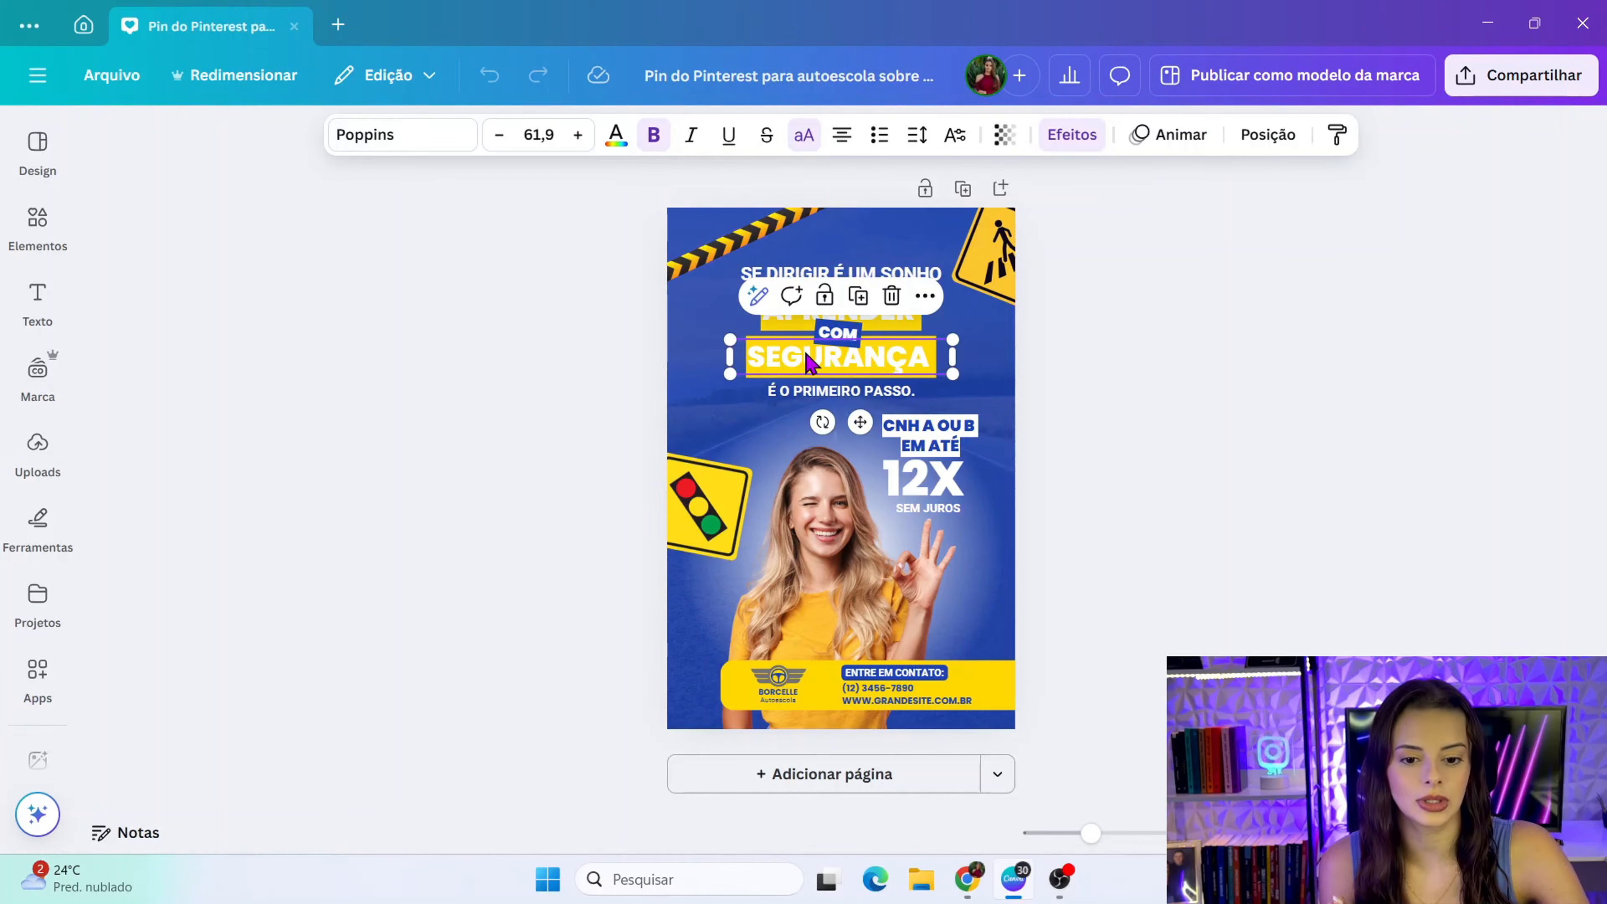
pyautogui.click(398, 136)
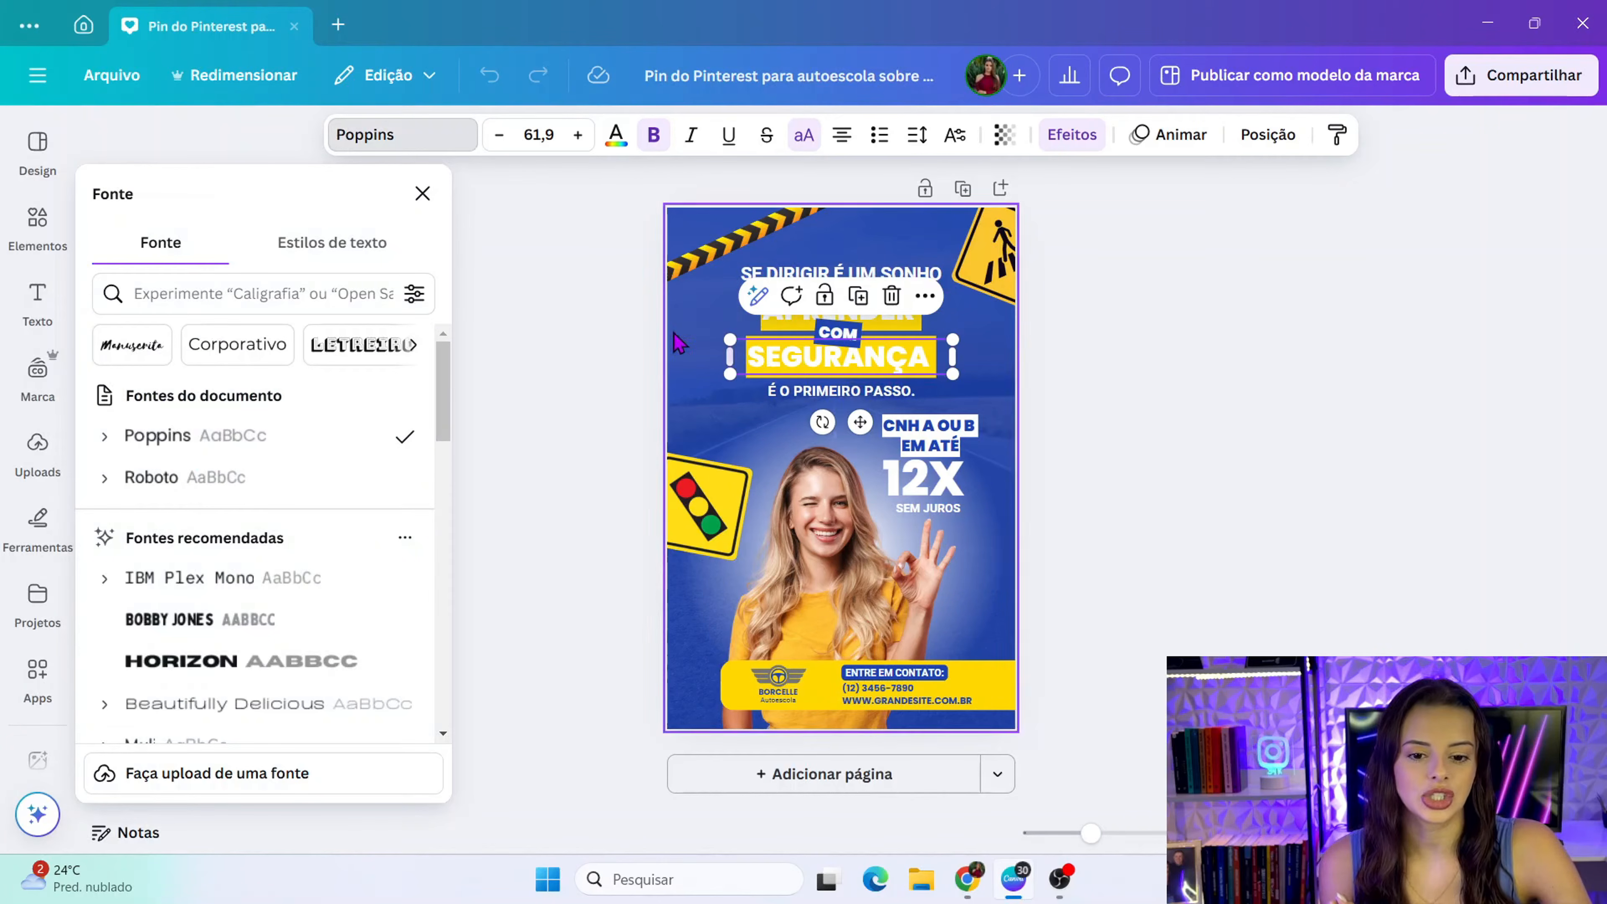
pyautogui.click(617, 145)
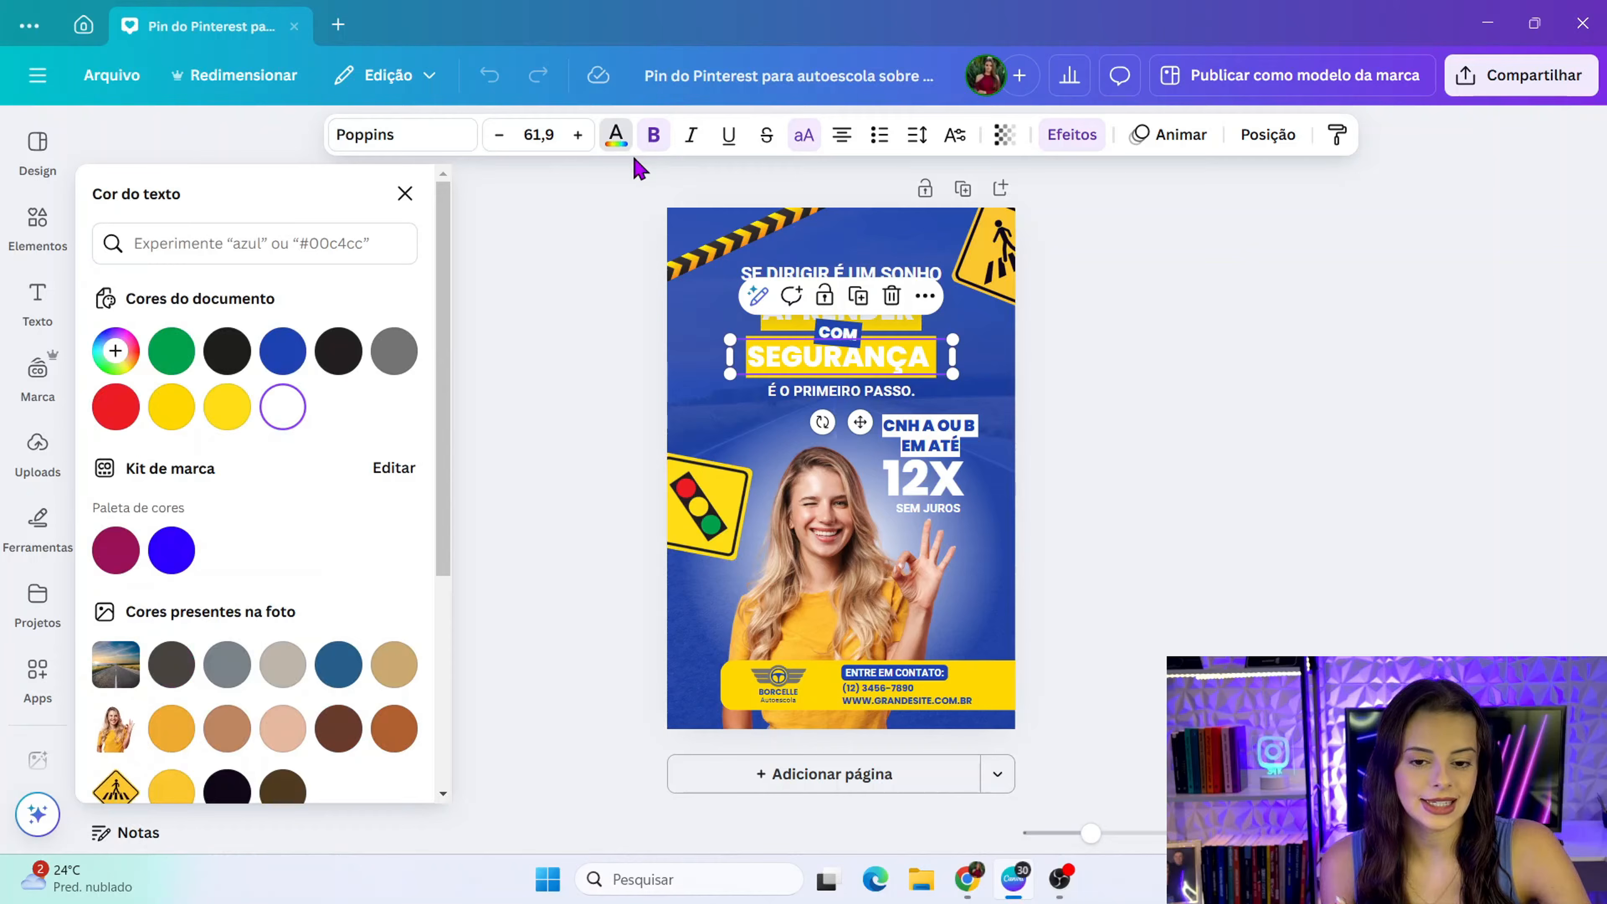
# - Turn bold off and back on for the "SEGURANÇA" text, and apply strikethrough to it
pyautogui.click(653, 136)
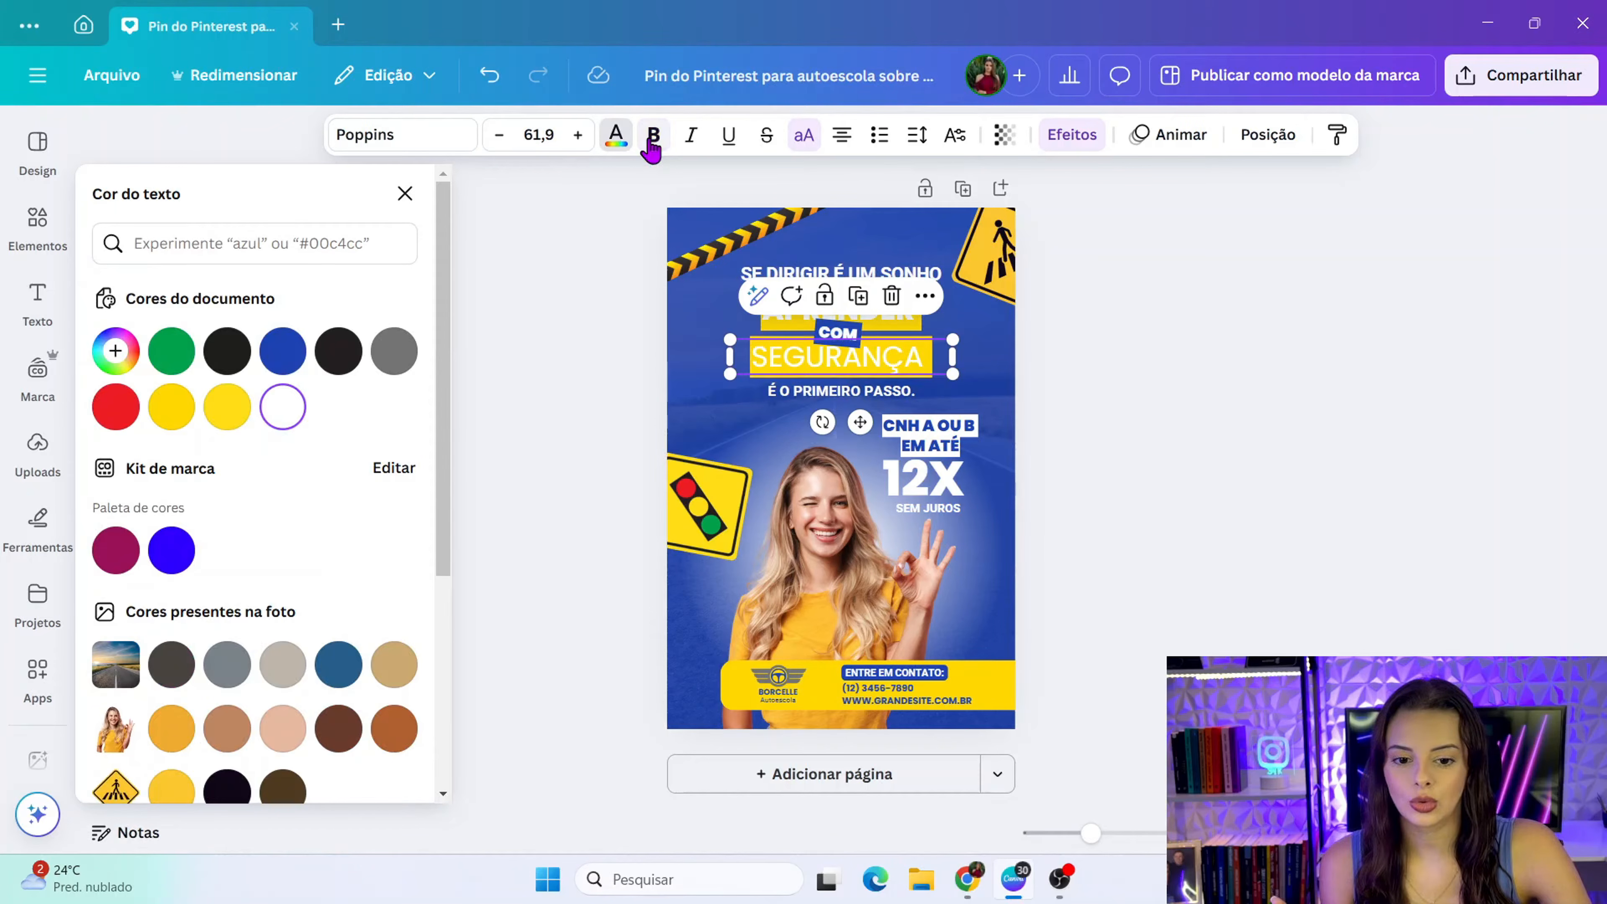
pyautogui.click(652, 139)
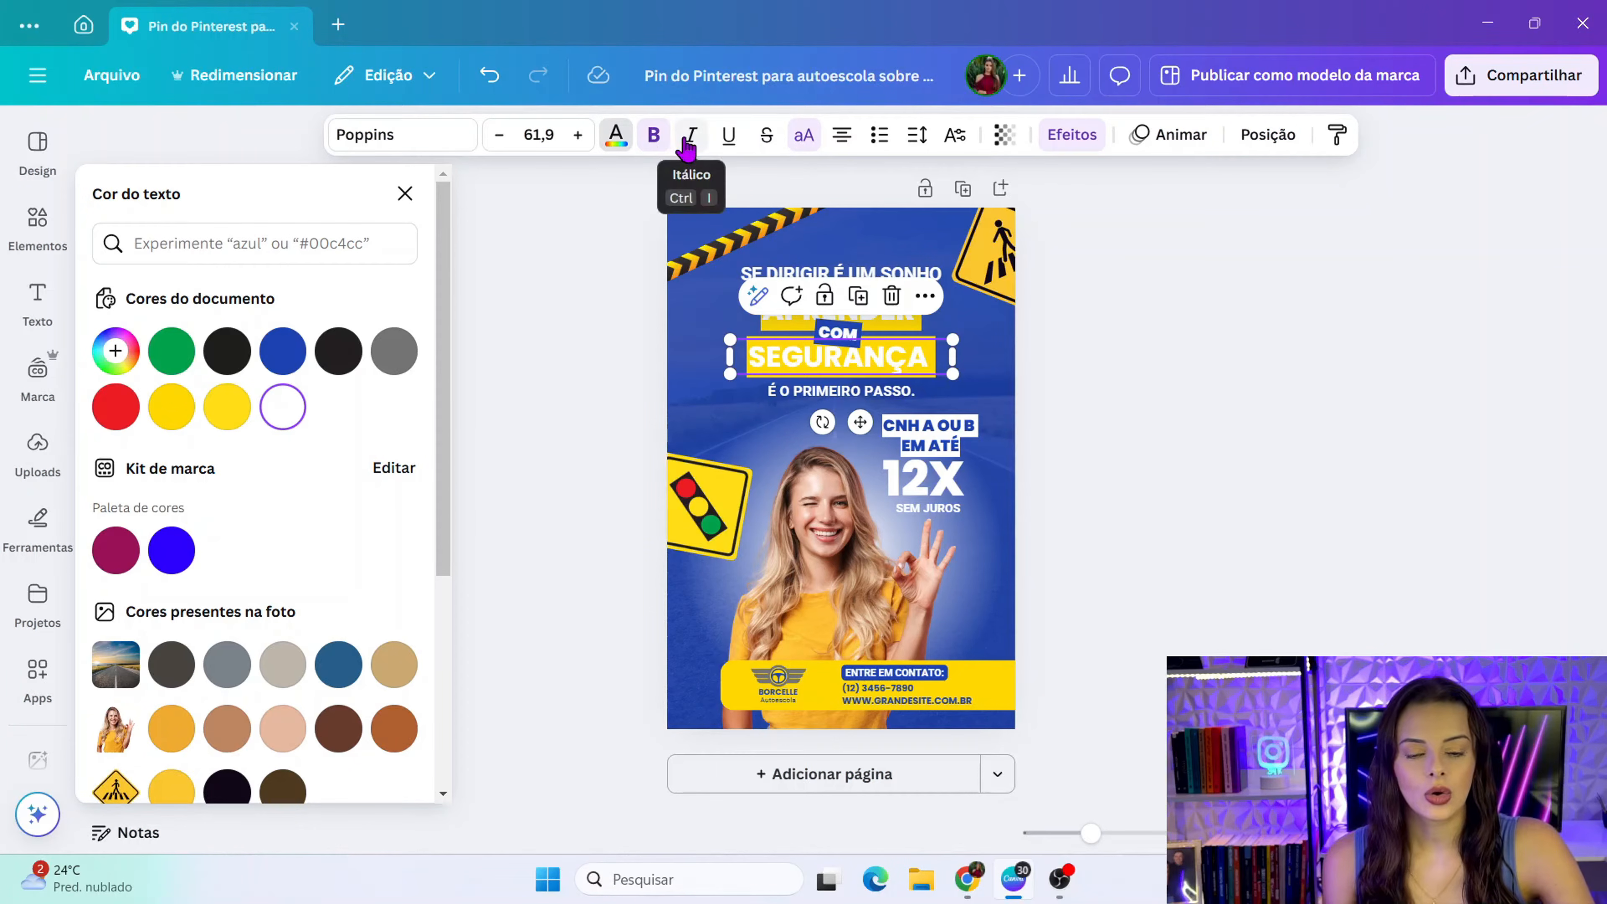
pyautogui.click(767, 136)
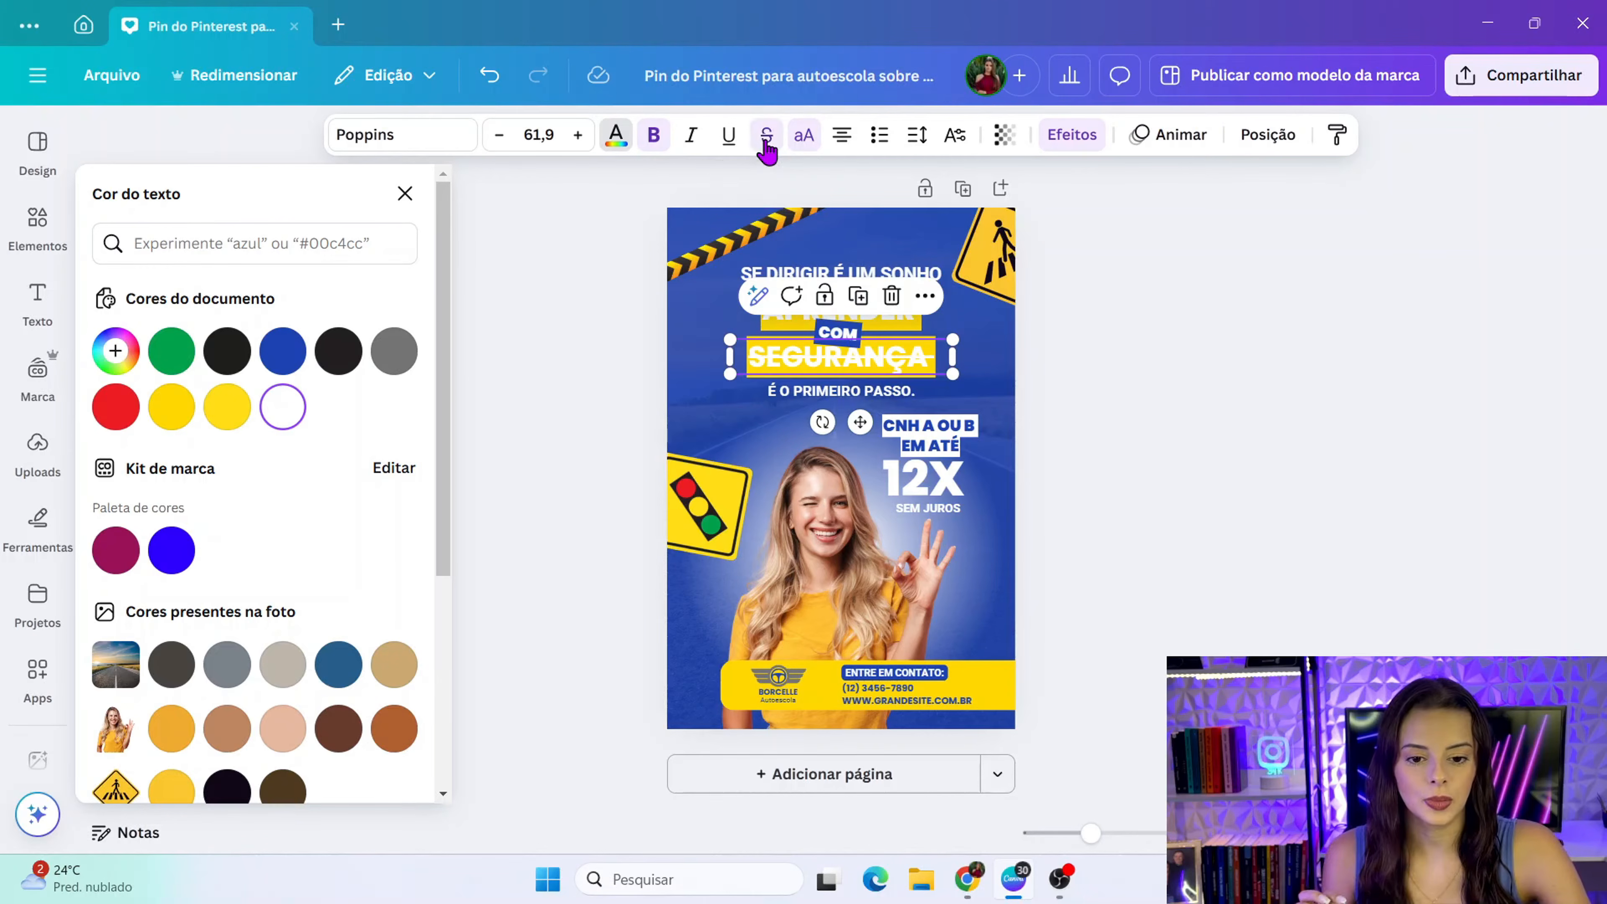
# - Remove the strikethrough from the "SEGURANÇA" text and toggle its uppercase setting off and back on
pyautogui.click(800, 147)
pyautogui.click(800, 147)
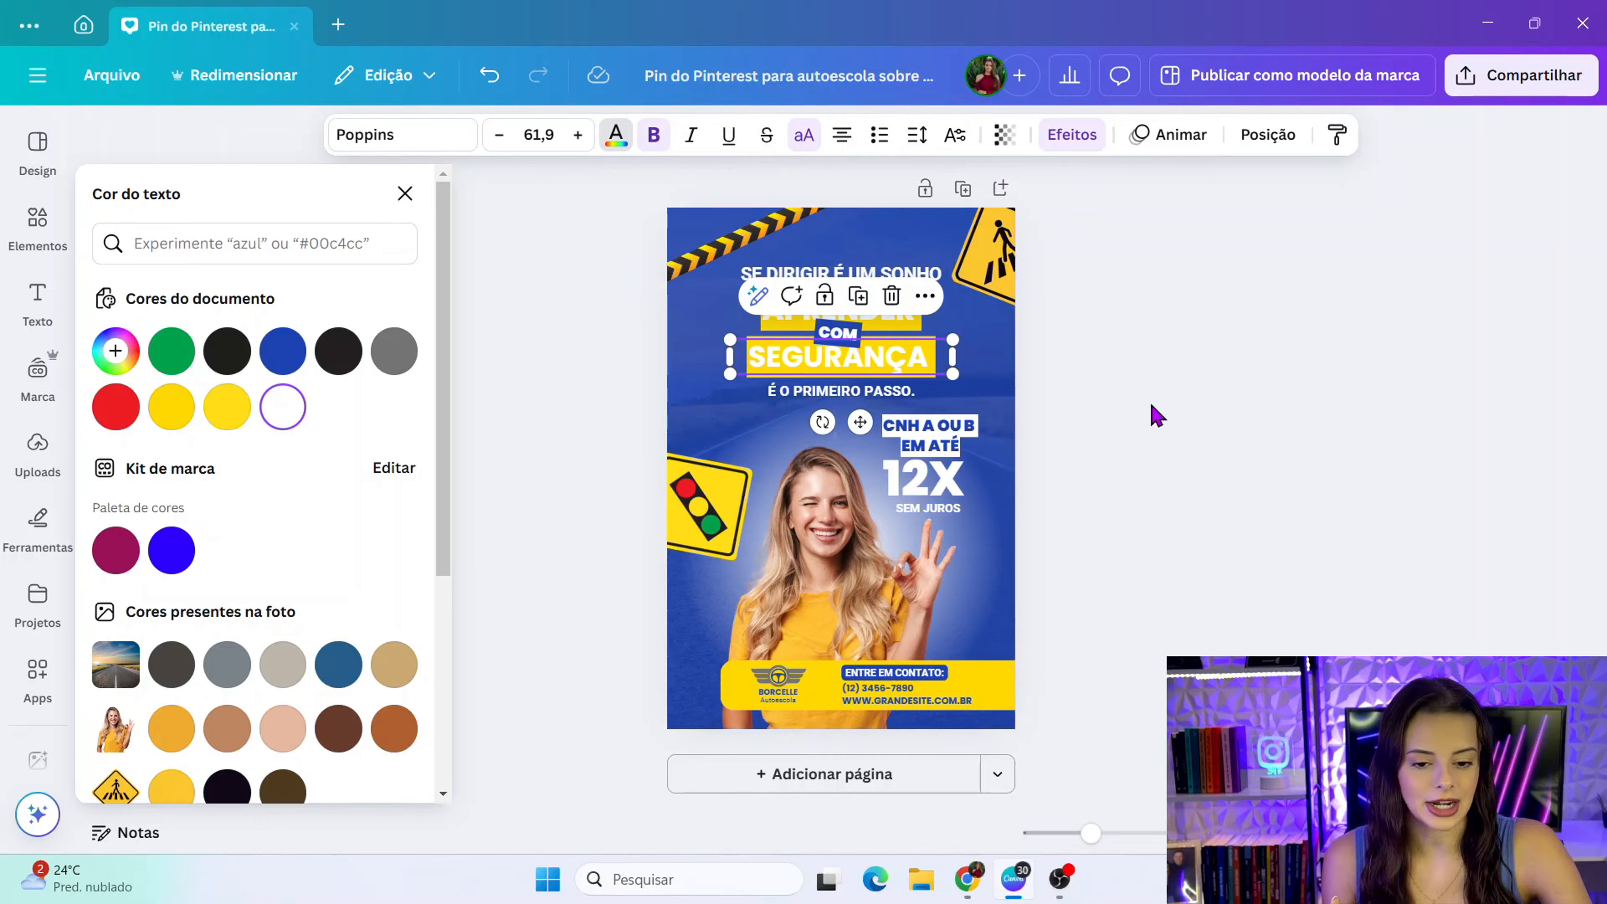
# - Move the pedestrian-crossing sign in the pin's upper corner slightly farther into the page
pyautogui.click(996, 259)
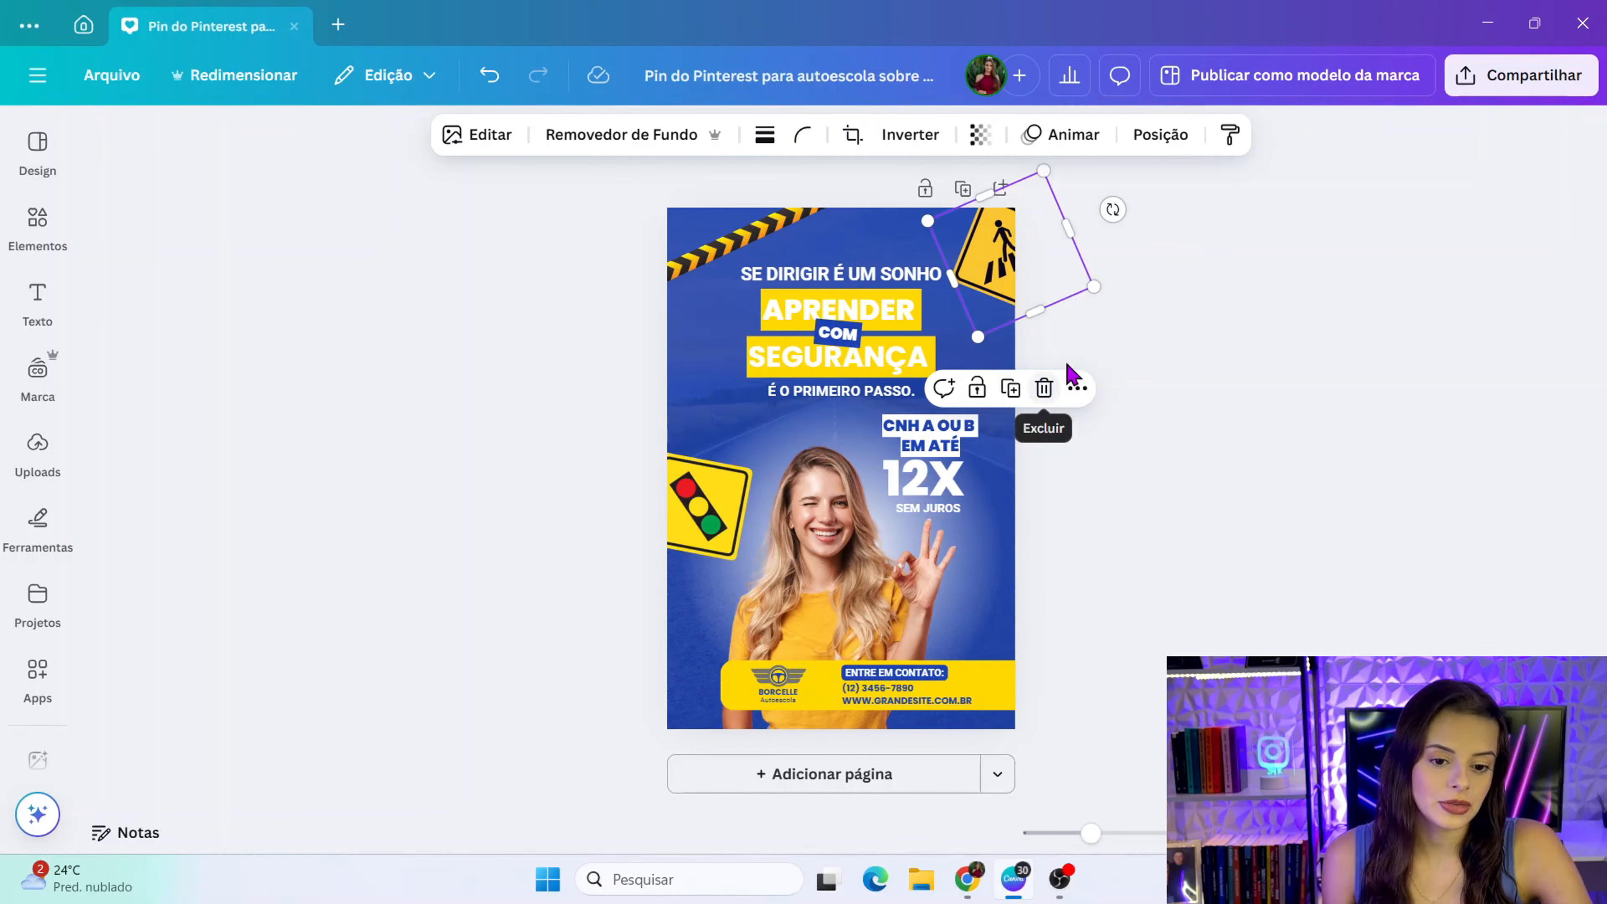
pyautogui.moveTo(1015, 272)
pyautogui.mouseDown()
pyautogui.moveTo(825, 187)
pyautogui.moveTo(975, 247)
pyautogui.moveTo(1006, 279)
pyautogui.mouseUp()
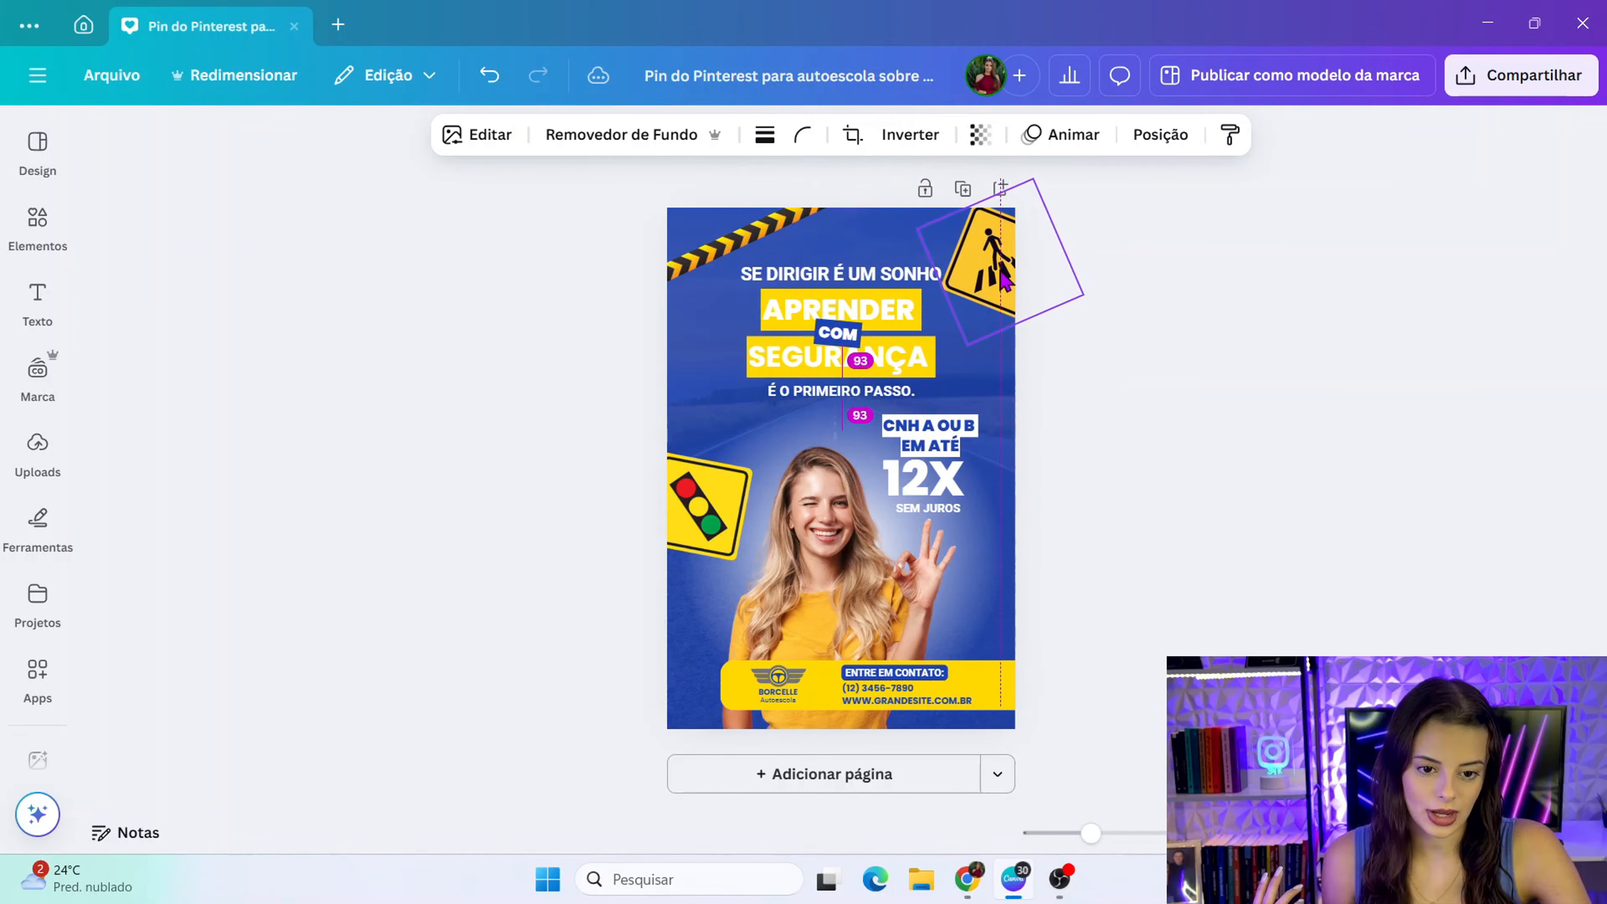
# - Select the blue page background to view its color options, and duplicate the pin page
pyautogui.click(852, 220)
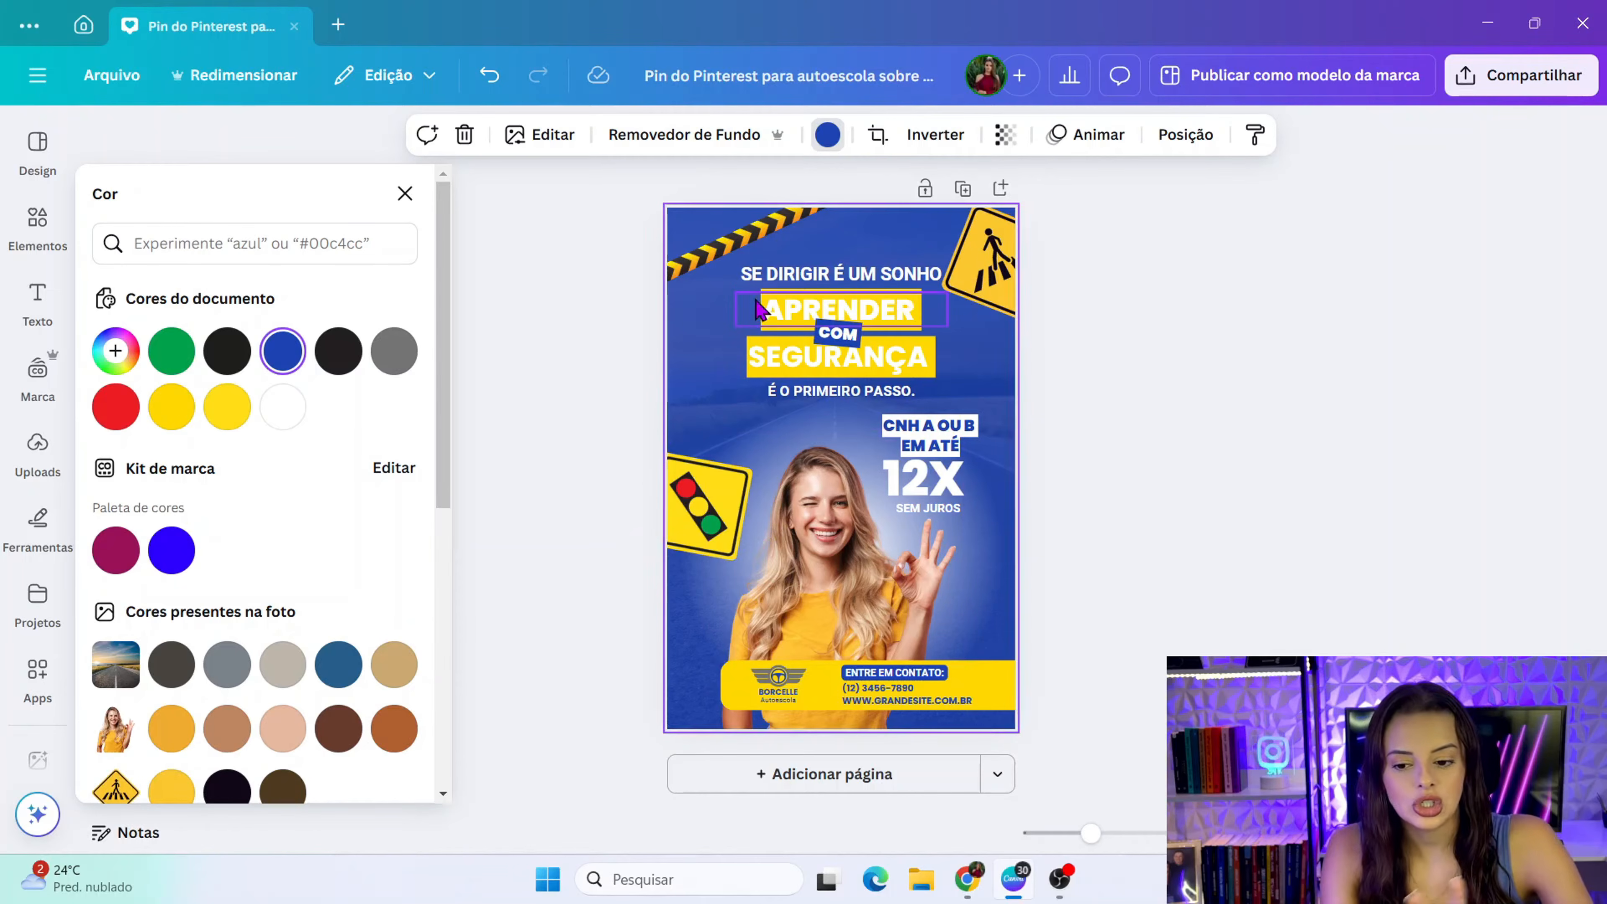
pyautogui.click(1135, 462)
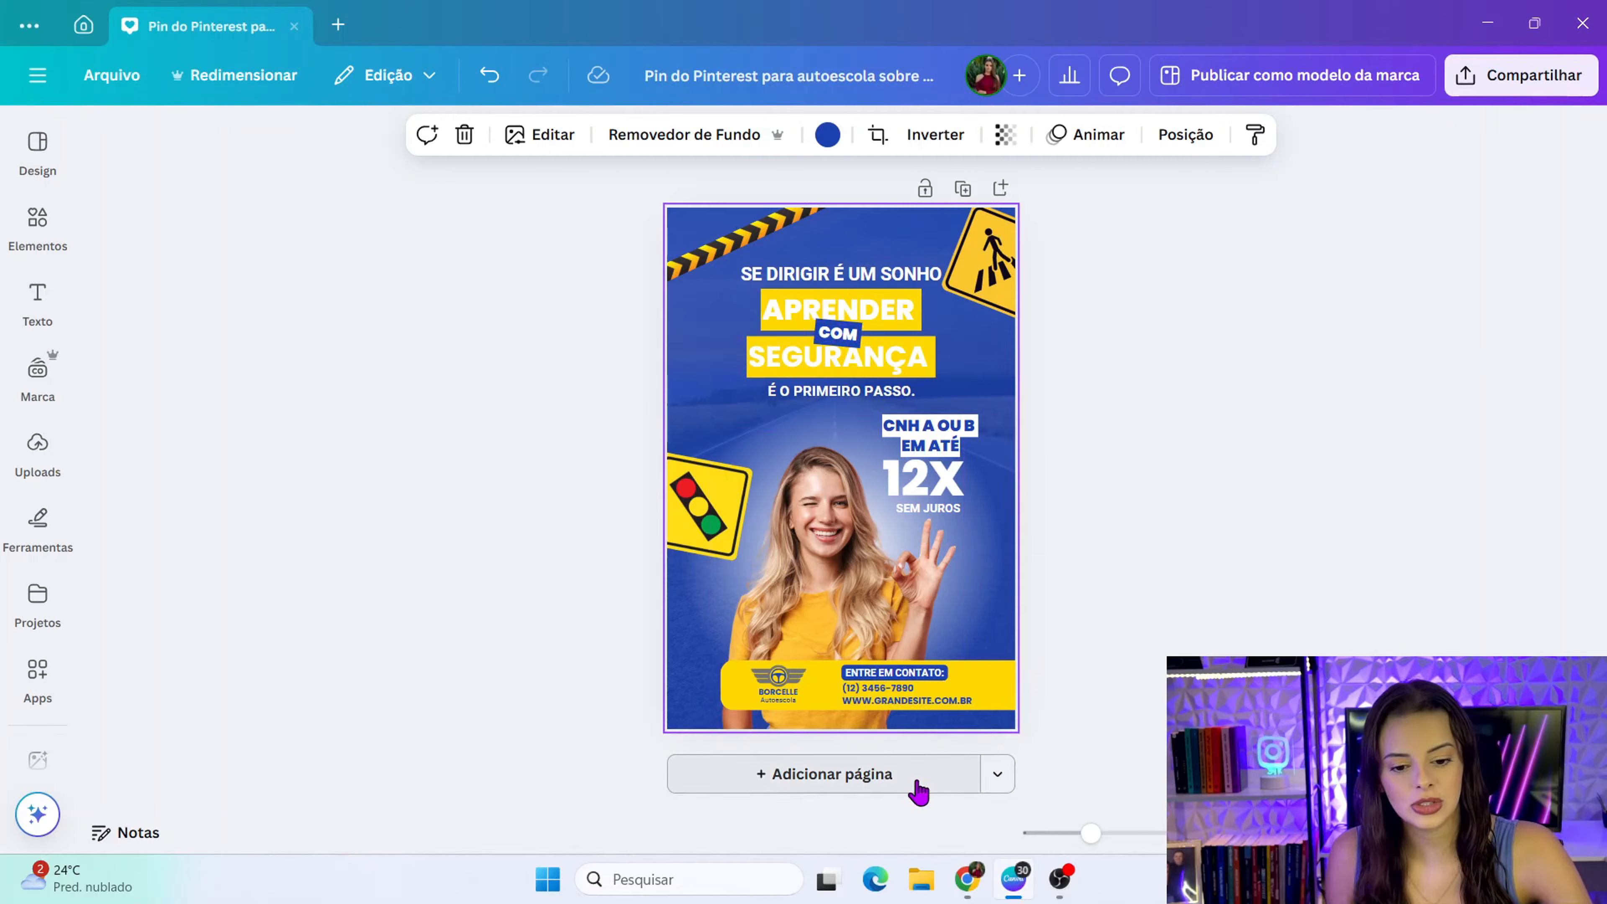
pyautogui.click(961, 188)
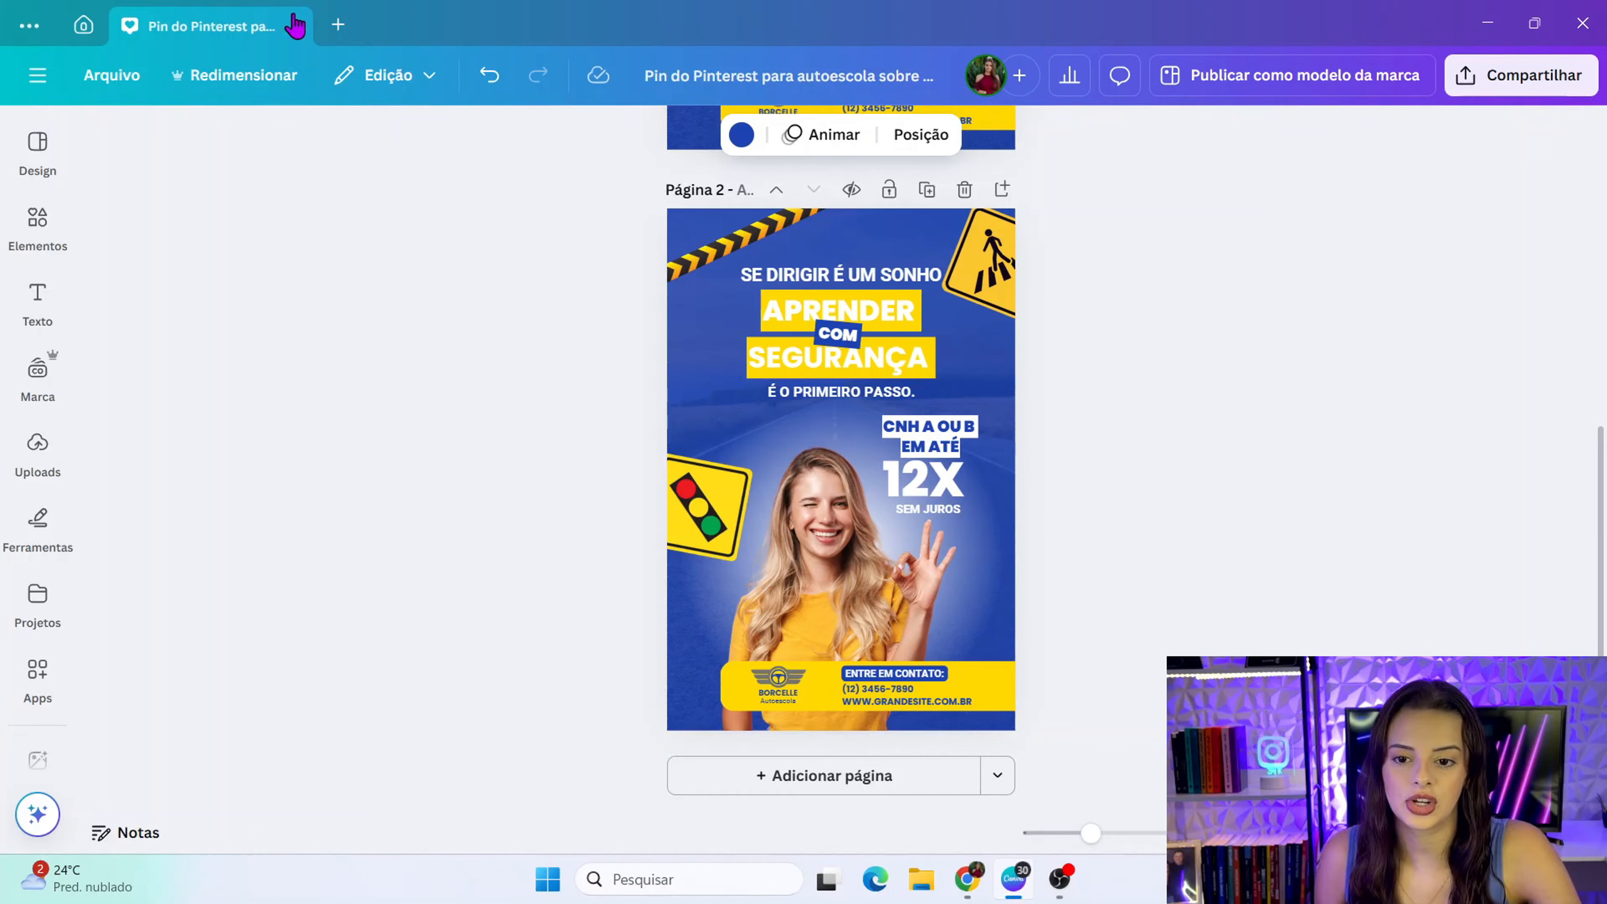
# - Close the pin design and its template preview, and find the edited pin among the recent designs in the projects area
pyautogui.click(295, 28)
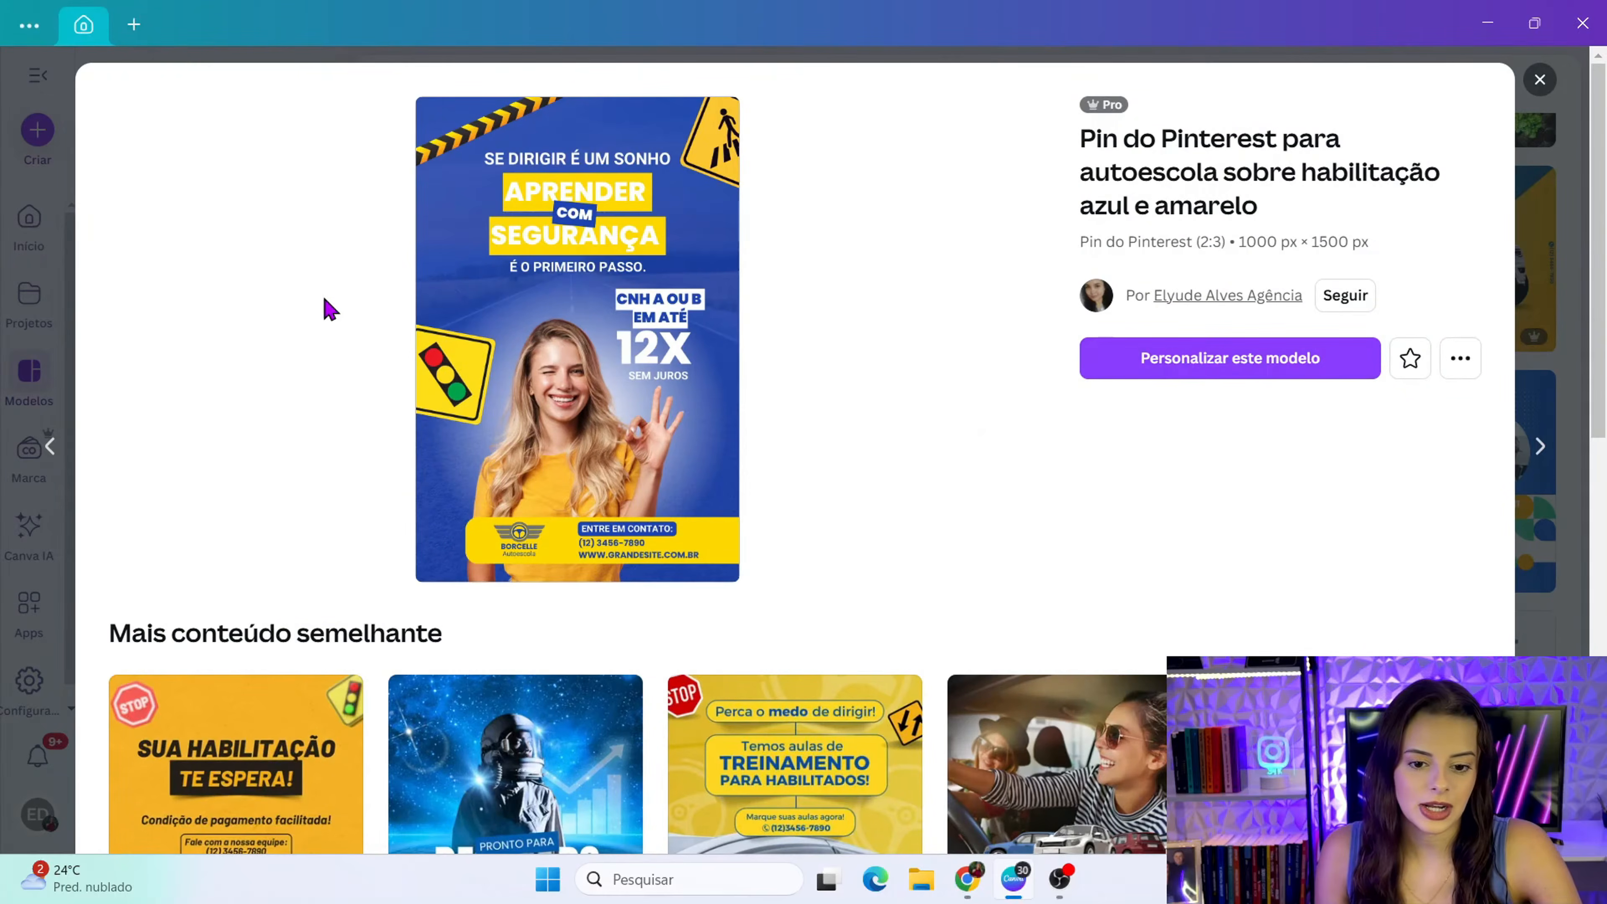
pyautogui.click(1539, 79)
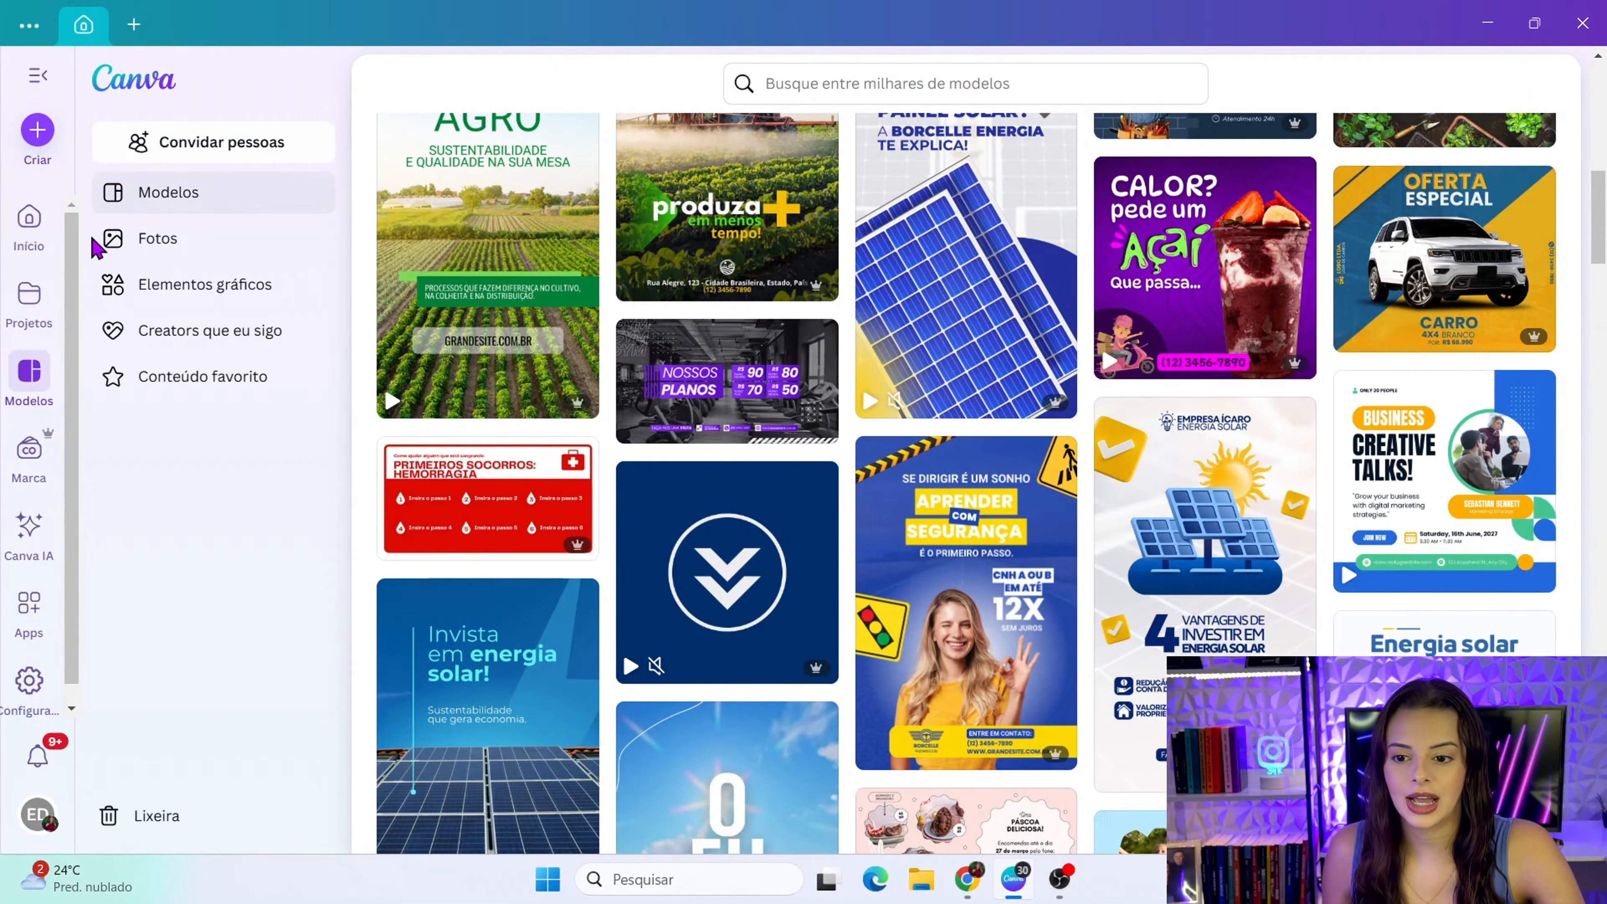
pyautogui.click(30, 296)
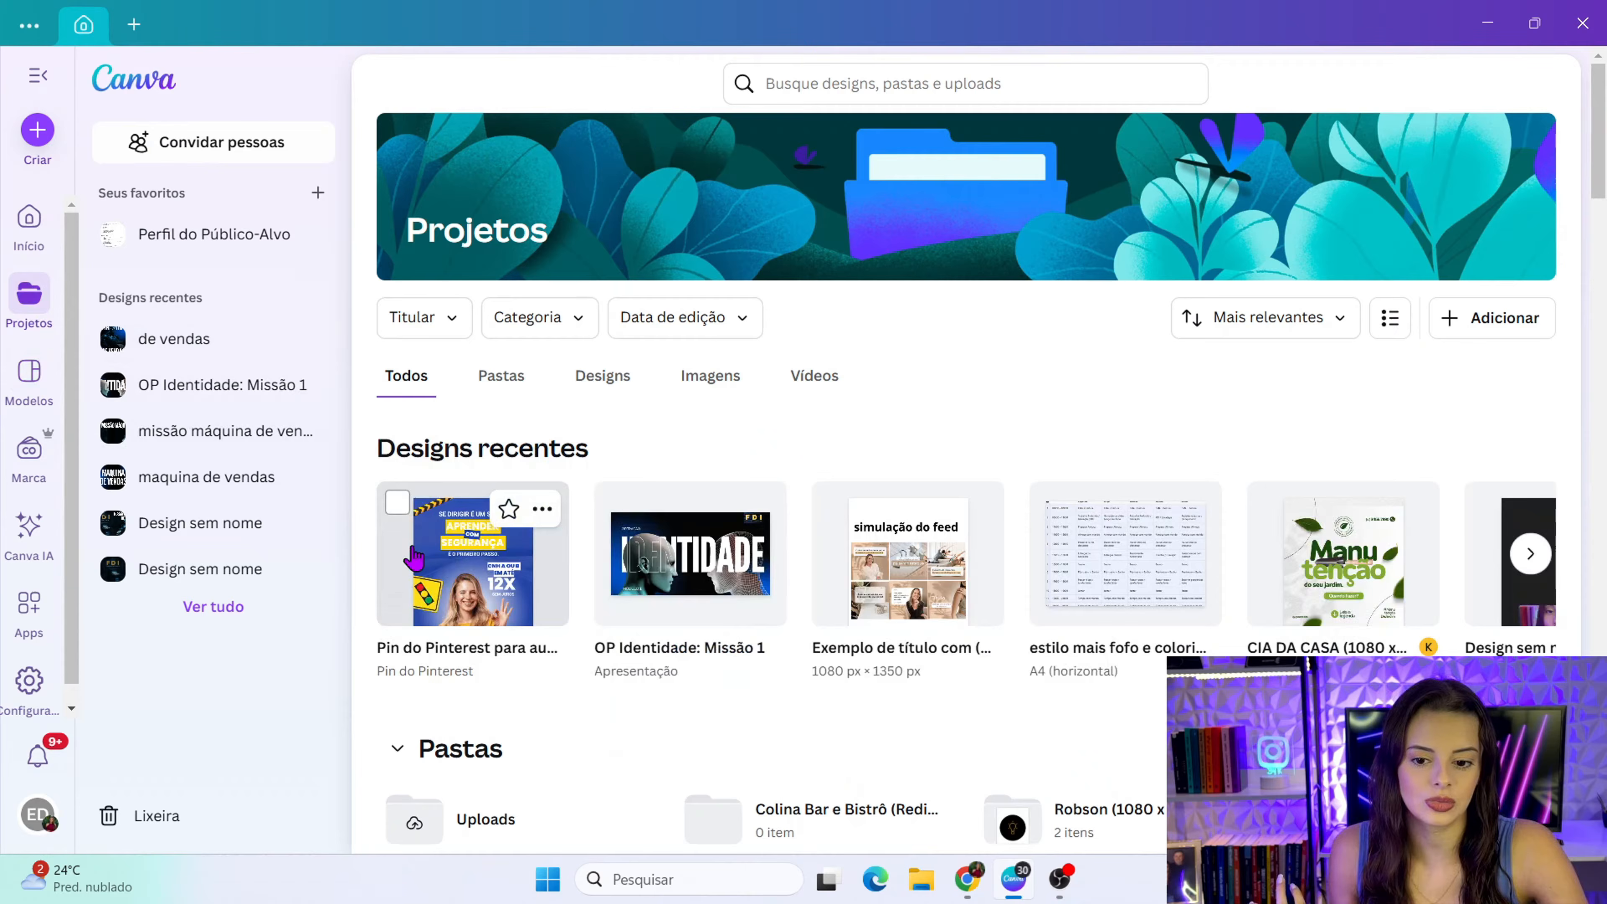
# - Create a blank Instagram post design from the home page and select its empty page
pyautogui.click(33, 233)
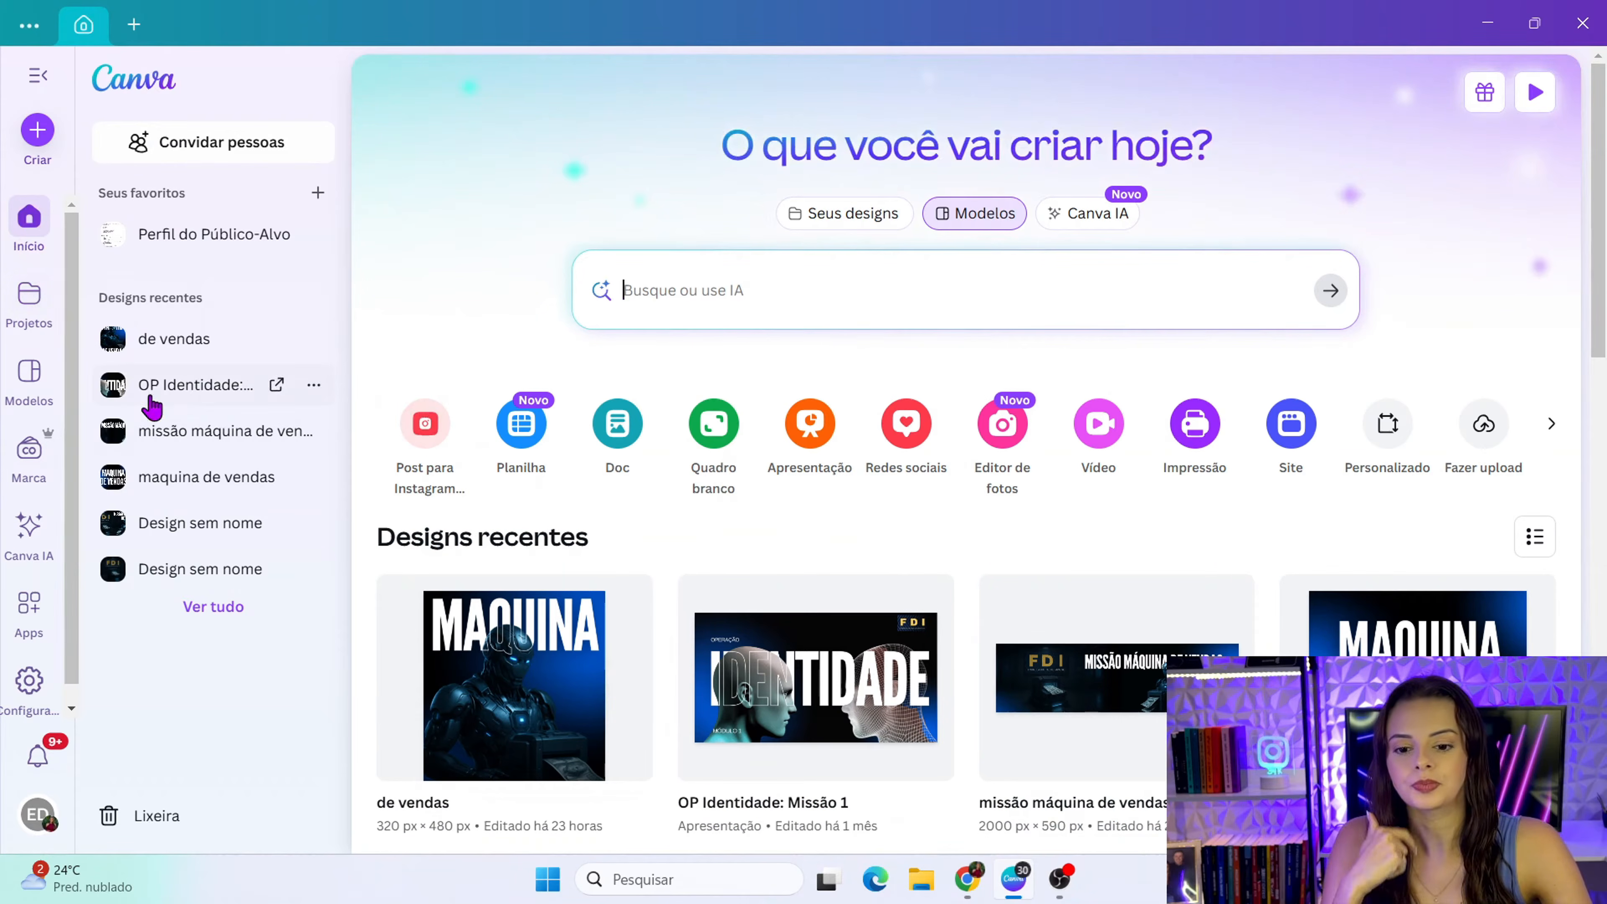
pyautogui.click(426, 437)
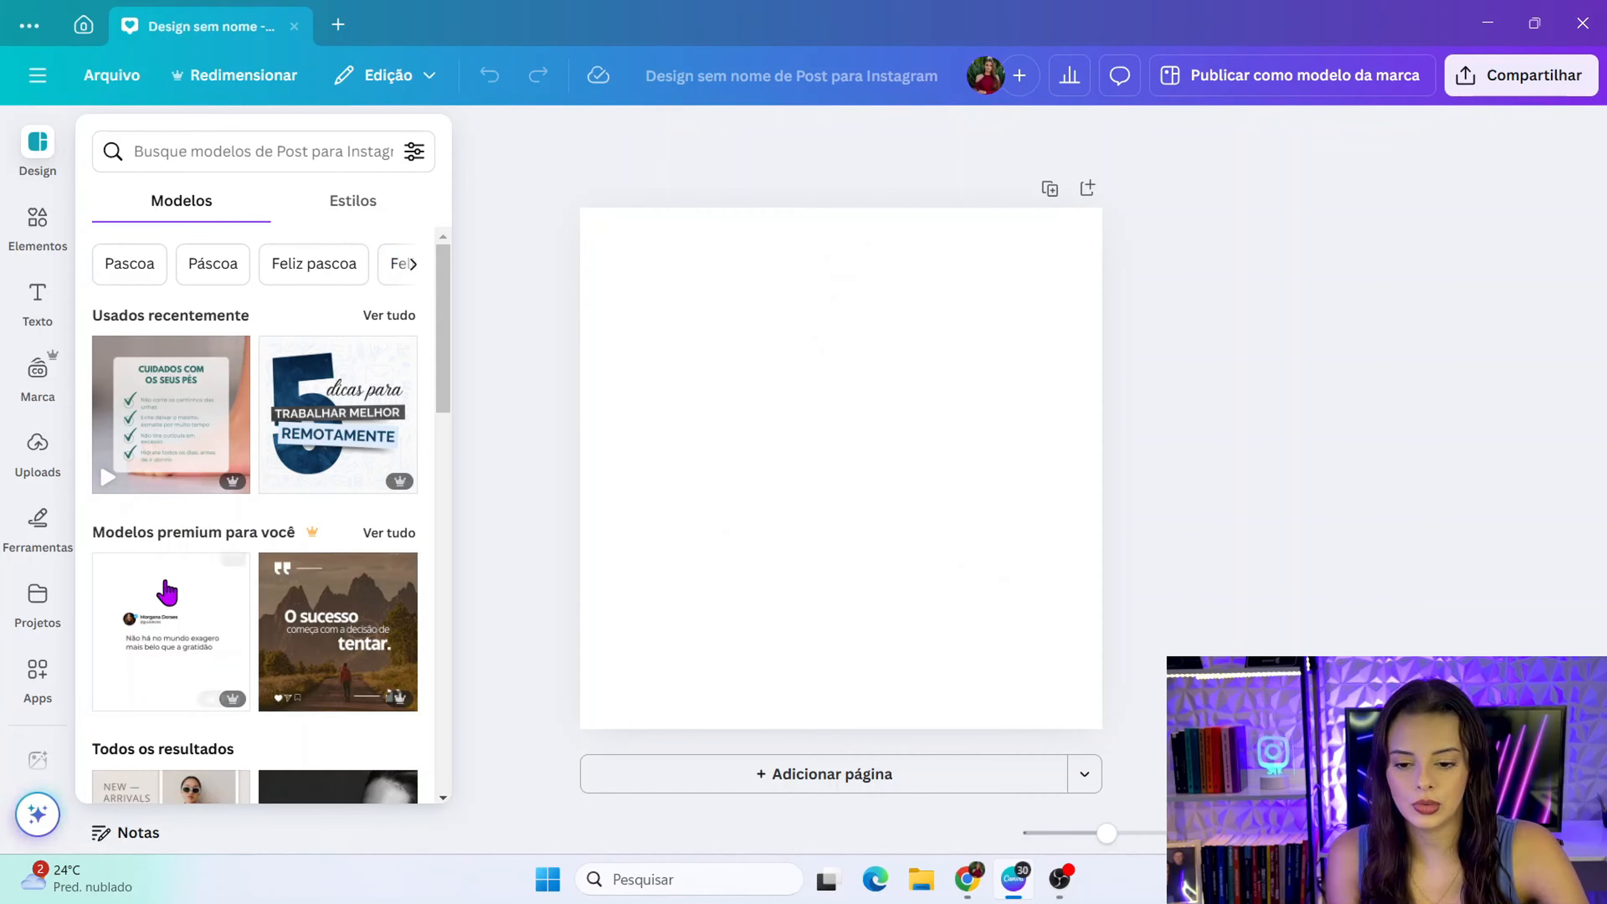
pyautogui.click(879, 492)
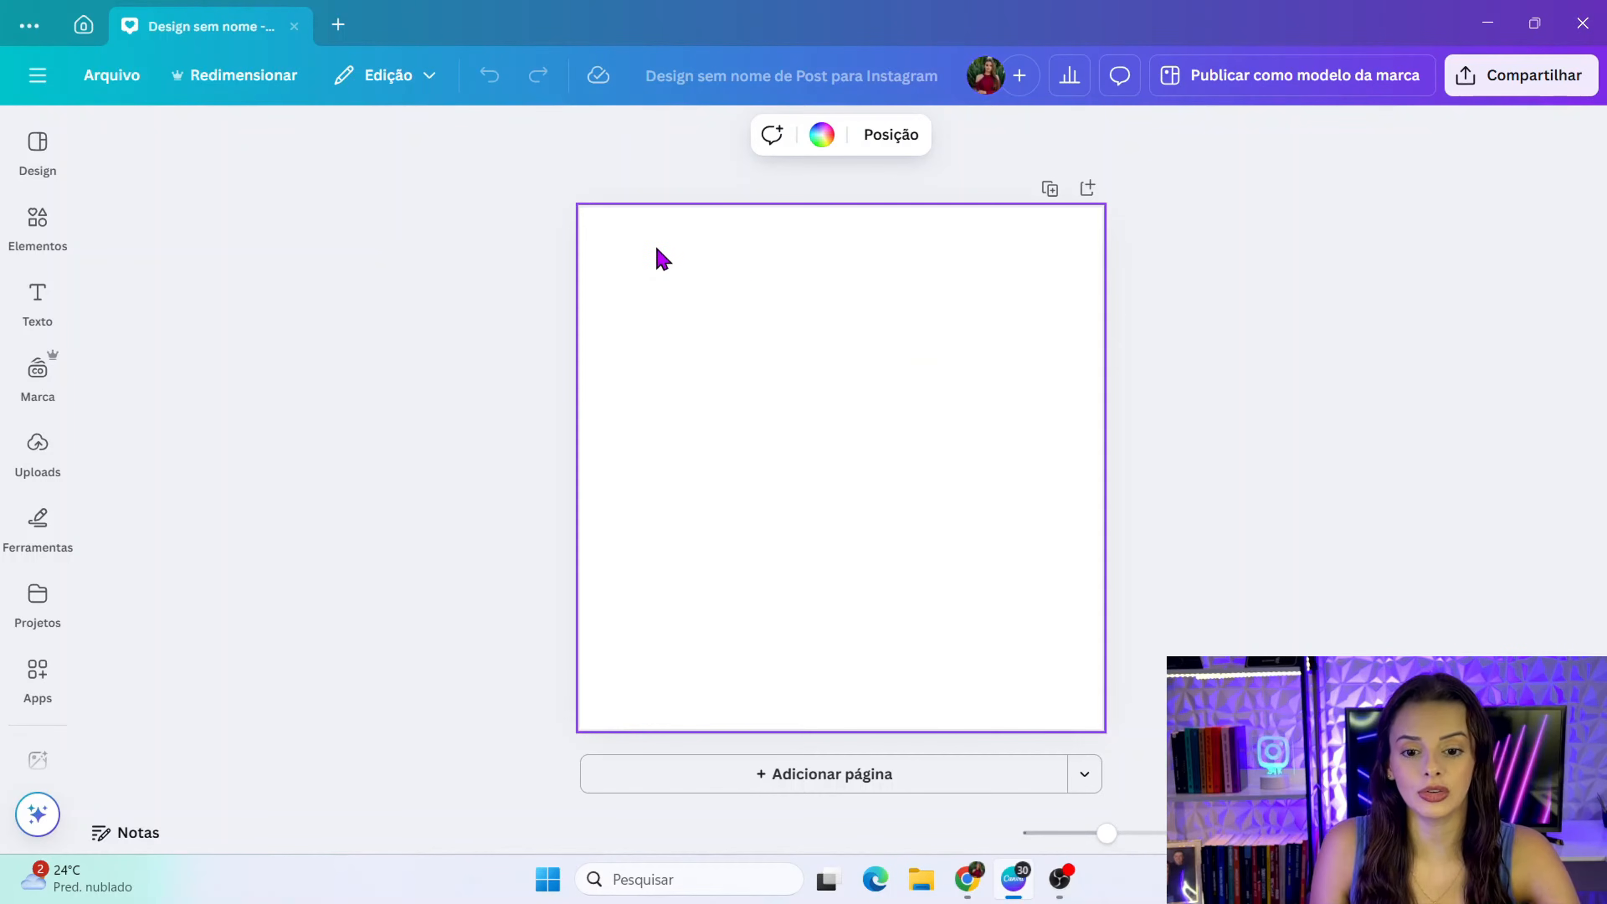
# - Try the black-to-blue gradient as the page background, and set it to the yellow-to-pink gradient
pyautogui.click(822, 136)
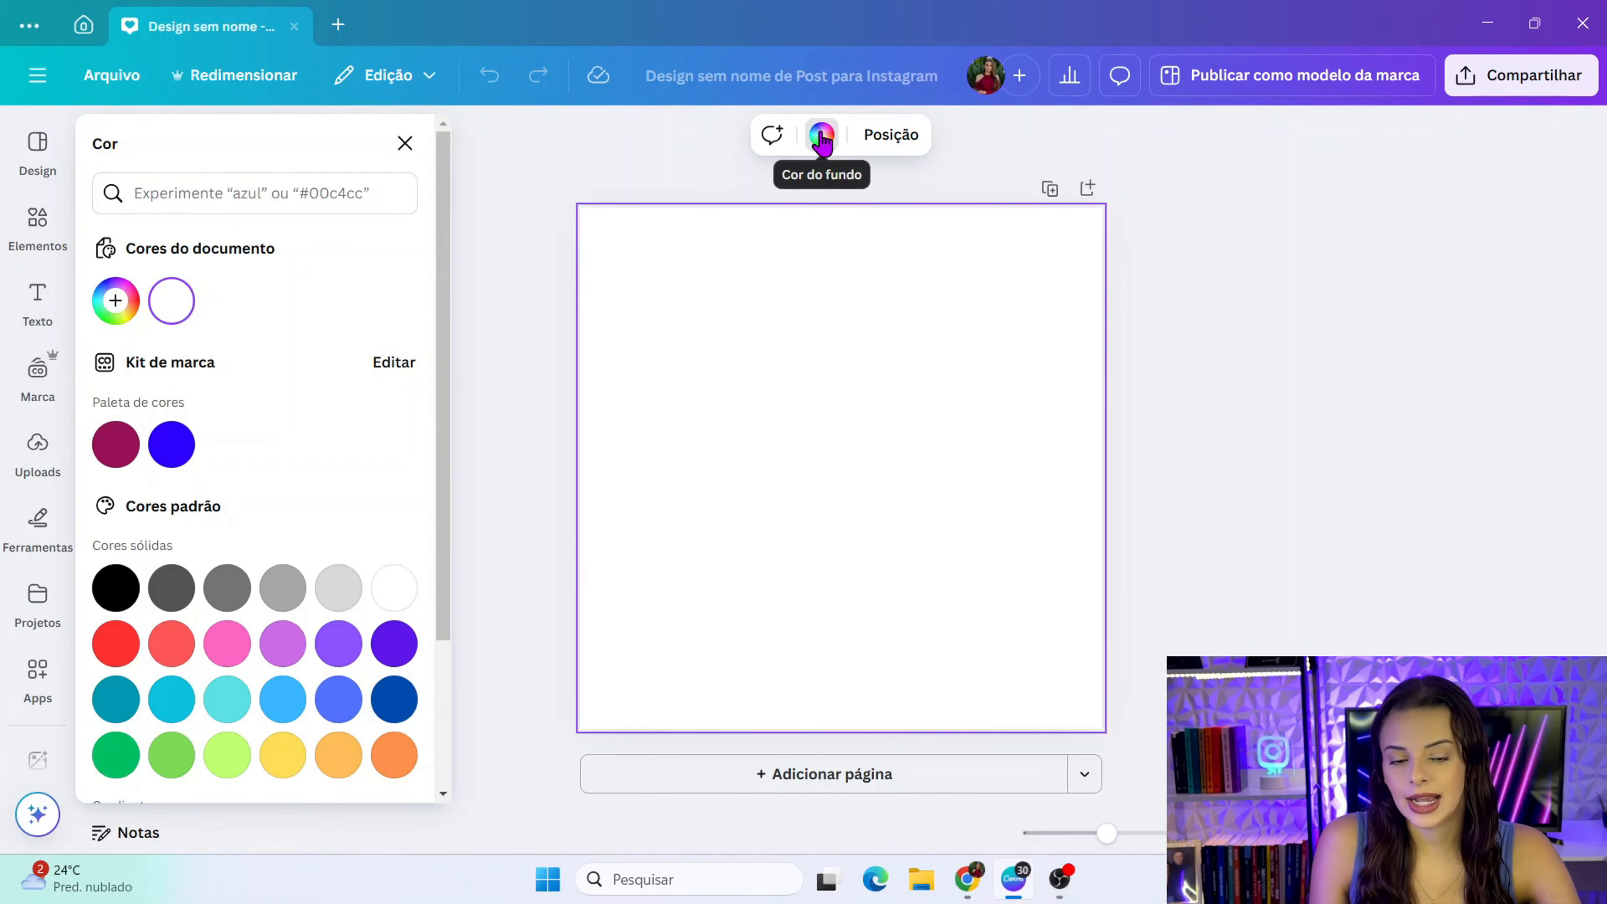
pyautogui.scroll(-3, 260, 681)
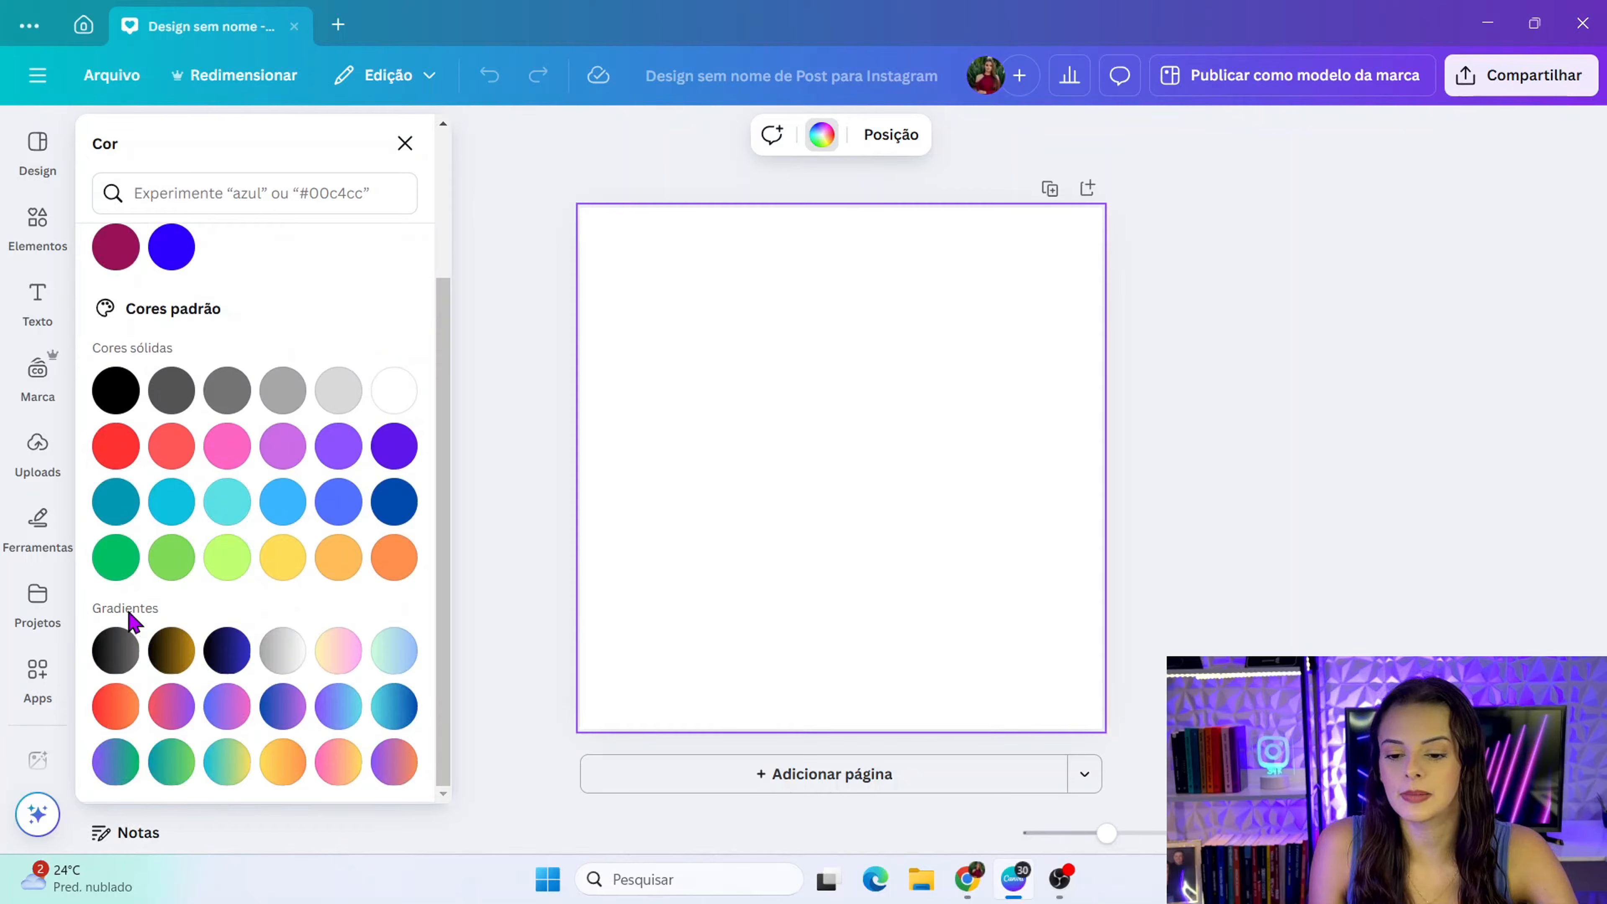
pyautogui.click(212, 657)
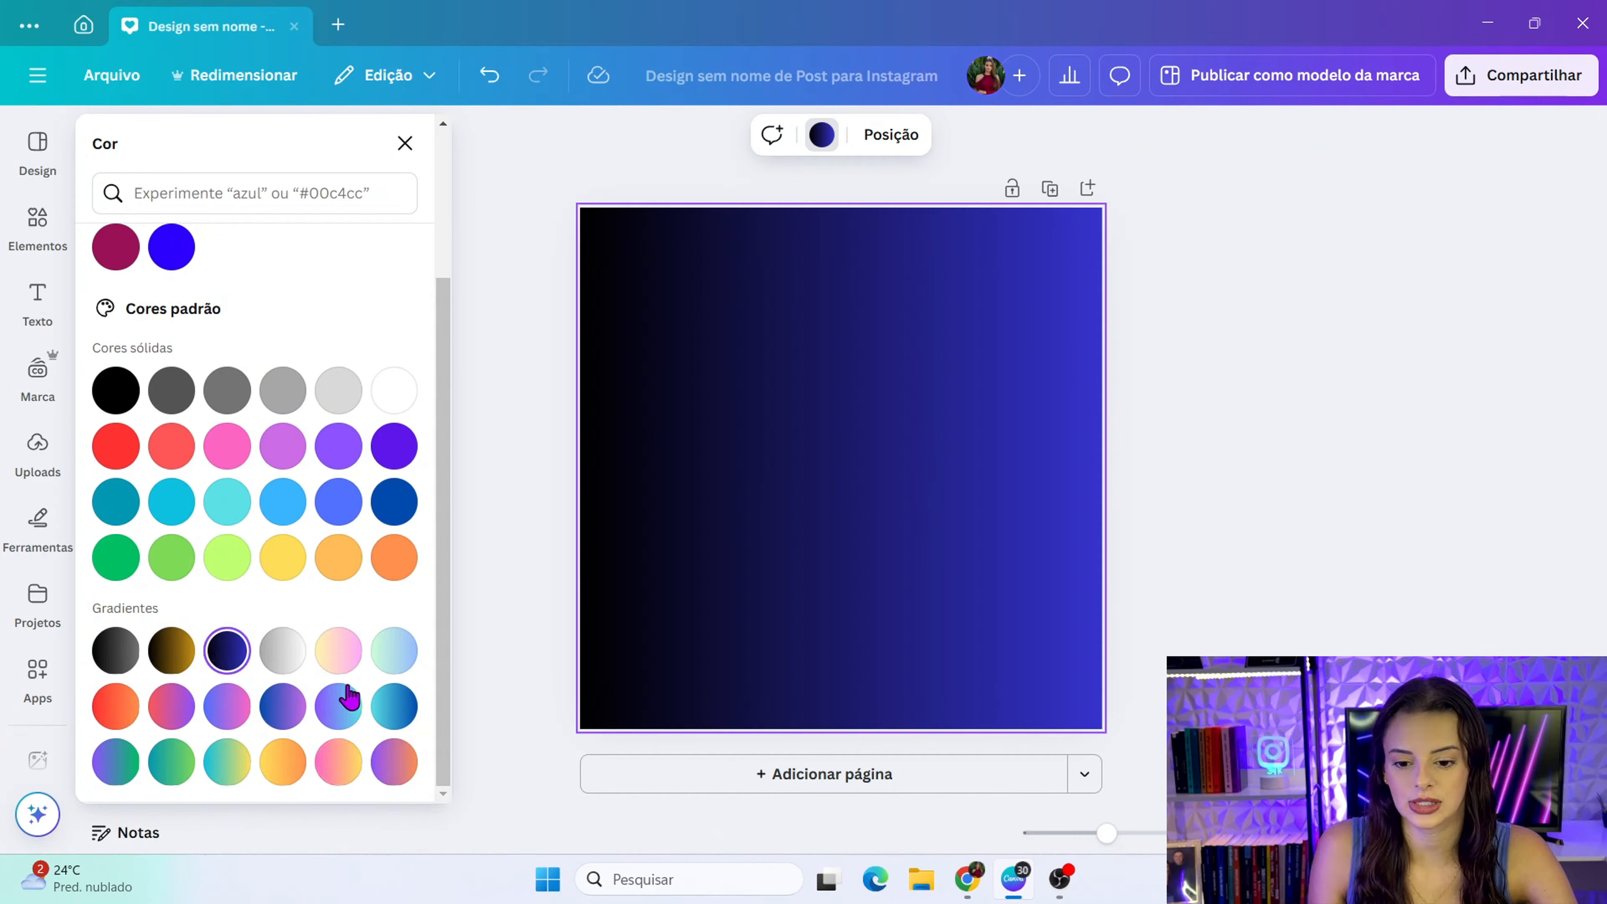
pyautogui.click(338, 652)
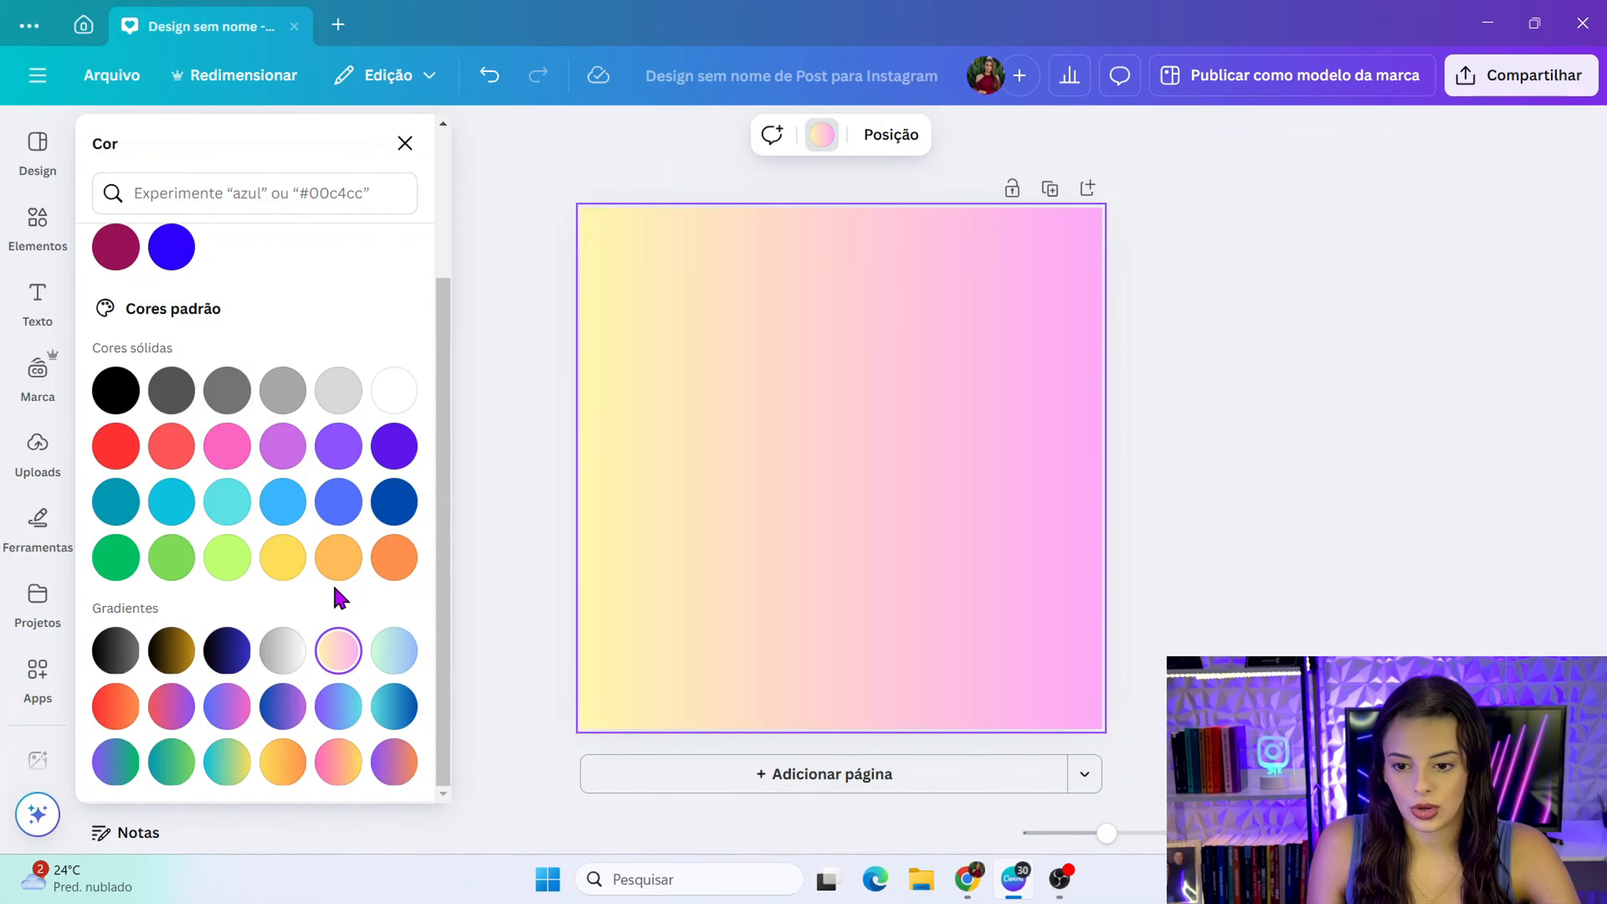
pyautogui.scroll(3, 348, 443)
pyautogui.click(405, 143)
# - Search the elements library for "roxo" and show all the matching photos
pyautogui.click(37, 219)
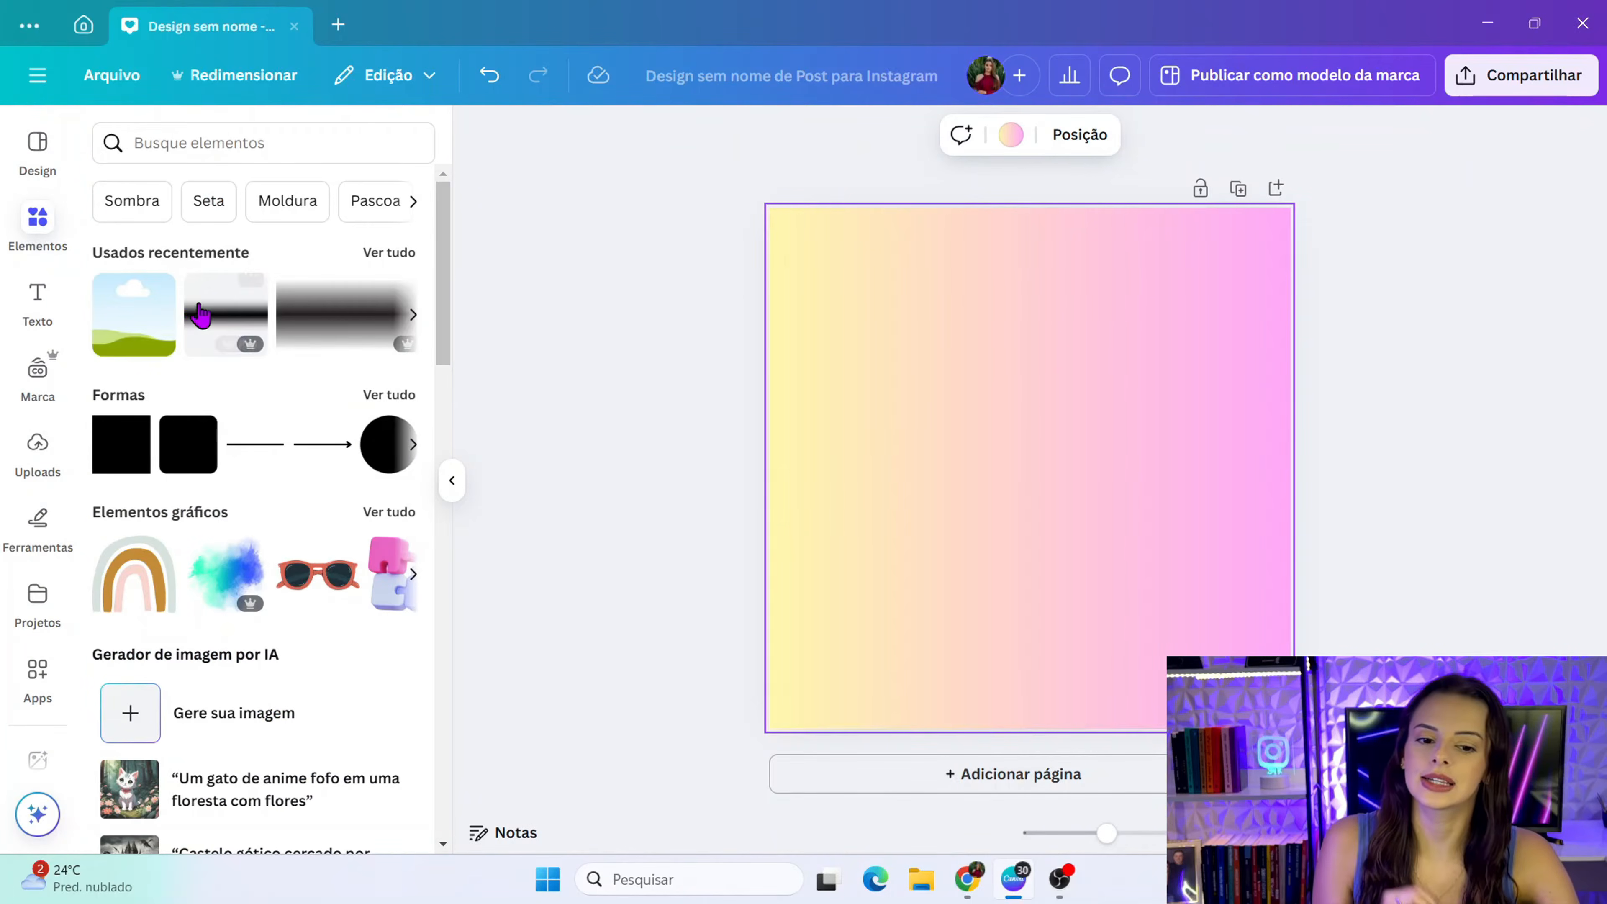
pyautogui.click(287, 137)
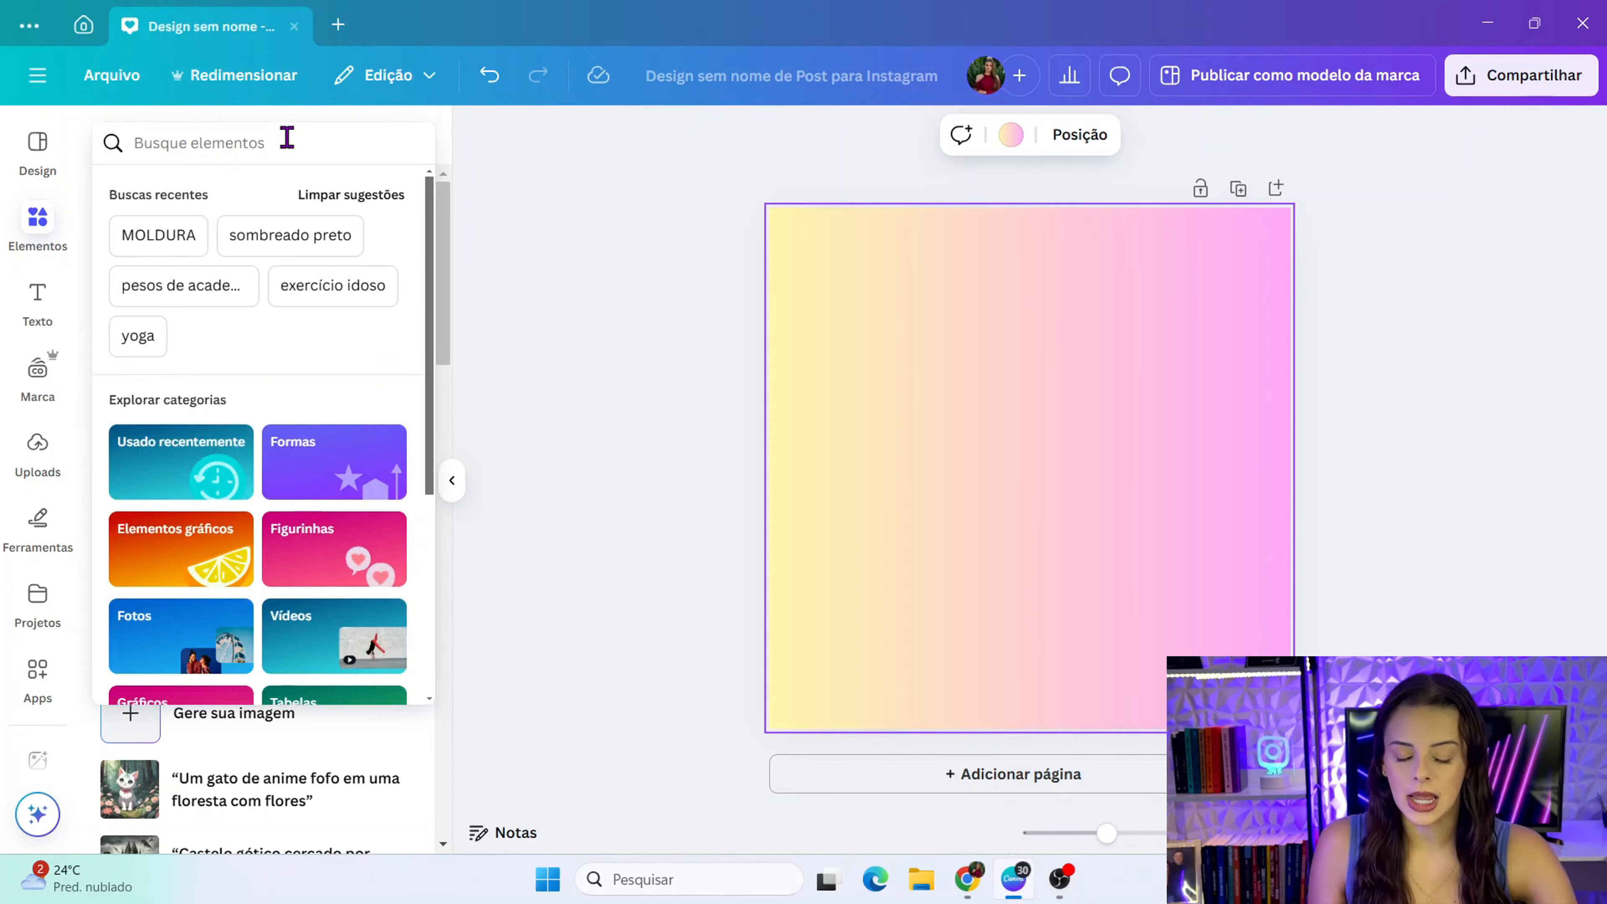
pyautogui.write('roxo')
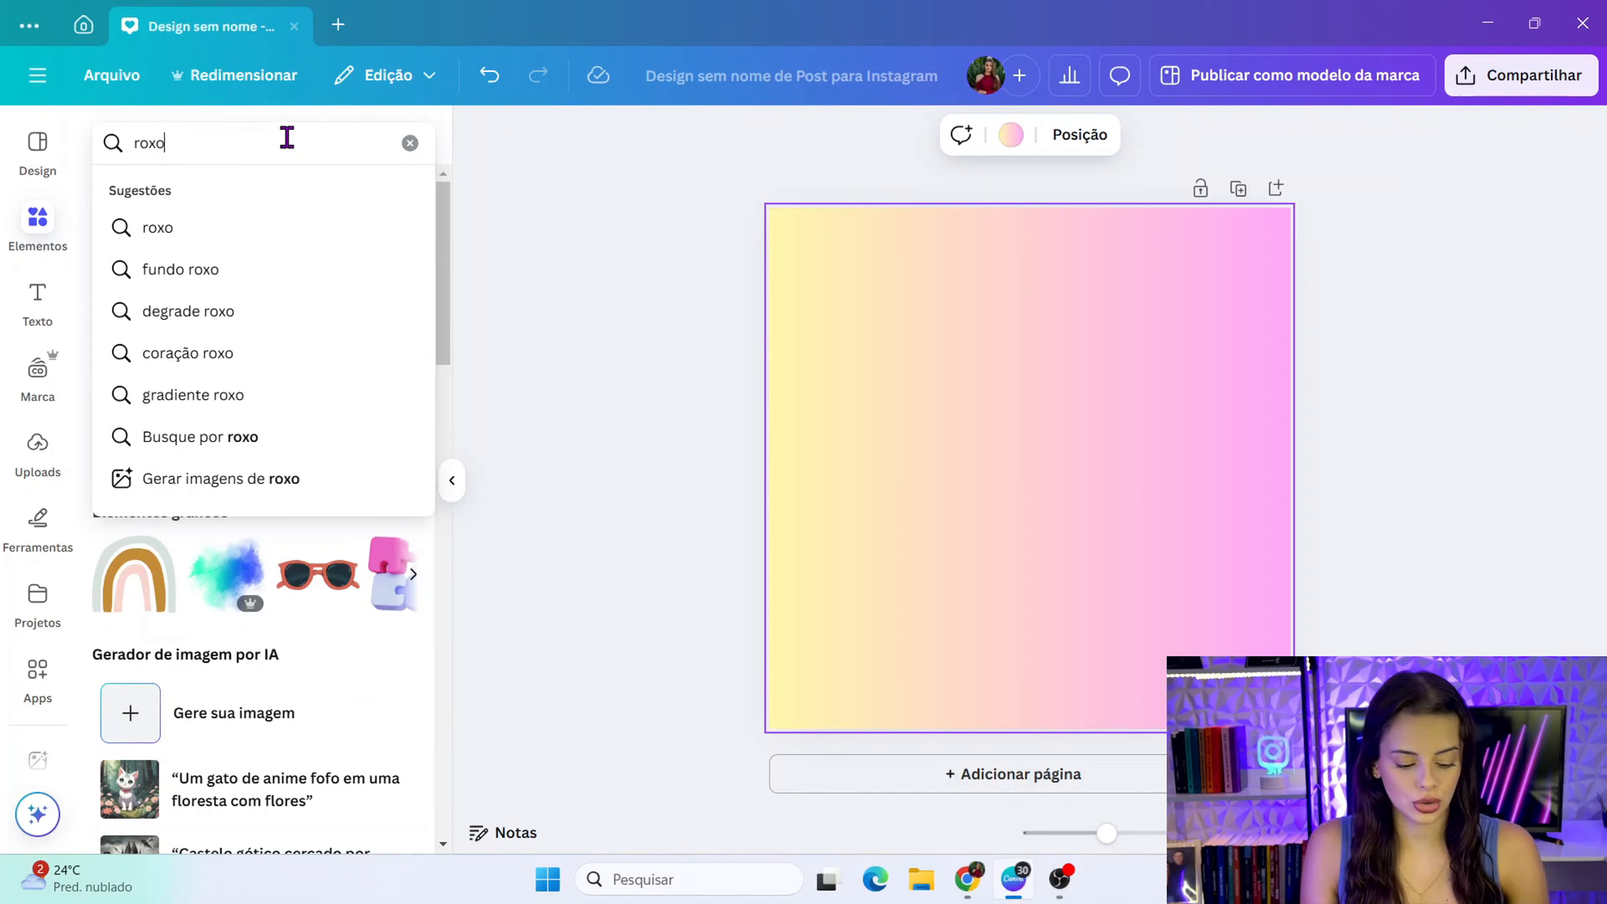
pyautogui.press('Return')
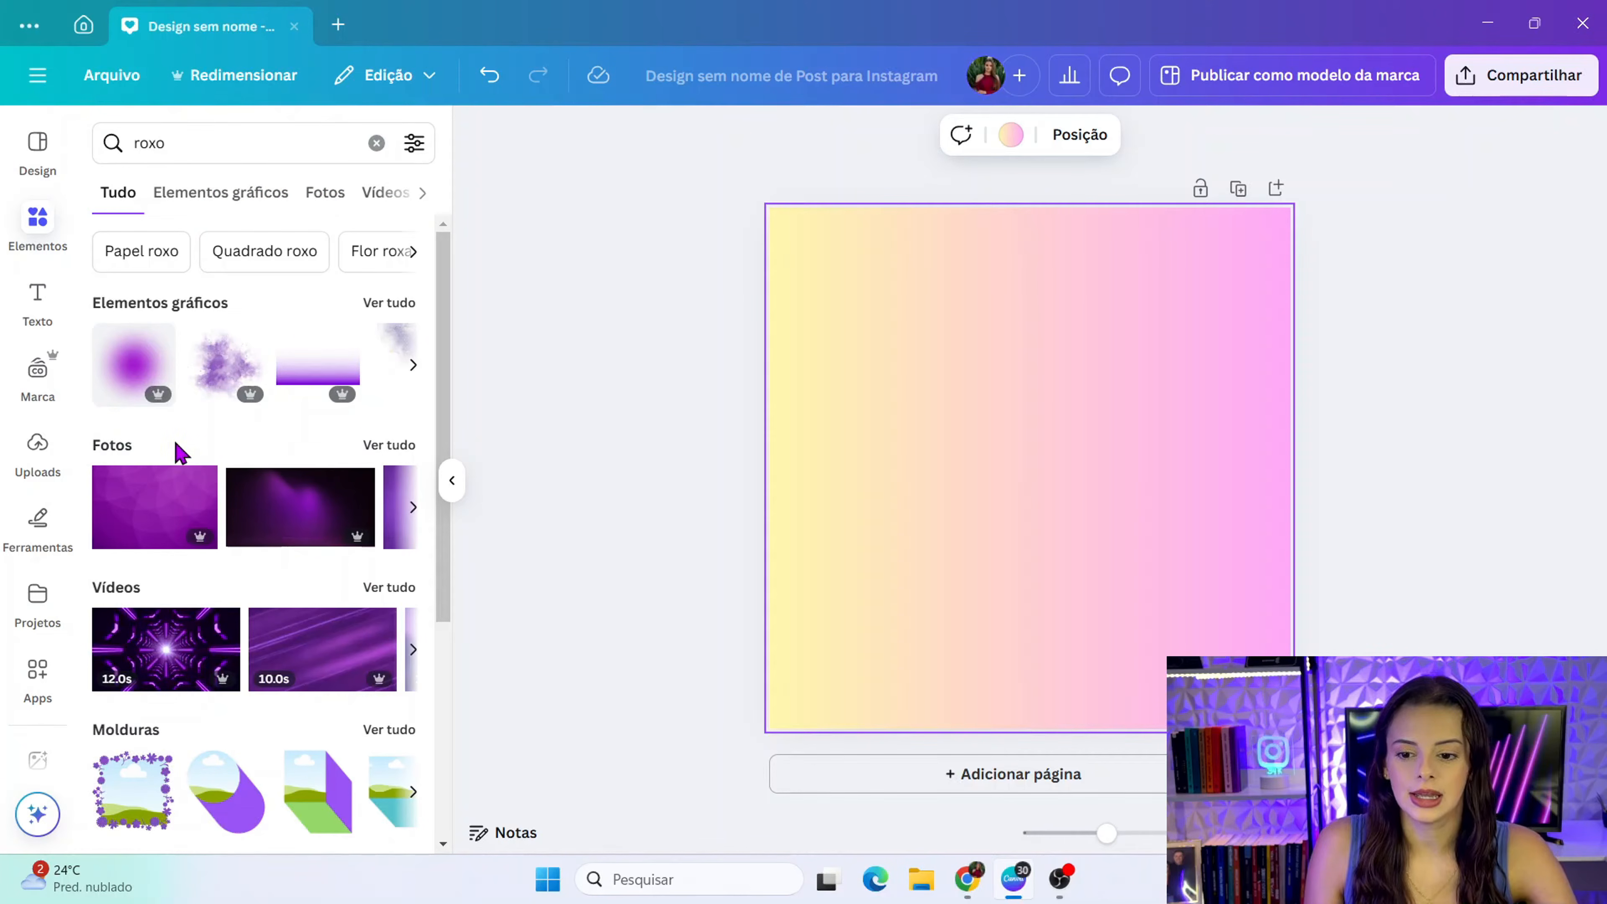
pyautogui.click(389, 445)
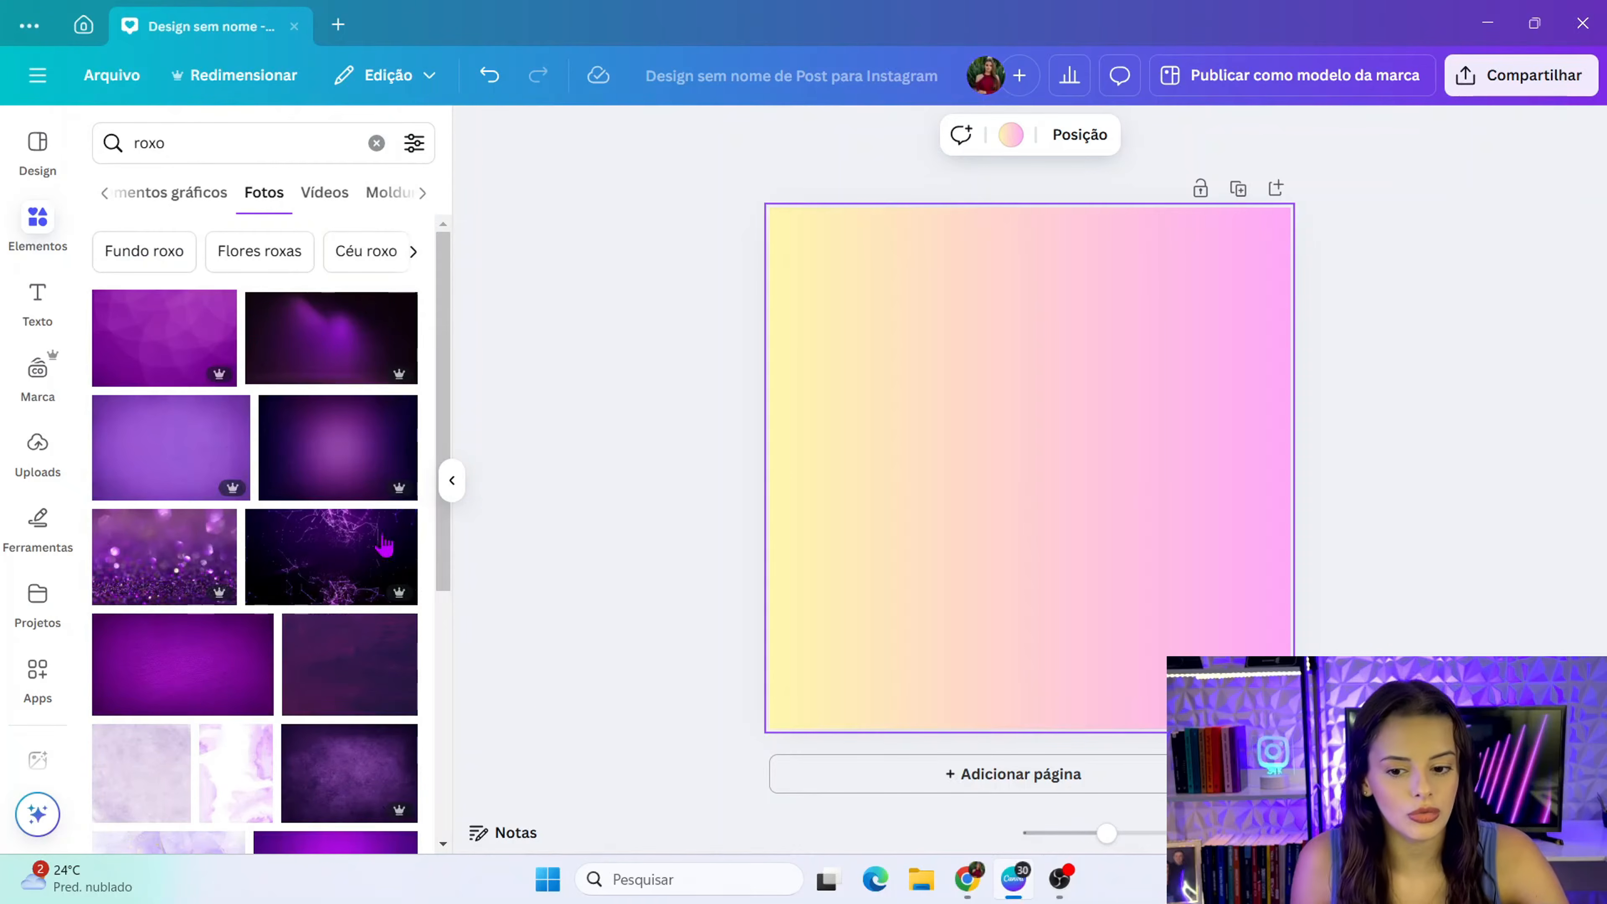
# - Add the dark purple photo with the central glow to the page, and add and remove the recommended brighter purple photo
pyautogui.click(320, 444)
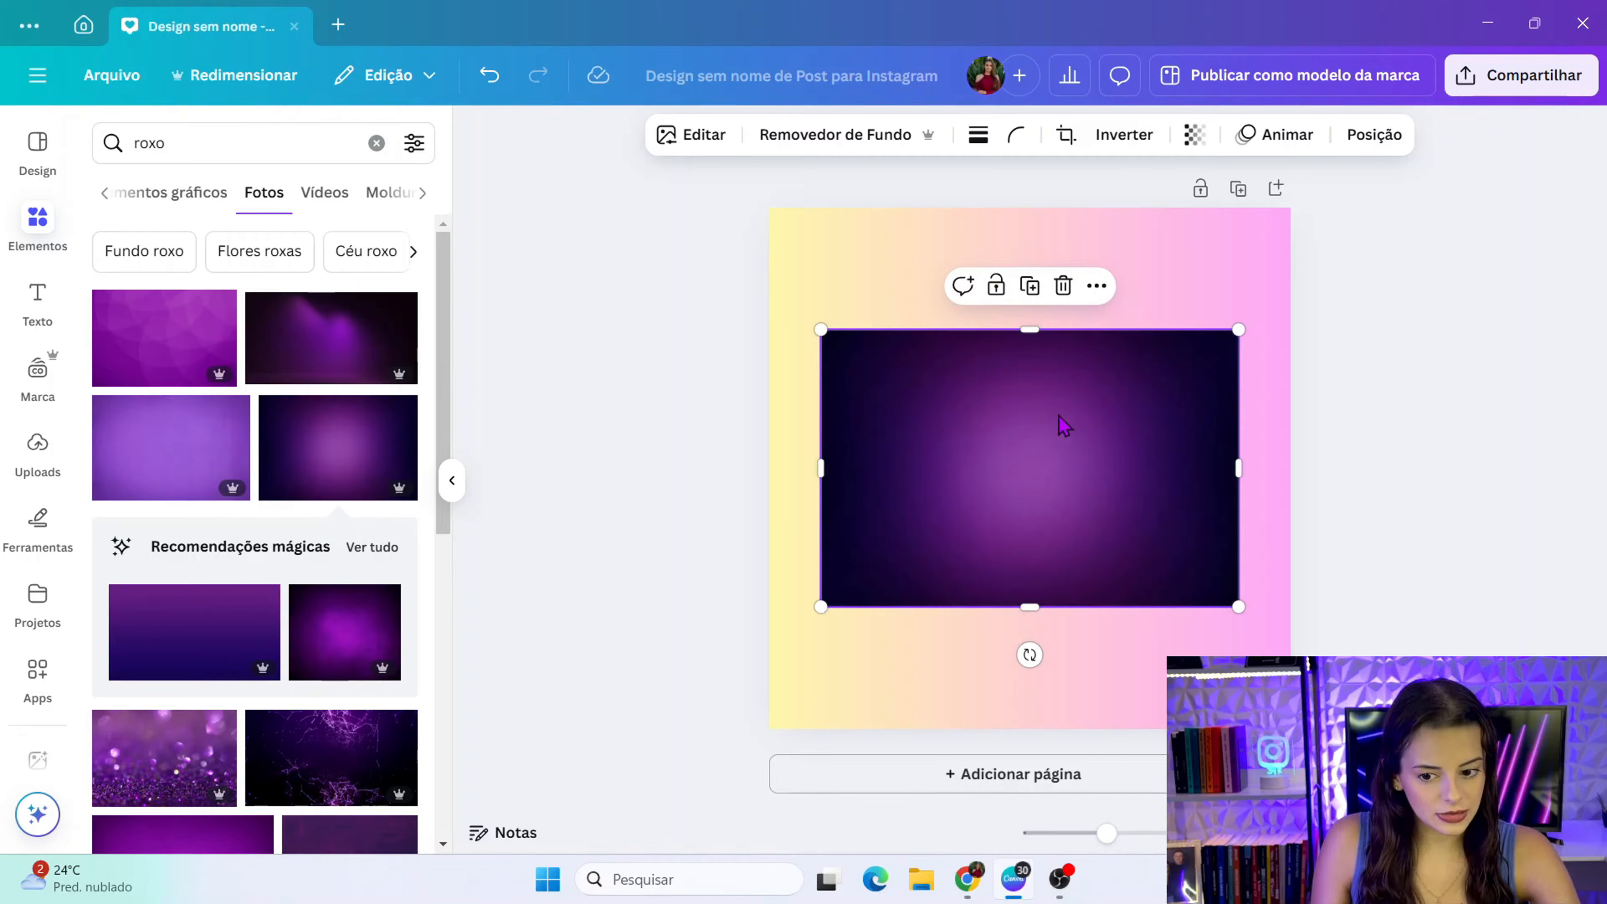
pyautogui.click(347, 634)
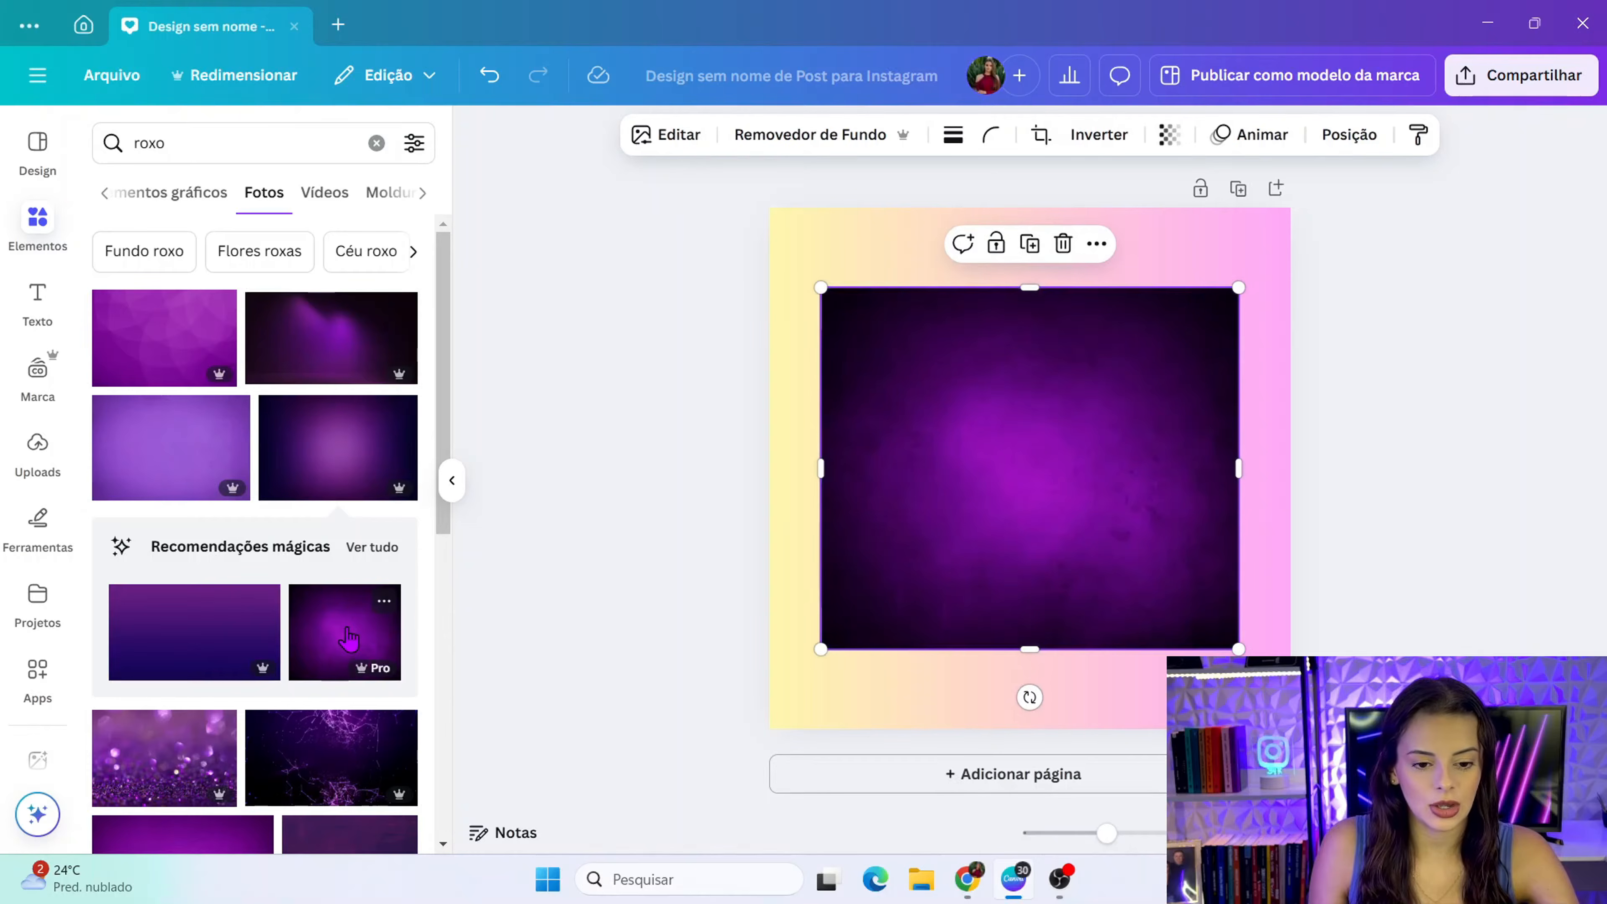
pyautogui.moveTo(1051, 414); pyautogui.dragTo(1248, 403)
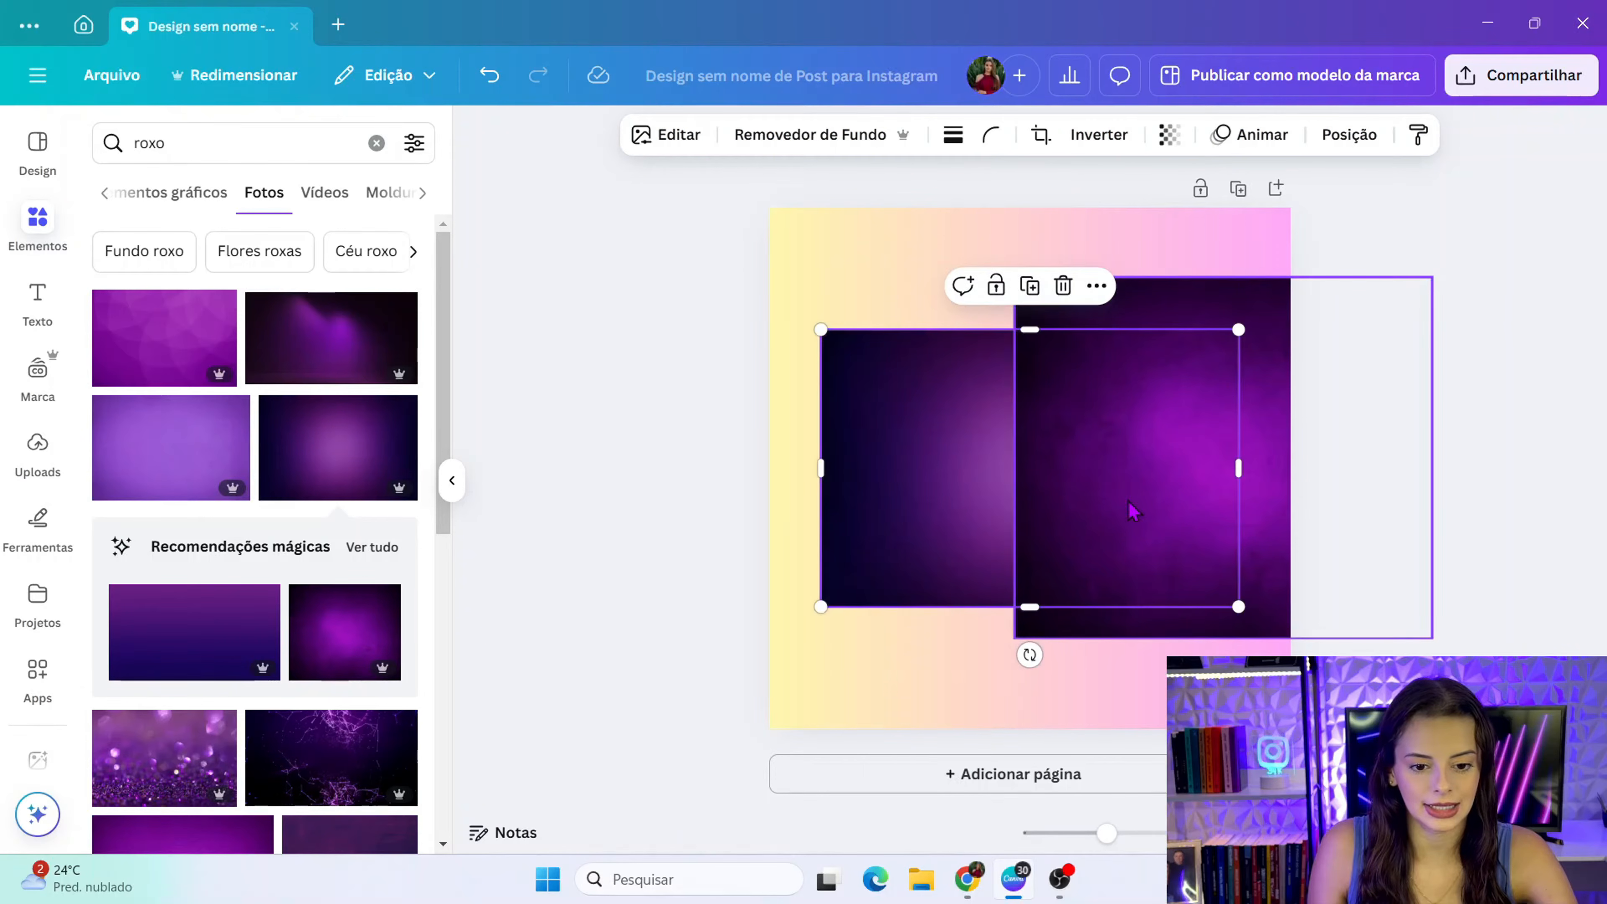
pyautogui.click(1256, 235)
pyautogui.click(1065, 483)
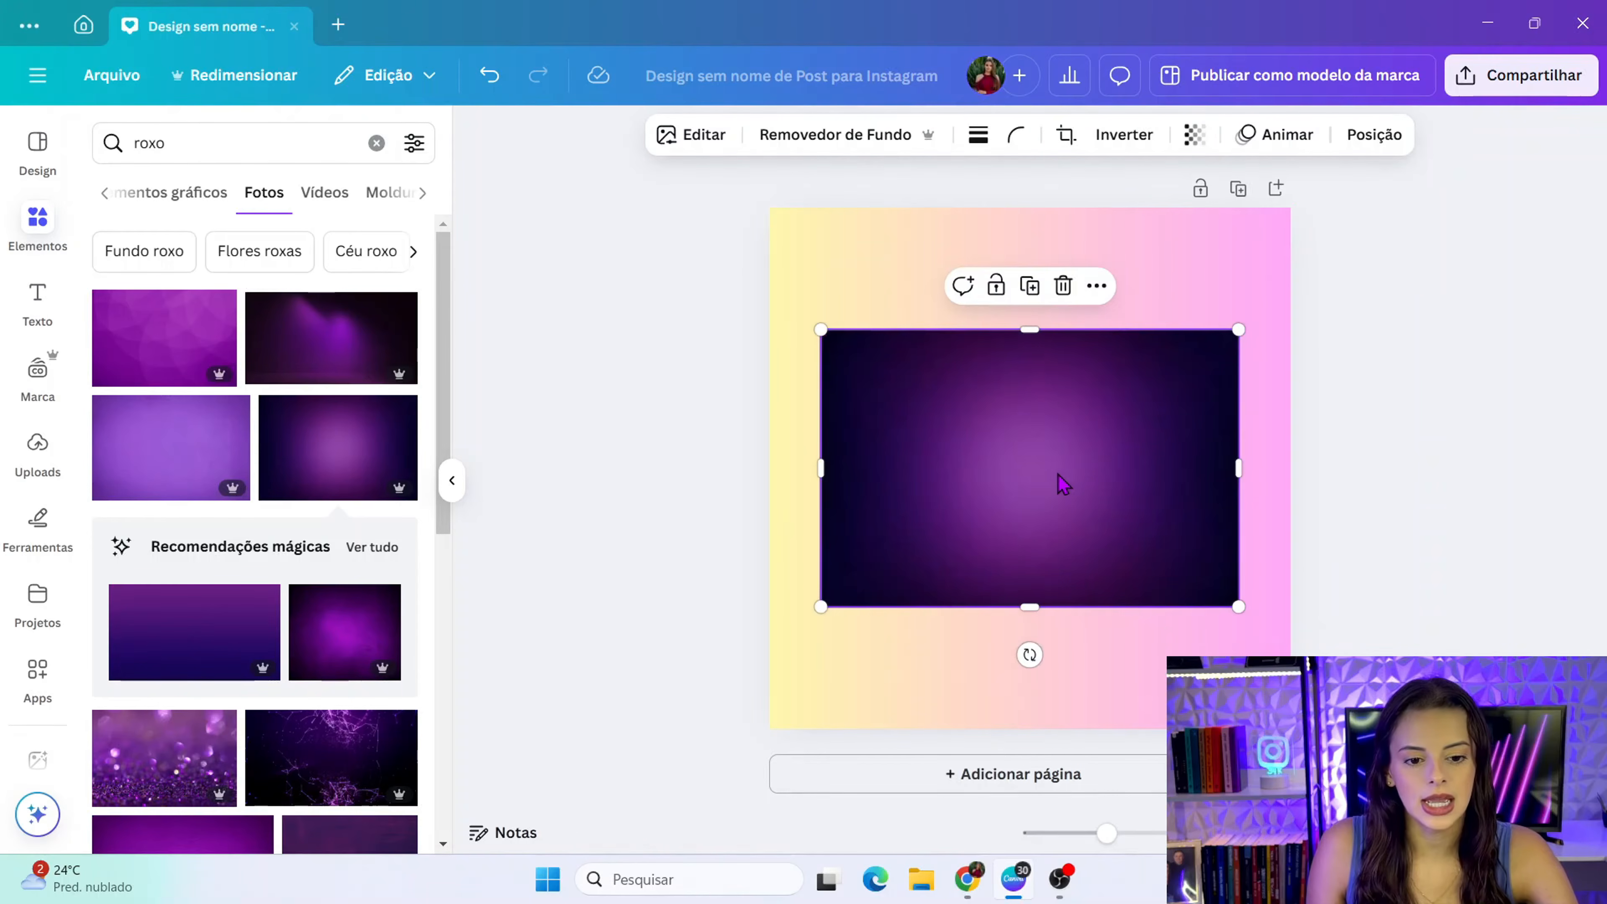
# - View the gradient color and style options for the page background
pyautogui.click(1197, 255)
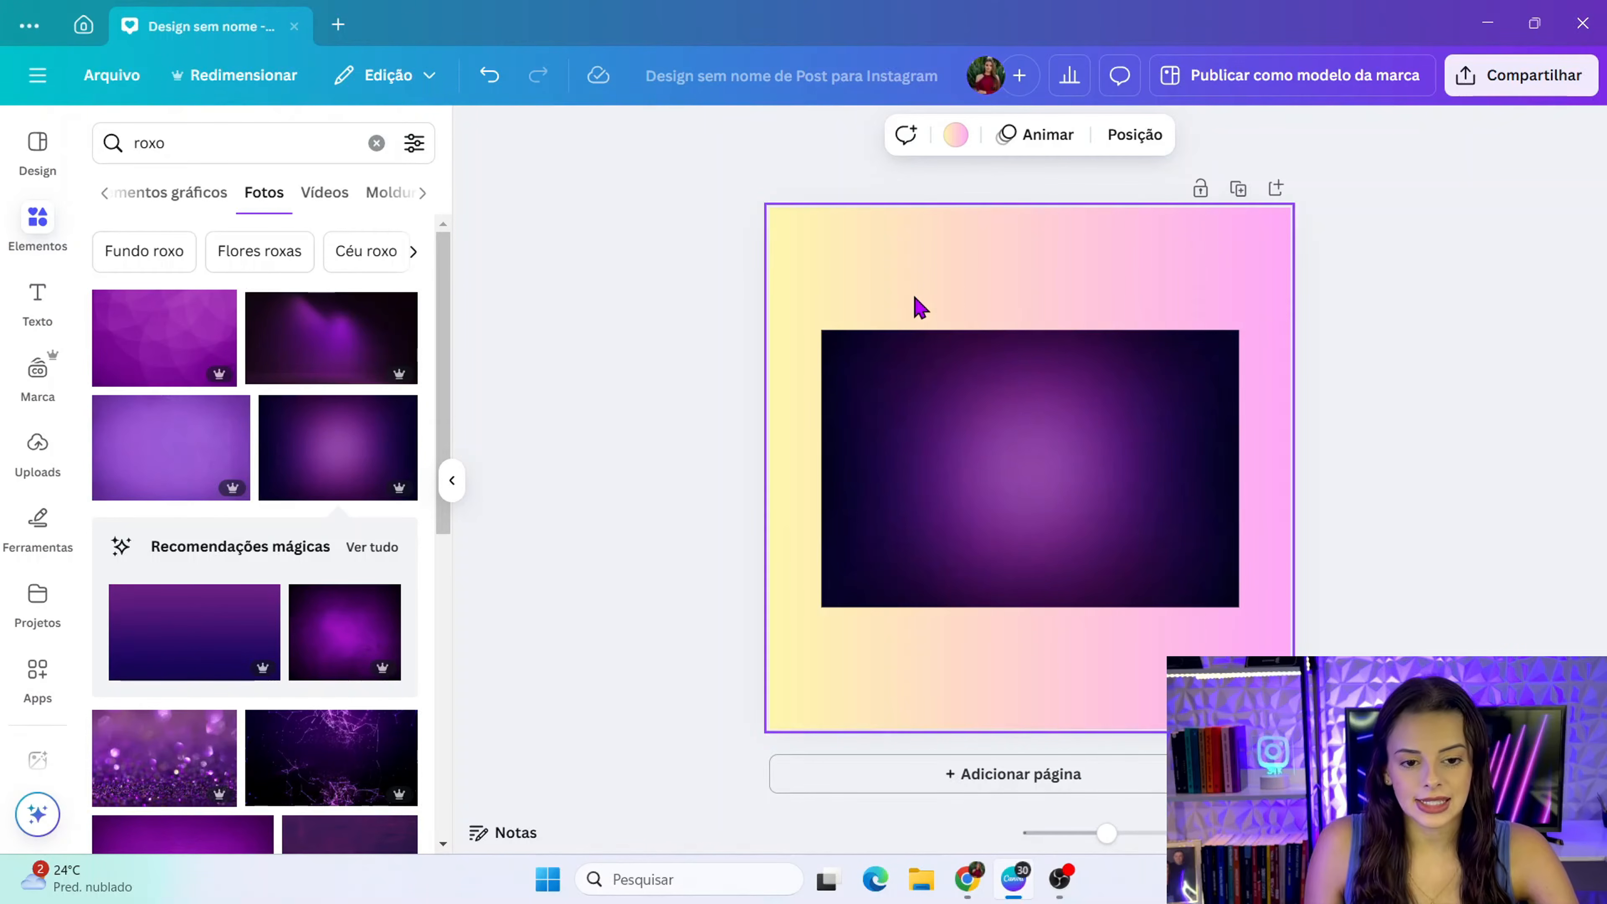
pyautogui.click(955, 135)
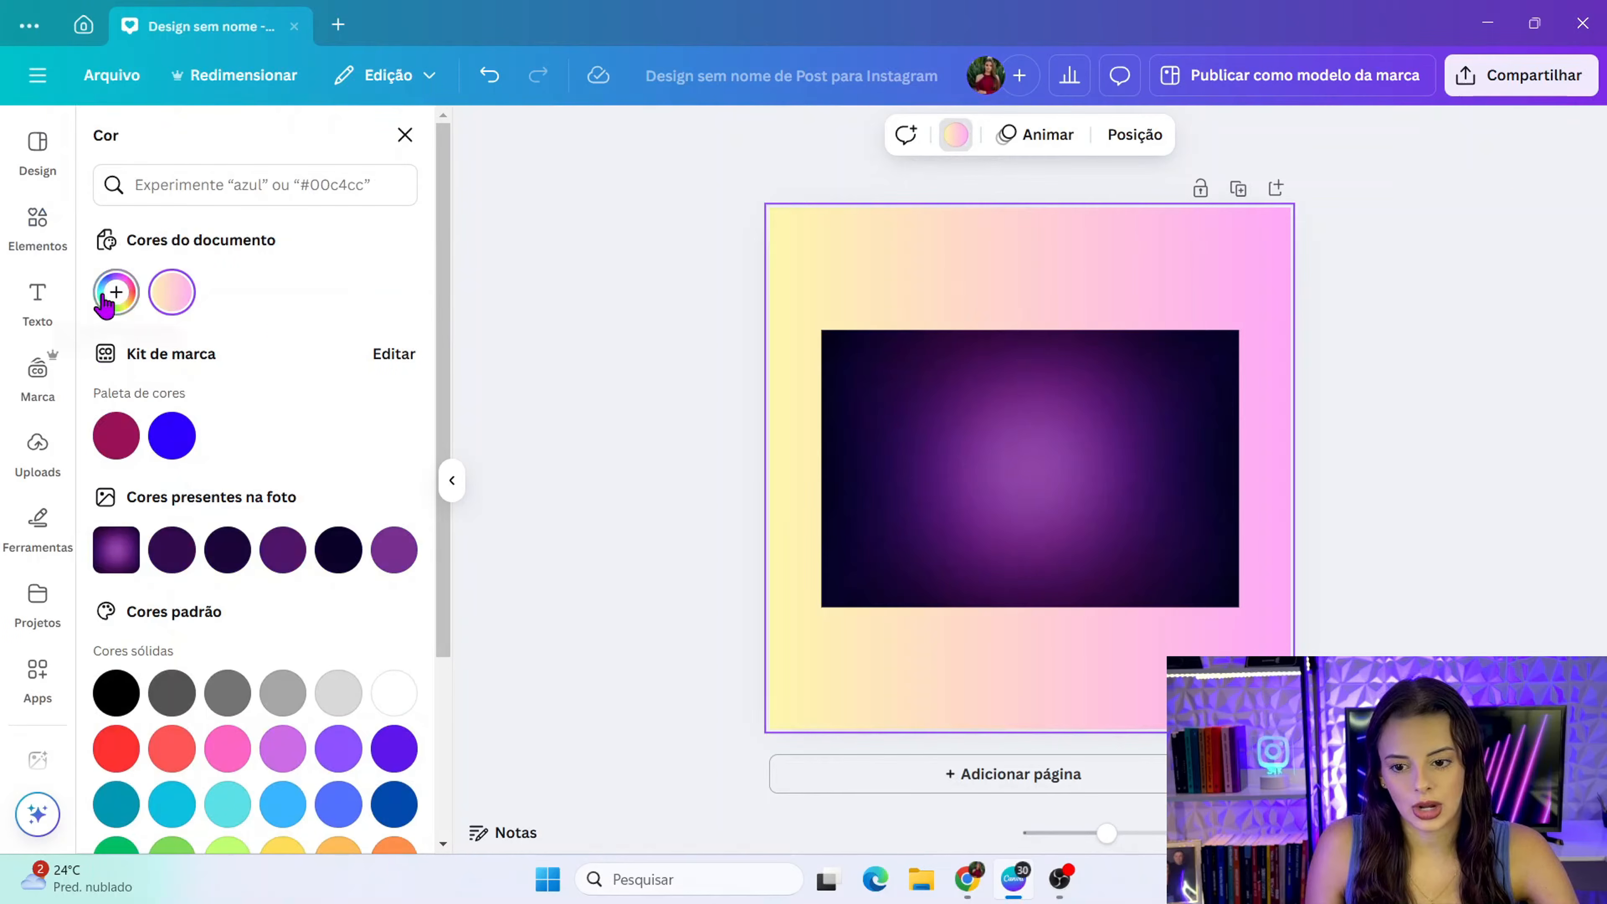
pyautogui.click(116, 291)
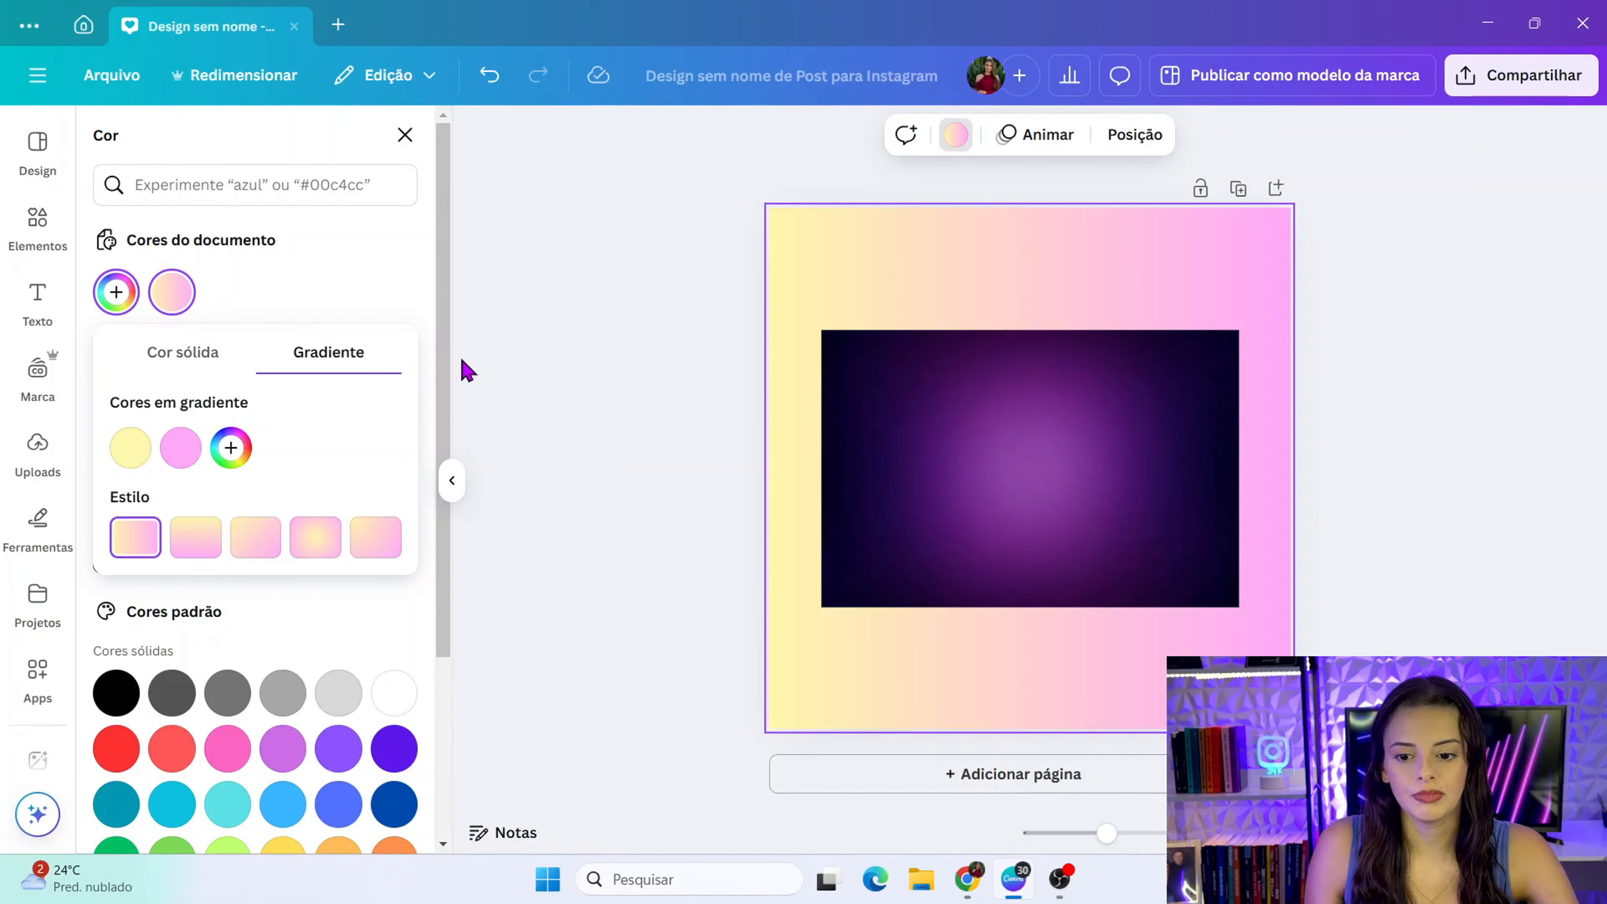
pyautogui.click(918, 282)
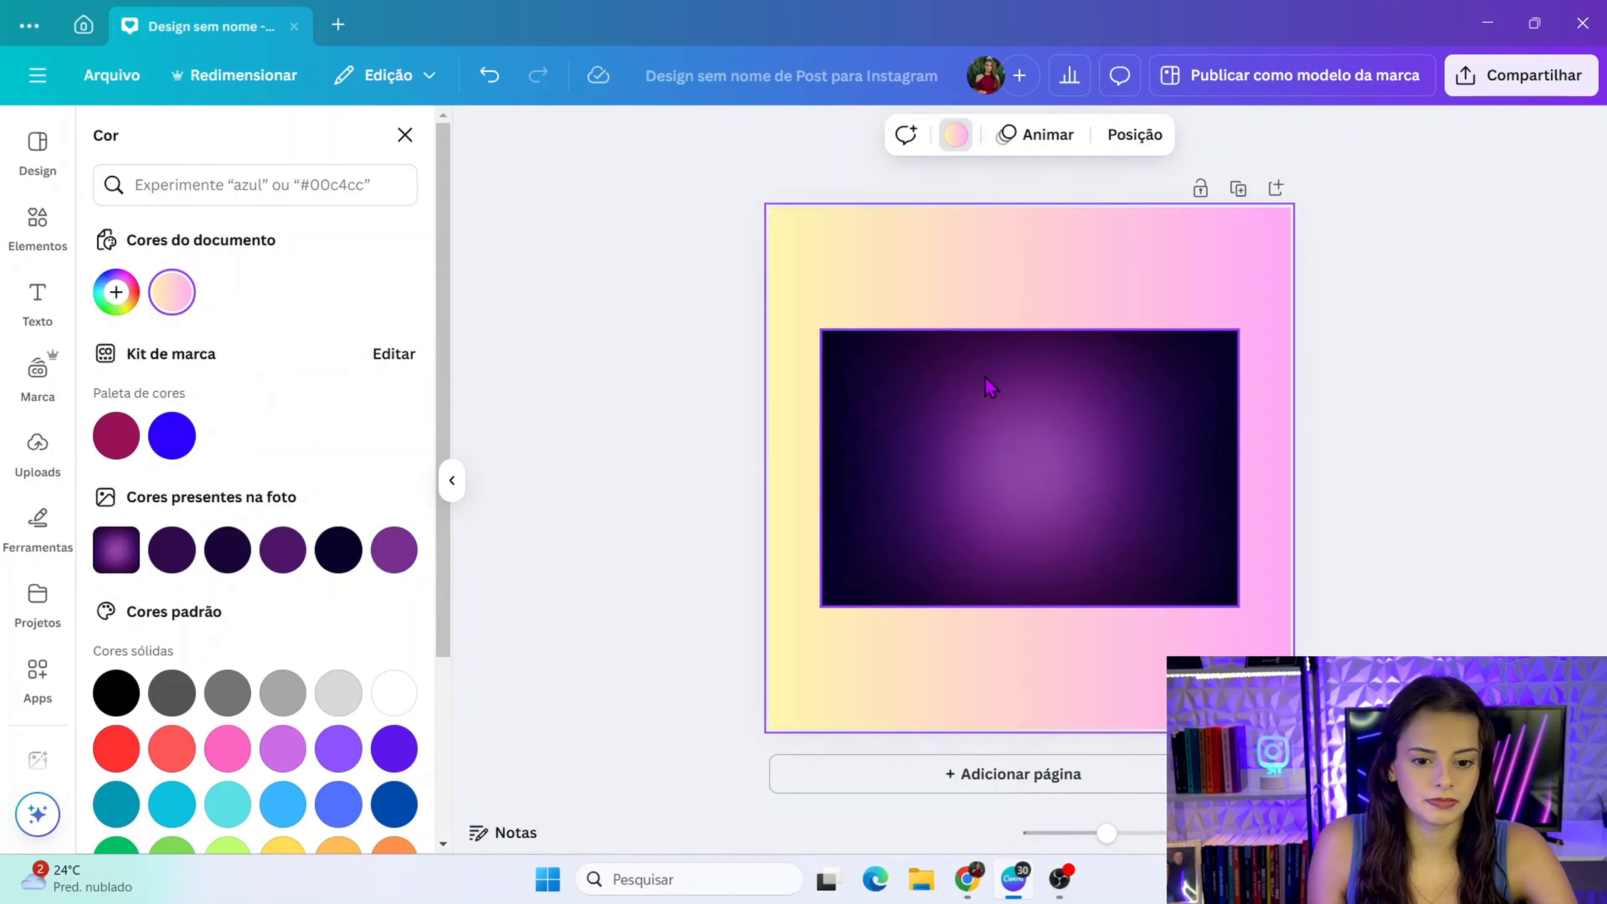
# - Move the purple photo to the upper-left corner of the page
pyautogui.click(1015, 466)
pyautogui.moveTo(1016, 467); pyautogui.dragTo(1036, 371)
pyautogui.click(1007, 706)
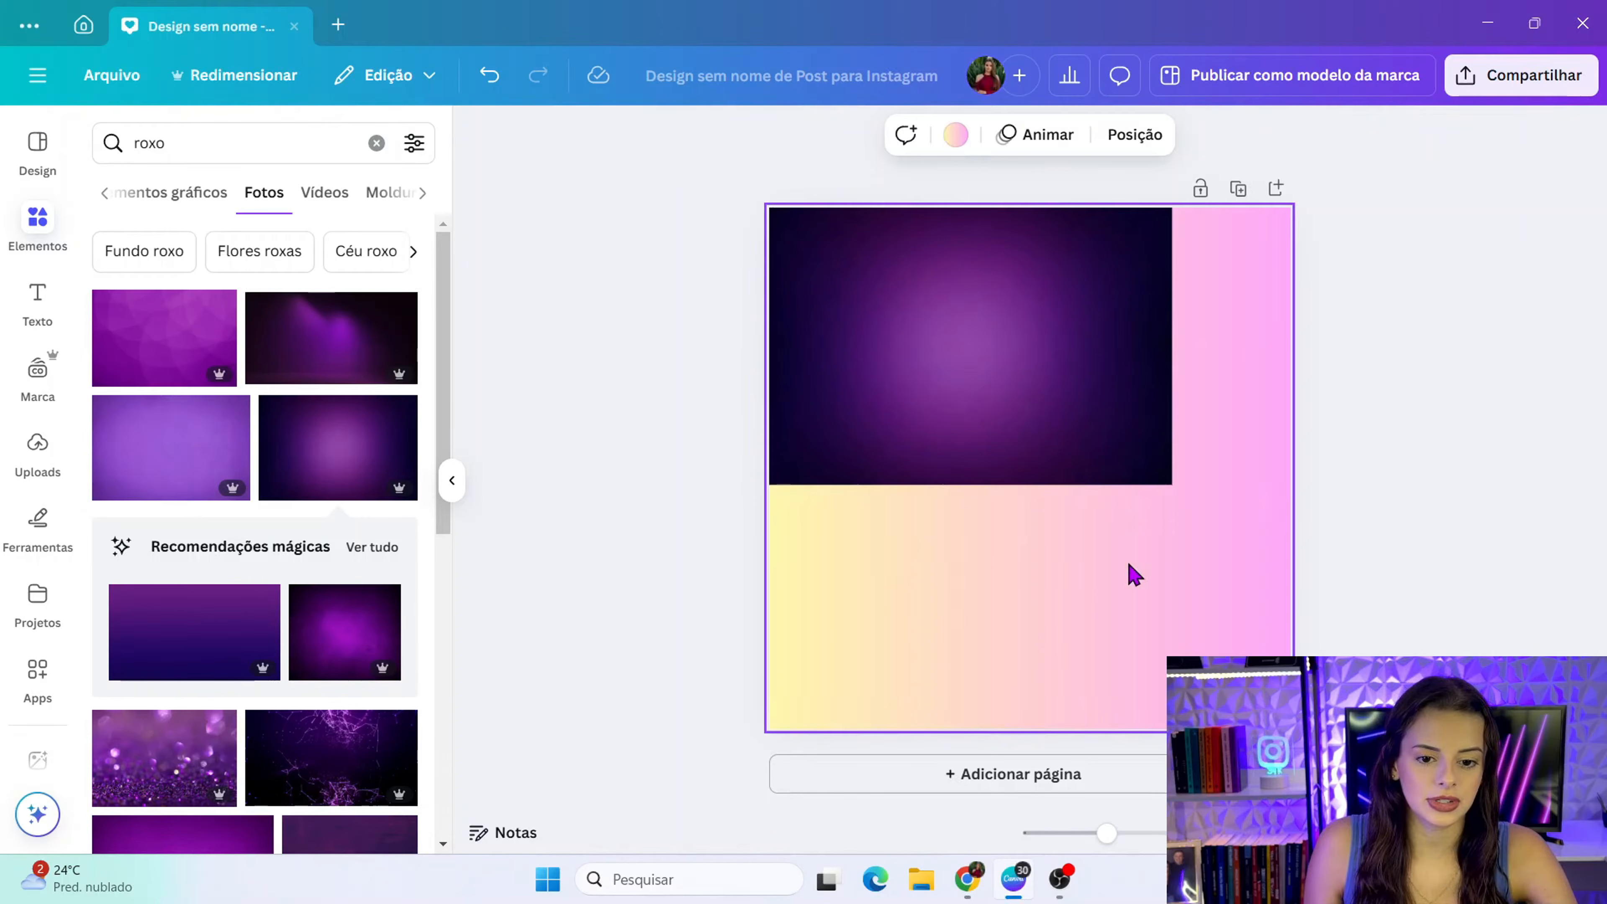
# - Change both the yellow and the pink colors of the page's background gradient to white
pyautogui.click(956, 136)
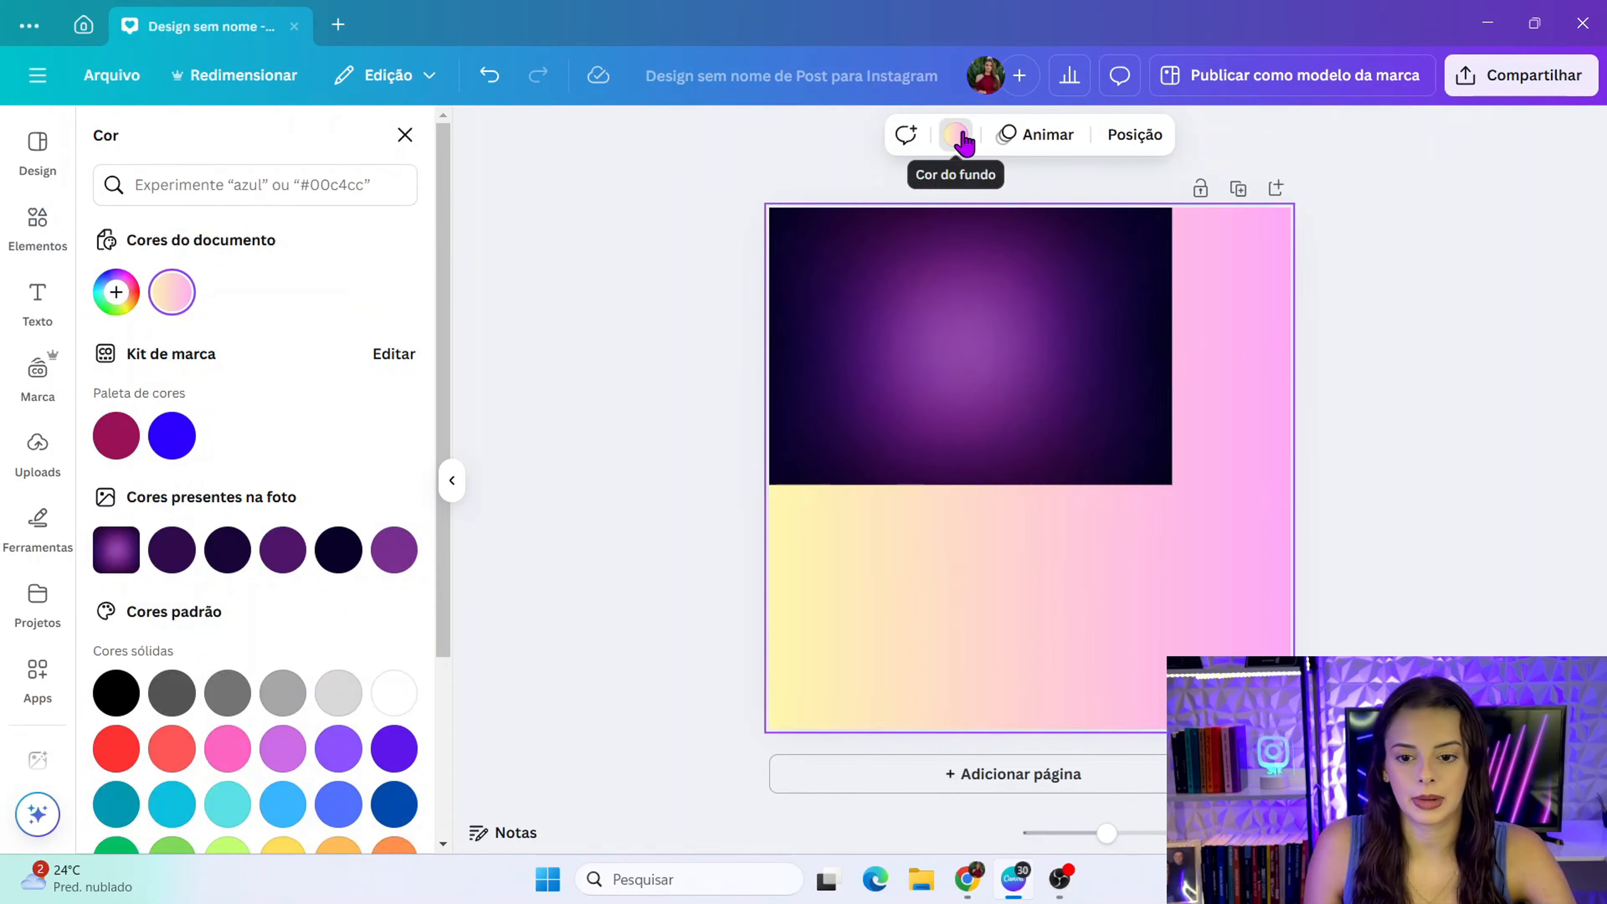
pyautogui.click(172, 291)
pyautogui.click(147, 443)
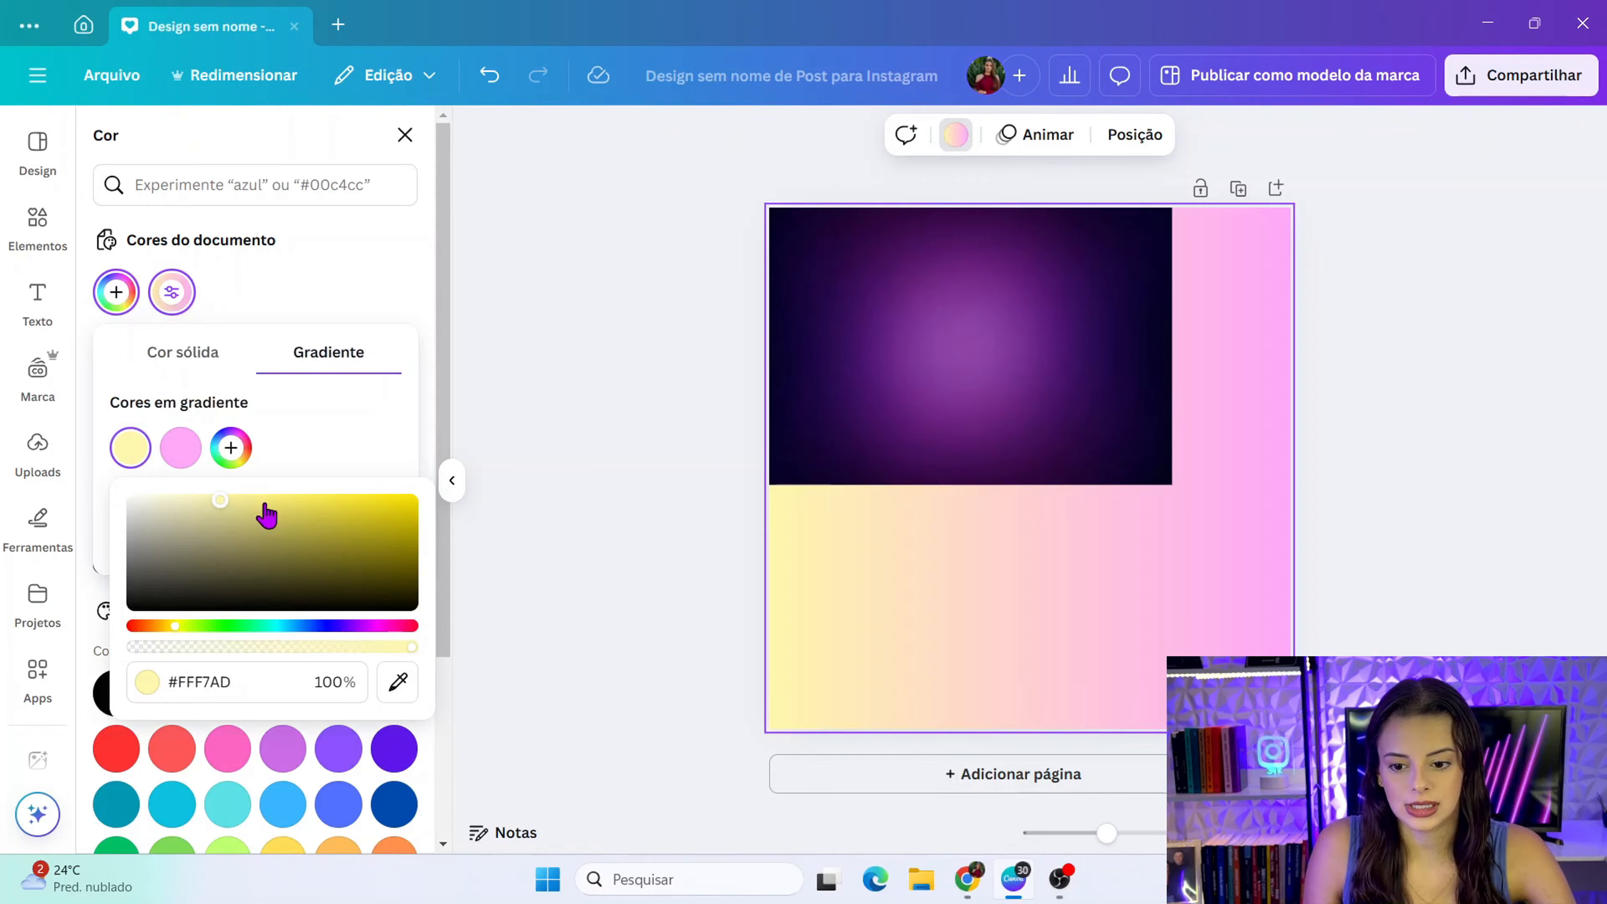
pyautogui.moveTo(215, 513); pyautogui.dragTo(104, 482)
pyautogui.click(181, 448)
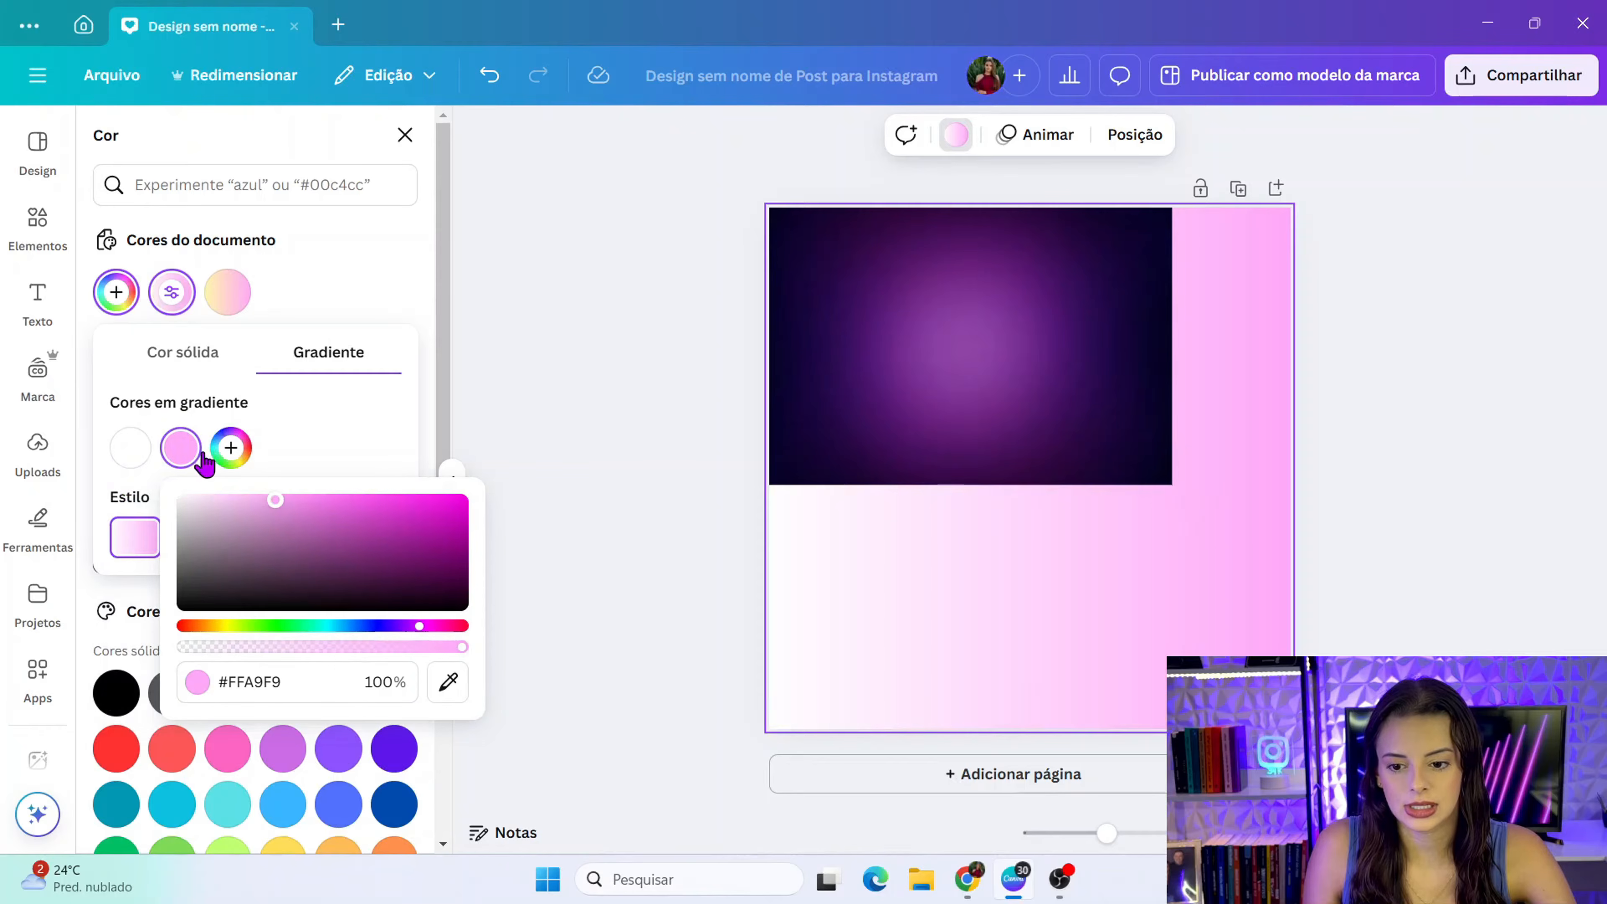
pyautogui.moveTo(273, 506); pyautogui.dragTo(176, 498)
pyautogui.click(499, 463)
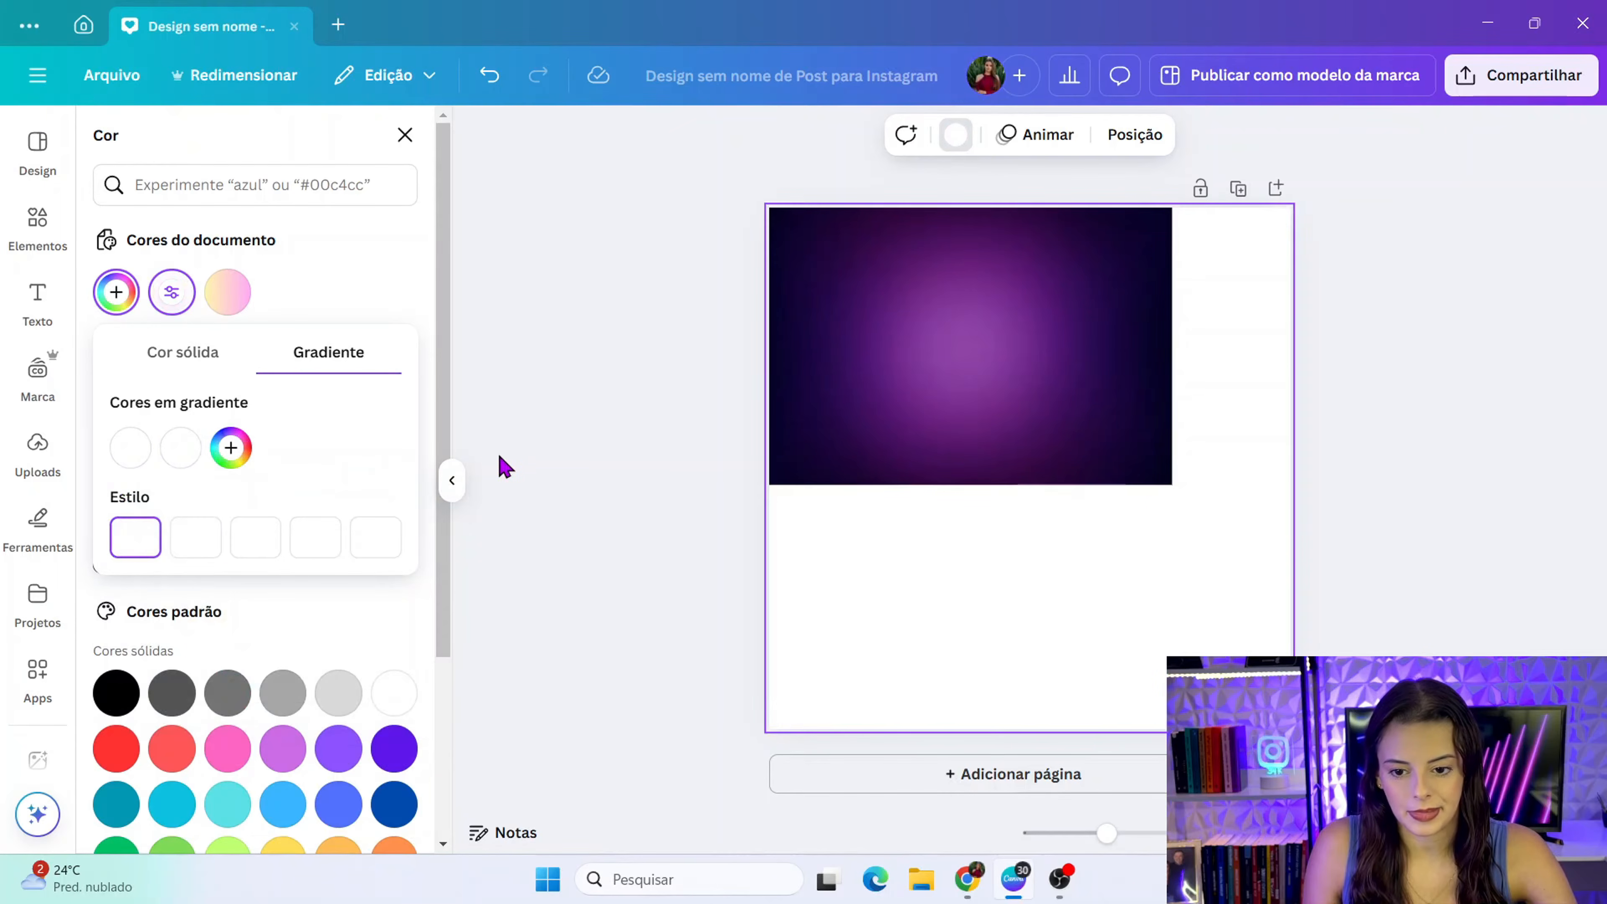
pyautogui.click(893, 402)
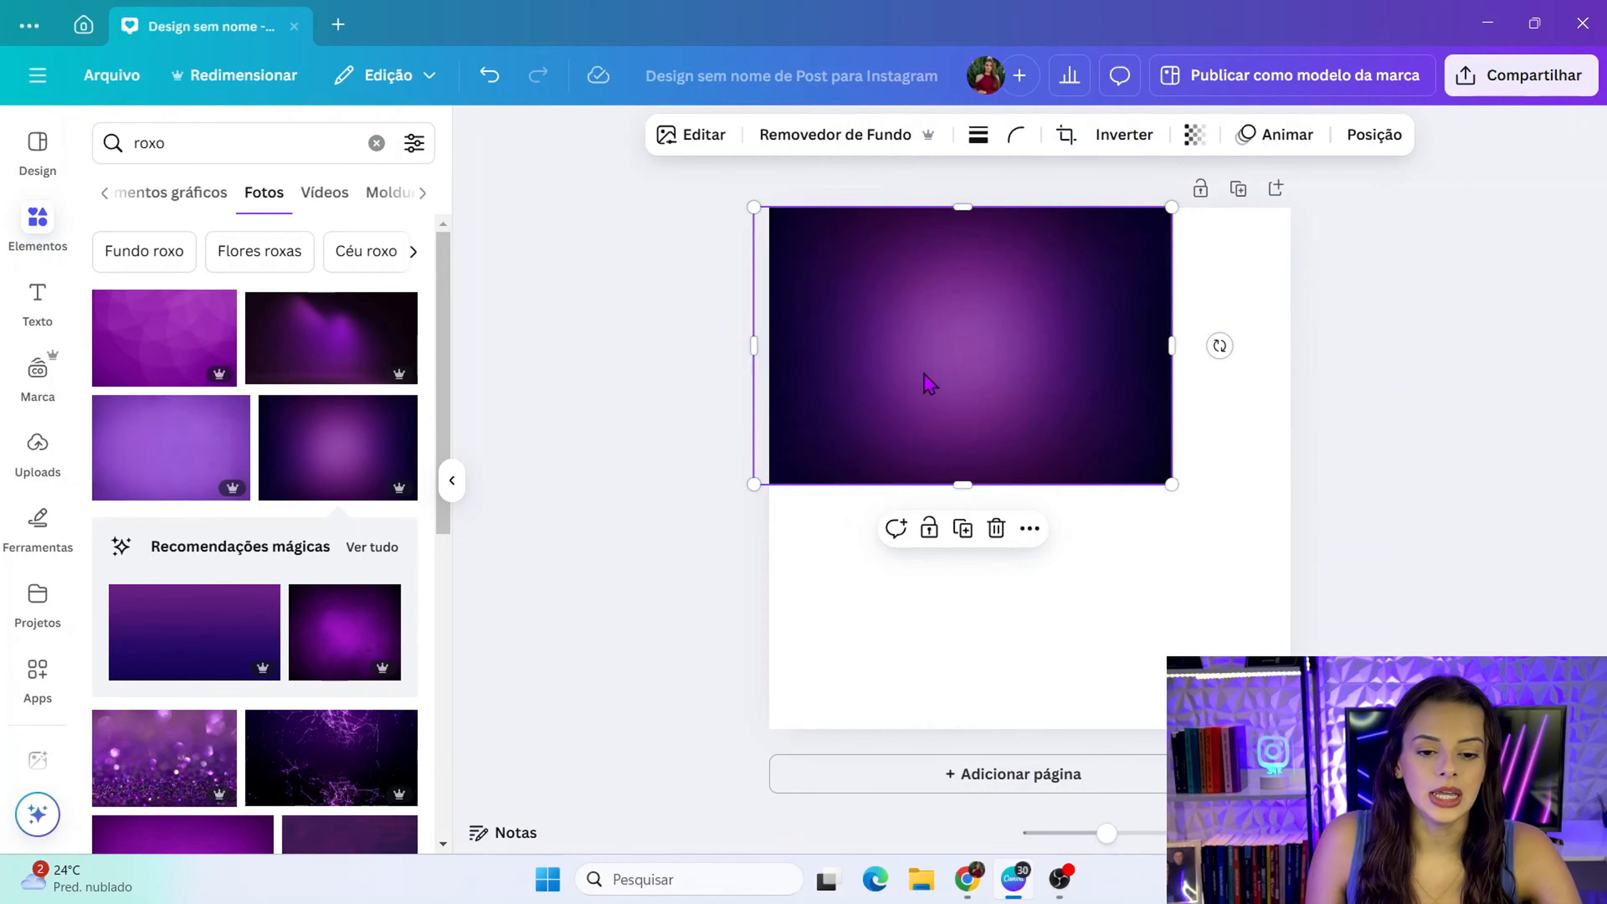
# - Enlarge the purple photo until it covers the whole page and center it horizontally on the page
pyautogui.moveTo(989, 344)
pyautogui.mouseDown()
pyautogui.moveTo(975, 322)
pyautogui.moveTo(1015, 334)
pyautogui.moveTo(998, 334)
pyautogui.mouseUp()
pyautogui.moveTo(1186, 485); pyautogui.dragTo(1589, 687)
pyautogui.moveTo(1120, 309); pyautogui.dragTo(991, 298)
pyautogui.click(553, 313)
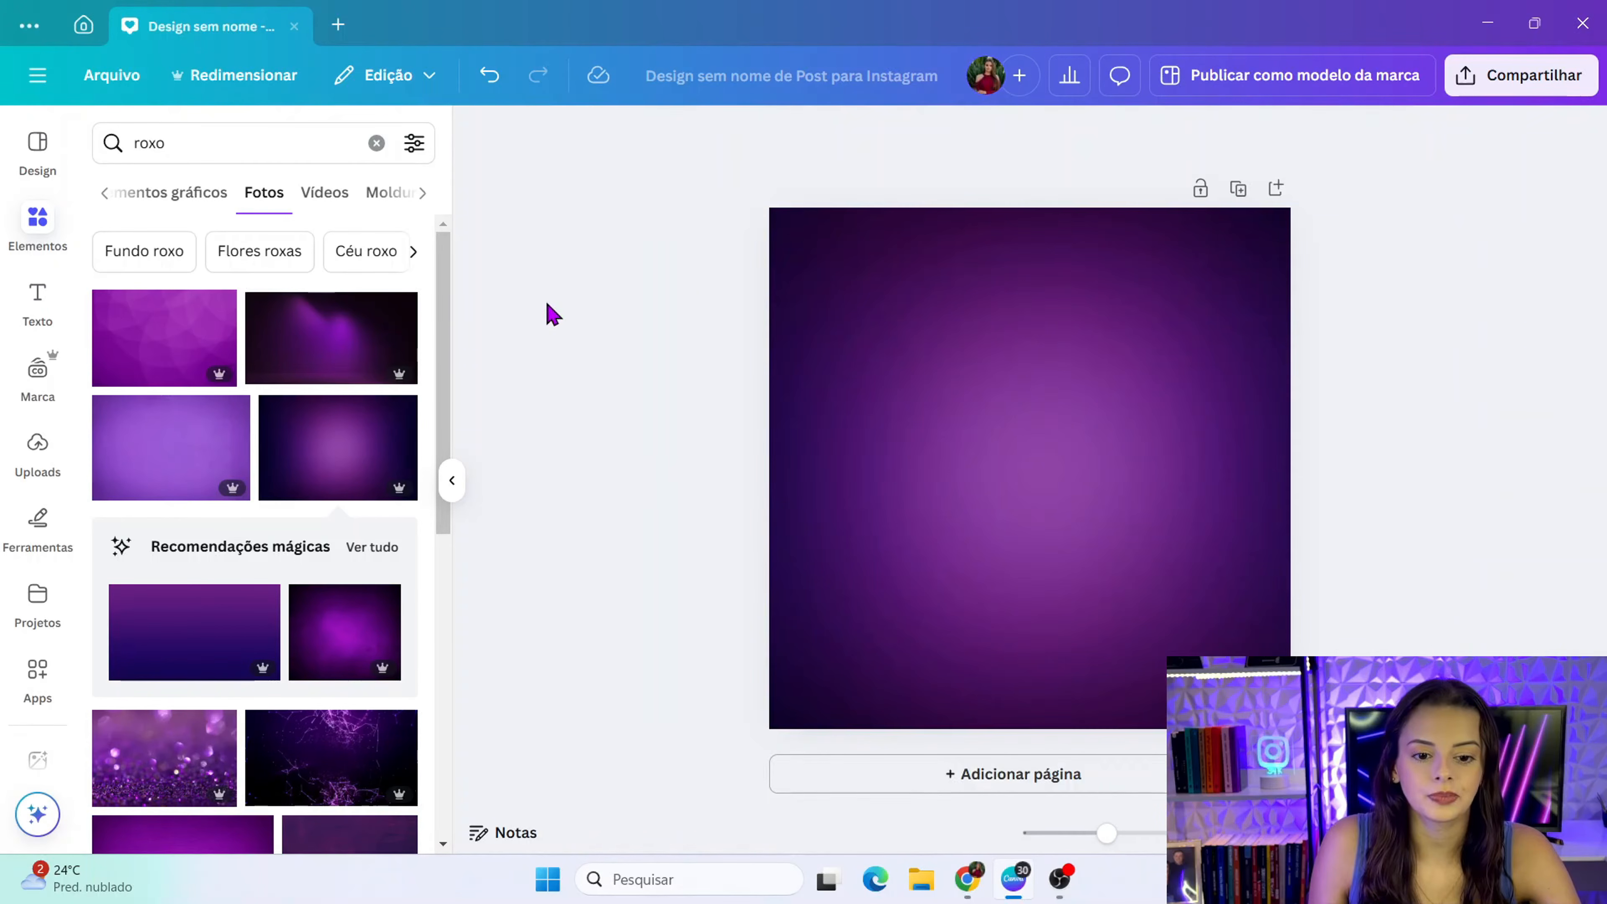
pyautogui.click(1199, 481)
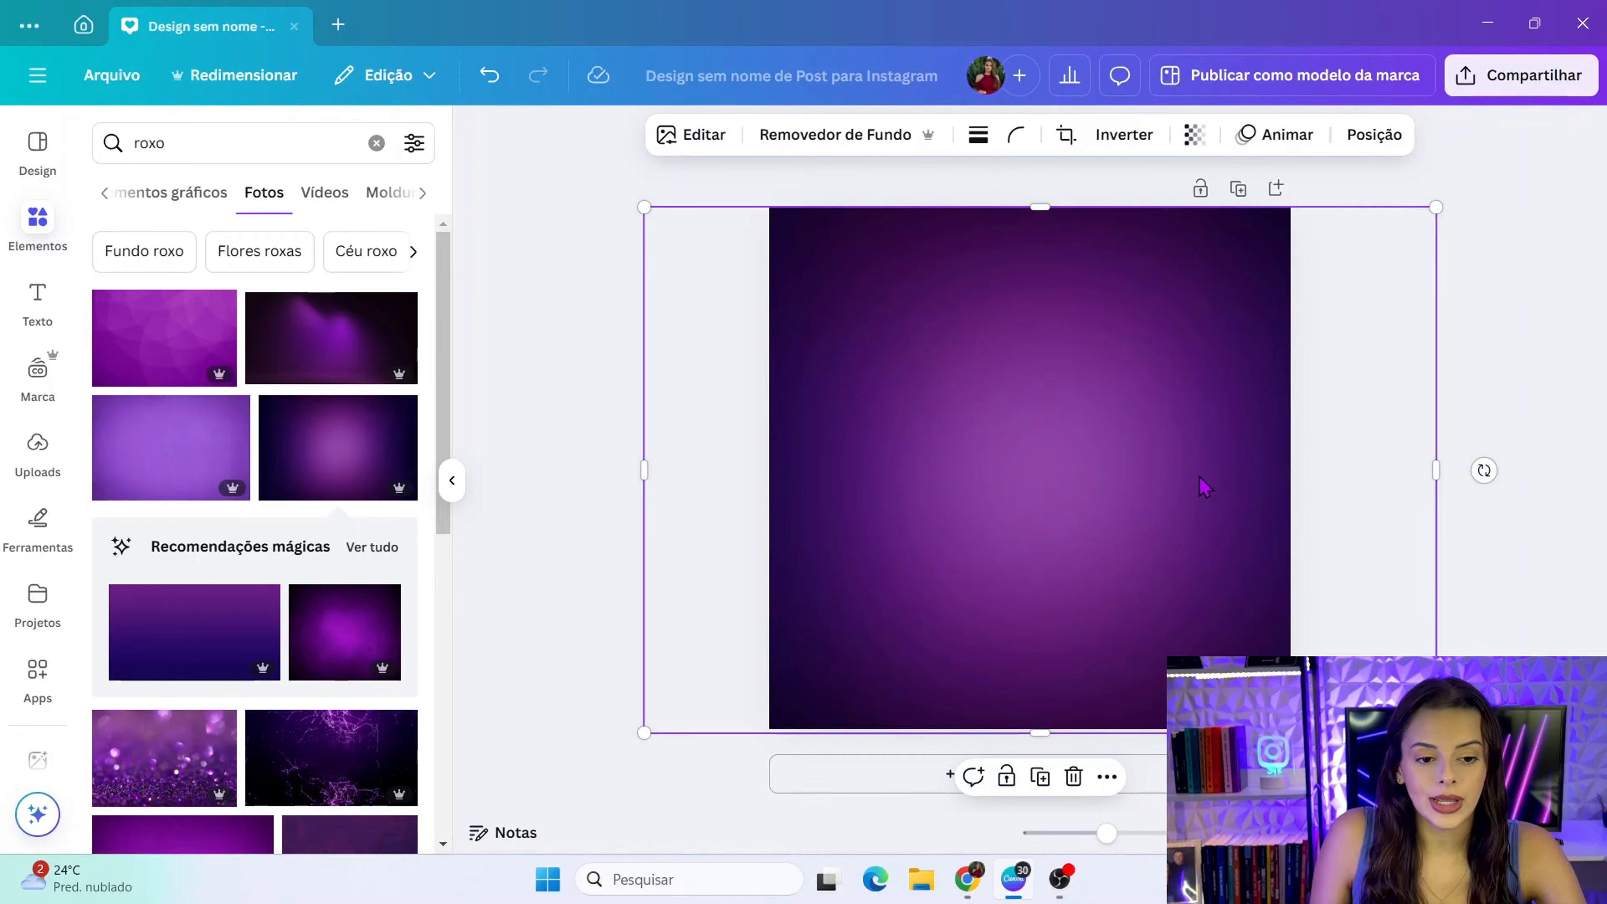
pyautogui.click(514, 189)
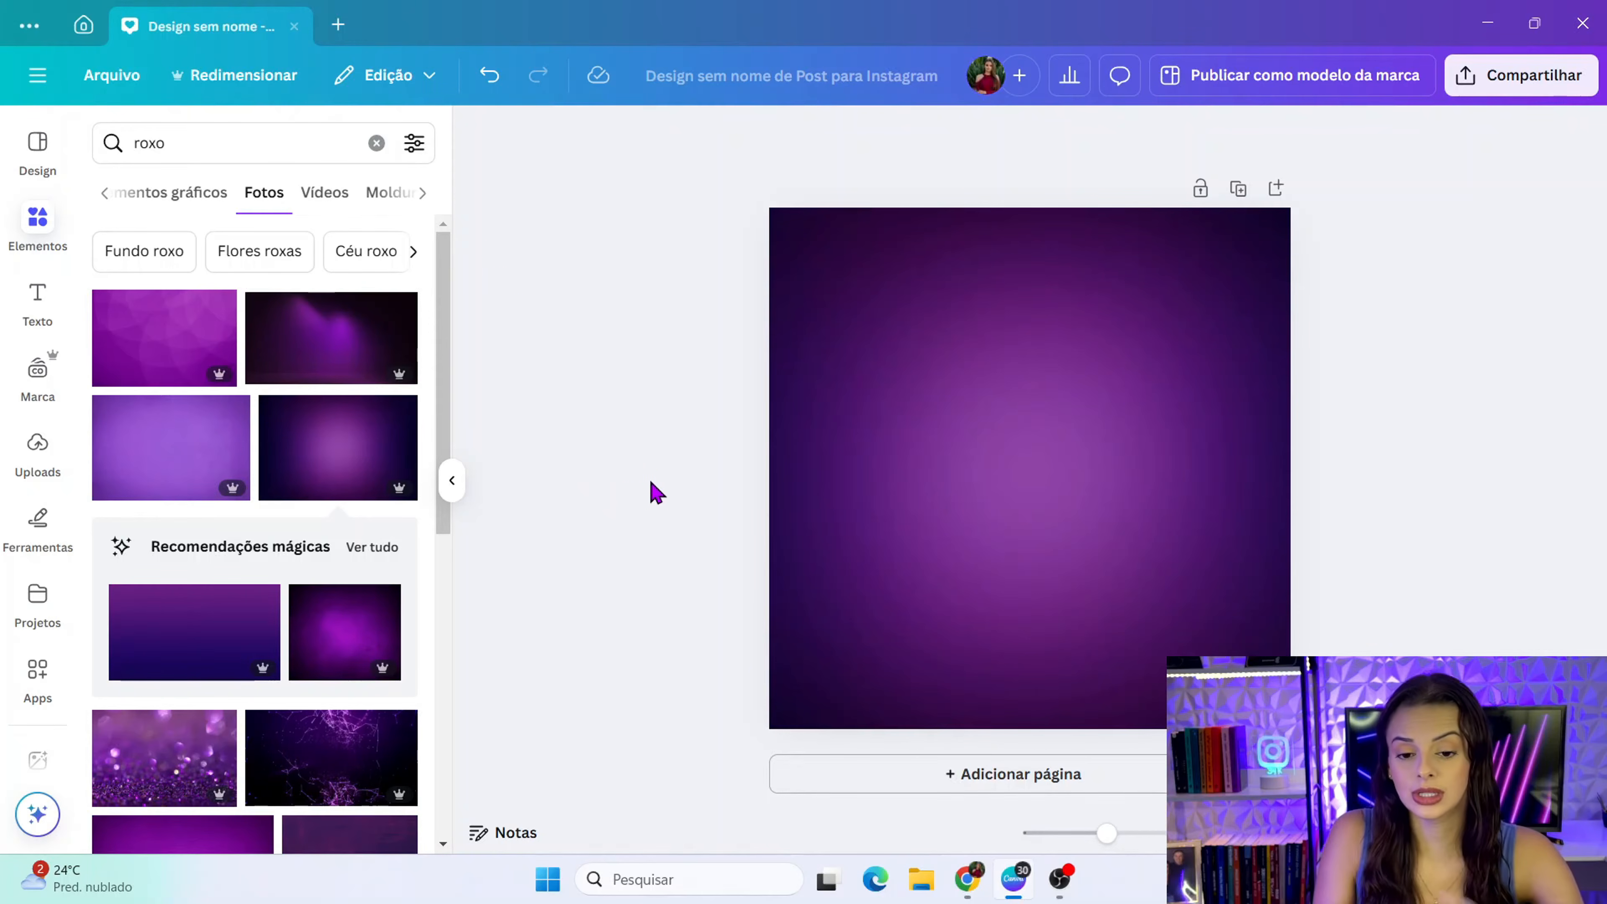
pyautogui.click(955, 484)
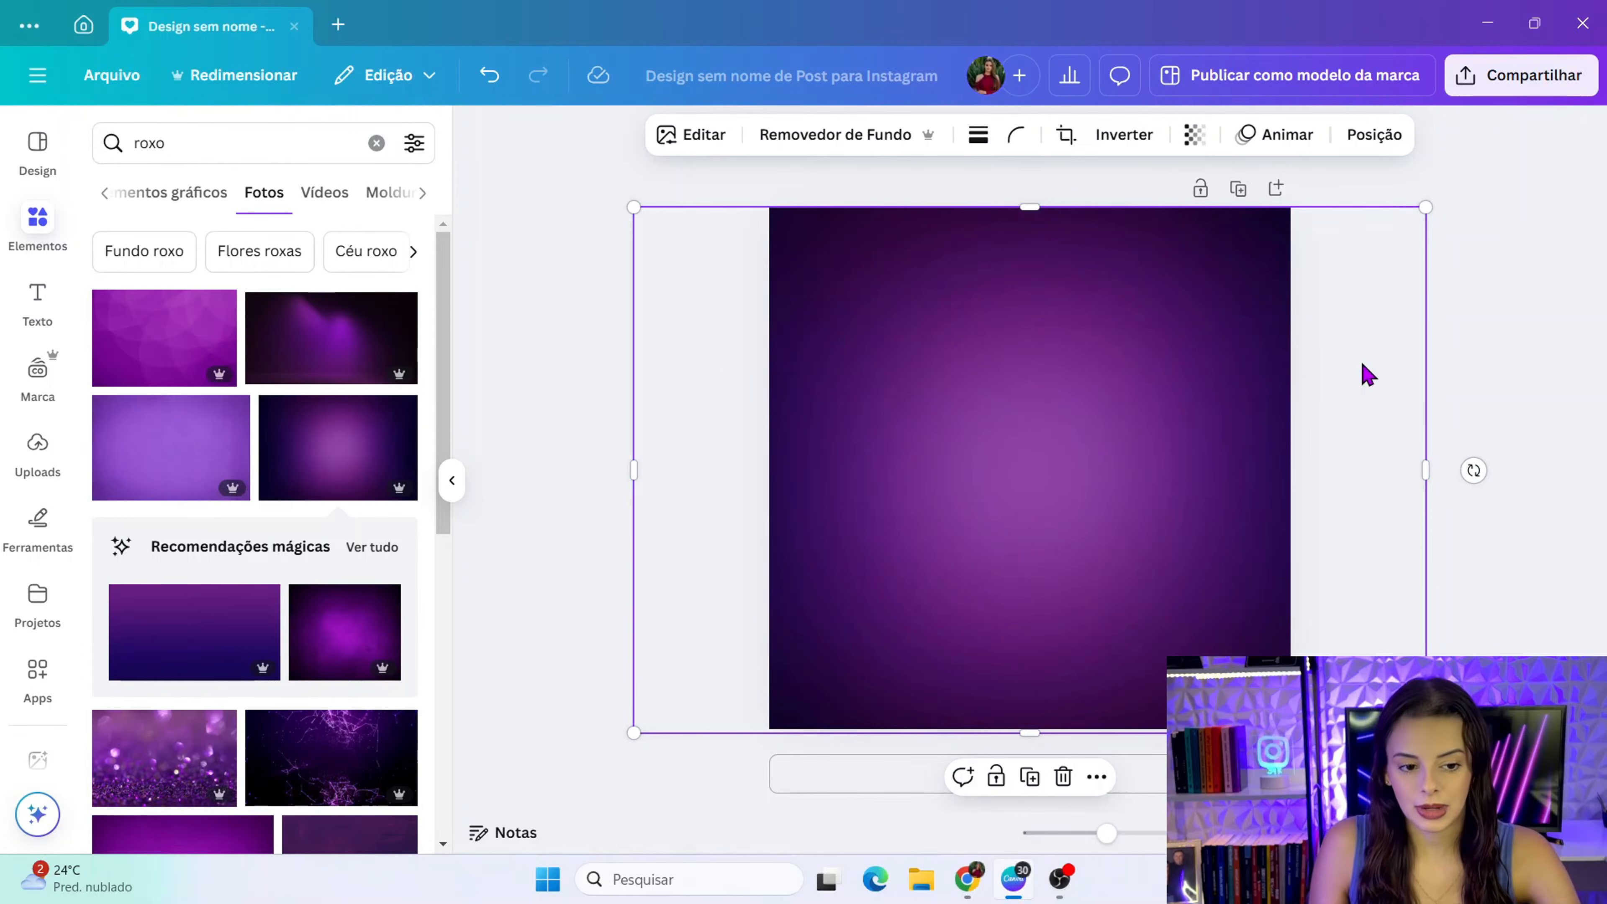
pyautogui.click(1567, 337)
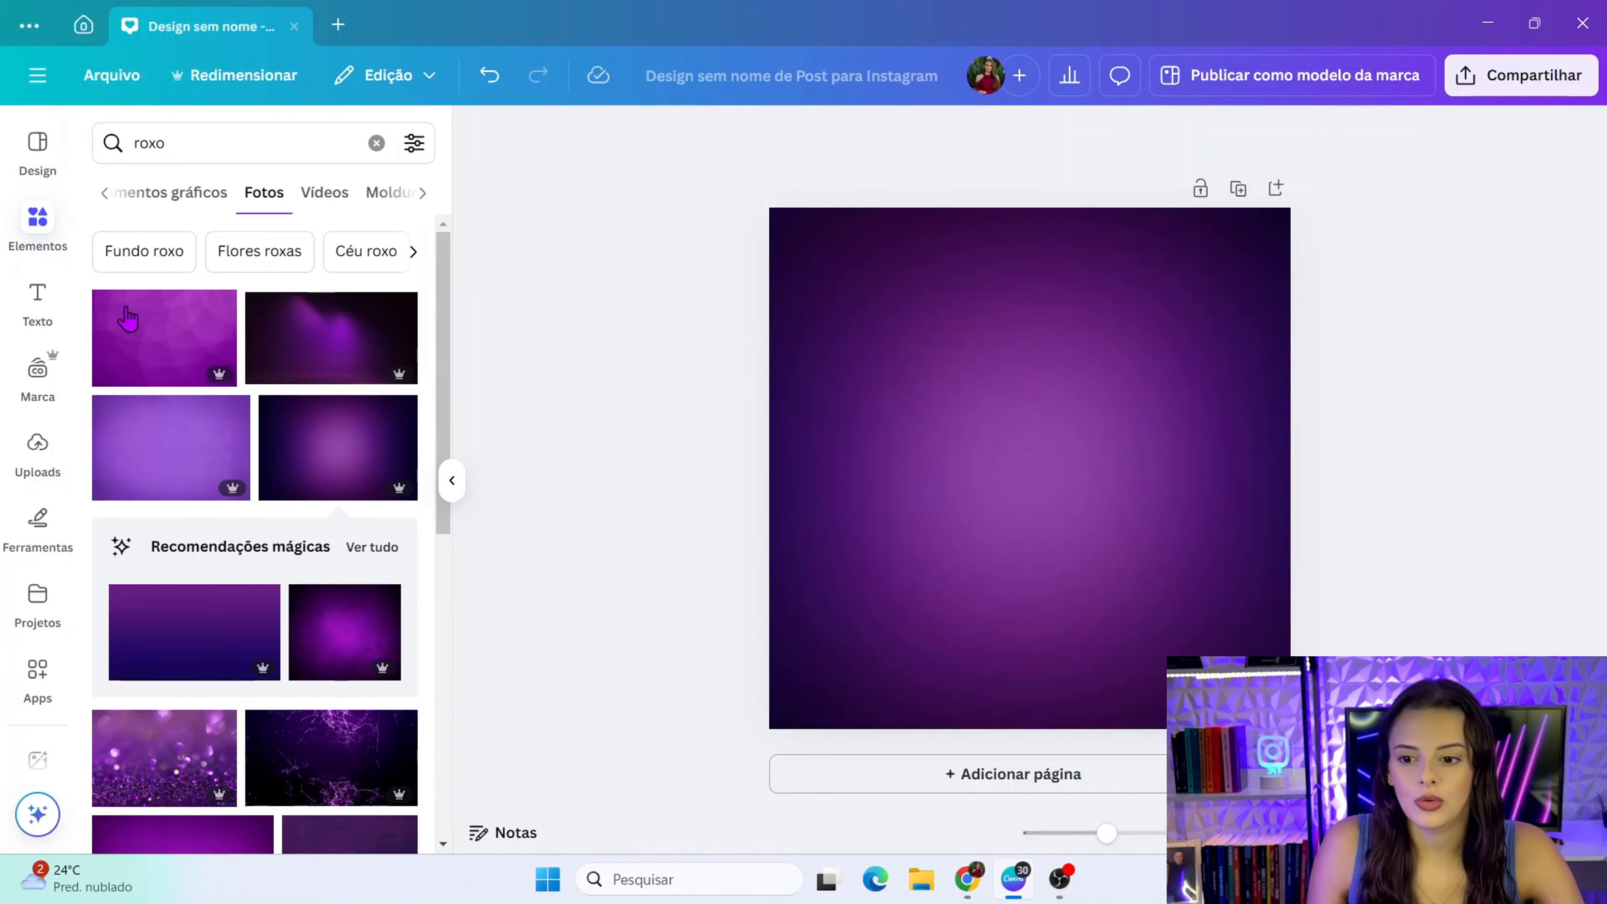
# - Add a default title text to the page and move it to the upper part of the design
pyautogui.click(29, 308)
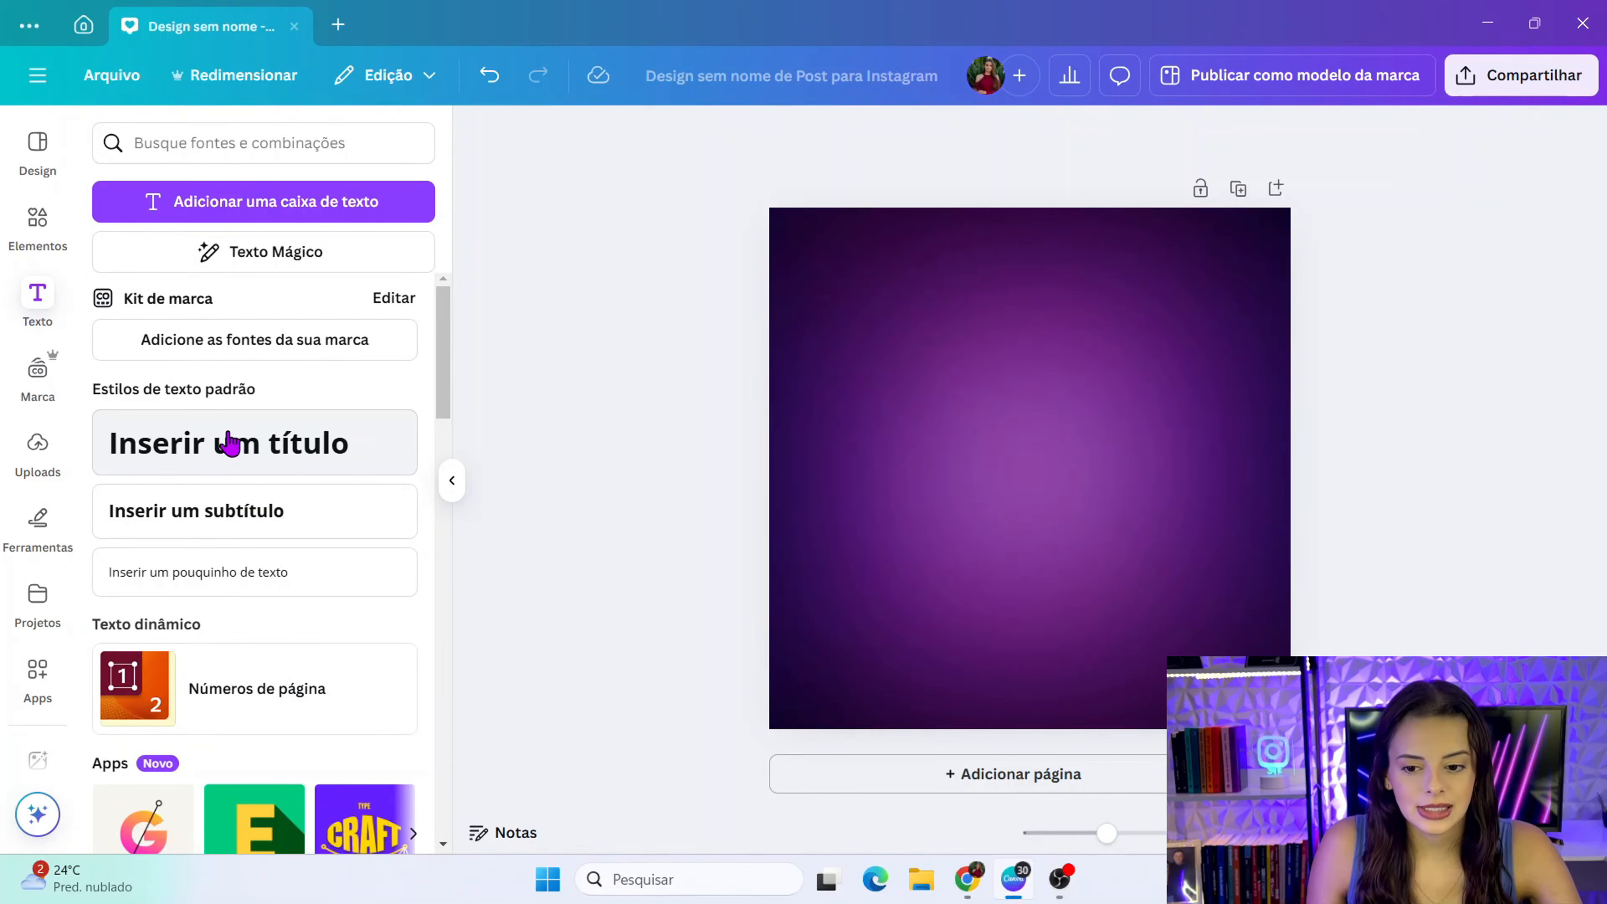
pyautogui.click(192, 445)
pyautogui.click(646, 542)
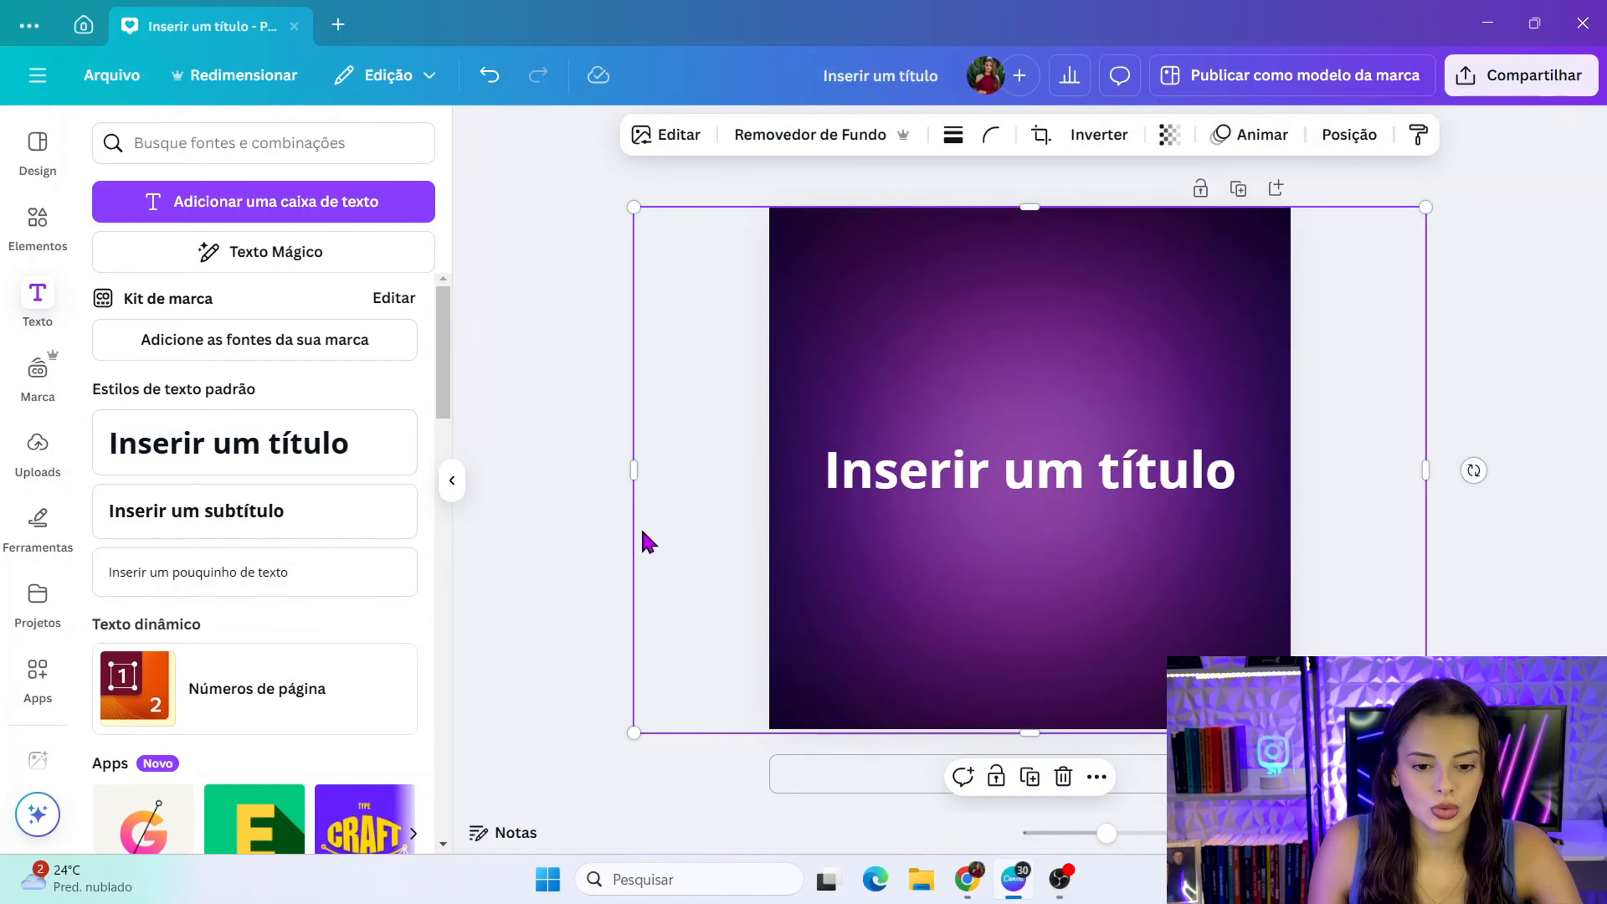
pyautogui.click(1041, 490)
pyautogui.moveTo(1041, 491); pyautogui.dragTo(1057, 363)
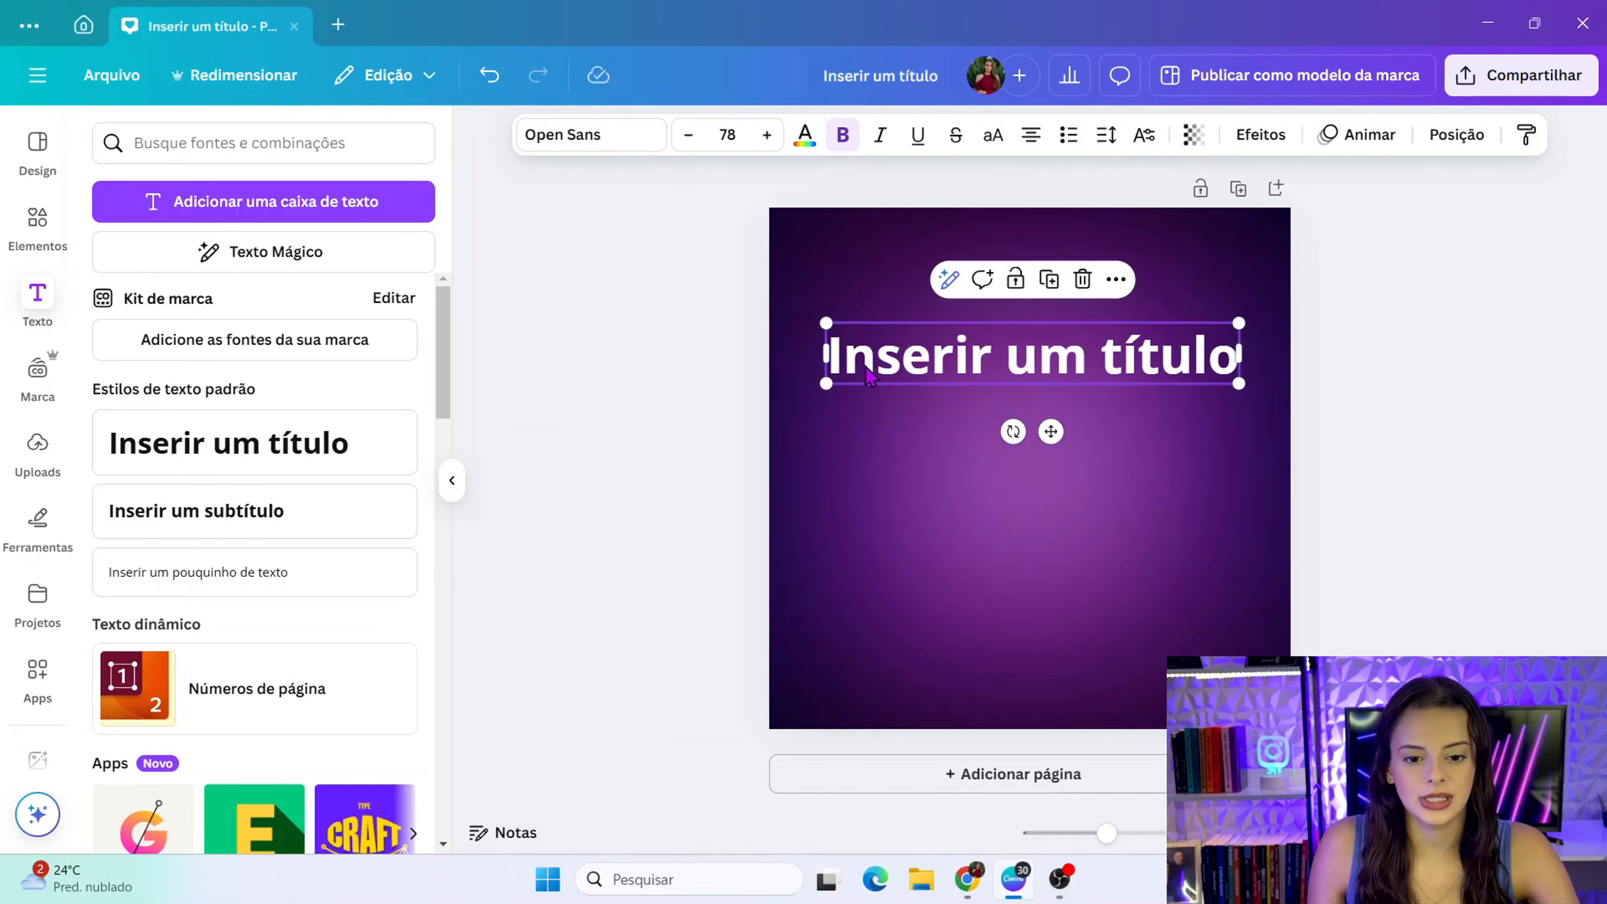
# - Replace the placeholder title text with "Social Media"
pyautogui.doubleClick(955, 360)
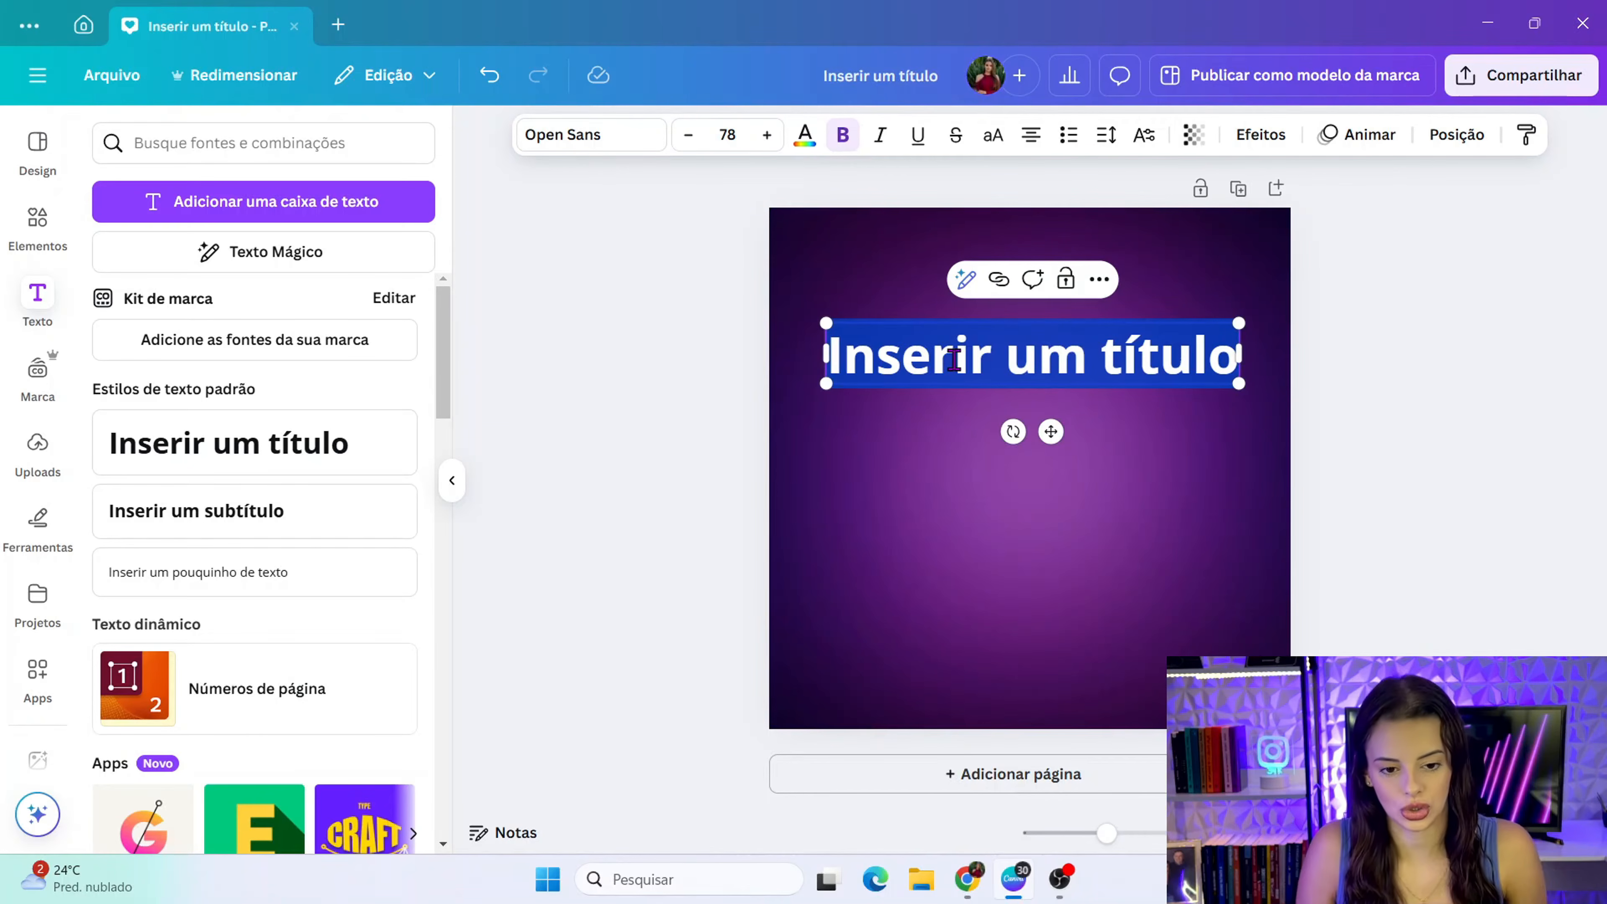
pyautogui.press('Escape')
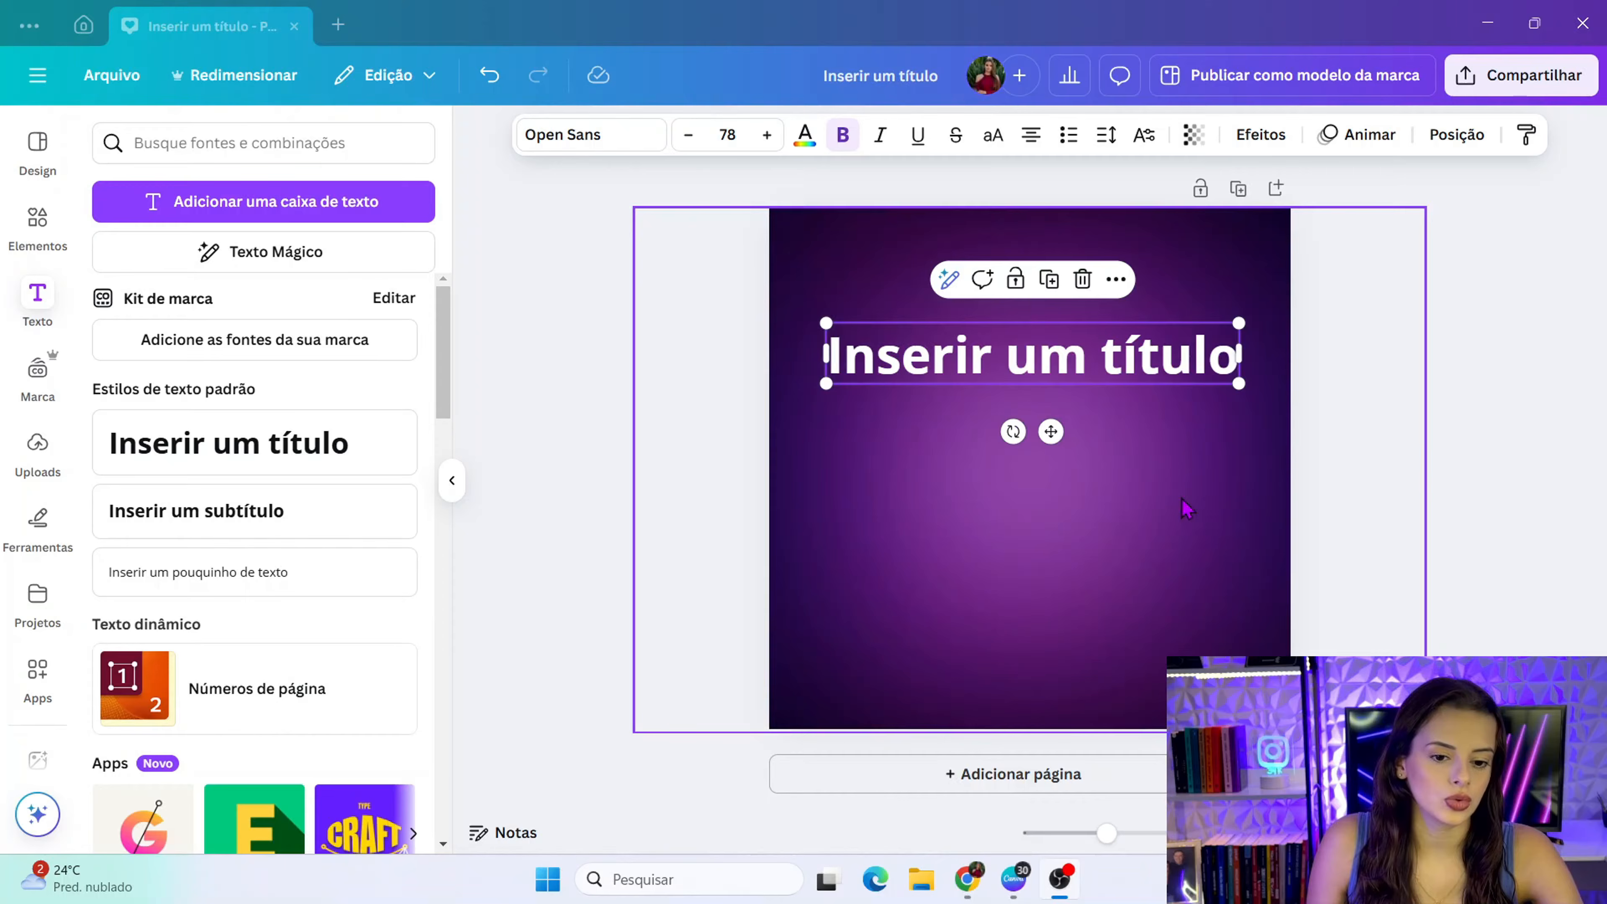
pyautogui.doubleClick(1091, 373)
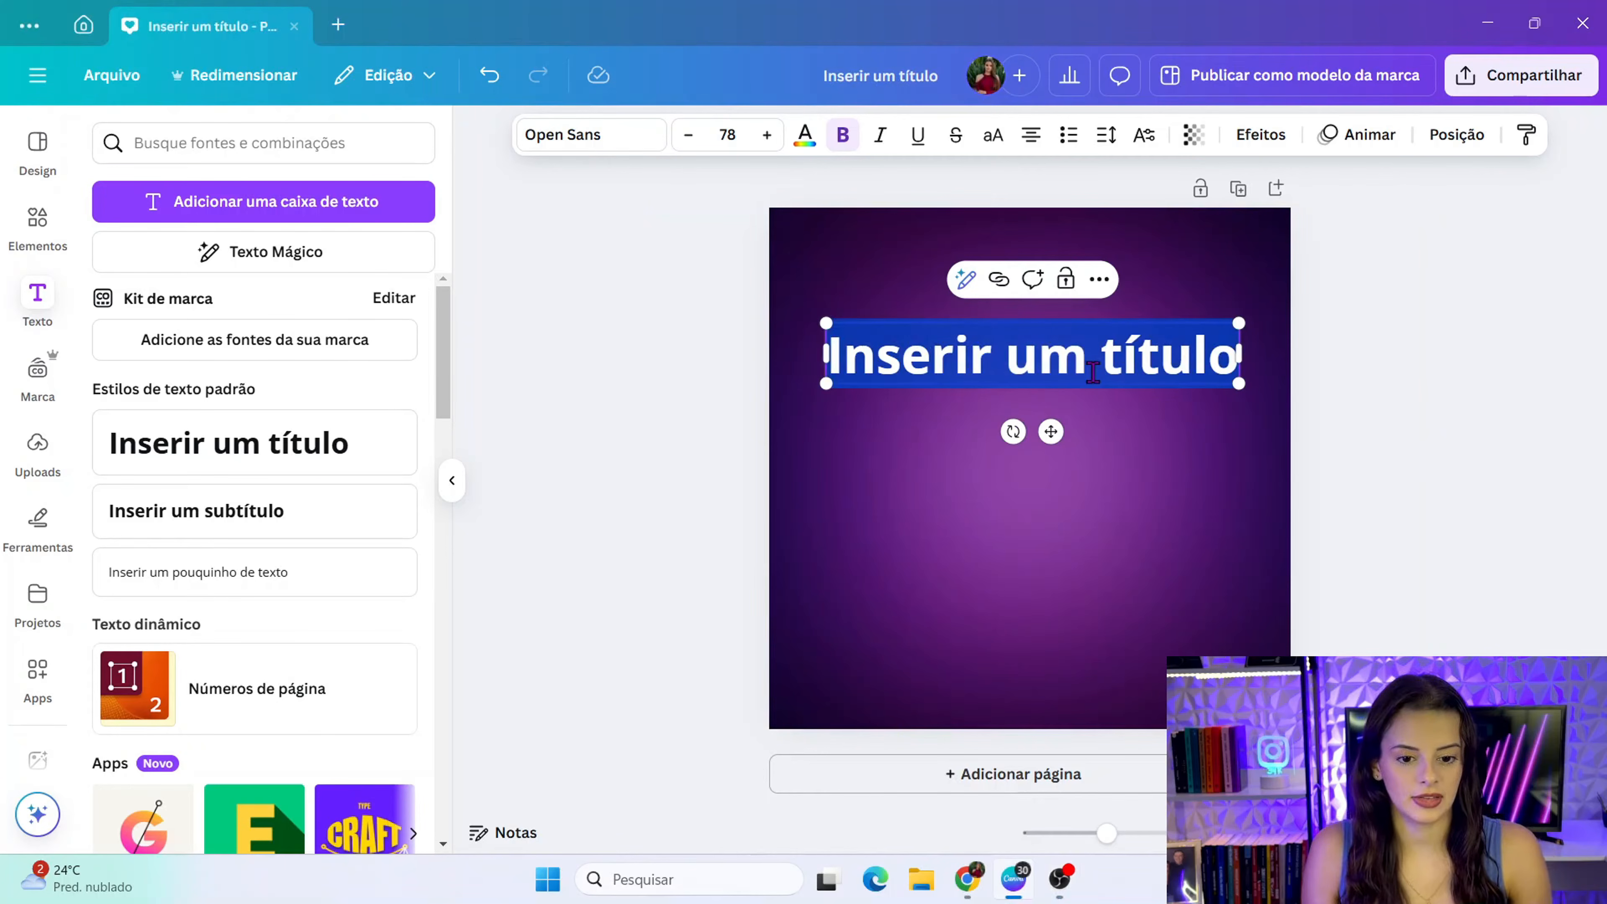
pyautogui.write('Soc')
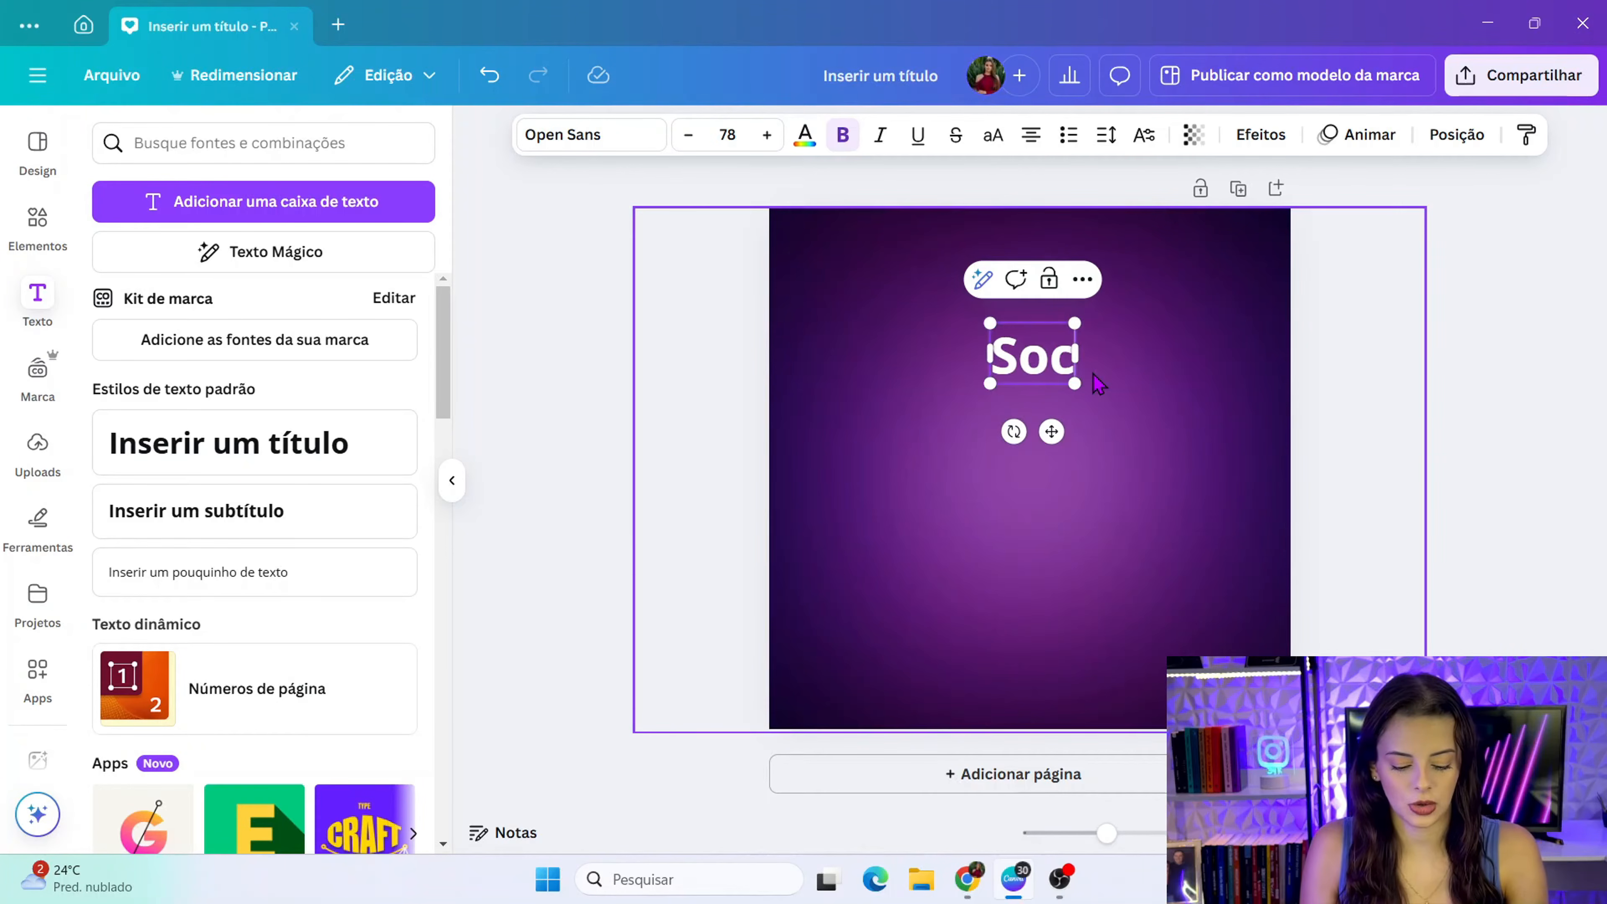
pyautogui.write('ial Media')
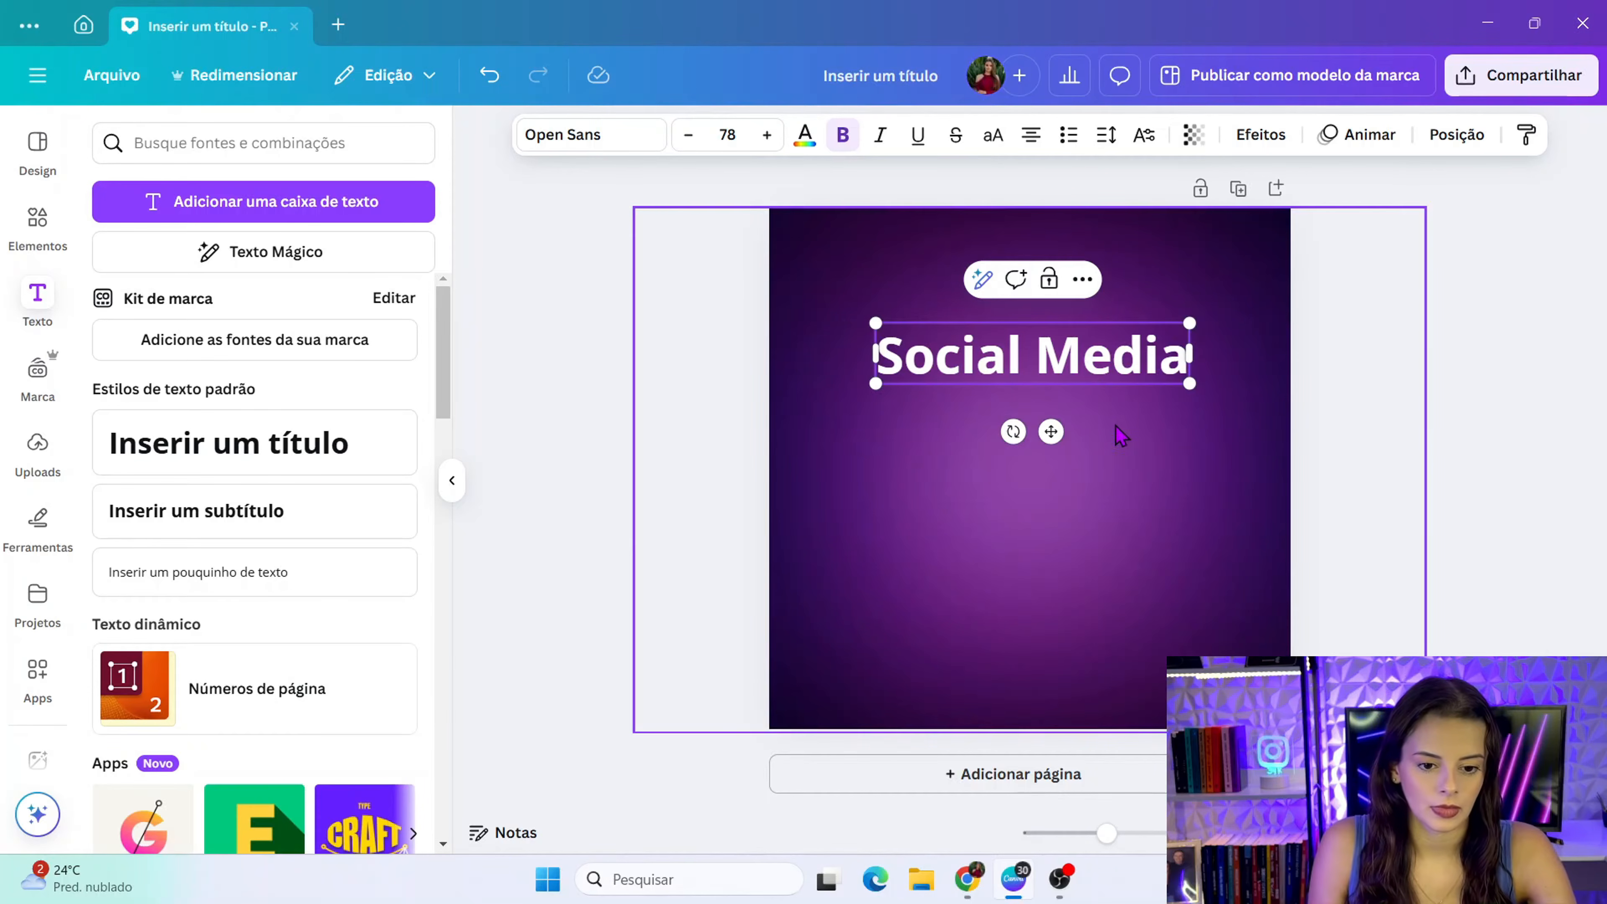
# - Scale the "Social Media" title down to a font size of about 70.4 and place it left of center at the page's mid-height
pyautogui.moveTo(1190, 378); pyautogui.dragTo(1155, 373)
pyautogui.click(1375, 413)
pyautogui.moveTo(1058, 374); pyautogui.dragTo(985, 493)
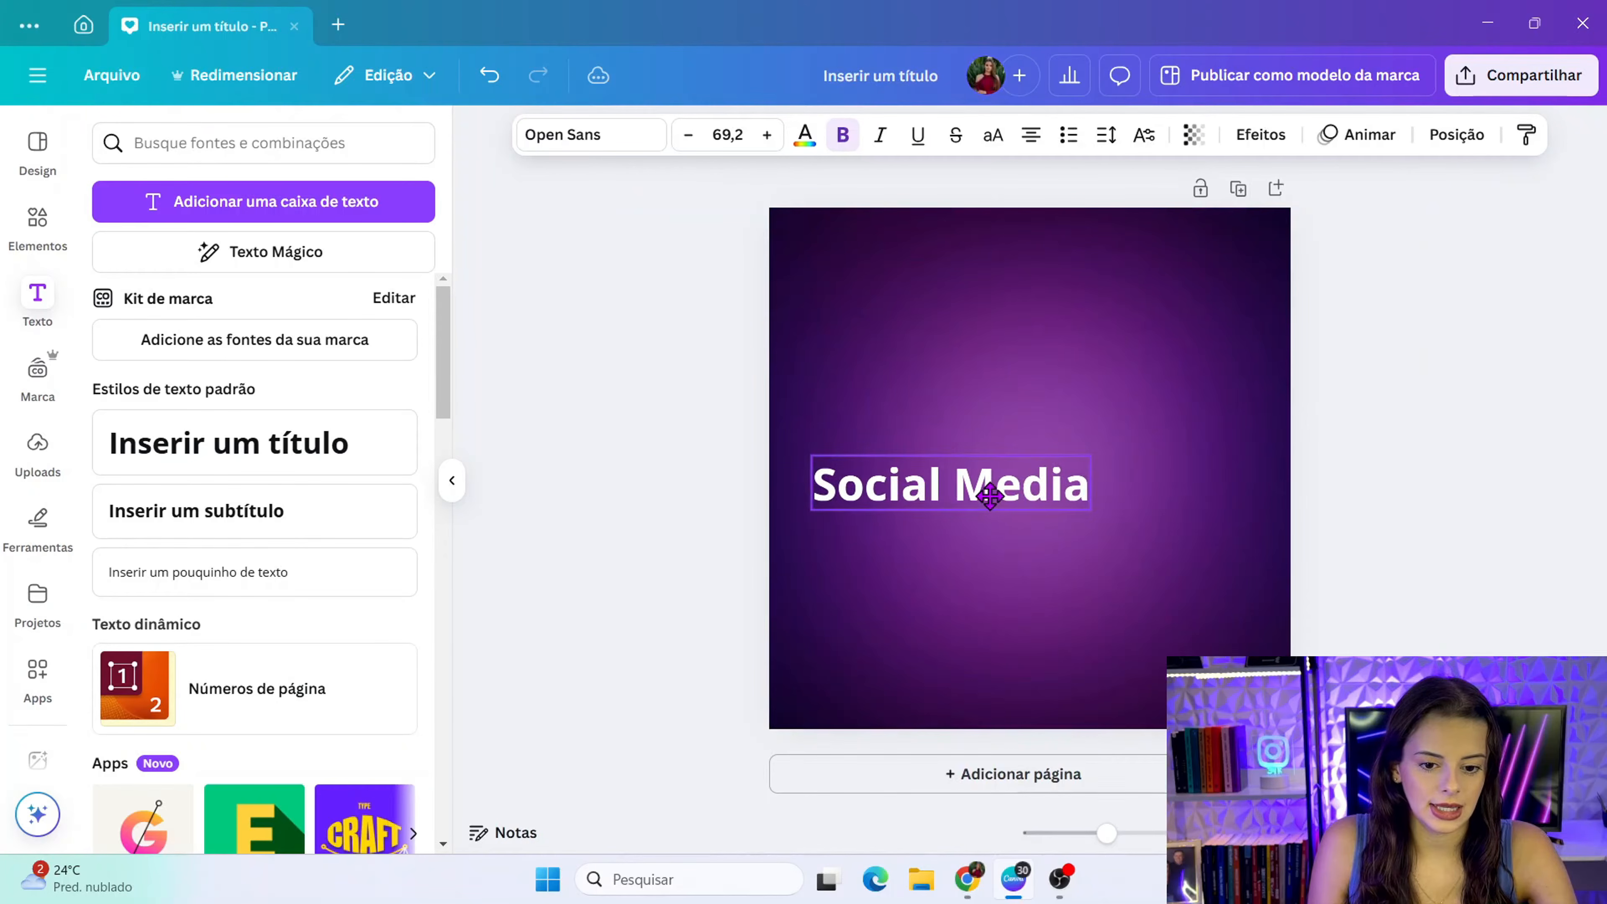
pyautogui.moveTo(1081, 508); pyautogui.dragTo(1085, 516)
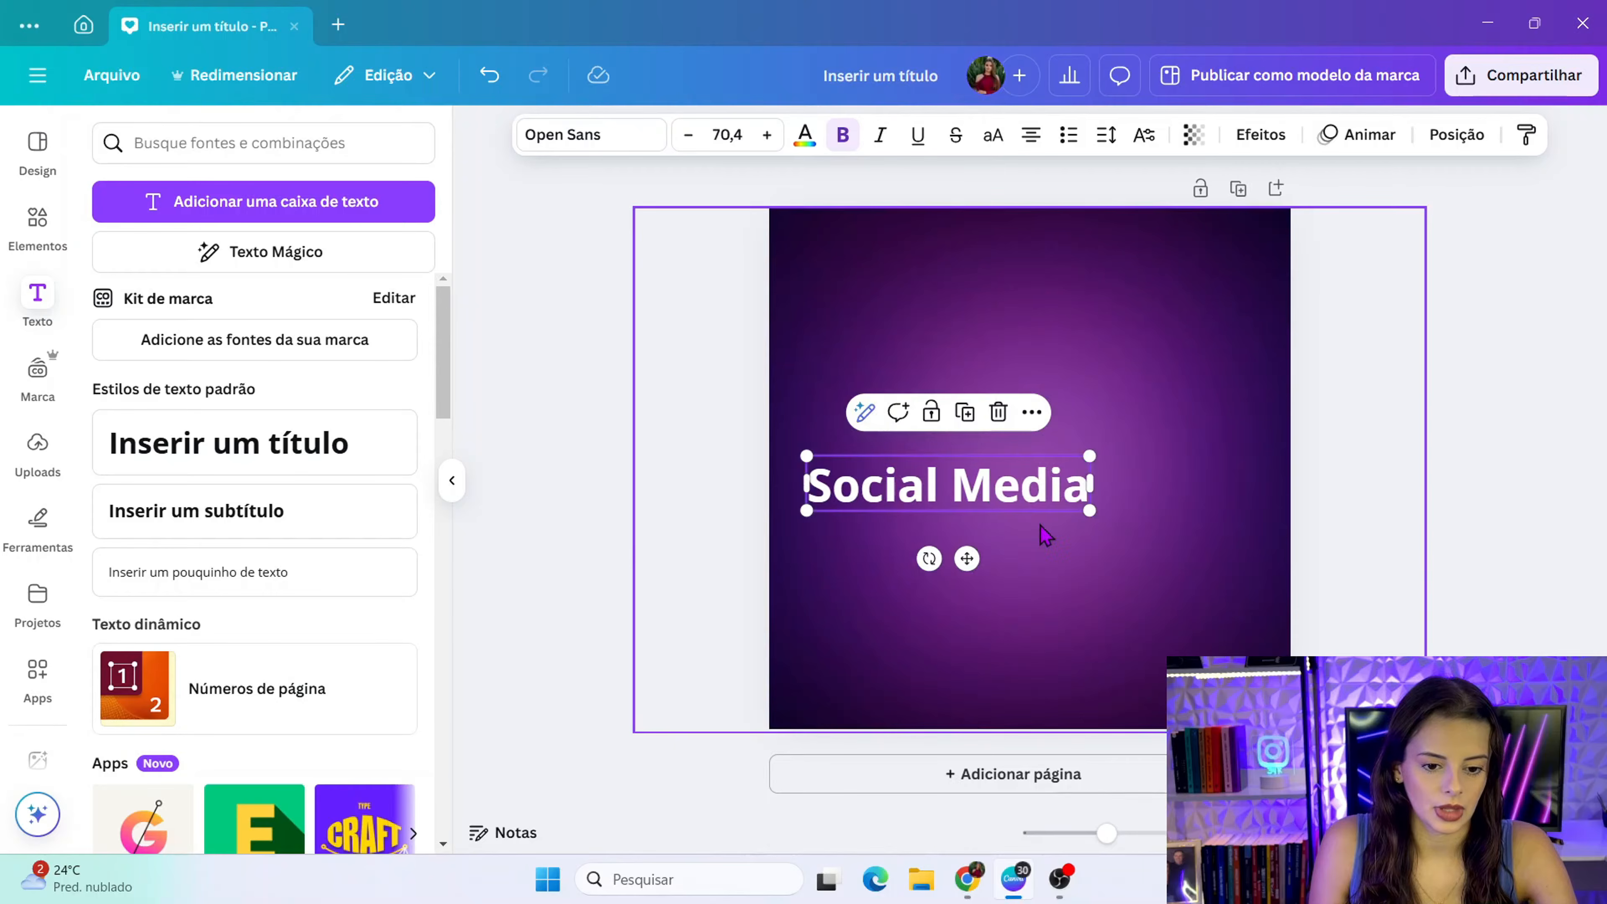
pyautogui.click(673, 525)
# - Apply the Flutuante text effect at intensity 100 to the "Social Media" title and move it near the page center
pyautogui.click(902, 482)
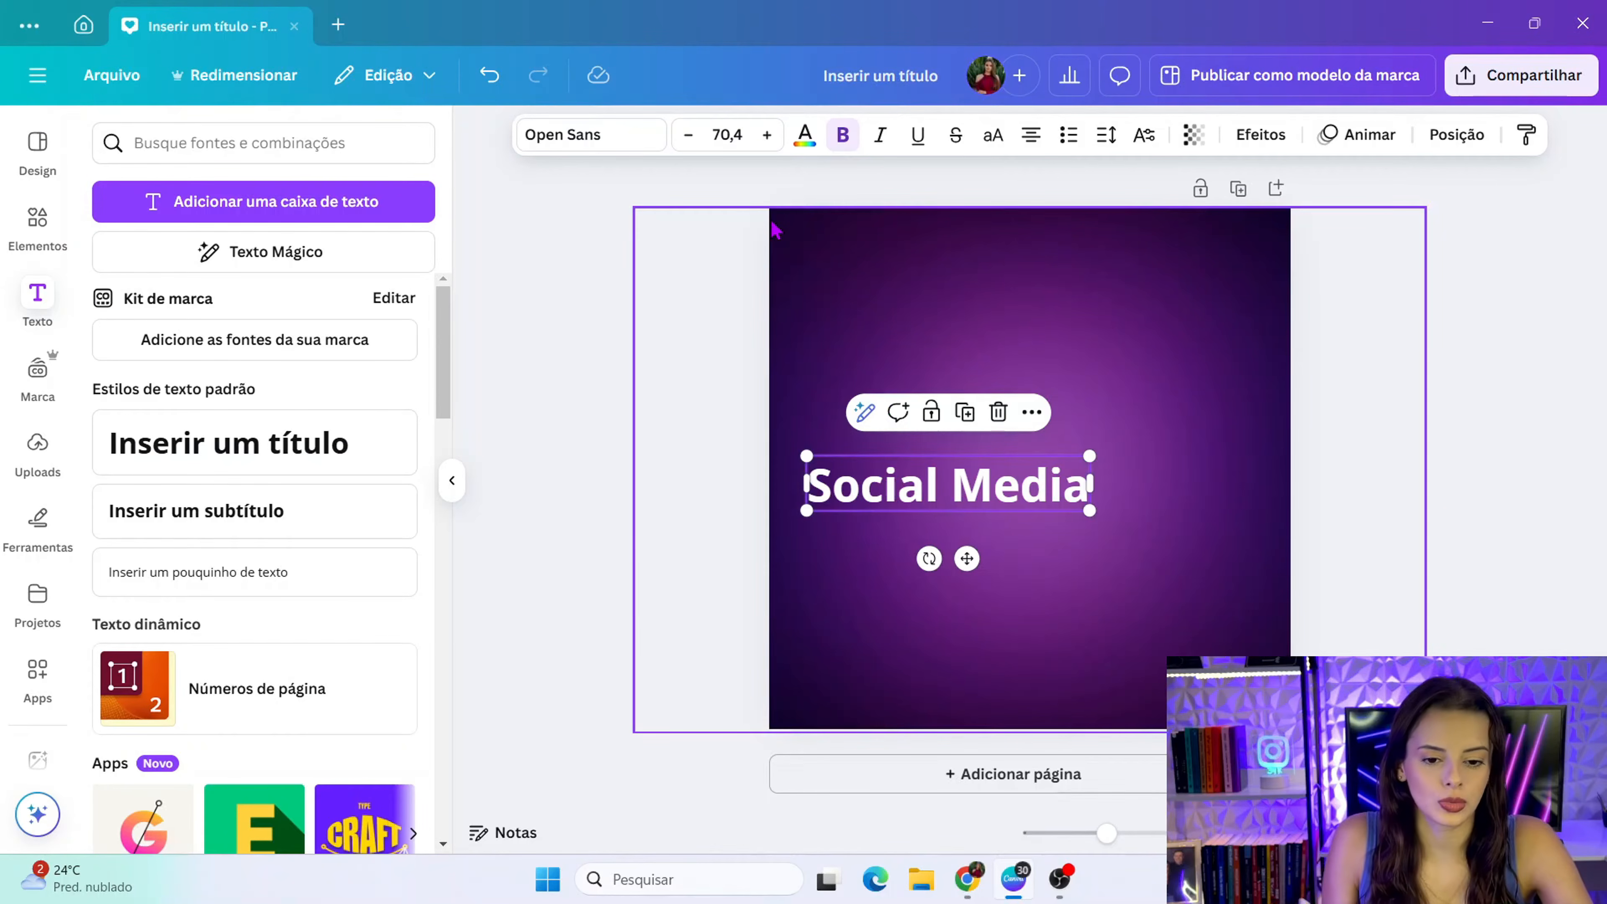
pyautogui.click(1018, 545)
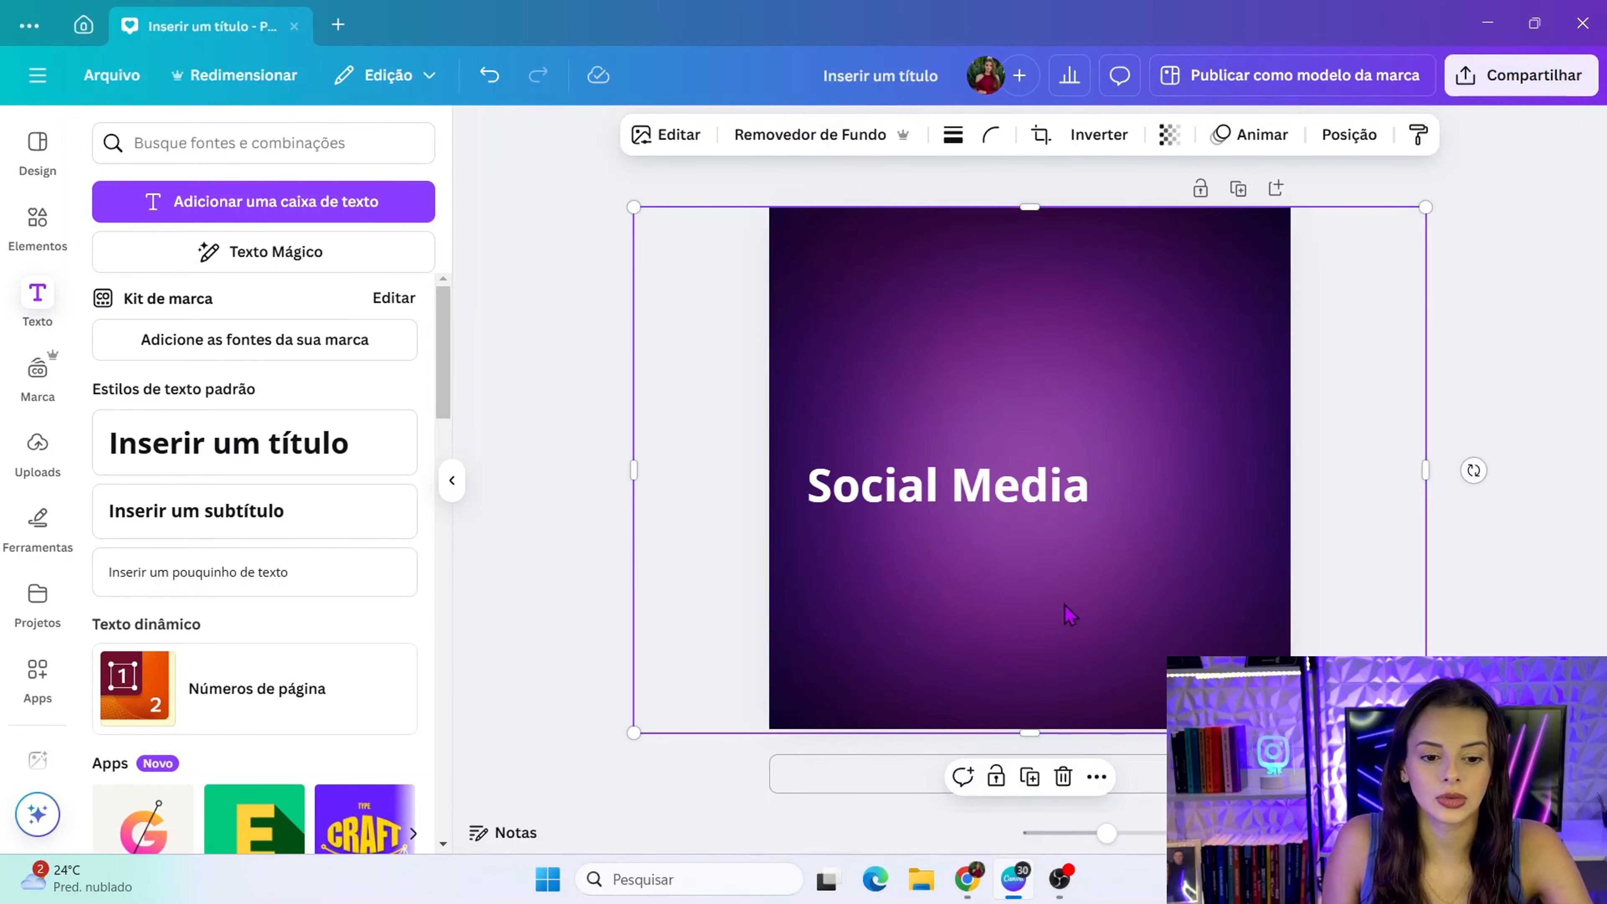
pyautogui.click(1011, 506)
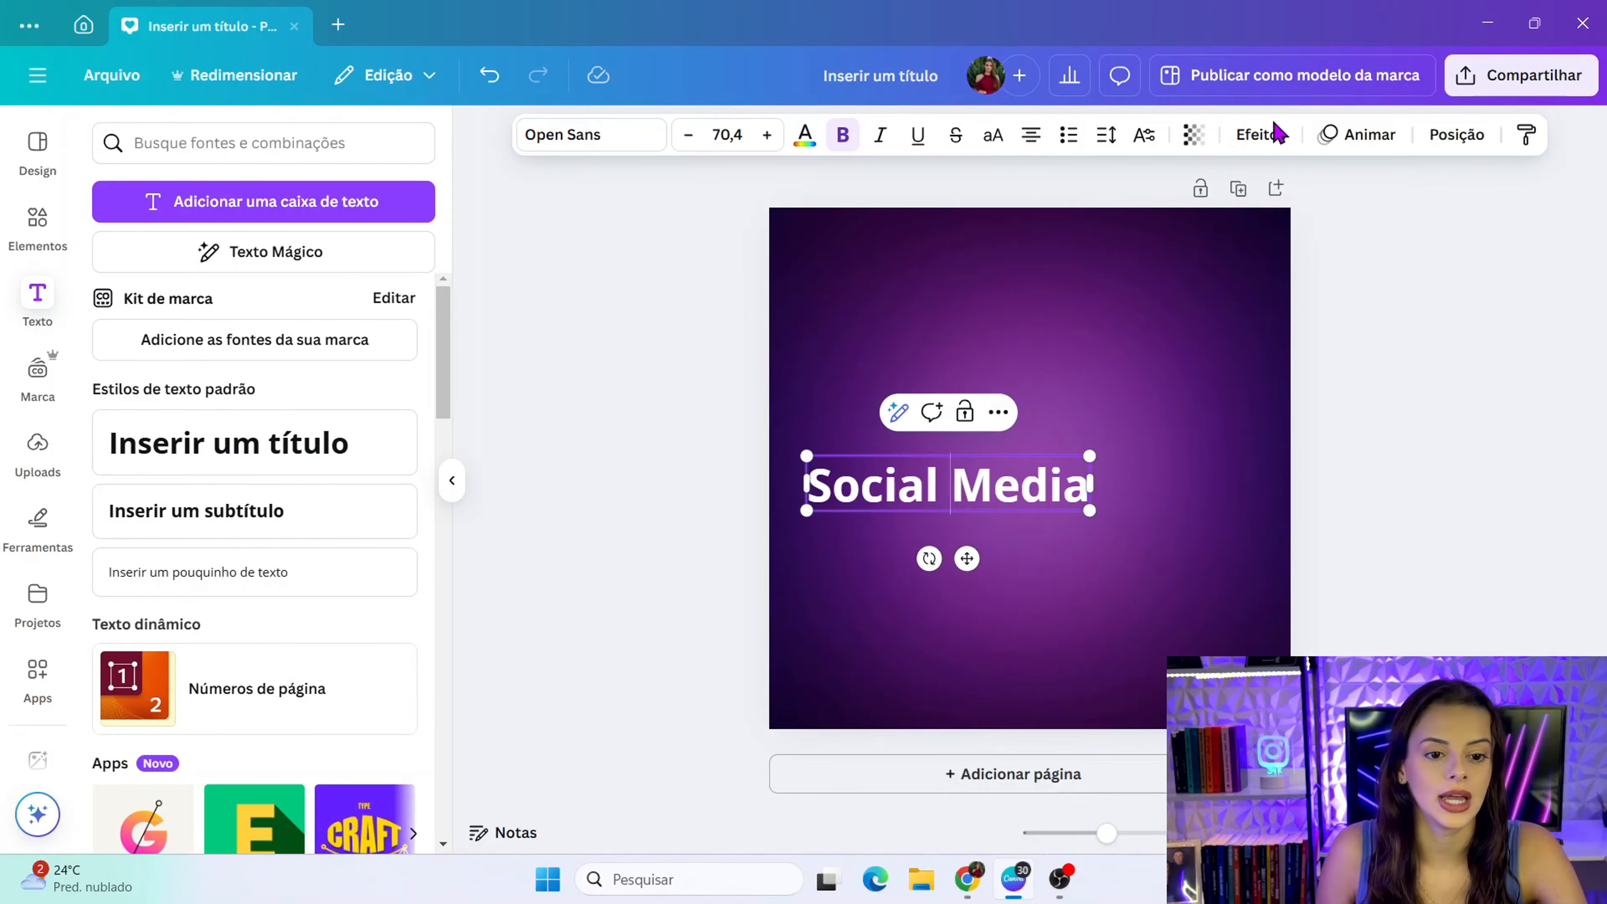
pyautogui.click(1262, 135)
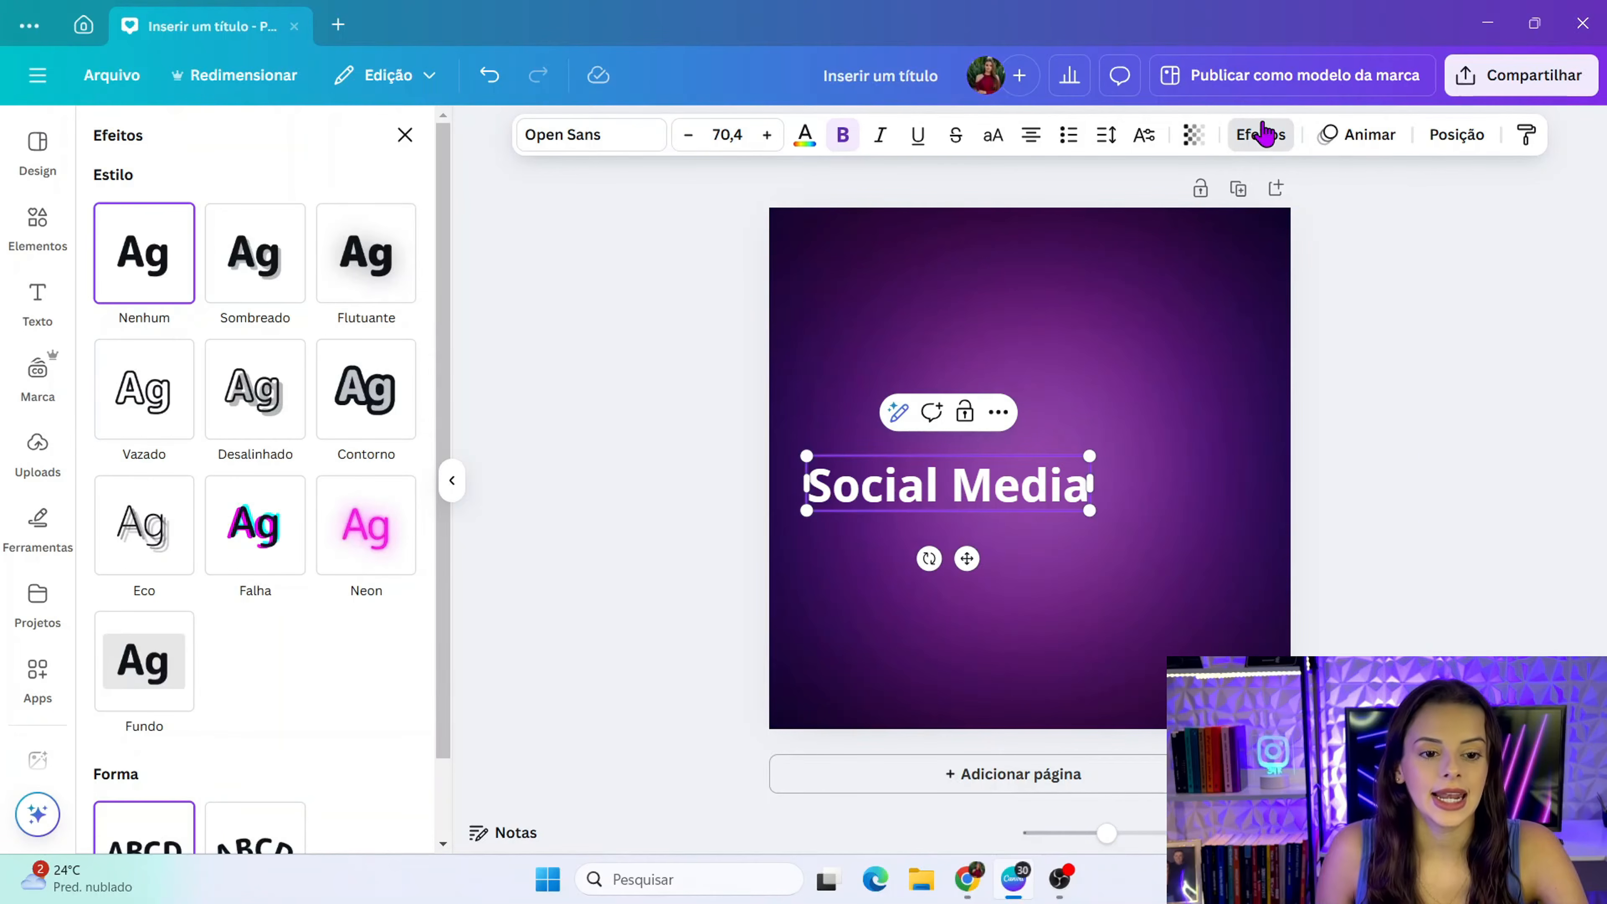
pyautogui.click(367, 254)
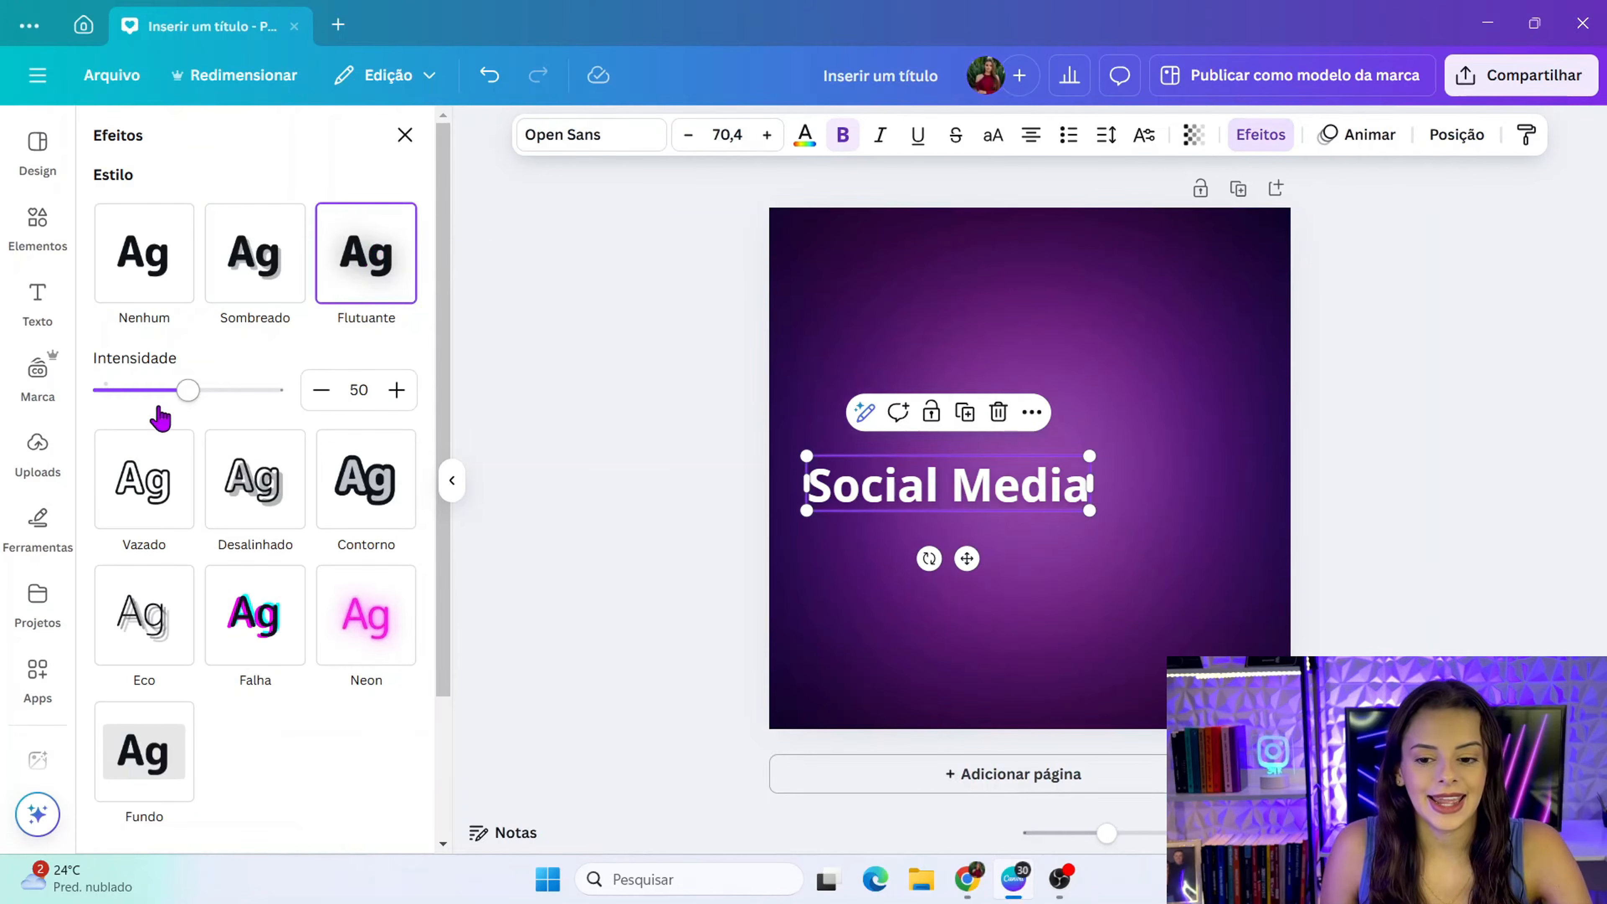
pyautogui.moveTo(188, 391); pyautogui.dragTo(292, 400)
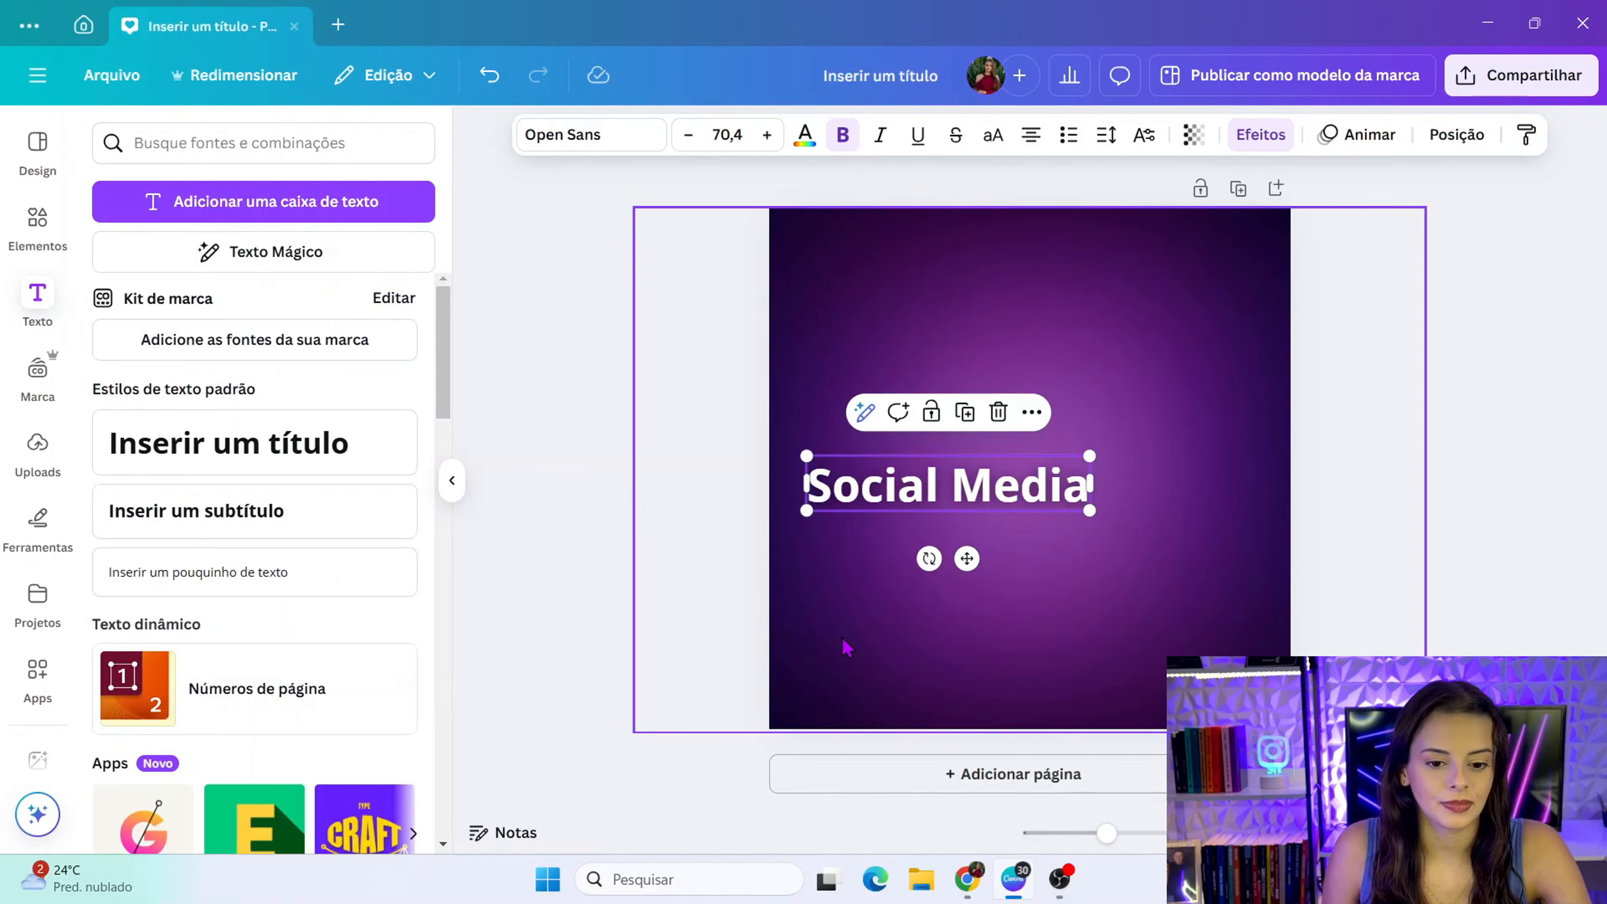
pyautogui.click(847, 647)
pyautogui.moveTo(951, 487); pyautogui.dragTo(1028, 472)
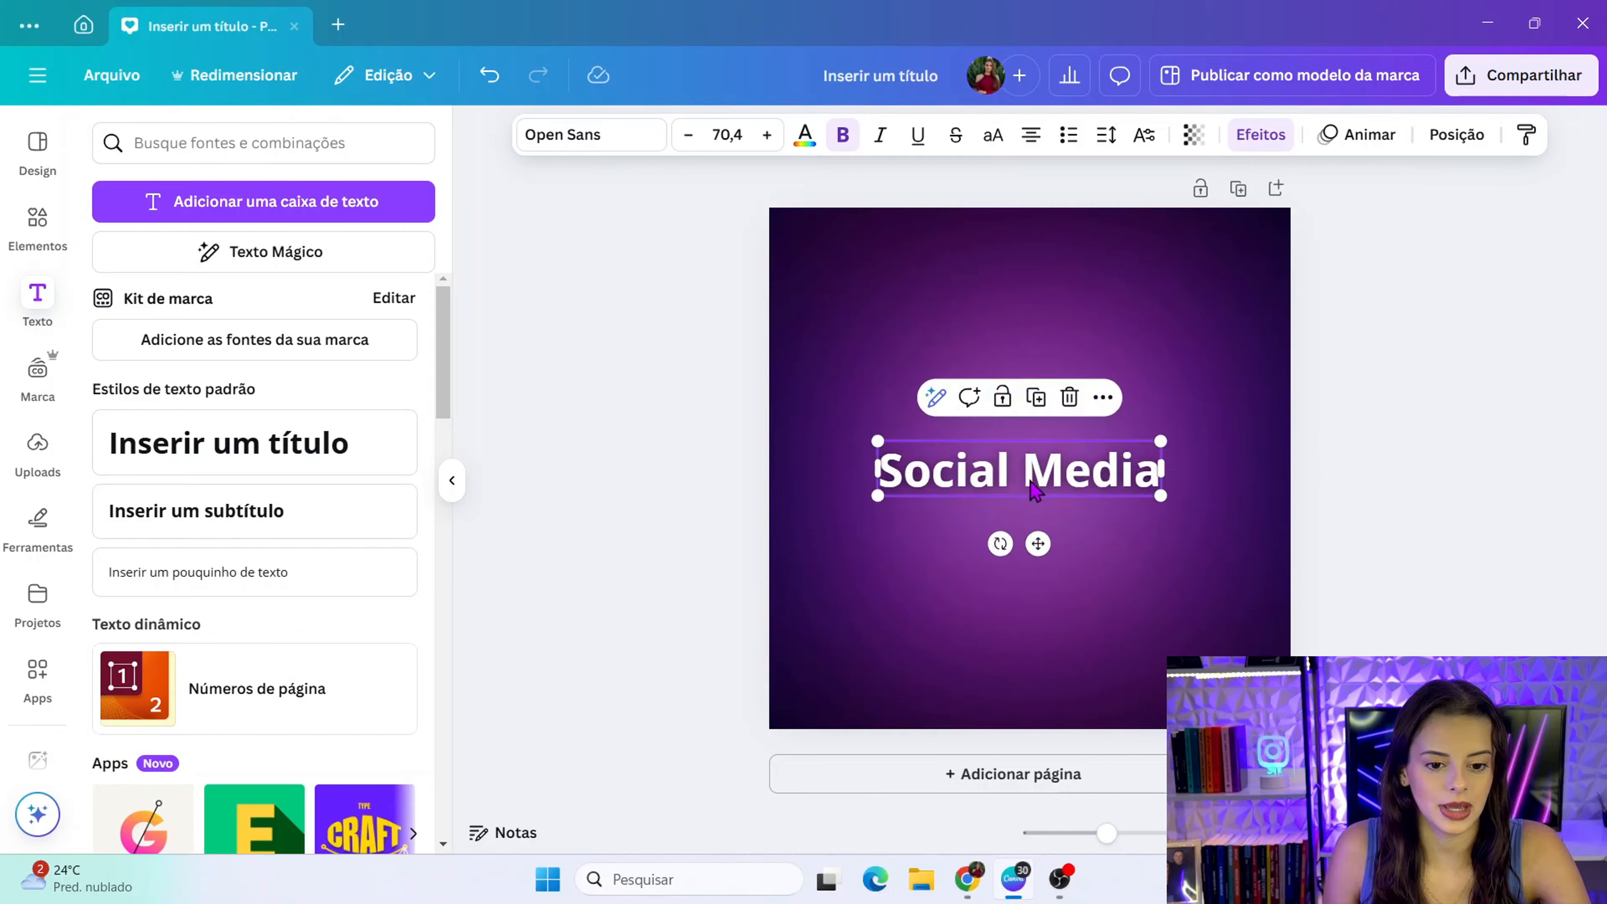
# - Lower the title's Flutuante effect intensity to 0 for comparison and restore it to 100
pyautogui.click(1261, 136)
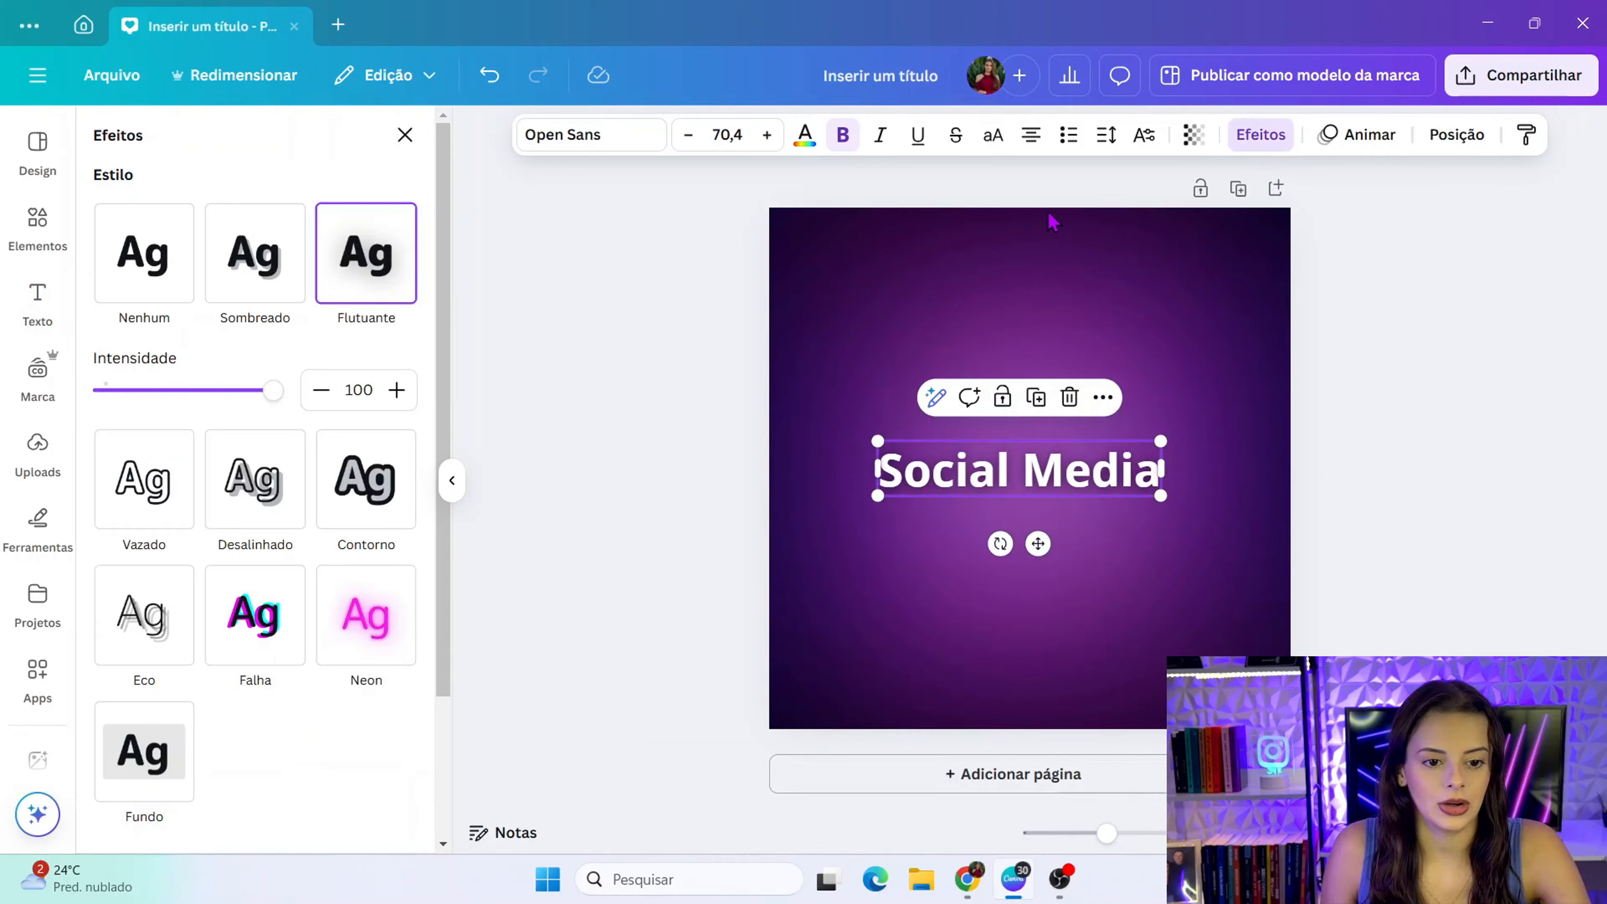
pyautogui.moveTo(269, 389); pyautogui.dragTo(7, 405)
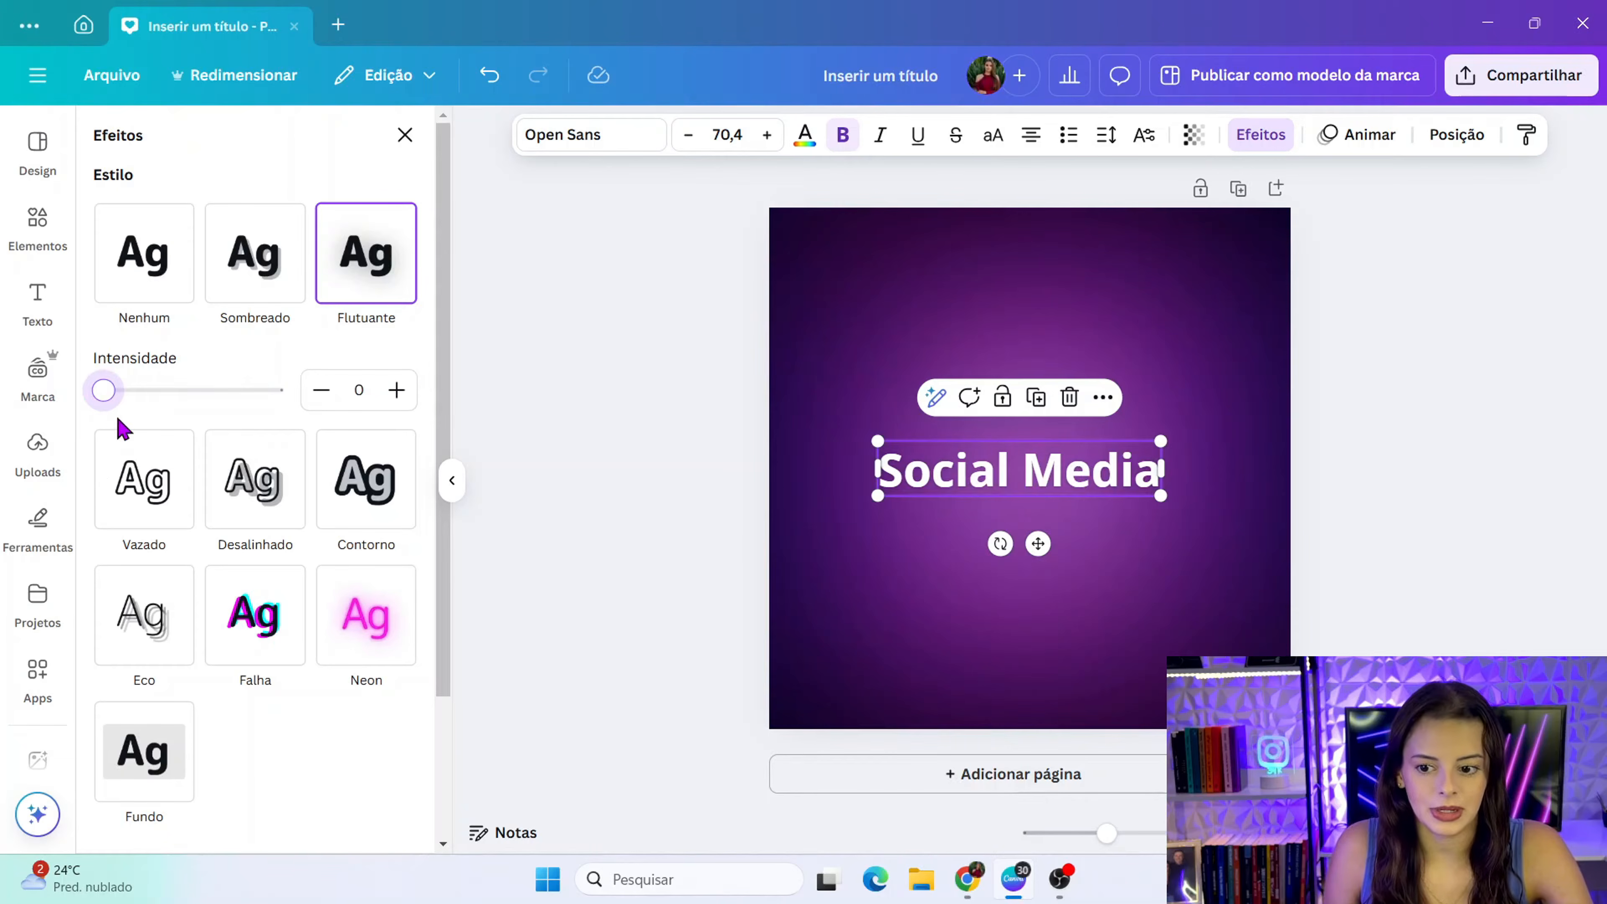
pyautogui.moveTo(106, 391); pyautogui.dragTo(286, 403)
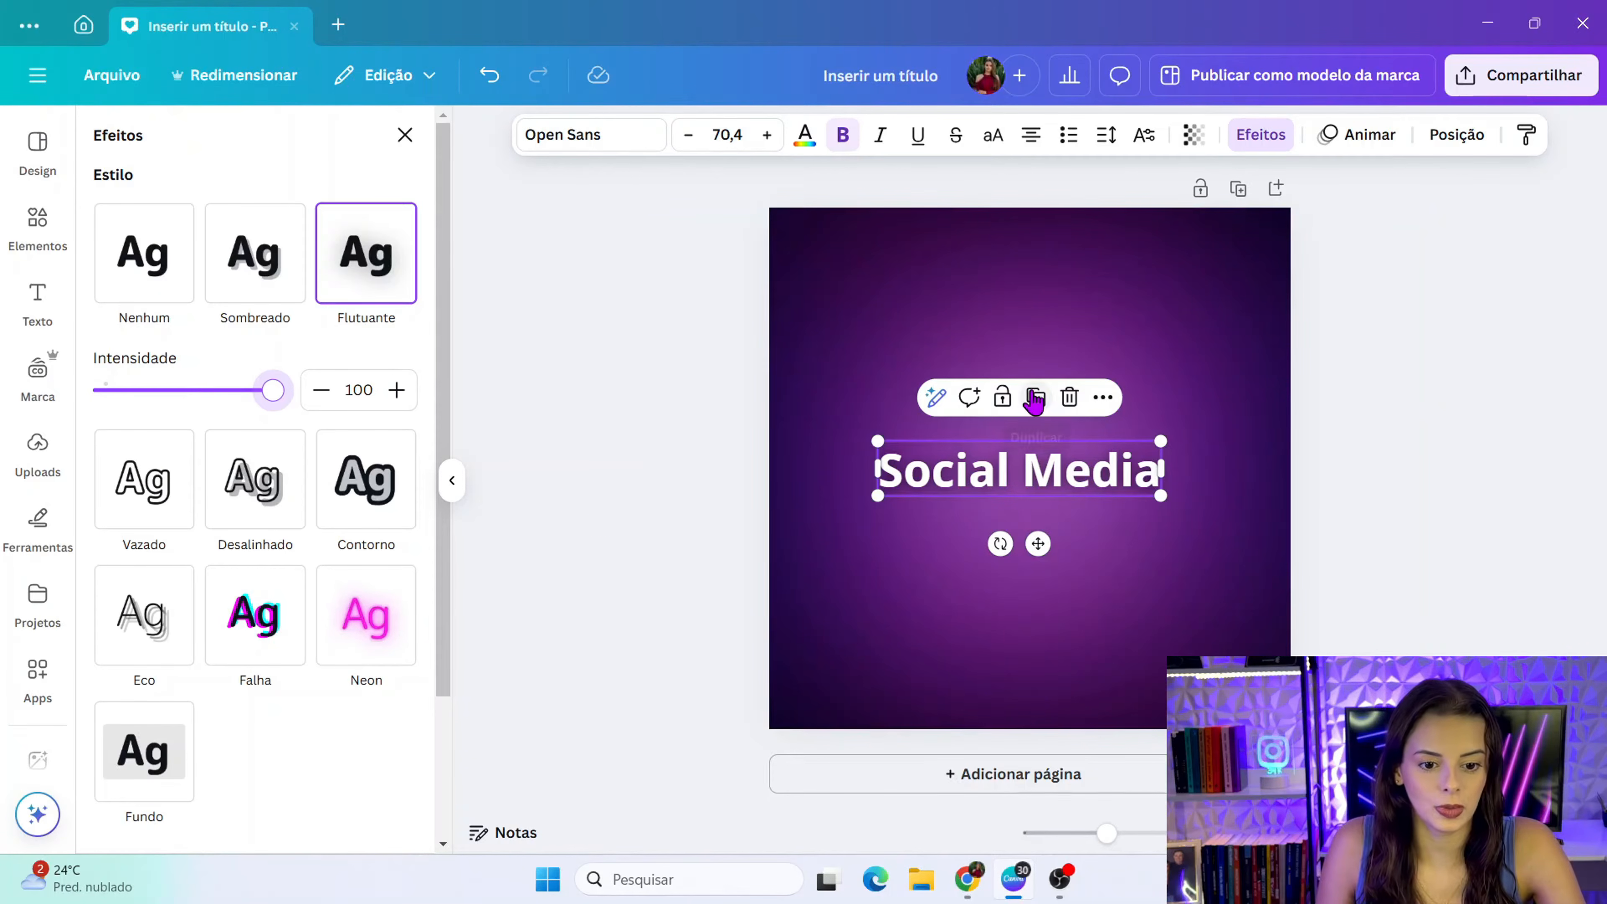
pyautogui.moveTo(1032, 469); pyautogui.dragTo(1036, 480)
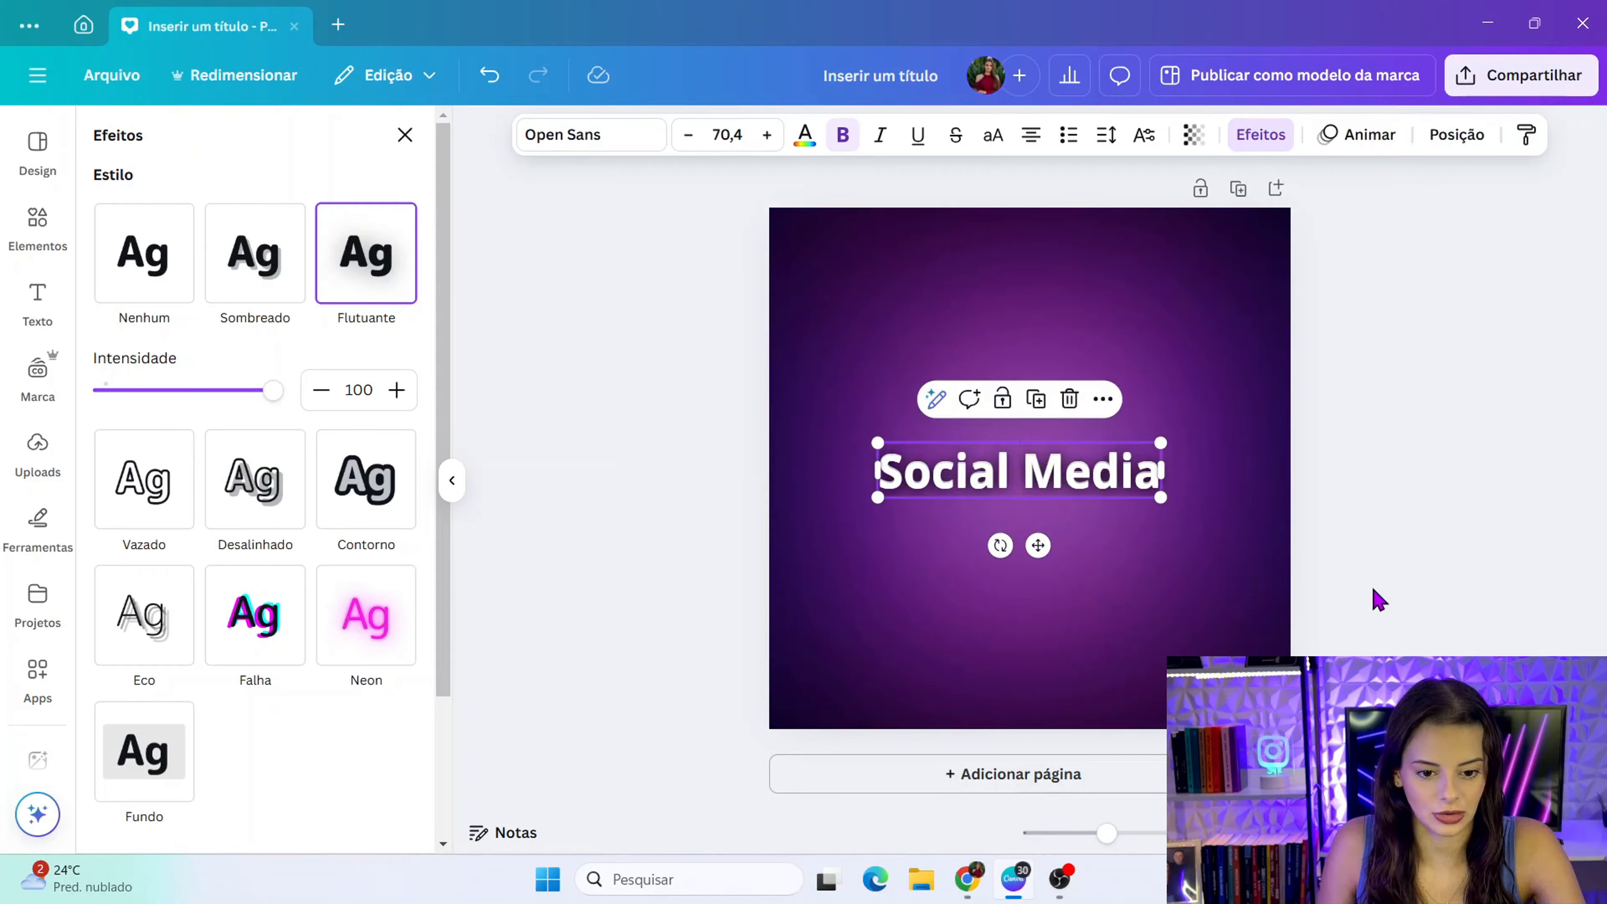
pyautogui.click(1405, 592)
pyautogui.click(1067, 487)
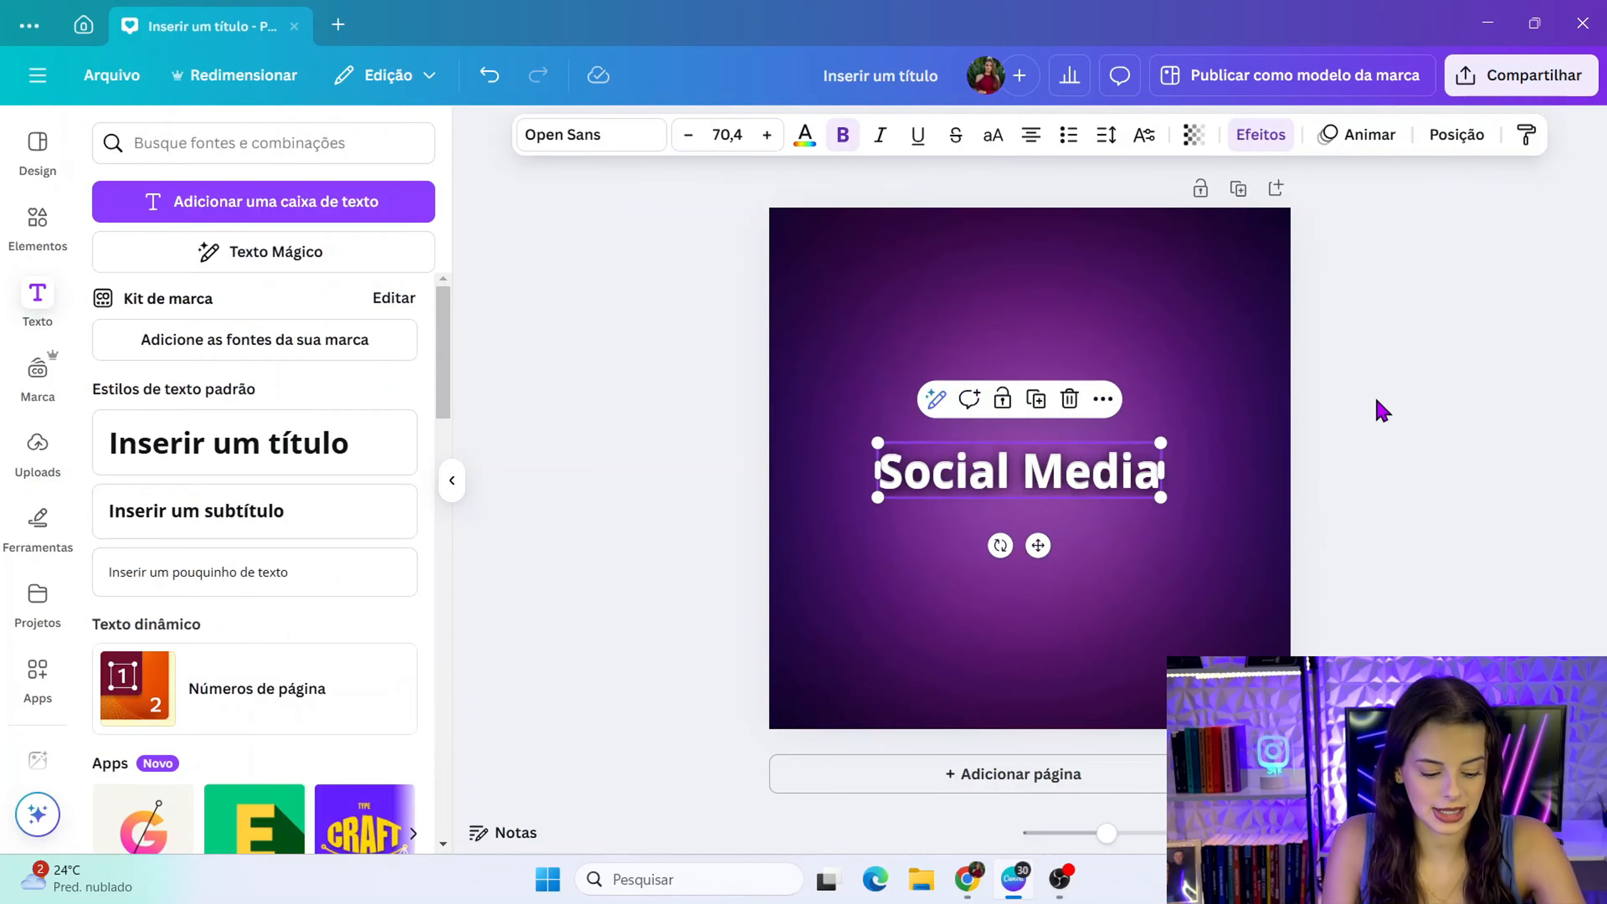
pyautogui.click(1417, 450)
pyautogui.click(987, 491)
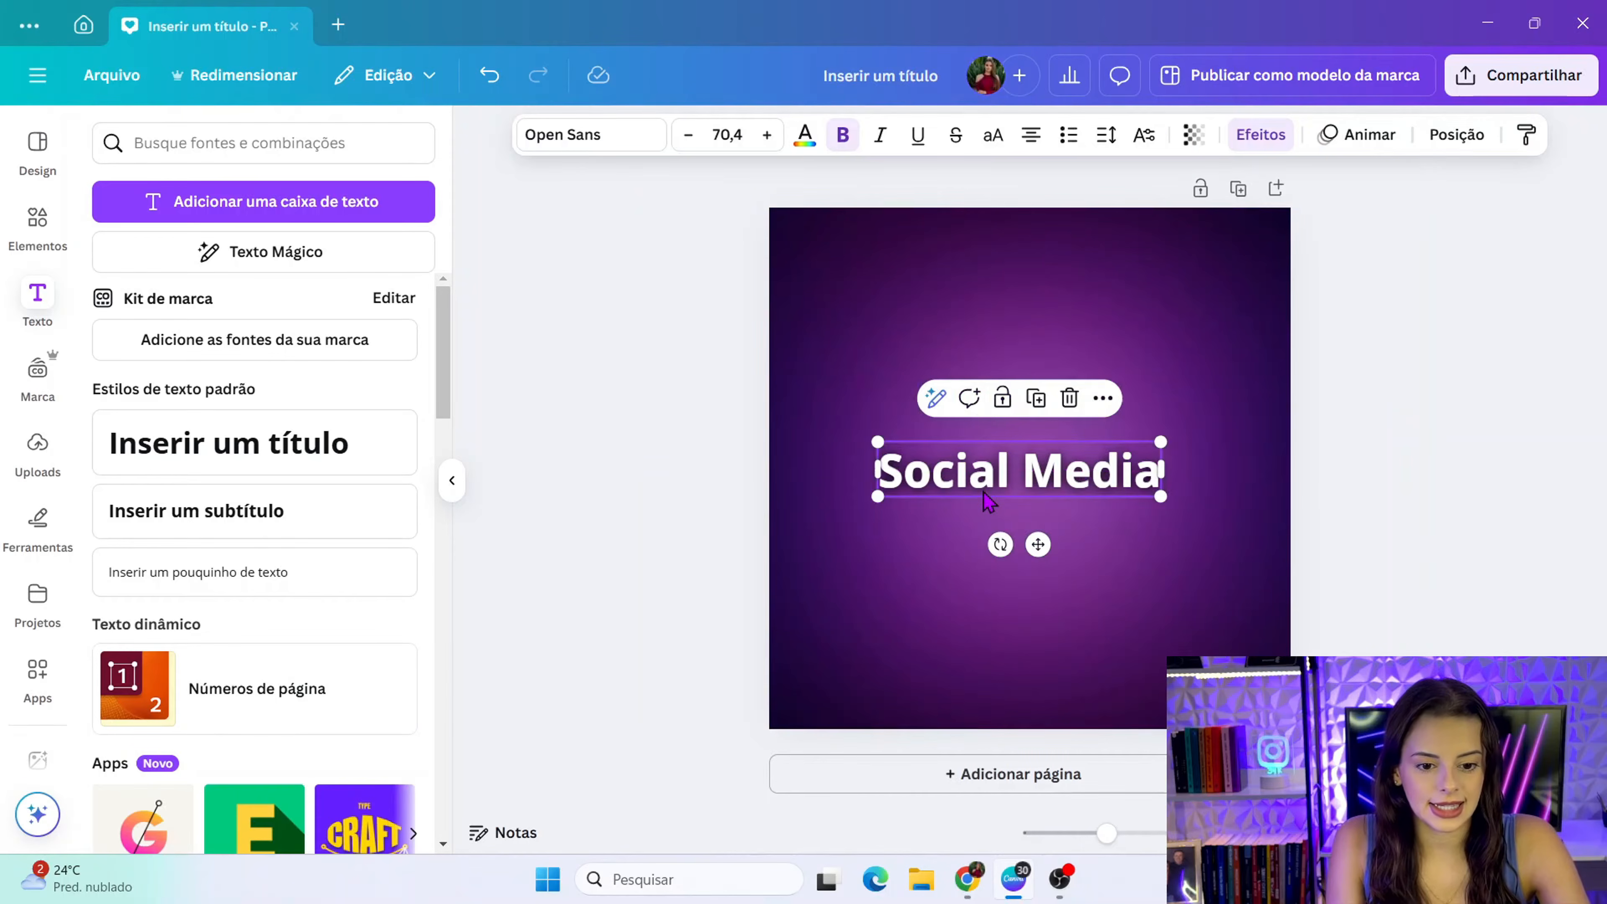
# - Reduce the "Social Media" title to a font size of about 60.9 and shift it left of the page center
pyautogui.click(1070, 437)
pyautogui.click(1079, 480)
pyautogui.moveTo(1080, 481)
pyautogui.mouseDown()
pyautogui.moveTo(1022, 492)
pyautogui.moveTo(1069, 500)
pyautogui.mouseUp()
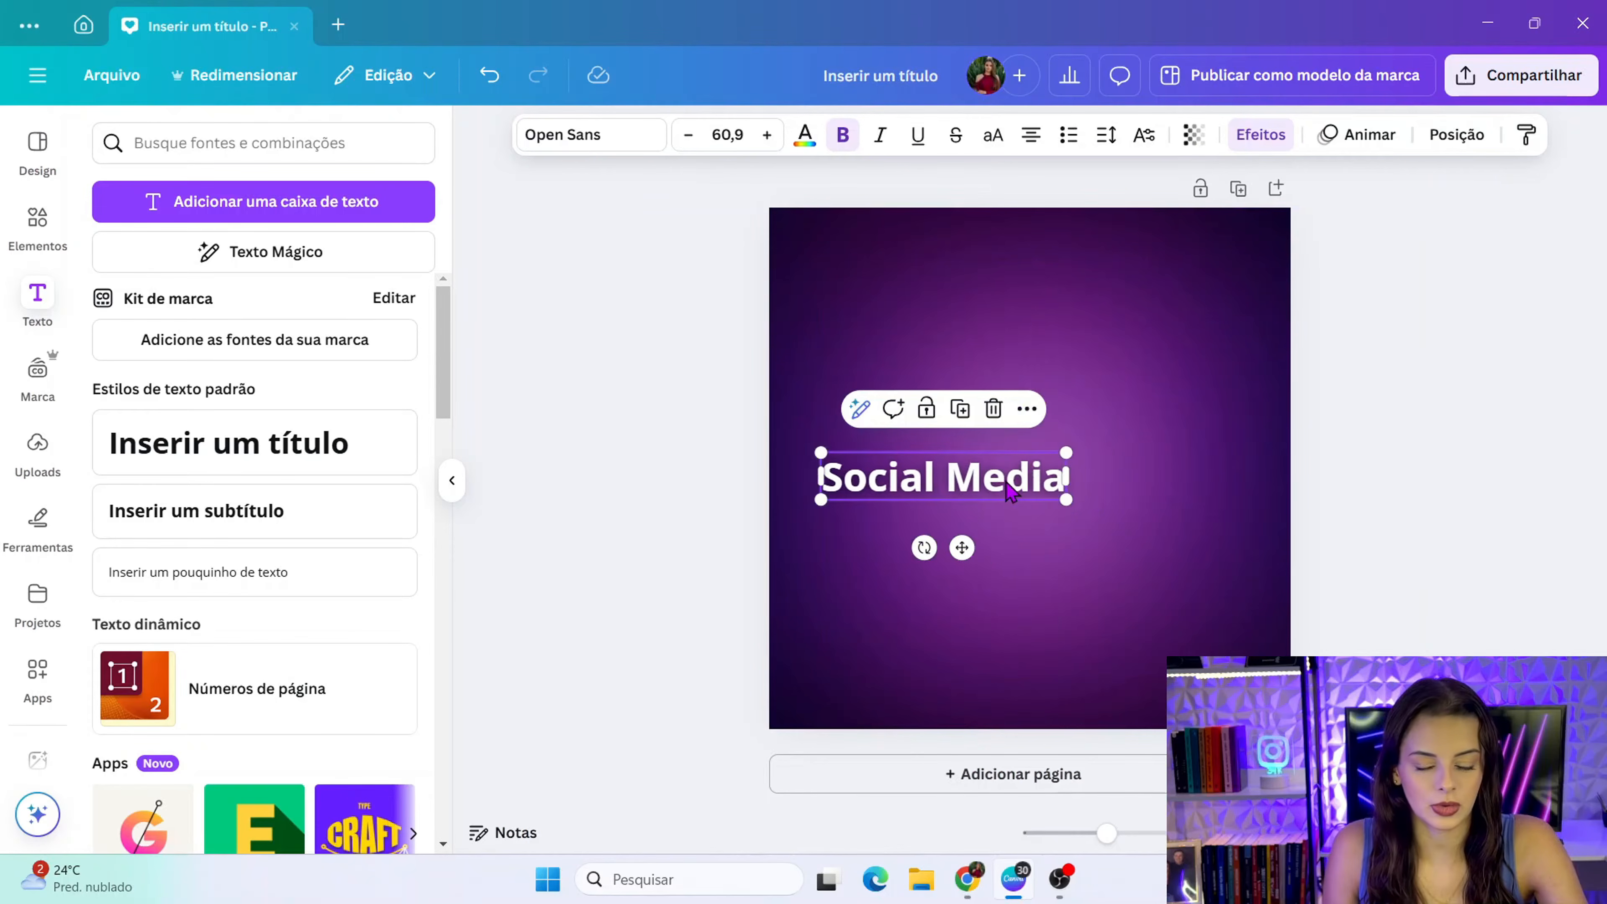
pyautogui.click(714, 509)
# - Convert the whole "Social Media" title to uppercase
pyautogui.click(915, 483)
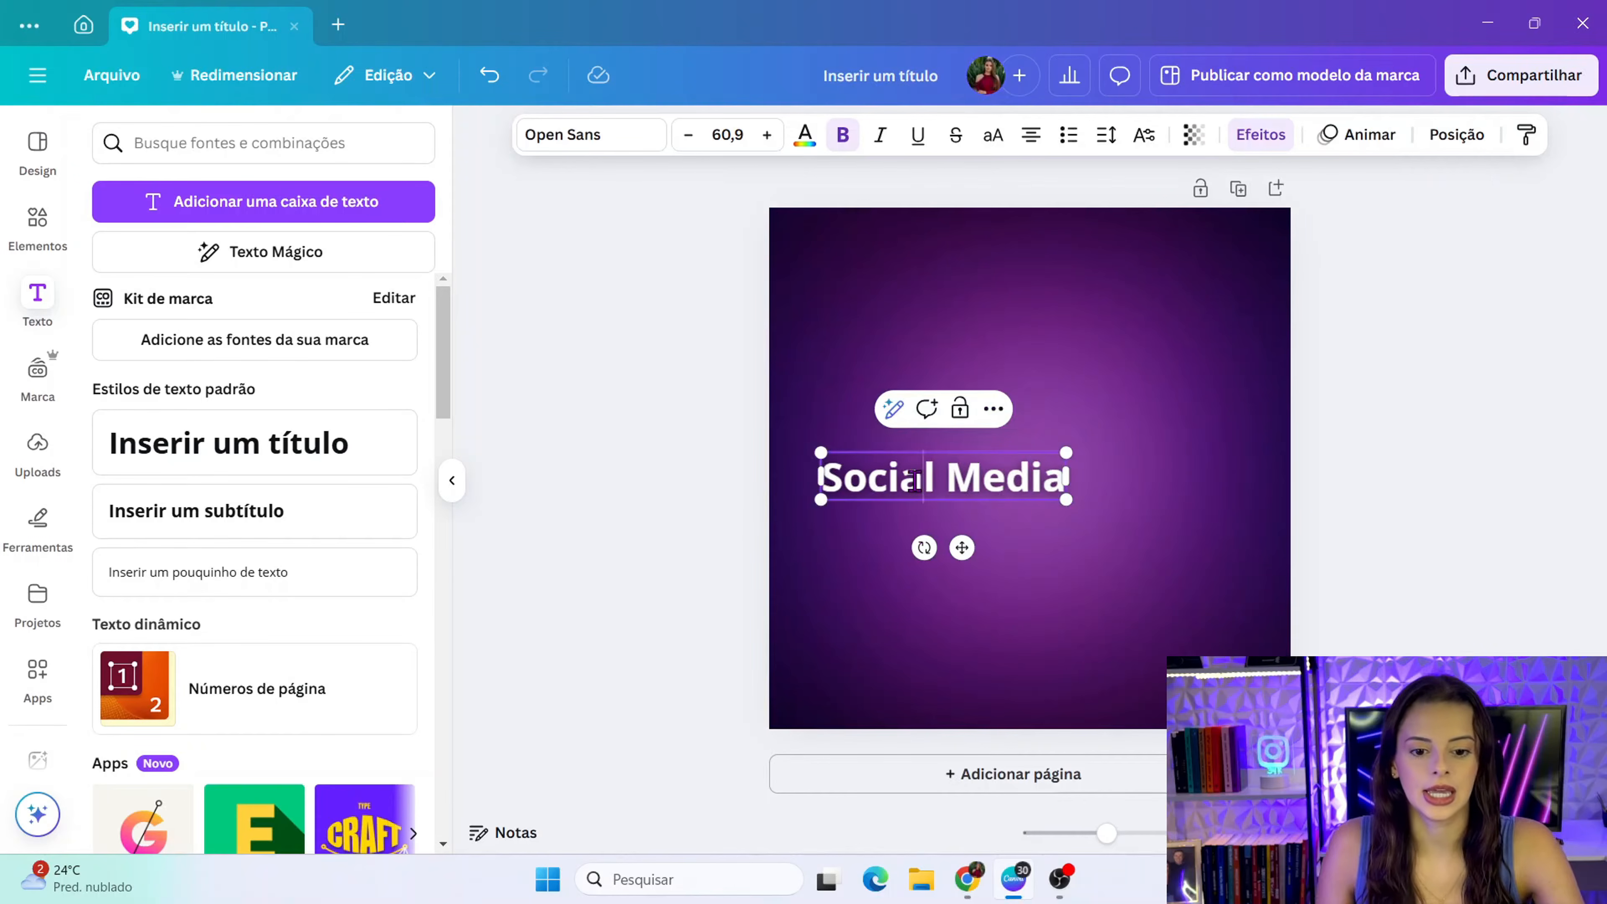
pyautogui.click(915, 481)
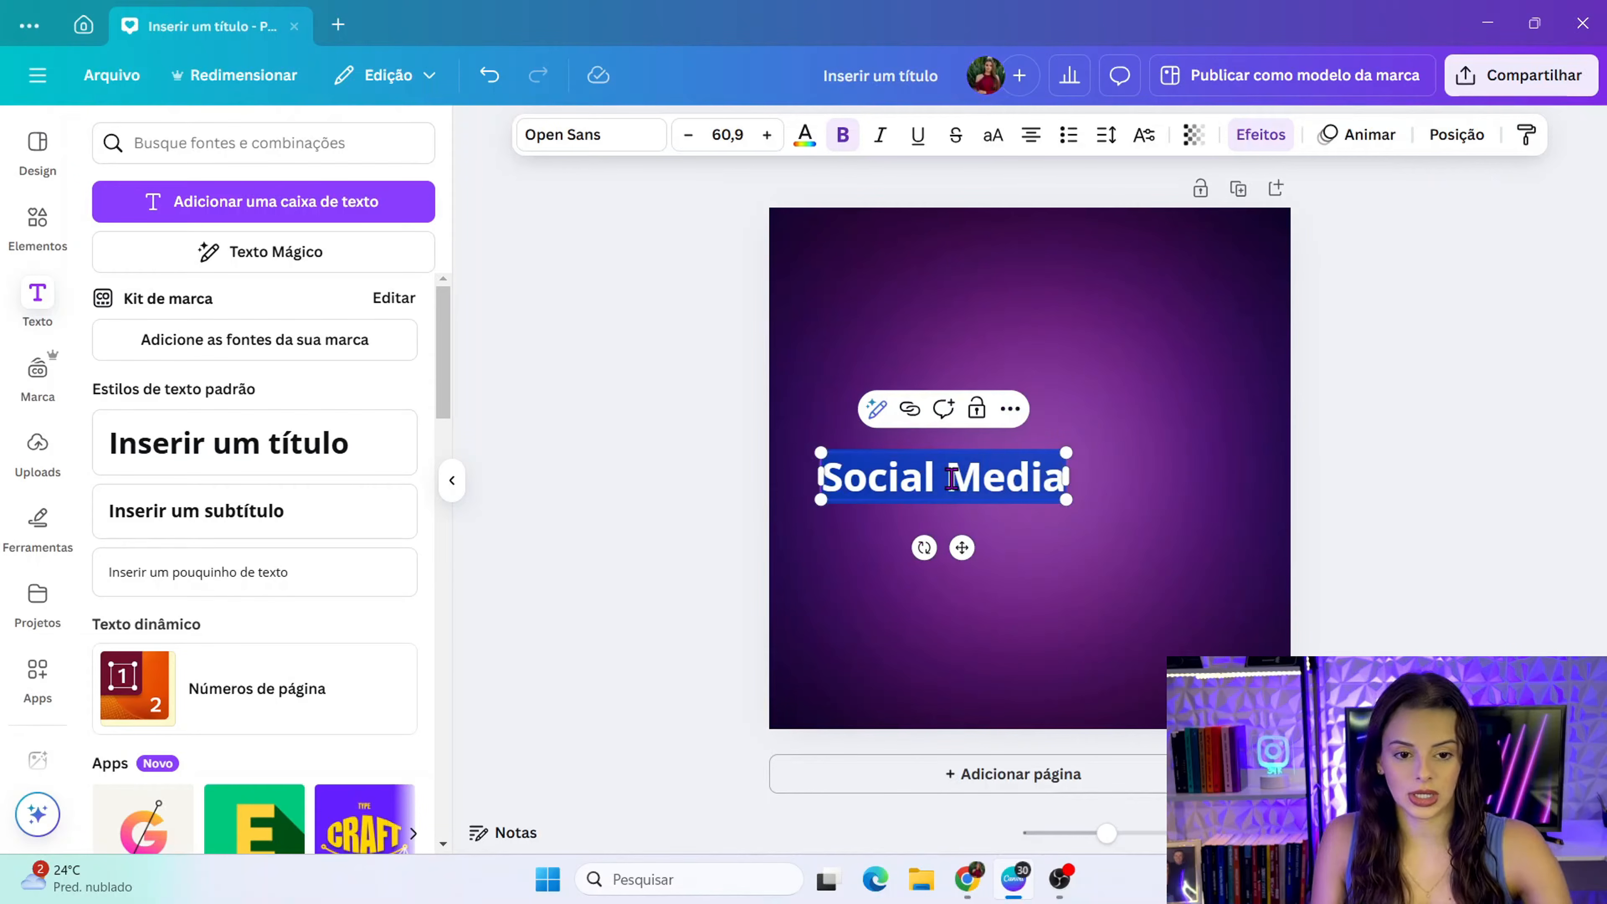
pyautogui.click(993, 135)
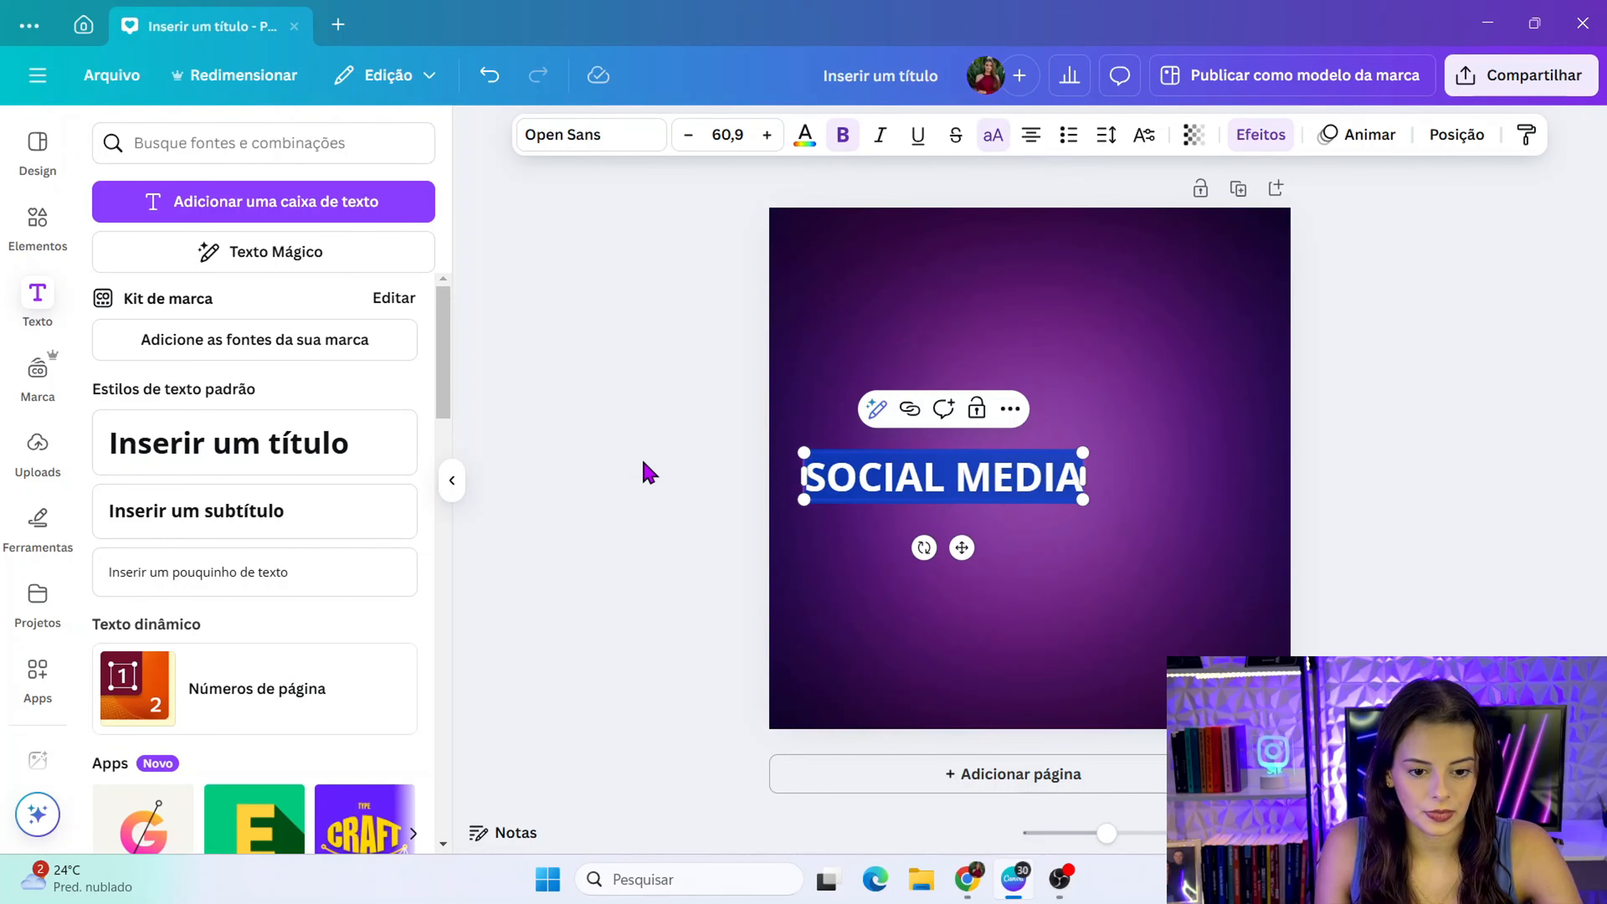
pyautogui.click(649, 474)
# - Set the "SOCIAL MEDIA" title's font to Archivo Black
pyautogui.click(918, 501)
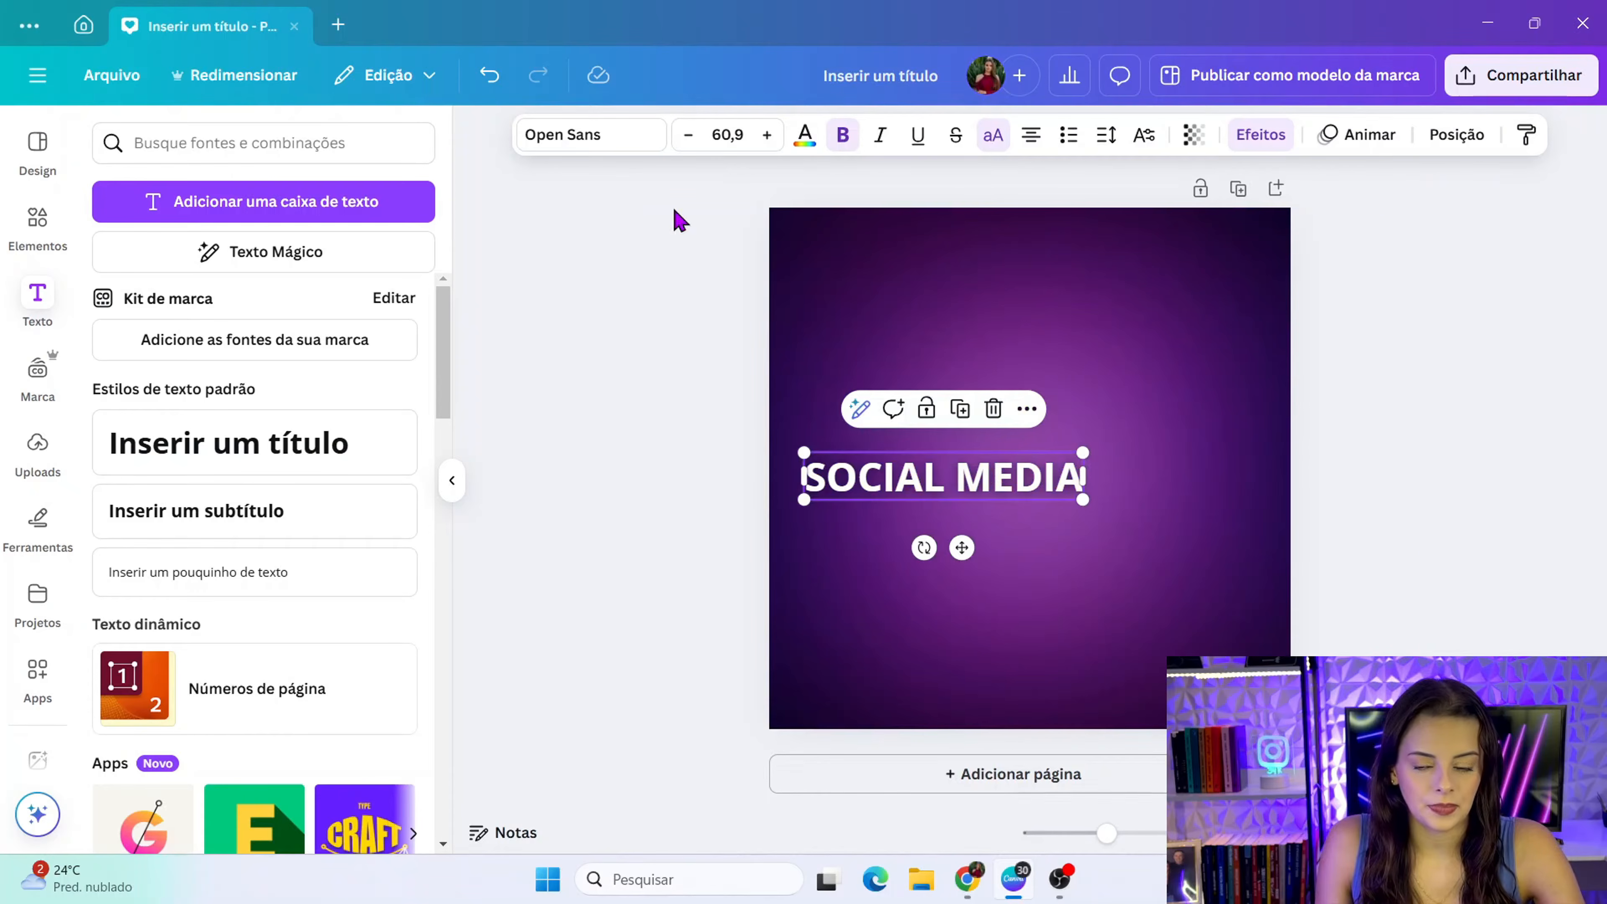
pyautogui.click(546, 152)
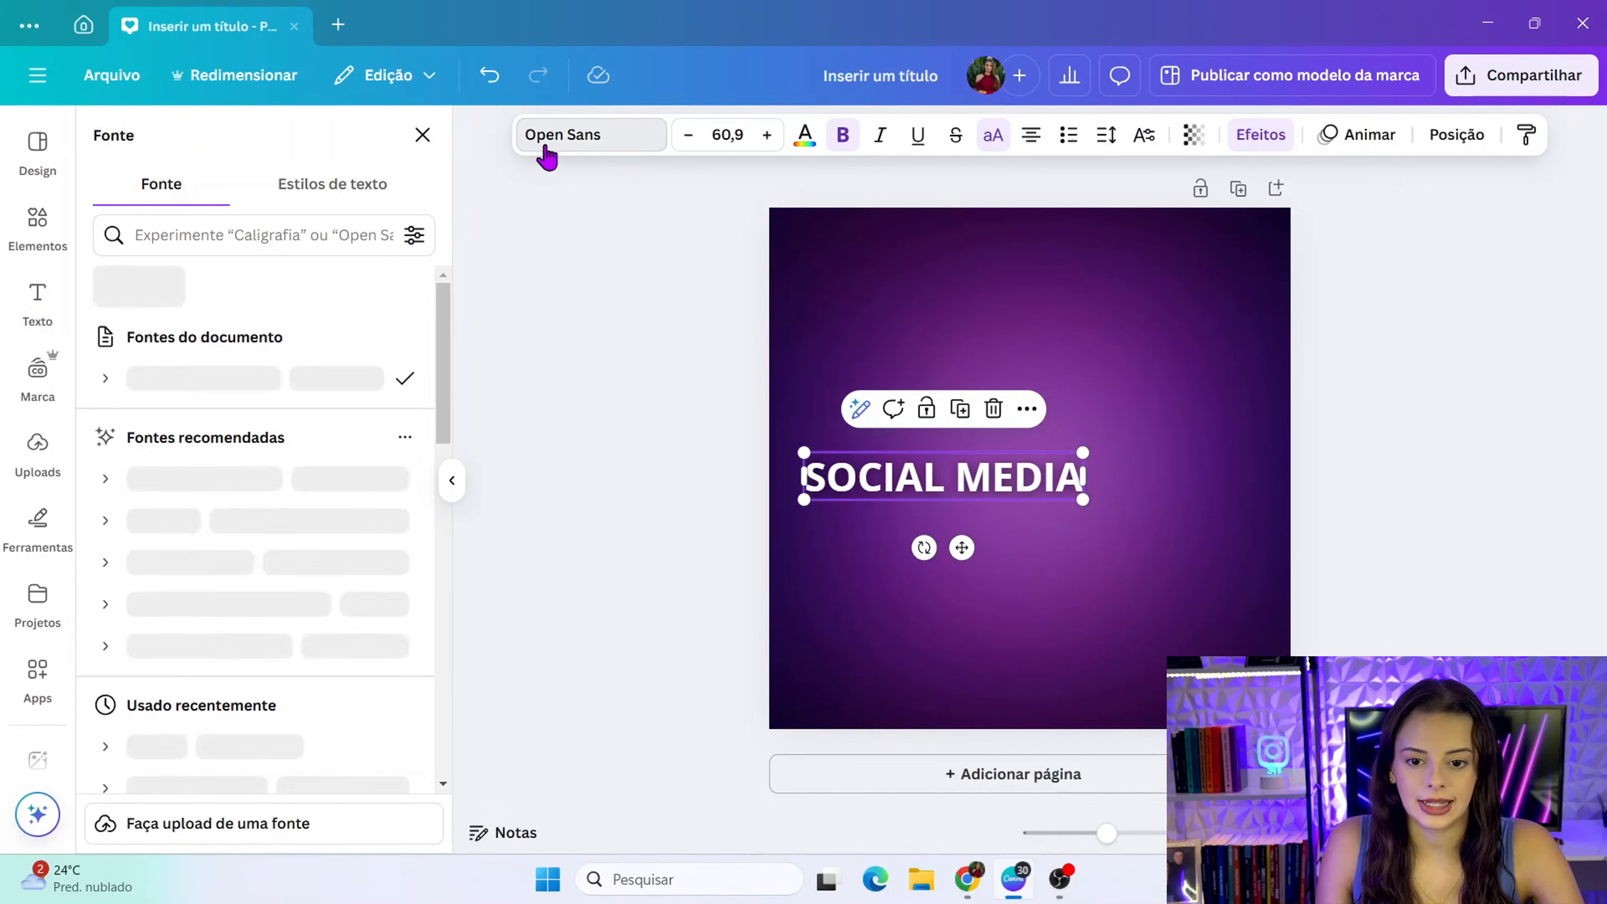
pyautogui.scroll(-10, 276, 682)
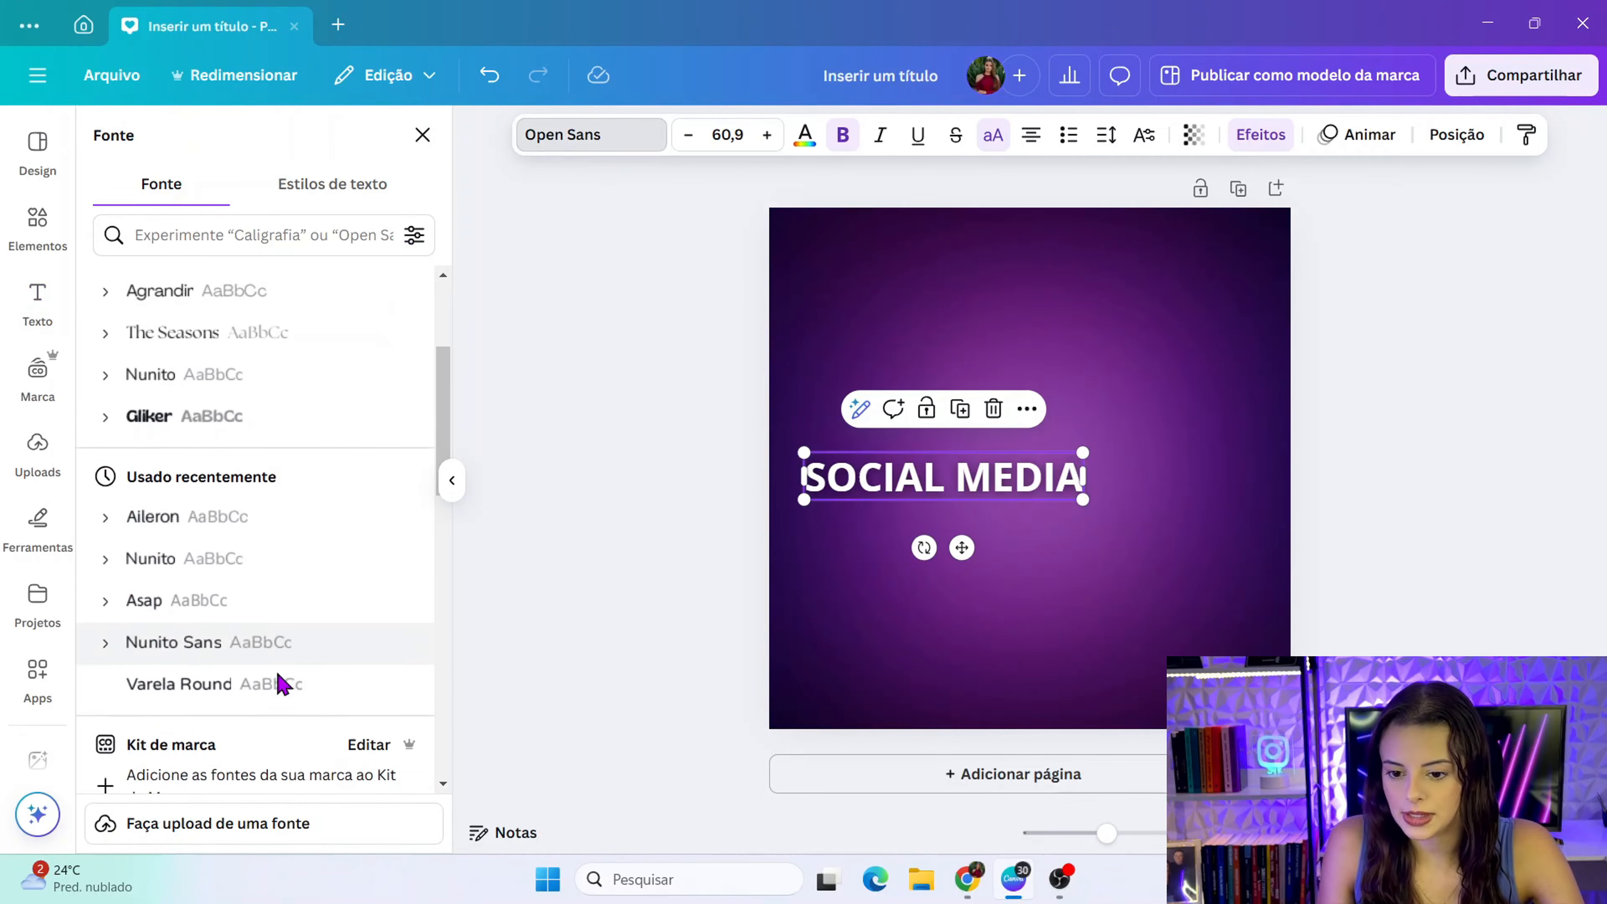
pyautogui.scroll(-2, 230, 570)
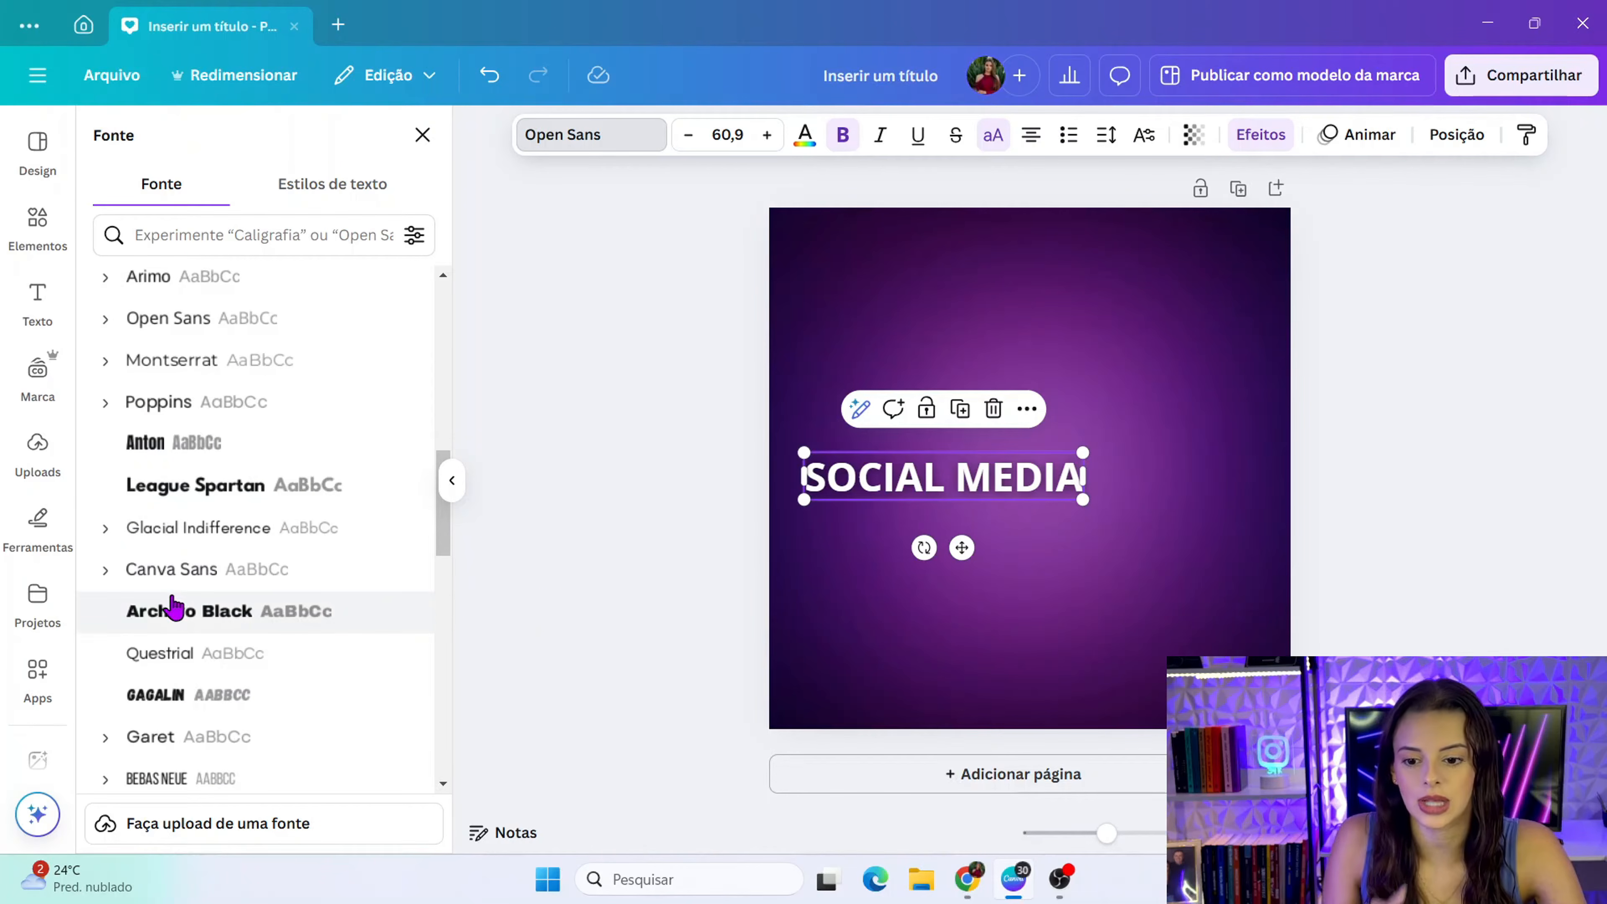
pyautogui.click(179, 627)
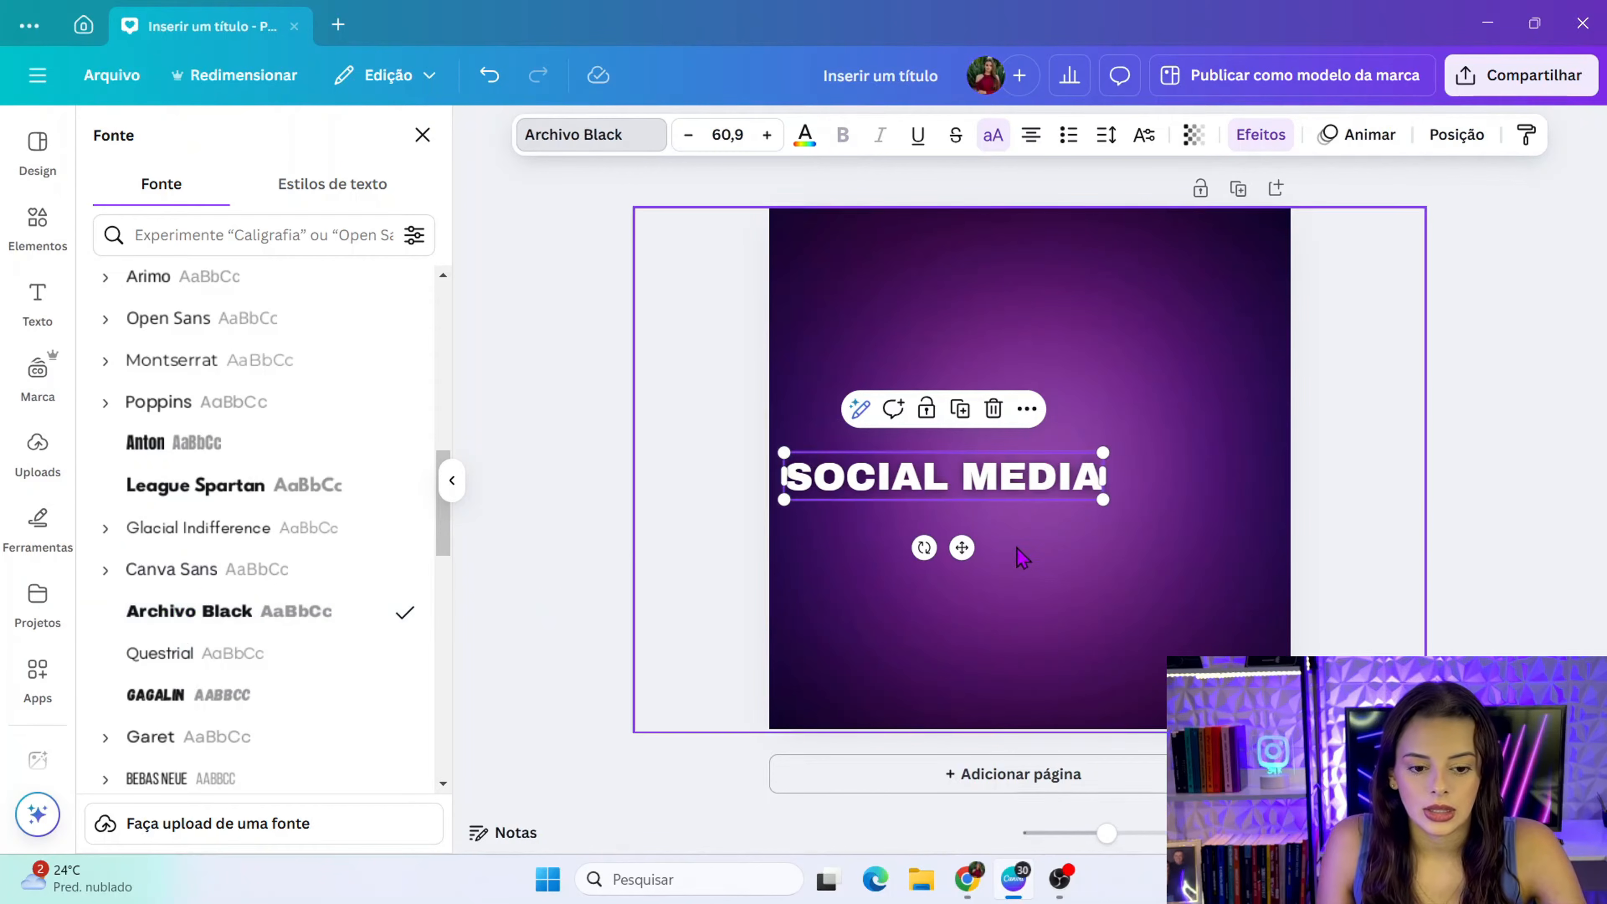
pyautogui.click(572, 412)
pyautogui.click(951, 489)
pyautogui.click(713, 582)
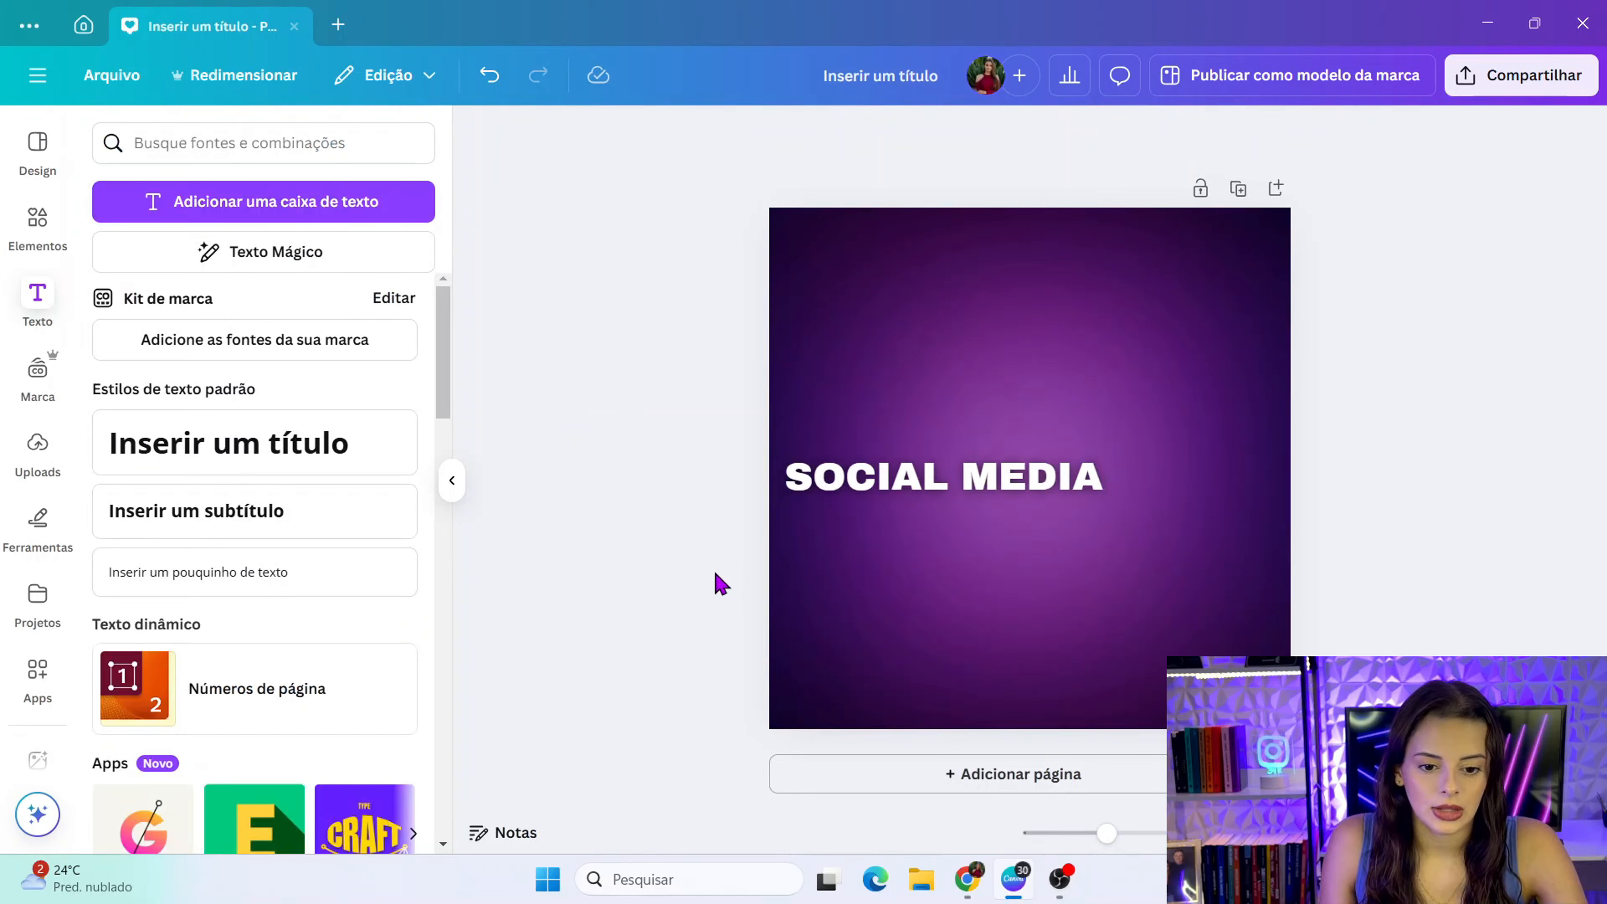
# - Shift the "SOCIAL MEDIA" title slightly and duplicate it twice, spacing the copies down the lower half of the page
pyautogui.moveTo(897, 495); pyautogui.dragTo(982, 576)
pyautogui.click(999, 424)
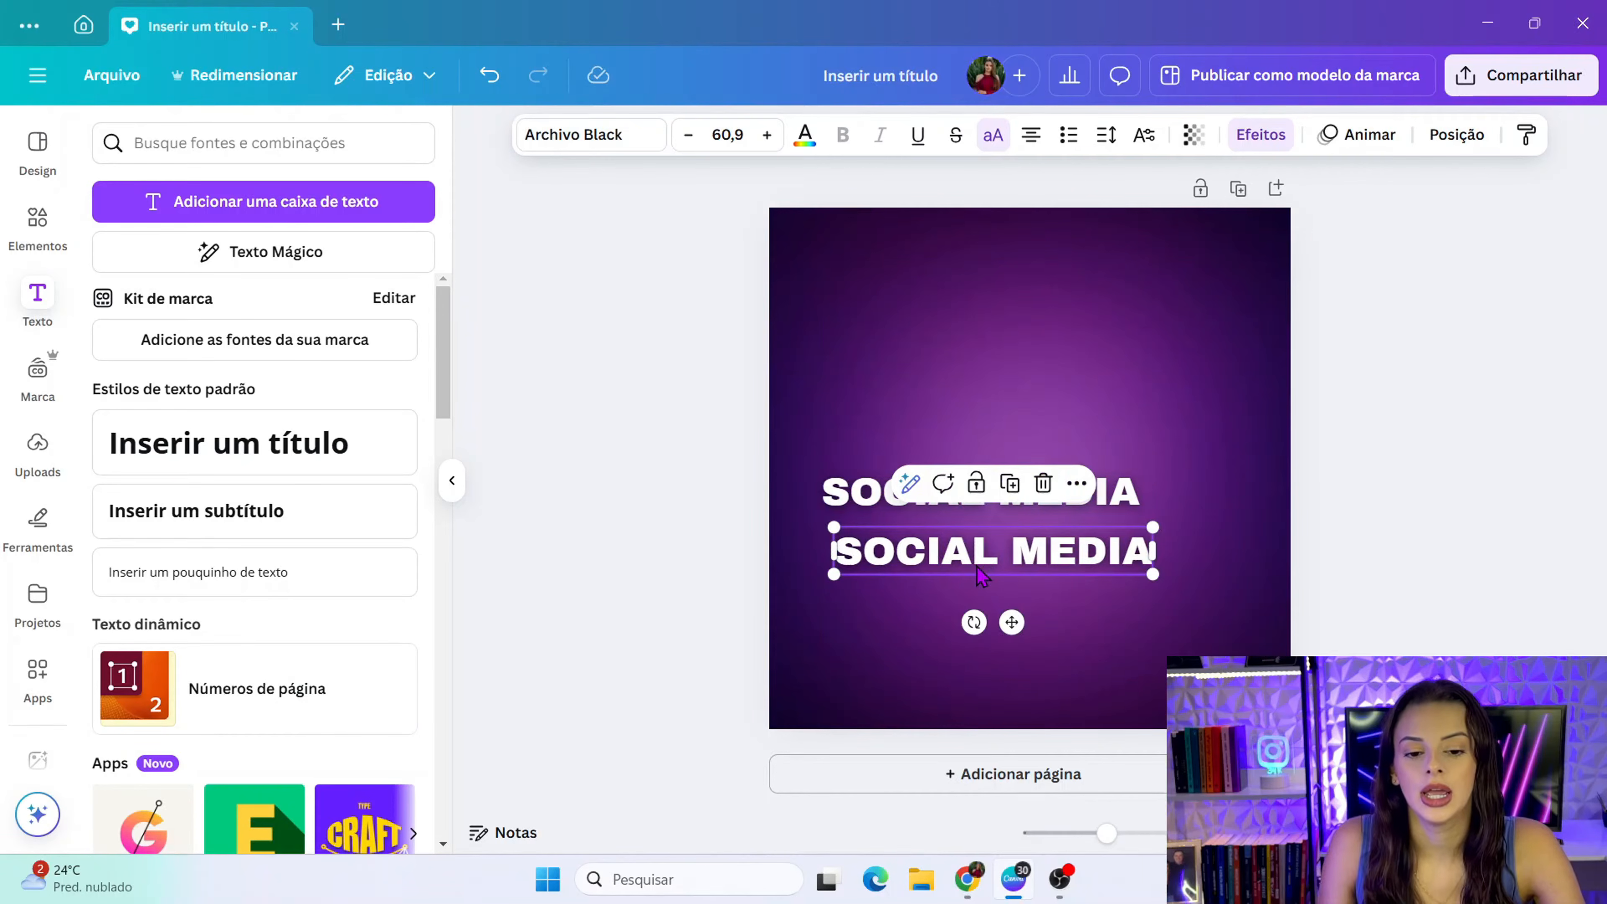
pyautogui.click(649, 576)
pyautogui.click(862, 569)
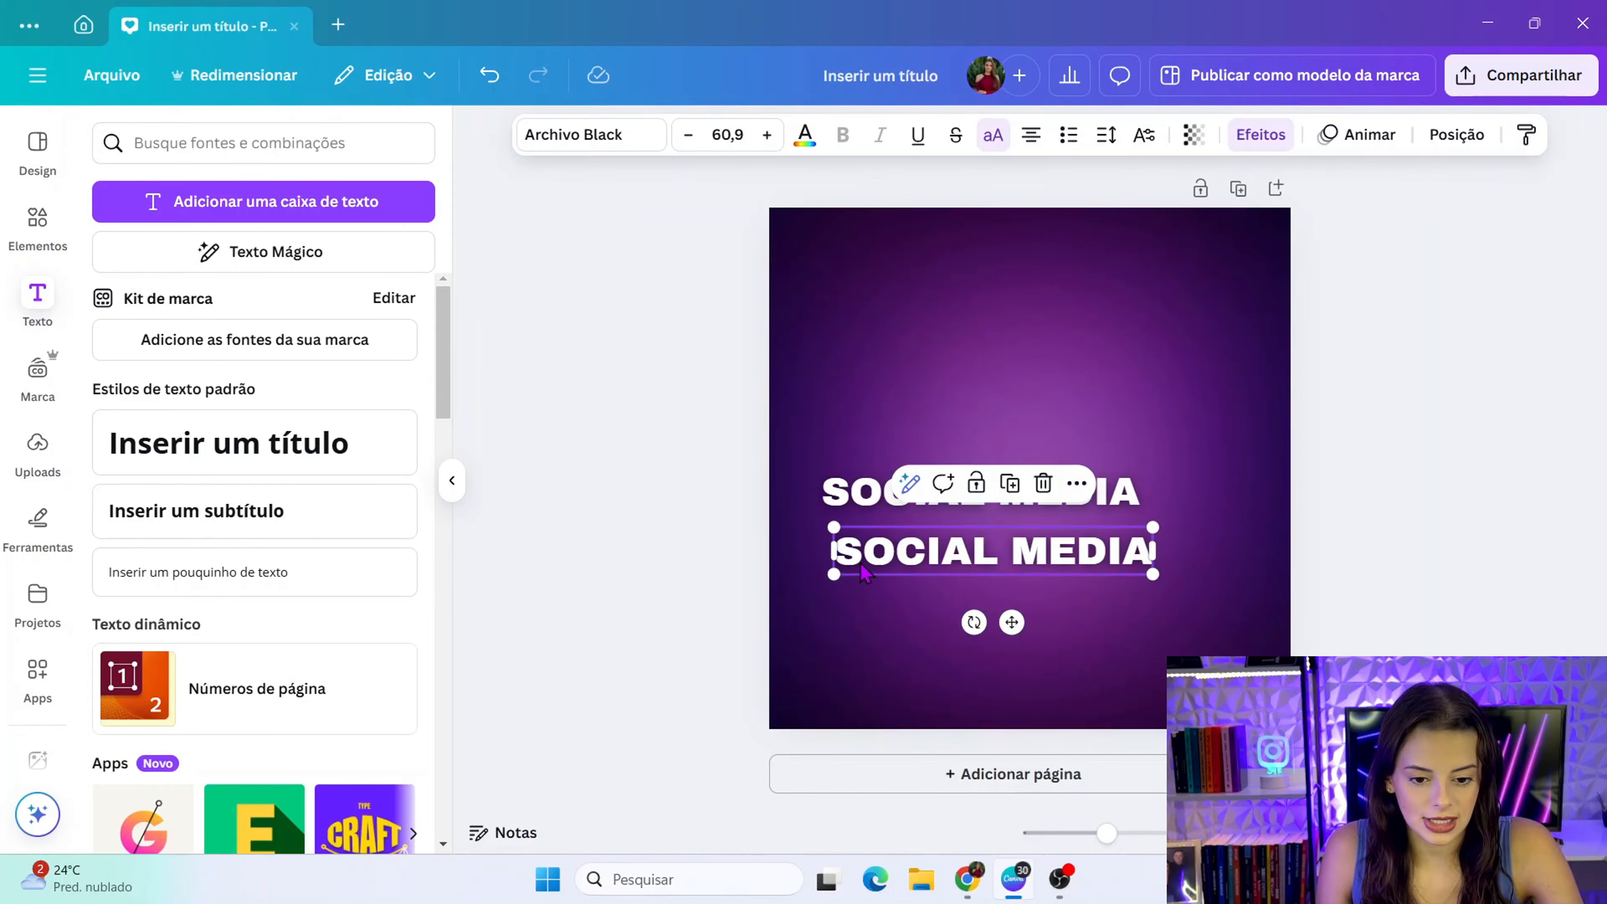
pyautogui.moveTo(883, 573); pyautogui.dragTo(1013, 659)
pyautogui.click(1053, 483)
pyautogui.click(717, 548)
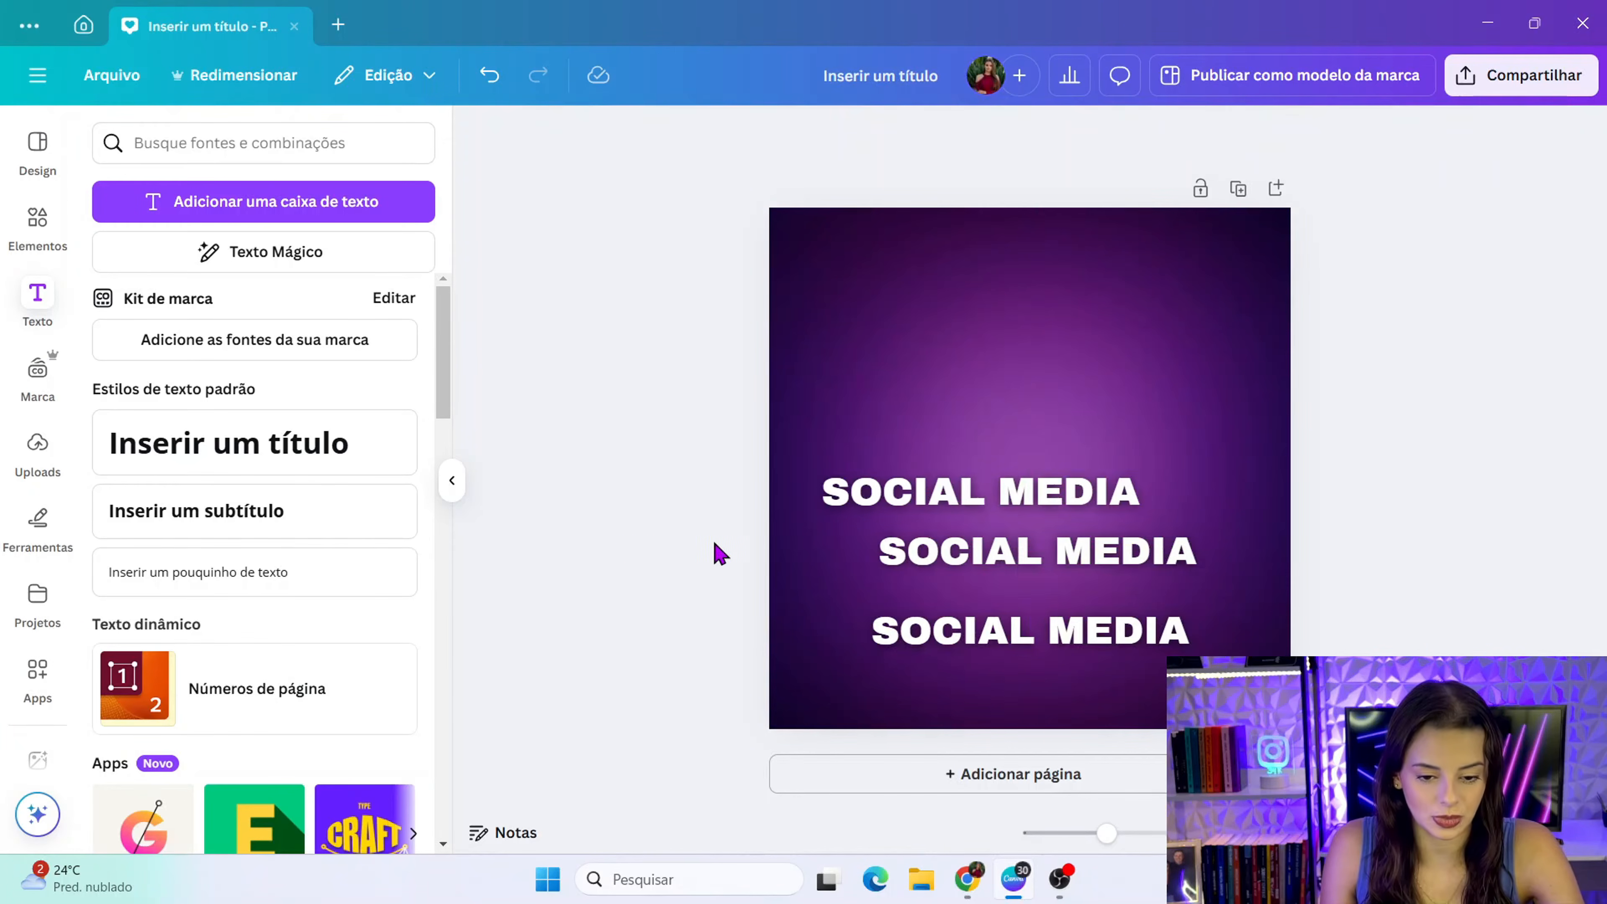
# - Set the topmost "SOCIAL MEDIA" title's text alignment to left and nudge the title slightly upward
pyautogui.click(941, 569)
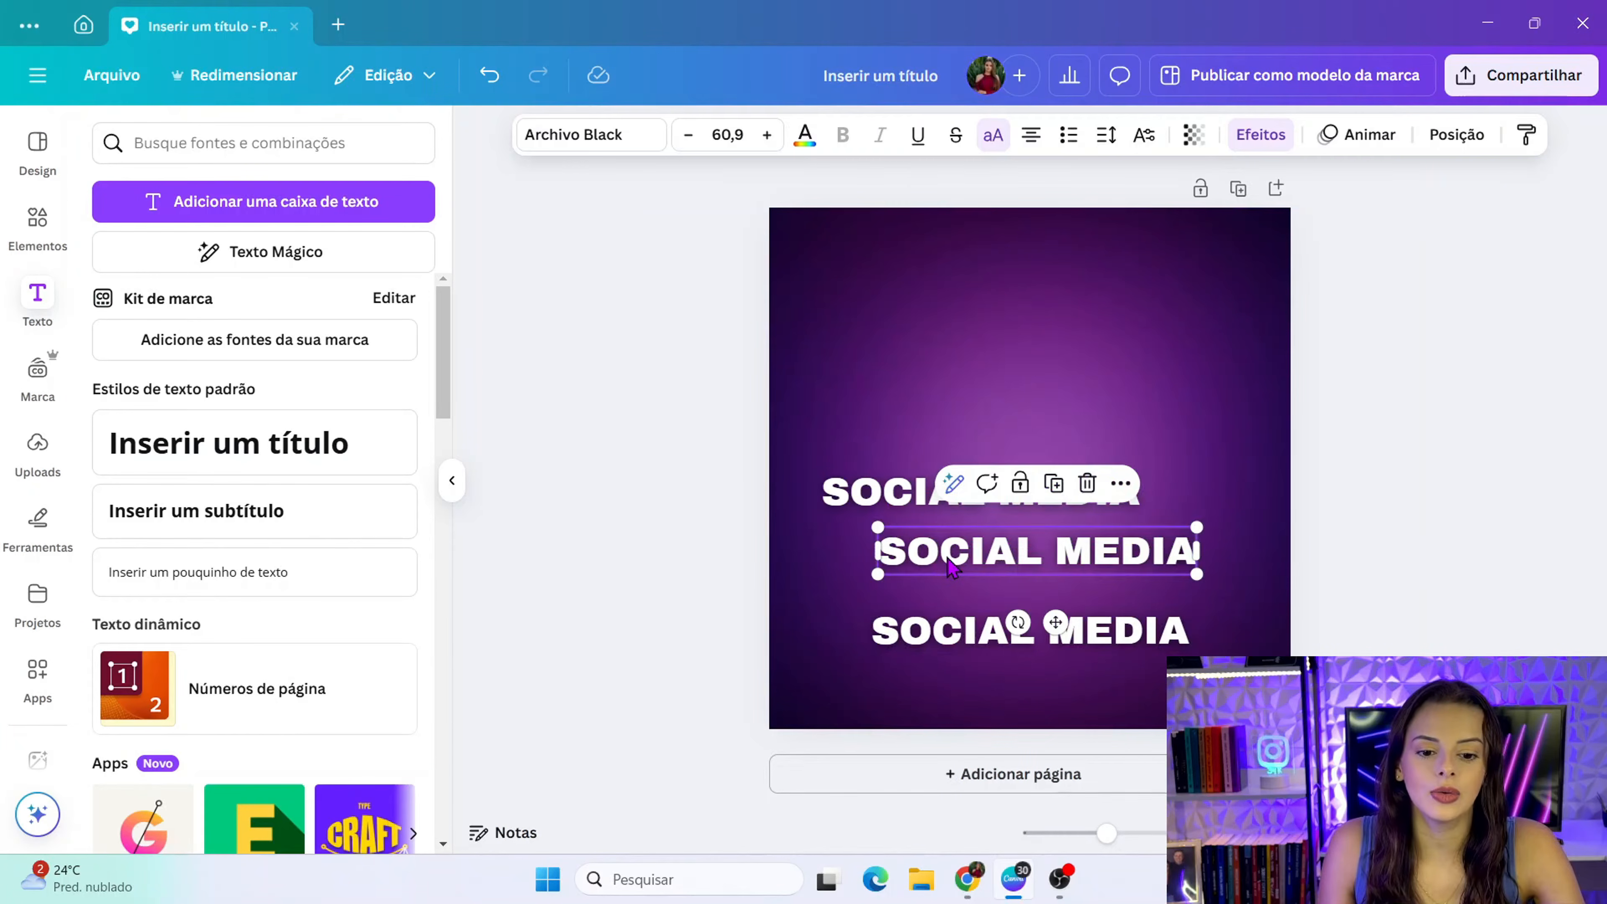
pyautogui.click(877, 488)
pyautogui.moveTo(877, 488)
pyautogui.mouseDown()
pyautogui.moveTo(840, 473)
pyautogui.moveTo(887, 472)
pyautogui.mouseUp()
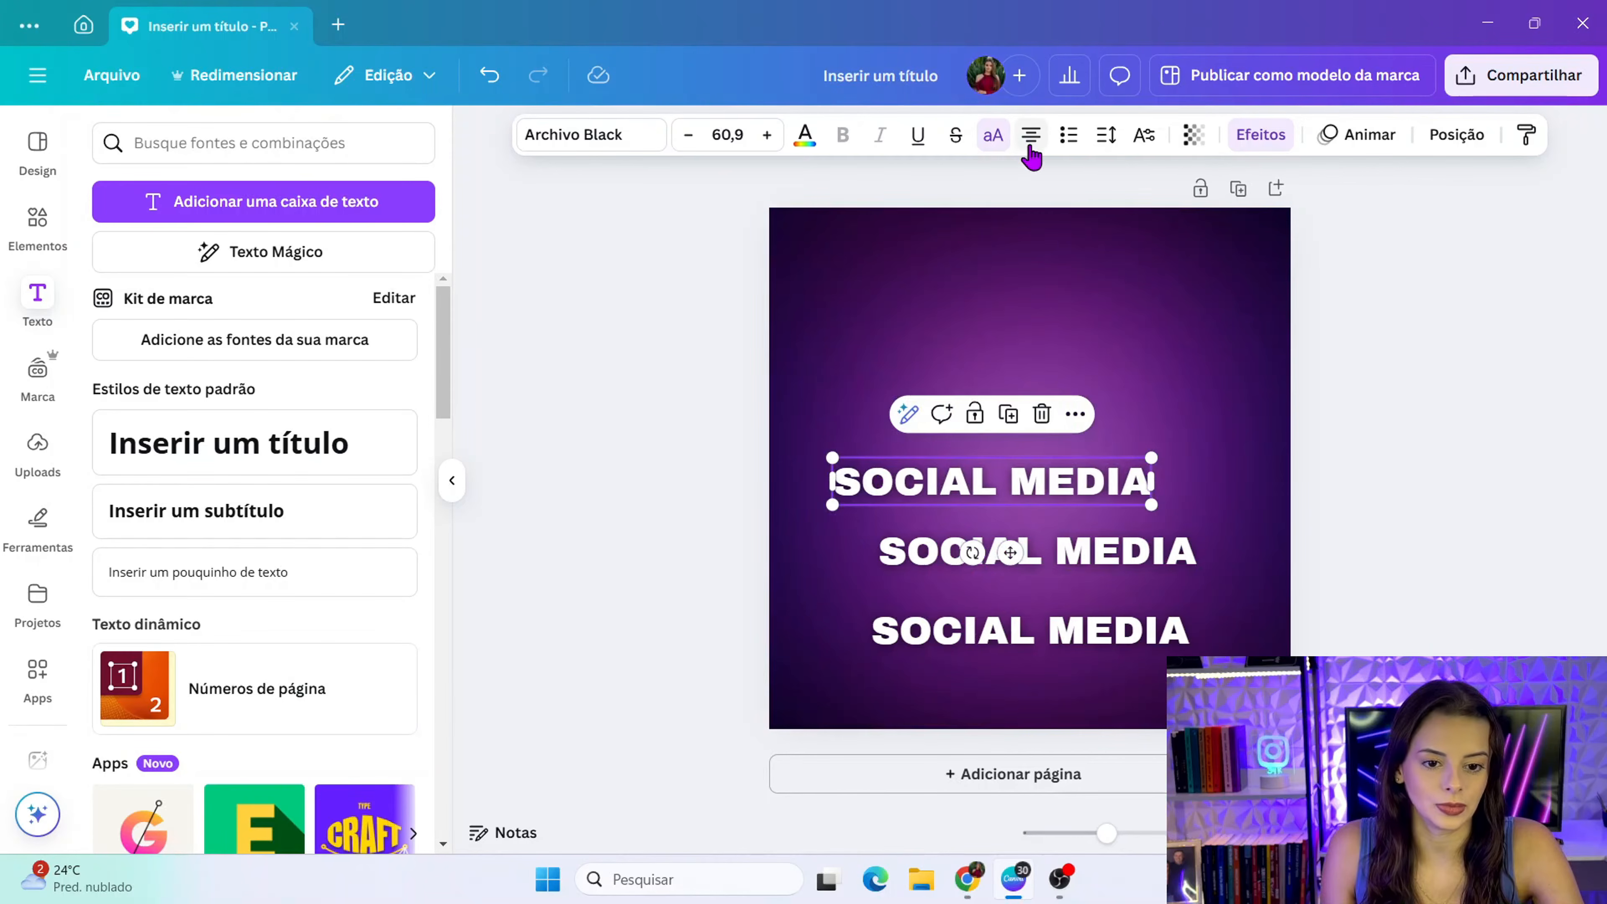
pyautogui.click(1031, 135)
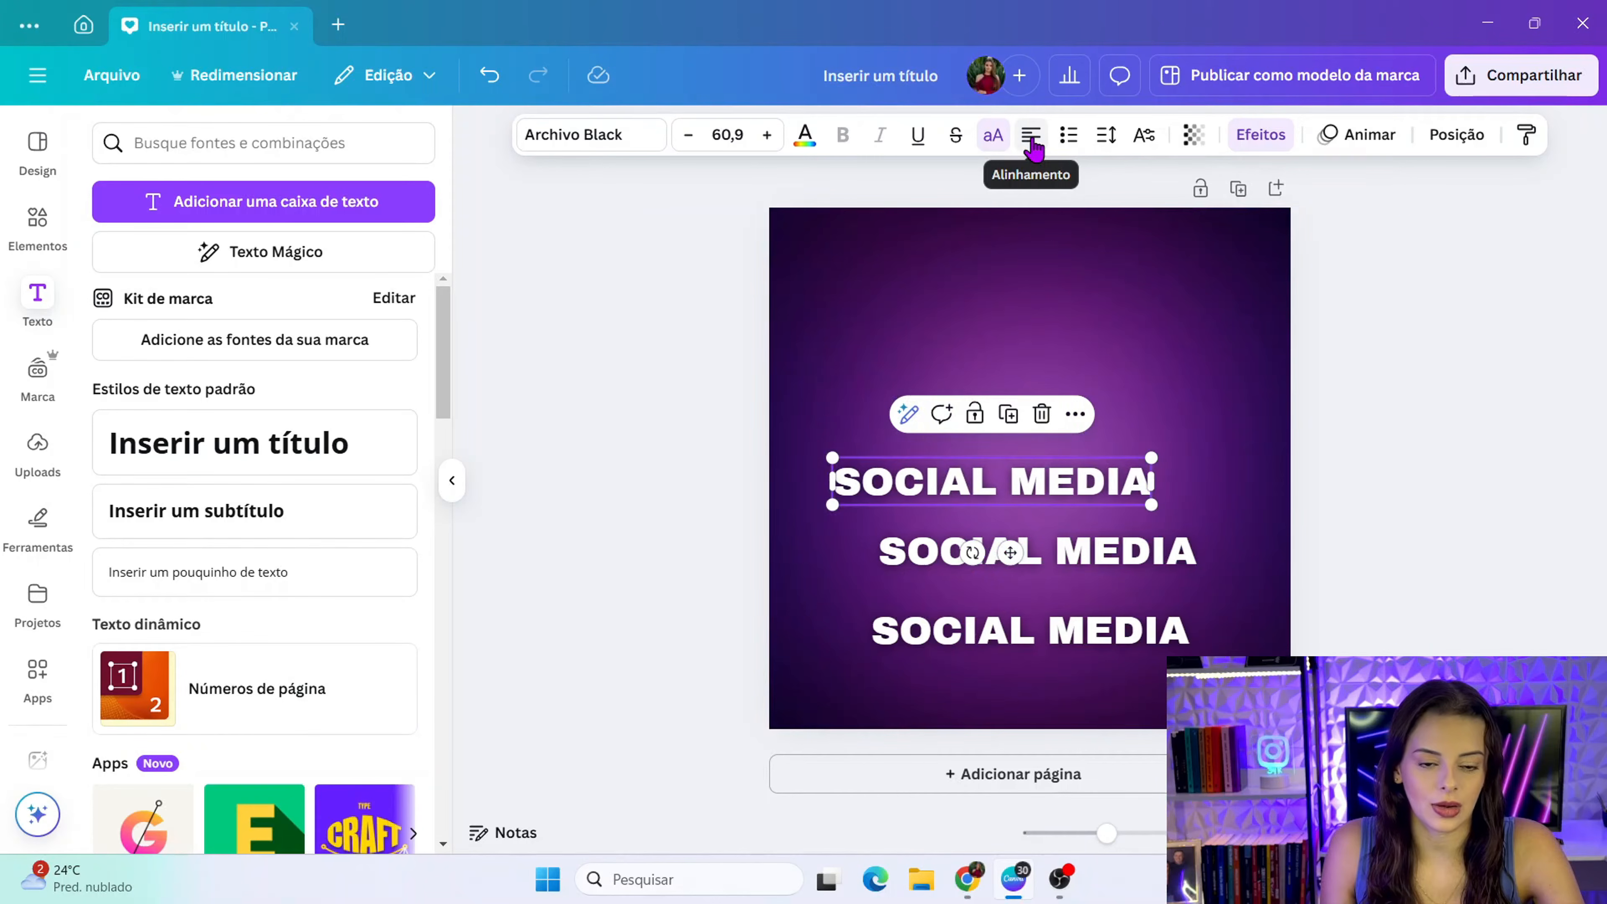
pyautogui.click(700, 387)
pyautogui.click(916, 496)
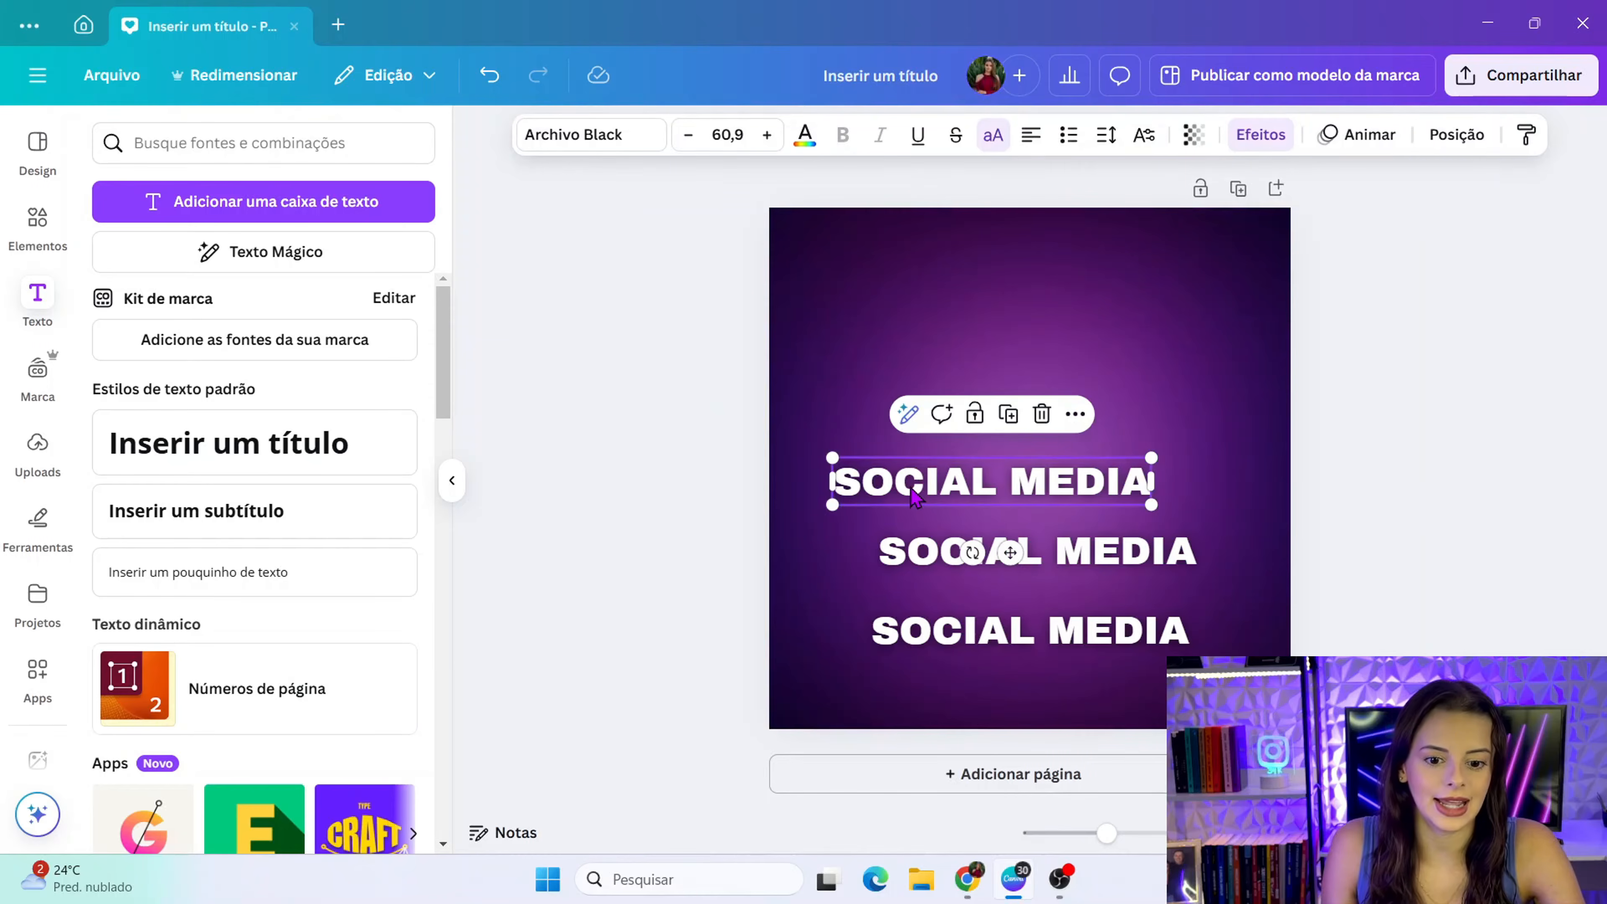
pyautogui.moveTo(916, 497); pyautogui.dragTo(905, 495)
# - Stack the two lower "SOCIAL MEDIA" copies evenly beneath the top title, flush with its left edge
pyautogui.click(907, 582)
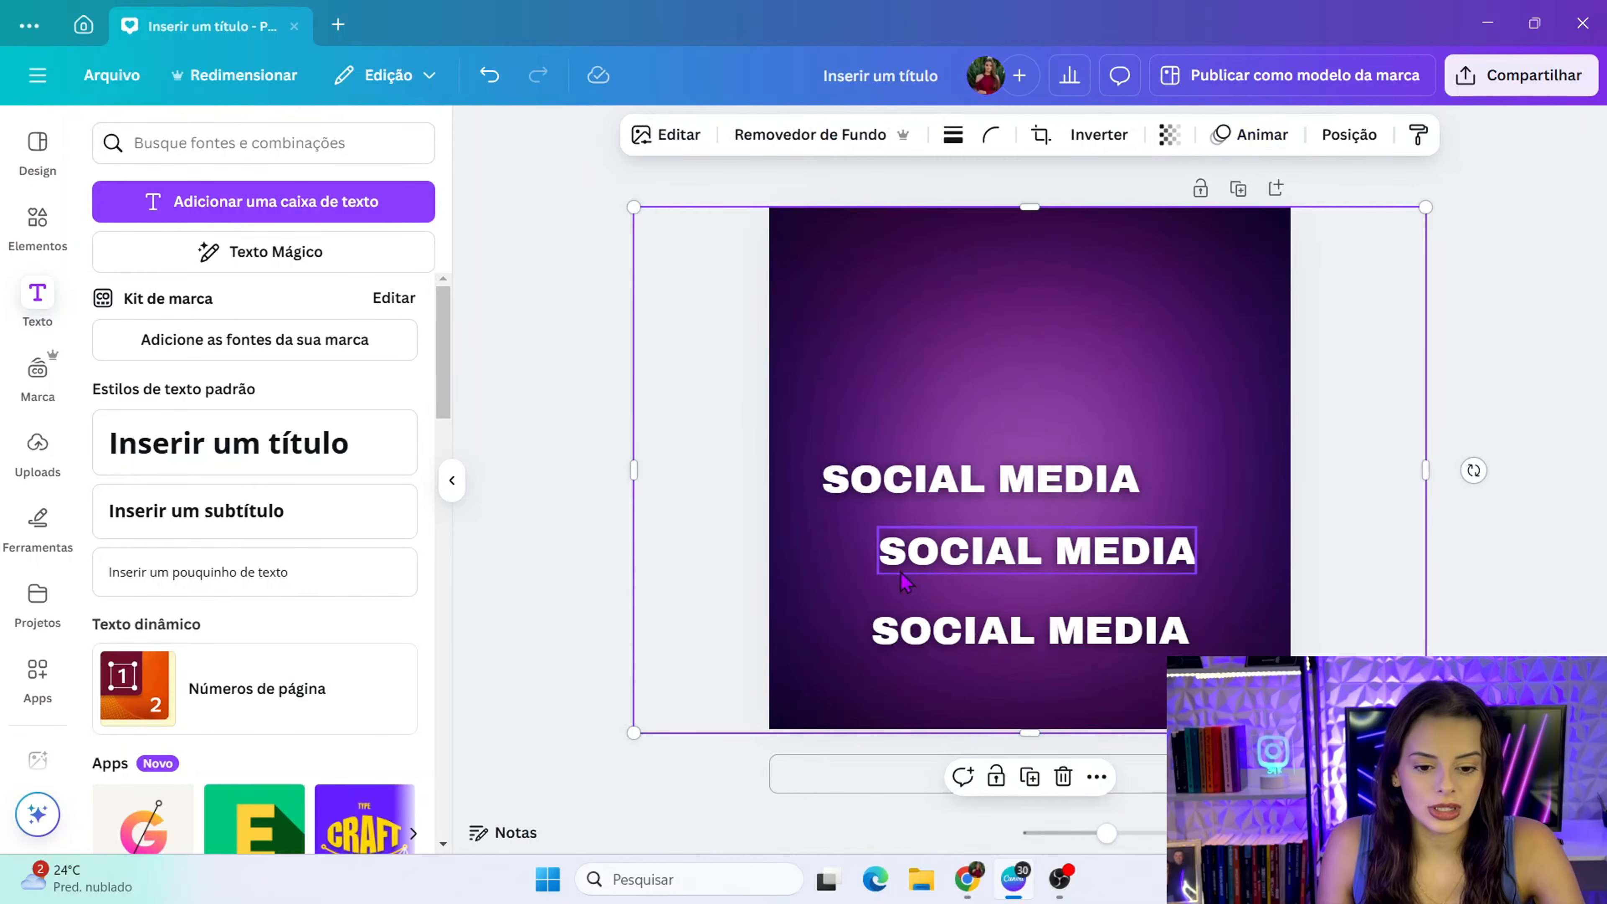
pyautogui.moveTo(903, 574); pyautogui.dragTo(890, 543)
pyautogui.click(911, 632)
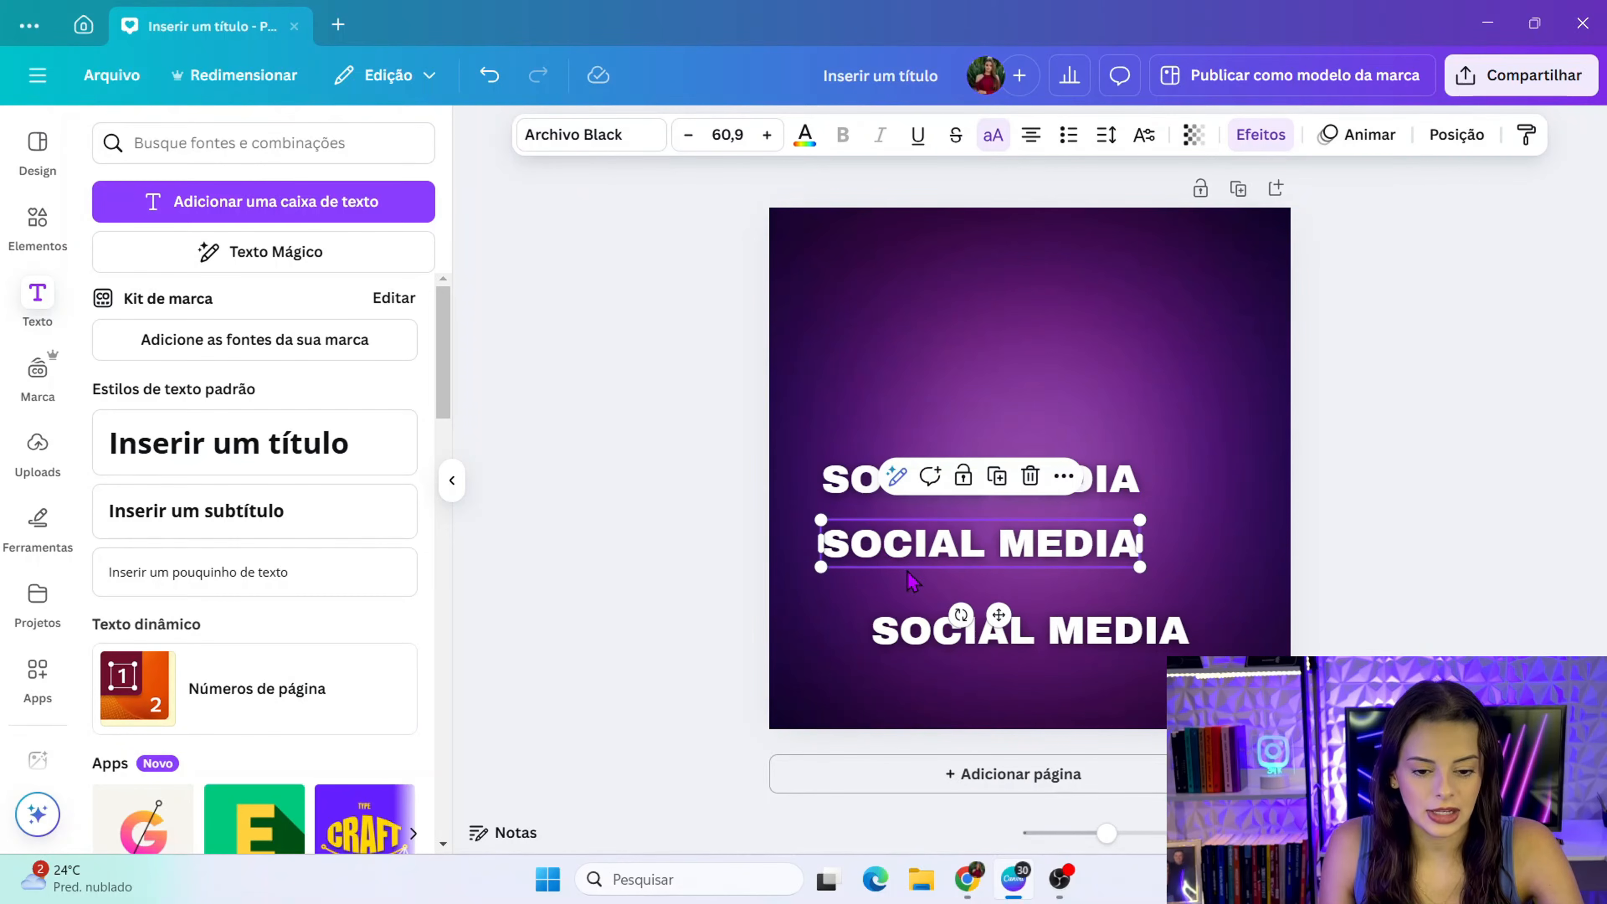
pyautogui.click(856, 476)
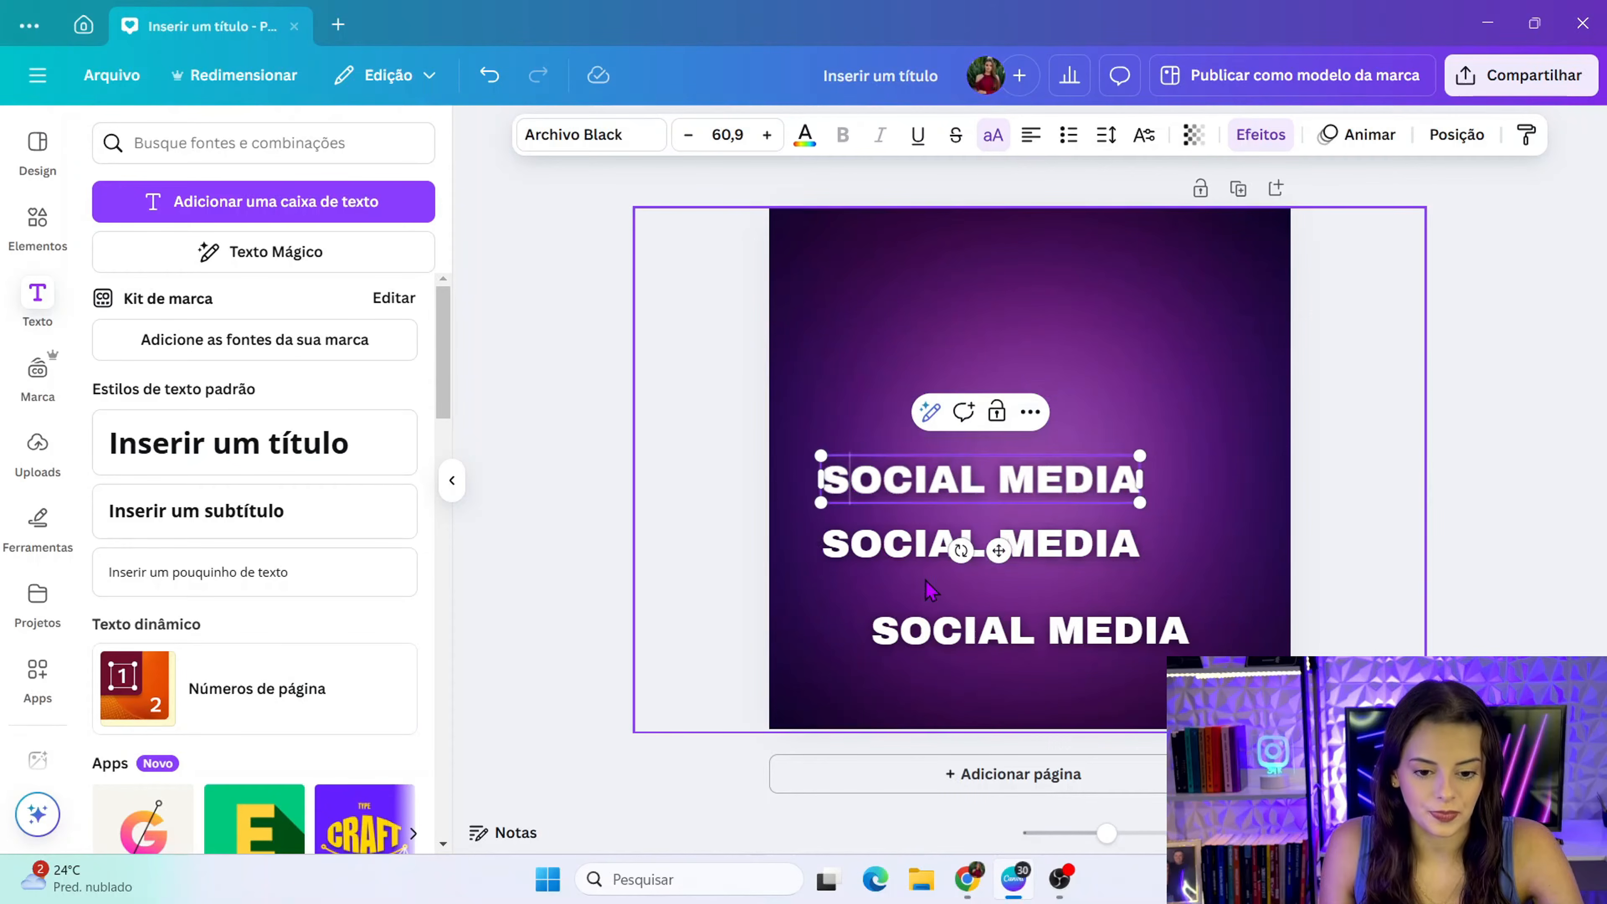
pyautogui.moveTo(921, 646); pyautogui.dragTo(870, 624)
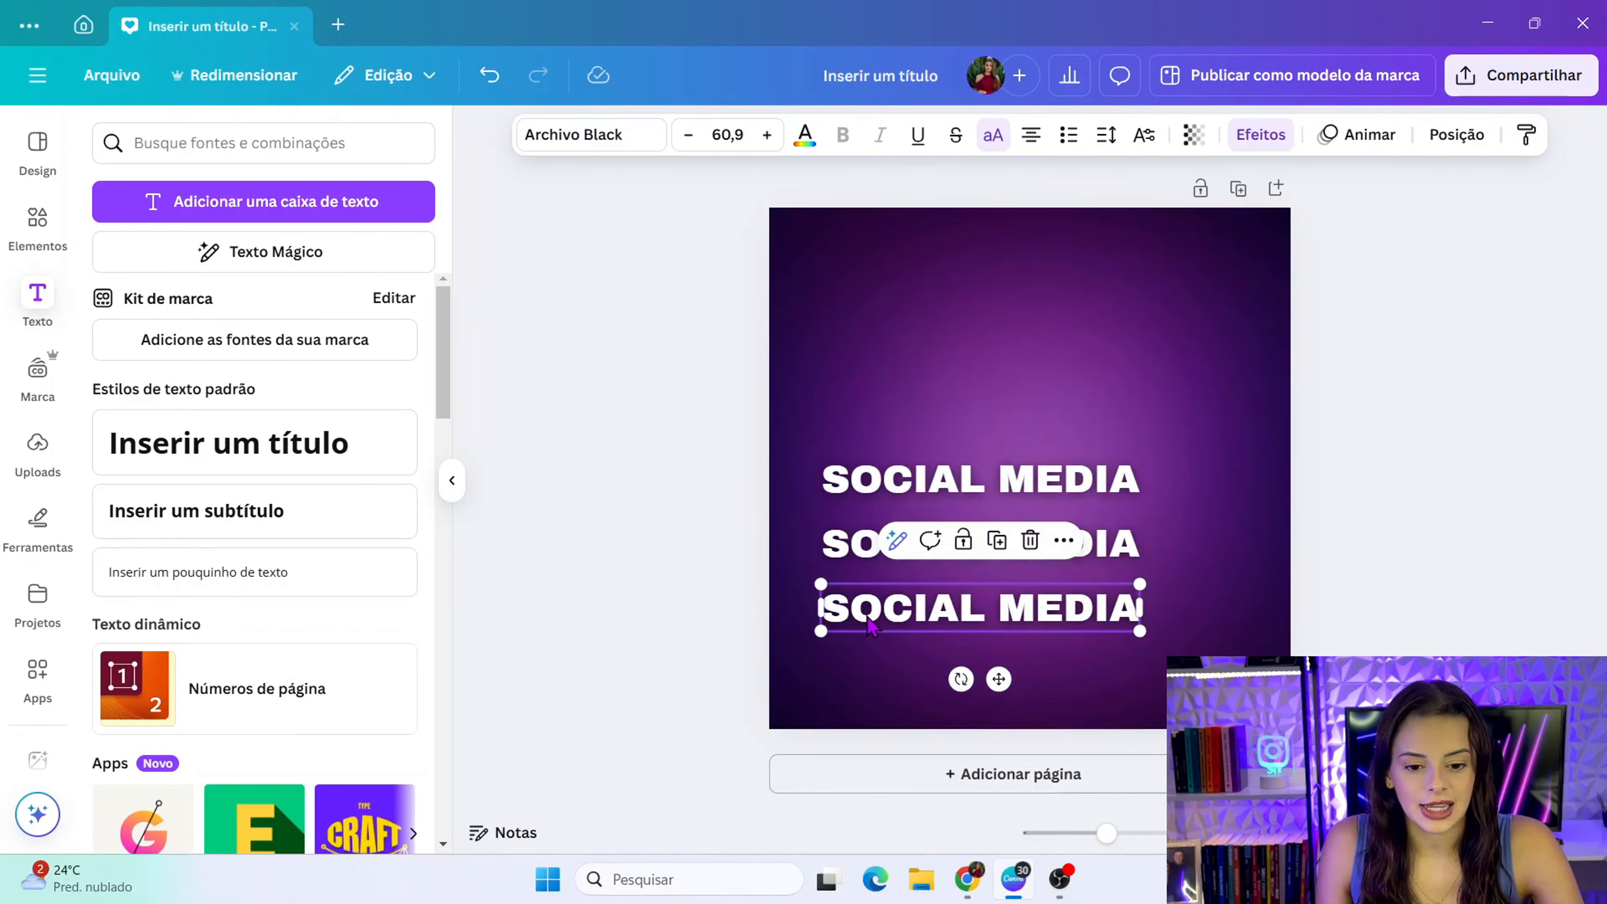
# - Raise the top title away from the copies and switch its text alignment through centered and right to justified
pyautogui.click(858, 500)
pyautogui.moveTo(858, 500); pyautogui.dragTo(894, 426)
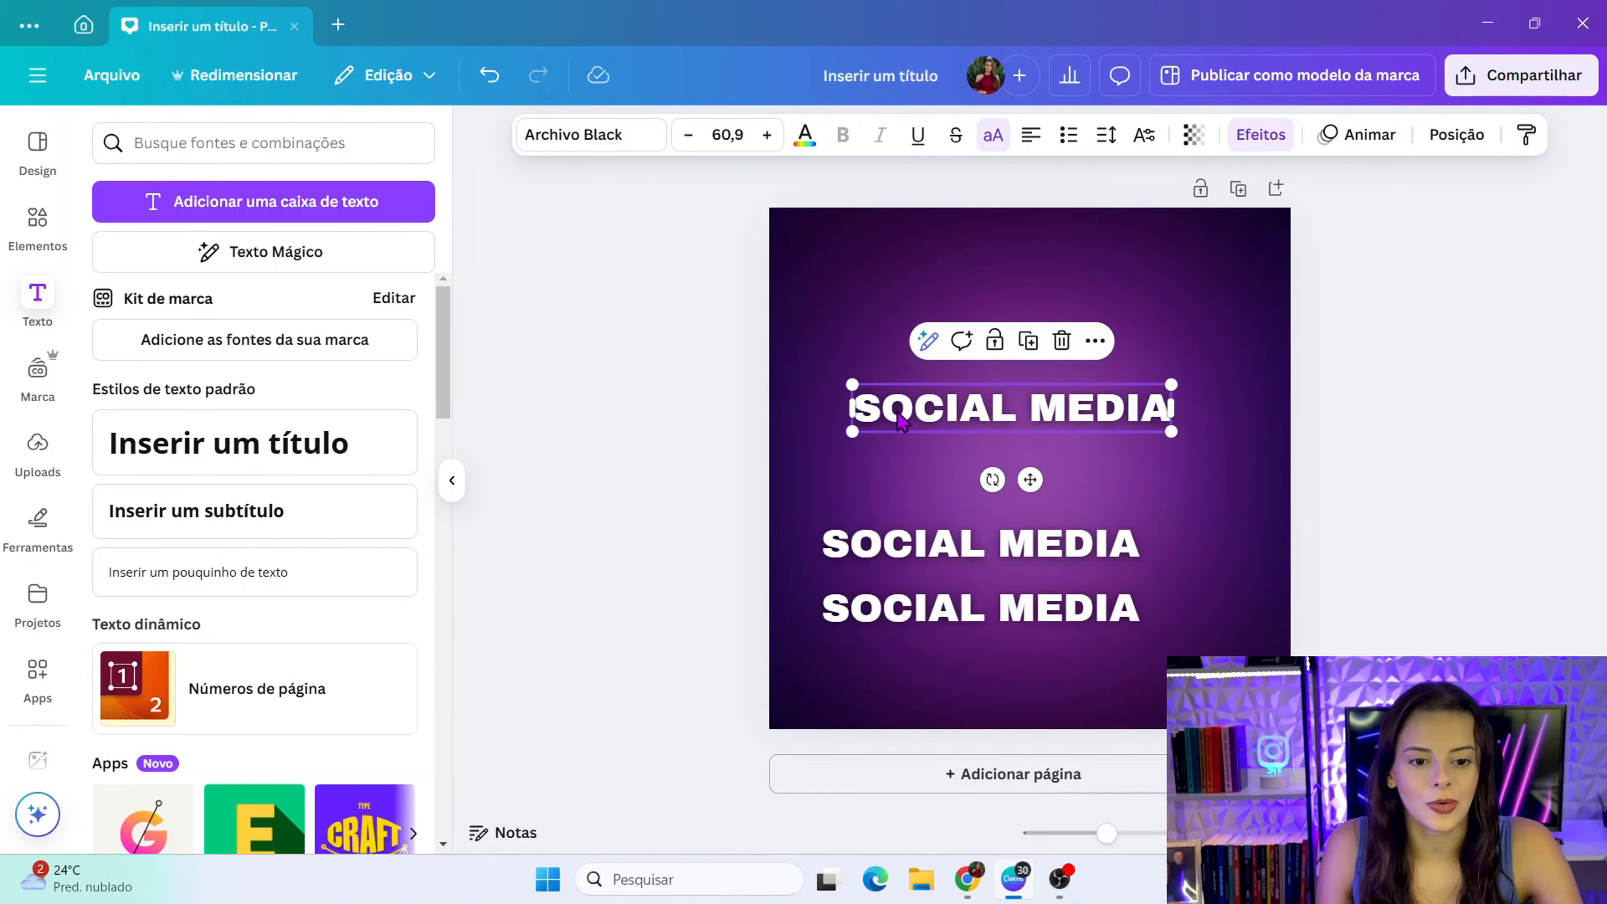
pyautogui.click(1029, 142)
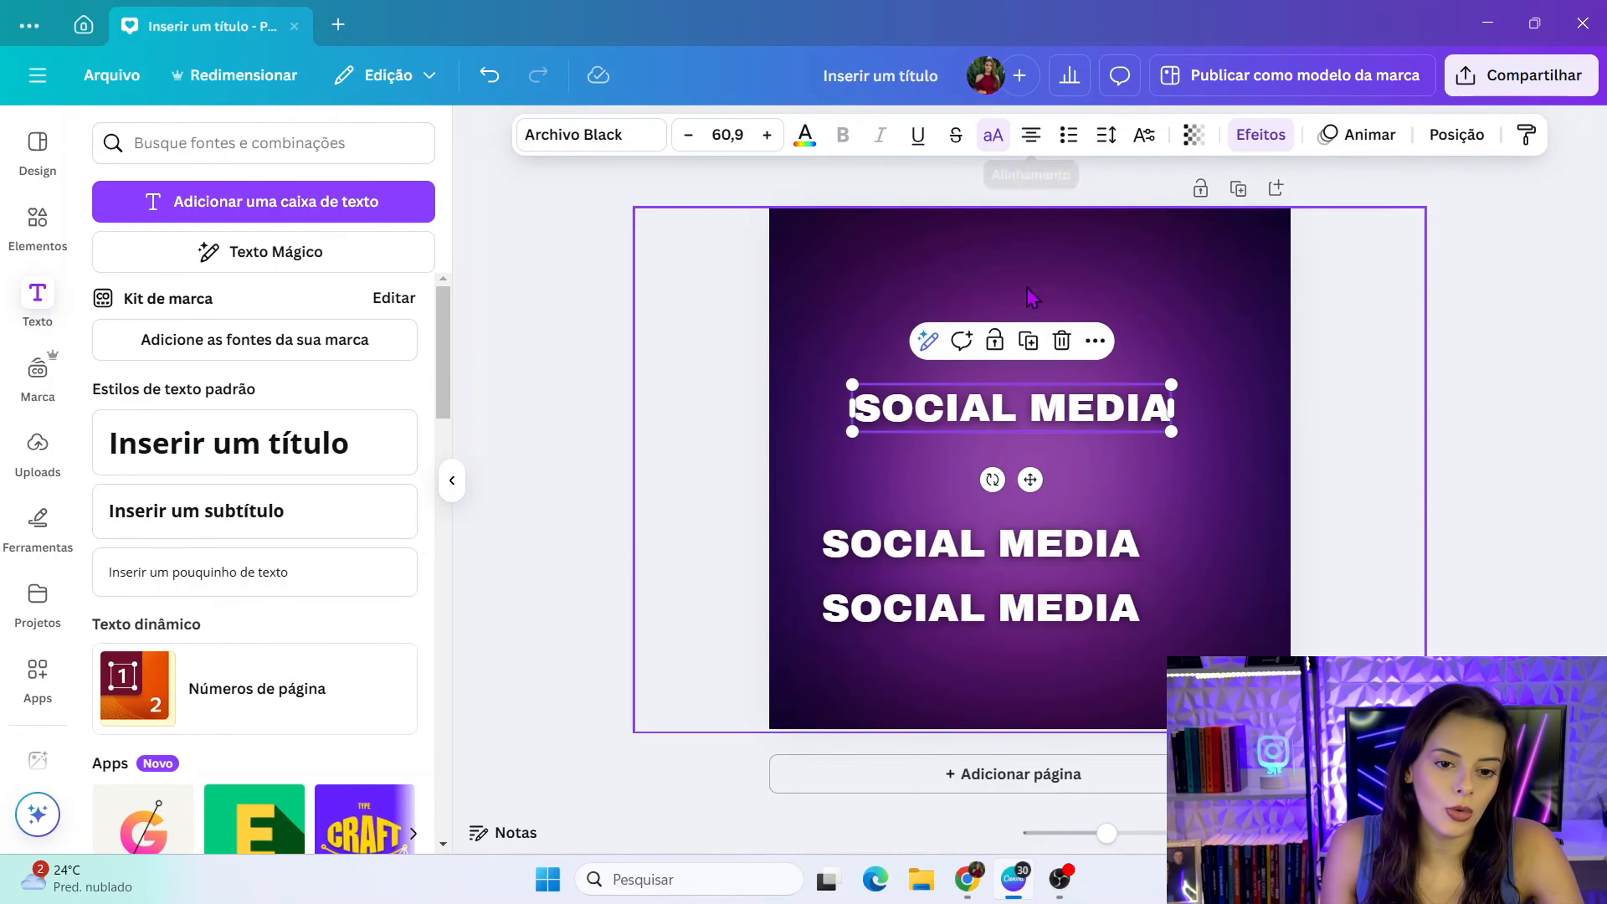
pyautogui.moveTo(991, 413)
pyautogui.mouseDown()
pyautogui.moveTo(1019, 405)
pyautogui.moveTo(971, 410)
pyautogui.mouseUp()
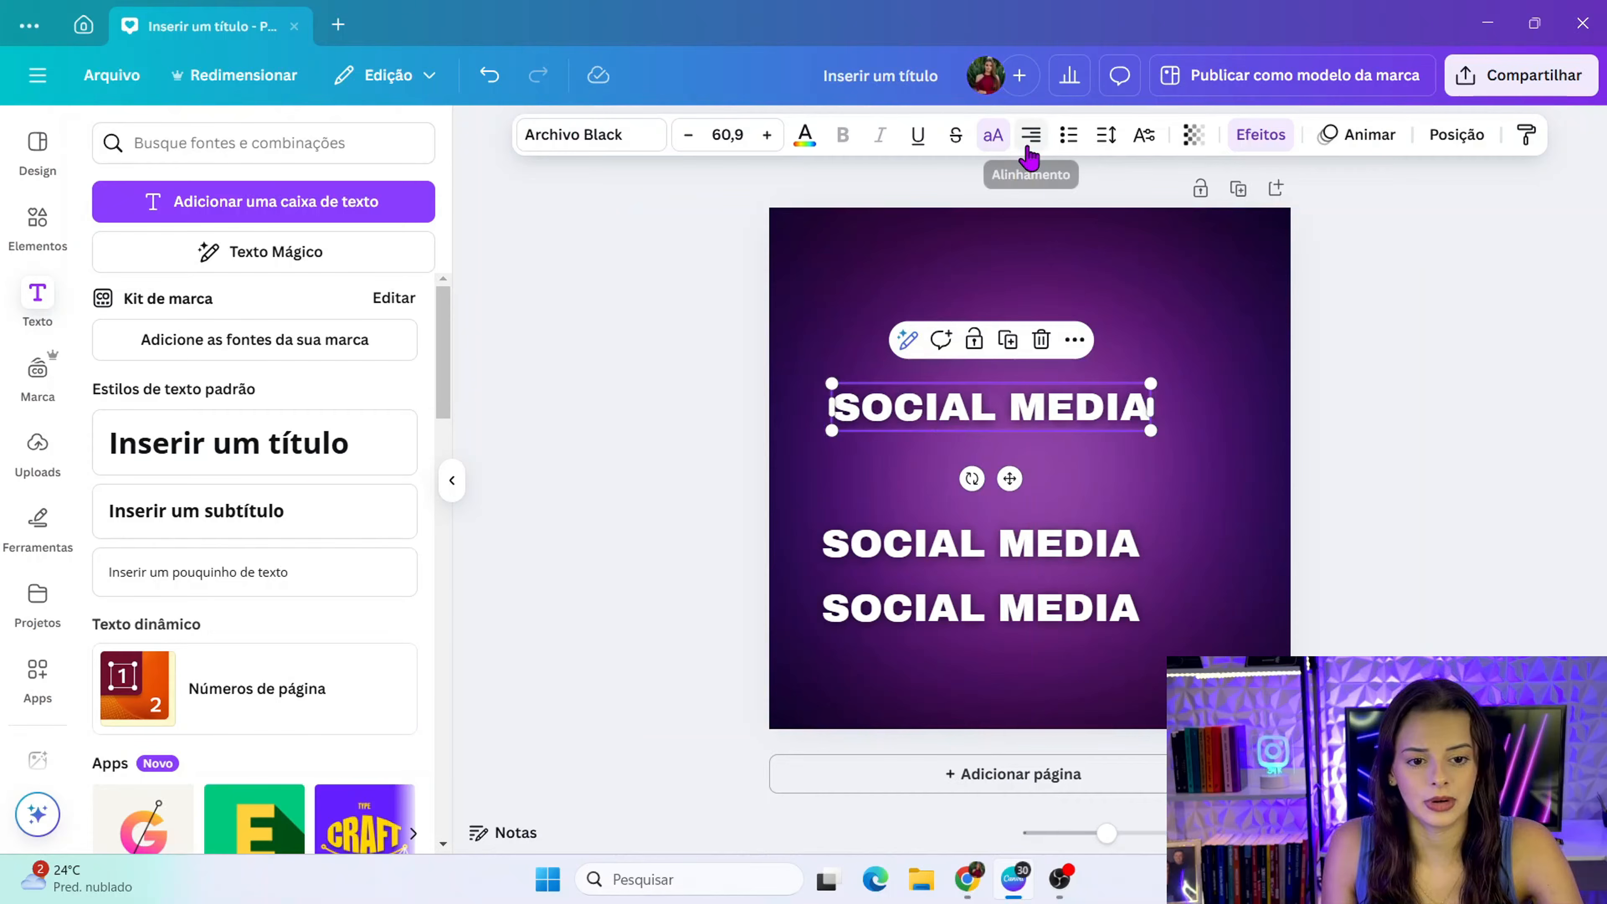
pyautogui.click(1029, 149)
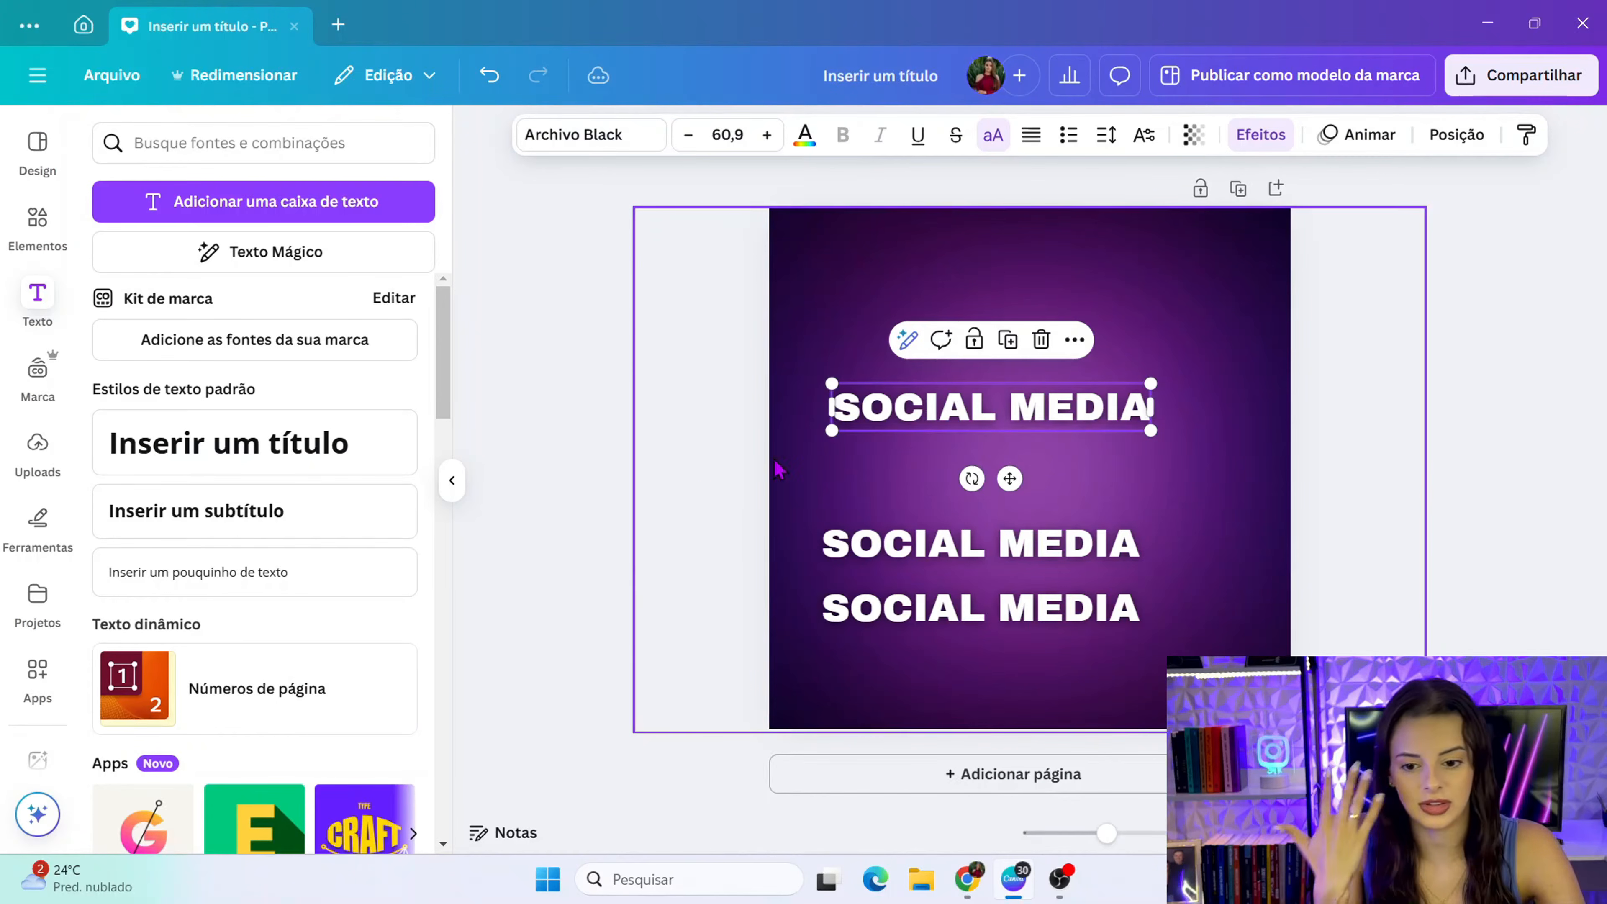
pyautogui.click(930, 494)
# - Delete the two lower "SOCIAL MEDIA" copies and move the remaining title down to just above the page center
pyautogui.click(949, 554)
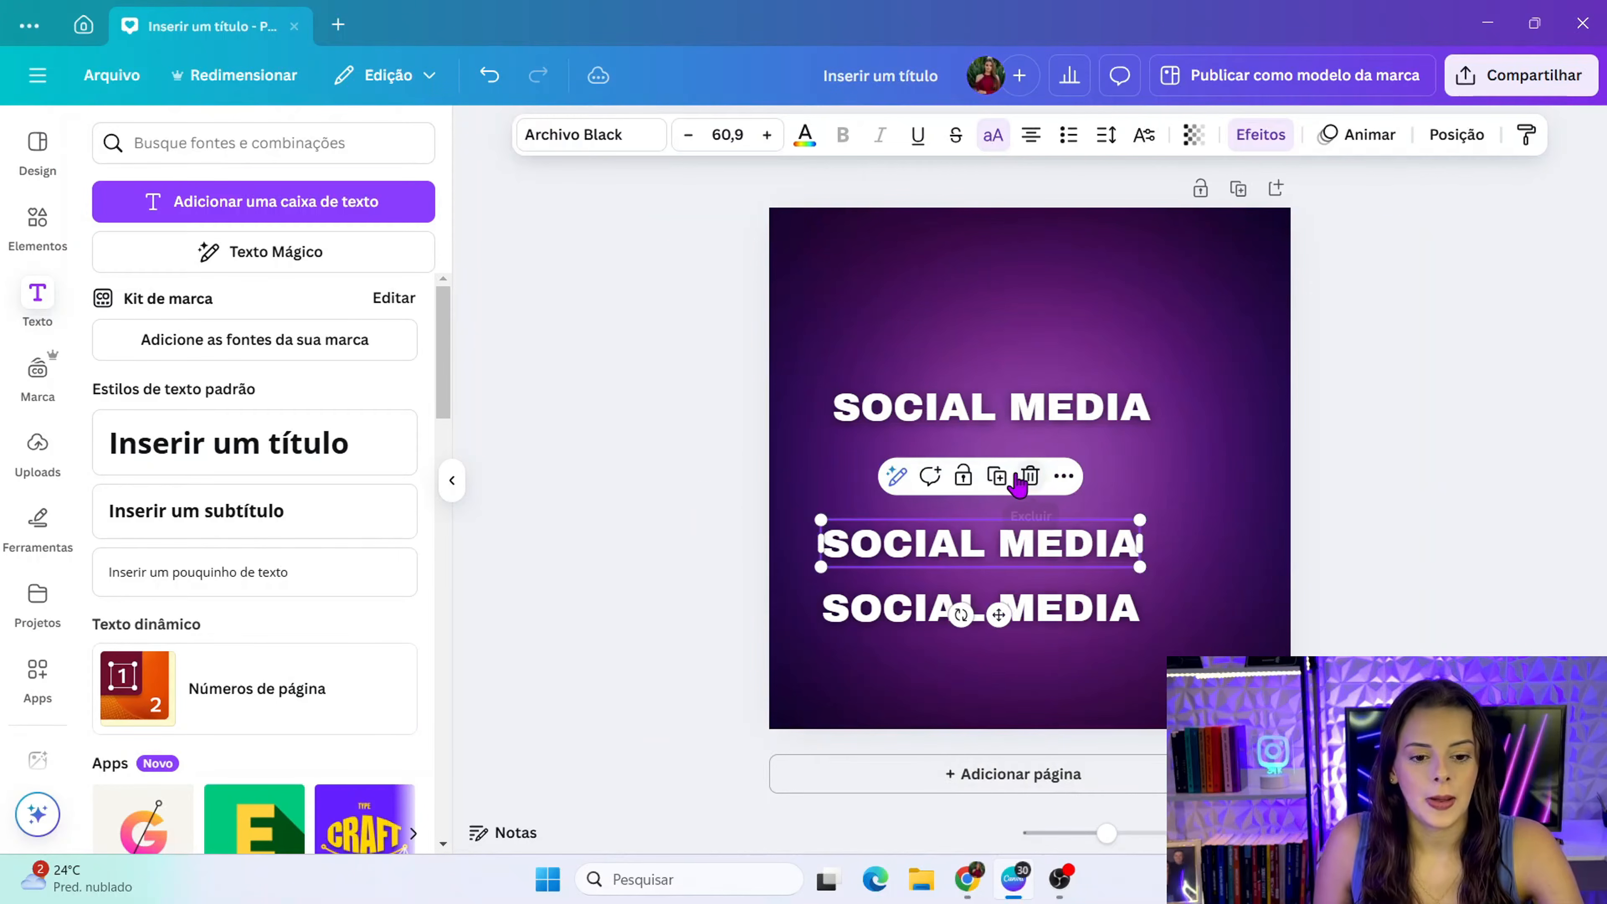
pyautogui.click(1029, 476)
pyautogui.click(1021, 605)
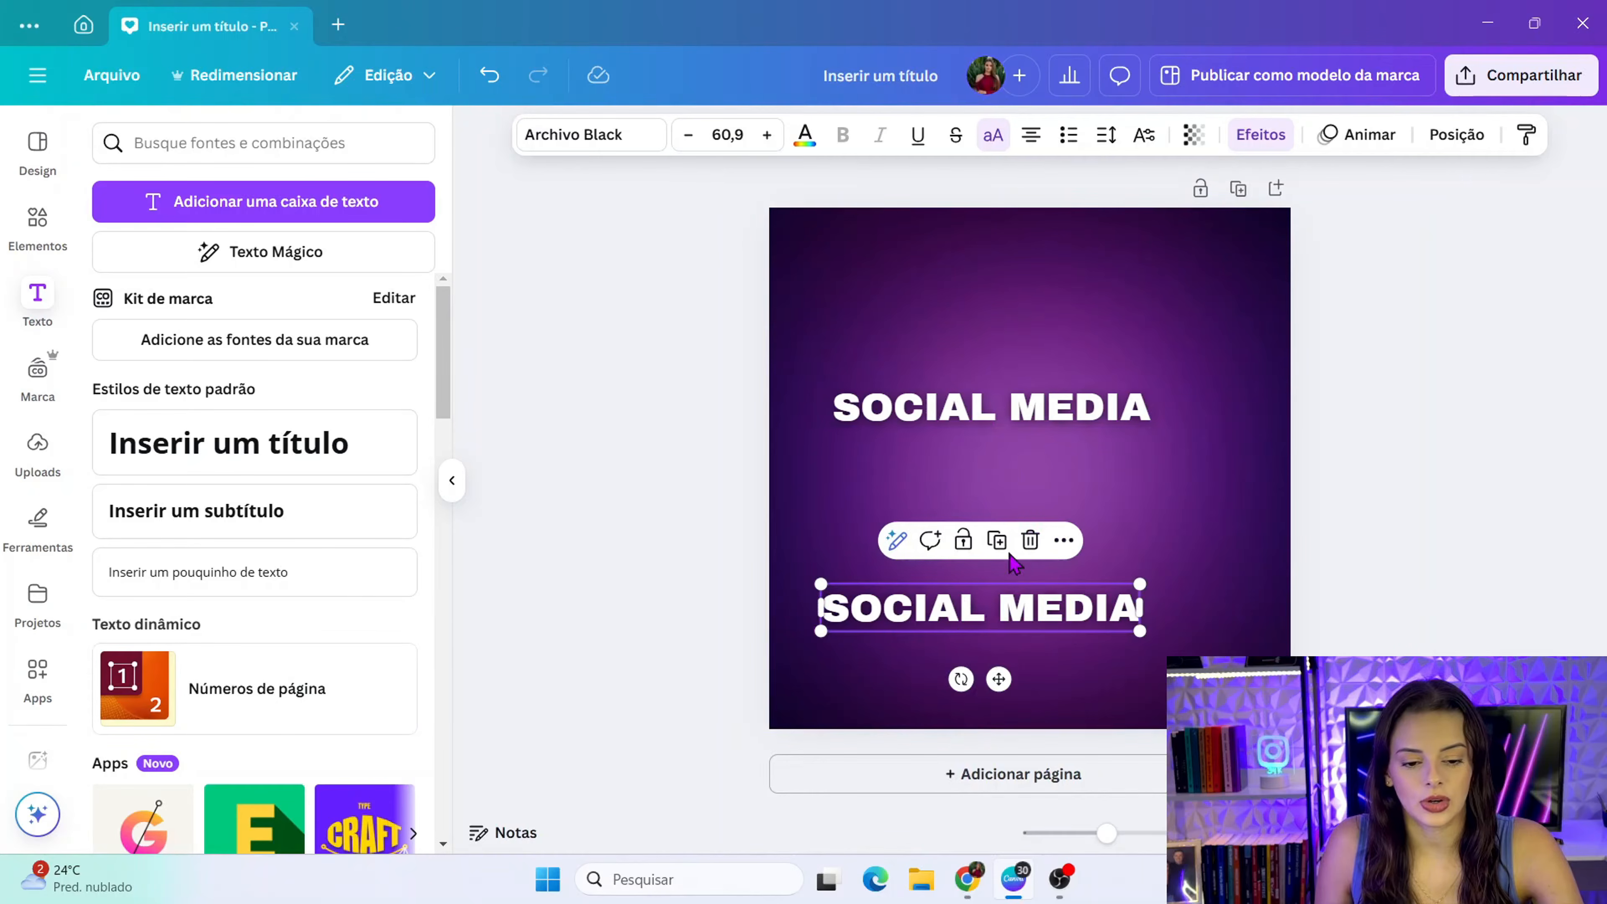
pyautogui.click(1029, 541)
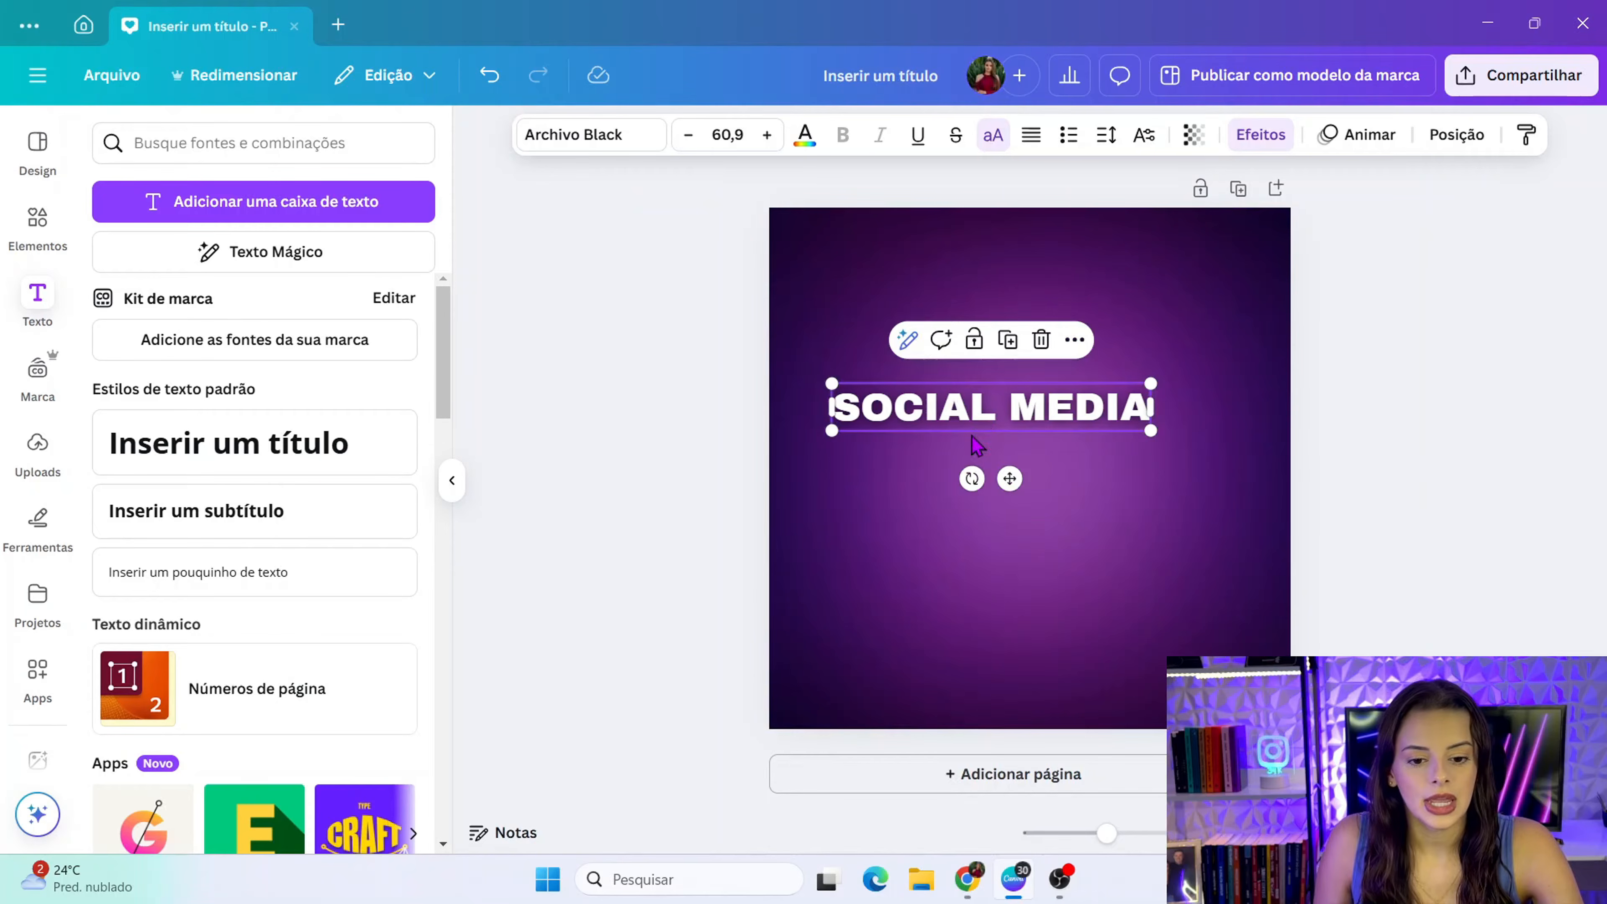
pyautogui.moveTo(975, 425); pyautogui.dragTo(943, 475)
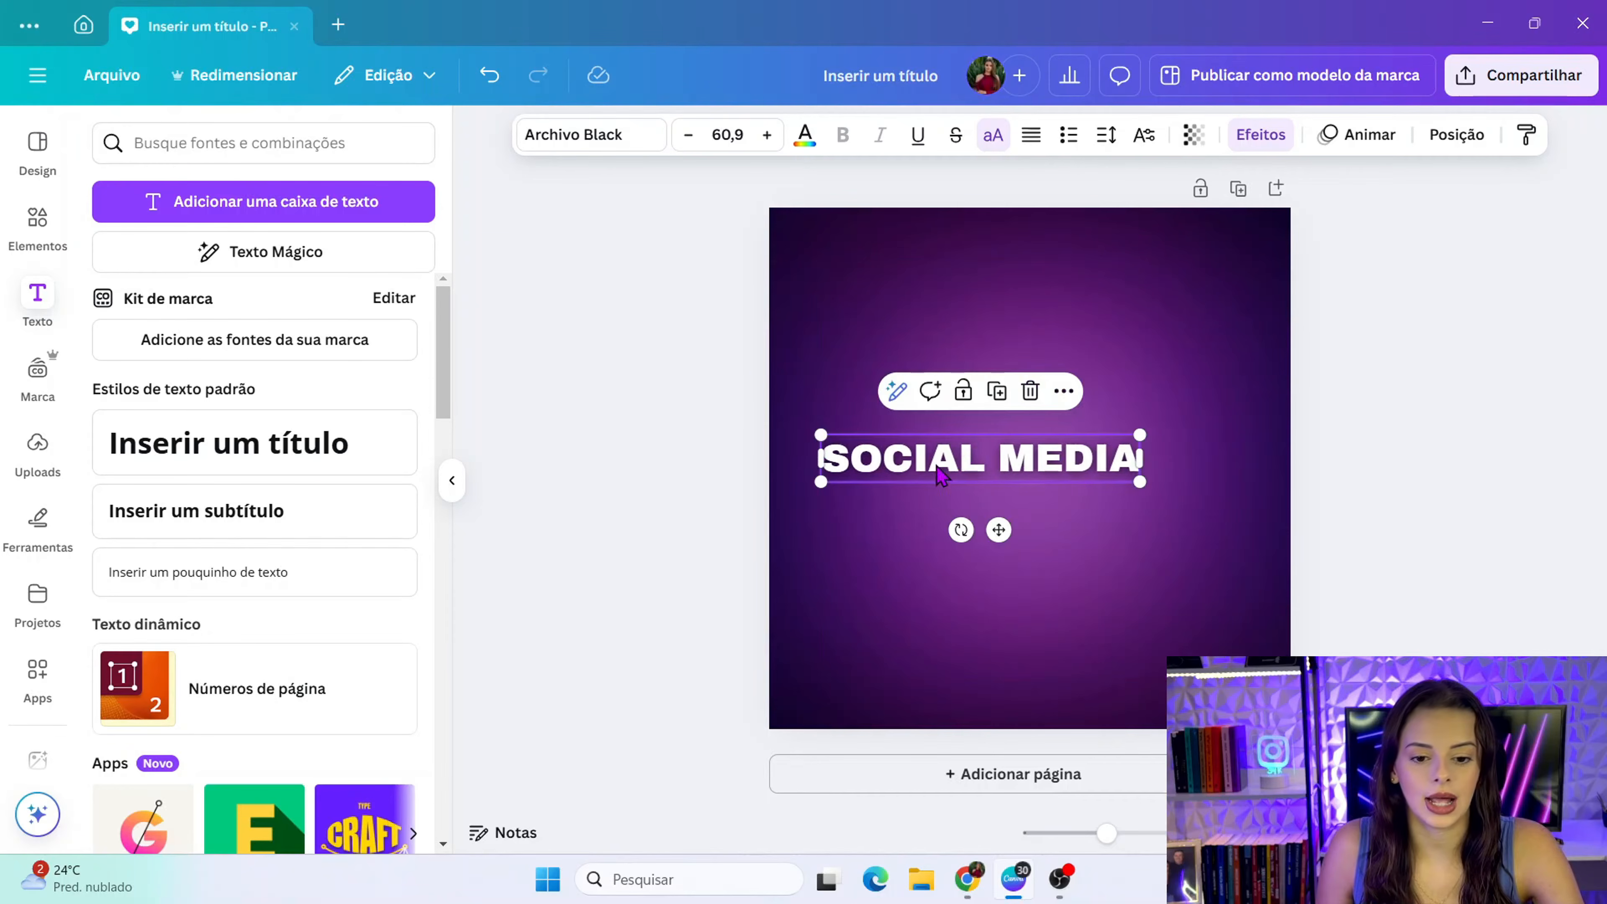
pyautogui.click(641, 344)
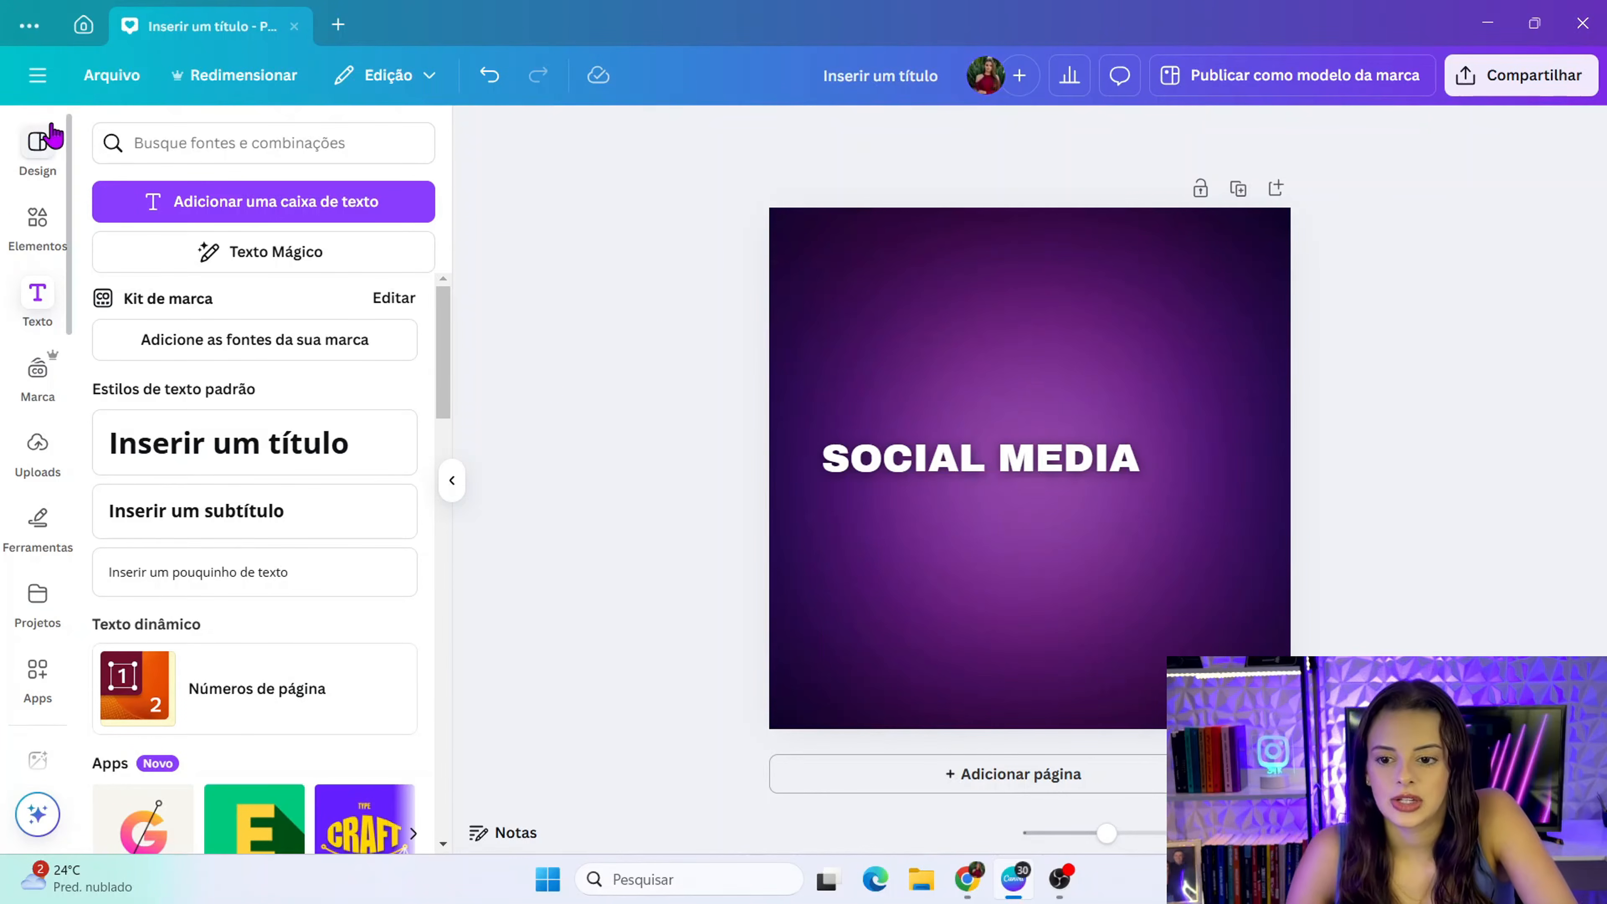
# - Search the design templates for "social media" and browse the post models
pyautogui.click(39, 166)
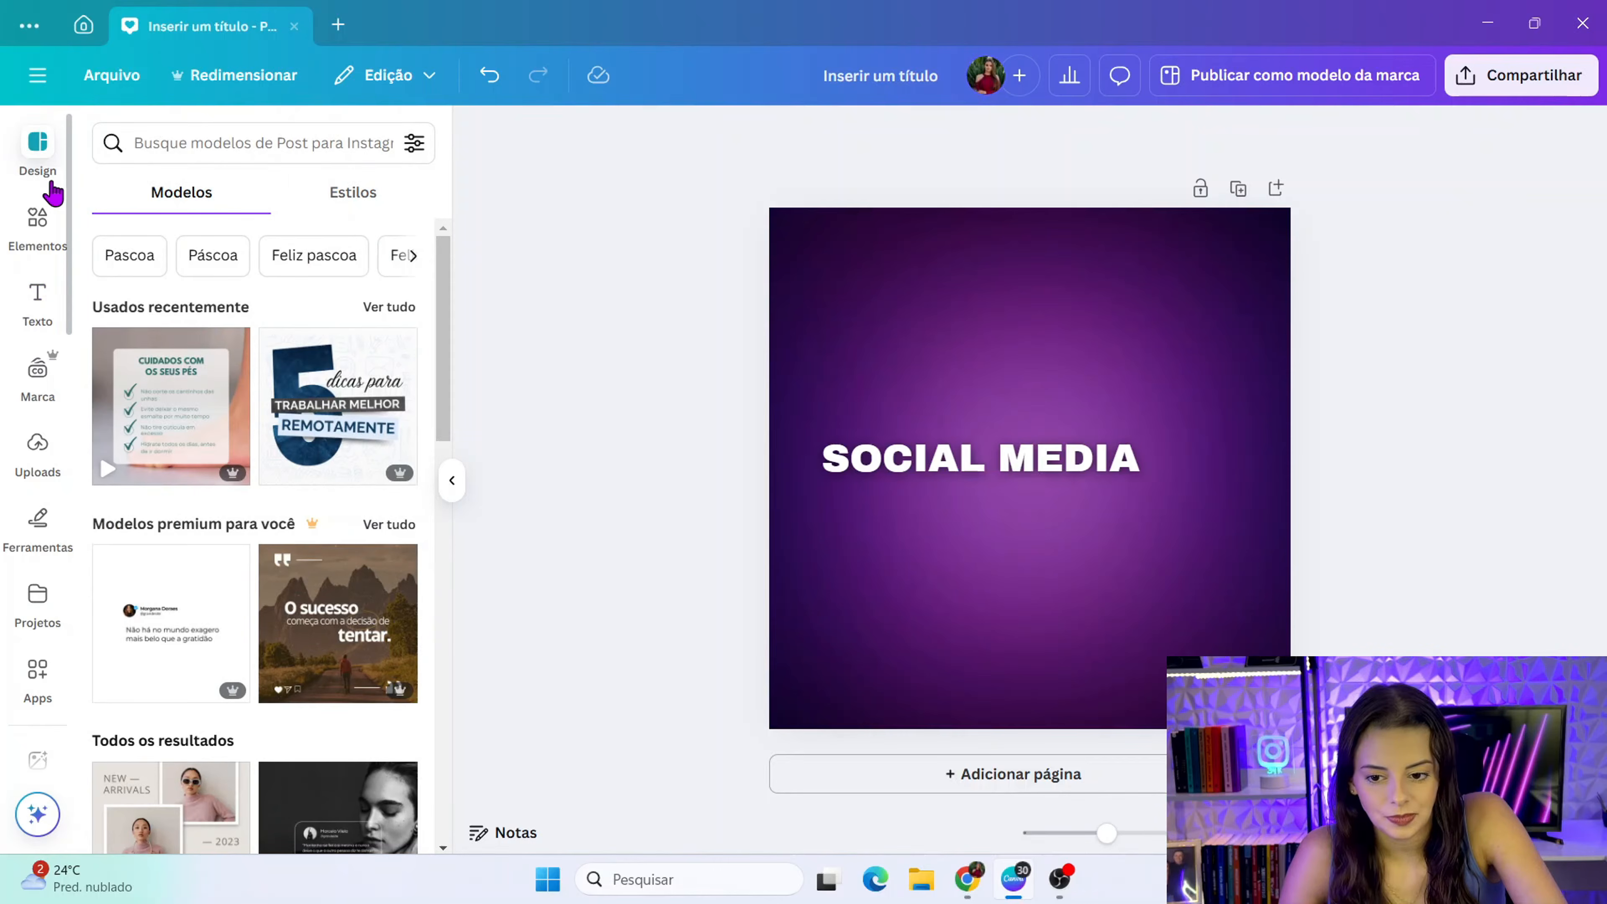
pyautogui.click(151, 152)
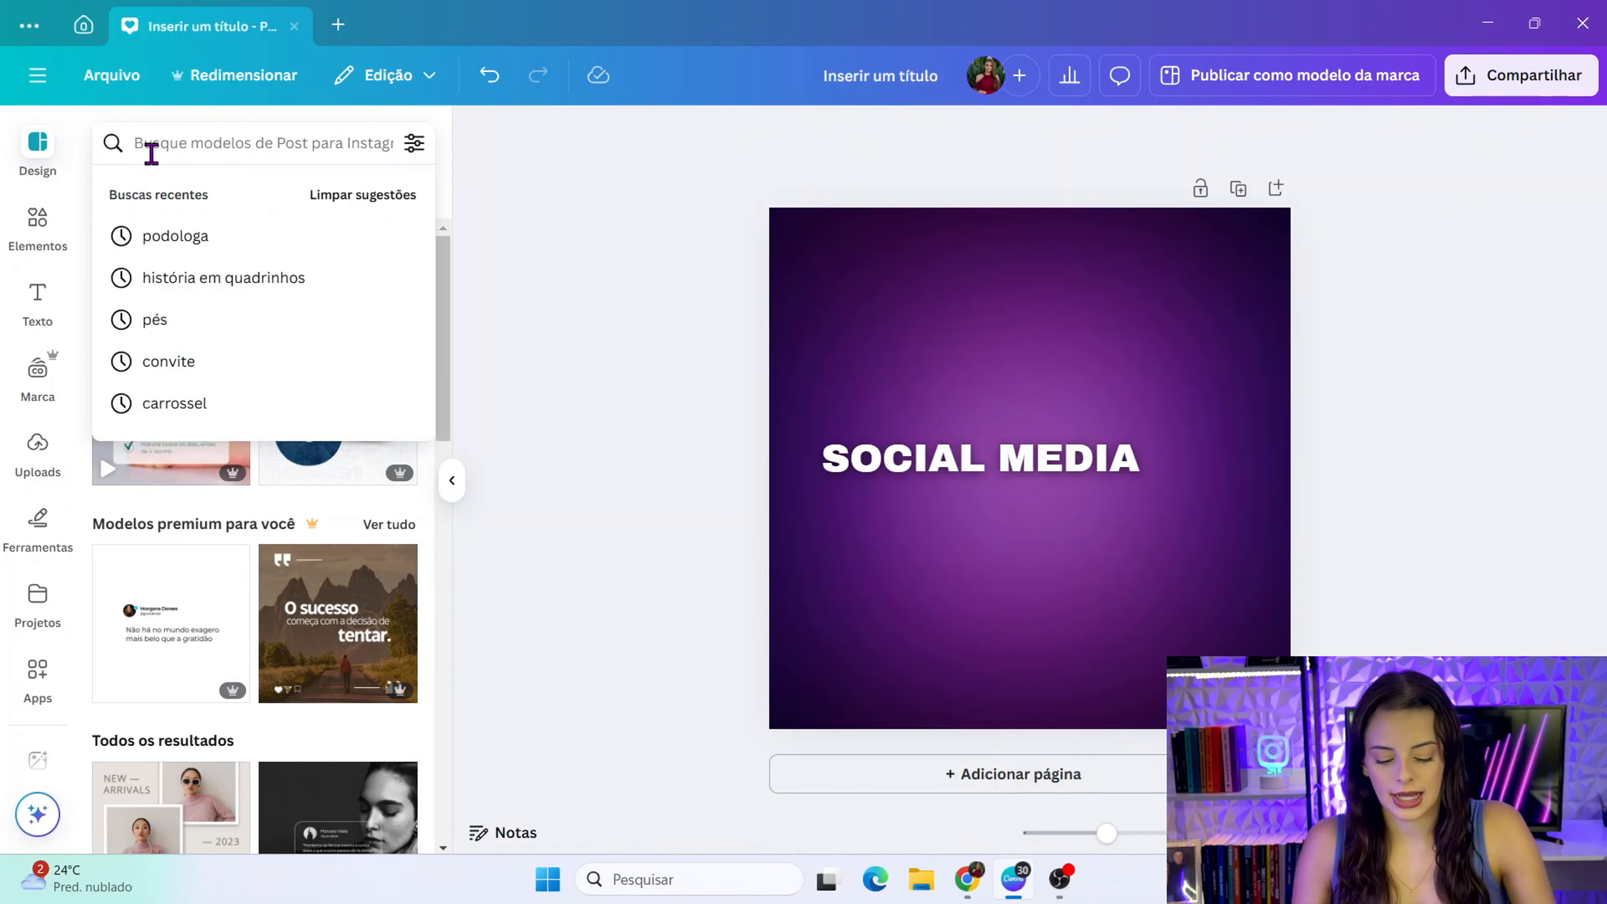
pyautogui.write('social media')
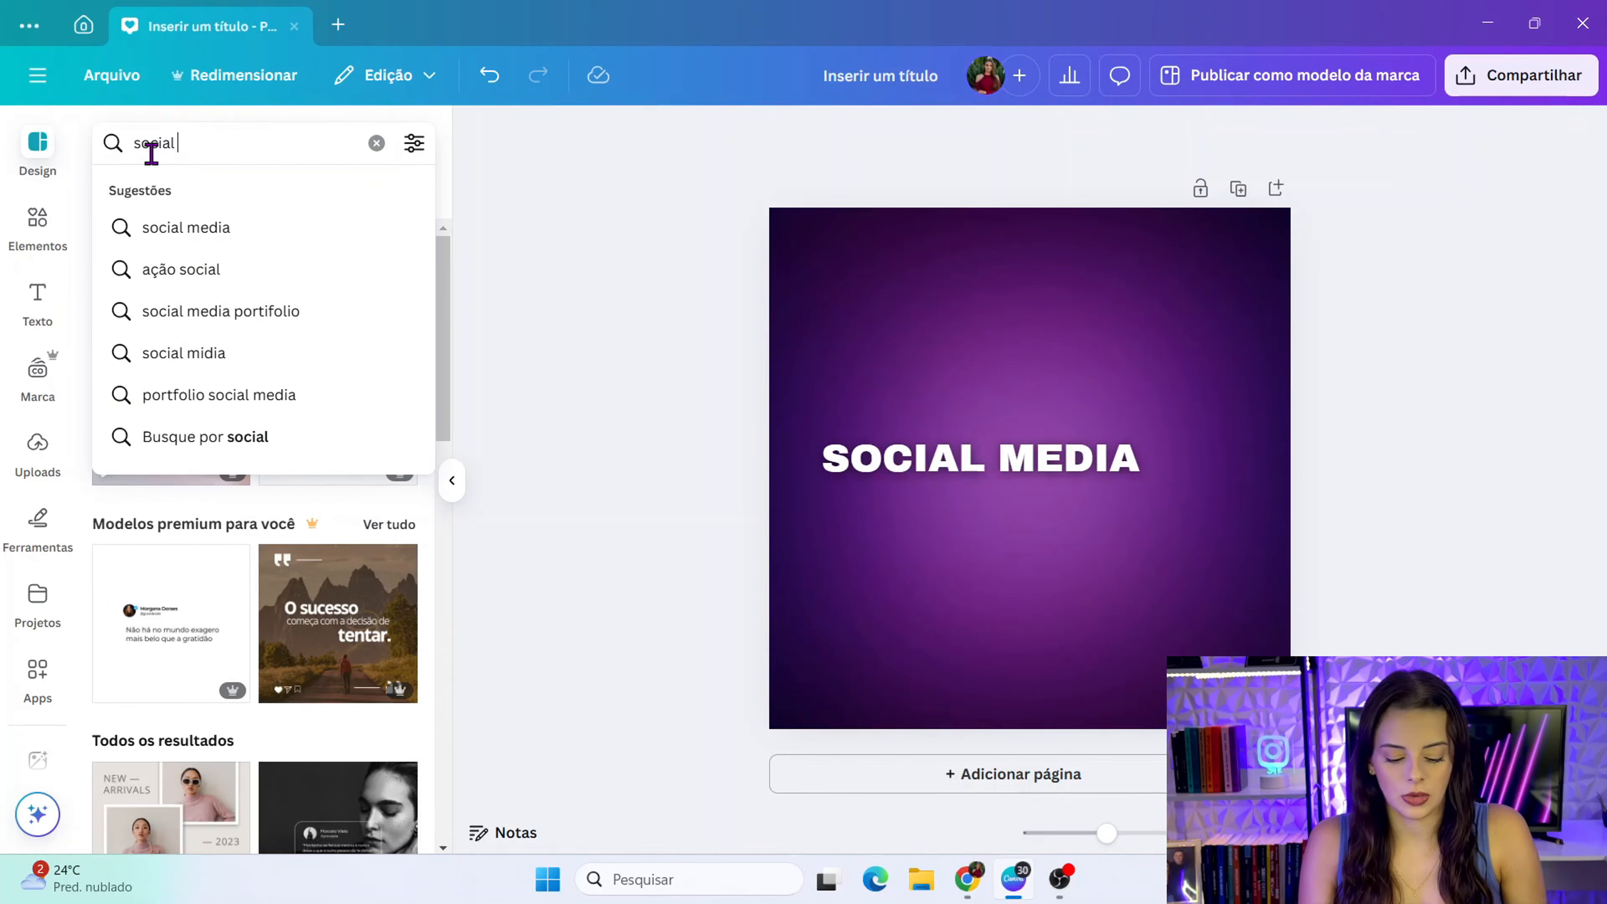
pyautogui.press('Return')
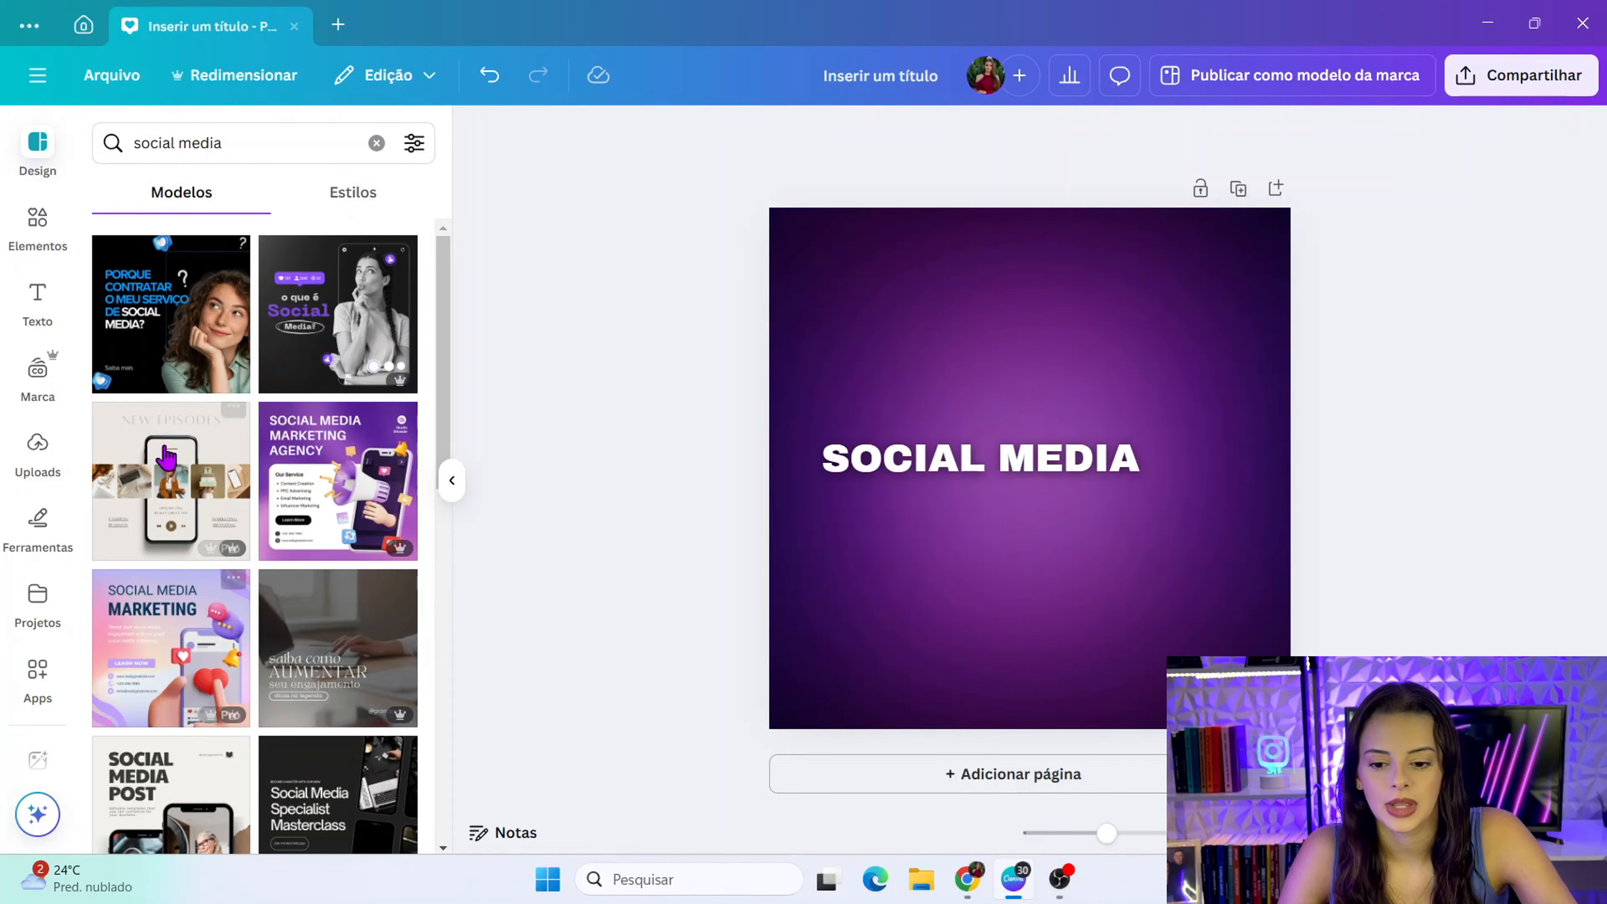
pyautogui.scroll(-3, 280, 595)
pyautogui.scroll(-2, 280, 595)
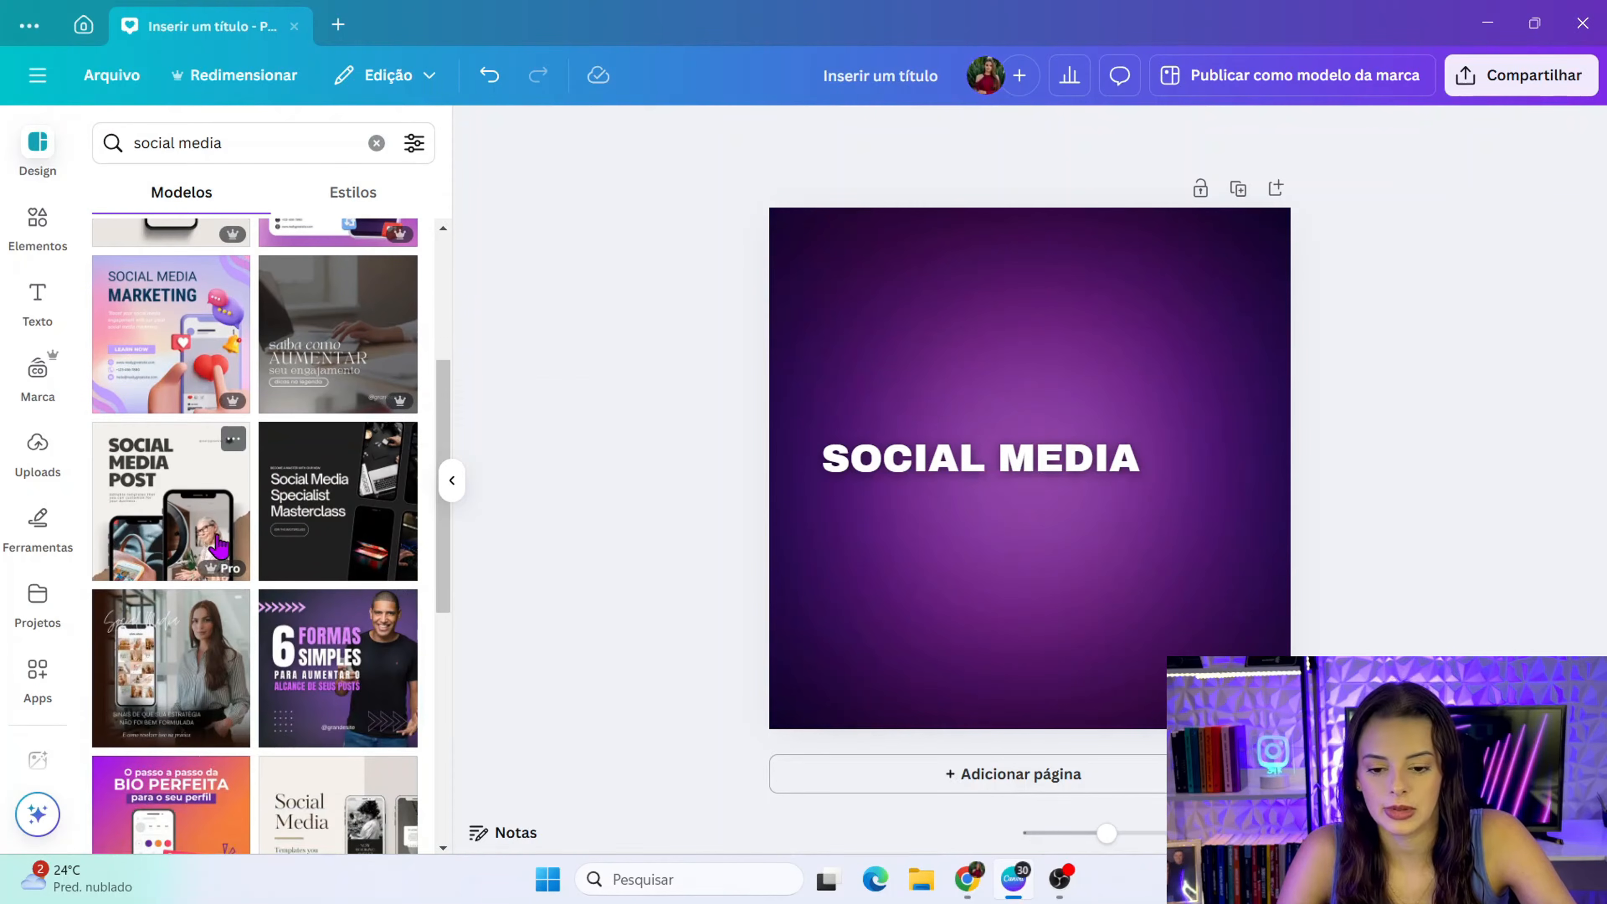
pyautogui.scroll(-3, 270, 706)
pyautogui.scroll(-5, 269, 706)
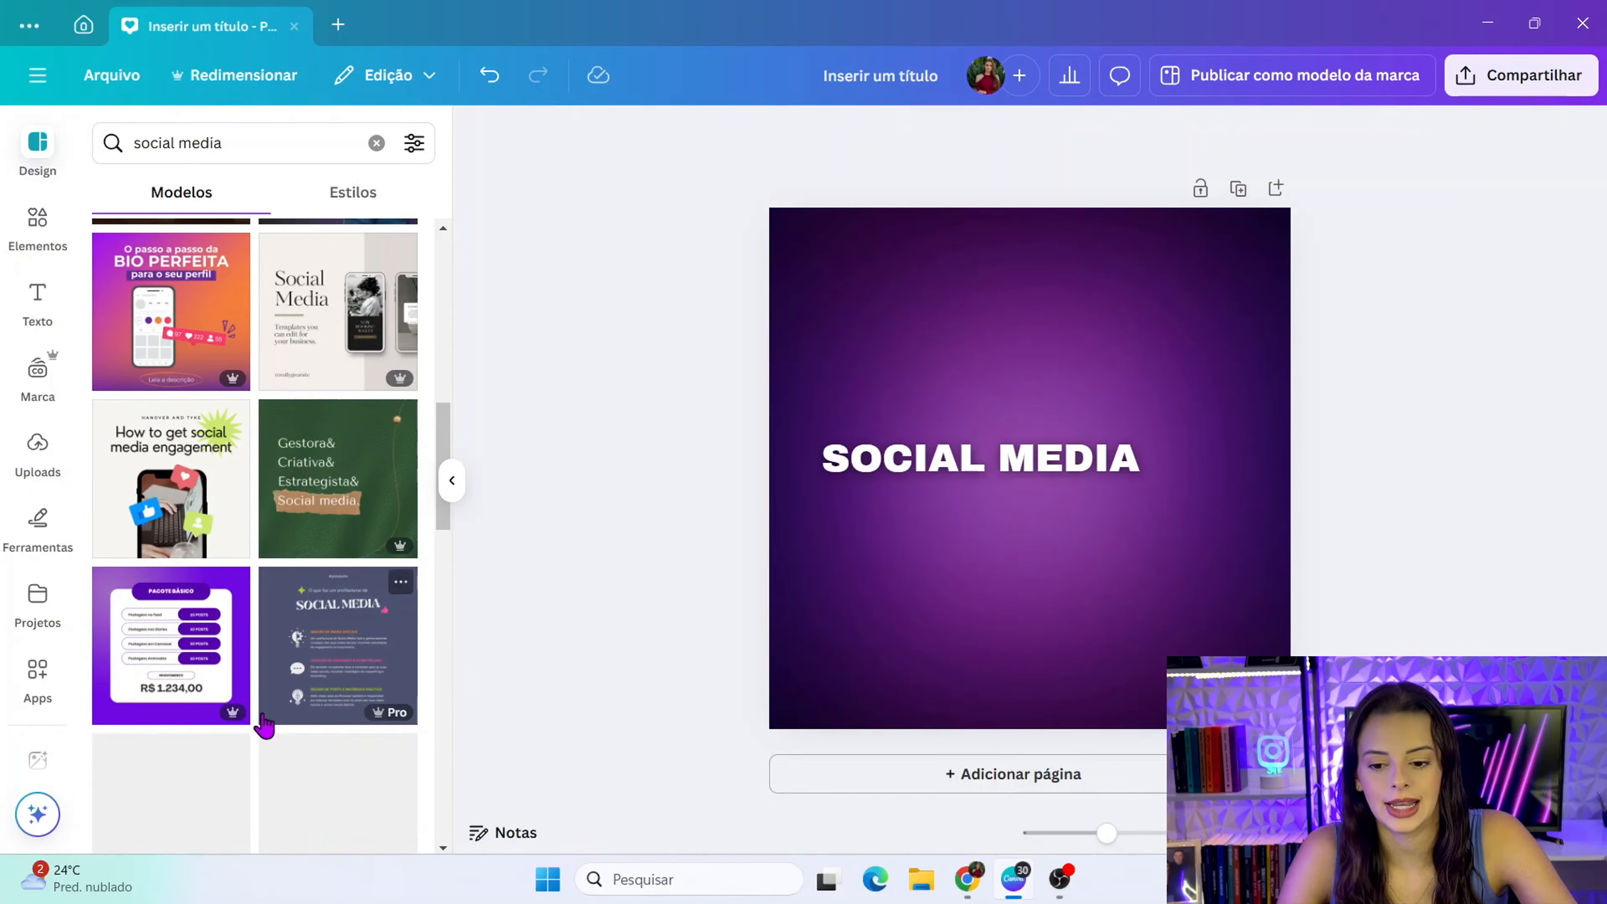
pyautogui.scroll(10, 233, 592)
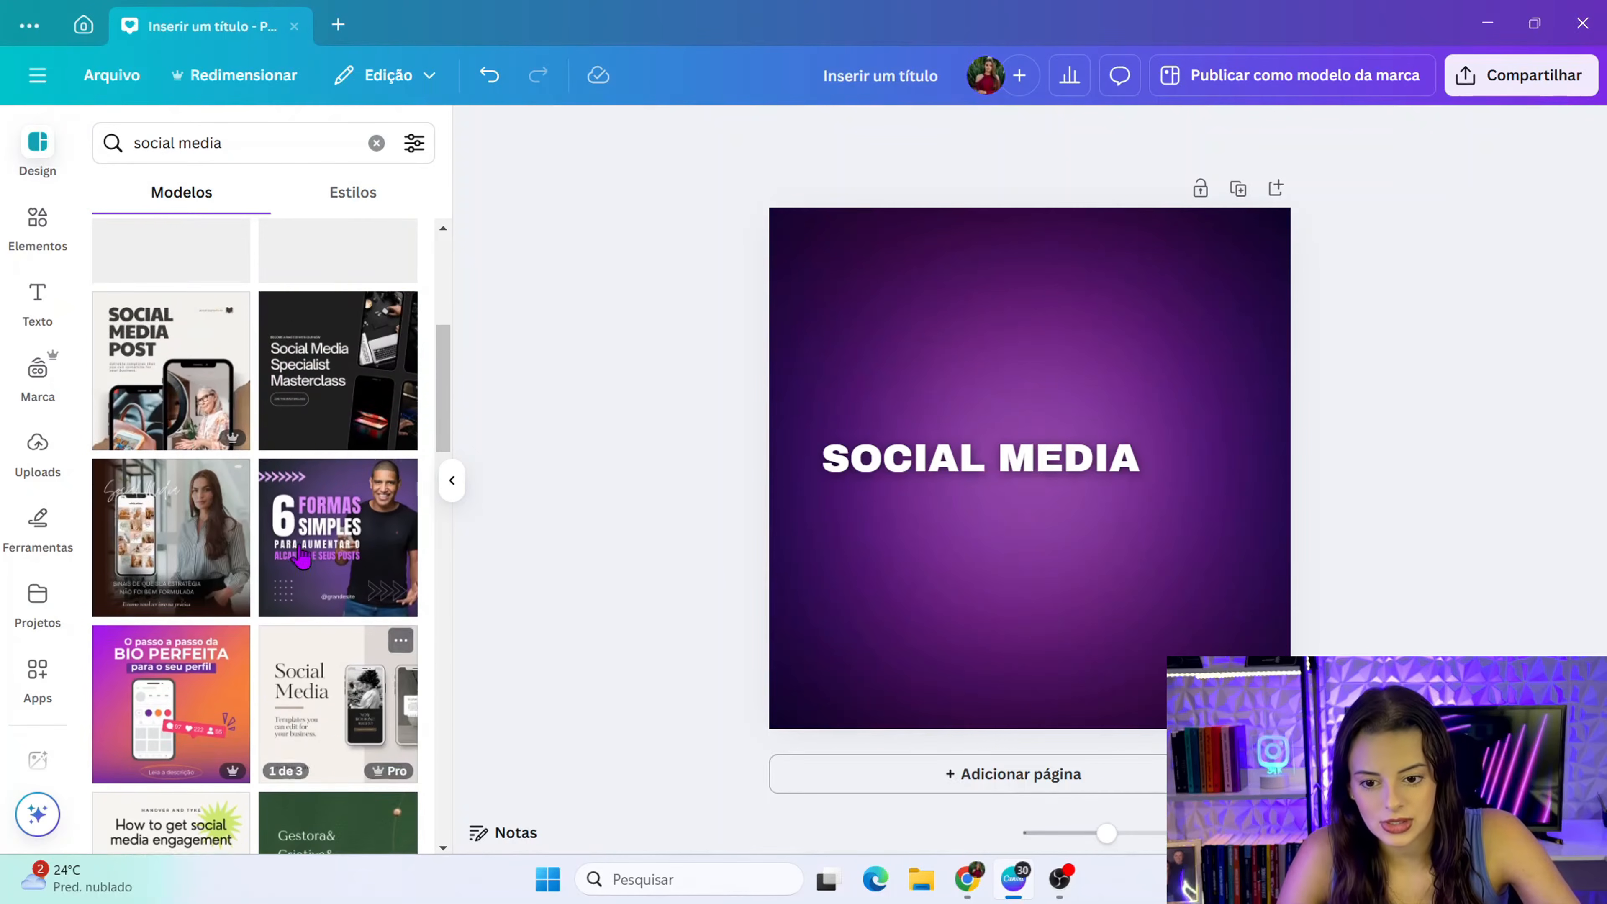
# - Add a second page and apply the purple "Social Media Marketing Agency" template to it, selecting its phone and megaphone illustration
pyautogui.click(1074, 778)
pyautogui.scroll(3, 386, 760)
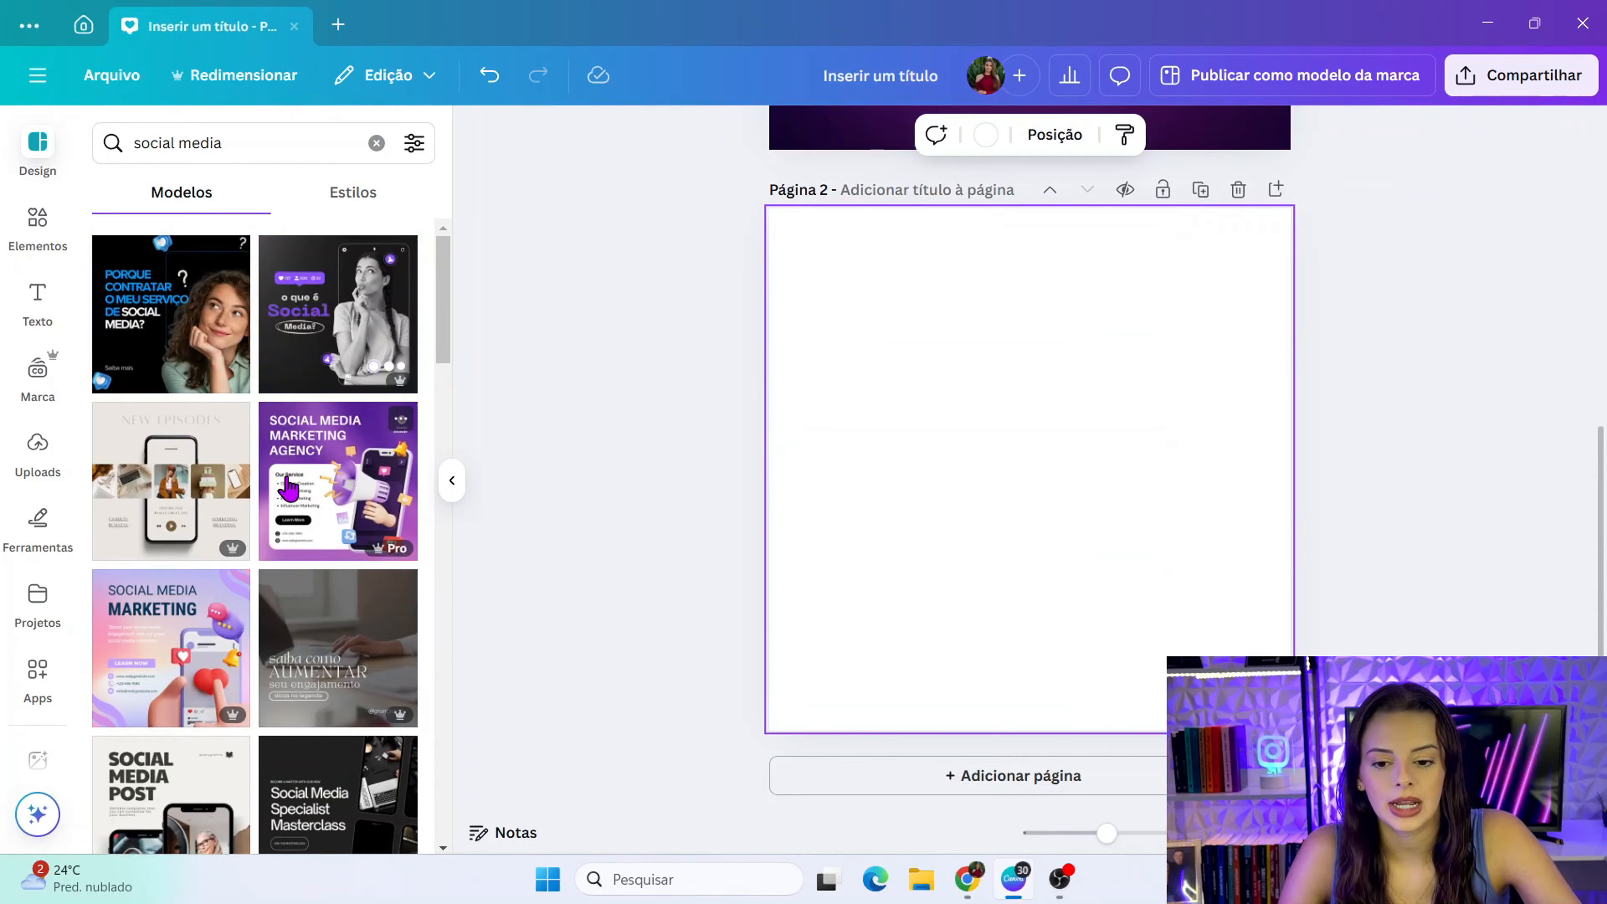
pyautogui.click(339, 481)
pyautogui.click(1134, 525)
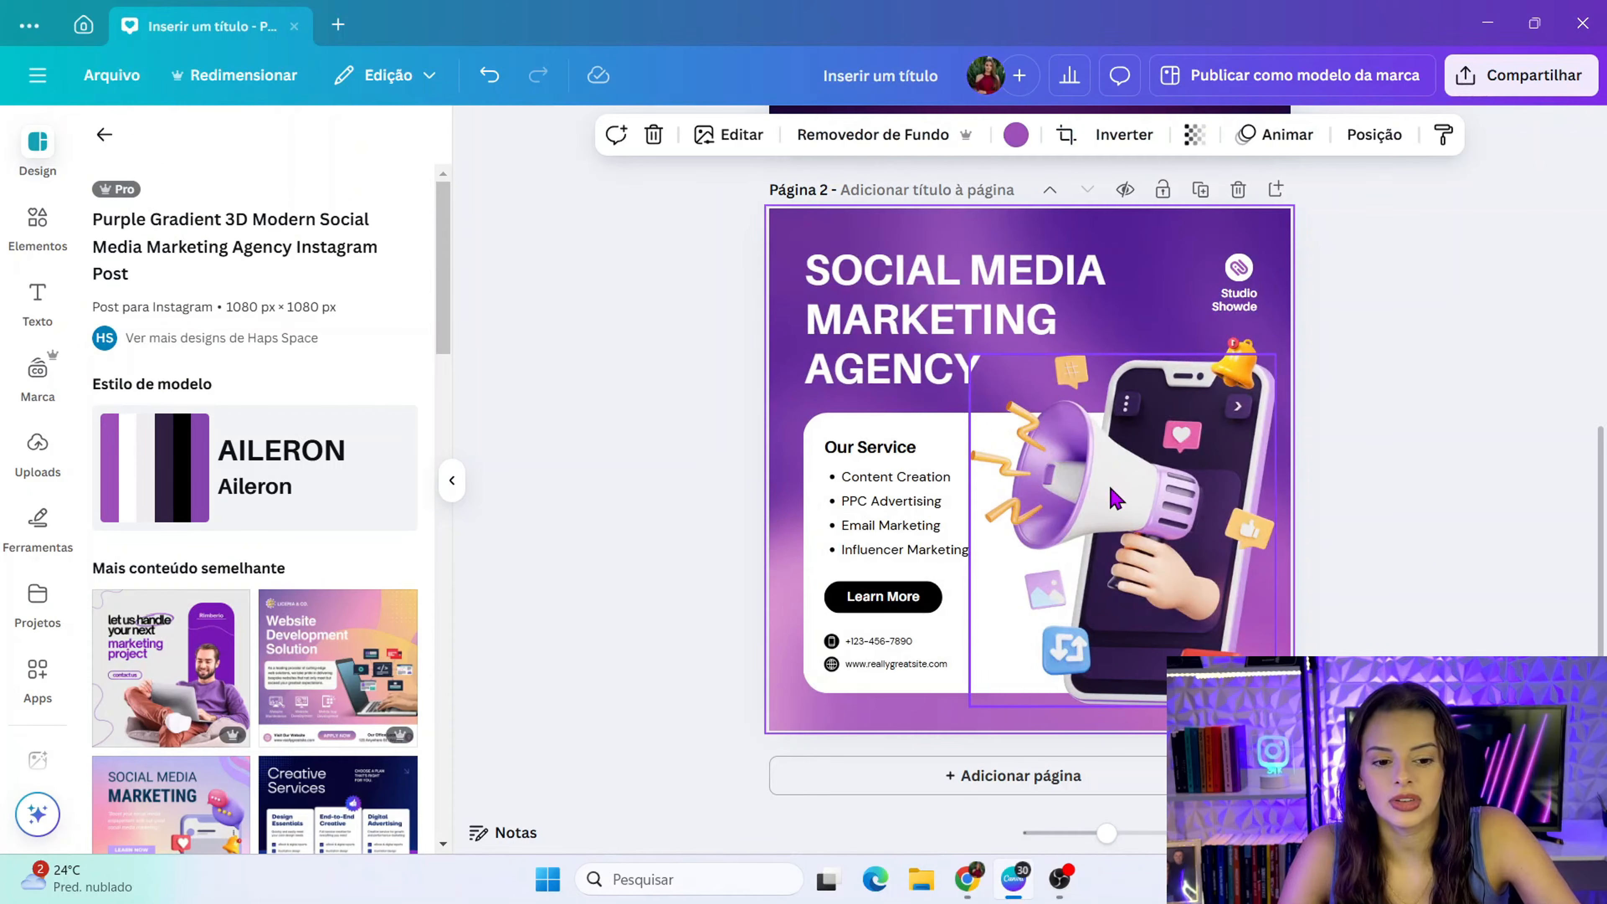
# - Try shifting the phone and megaphone illustration slightly down on page 2, and undo the move
pyautogui.click(1116, 499)
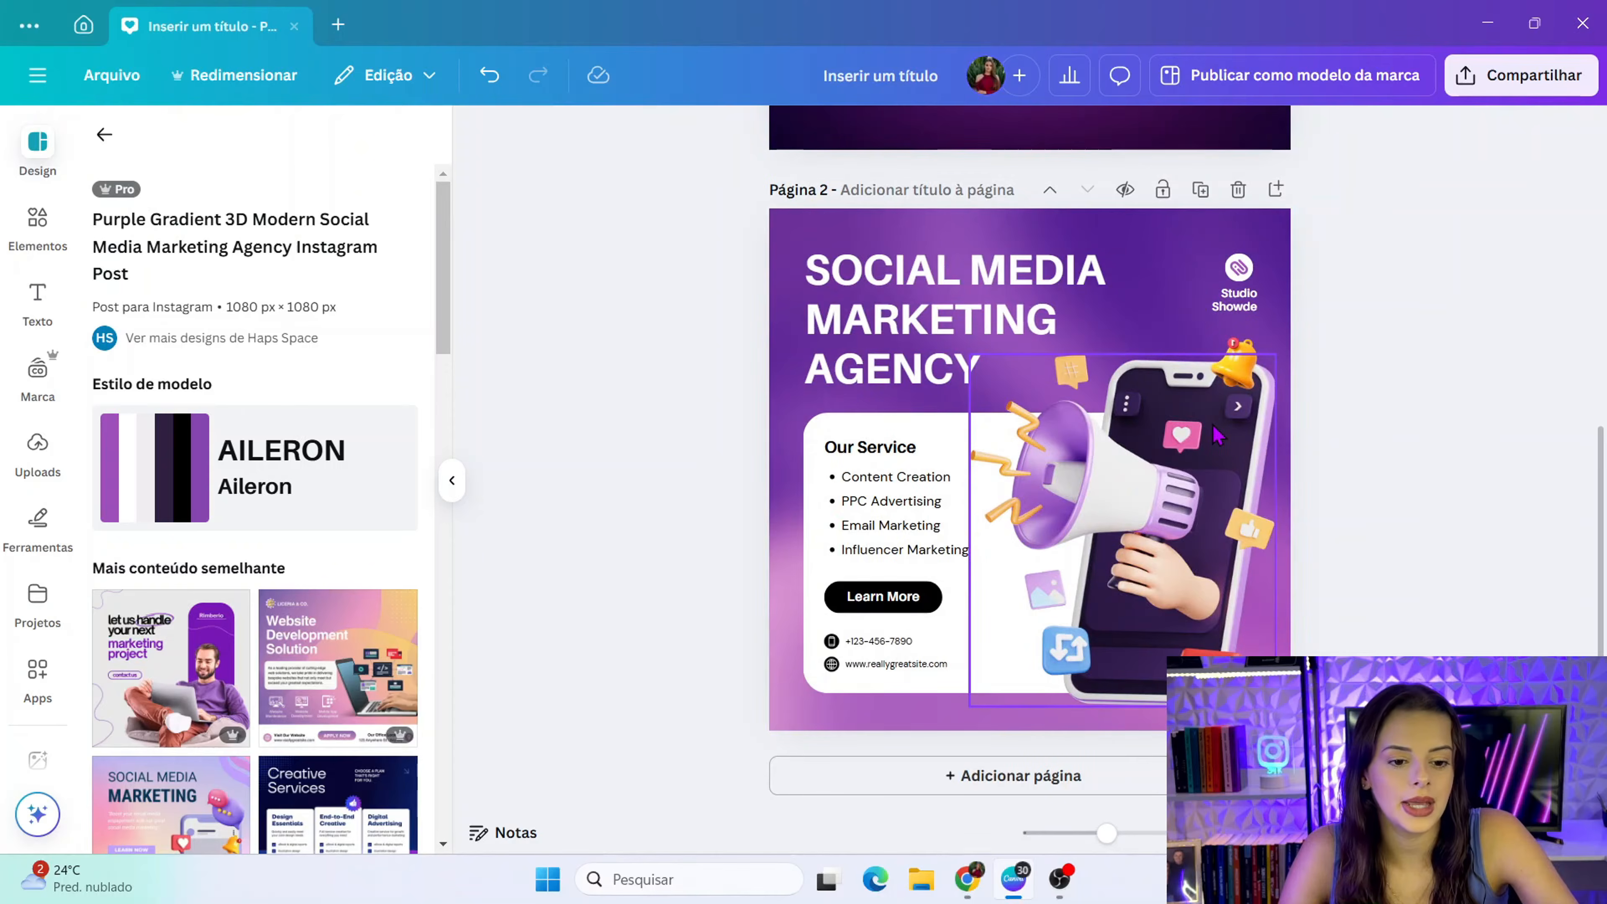
pyautogui.moveTo(1241, 482); pyautogui.dragTo(1235, 509)
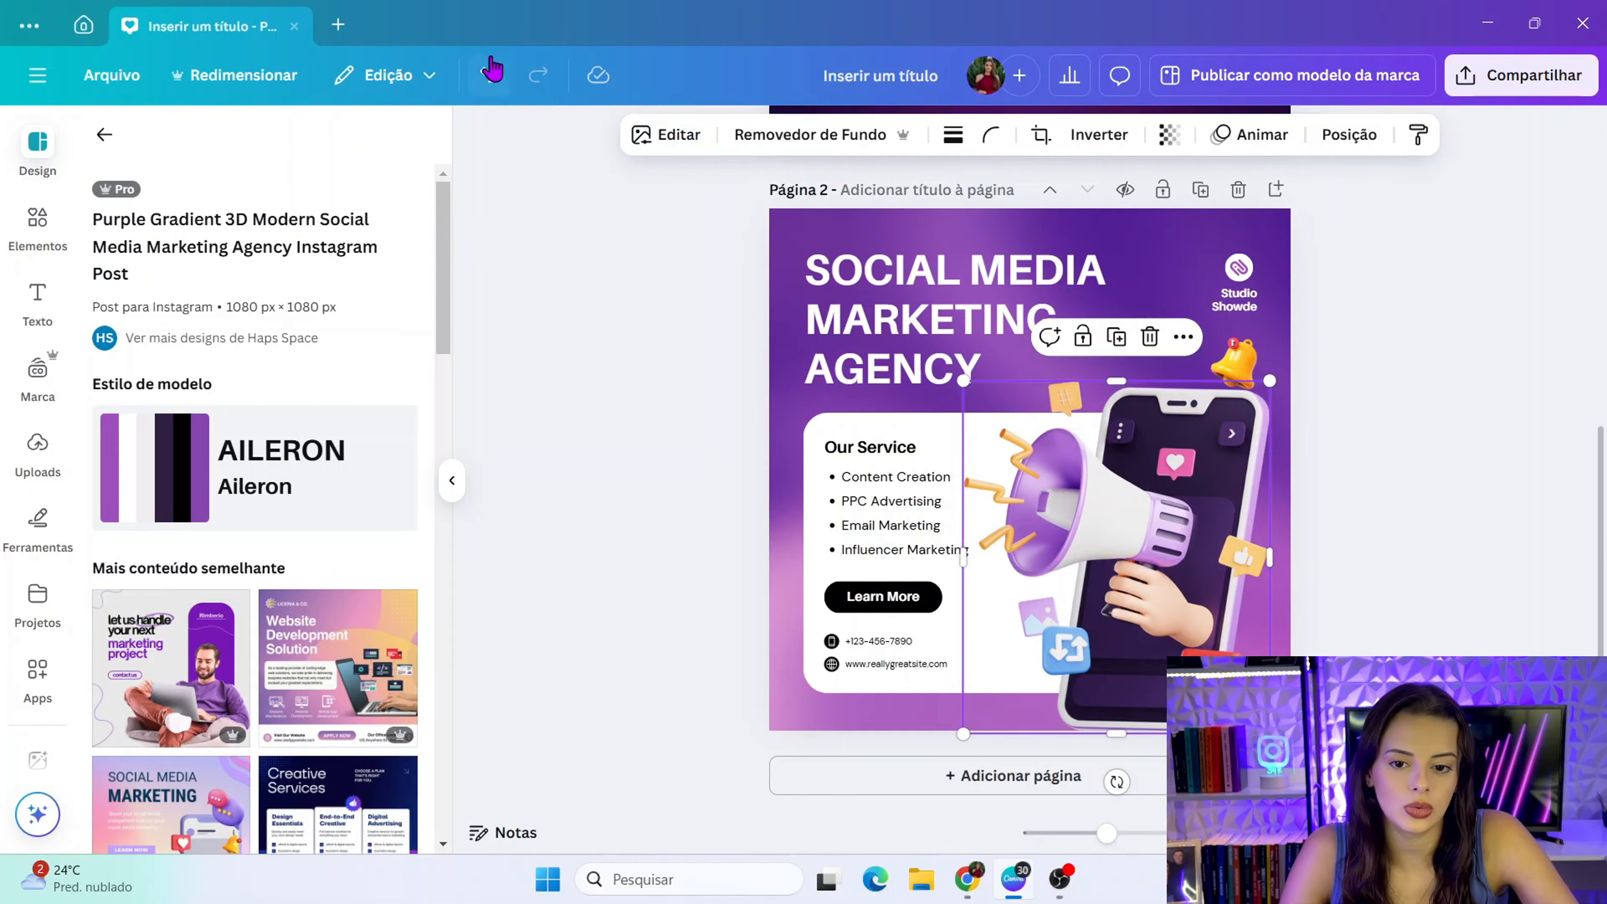
pyautogui.click(493, 68)
pyautogui.click(1503, 544)
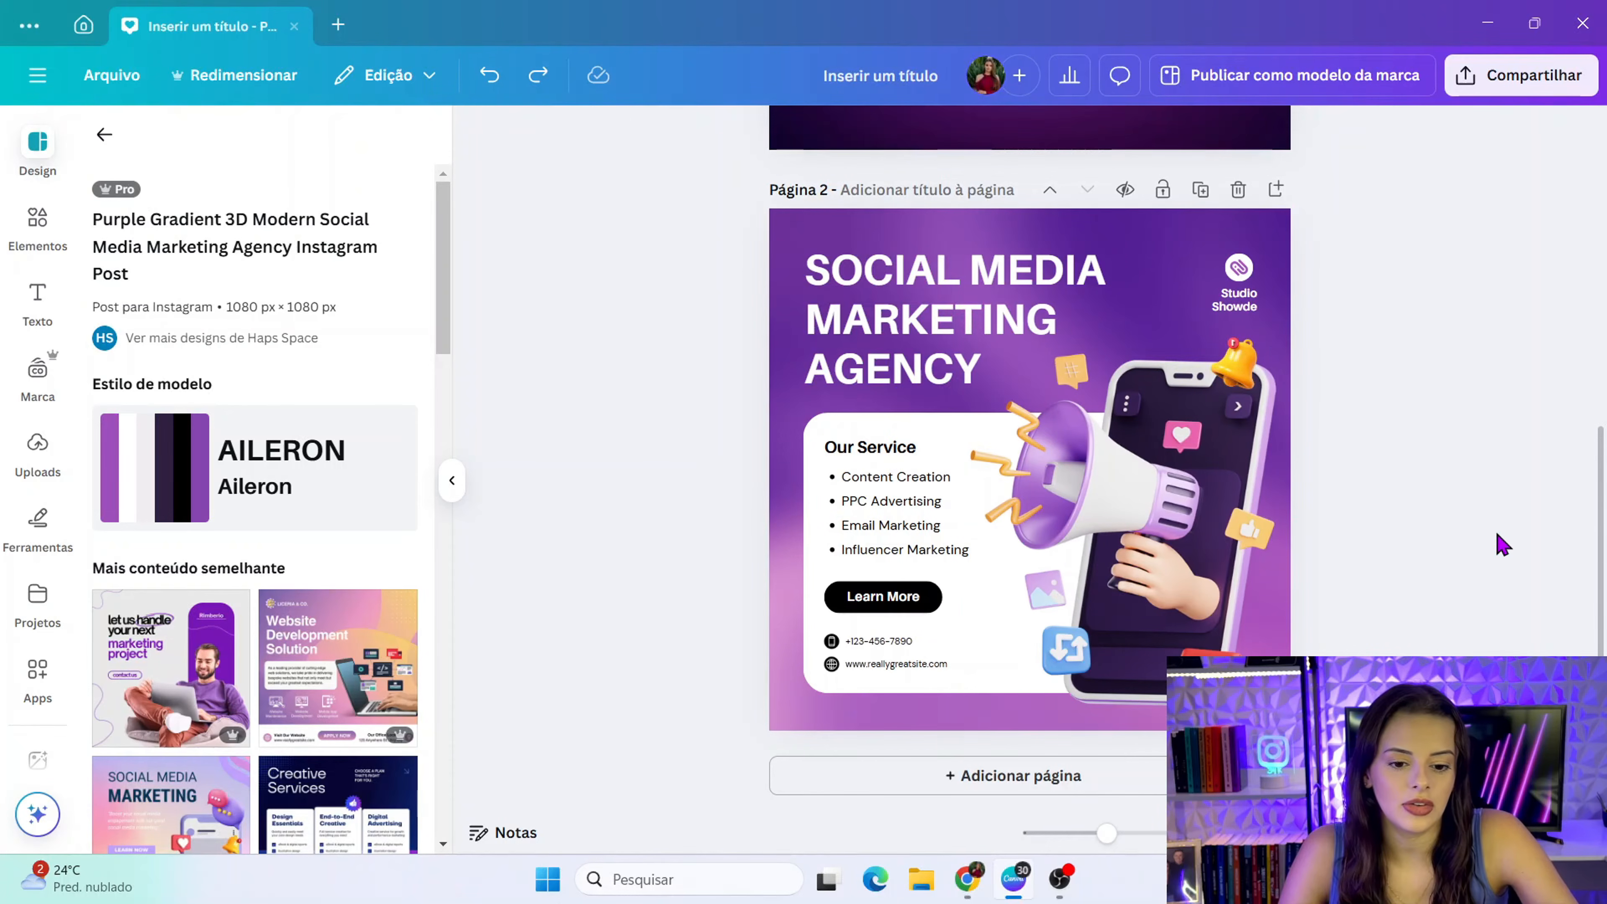
# - Copy the phone and megaphone illustration from page 2 and paste it onto page 1
pyautogui.click(1093, 566)
pyautogui.rightClick(1085, 568)
pyautogui.press('Escape')
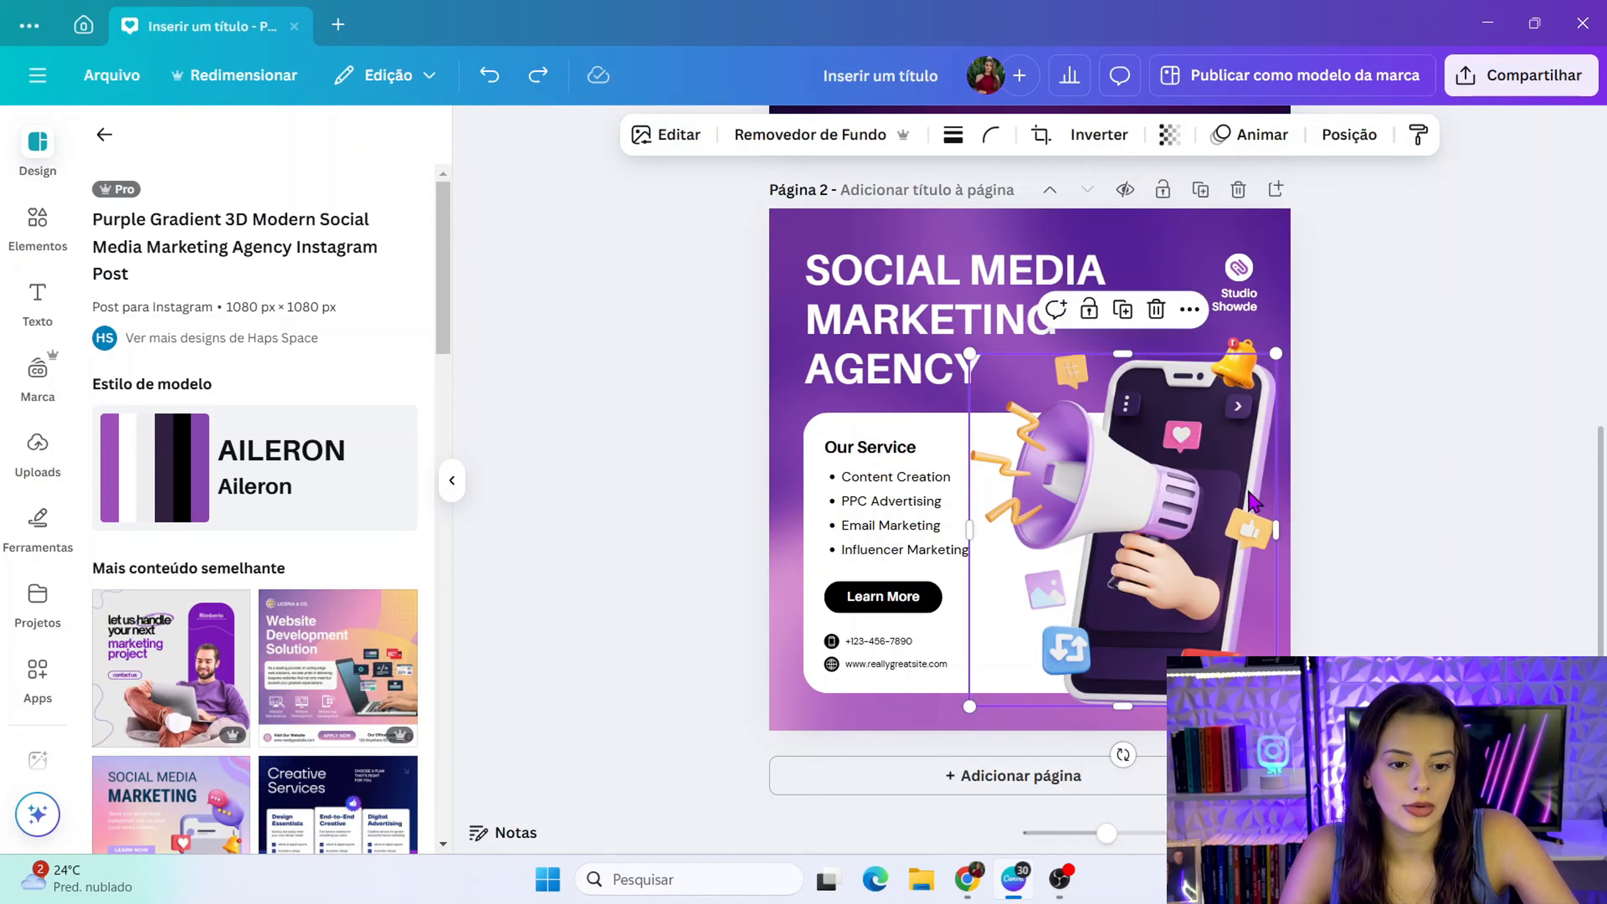
pyautogui.scroll(8, 1202, 506)
pyautogui.rightClick(1242, 511)
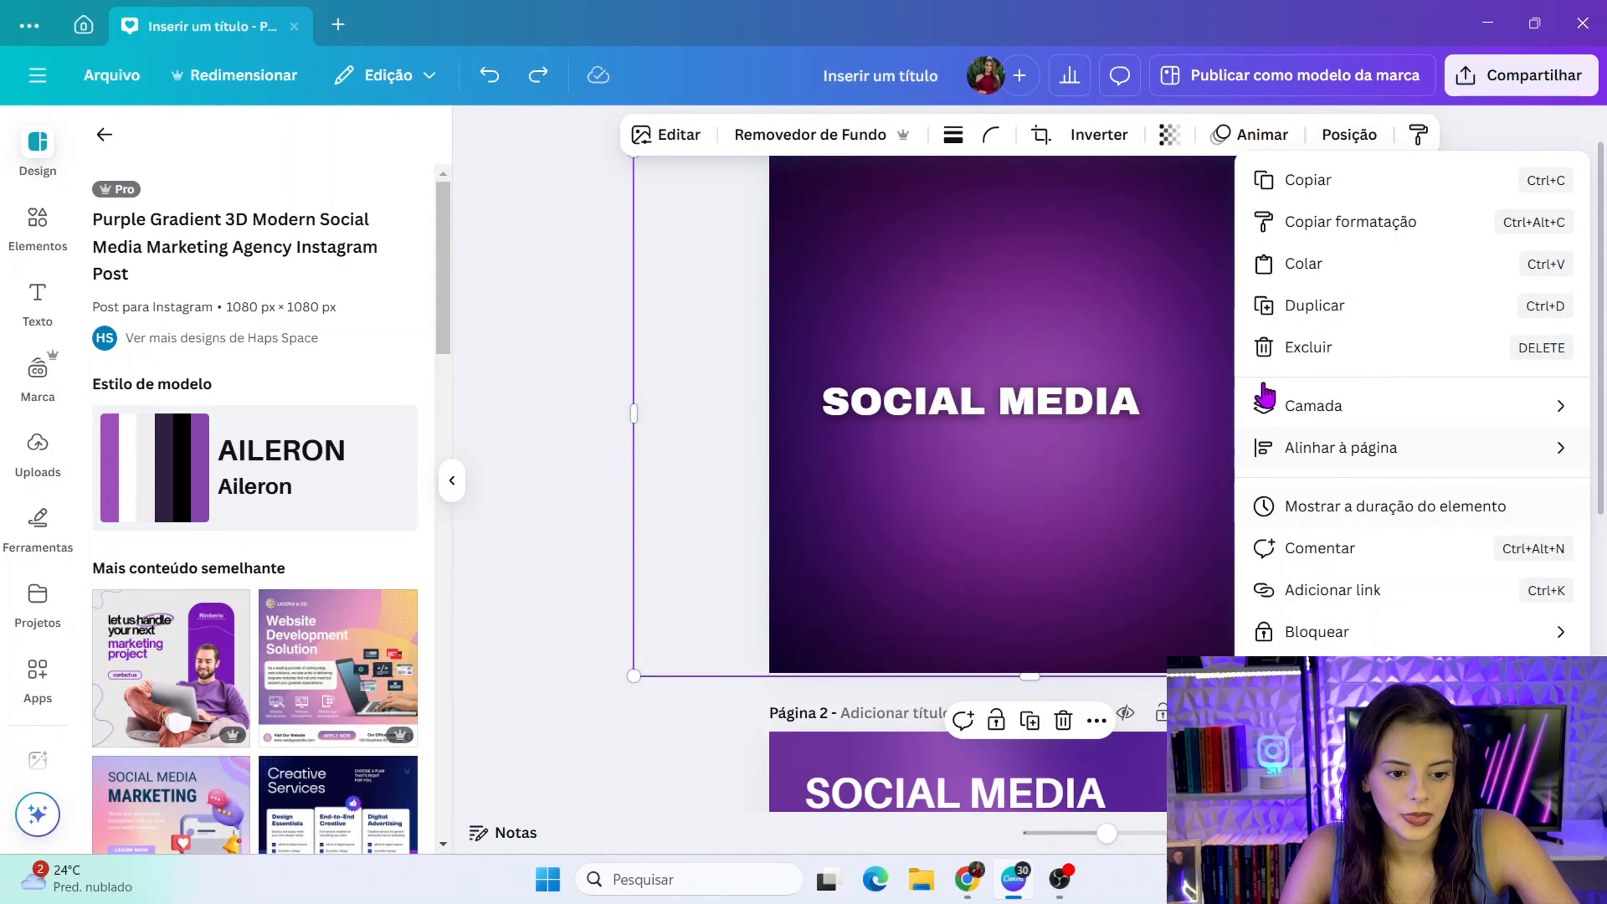
pyautogui.click(1275, 278)
pyautogui.click(1361, 570)
# - Move the "SOCIAL MEDIA" title up near the top of page 1 and shrink the illustration into the page's lower-right area
pyautogui.click(901, 416)
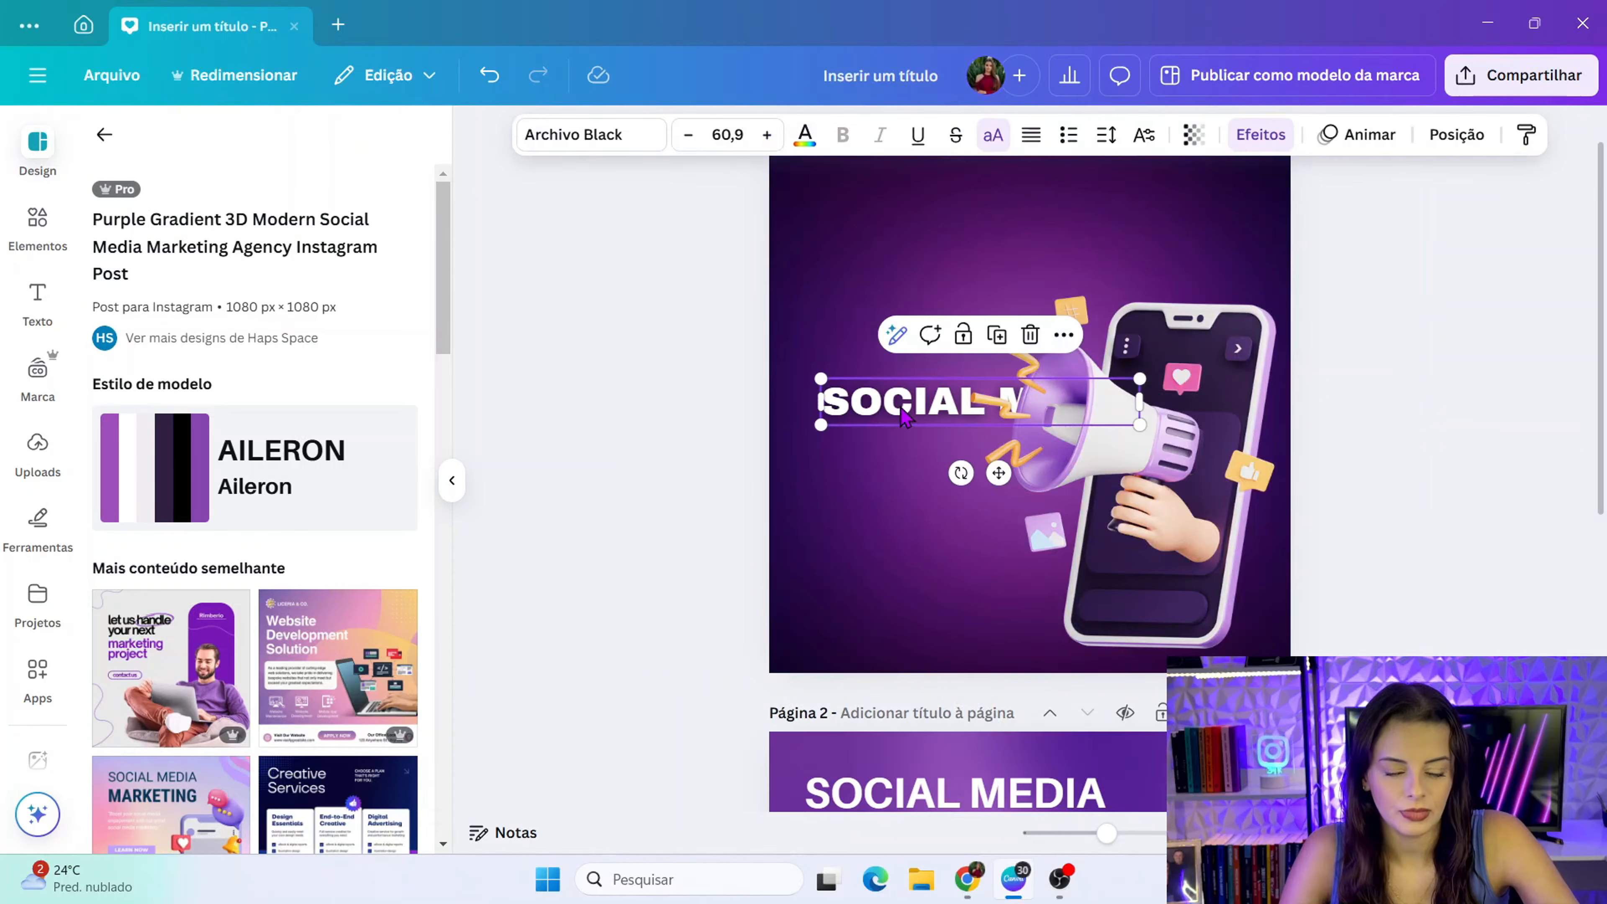
pyautogui.moveTo(902, 416); pyautogui.dragTo(892, 250)
pyautogui.click(978, 307)
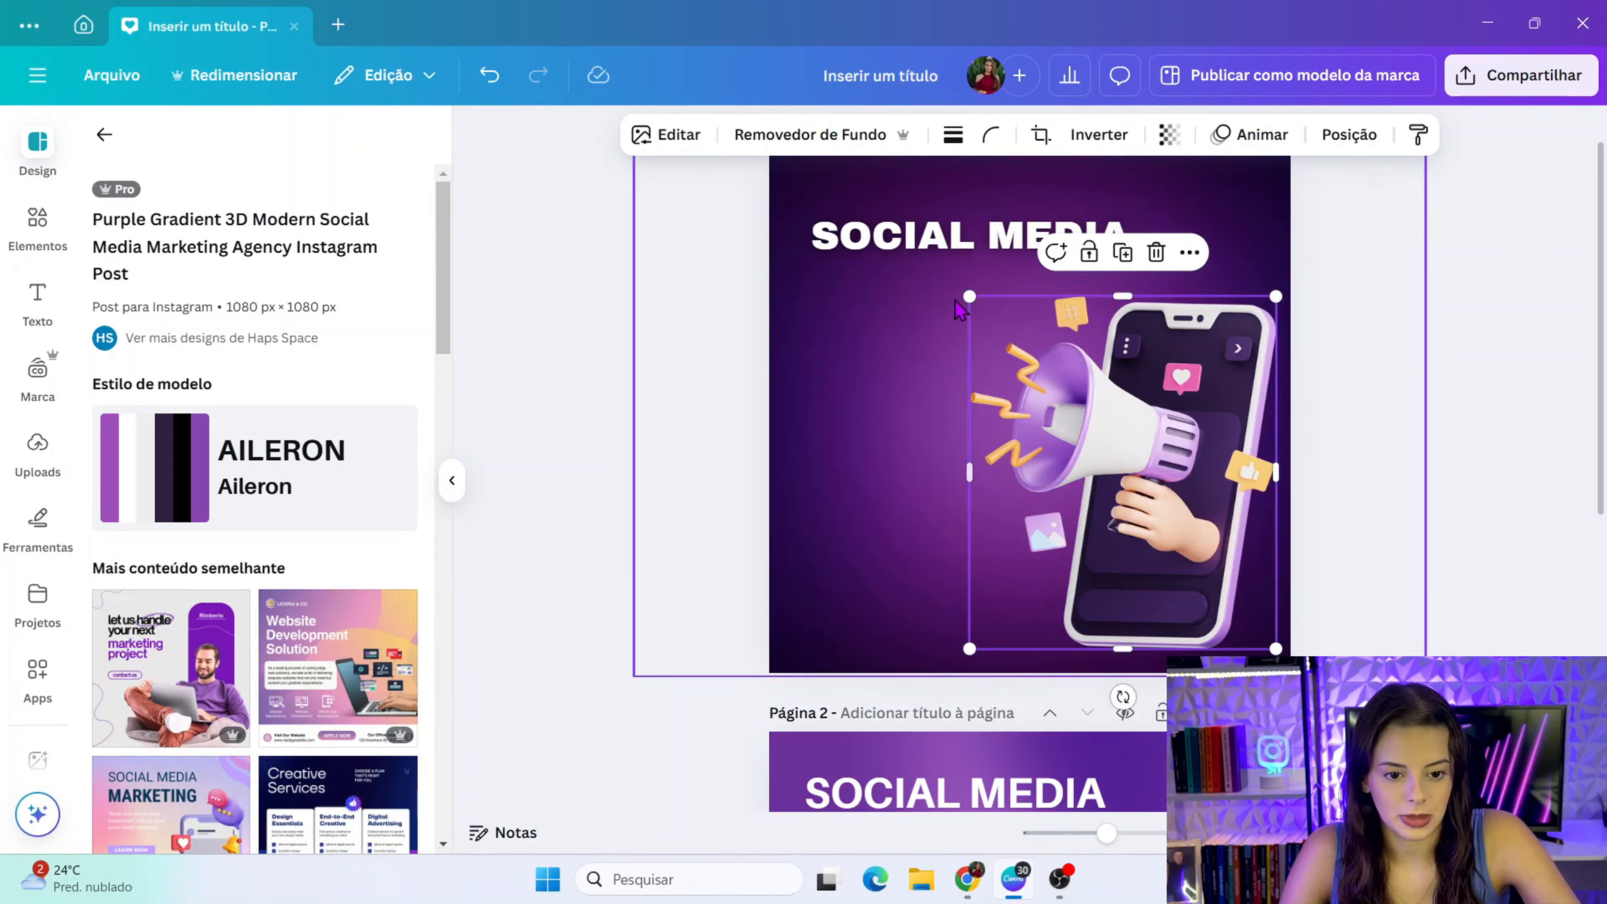
pyautogui.moveTo(965, 296); pyautogui.dragTo(1067, 403)
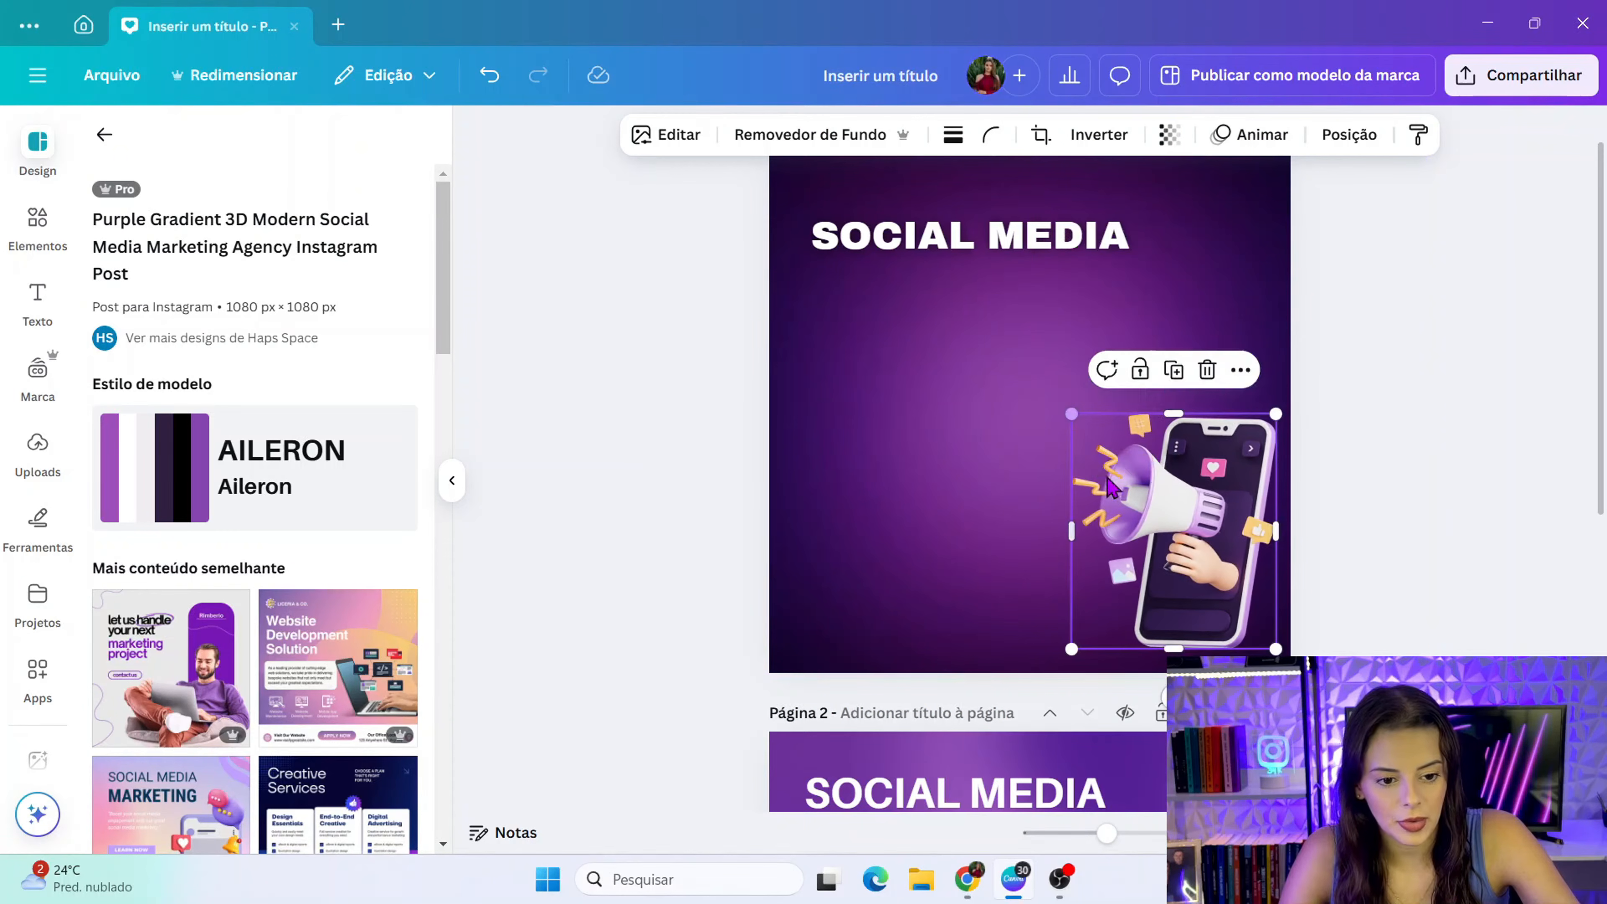
pyautogui.moveTo(1178, 495); pyautogui.dragTo(1143, 482)
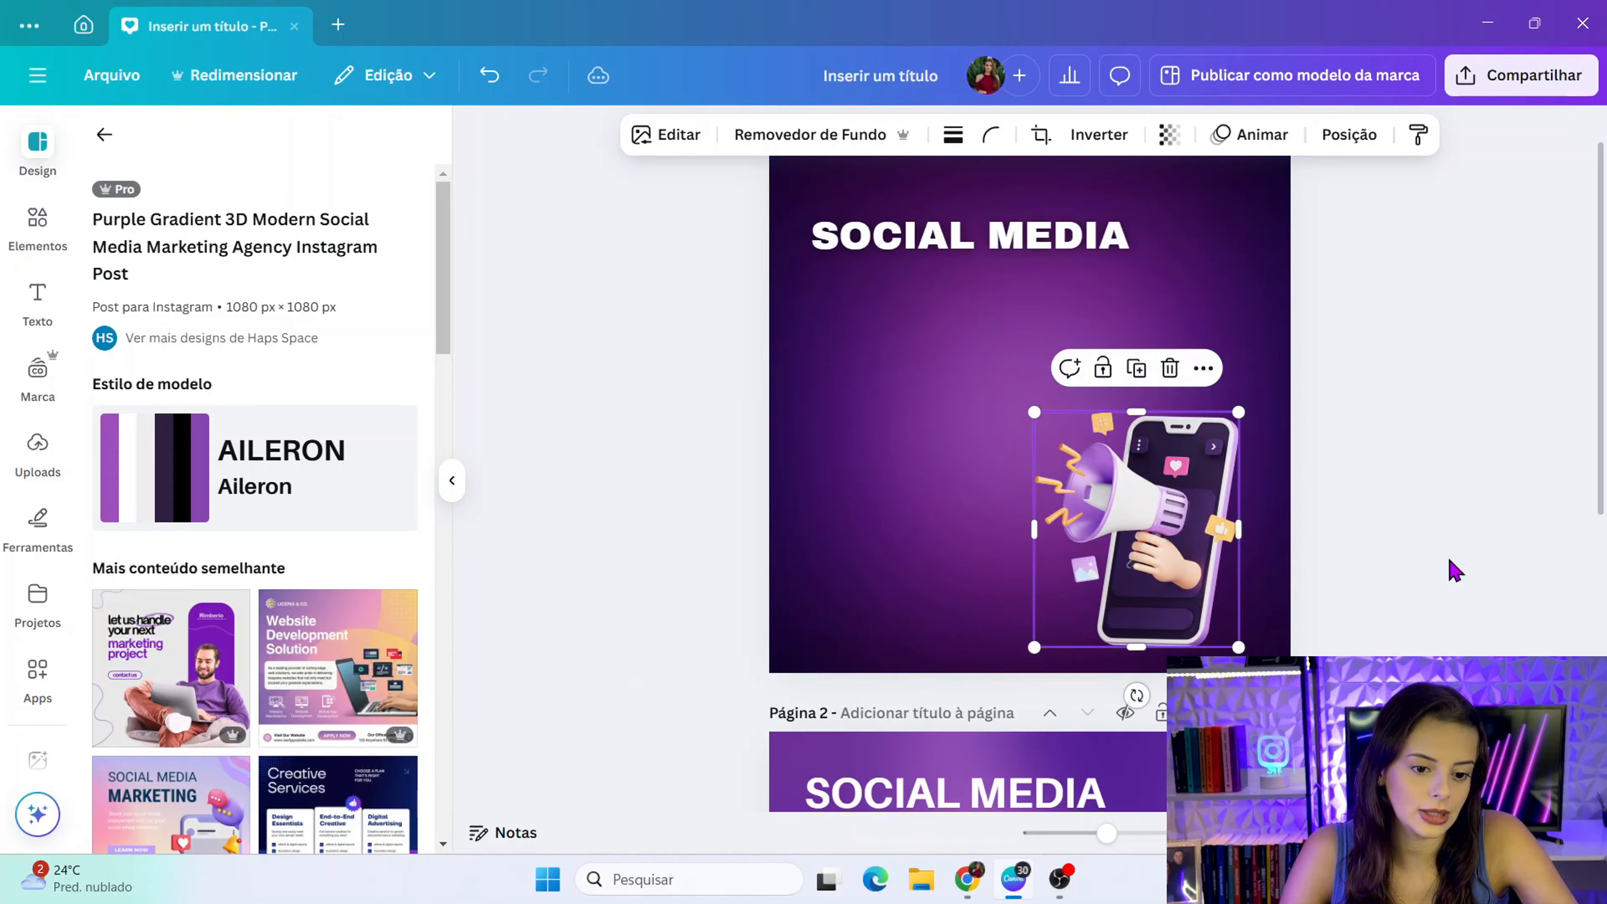
pyautogui.click(1451, 561)
pyautogui.click(1209, 546)
pyautogui.click(1327, 608)
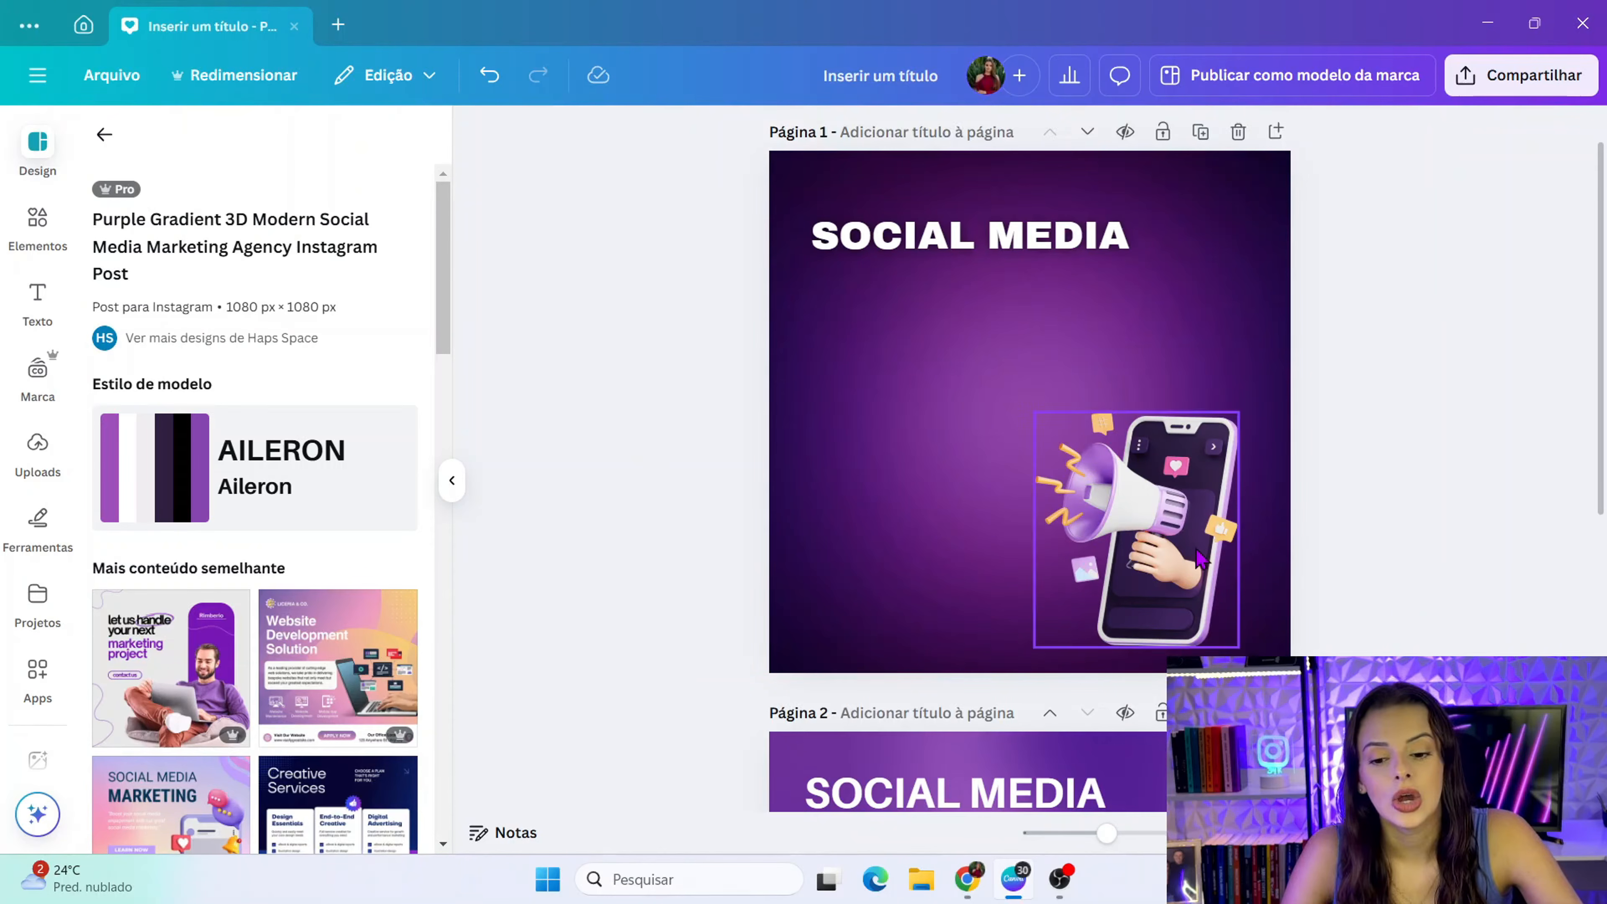
pyautogui.click(1227, 554)
pyautogui.click(1398, 593)
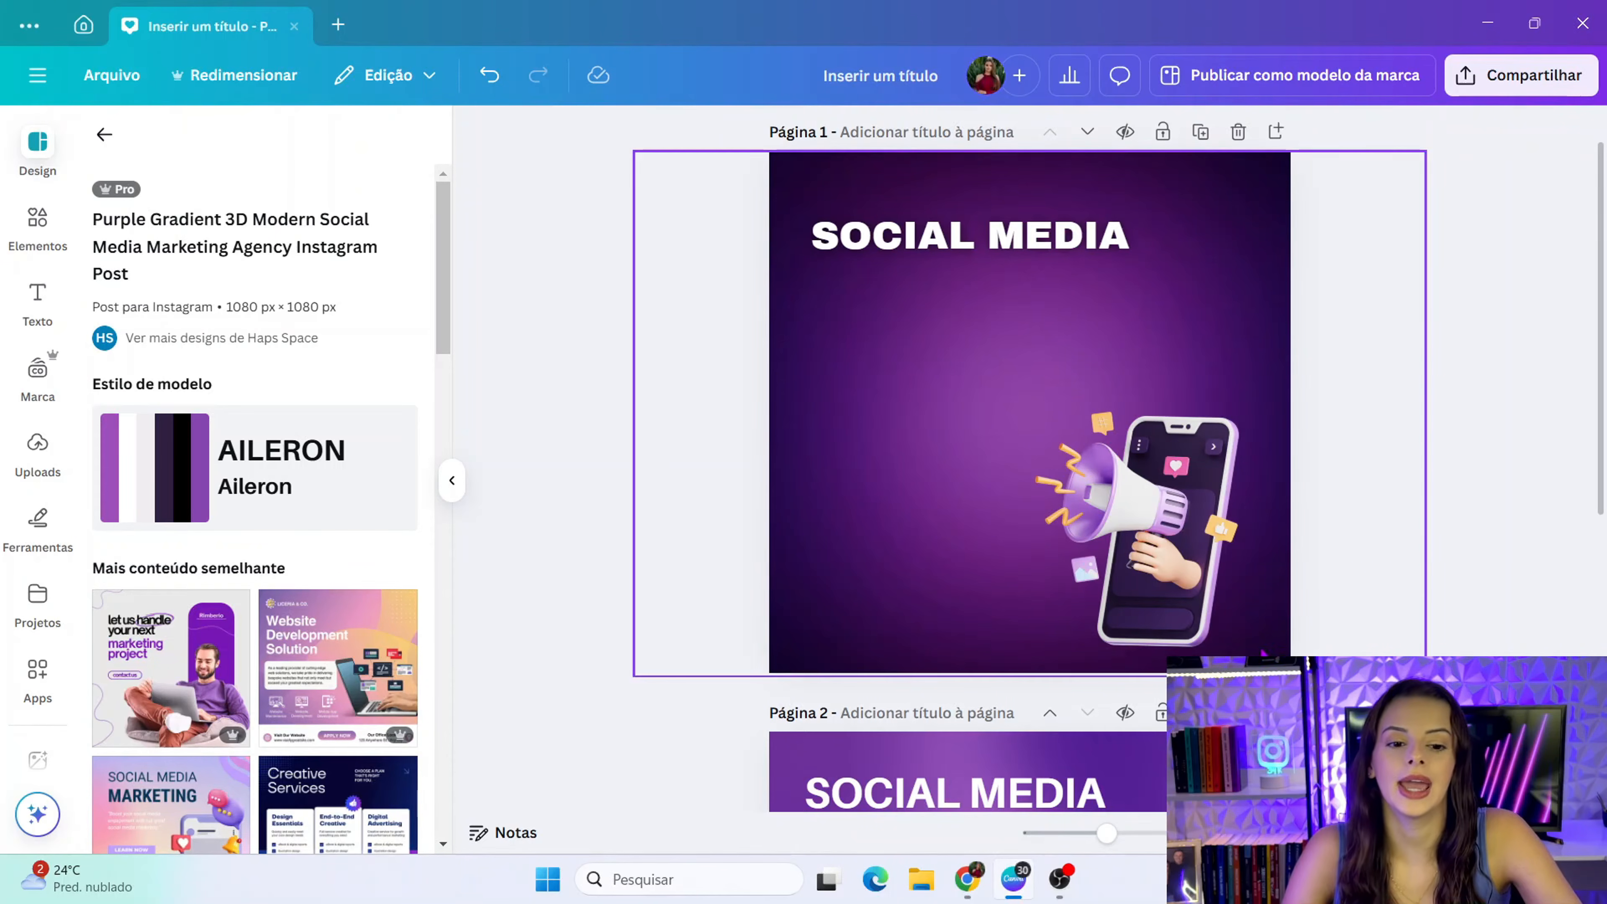
# - Delete page 2 and move the illustration slightly closer to the lower-right corner of the remaining page
pyautogui.scroll(-5, 703, 531)
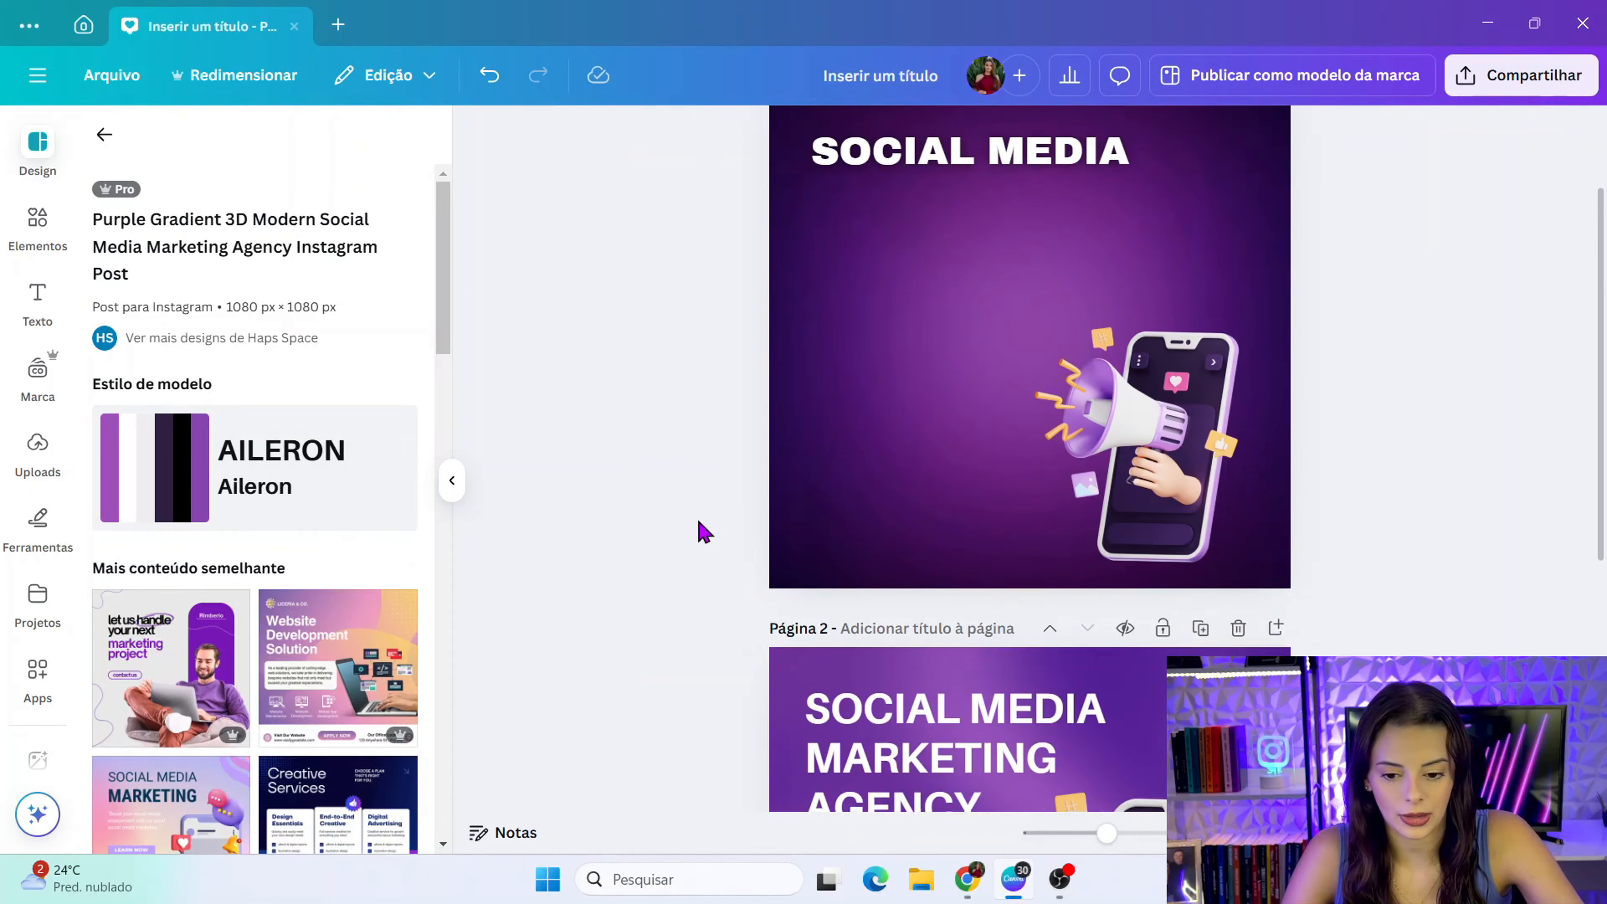
pyautogui.click(1238, 300)
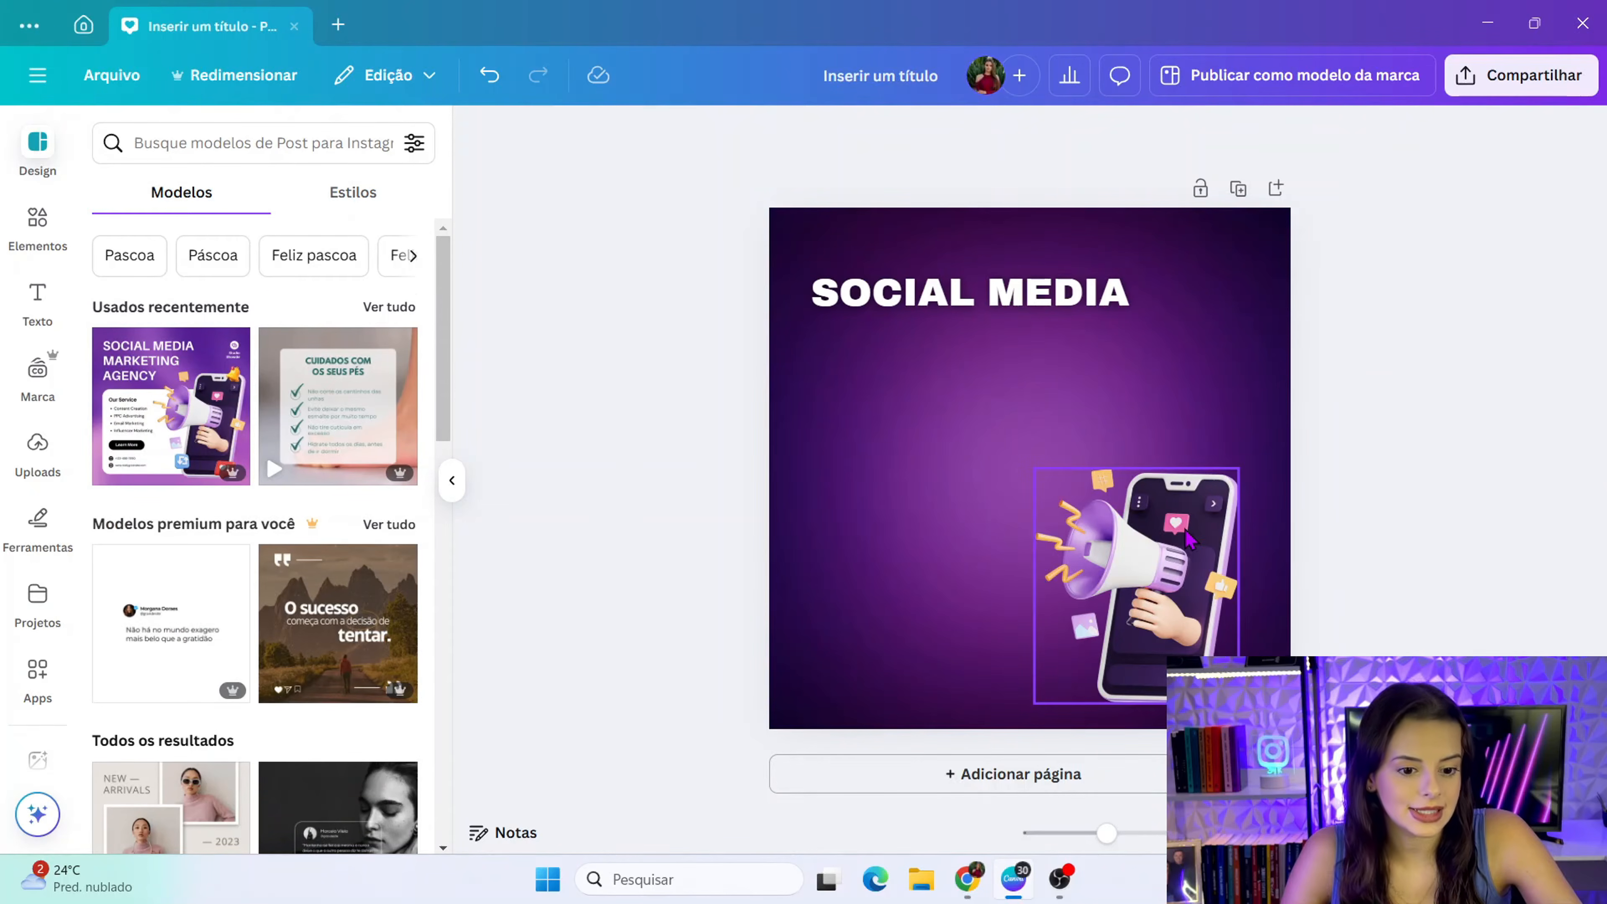
pyautogui.moveTo(1171, 524); pyautogui.dragTo(1188, 572)
# - Search the elements for "celular" and show all the matching graphics
pyautogui.click(43, 230)
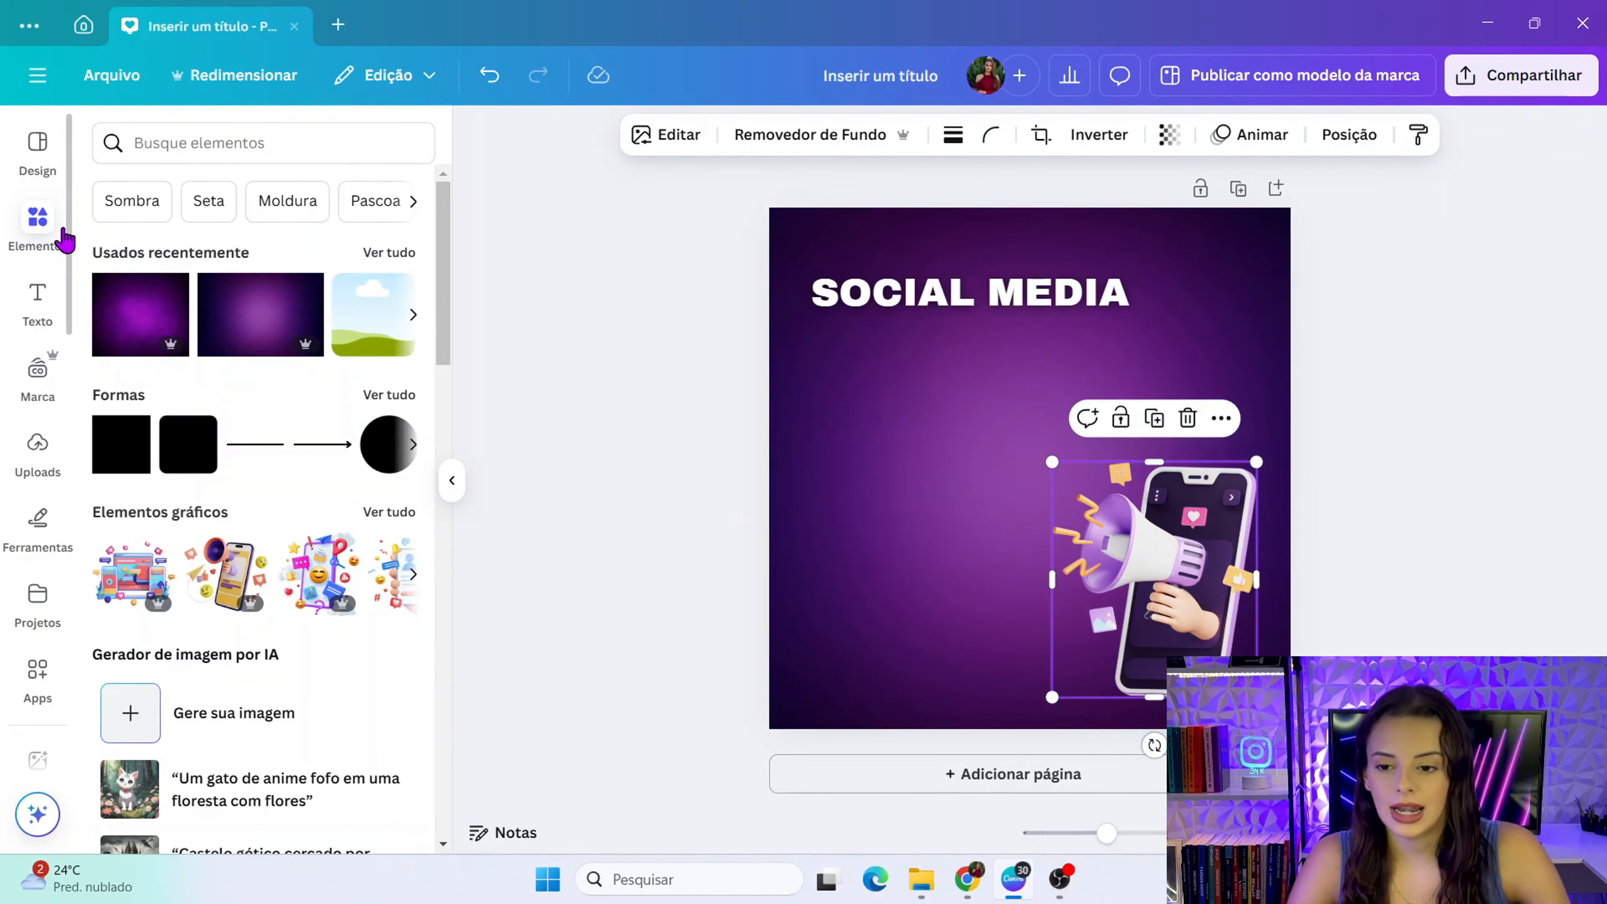
pyautogui.click(166, 152)
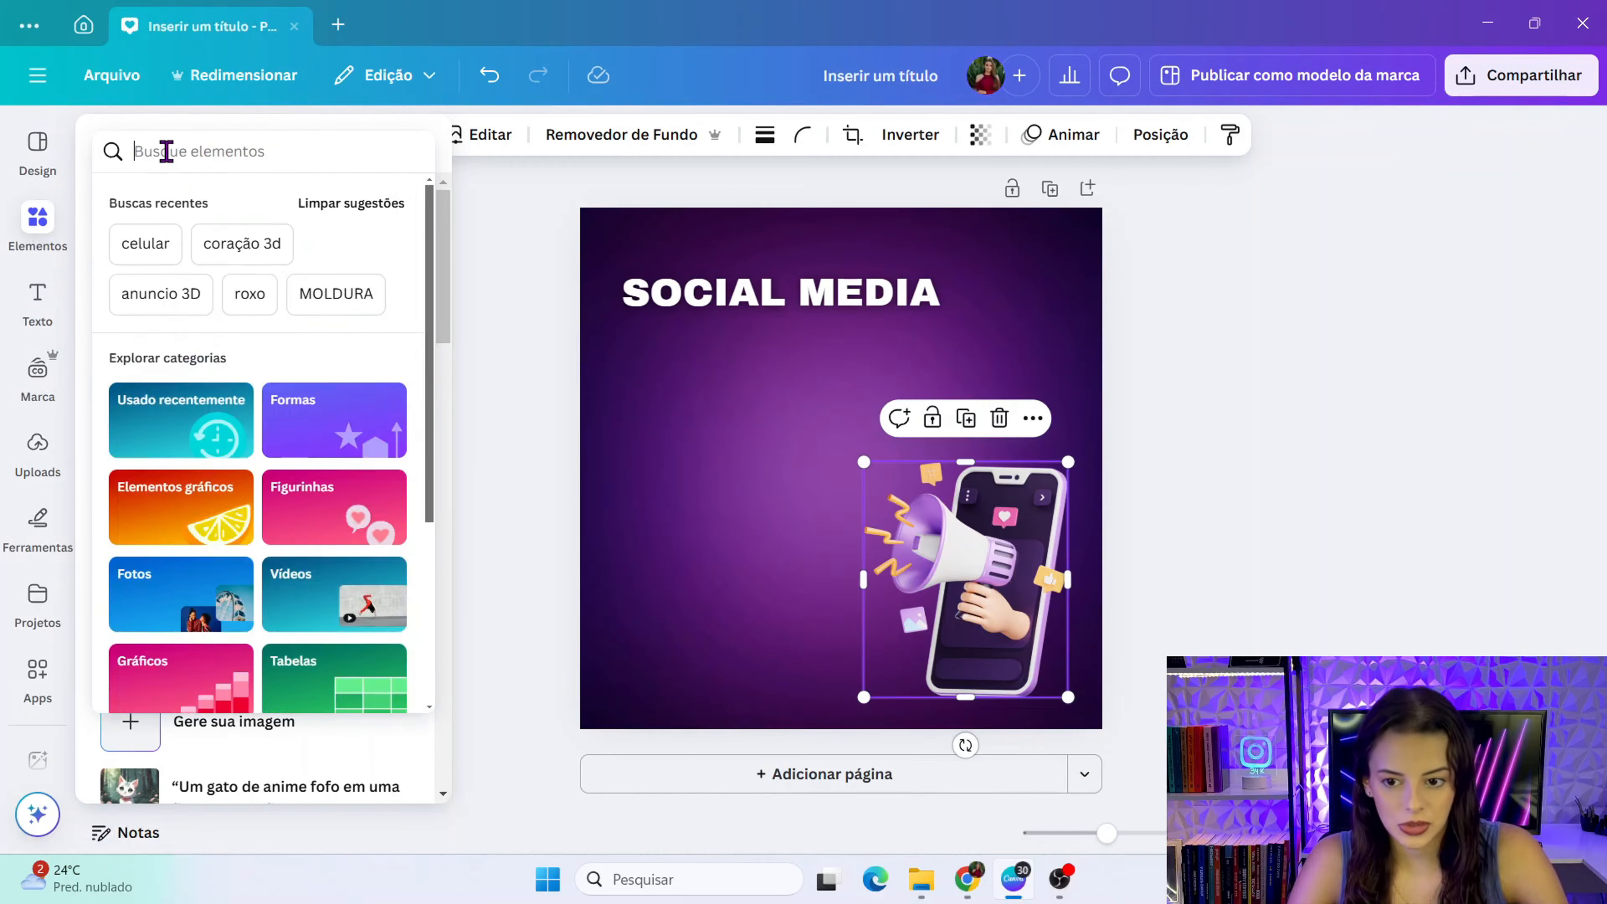
pyautogui.click(153, 250)
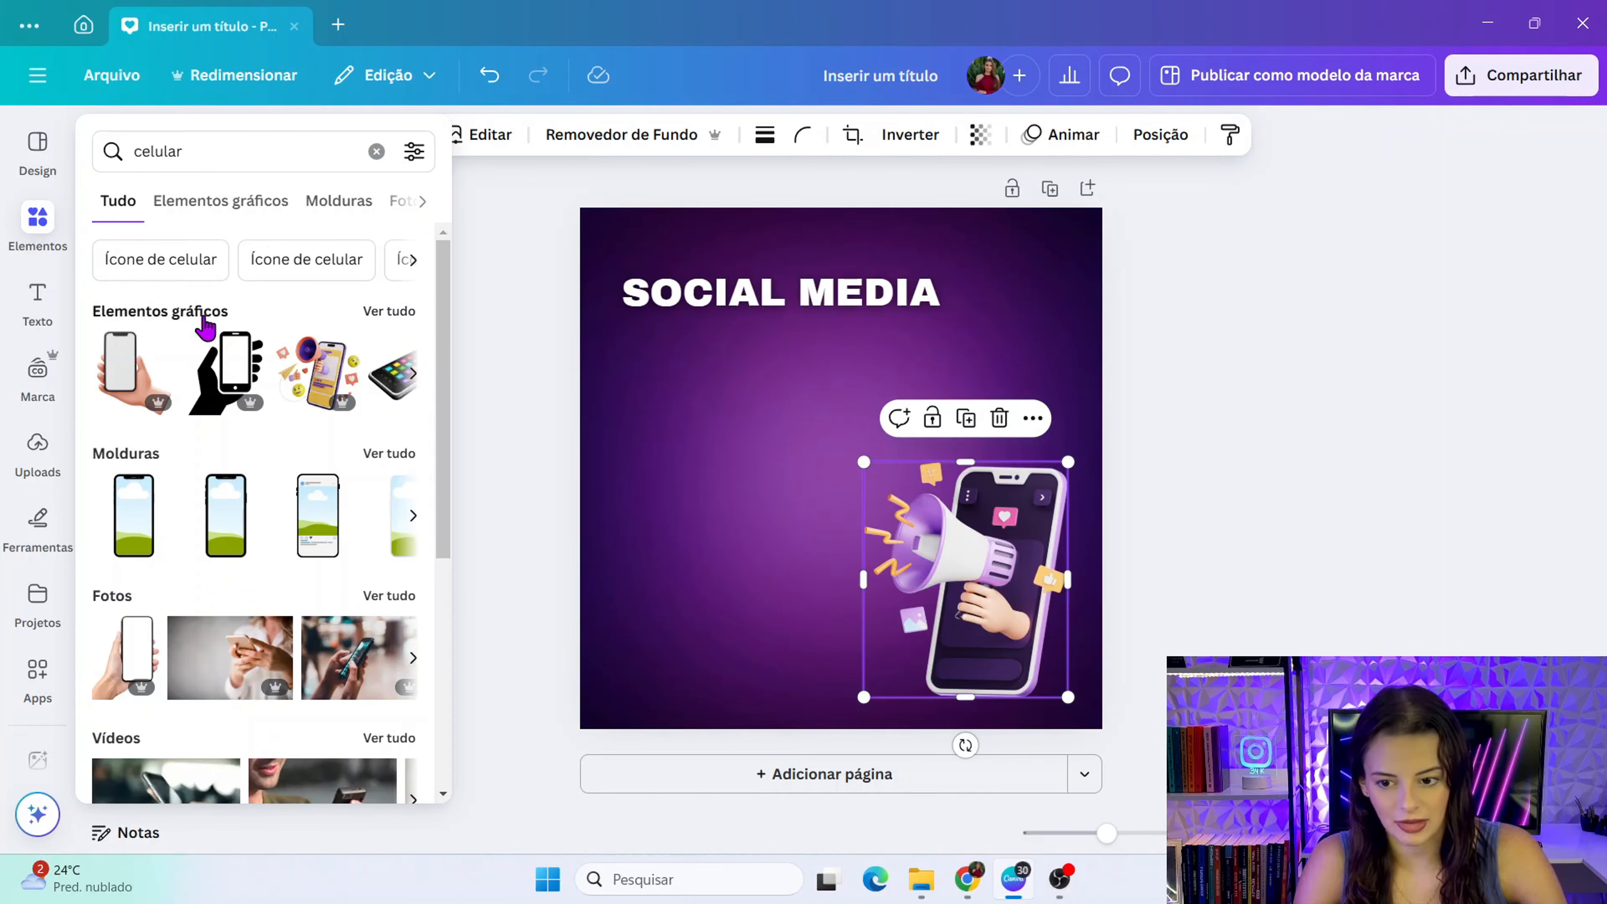
pyautogui.click(387, 311)
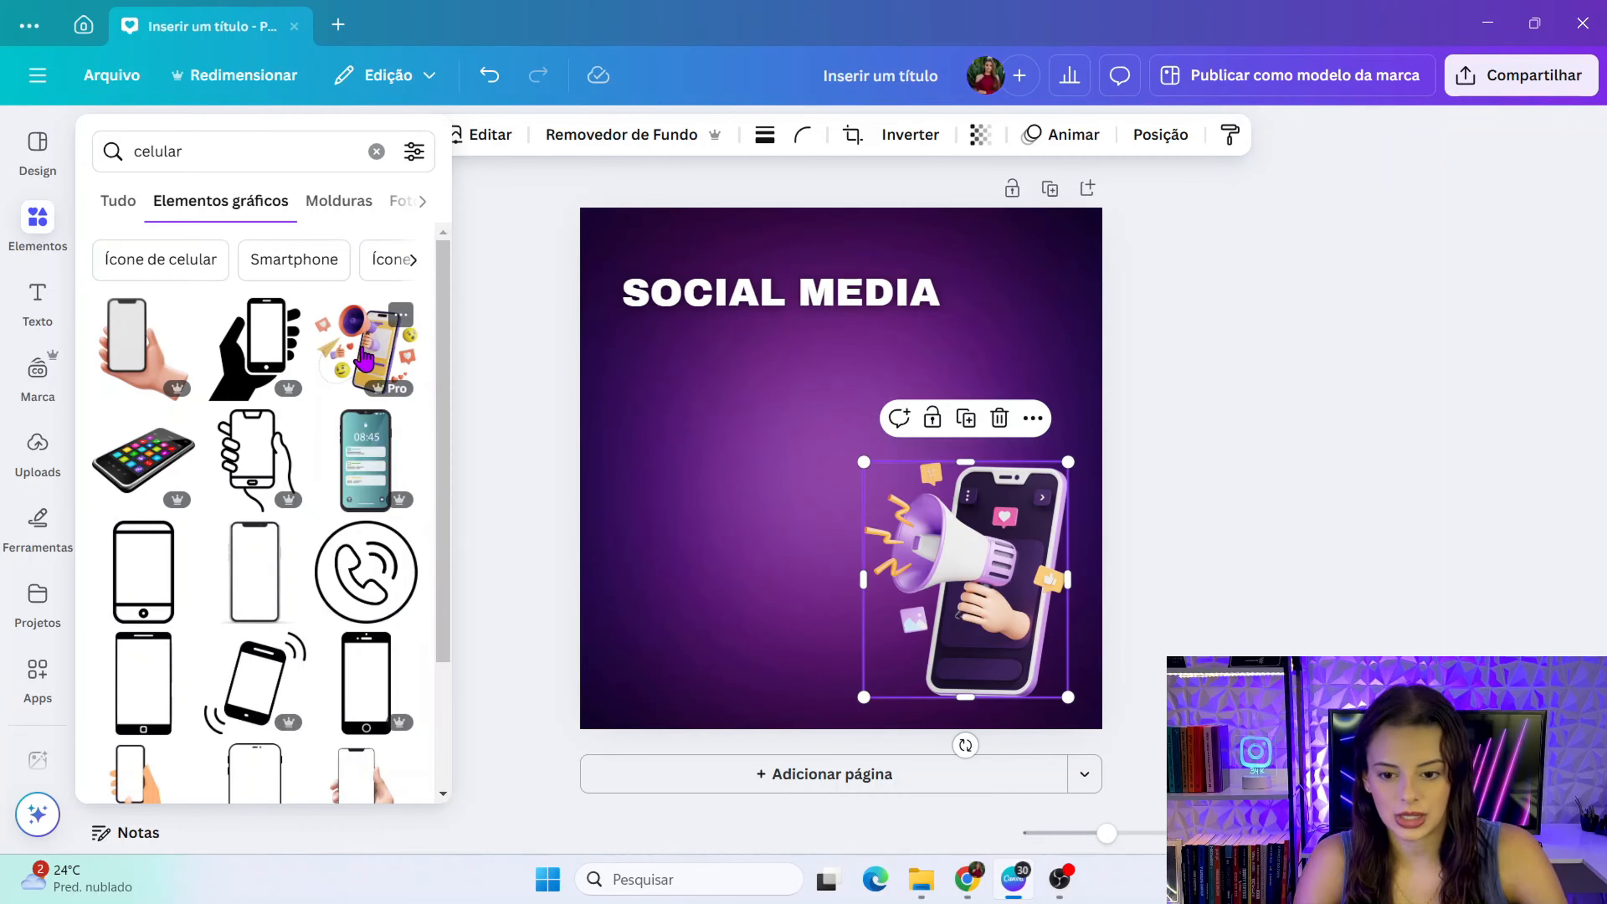
# - Try out the yellow phone graphic with the orange megaphone and emojis at a reduced size, and delete it
pyautogui.click(365, 359)
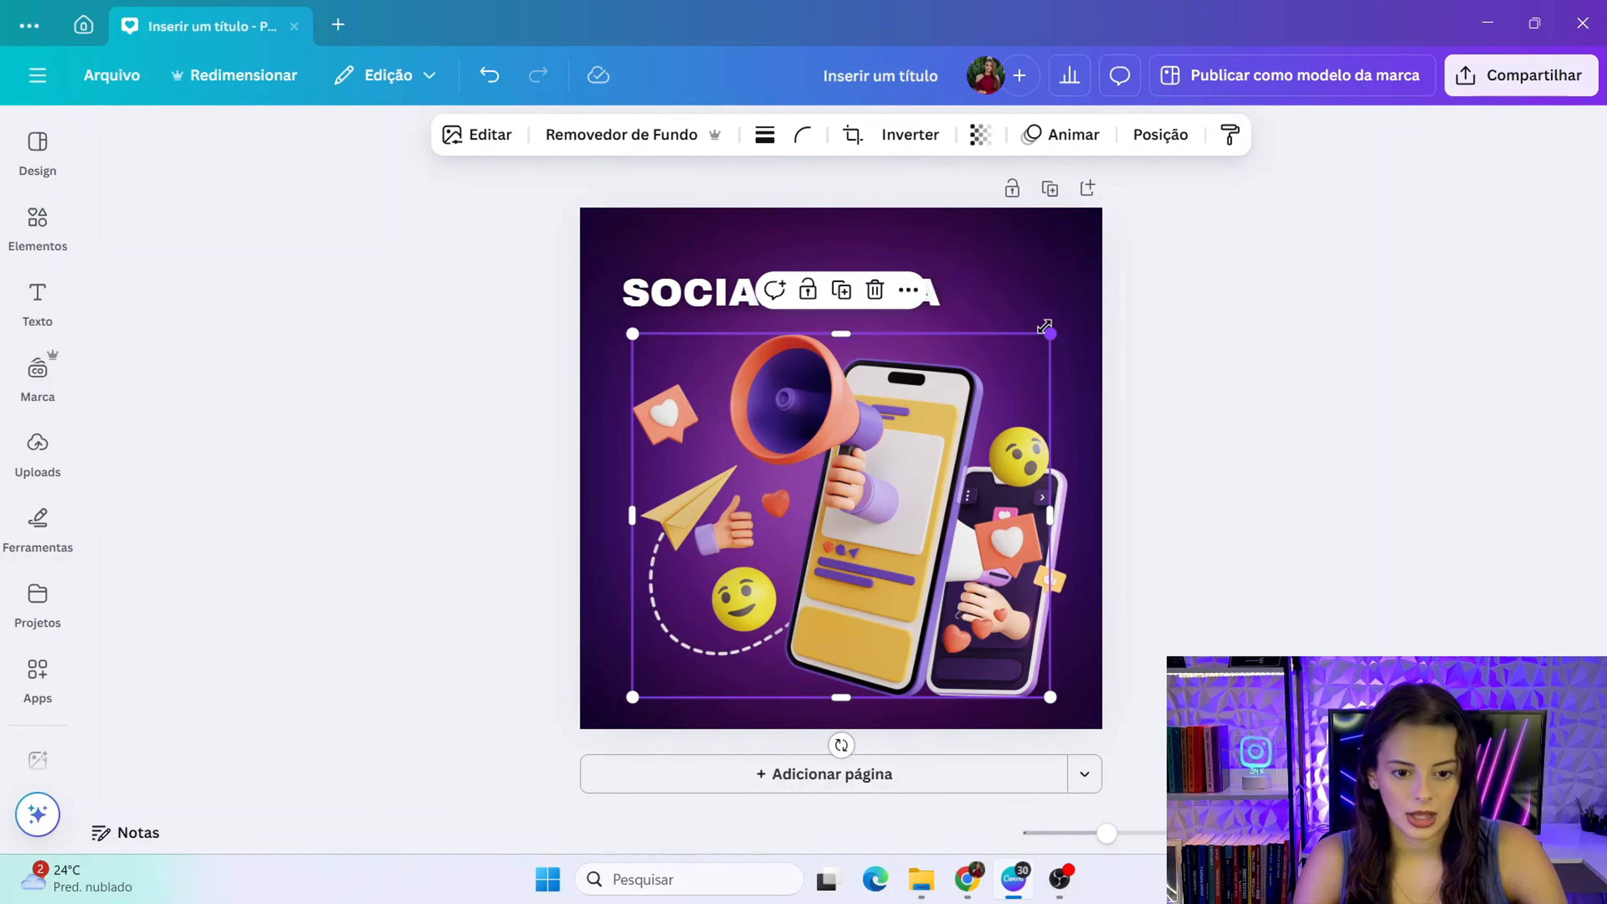
pyautogui.moveTo(1047, 288); pyautogui.dragTo(901, 419)
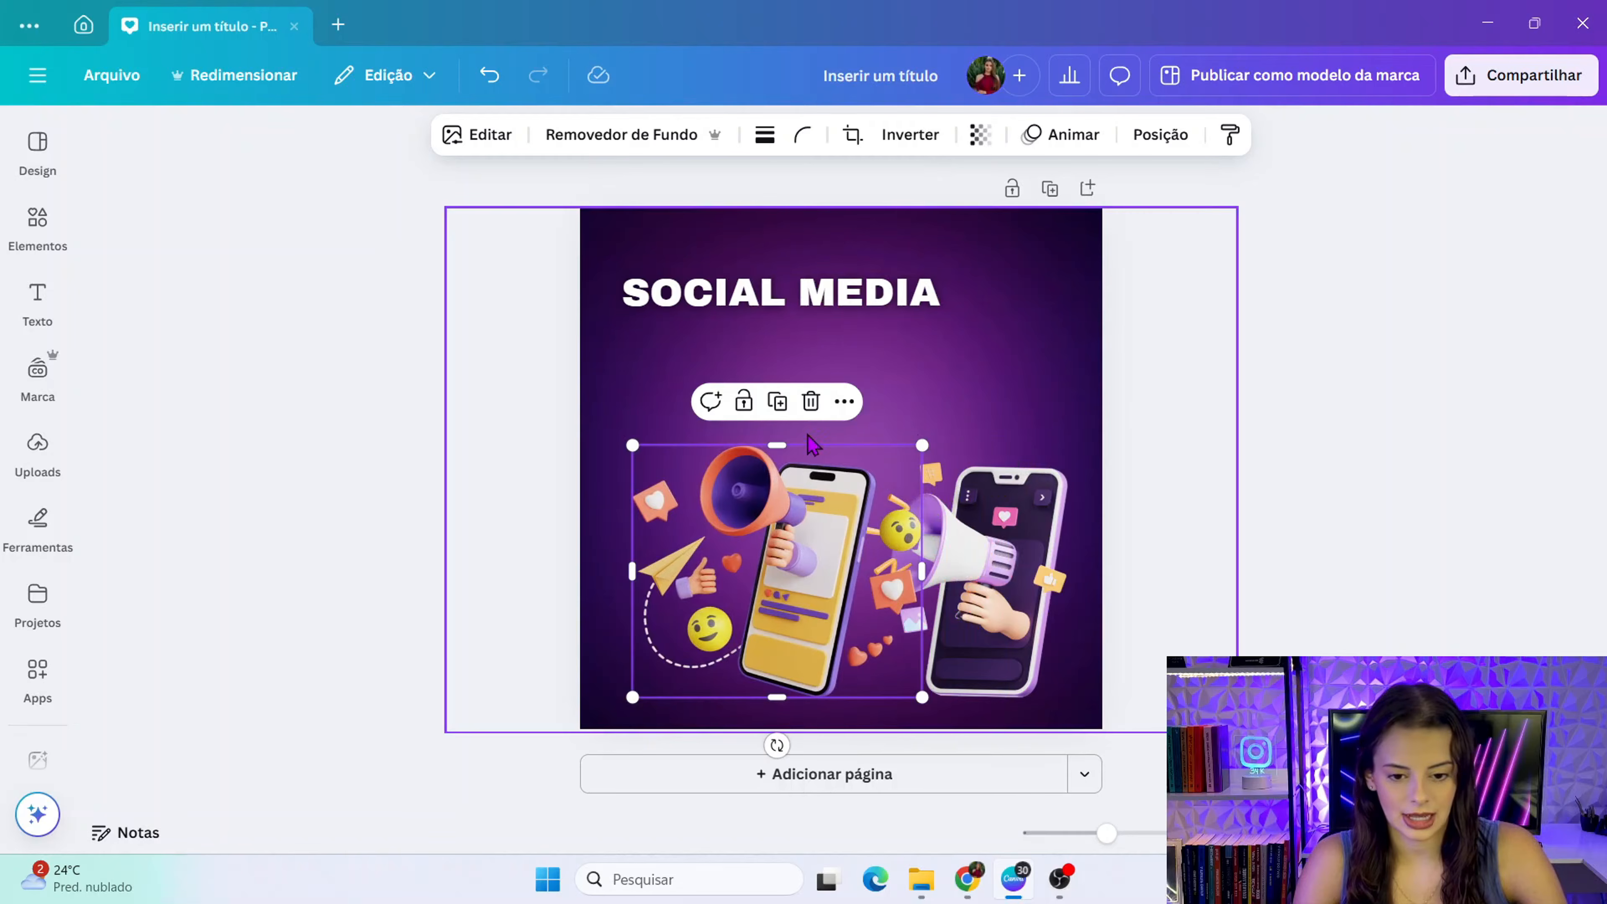
pyautogui.click(811, 398)
# - Browse the "celular" graphics for phone illustrations that match the post's style
pyautogui.click(36, 241)
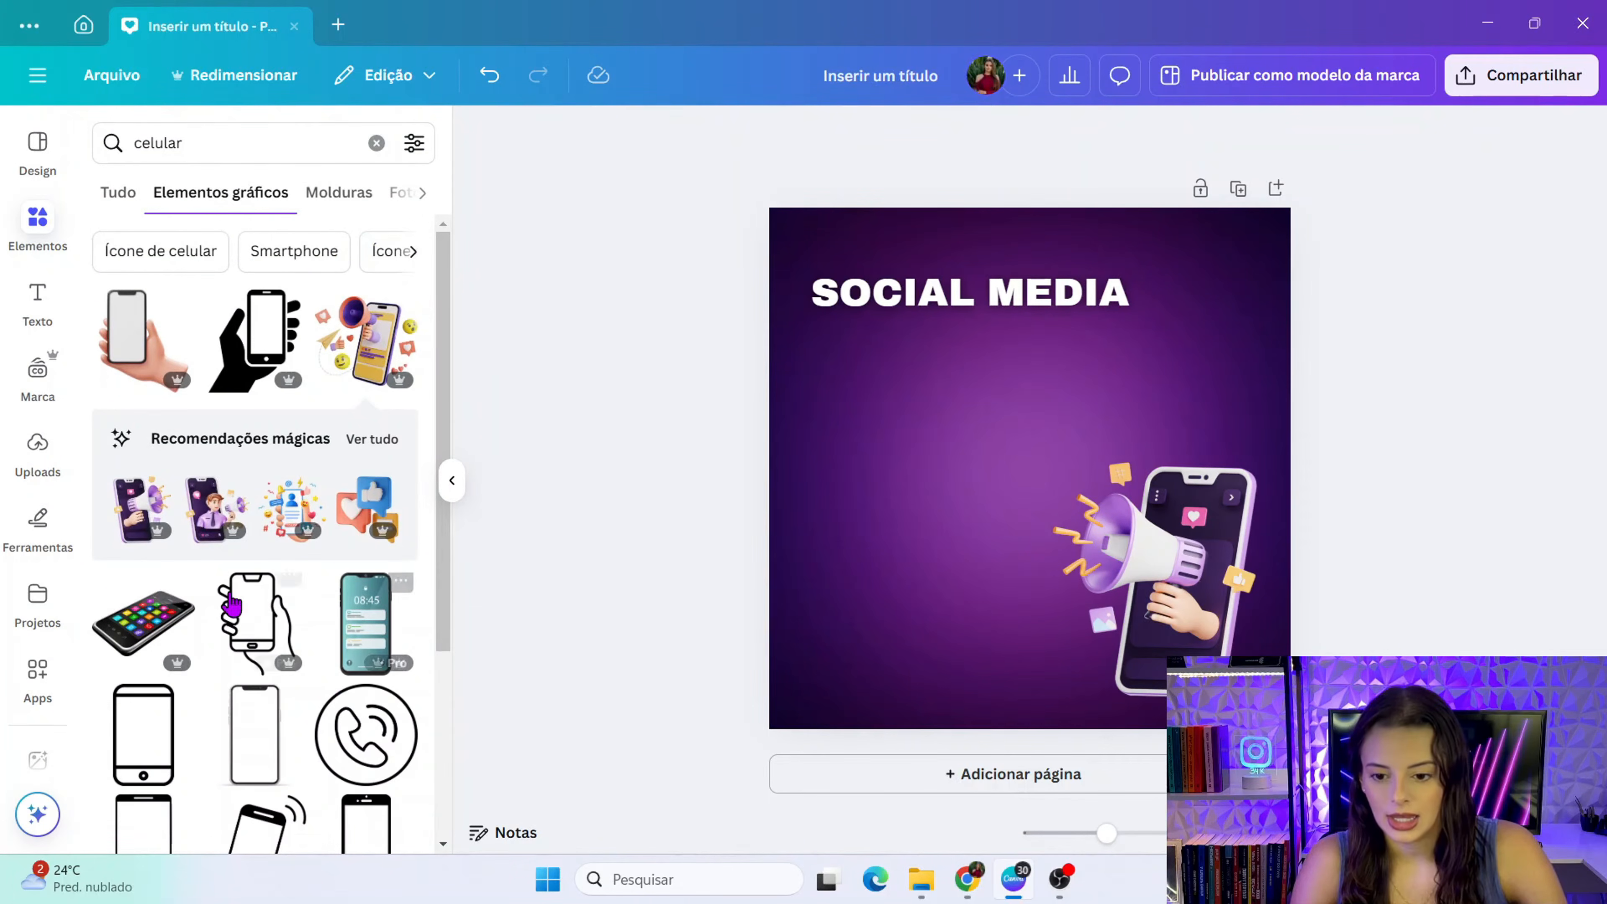
pyautogui.scroll(-7, 335, 516)
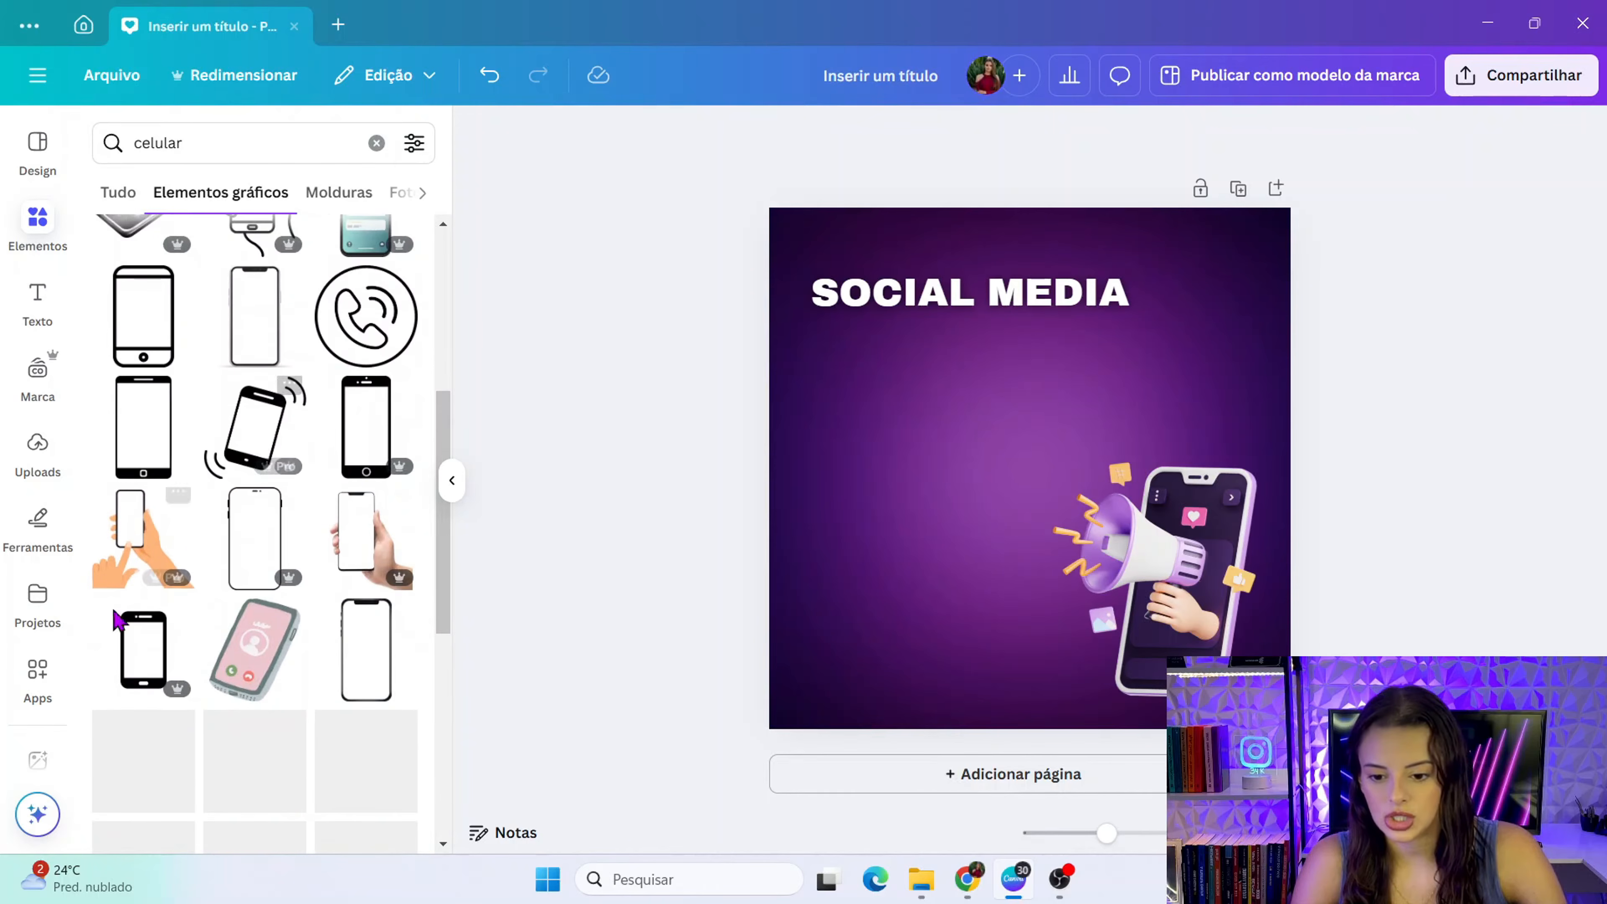
pyautogui.scroll(-5, 266, 557)
pyautogui.scroll(-5, 217, 596)
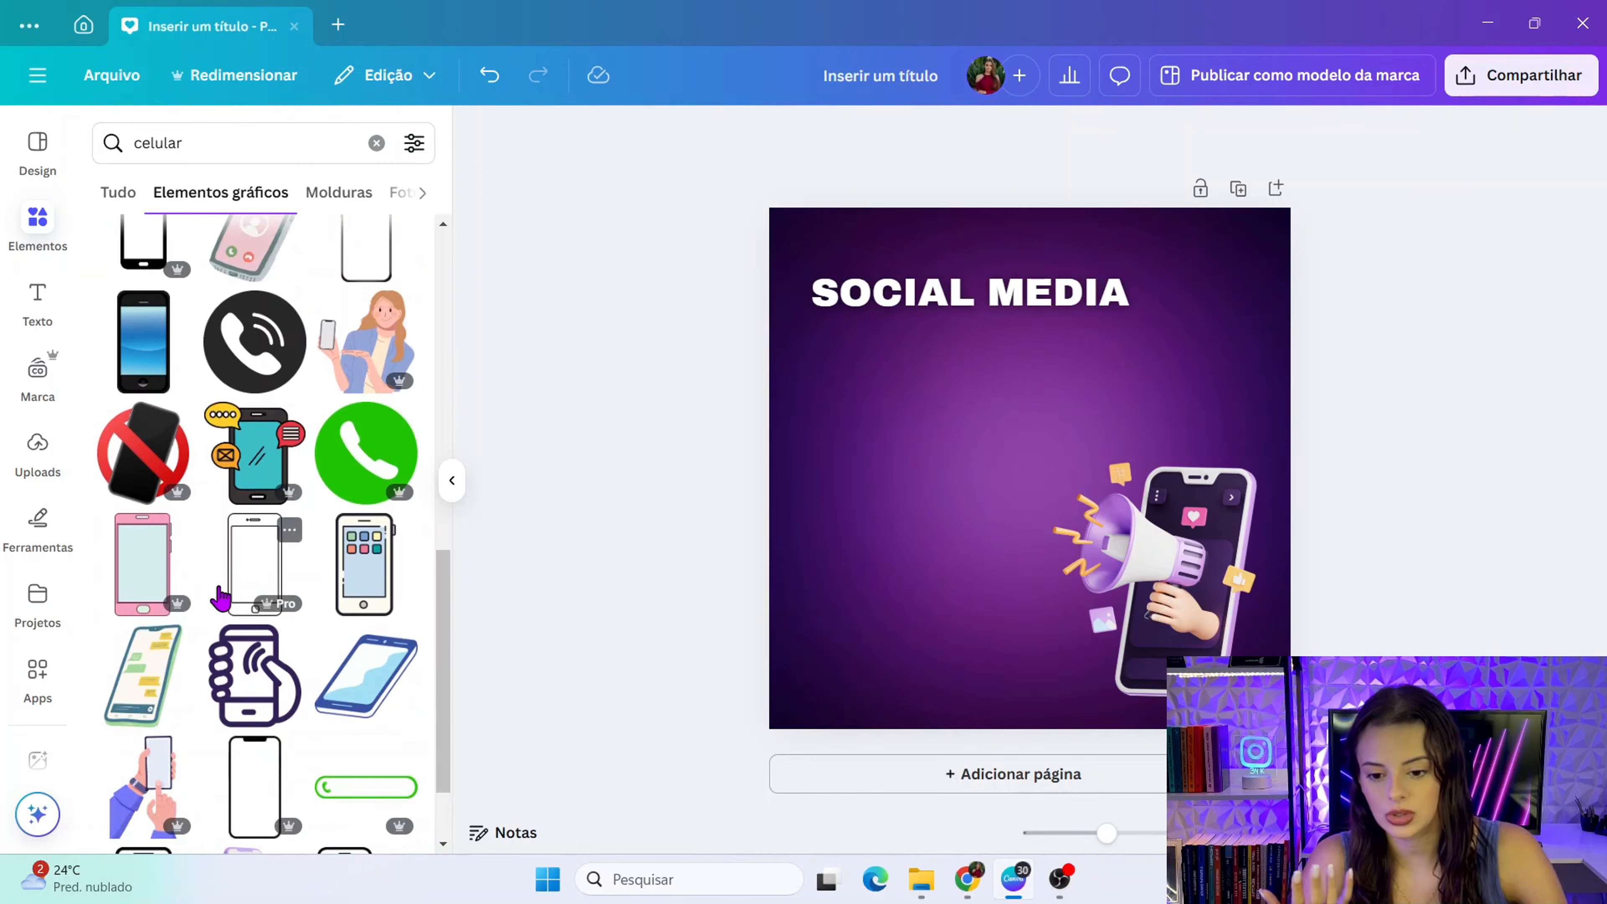
pyautogui.scroll(3, 190, 412)
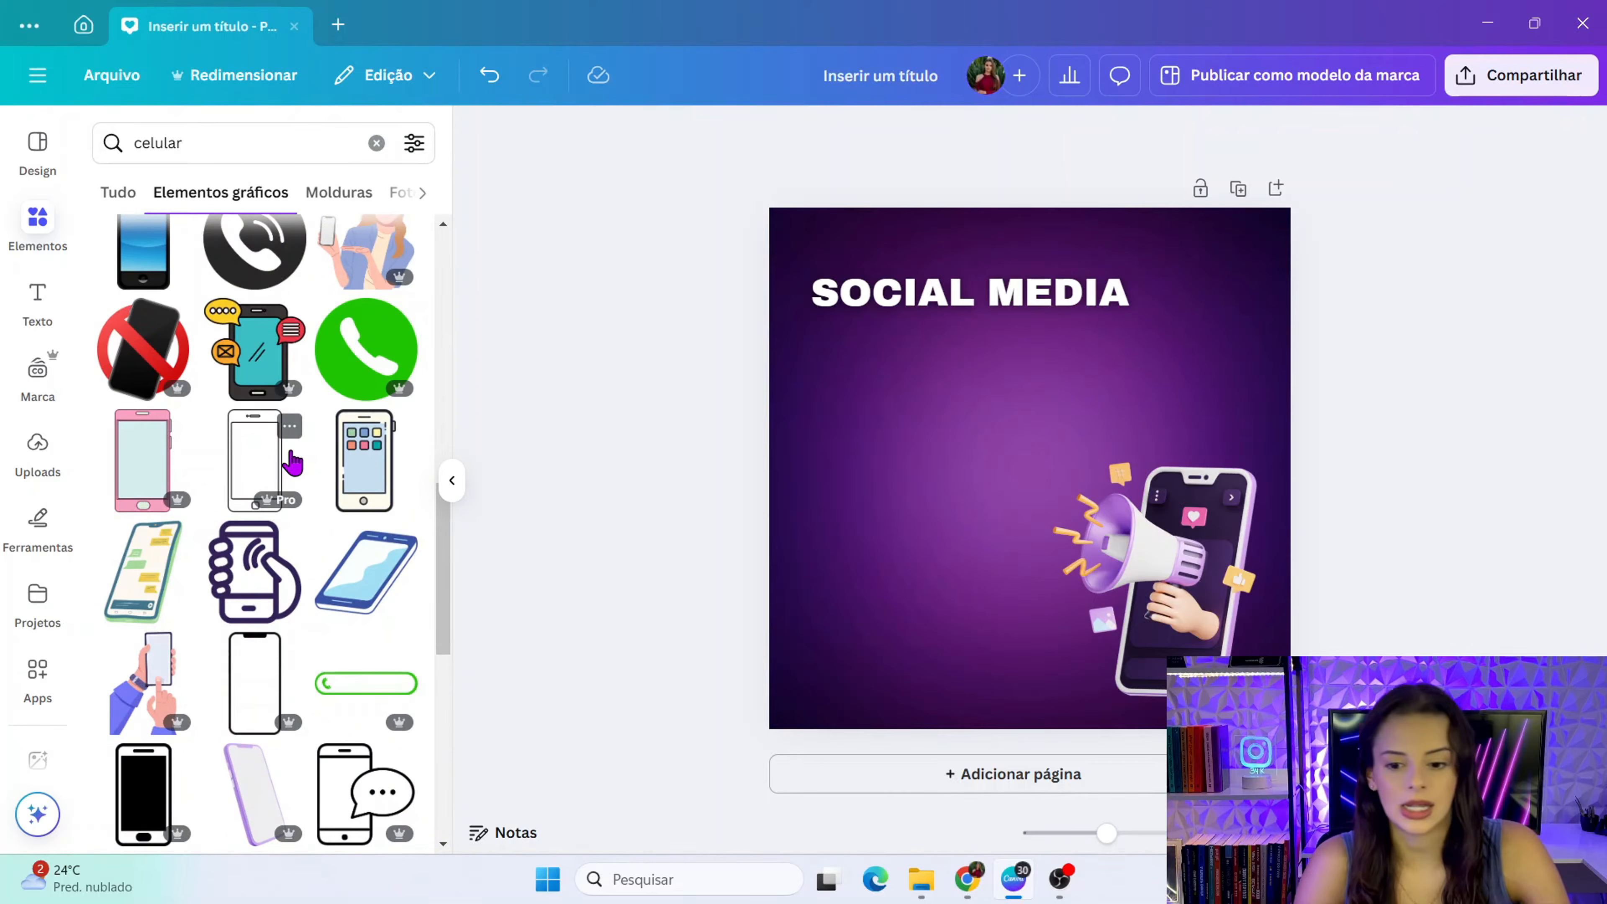
pyautogui.scroll(-6, 359, 539)
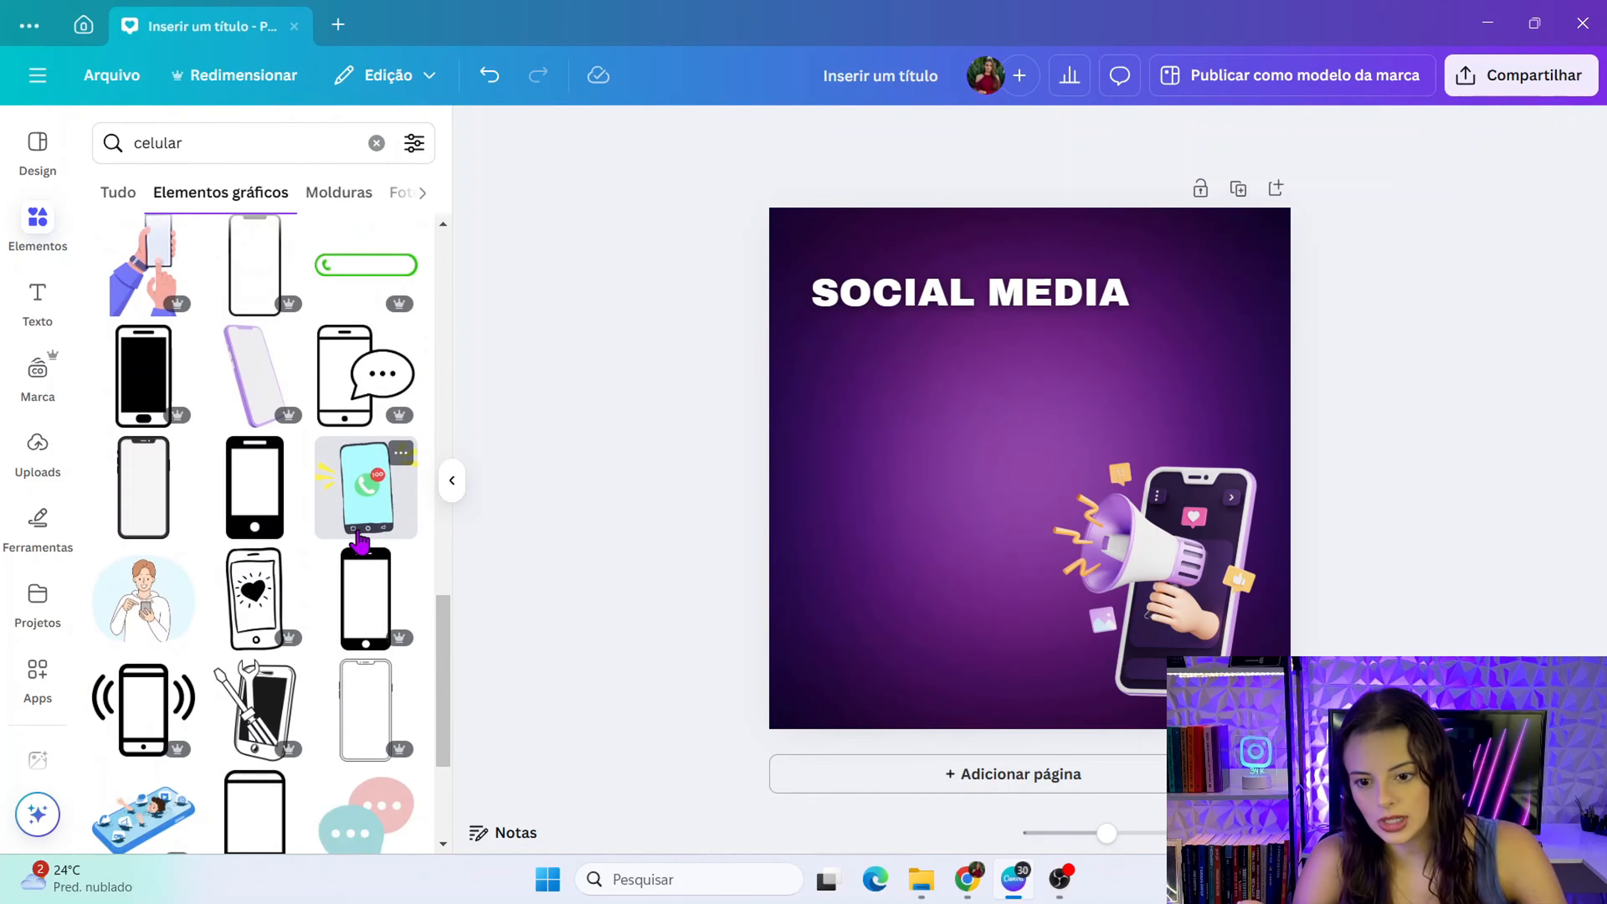
pyautogui.scroll(-5, 316, 472)
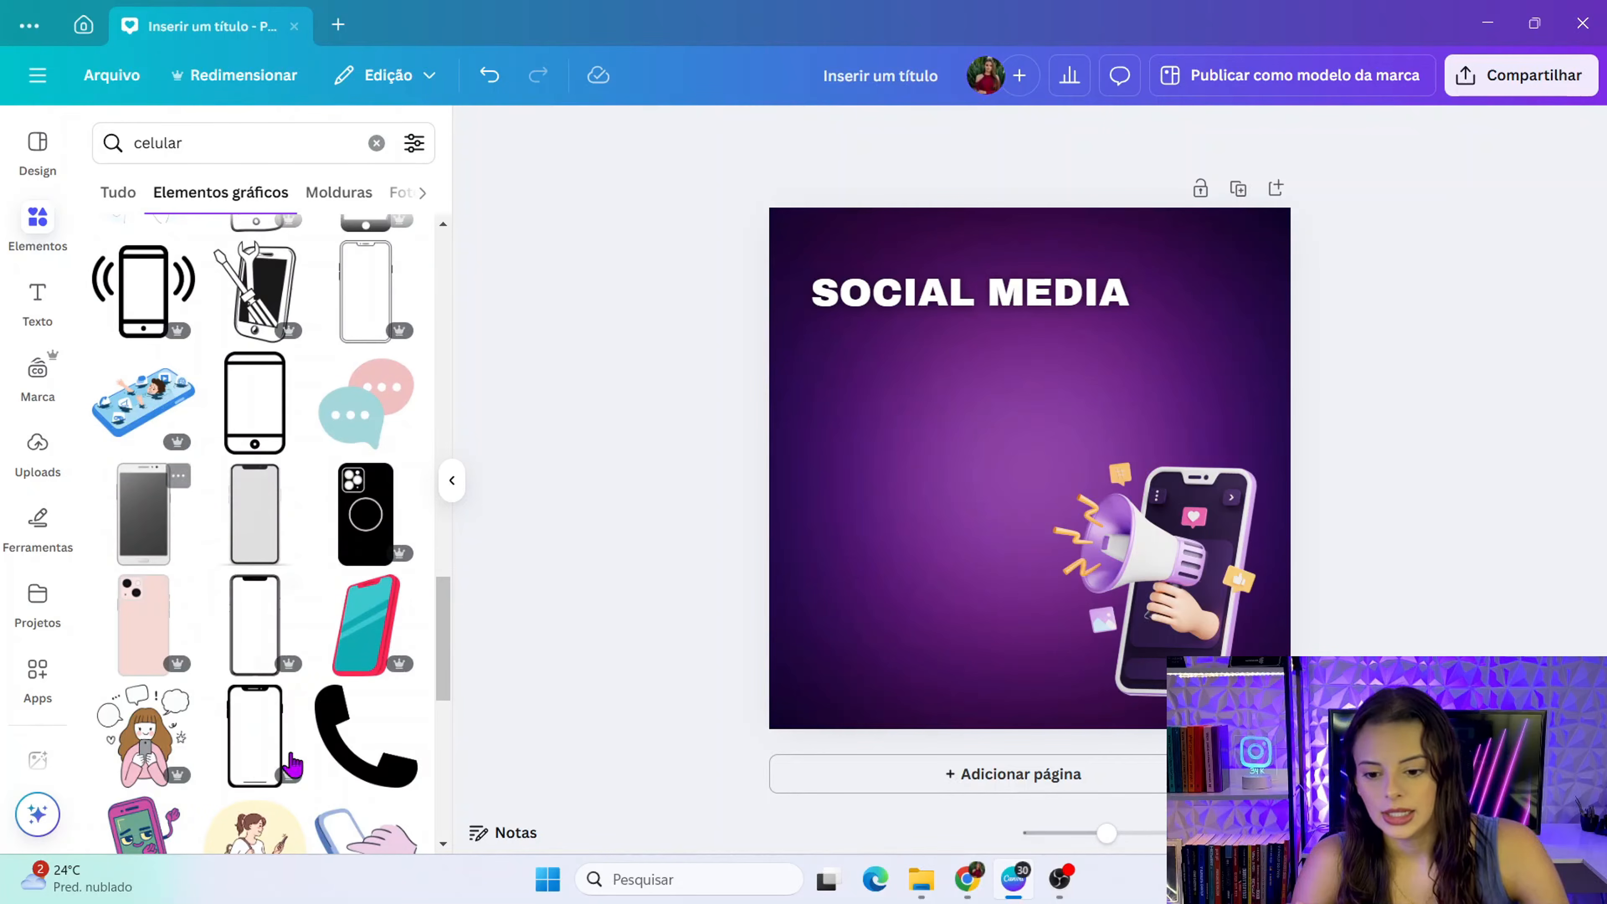
pyautogui.scroll(-3, 282, 741)
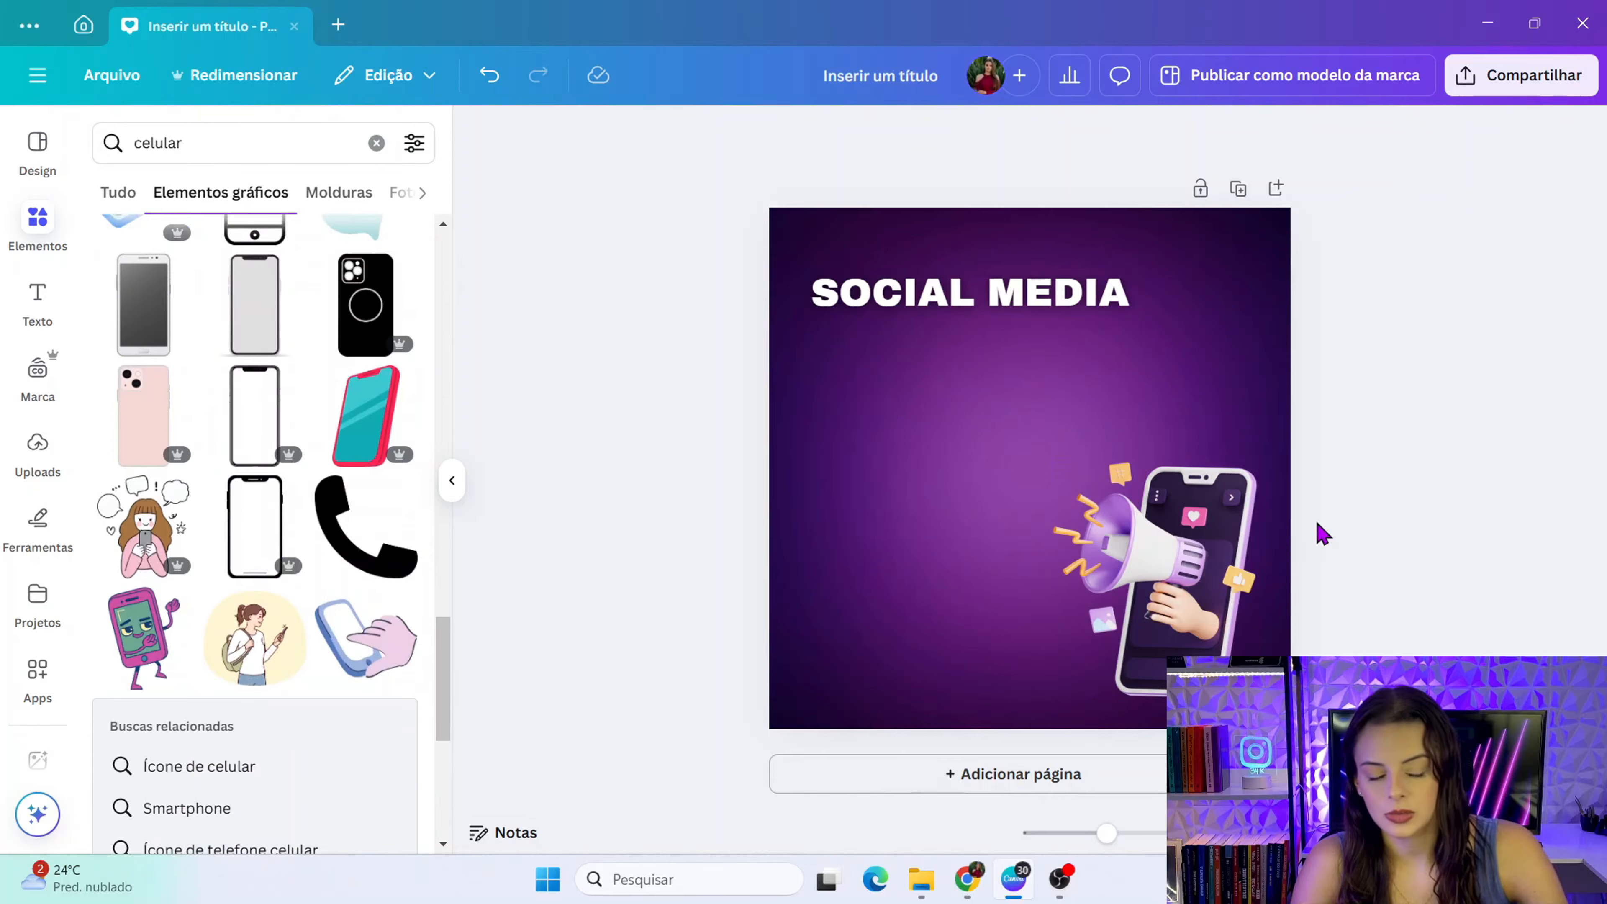
pyautogui.scroll(-5, 190, 665)
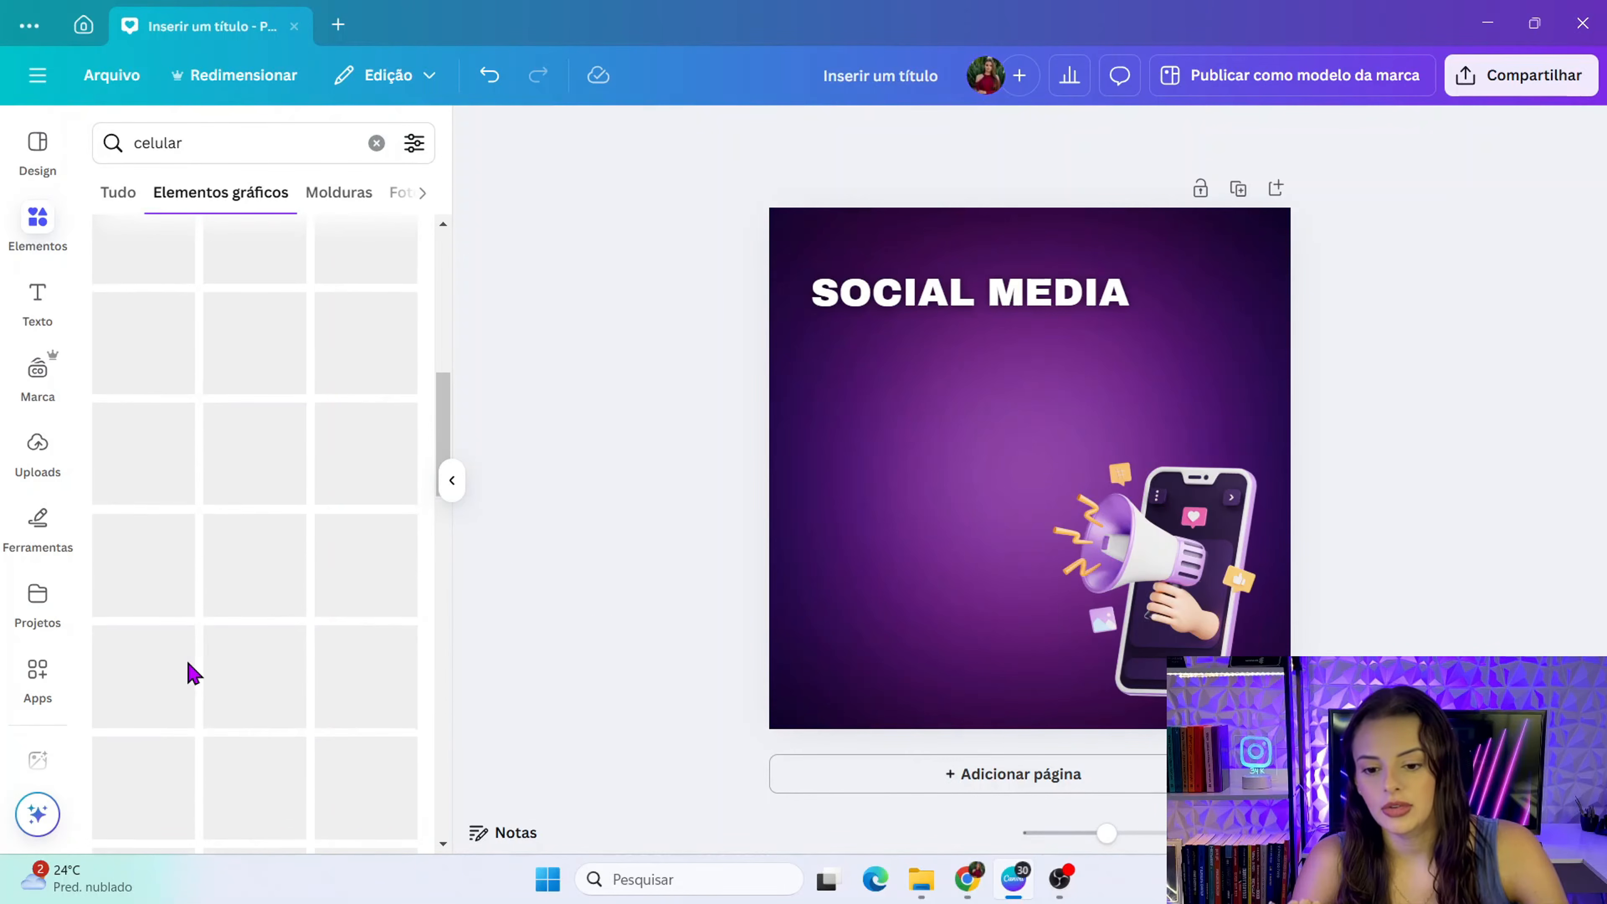
pyautogui.scroll(9, 190, 668)
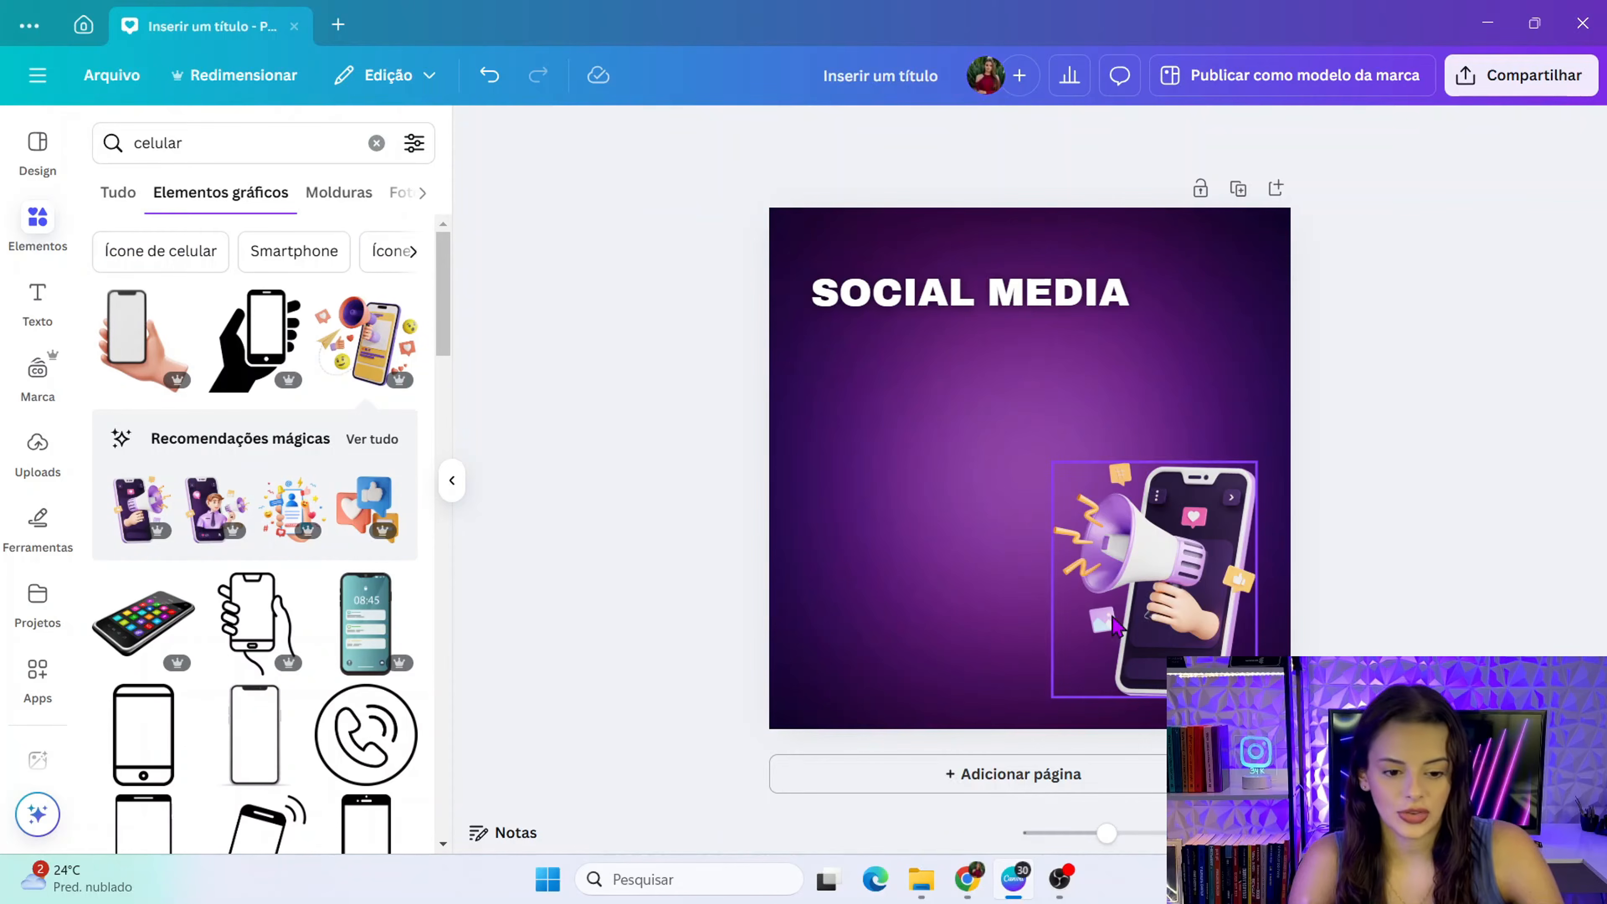
# - Add the recommended mirrored phone and megaphone graphic and place it in the page's lower-left area, level with the existing illustration
pyautogui.click(140, 508)
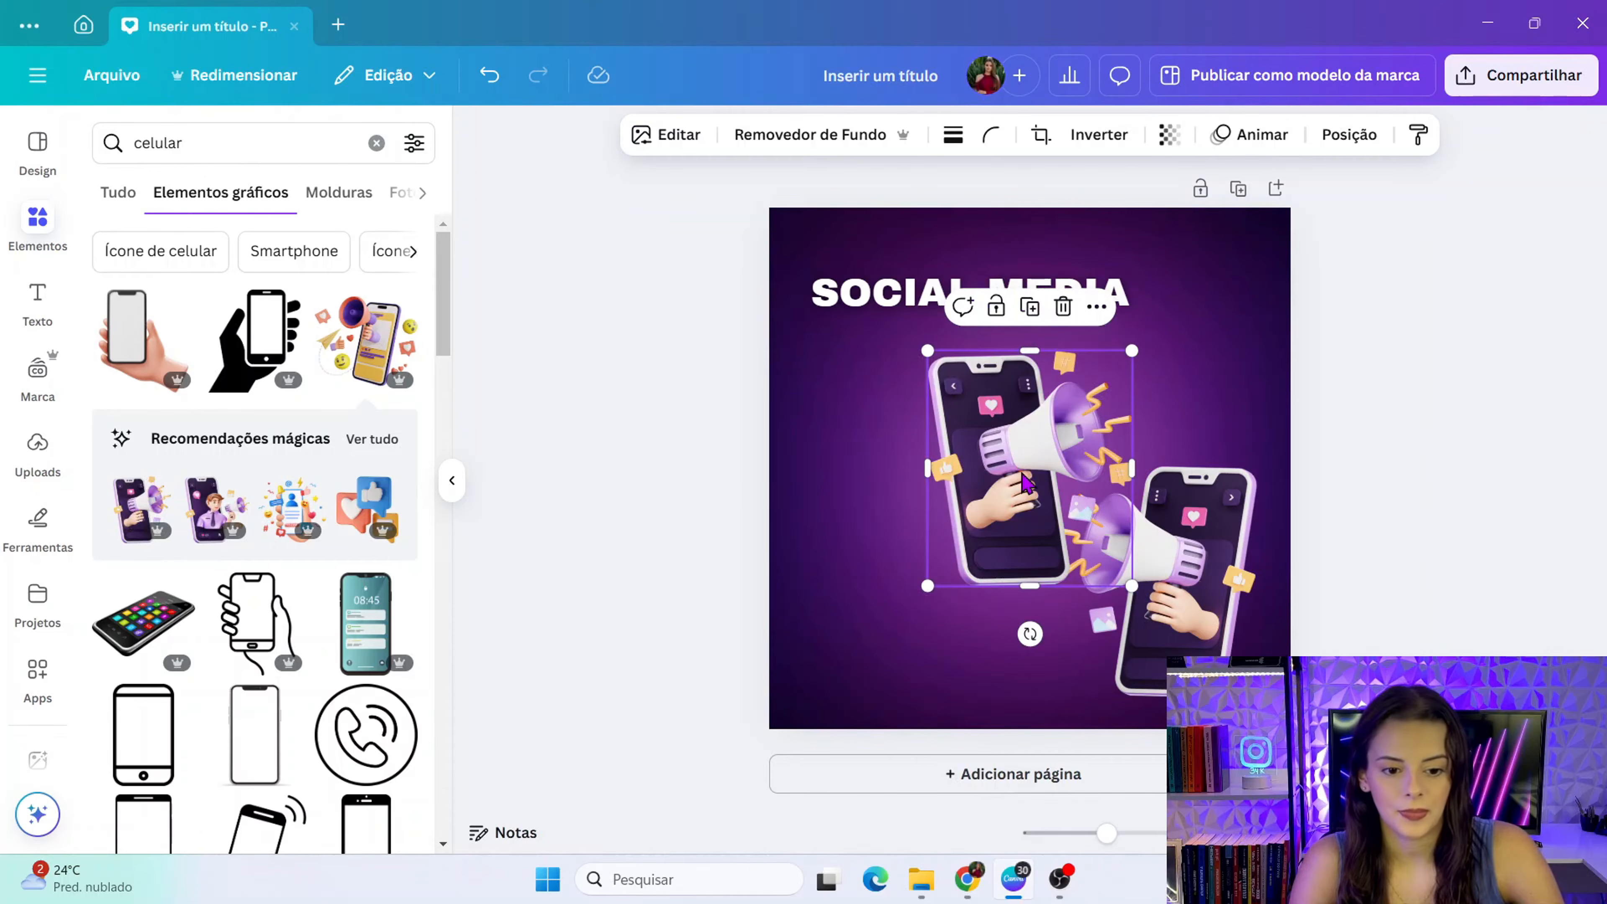
pyautogui.moveTo(1025, 482); pyautogui.dragTo(946, 573)
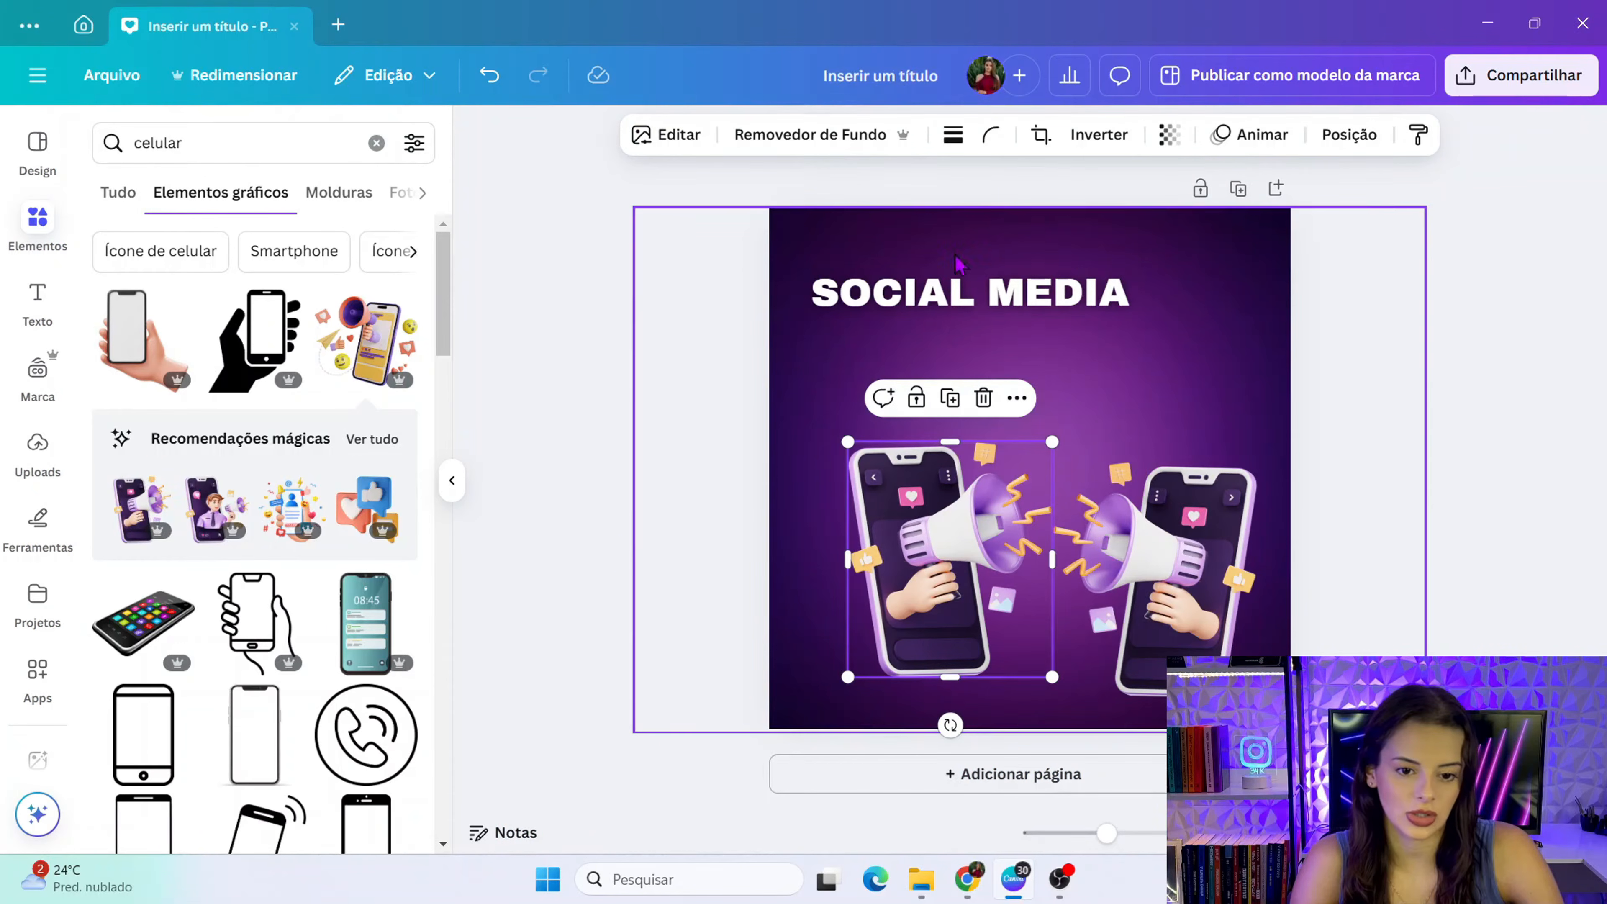
pyautogui.click(1291, 592)
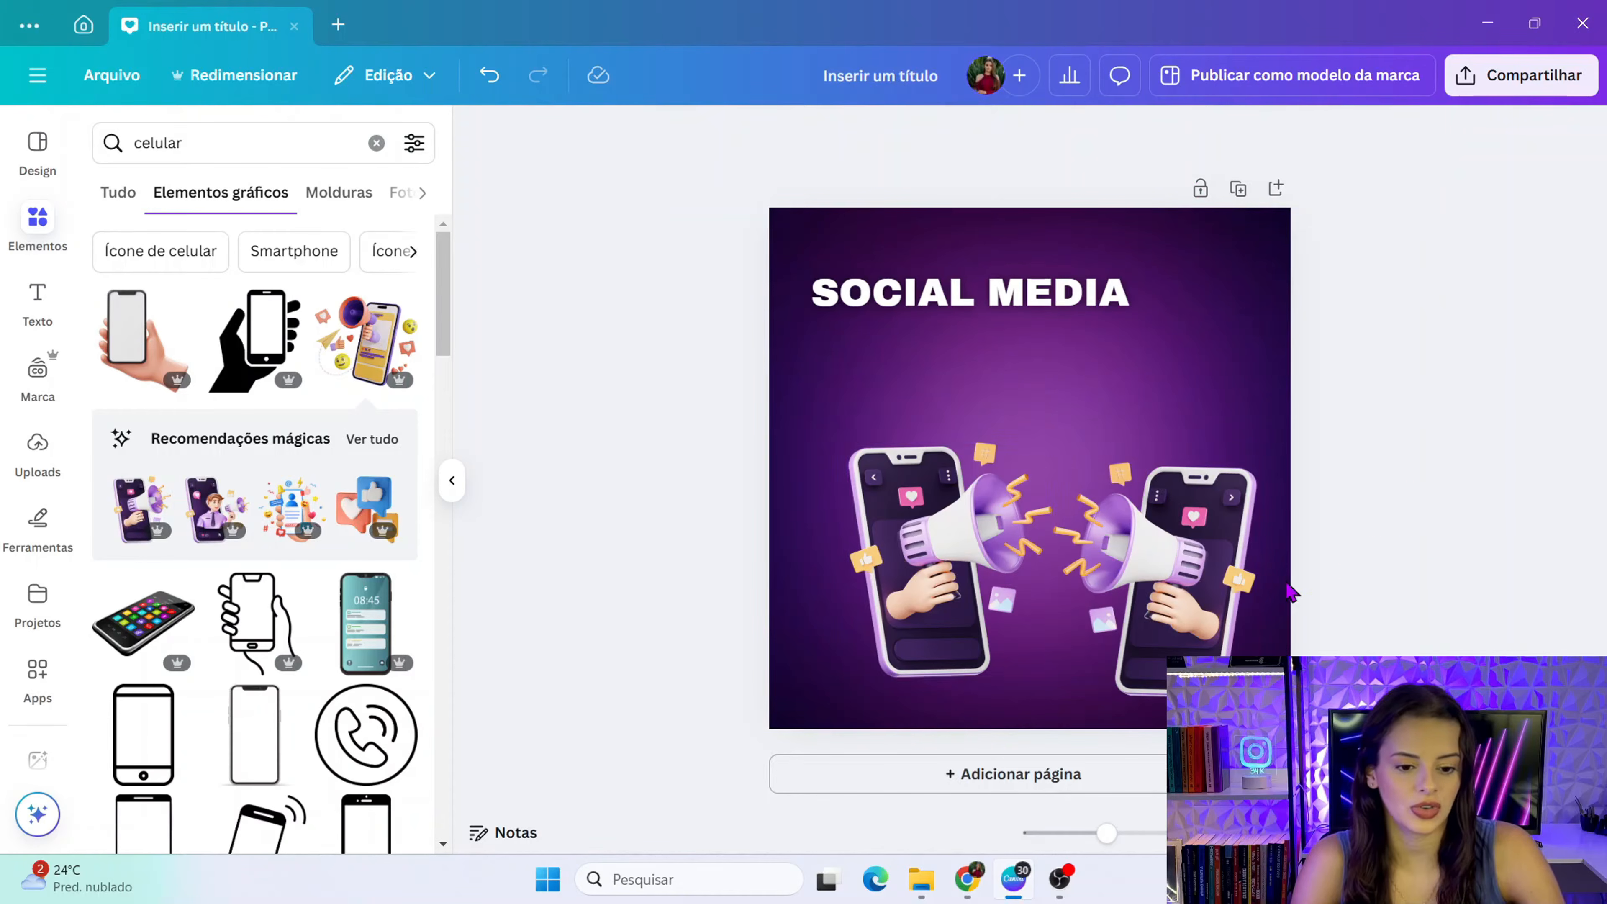
pyautogui.click(968, 541)
pyautogui.moveTo(945, 541); pyautogui.dragTo(907, 562)
pyautogui.click(1166, 608)
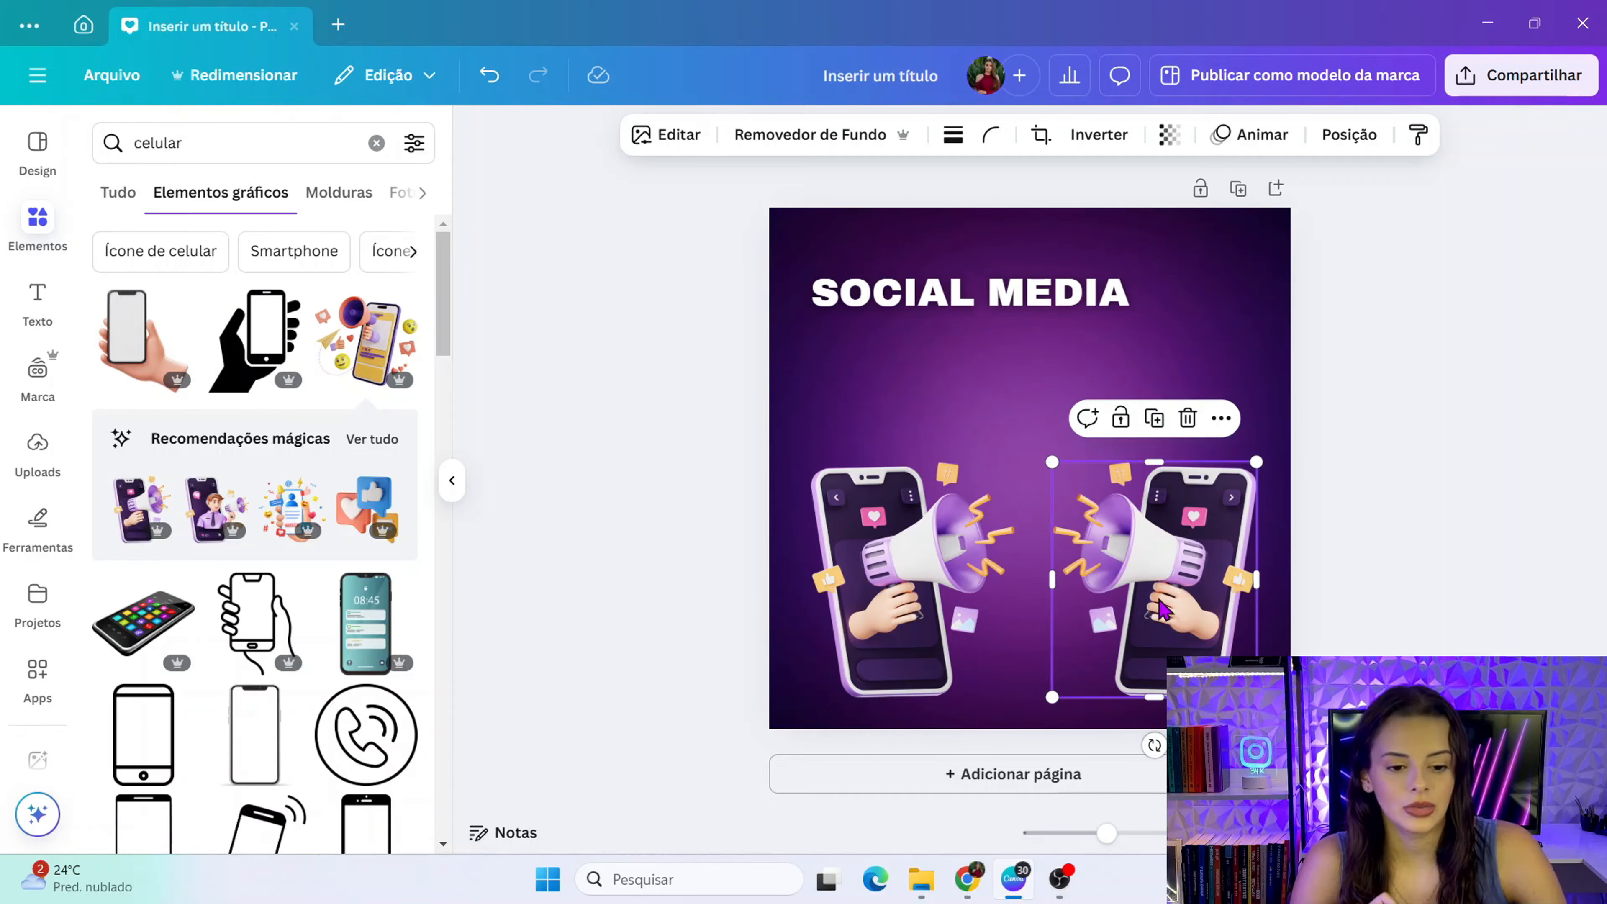
# - Flip the left phone and megaphone illustration horizontally and back, and flip it vertically
pyautogui.click(902, 488)
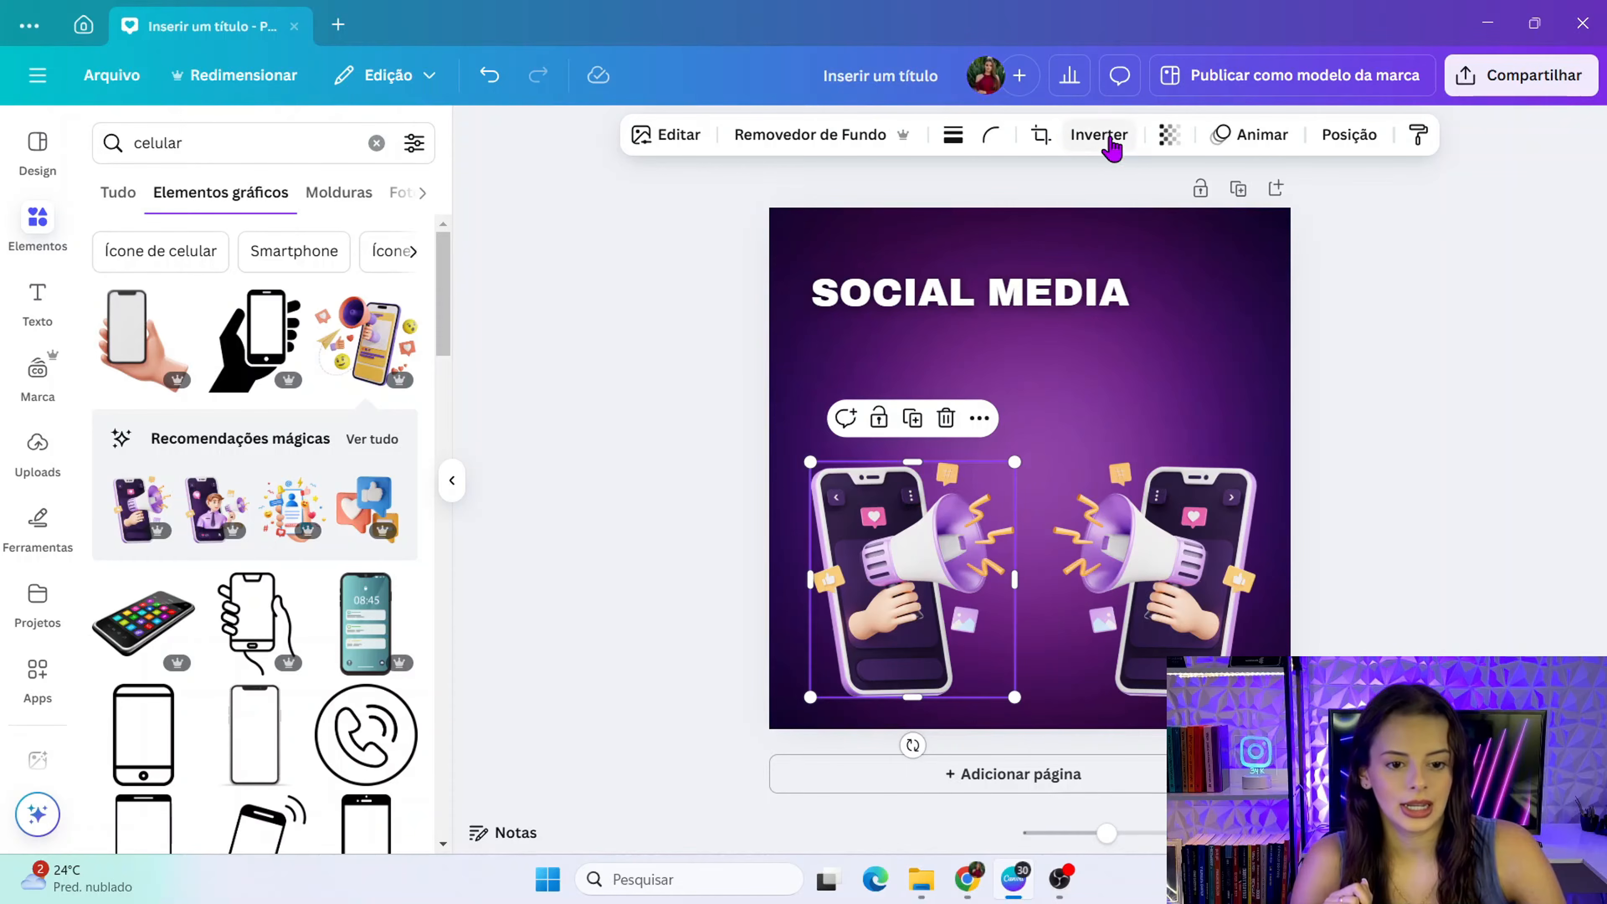
pyautogui.click(1101, 144)
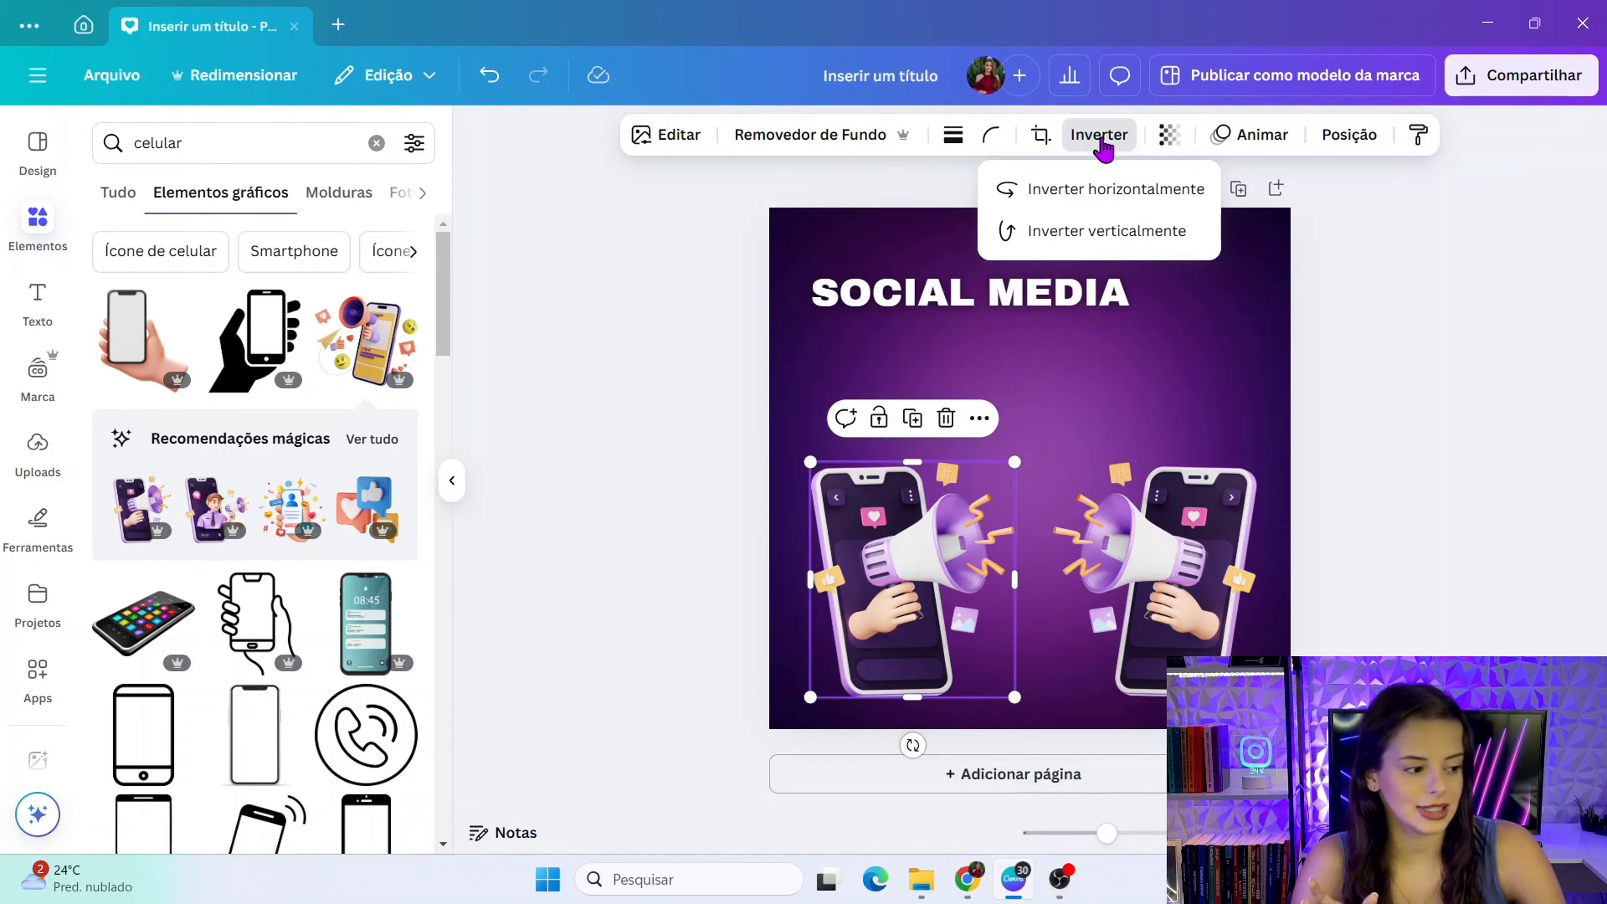
pyautogui.click(1093, 196)
pyautogui.click(1093, 193)
pyautogui.click(1114, 240)
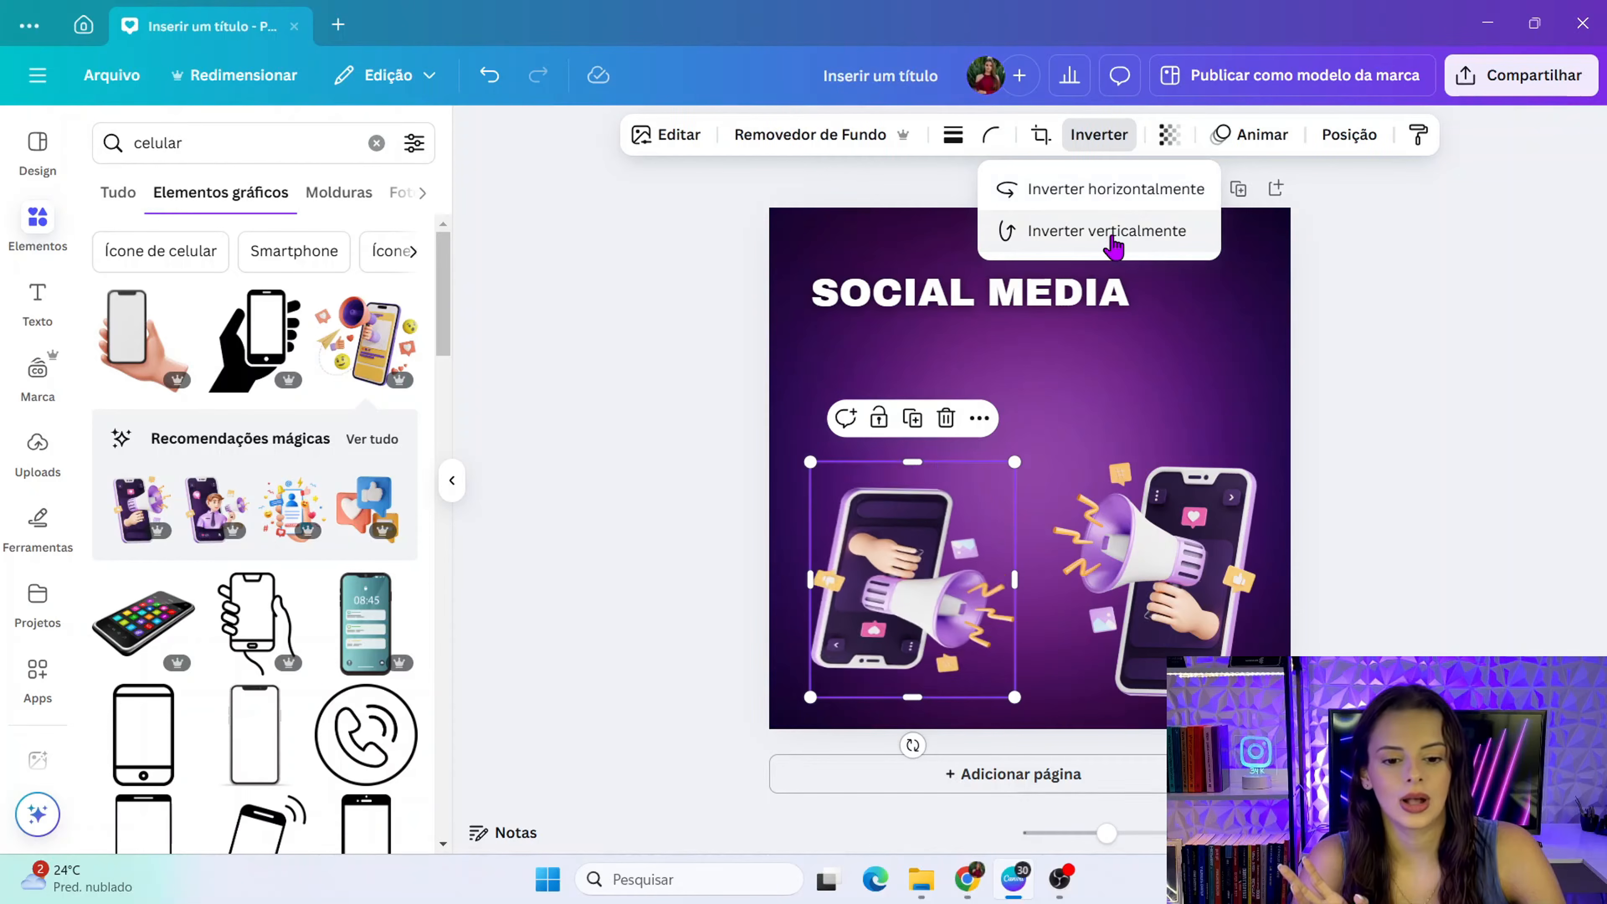
# - Flip the left phone and megaphone illustration upright again, mirror it horizontally and back, and delete it
pyautogui.click(1114, 241)
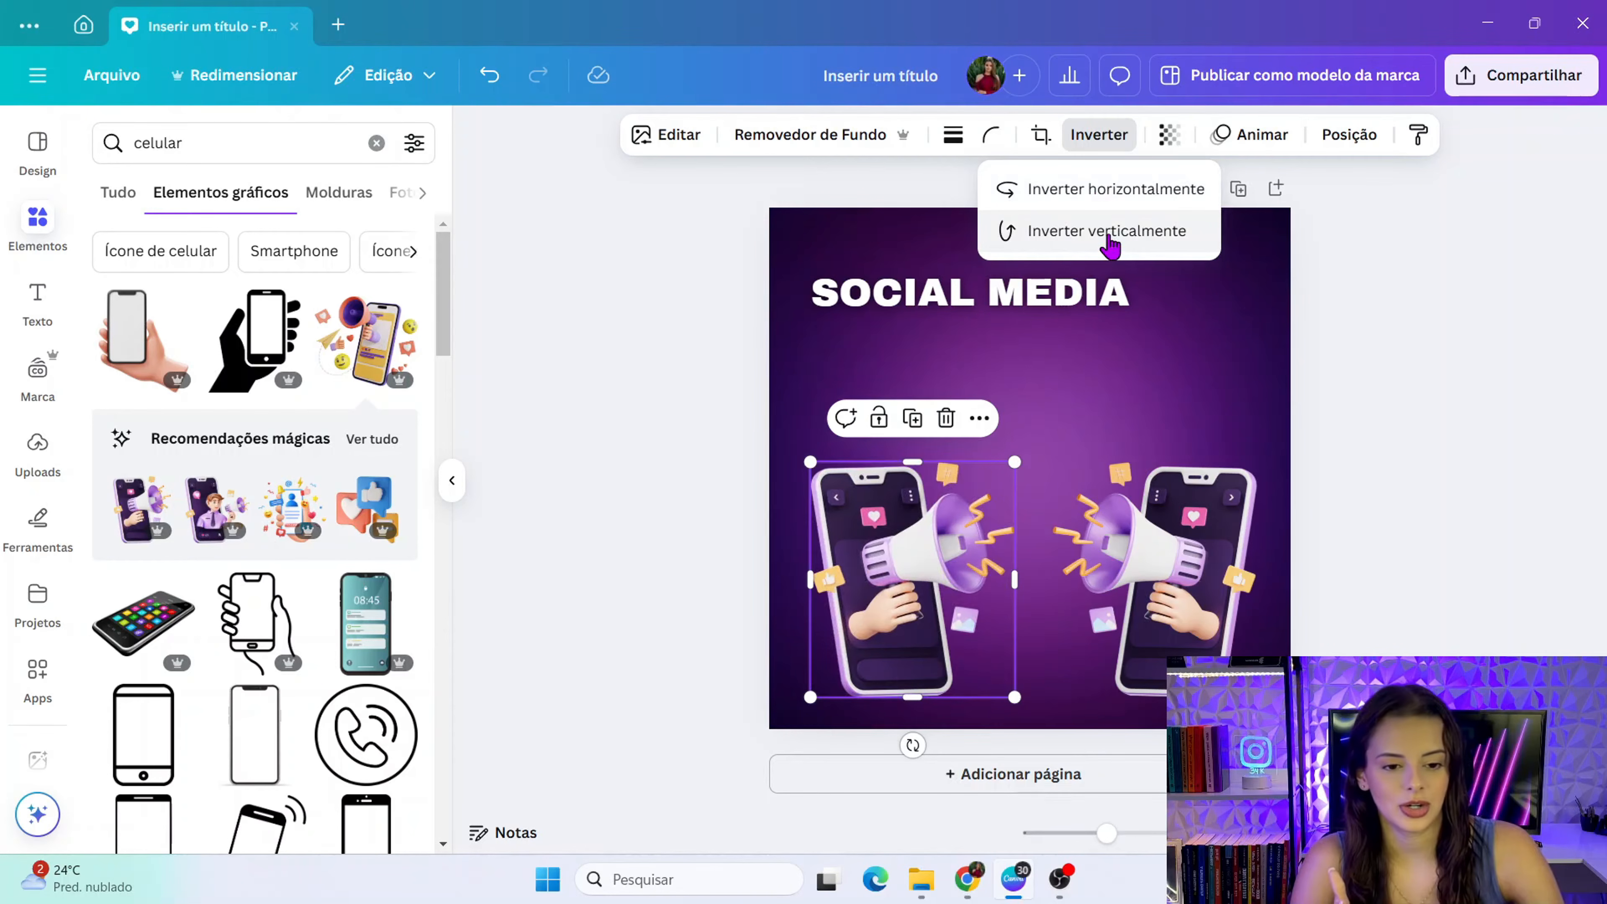
pyautogui.click(1087, 202)
pyautogui.click(1087, 202)
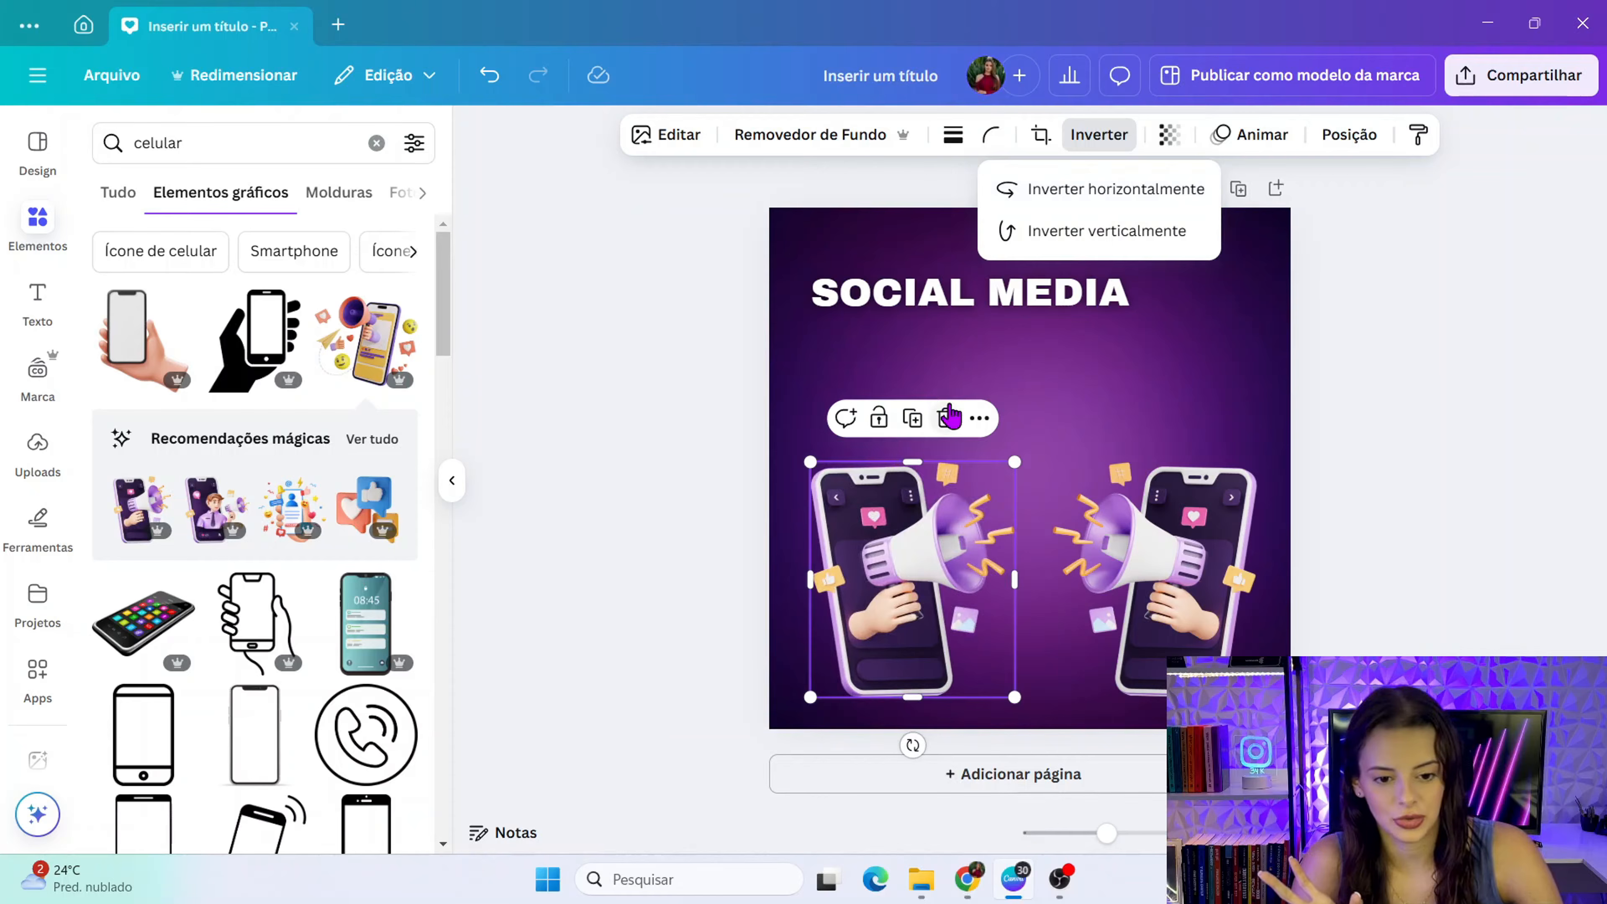
pyautogui.click(949, 417)
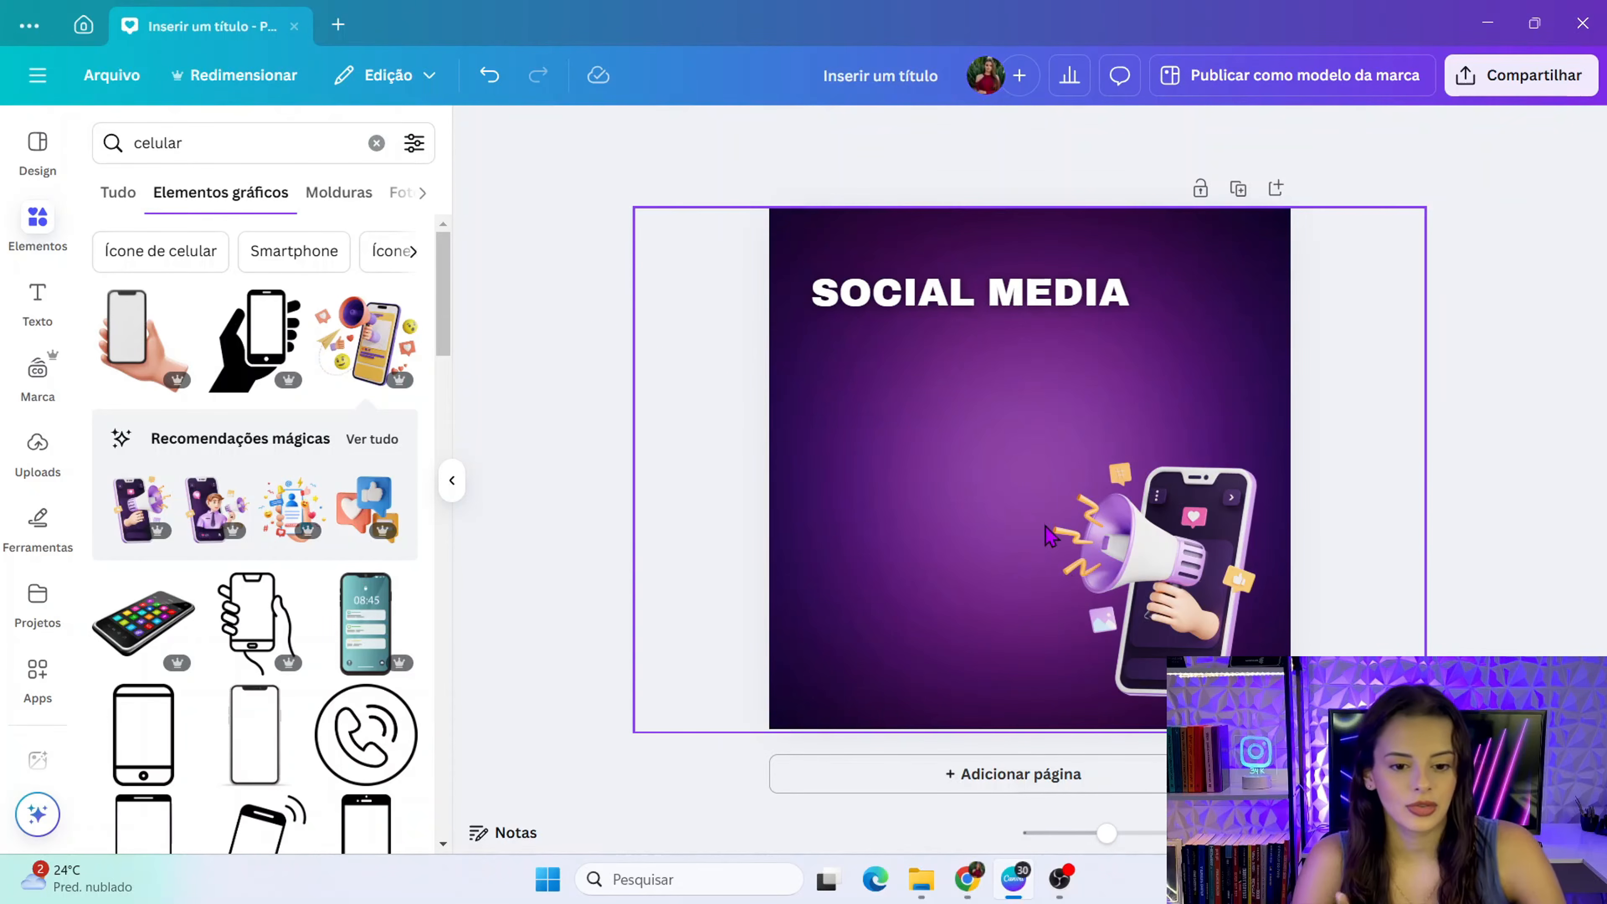
# - Enlarge the remaining phone and megaphone illustration slightly and adjust its position in the page's lower-right area
pyautogui.click(1139, 562)
pyautogui.moveTo(1053, 463); pyautogui.dragTo(1036, 441)
pyautogui.moveTo(1192, 536); pyautogui.dragTo(1181, 523)
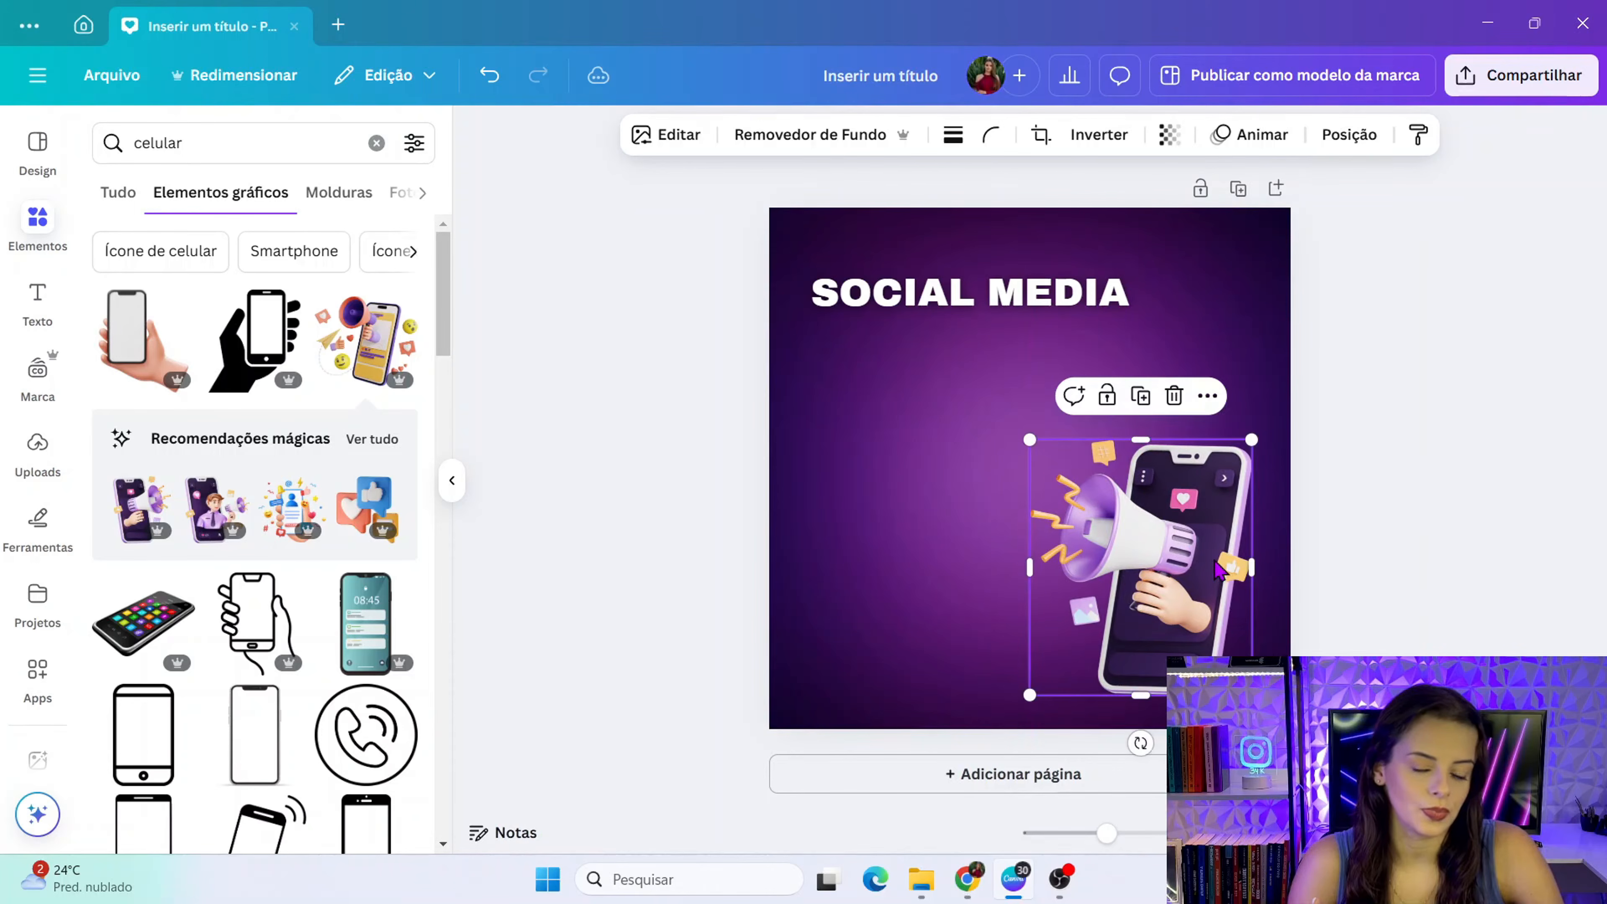
pyautogui.click(1326, 573)
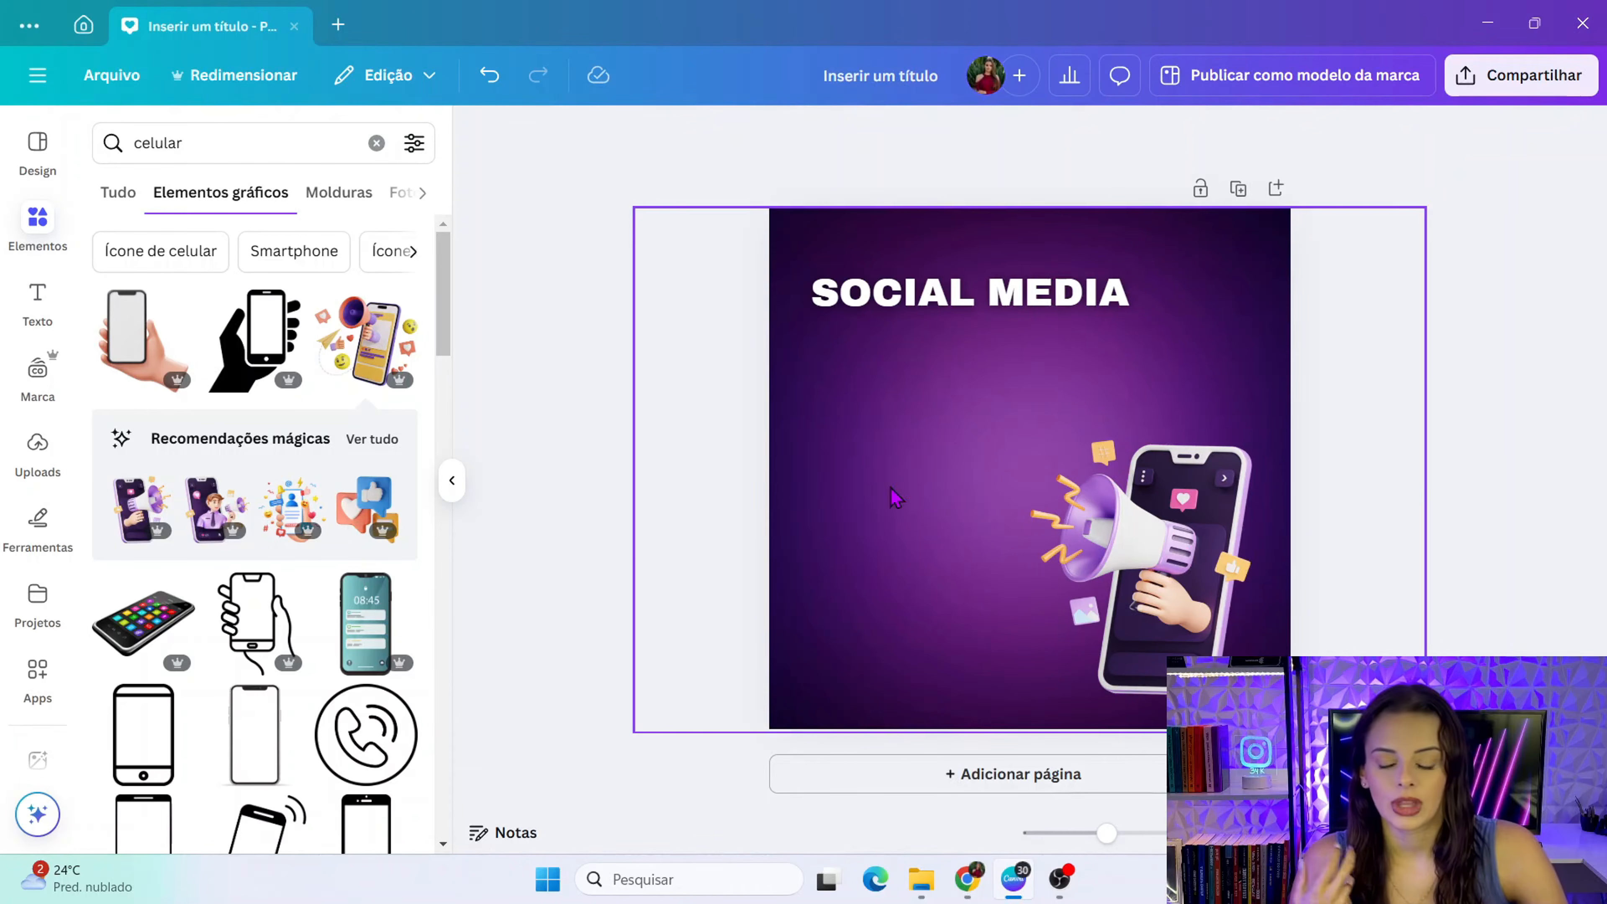
# - Add a small body text box to the page and place it just beneath the SOCIAL MEDIA title
pyautogui.click(963, 310)
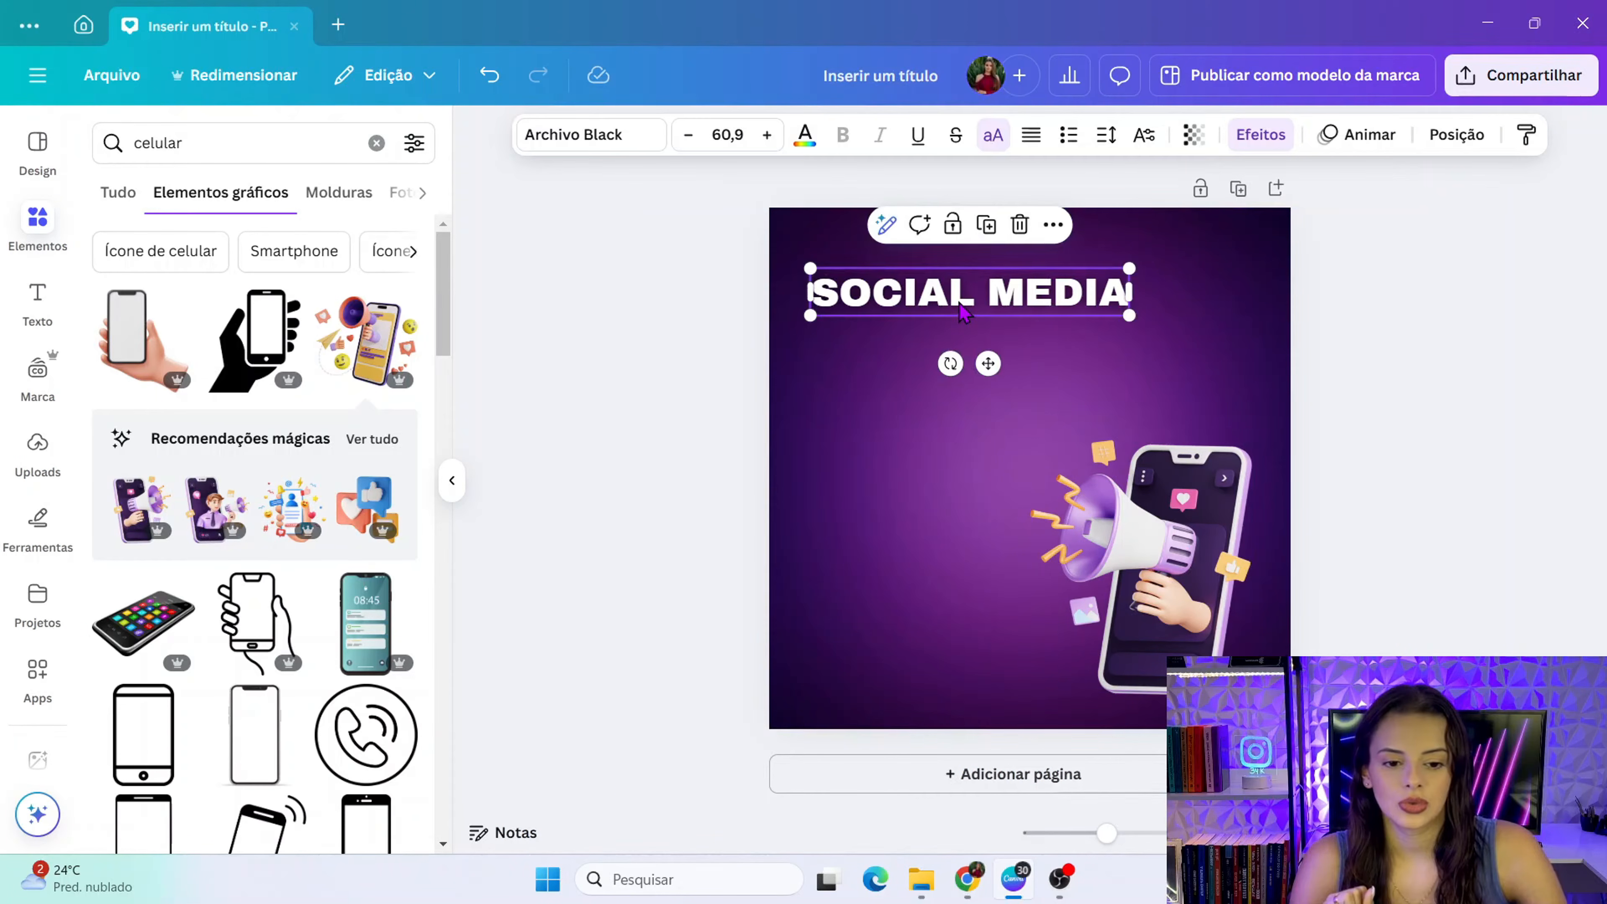
pyautogui.click(40, 303)
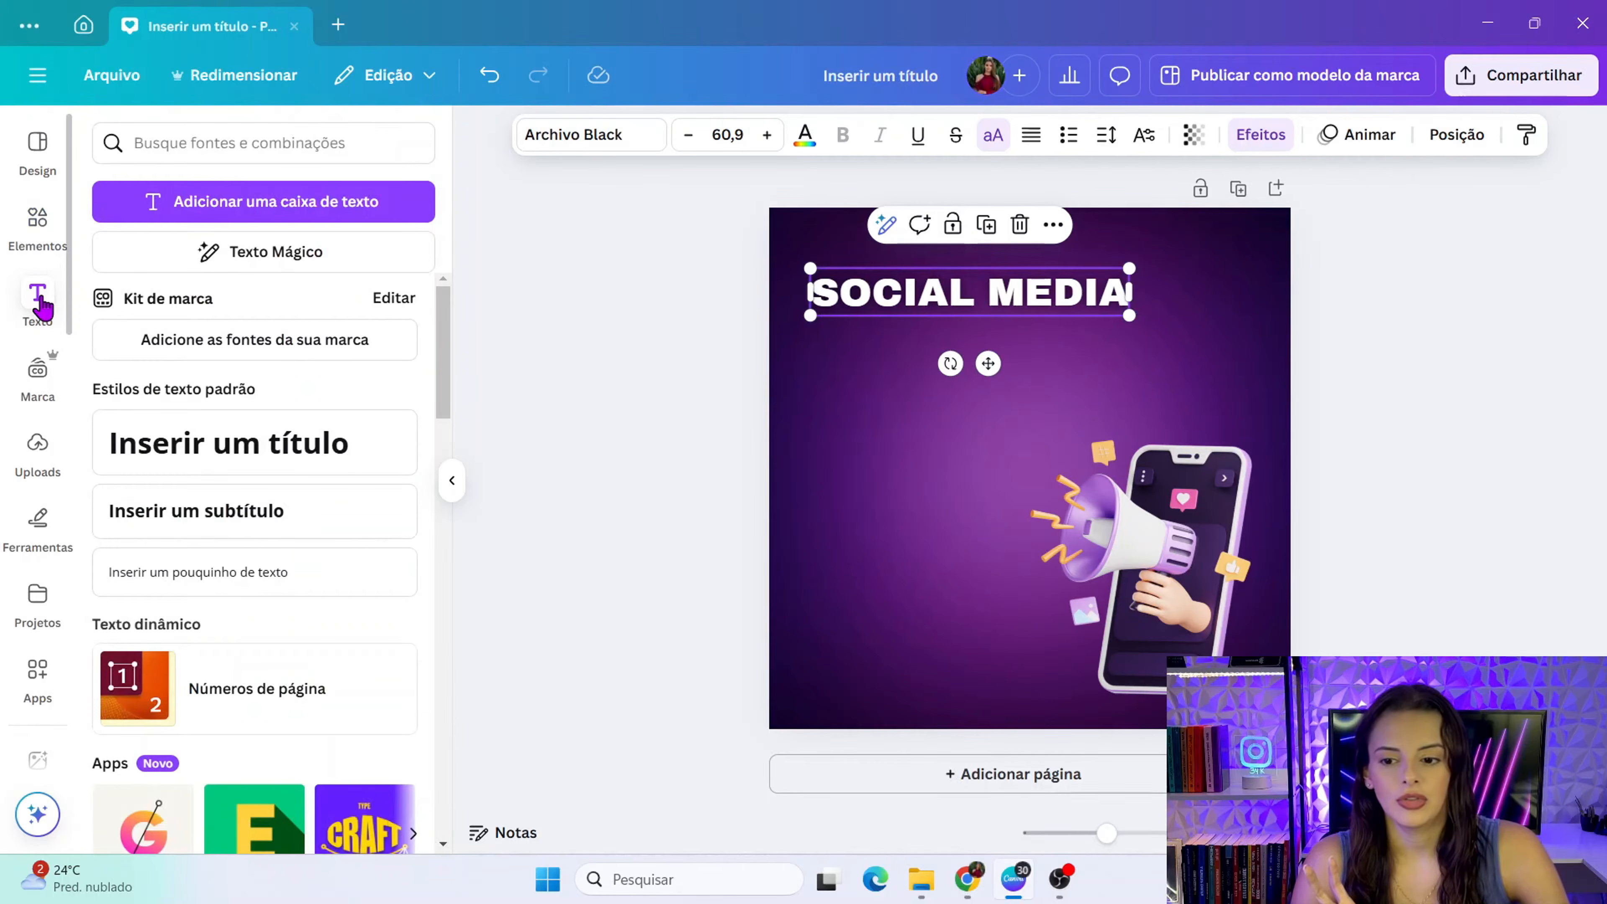
pyautogui.click(189, 575)
pyautogui.click(633, 424)
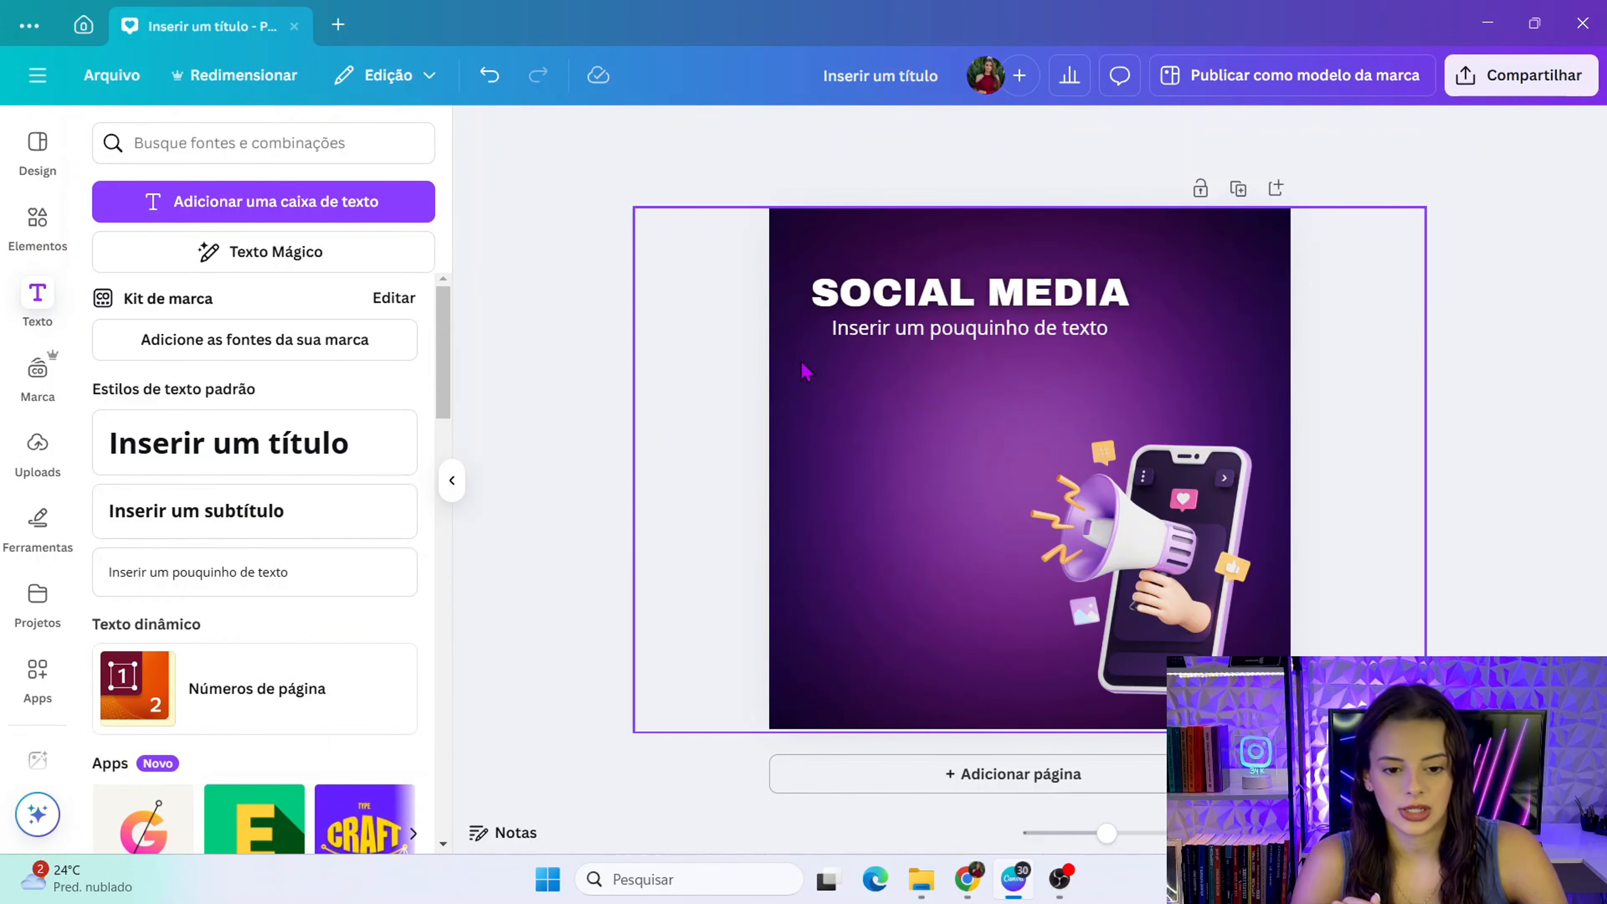
pyautogui.click(869, 328)
pyautogui.moveTo(869, 329); pyautogui.dragTo(866, 358)
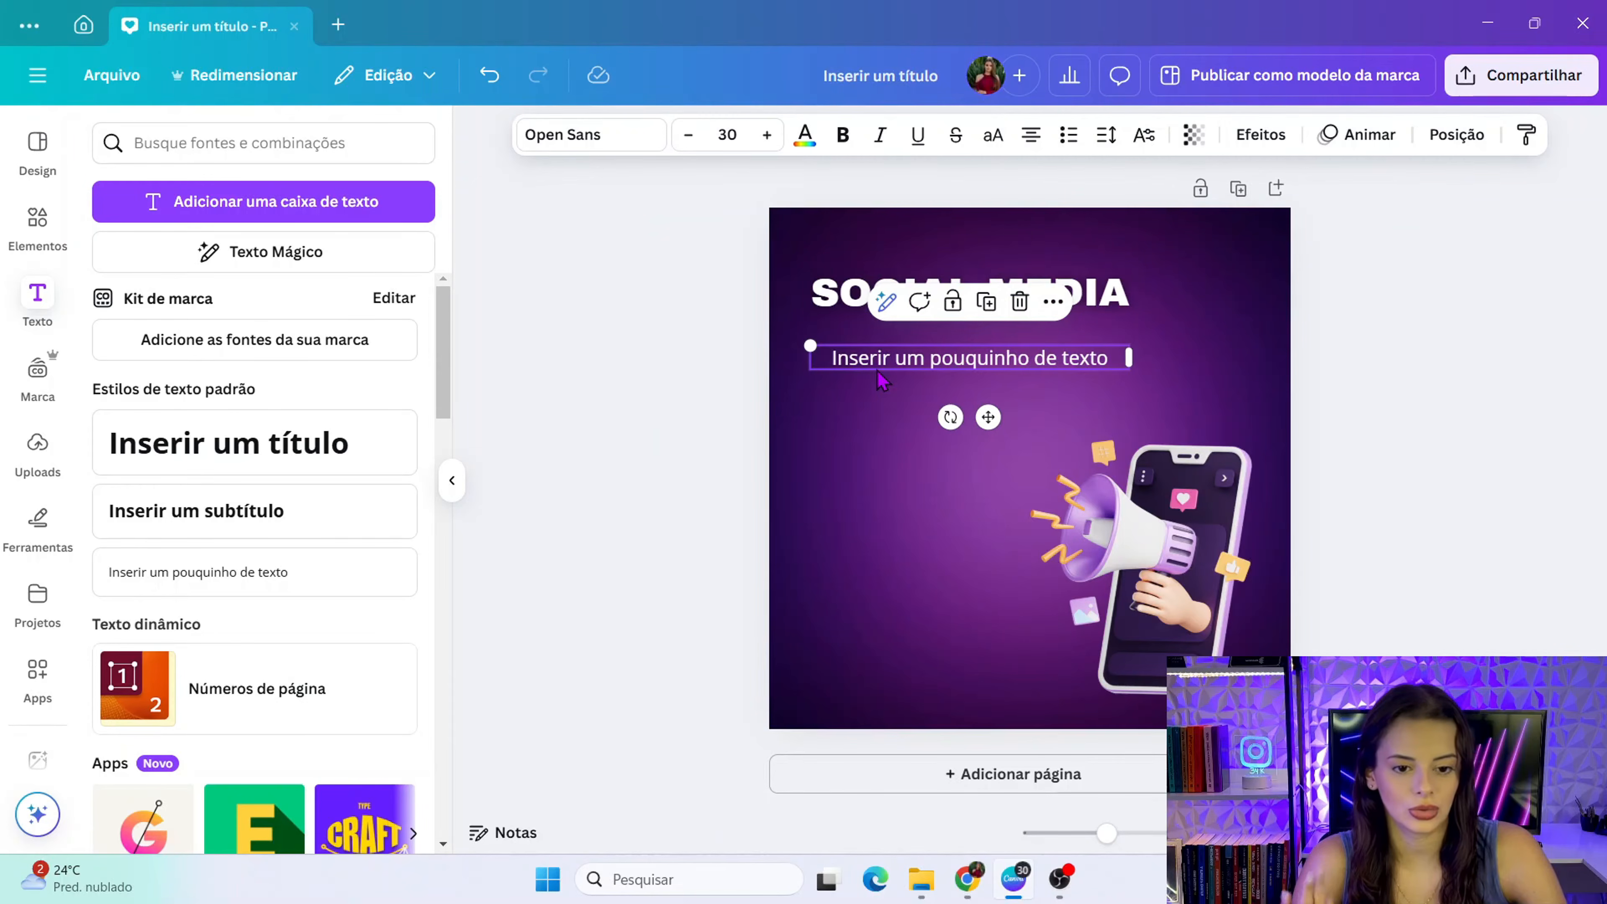
# - Left-align the body text and shift its box slightly closer to the title
pyautogui.click(1031, 138)
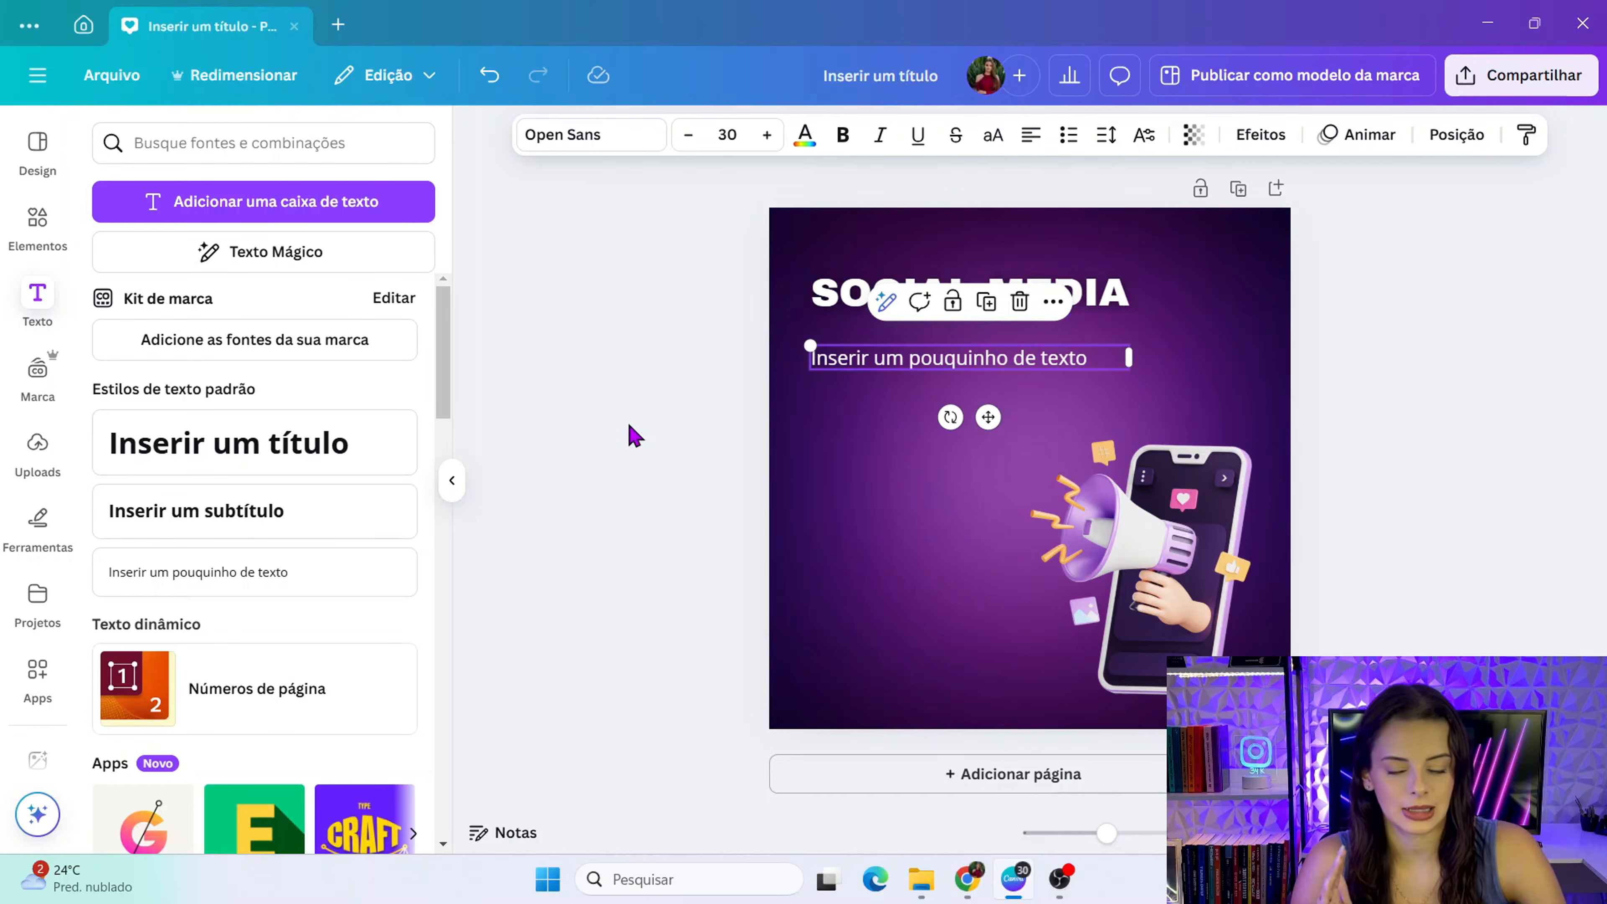
pyautogui.click(643, 437)
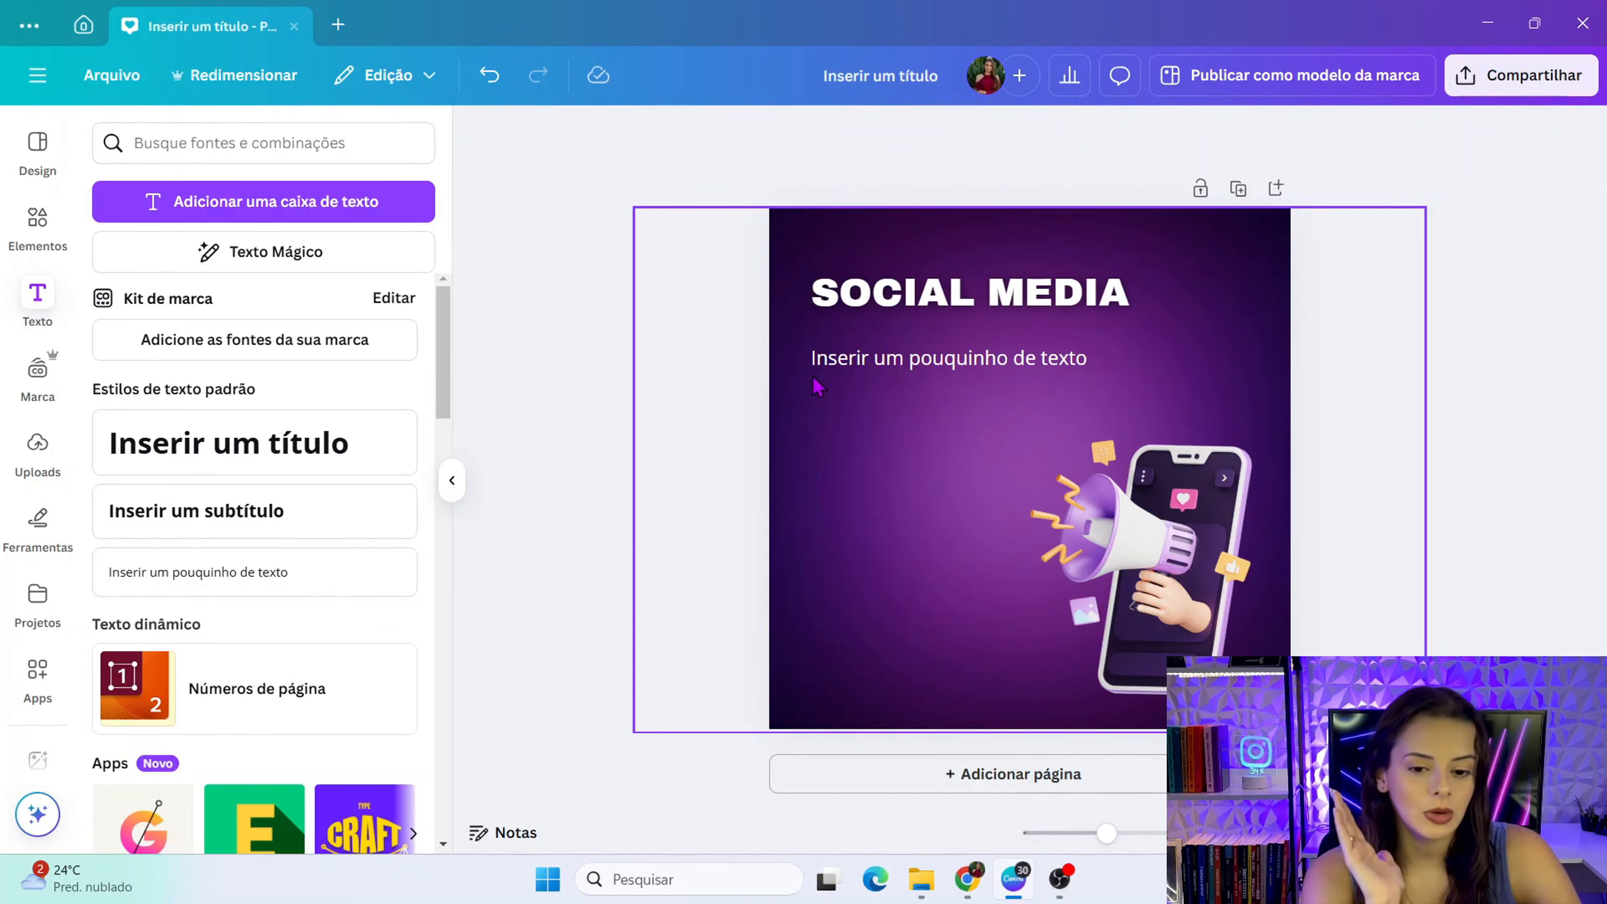
pyautogui.click(847, 360)
pyautogui.moveTo(847, 360); pyautogui.dragTo(843, 349)
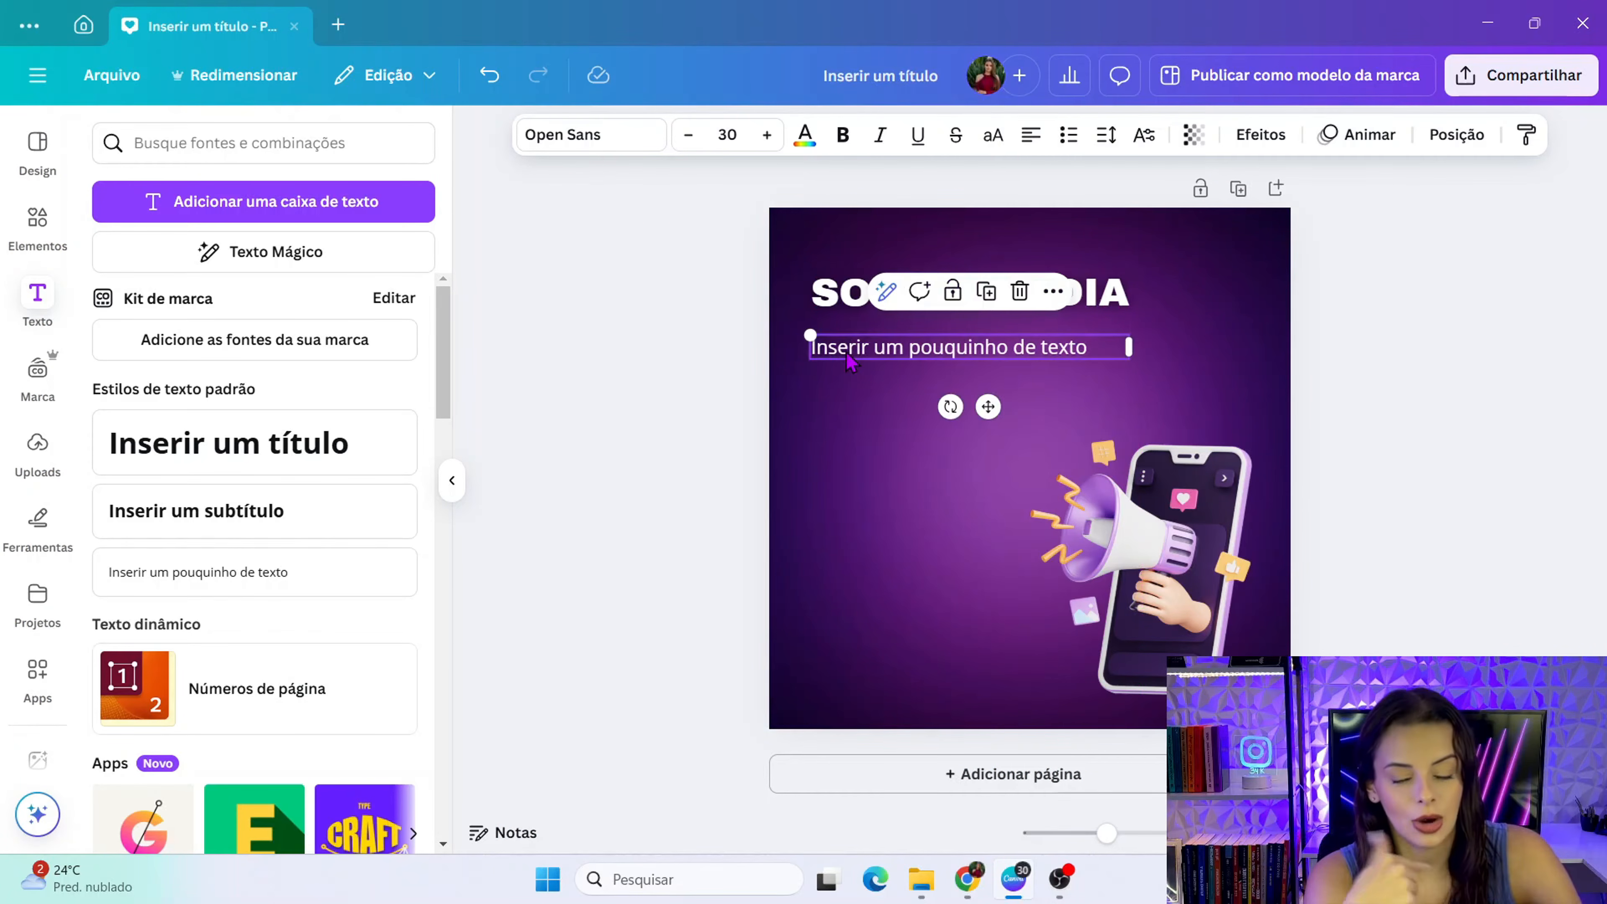
pyautogui.click(818, 413)
# - Replace the placeholder body text with "Serviços:" and start a bulleted list on the next line
pyautogui.click(1003, 357)
pyautogui.click(1003, 356)
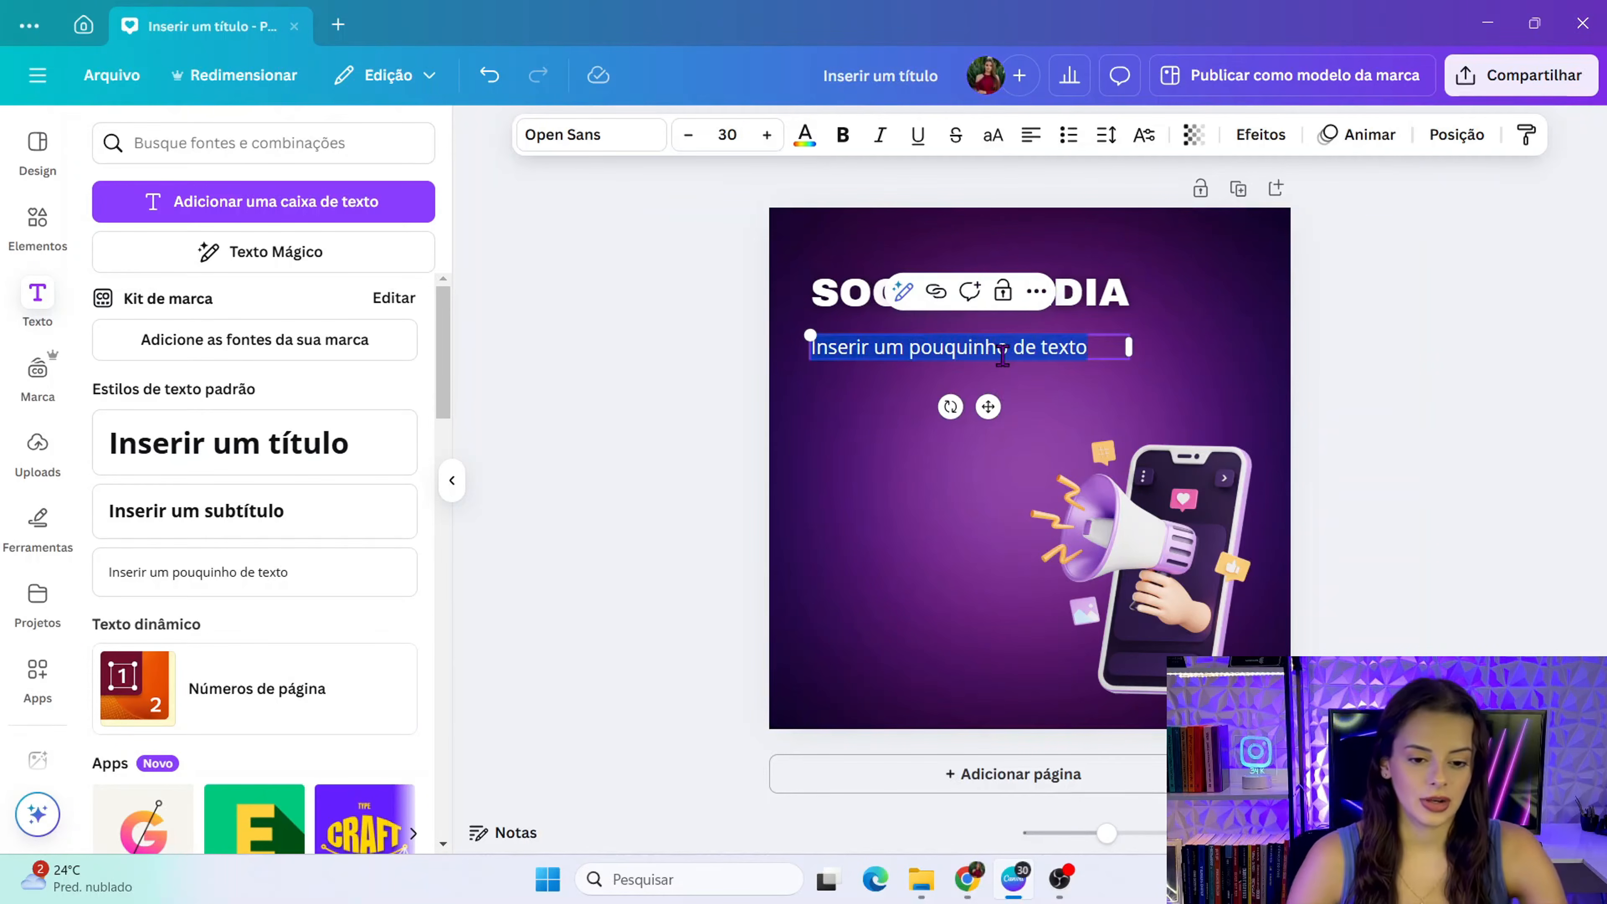
pyautogui.write('S')
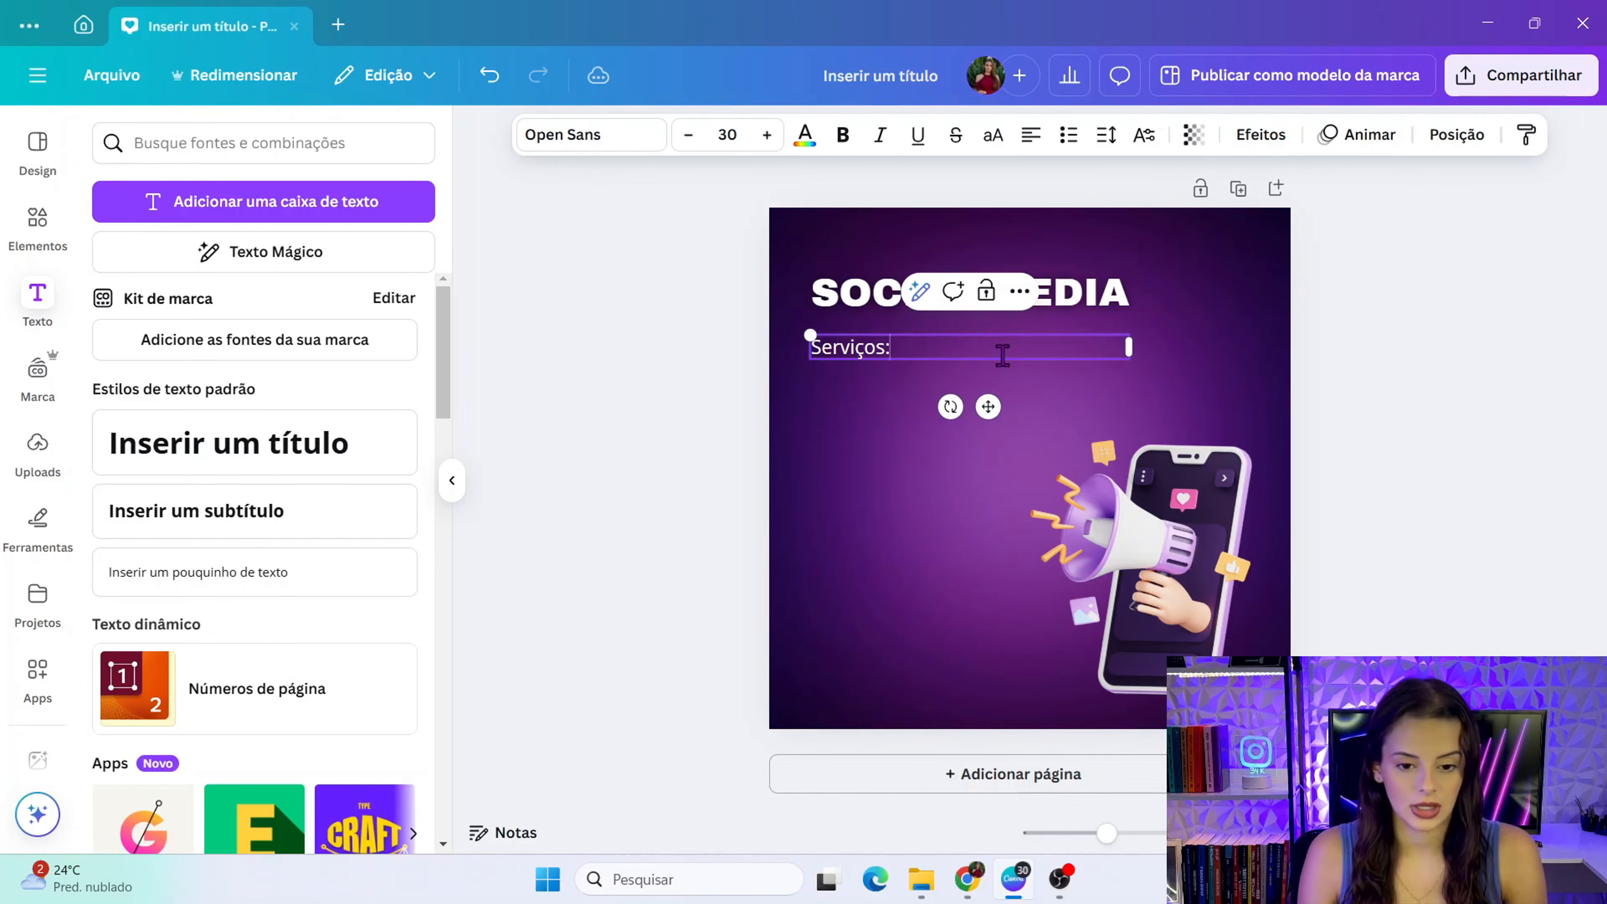
pyautogui.write('erviços:')
pyautogui.press('Return')
pyautogui.hotkey('ctrl', 'shift', '8')
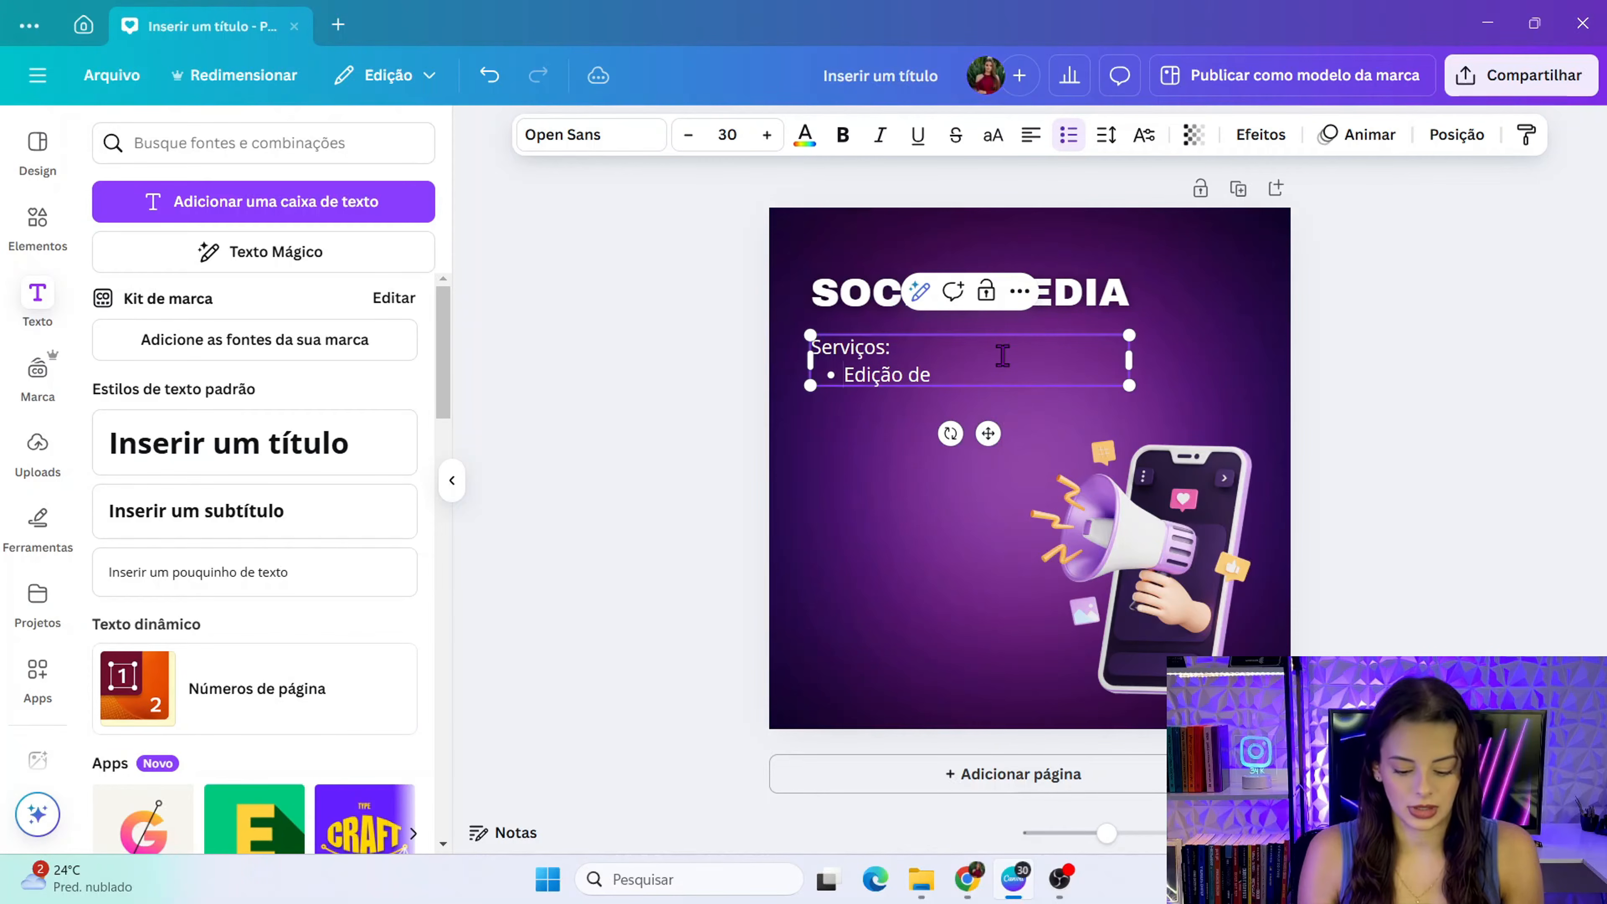
# - Enter the bullets "Edição de vídeos", "Roteiros para vídeos" and "Cronograma e estratégia mensal" under the services heading
pyautogui.press('Return')
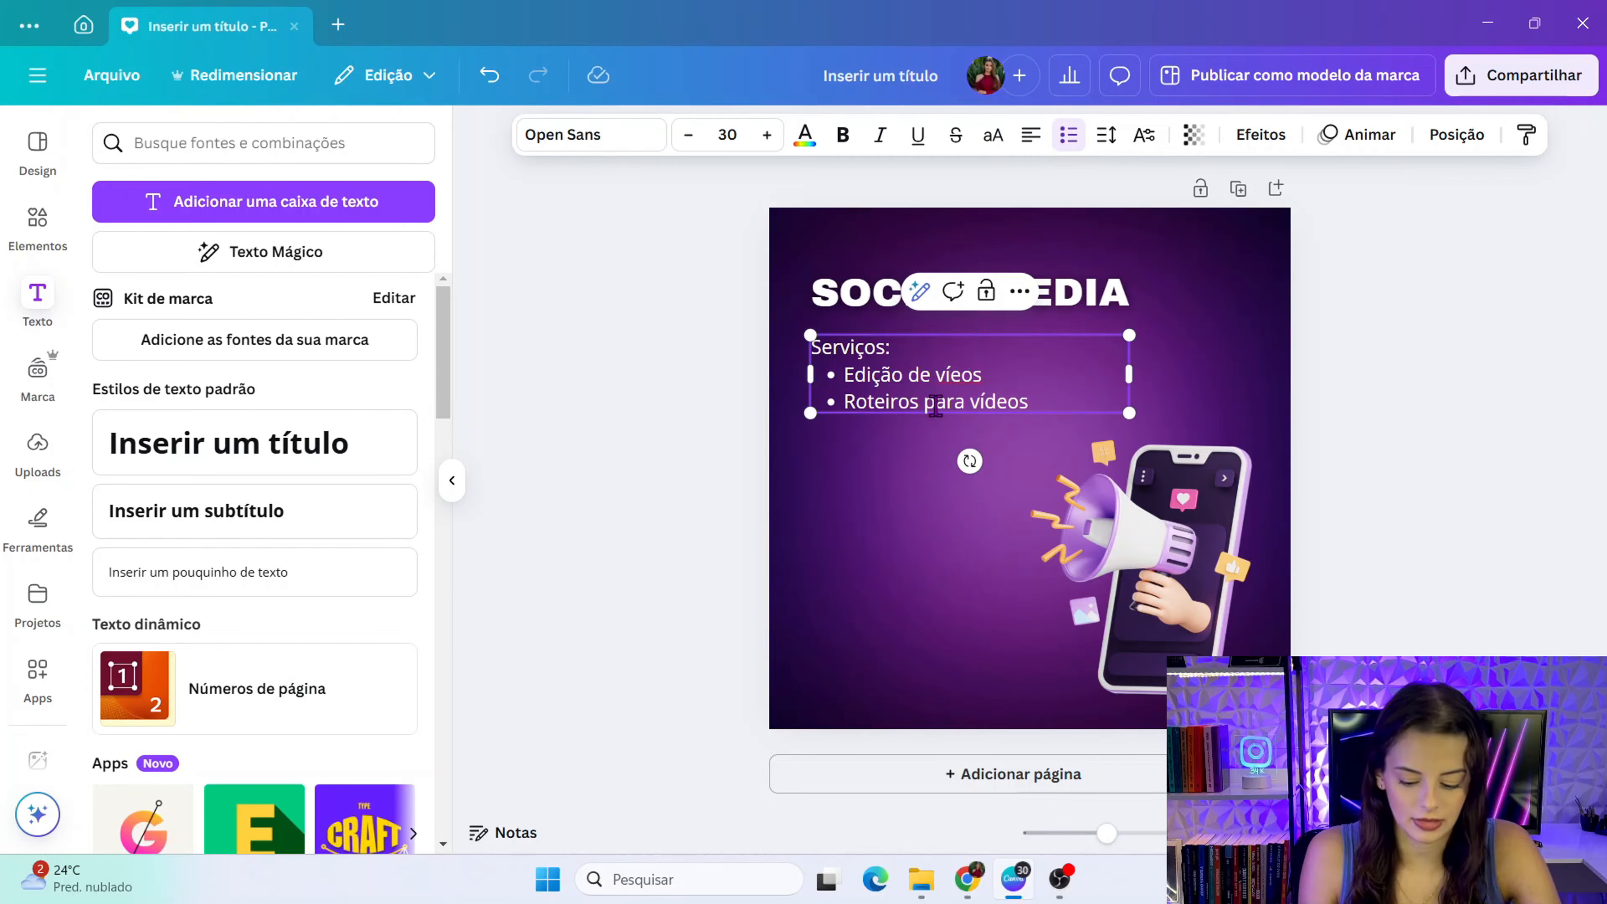
pyautogui.write('d')
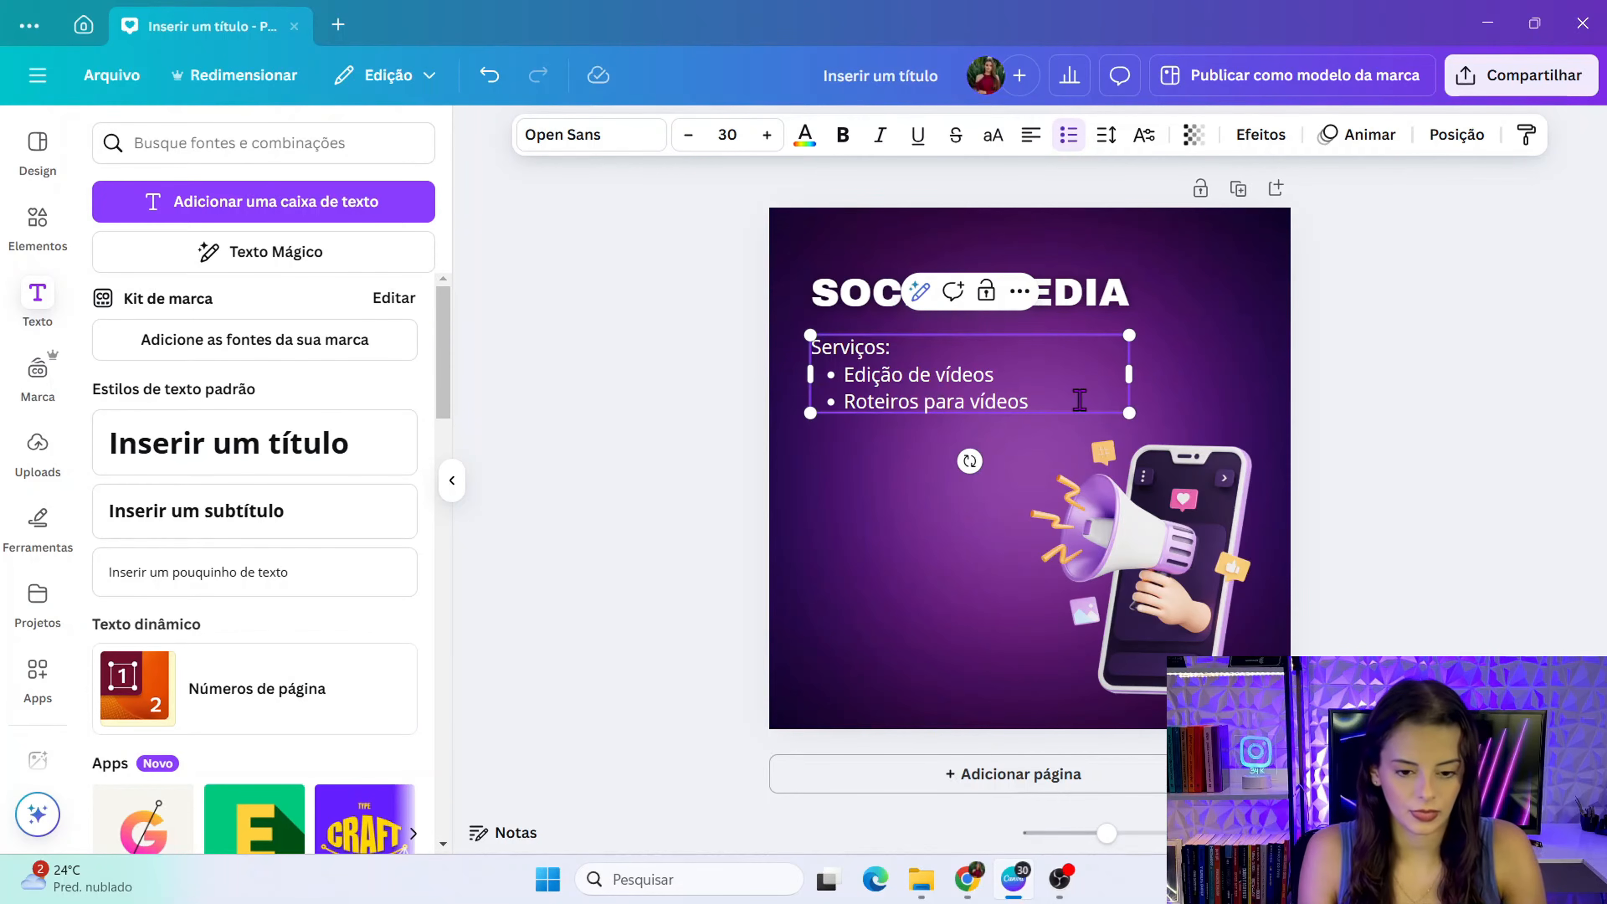
pyautogui.press('Return')
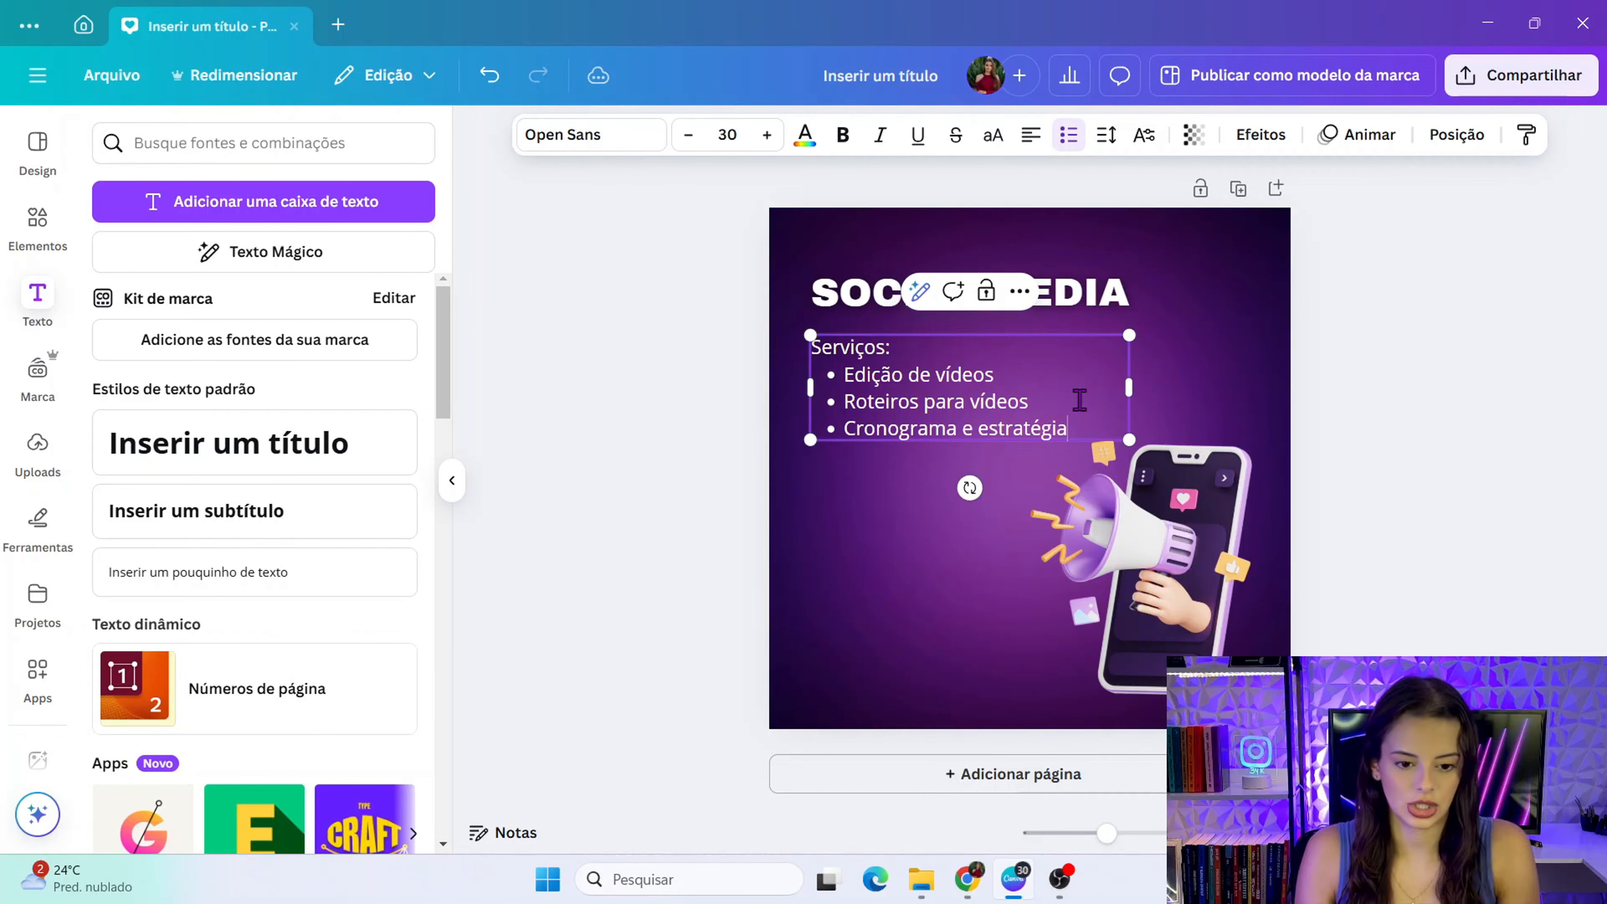
pyautogui.write('sal')
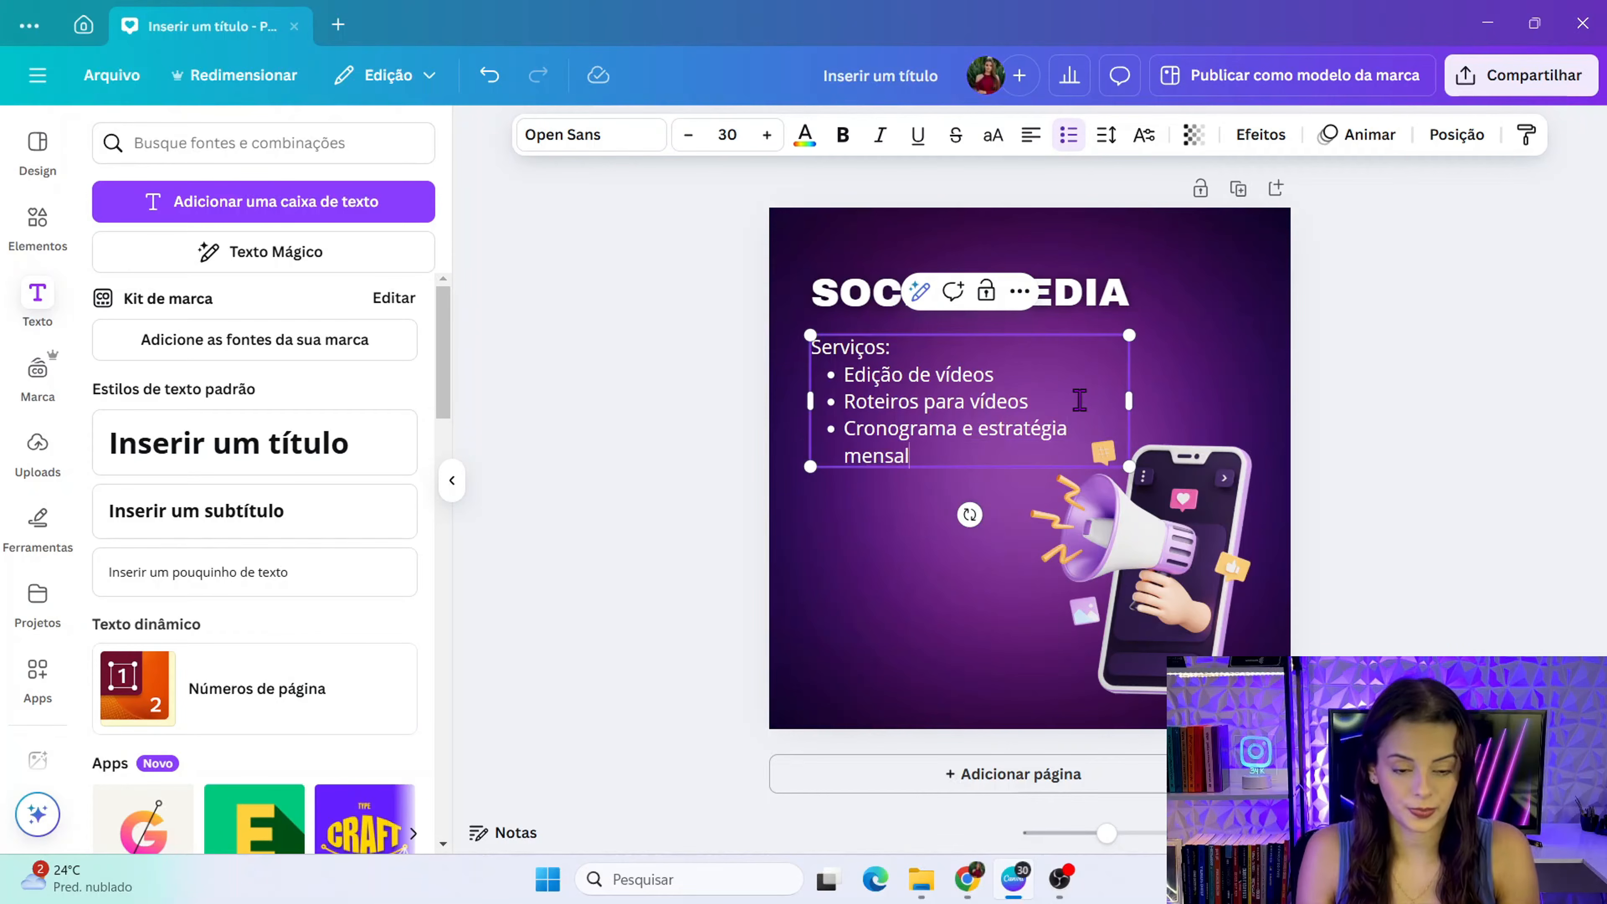
# - Widen the services text box to fit each bullet on one line, and add "Gestão de tráfego pago" and "Criação de postagens em geral"
pyautogui.moveTo(1129, 401); pyautogui.dragTo(1163, 387)
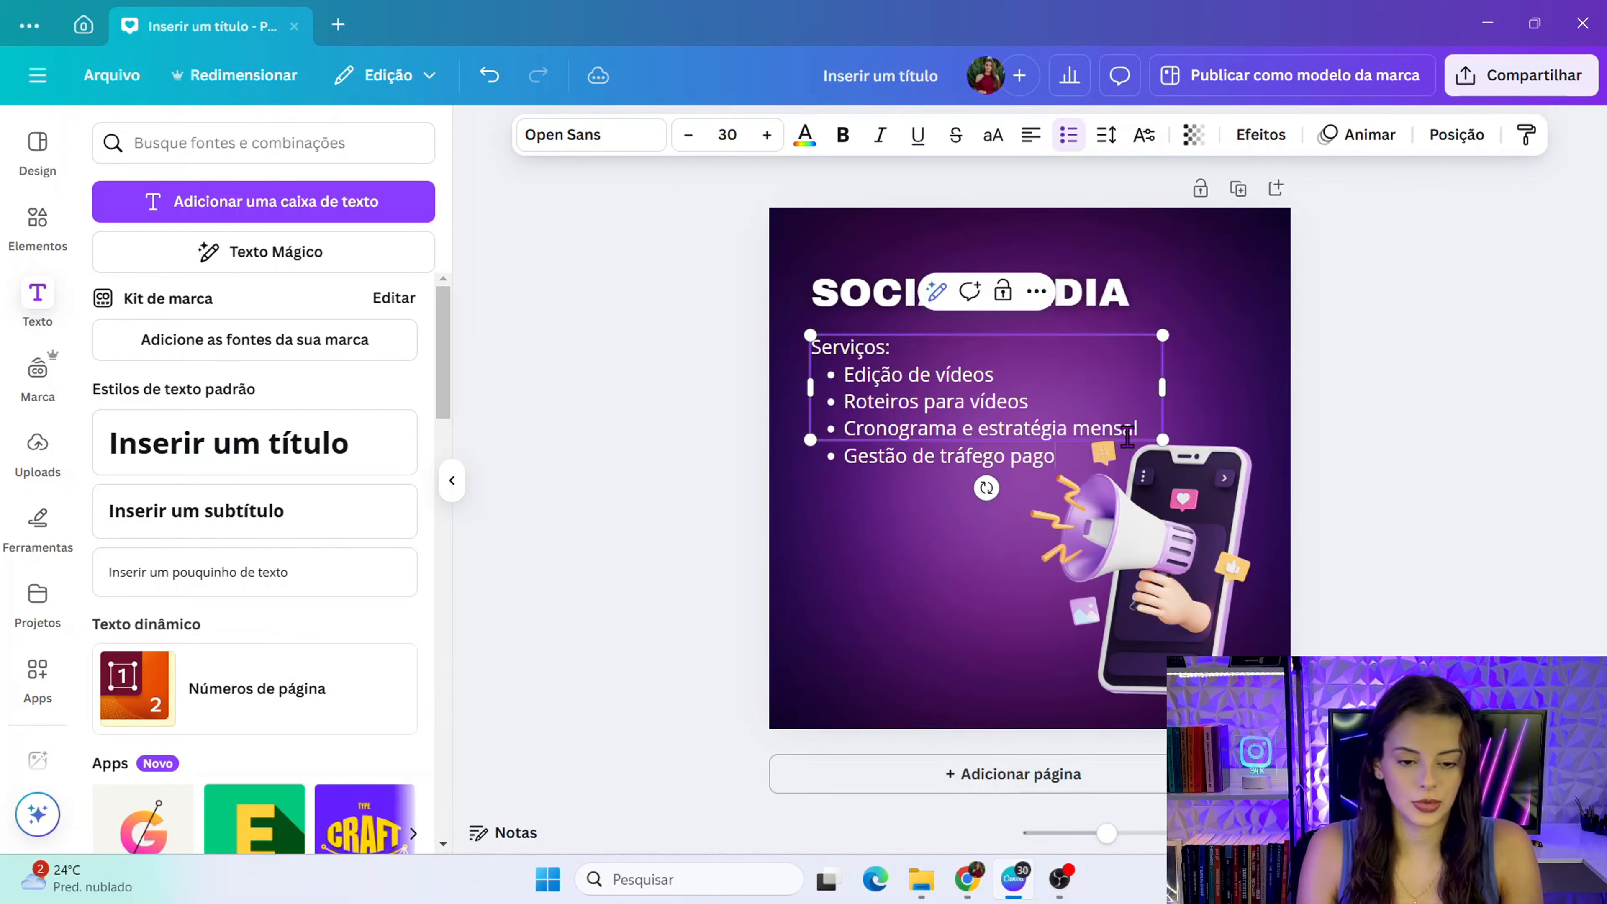
pyautogui.press('Return')
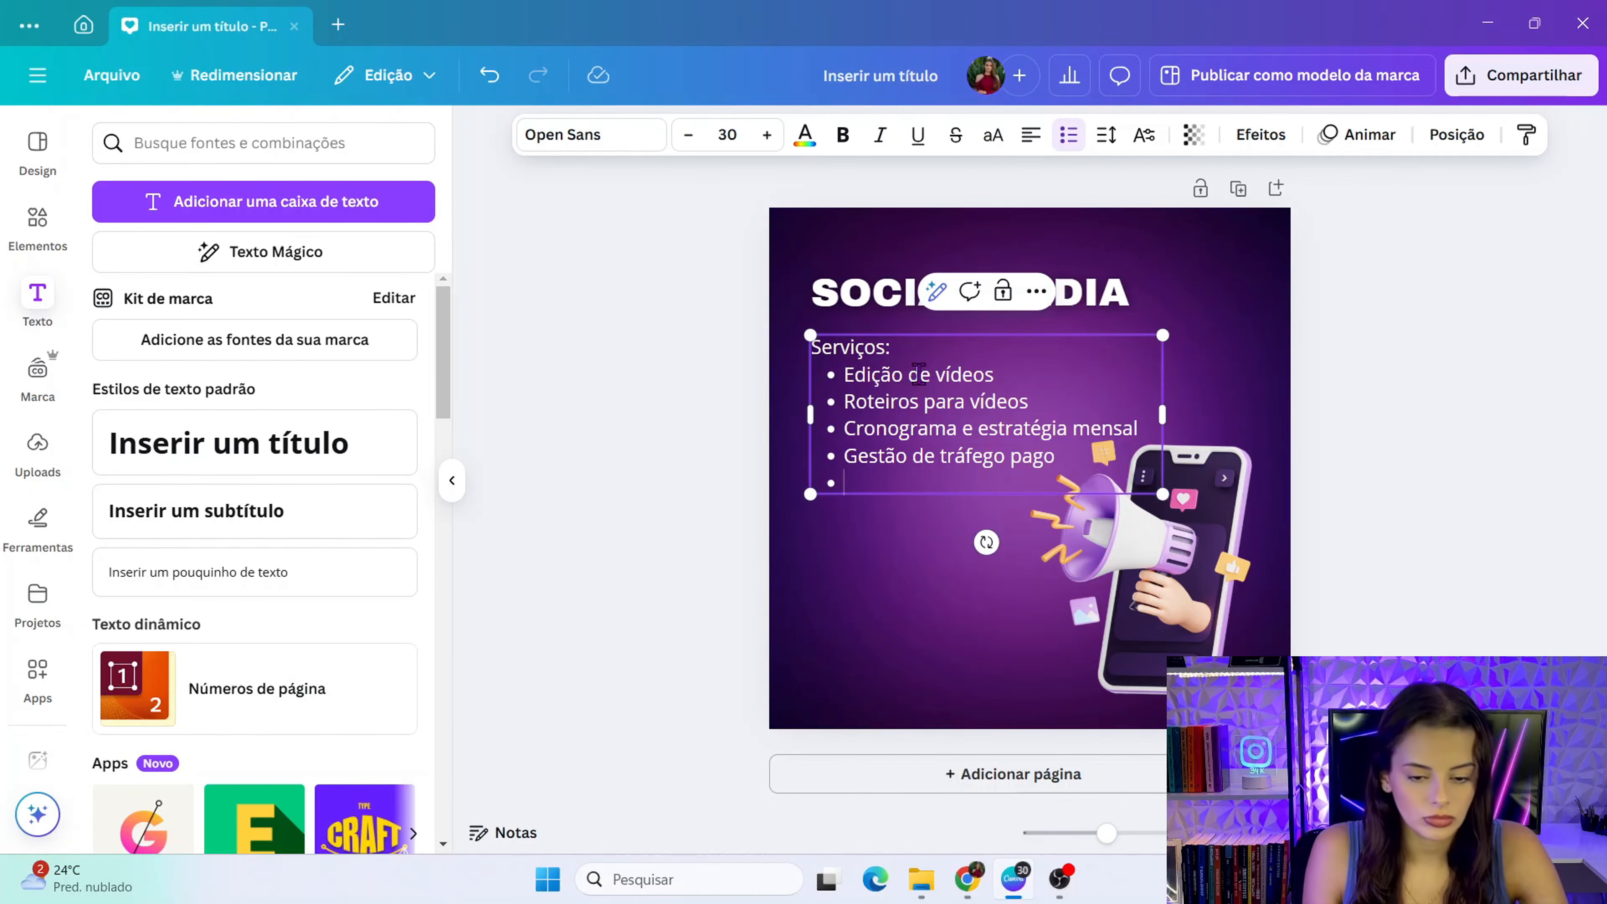
pyautogui.click(901, 347)
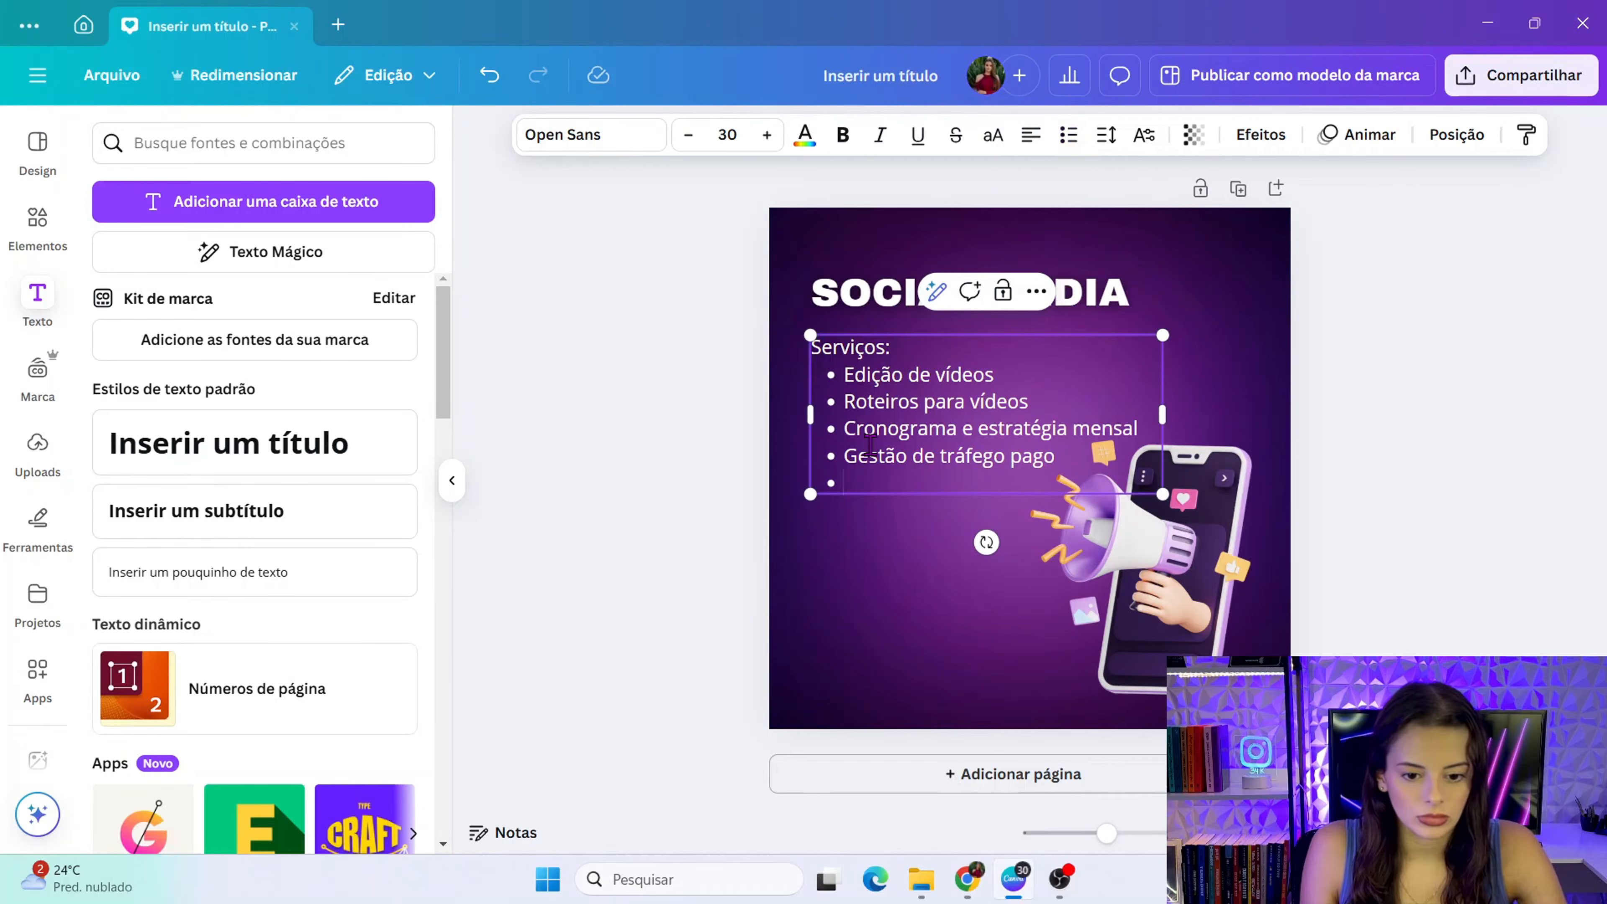
pyautogui.click(861, 488)
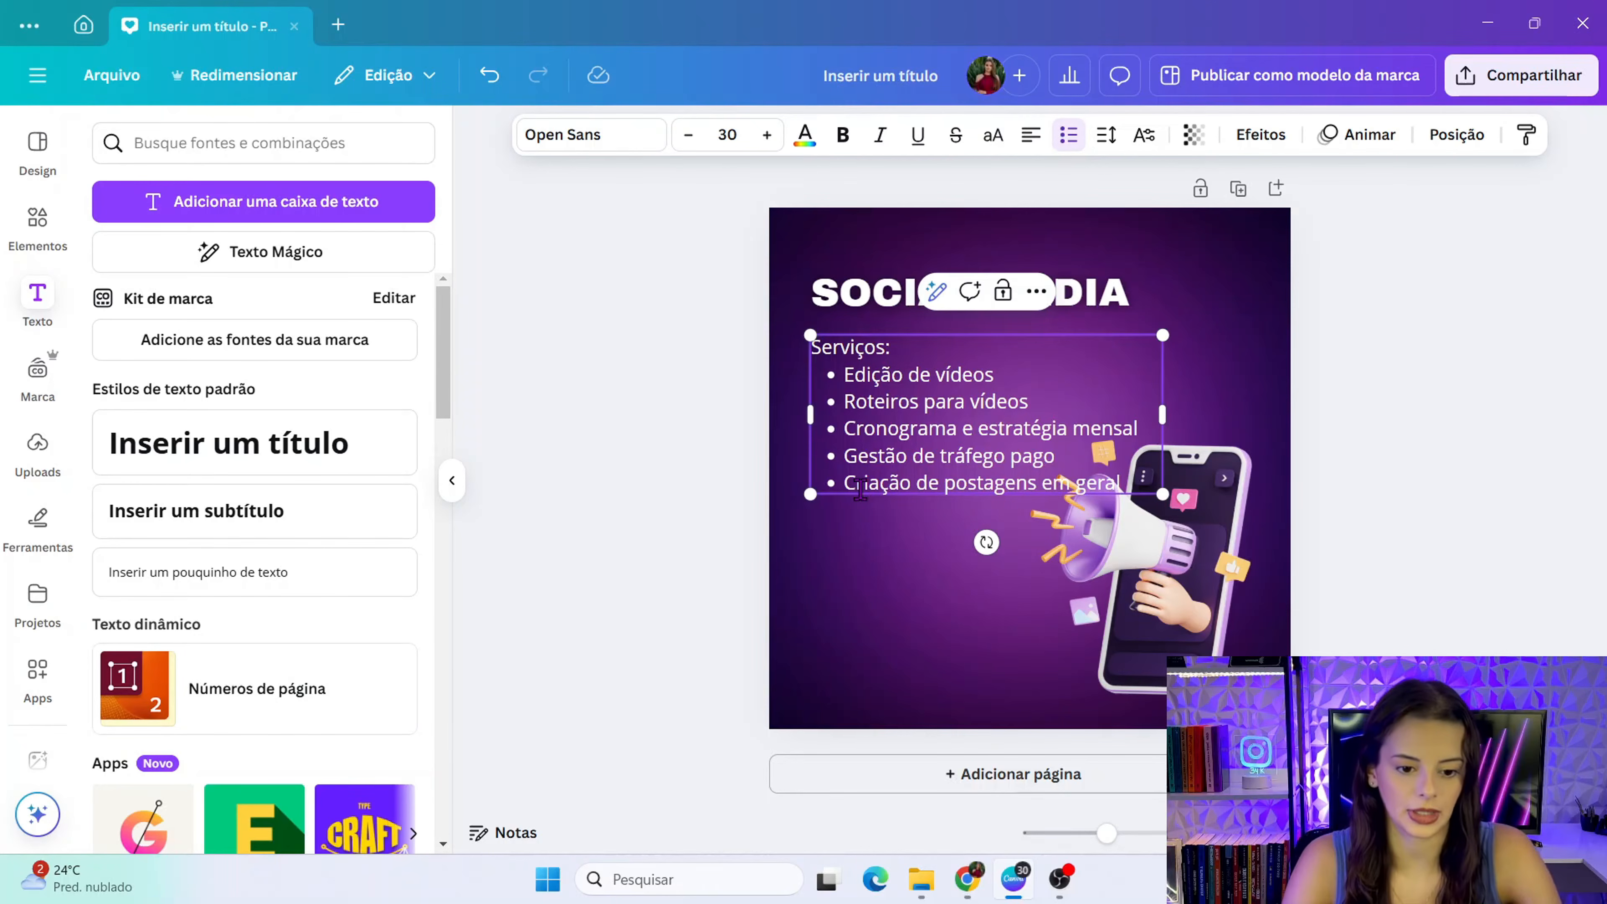
# - Insert a blank line between the "Serviços:" heading and the bulleted list
pyautogui.click(1028, 379)
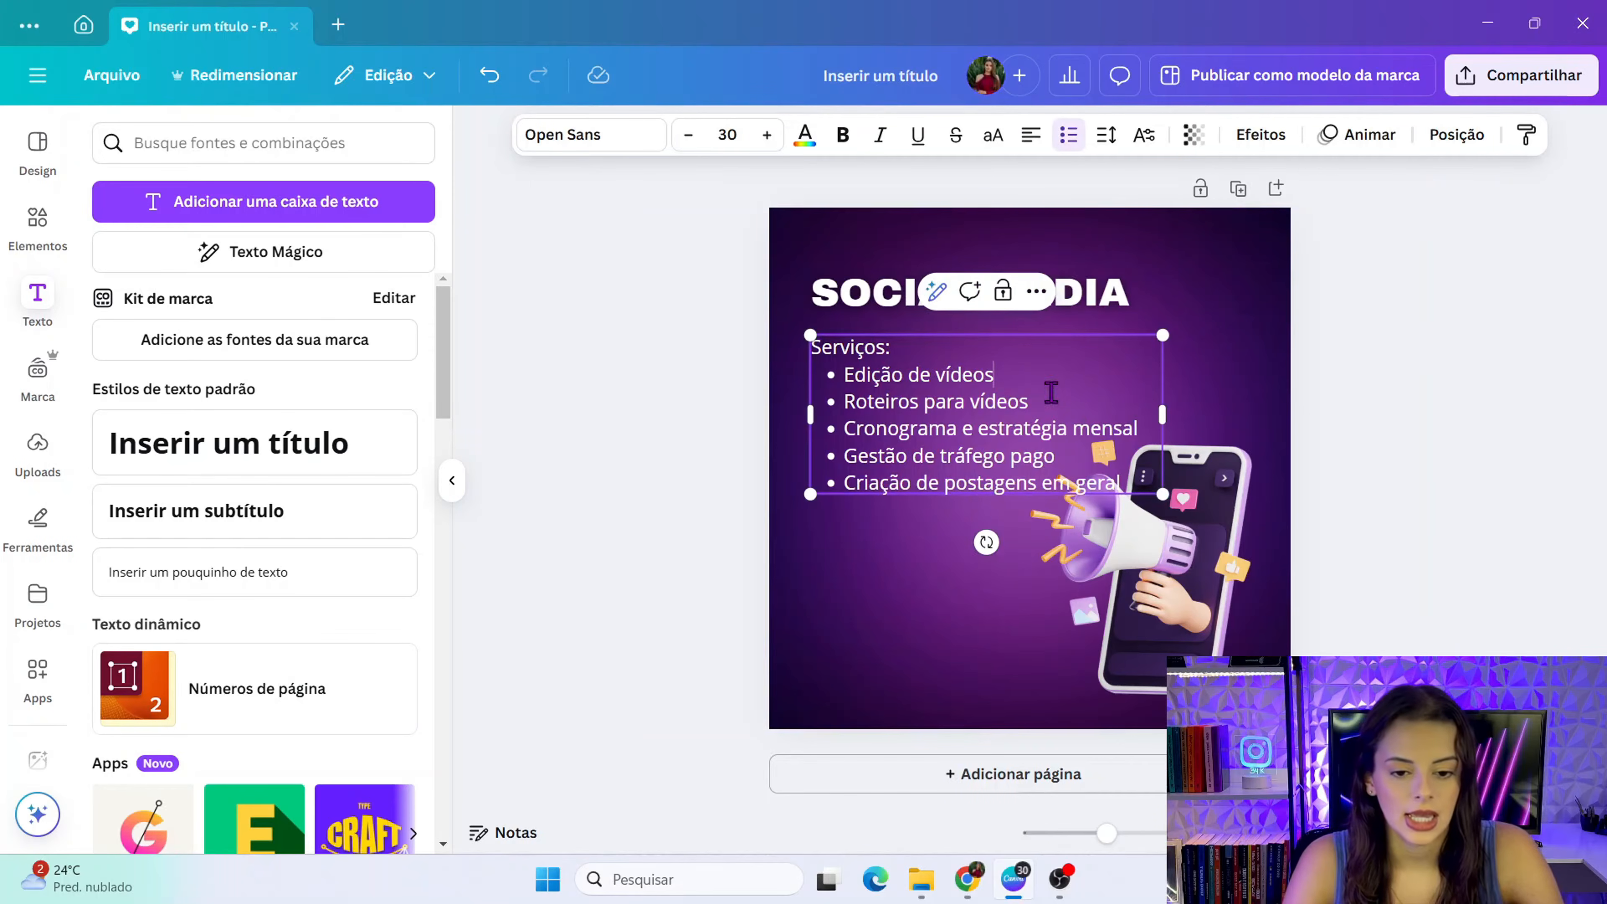
pyautogui.click(930, 346)
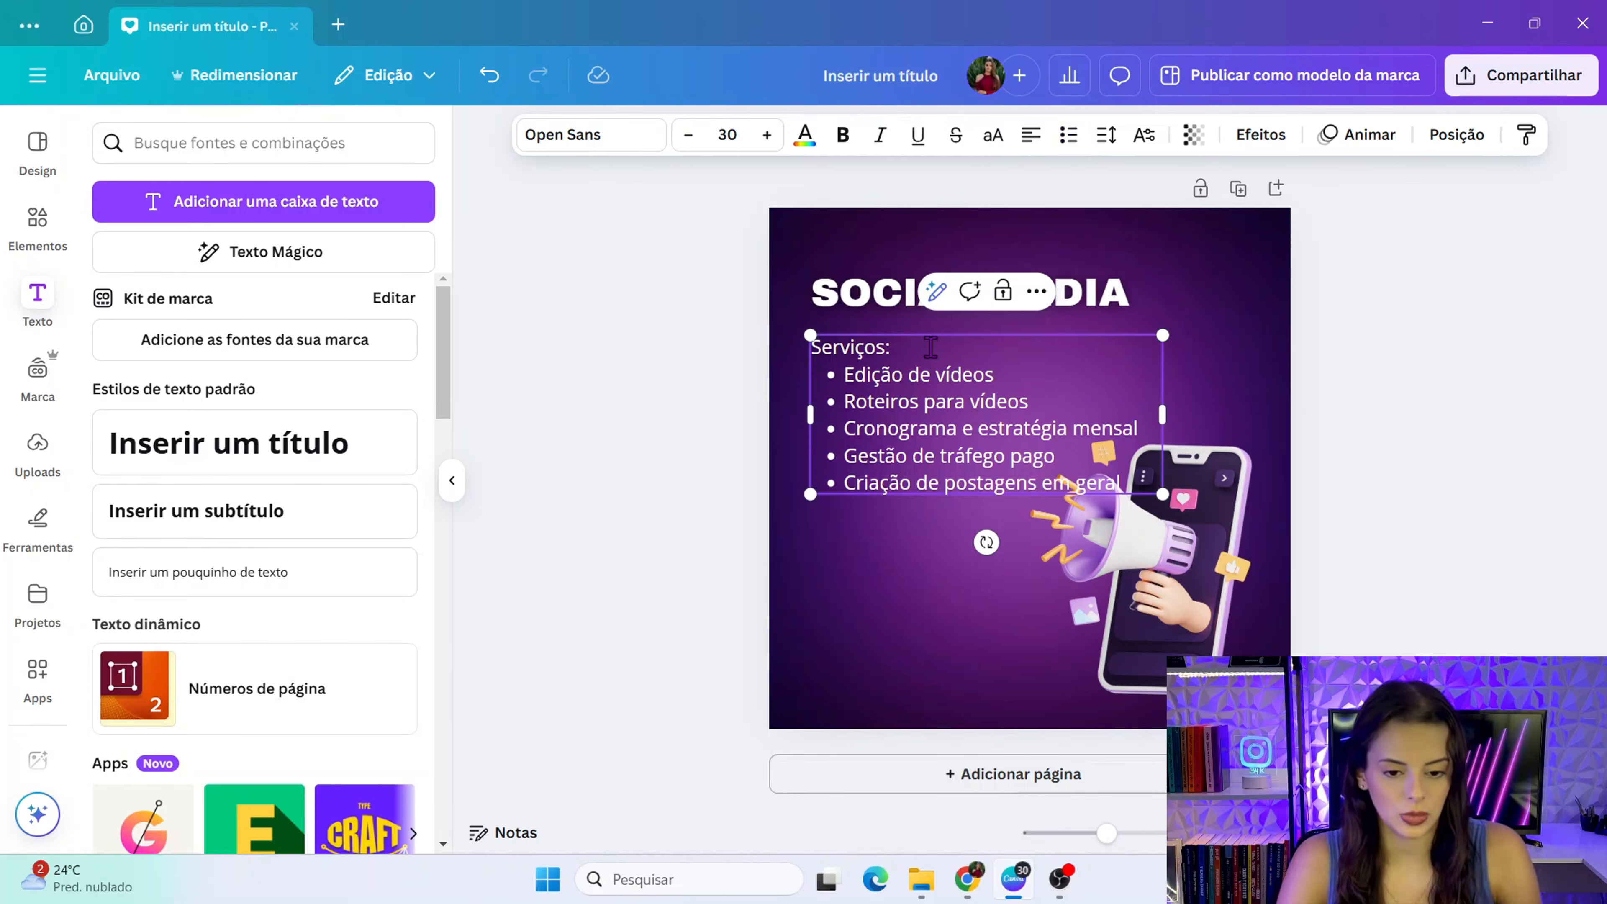
pyautogui.press('Return')
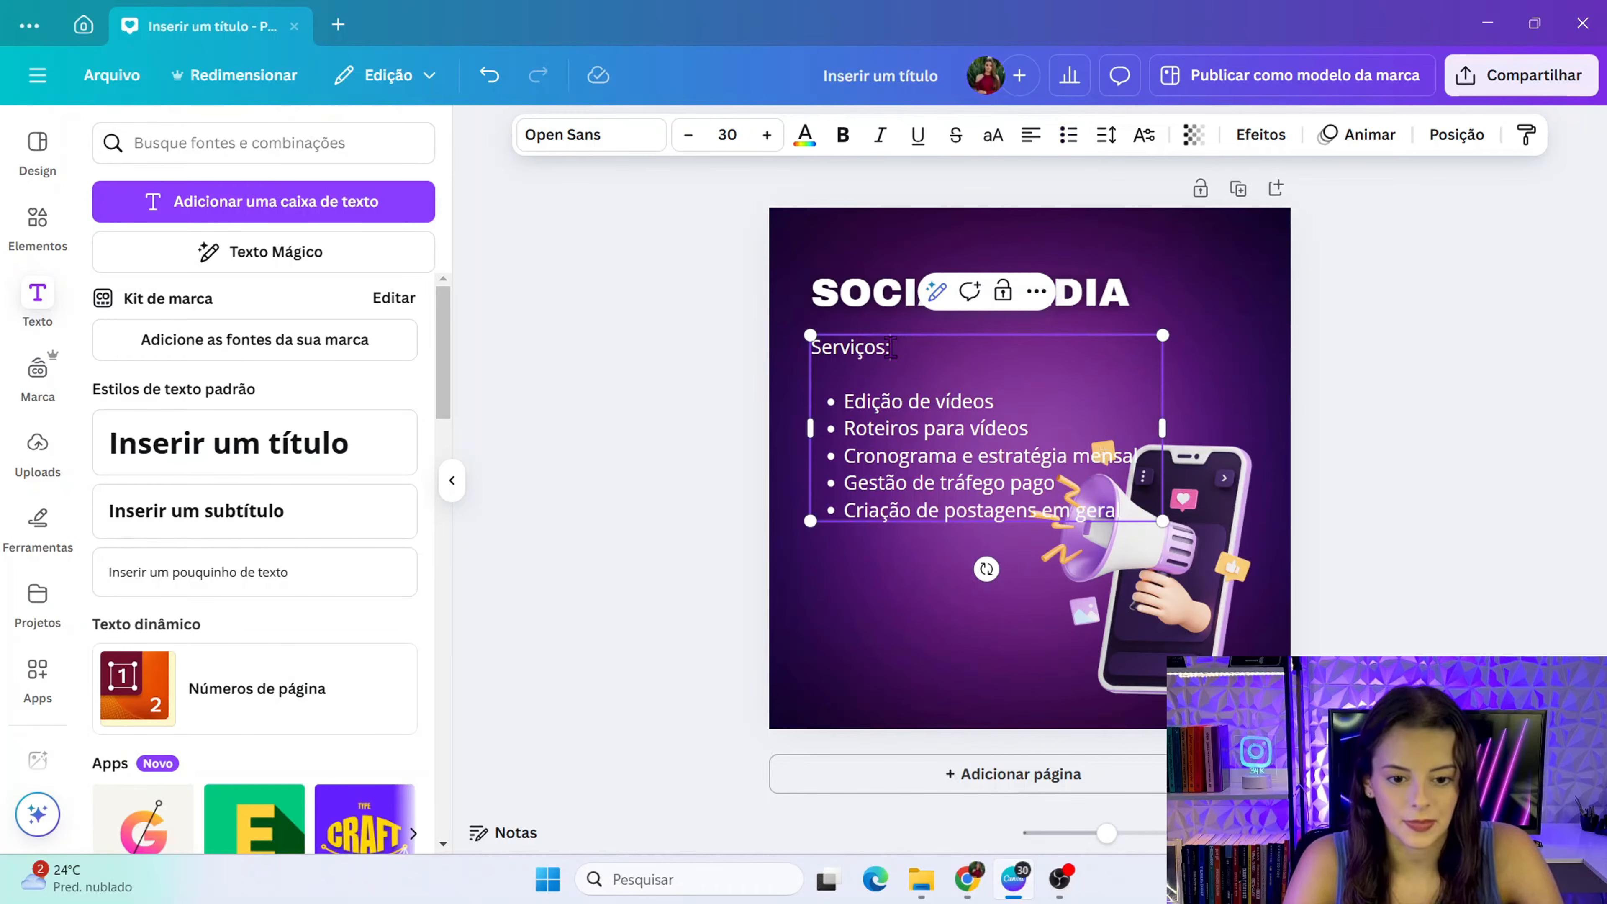
# - Make the "Serviços:" heading bold and uppercase
pyautogui.moveTo(886, 347); pyautogui.dragTo(836, 353)
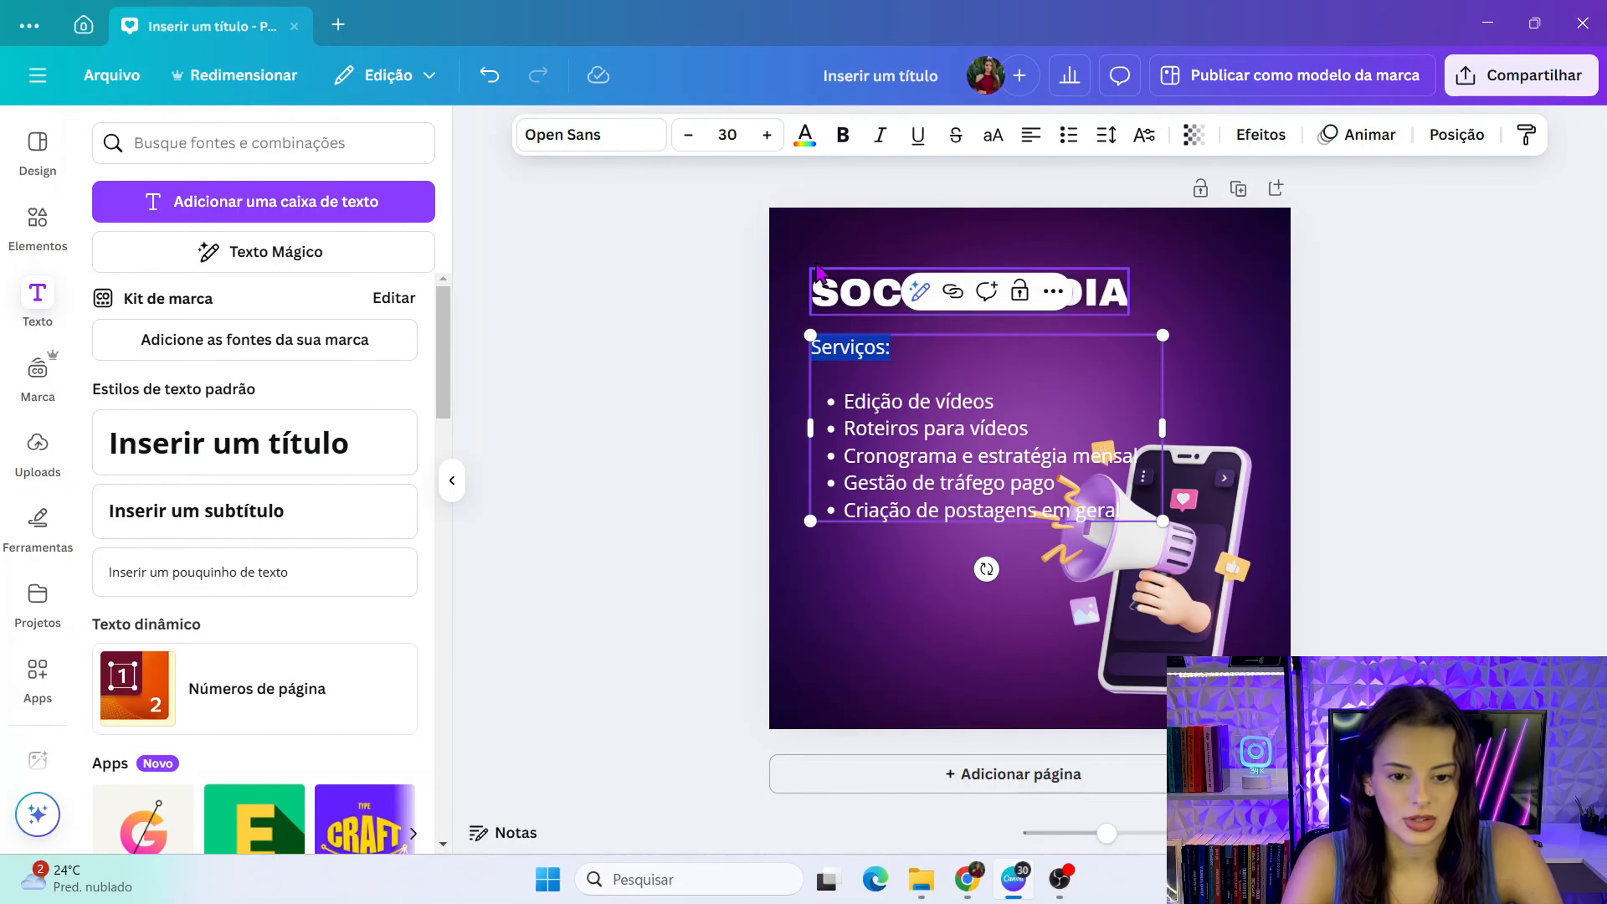
pyautogui.click(843, 135)
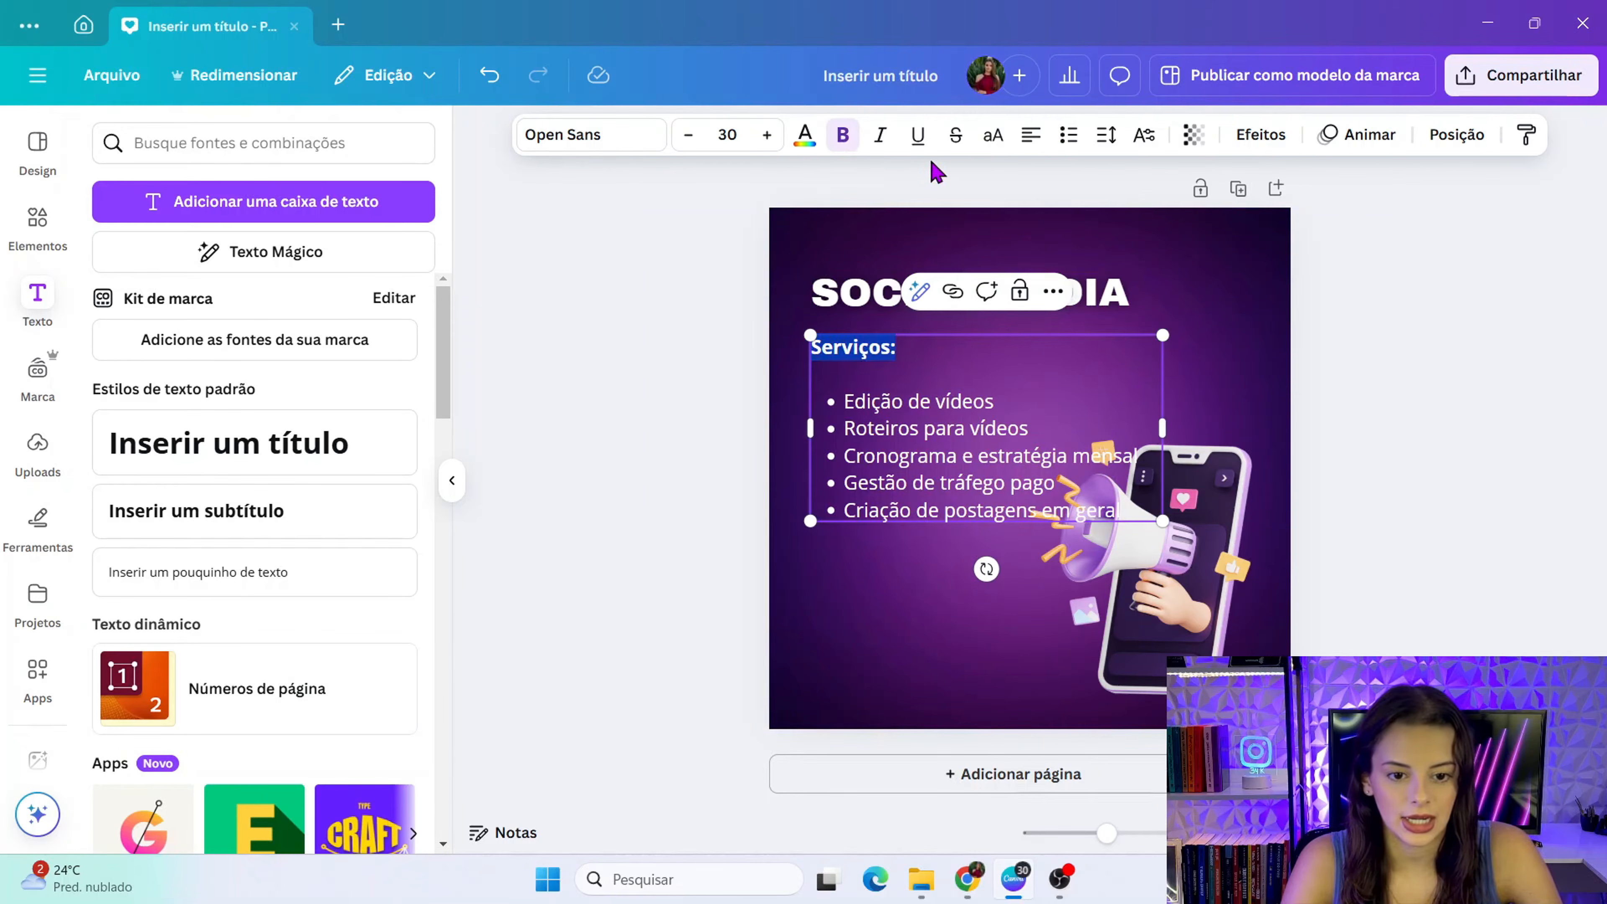
pyautogui.click(986, 140)
pyautogui.click(681, 420)
# - Lower the services text slightly, and shrink the phone and megaphone illustration and move it up beside the list
pyautogui.click(955, 483)
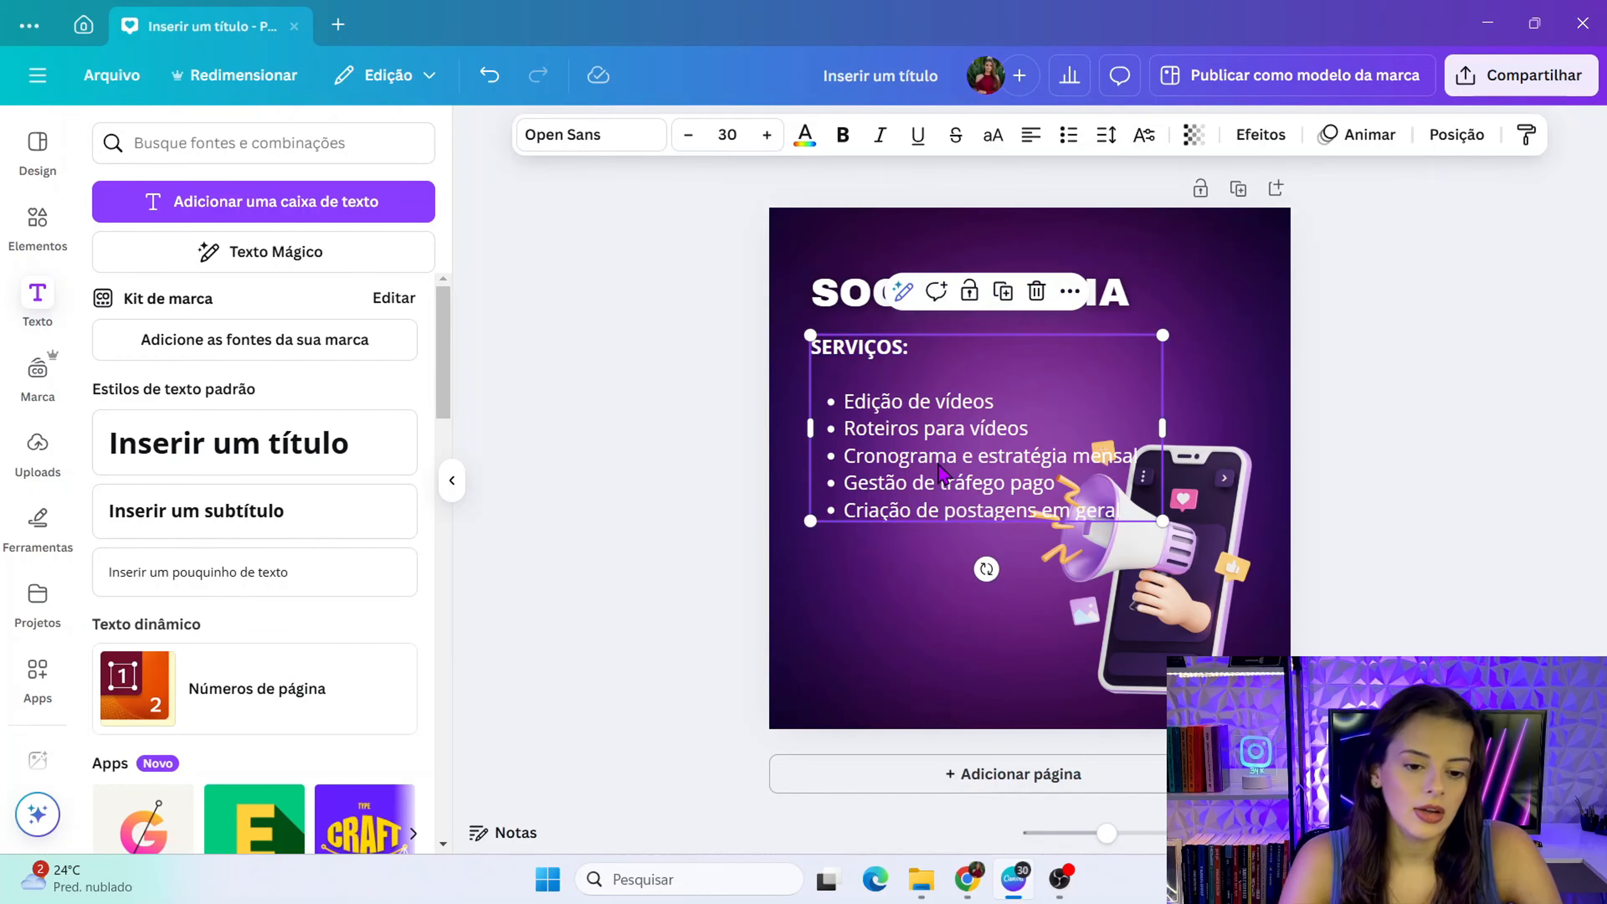
pyautogui.moveTo(953, 468)
pyautogui.mouseDown()
pyautogui.moveTo(941, 499)
pyautogui.moveTo(940, 483)
pyautogui.mouseUp()
pyautogui.click(1032, 463)
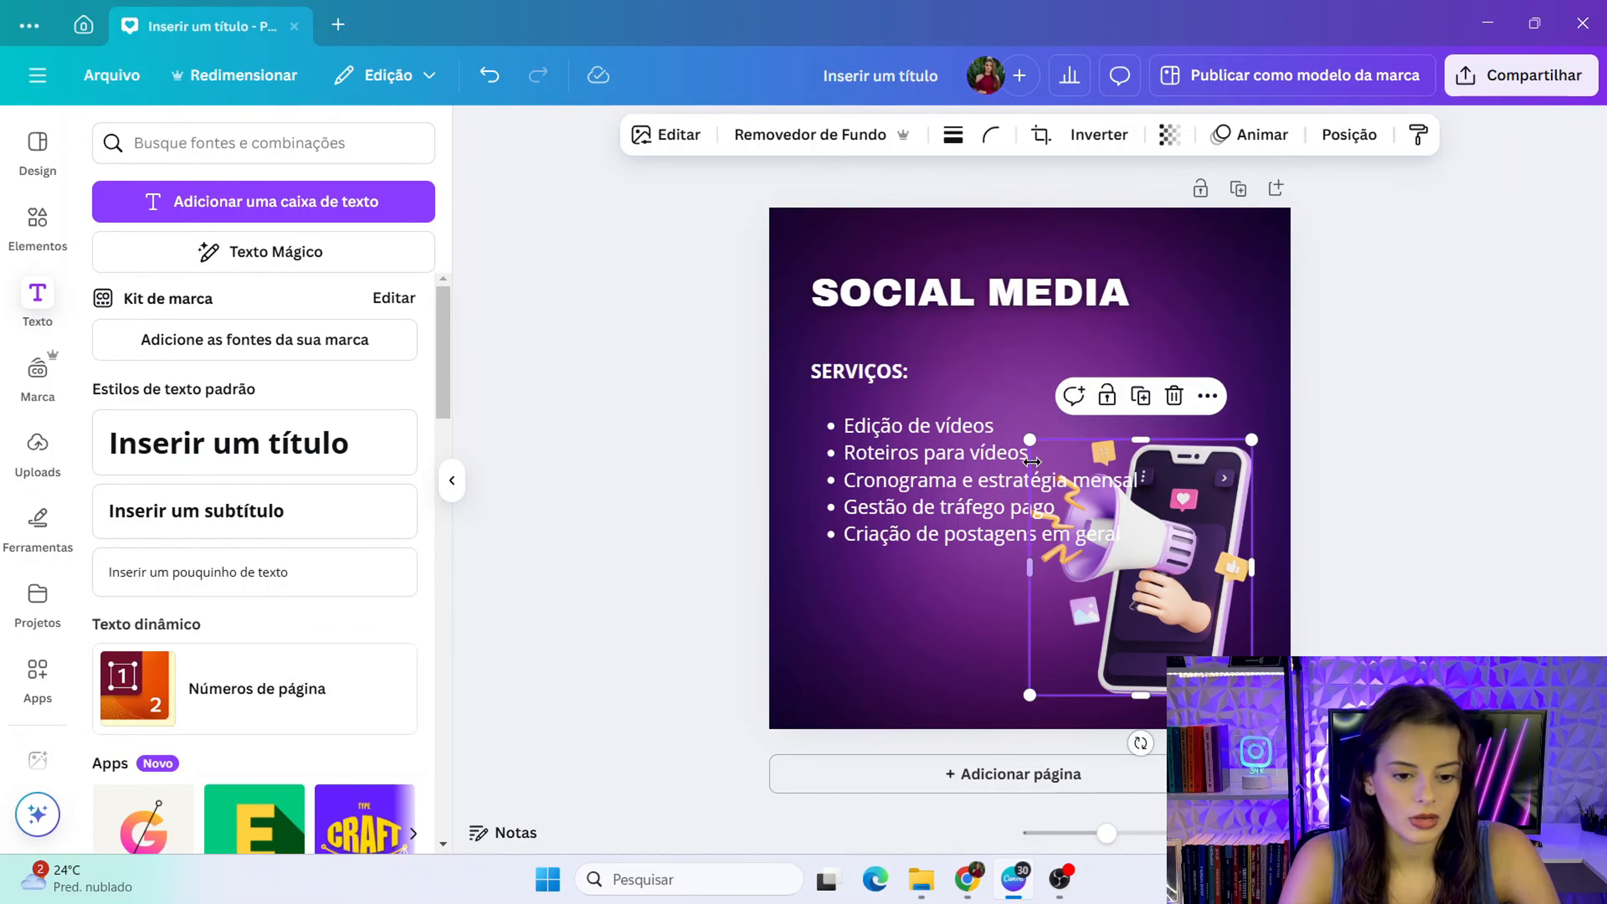
pyautogui.moveTo(1031, 437); pyautogui.dragTo(1135, 504)
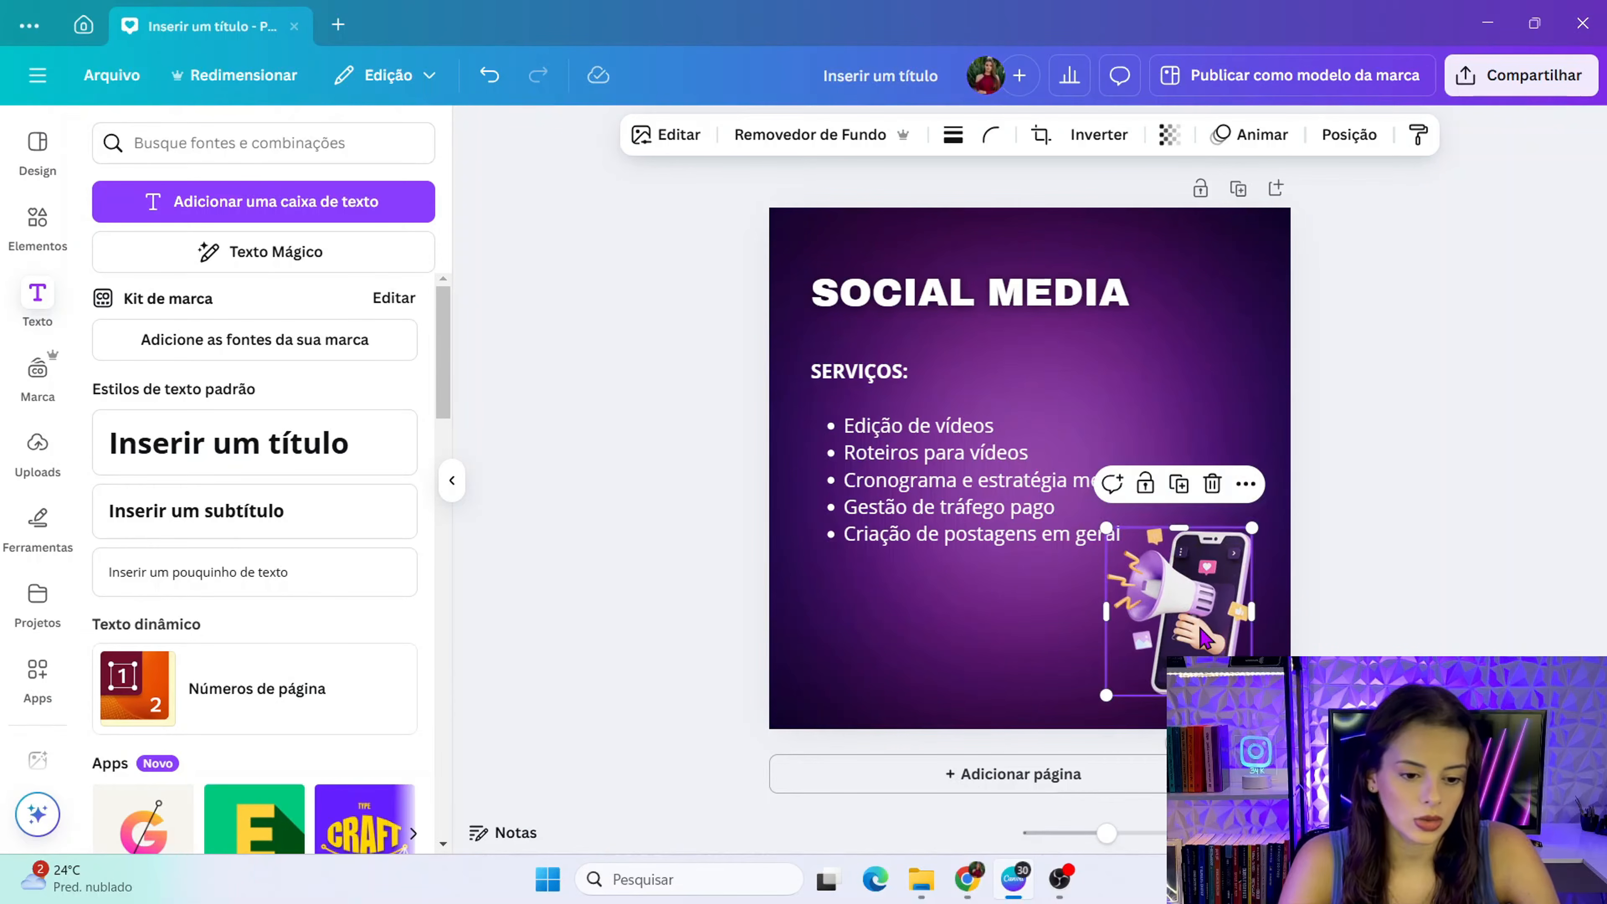
pyautogui.moveTo(1192, 625); pyautogui.dragTo(1206, 428)
# - Move the services text up and slightly right, and align the SOCIAL MEDIA title's left edge with it
pyautogui.click(1044, 470)
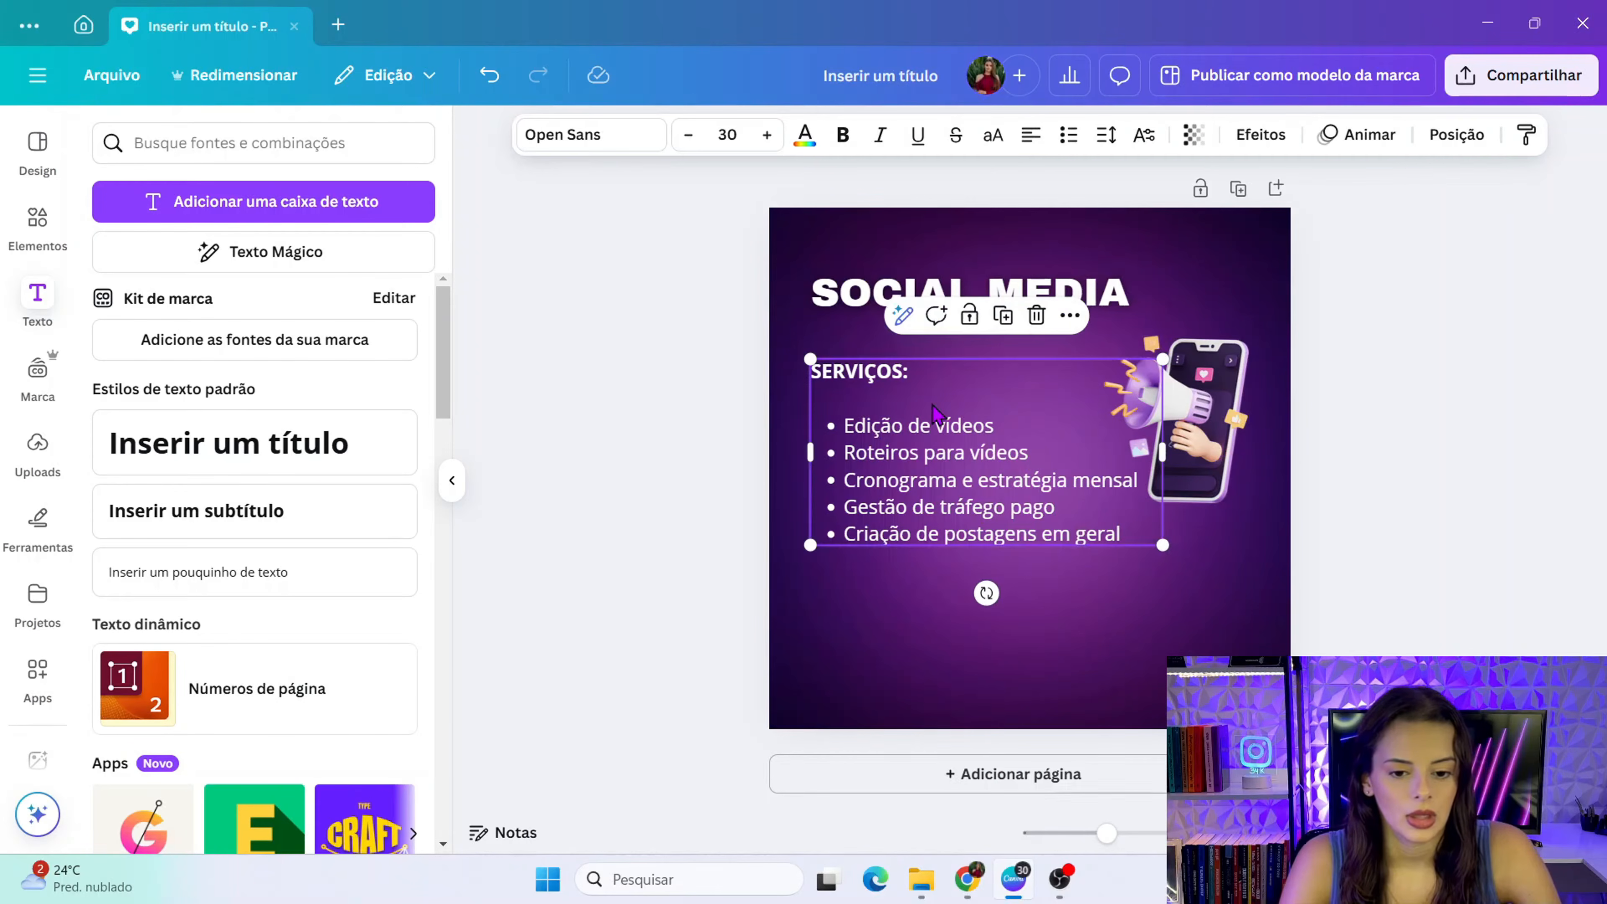
pyautogui.moveTo(932, 402); pyautogui.dragTo(942, 369)
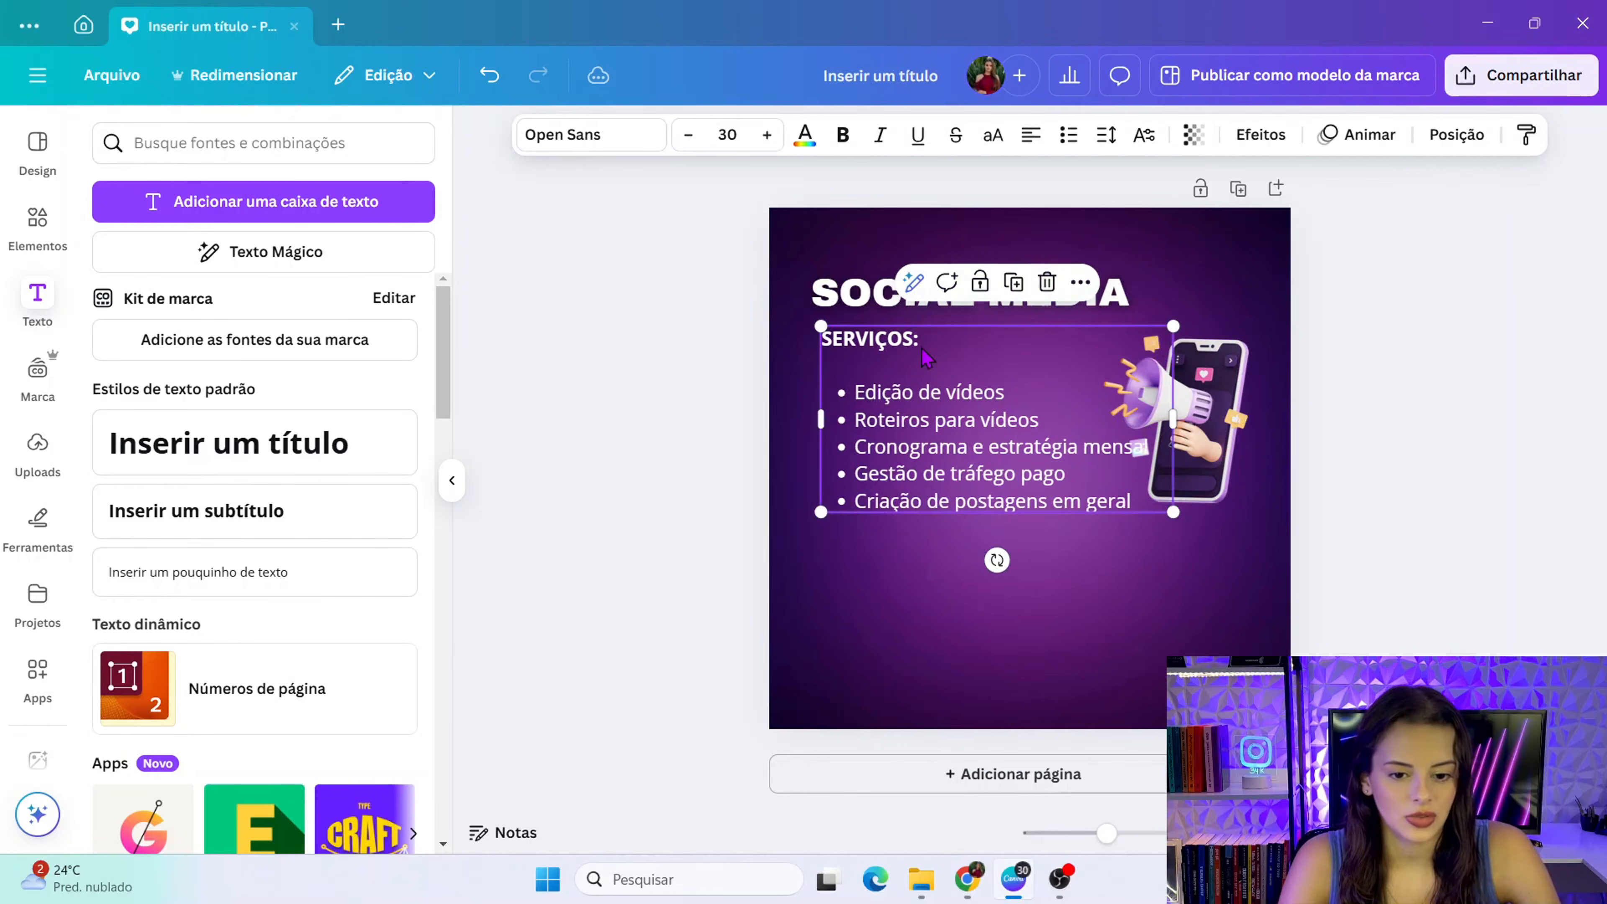
pyautogui.click(845, 304)
pyautogui.moveTo(845, 304); pyautogui.dragTo(851, 292)
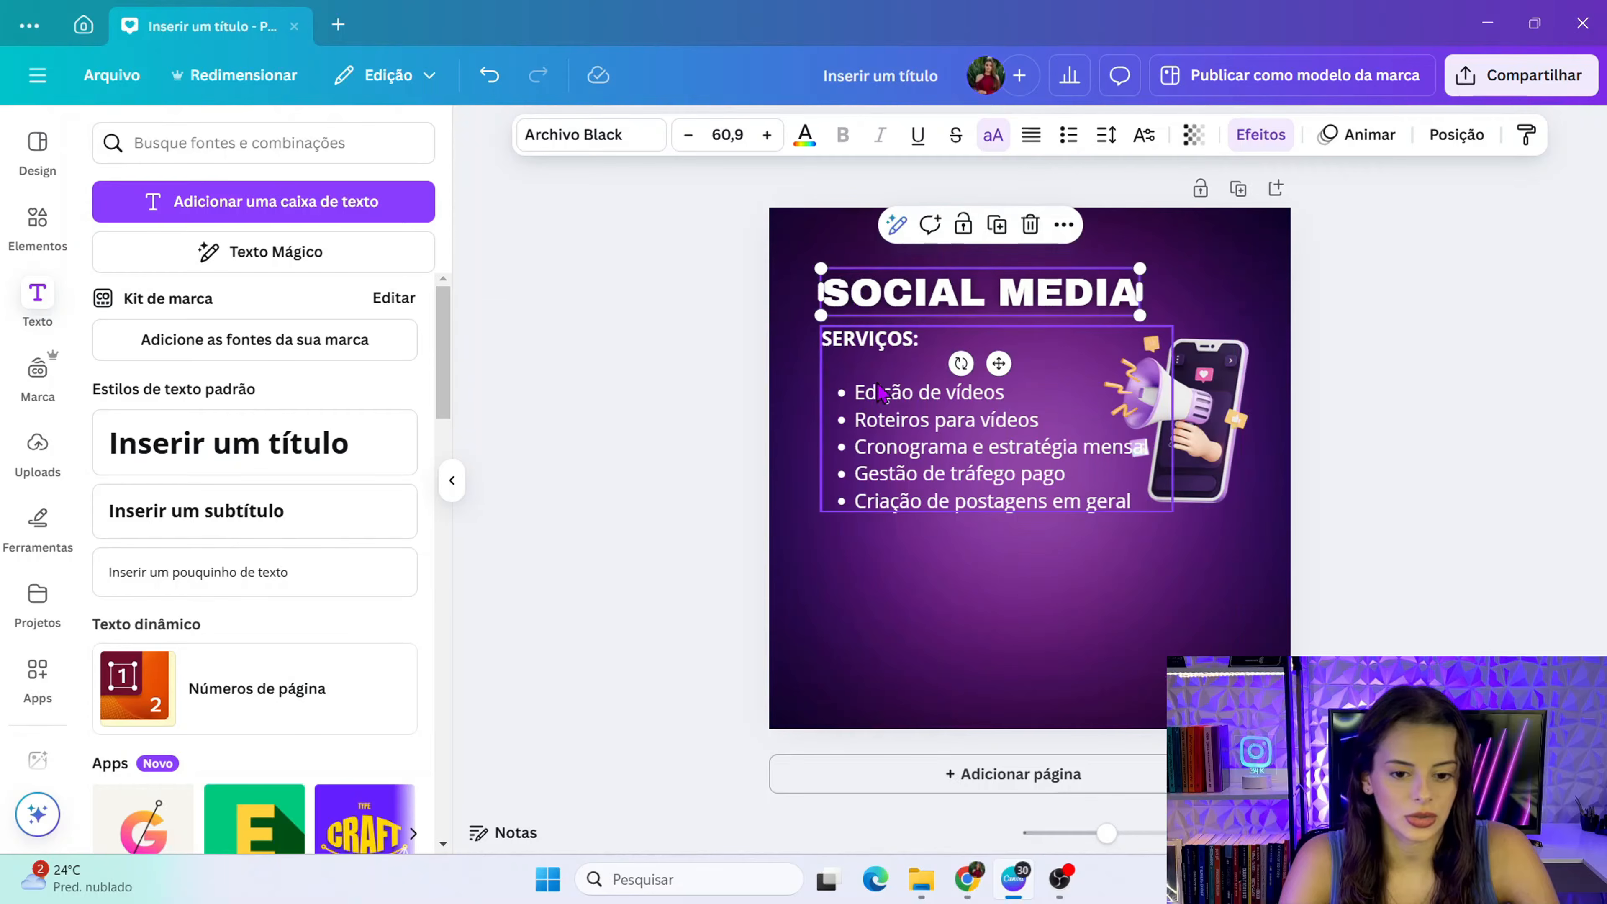
# - Move the services text down to the lower part of the page, leaving open space beneath the title
pyautogui.moveTo(884, 377); pyautogui.dragTo(884, 541)
pyautogui.moveTo(923, 609); pyautogui.dragTo(916, 595)
pyautogui.click(599, 520)
# - Enlarge the phone and megaphone illustration and position it just below the SOCIAL MEDIA title, overlapping the end of the services list
pyautogui.click(1114, 354)
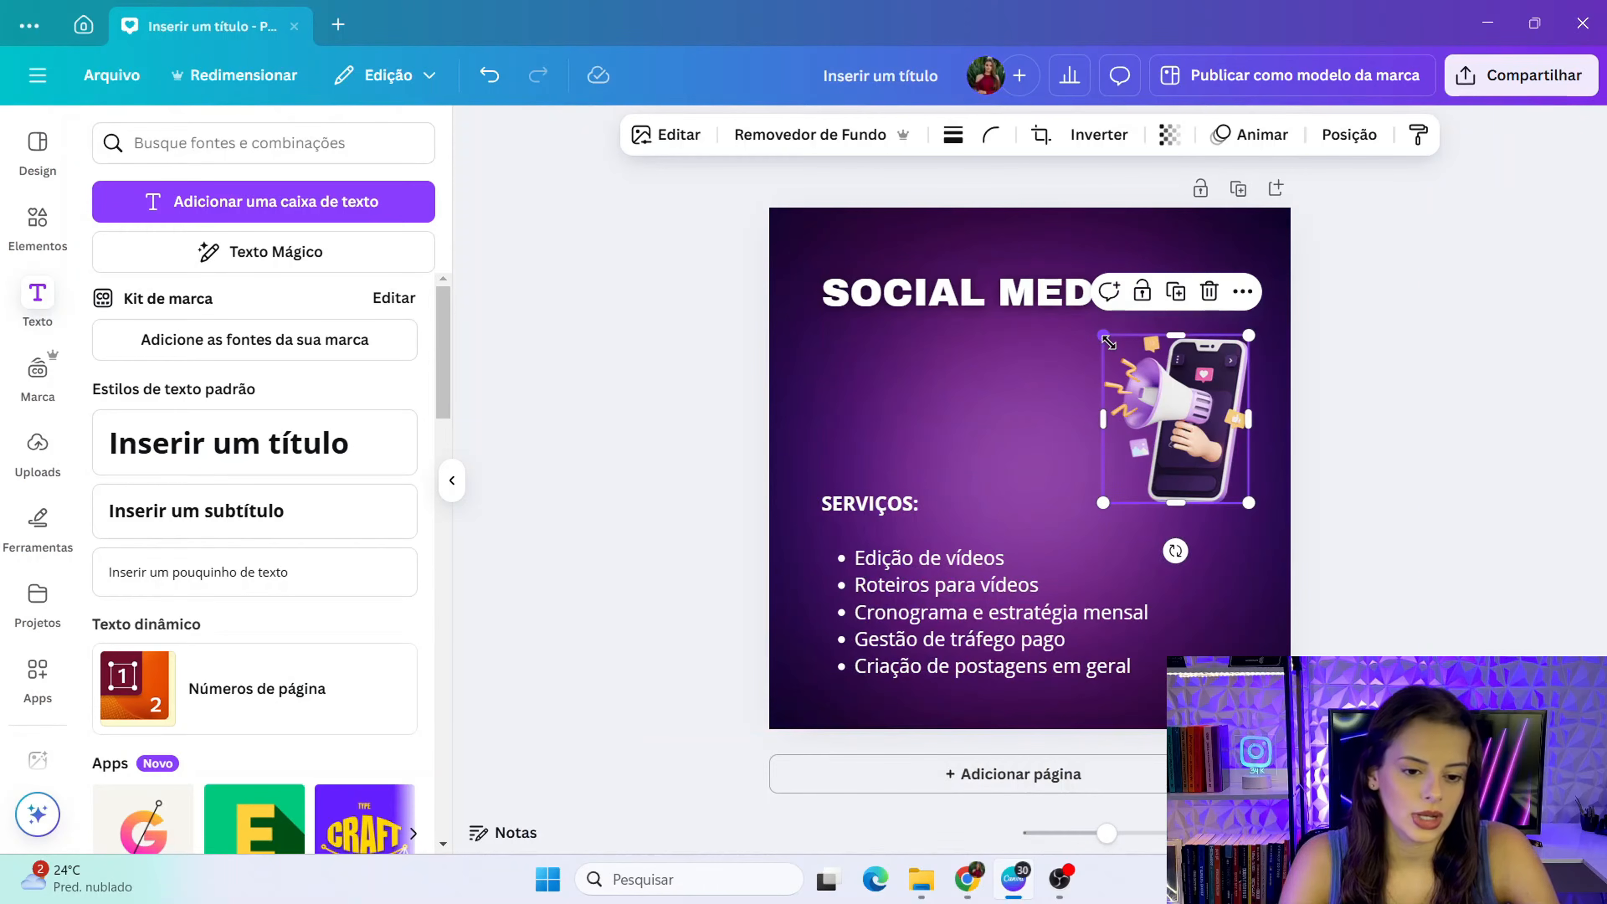
pyautogui.moveTo(1109, 342); pyautogui.dragTo(1008, 226)
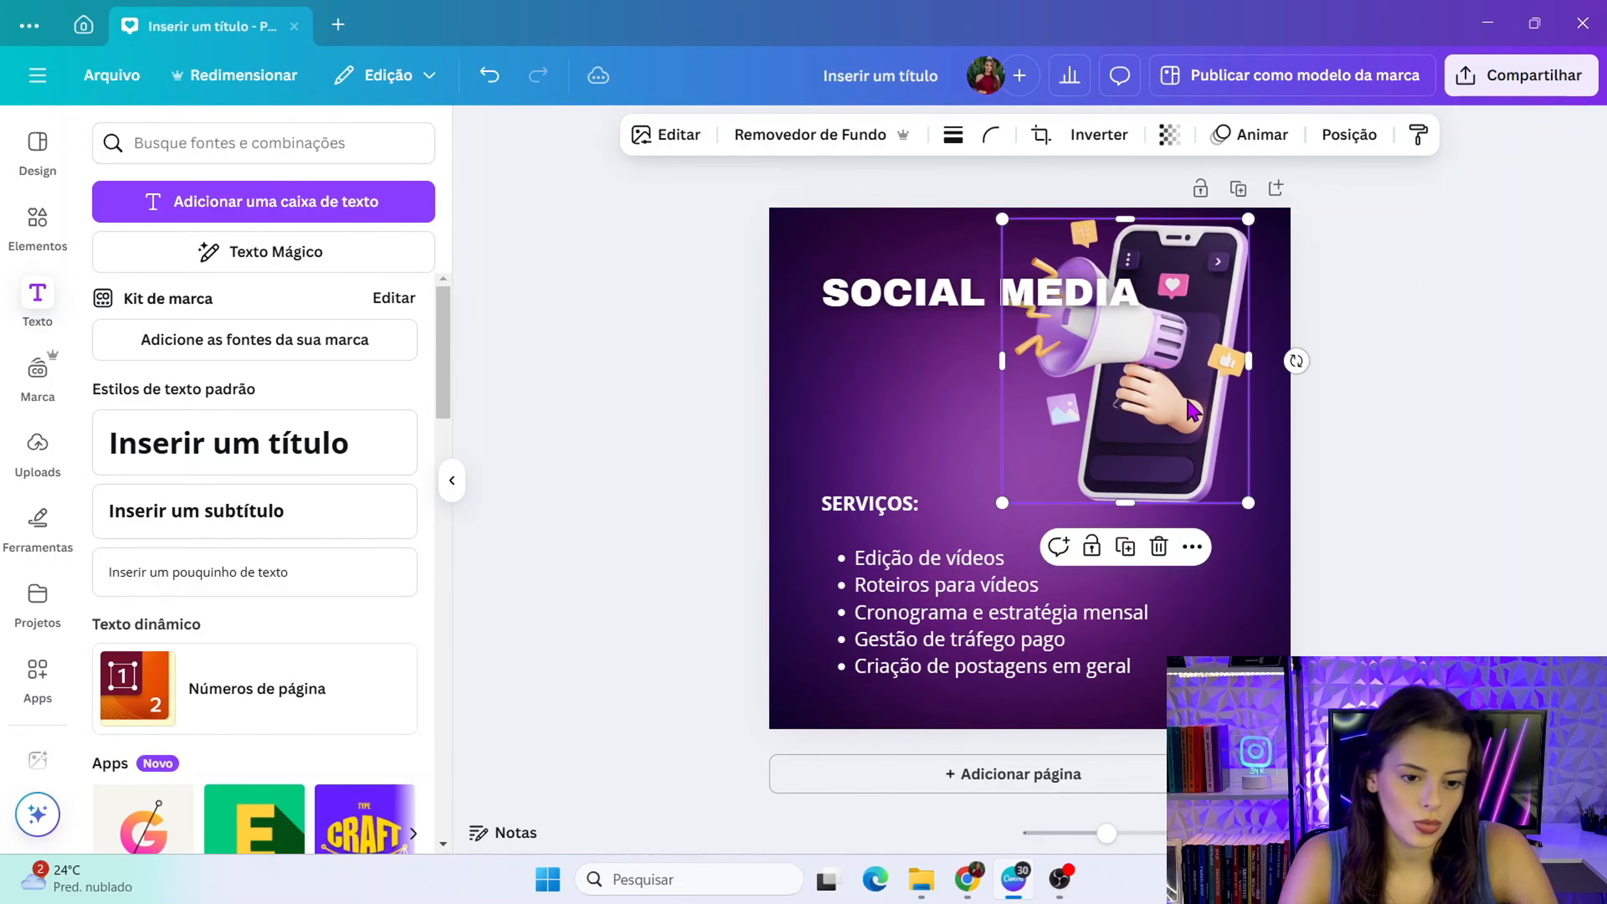
pyautogui.moveTo(1192, 410); pyautogui.dragTo(1199, 490)
pyautogui.moveTo(1011, 313); pyautogui.dragTo(1035, 341)
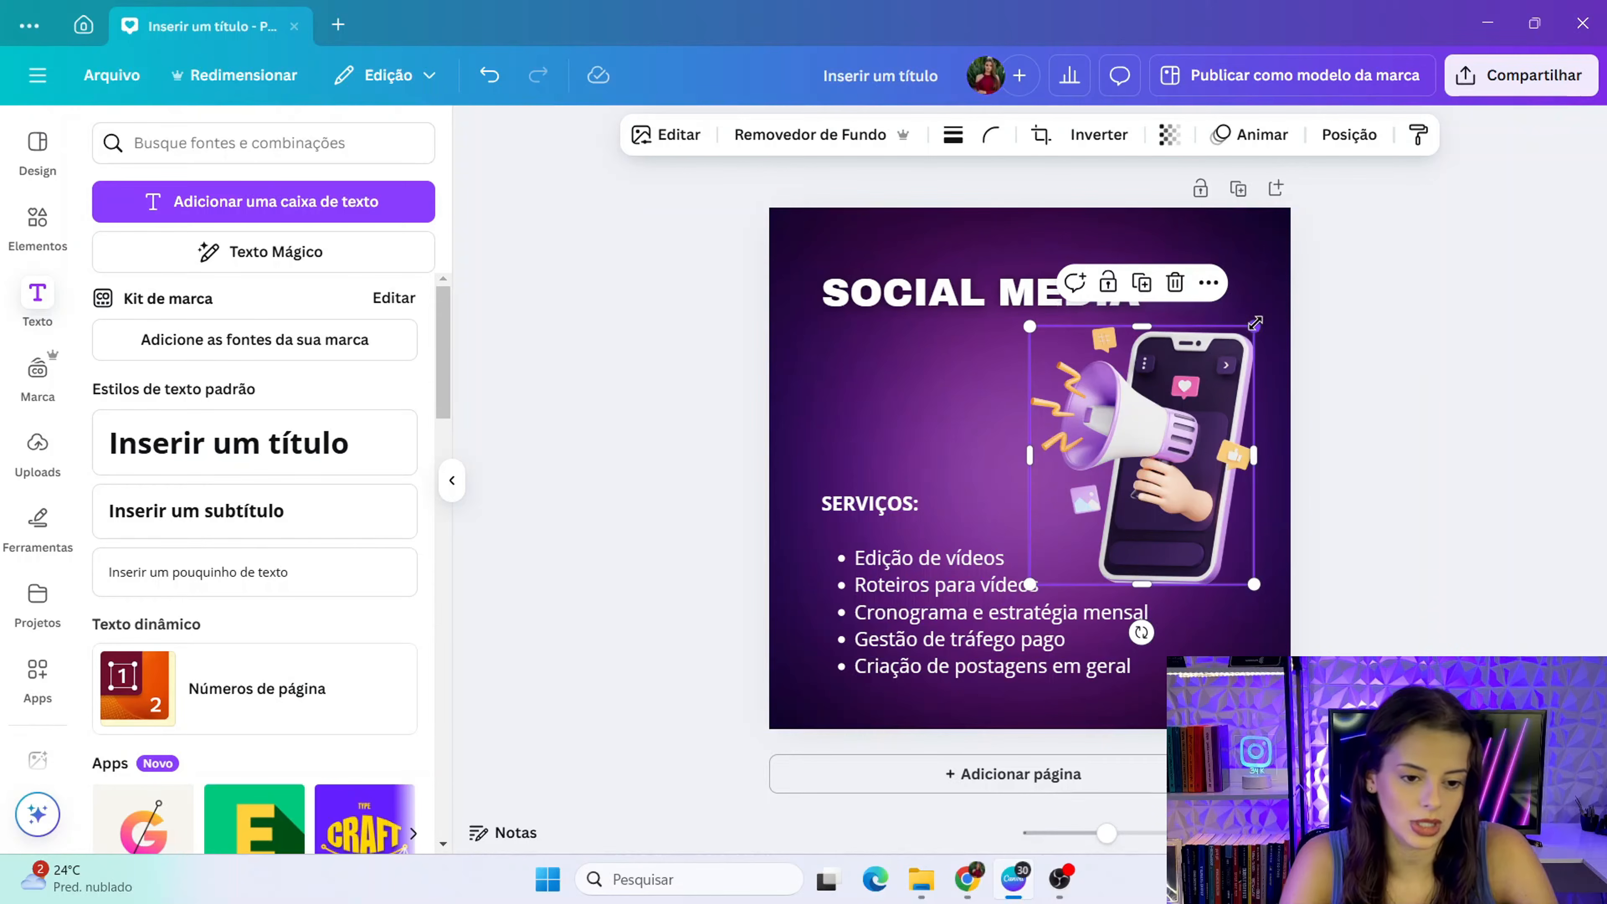
pyautogui.moveTo(1256, 325); pyautogui.dragTo(1266, 313)
pyautogui.moveTo(1204, 425); pyautogui.dragTo(1174, 462)
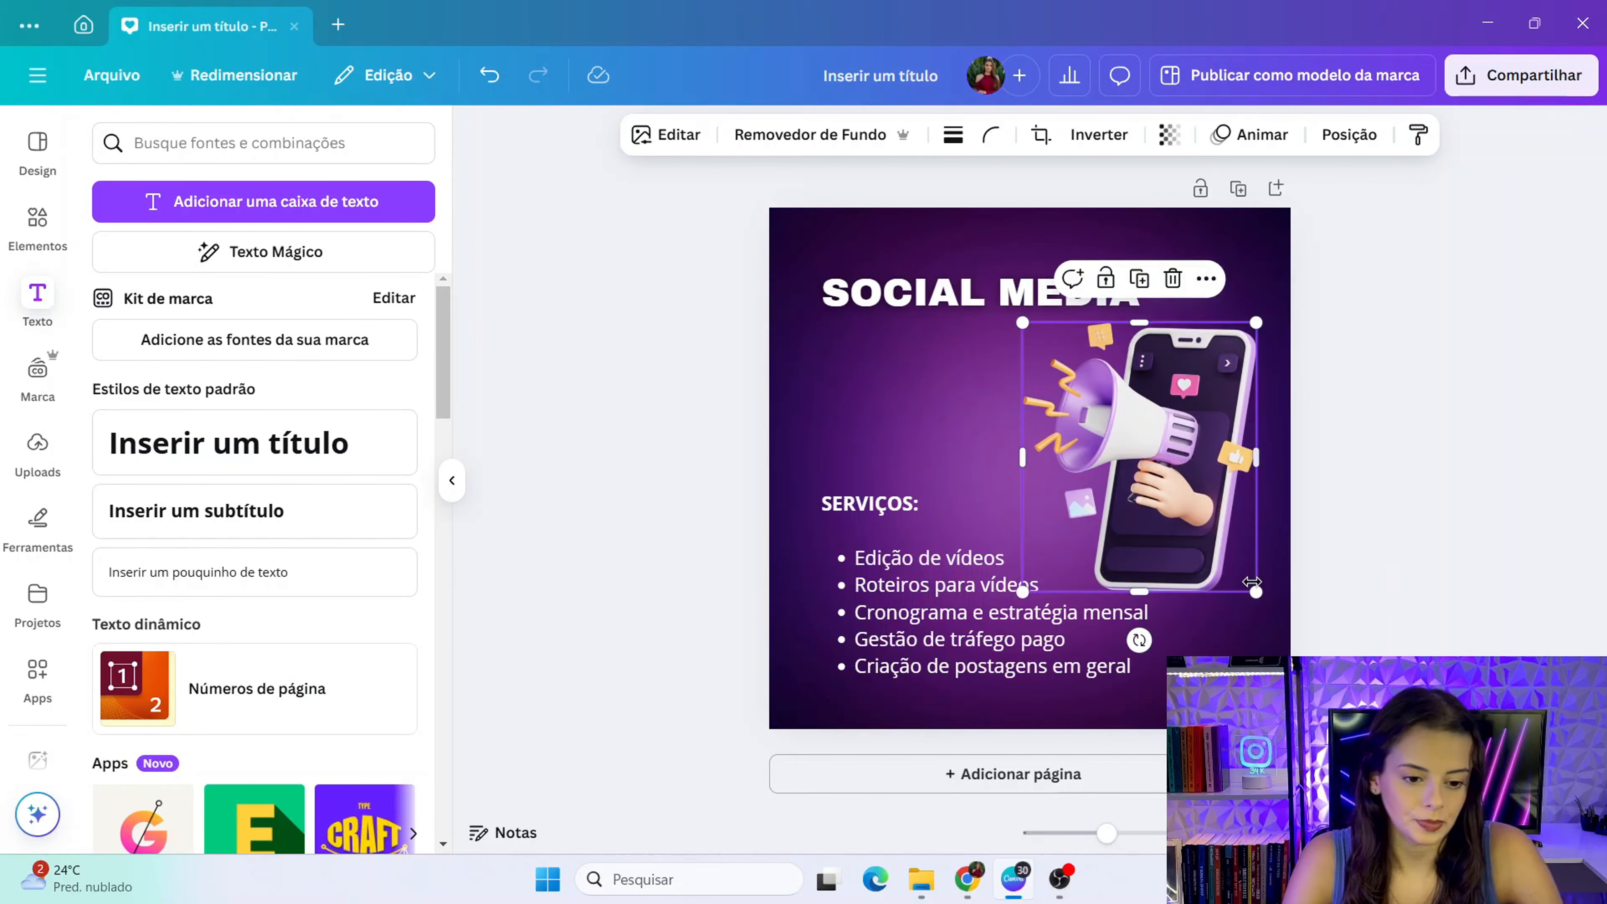
pyautogui.moveTo(1257, 590); pyautogui.dragTo(1261, 594)
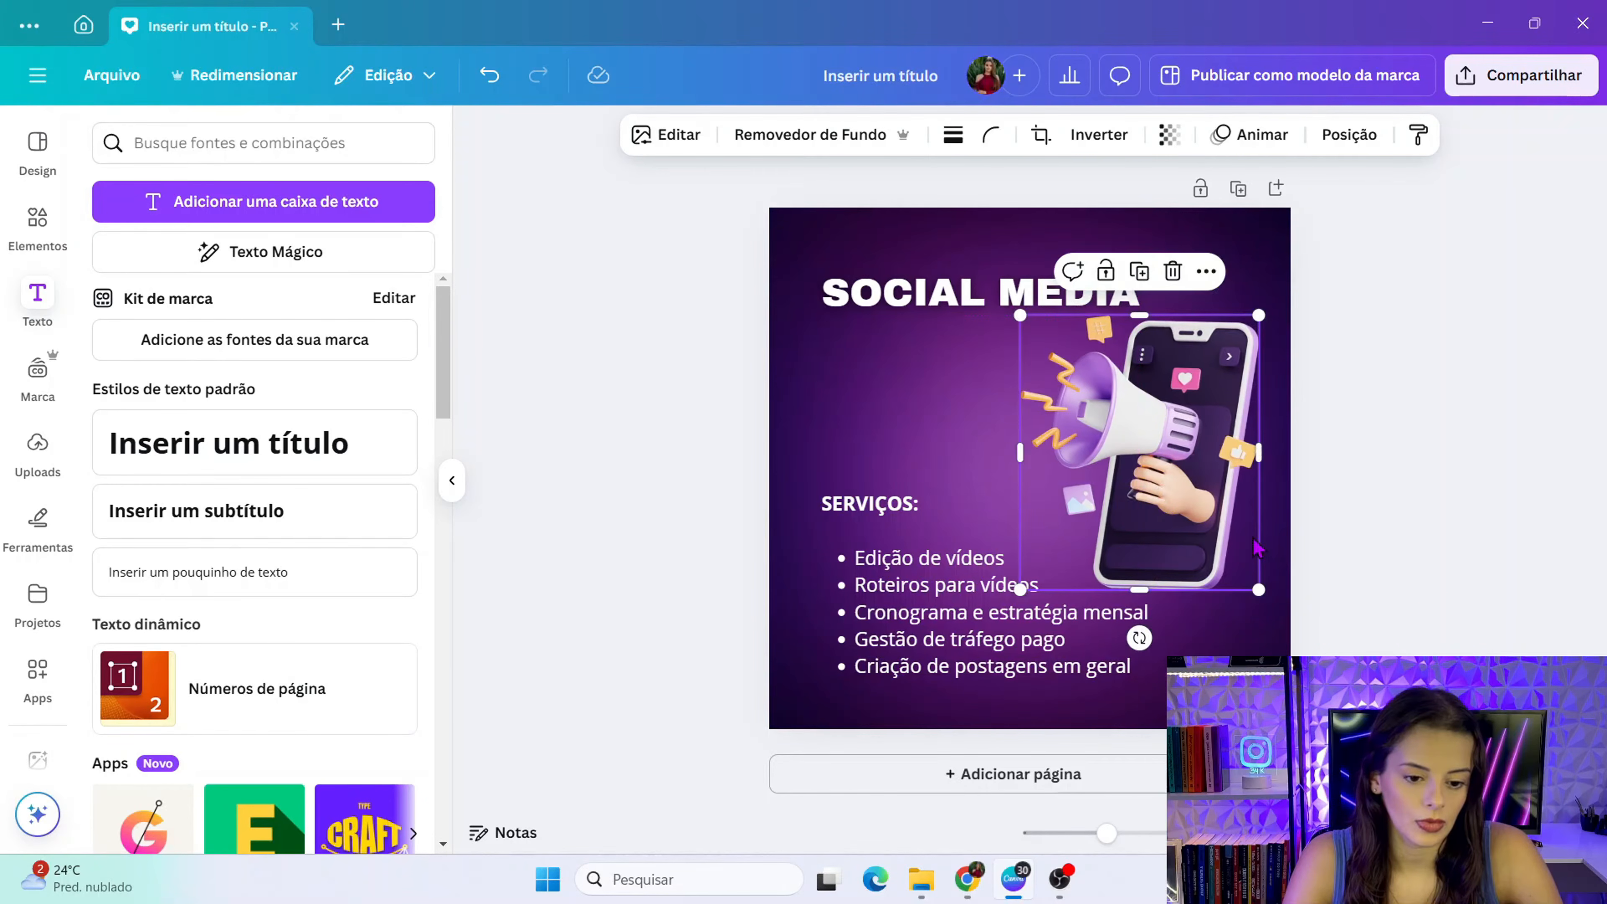
pyautogui.click(1147, 684)
pyautogui.click(978, 633)
pyautogui.click(646, 512)
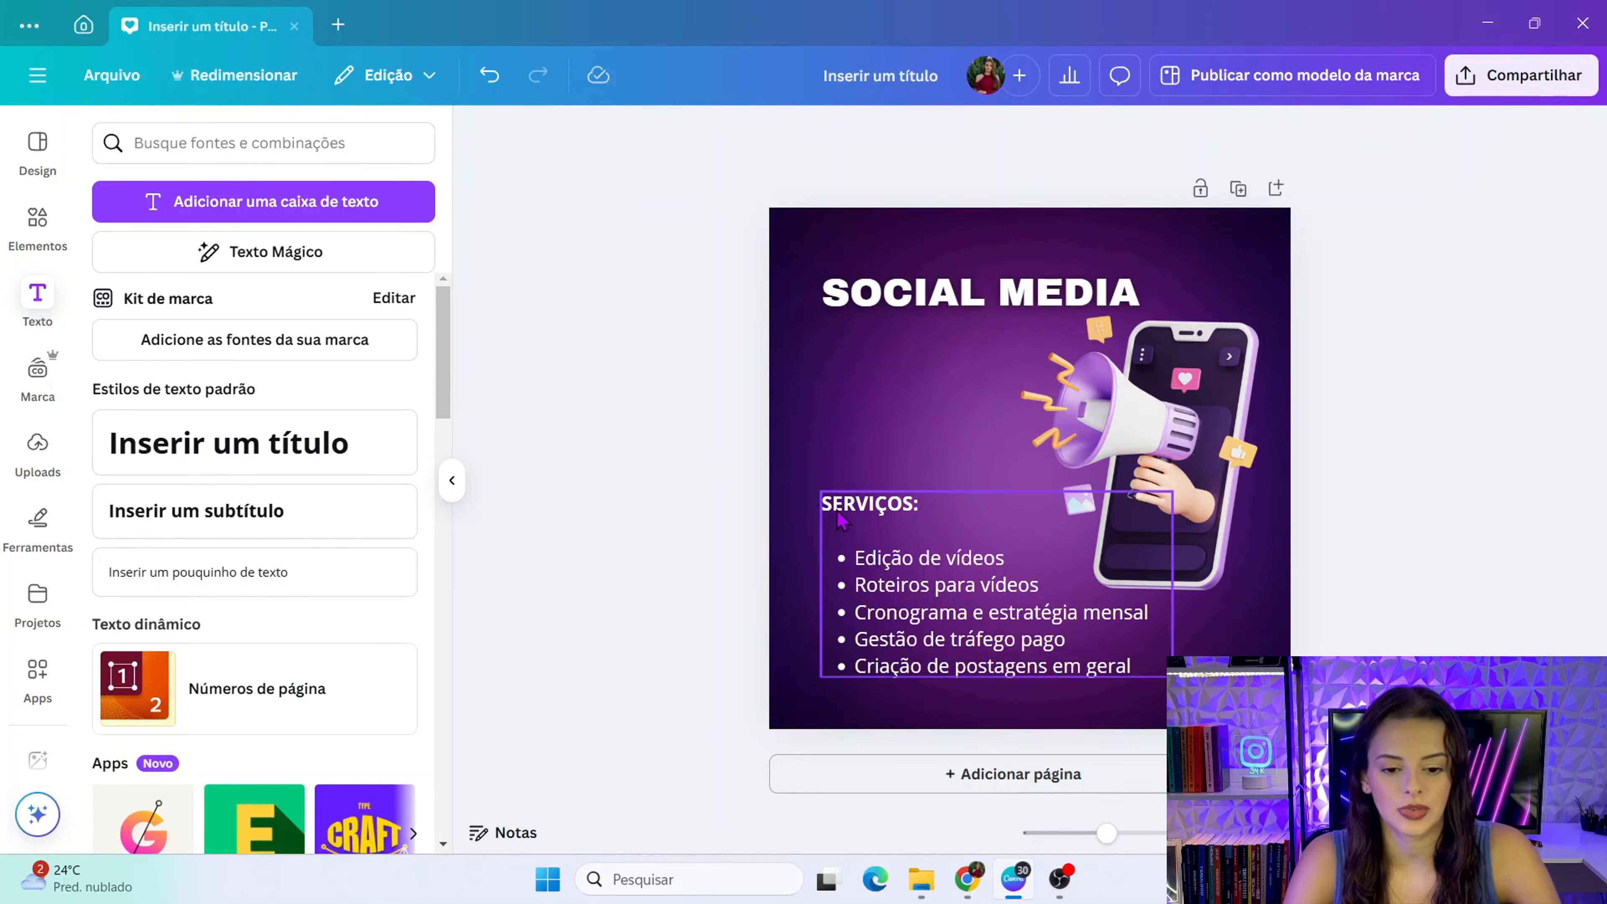
# - Add a rounded square shape and place it between the start of the SOCIAL MEDIA title and the services list
pyautogui.click(37, 228)
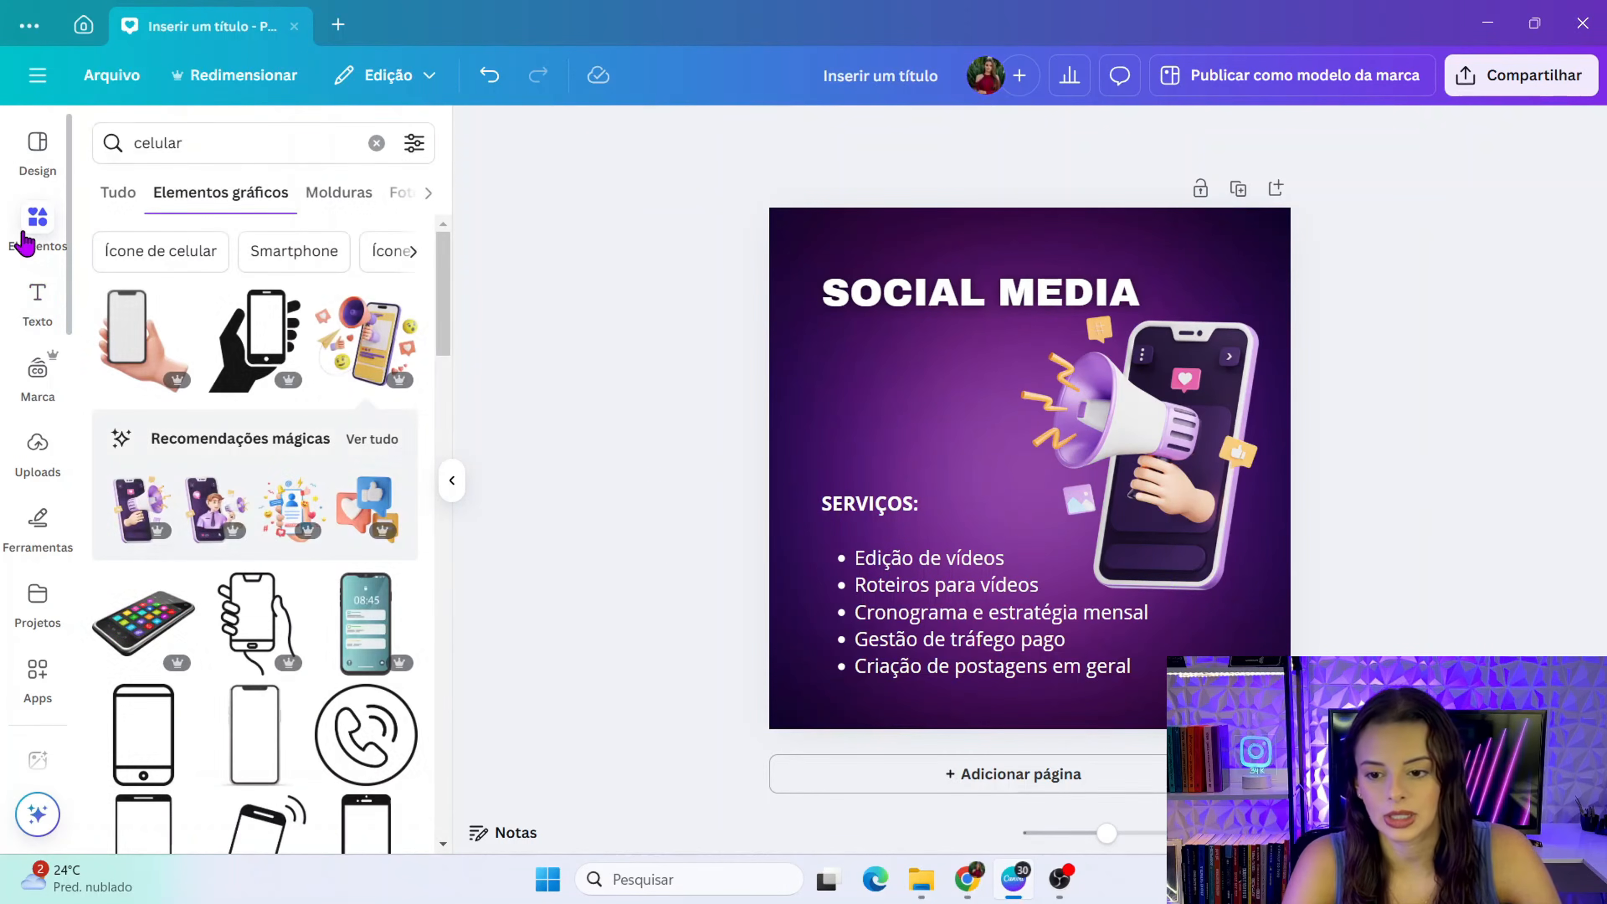
pyautogui.click(378, 144)
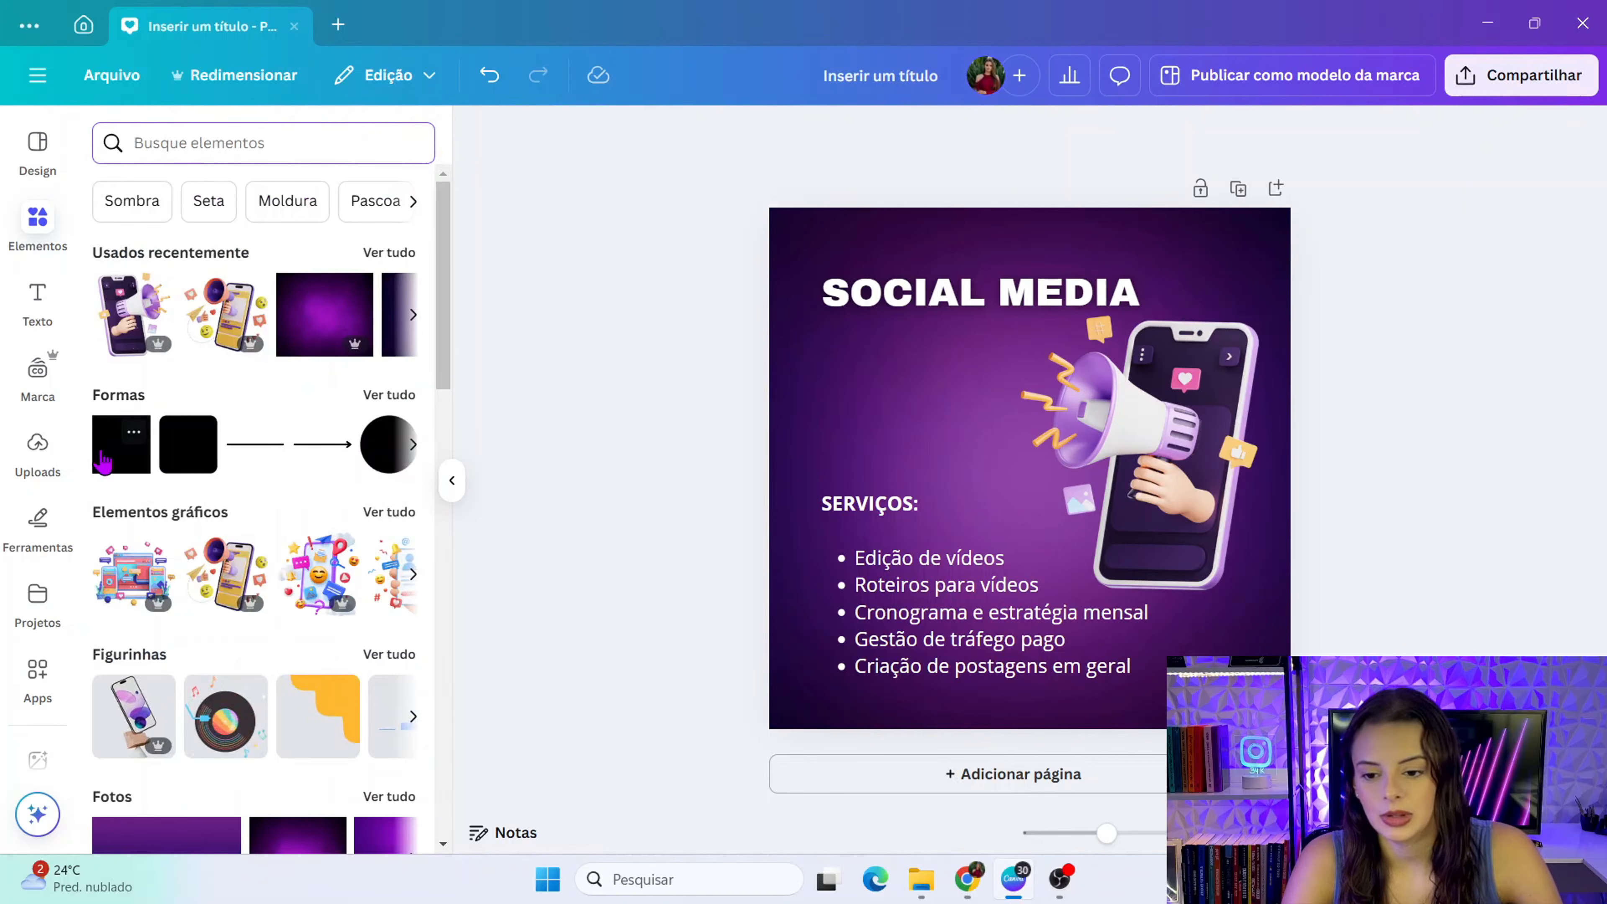
pyautogui.click(183, 462)
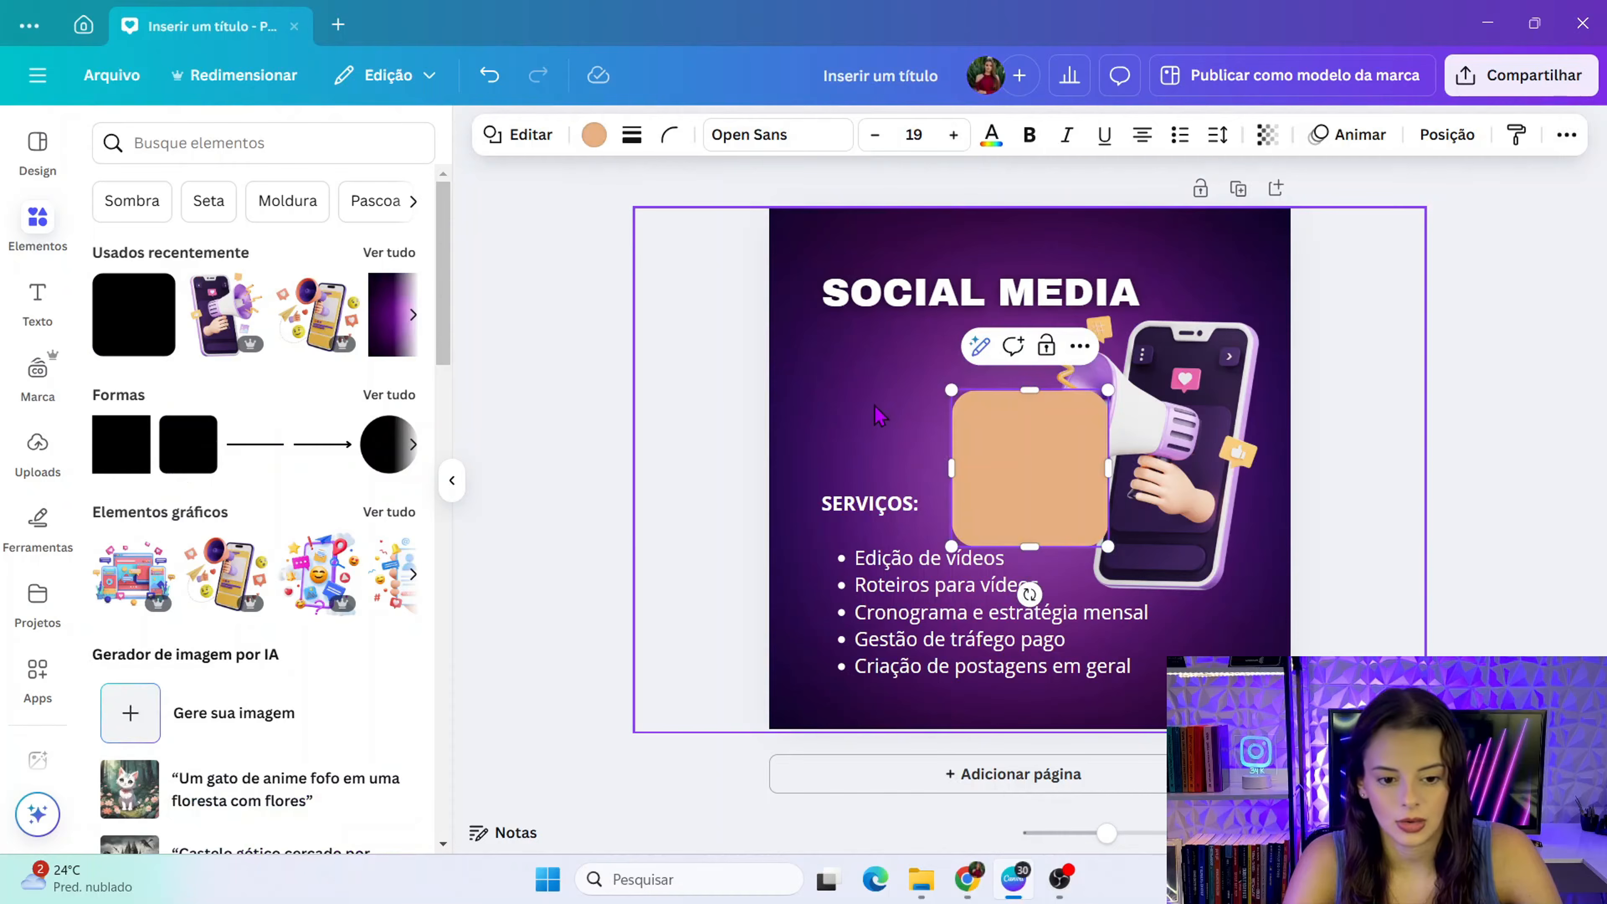
pyautogui.click(681, 402)
pyautogui.click(979, 450)
pyautogui.moveTo(980, 450); pyautogui.dragTo(869, 406)
# - Fill the rounded square with the light purple from the illustration's photo colours
pyautogui.click(594, 134)
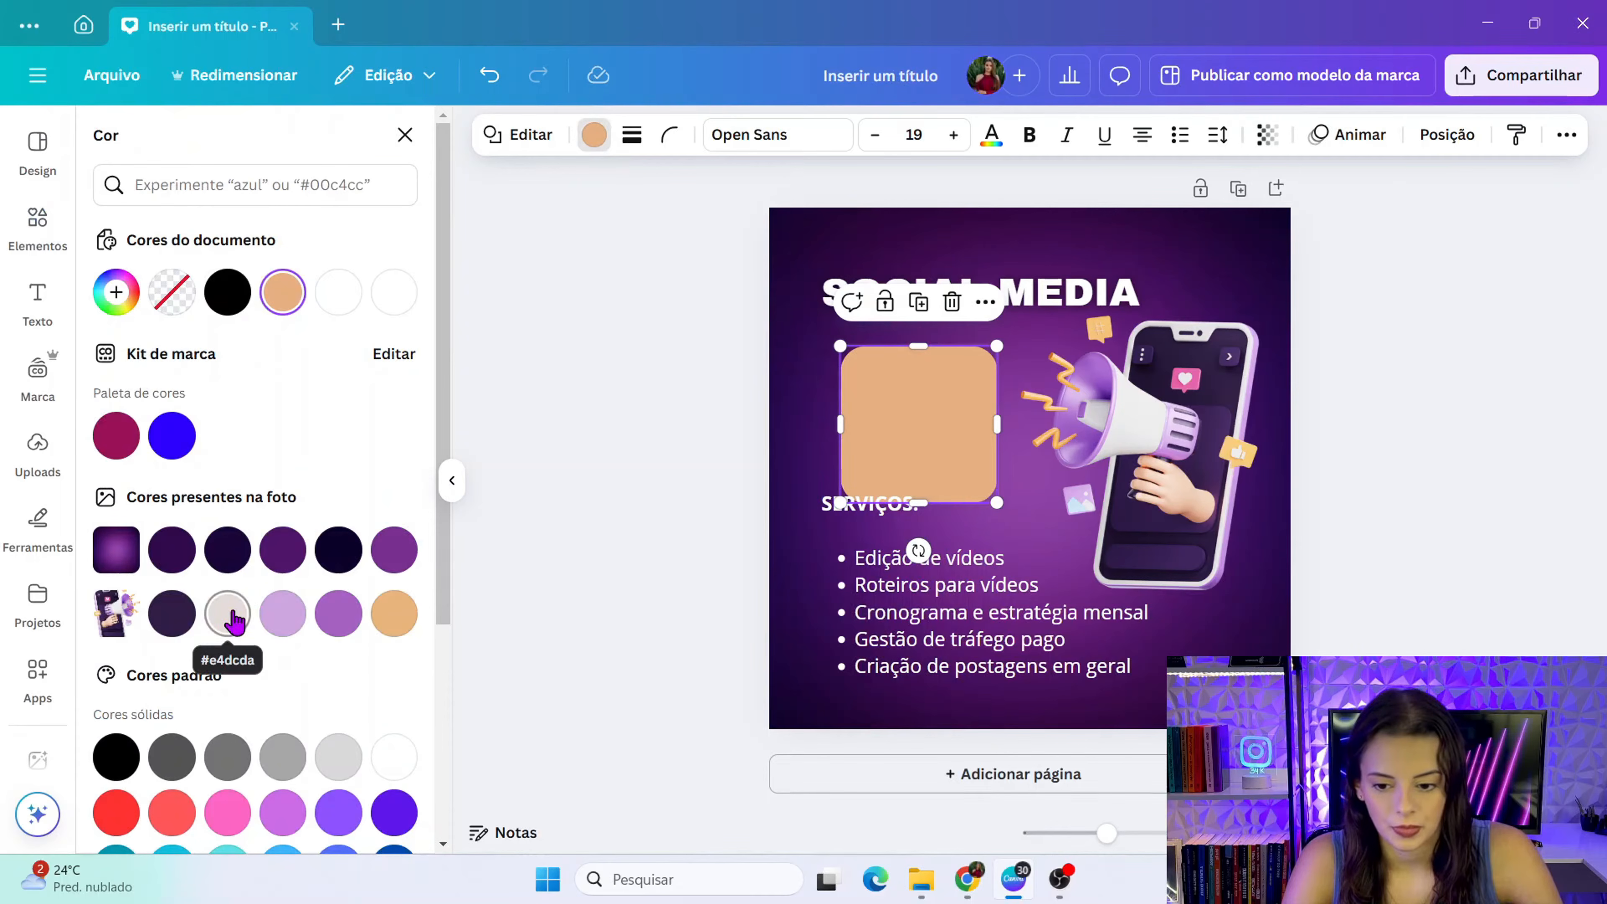
pyautogui.click(280, 619)
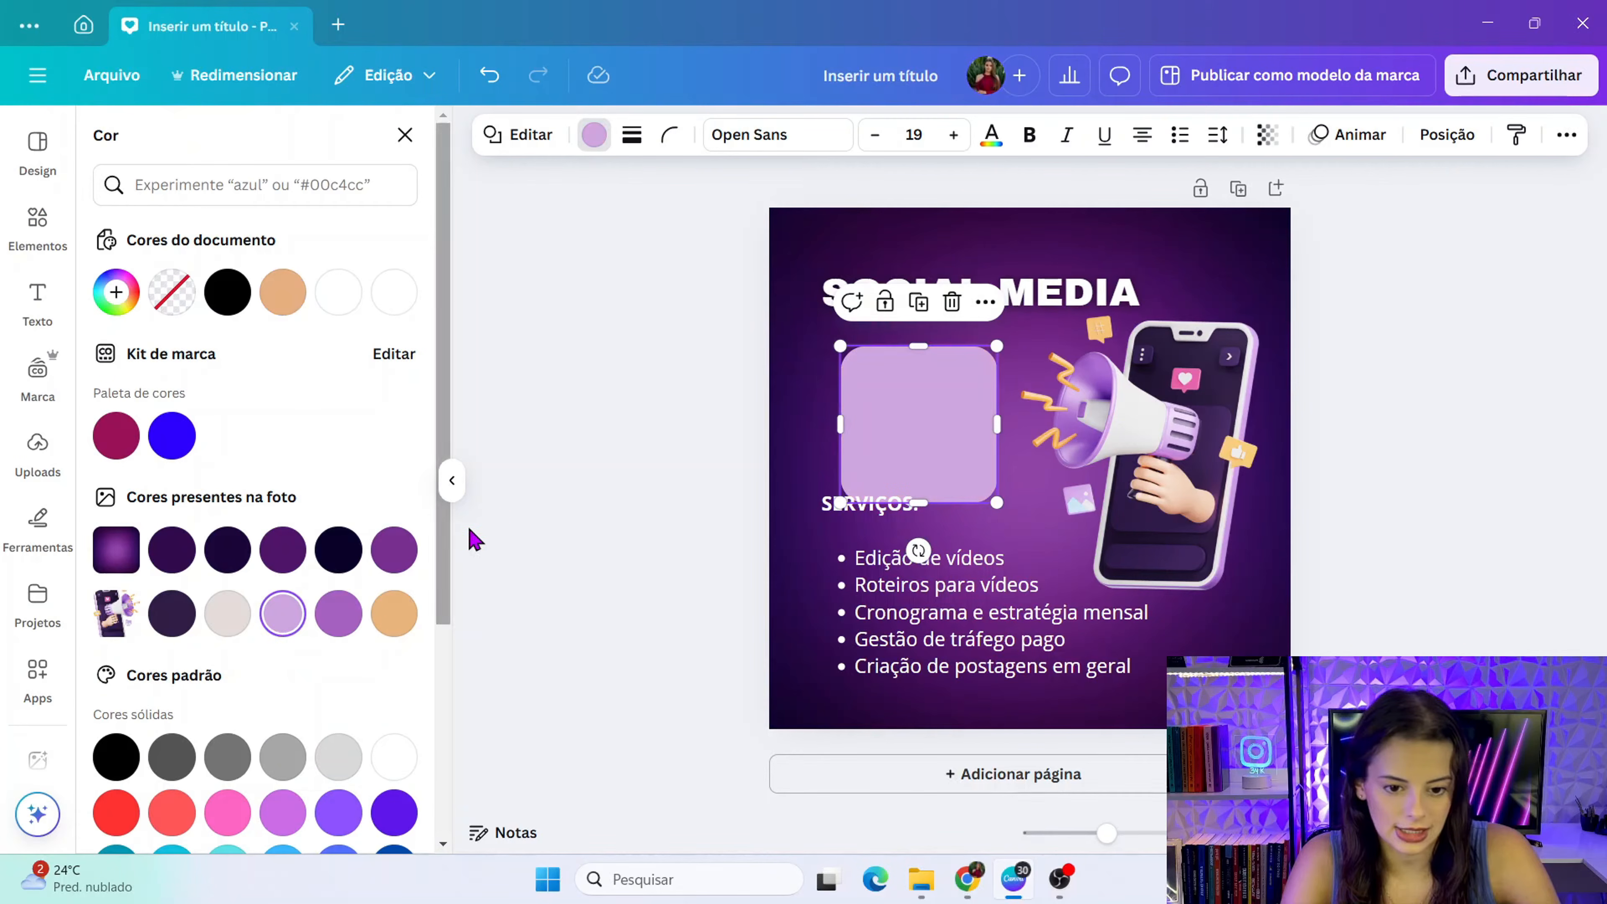
pyautogui.press('Escape')
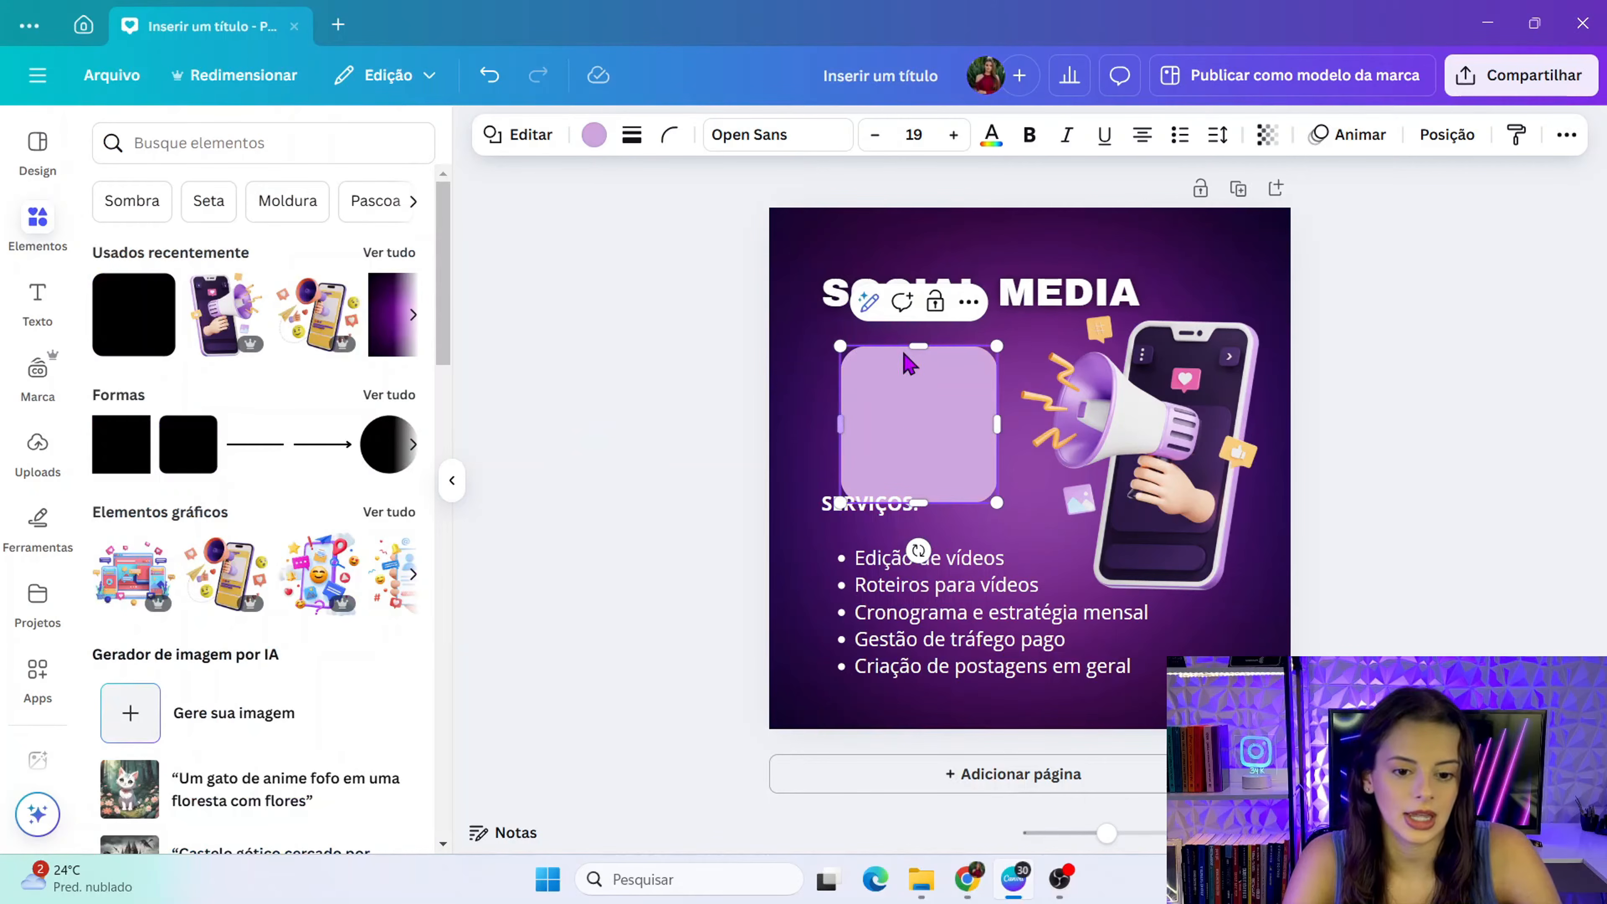
# - Flatten the light purple shape into a narrow bar behind the "SERVIÇOS:" heading and set its corner rounding to 11
pyautogui.moveTo(918, 347); pyautogui.dragTo(922, 500)
pyautogui.click(747, 493)
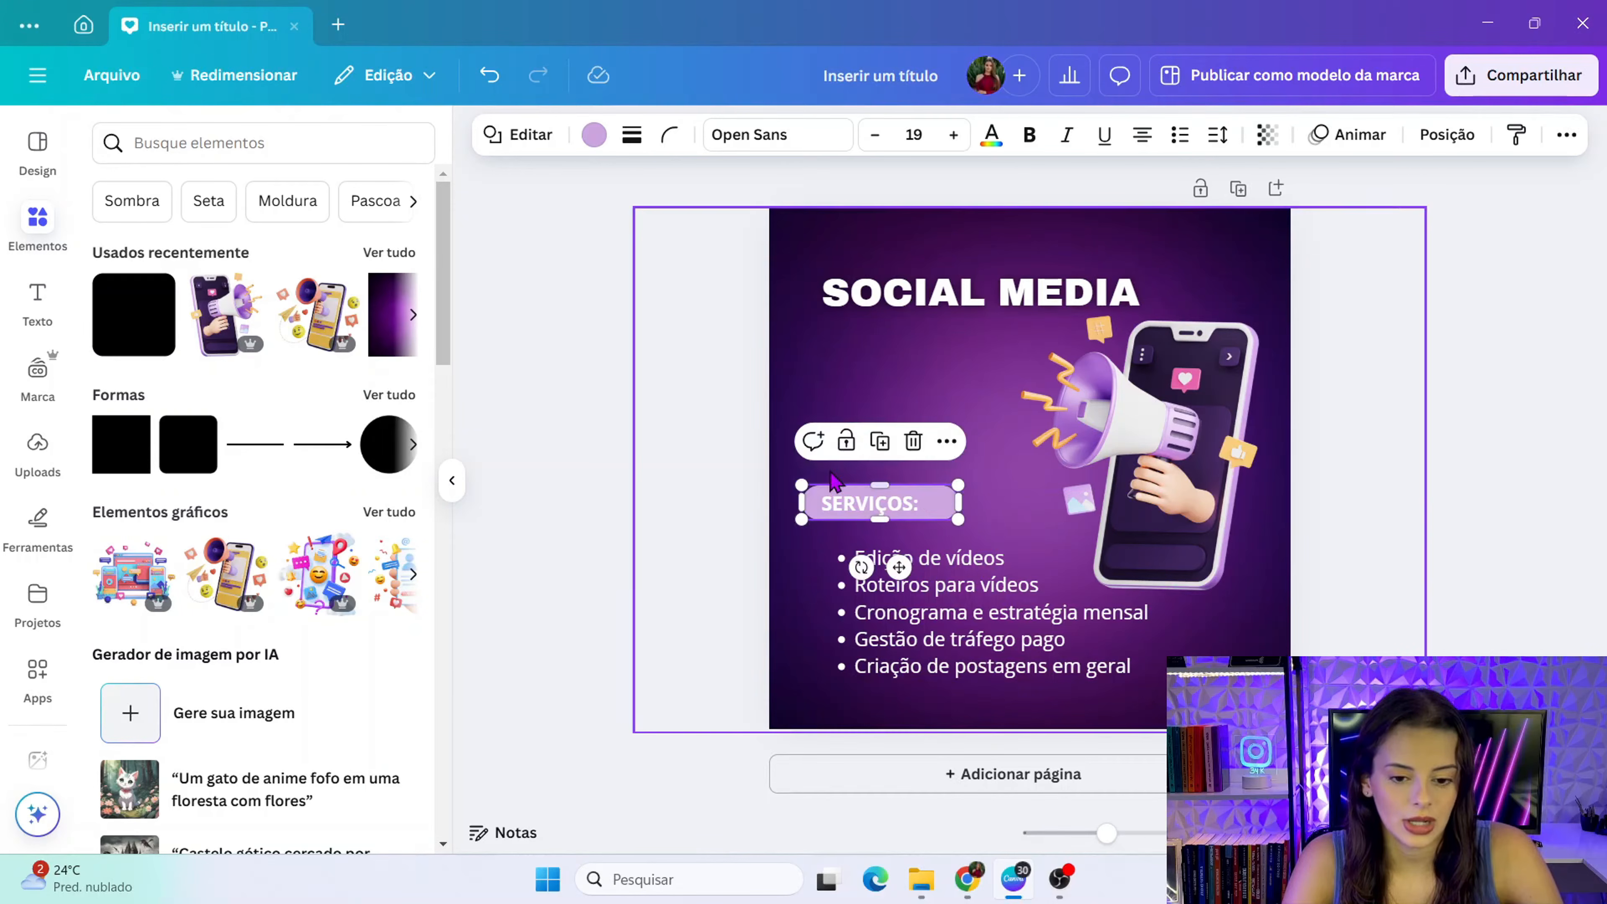
pyautogui.click(670, 138)
pyautogui.moveTo(648, 219); pyautogui.dragTo(580, 240)
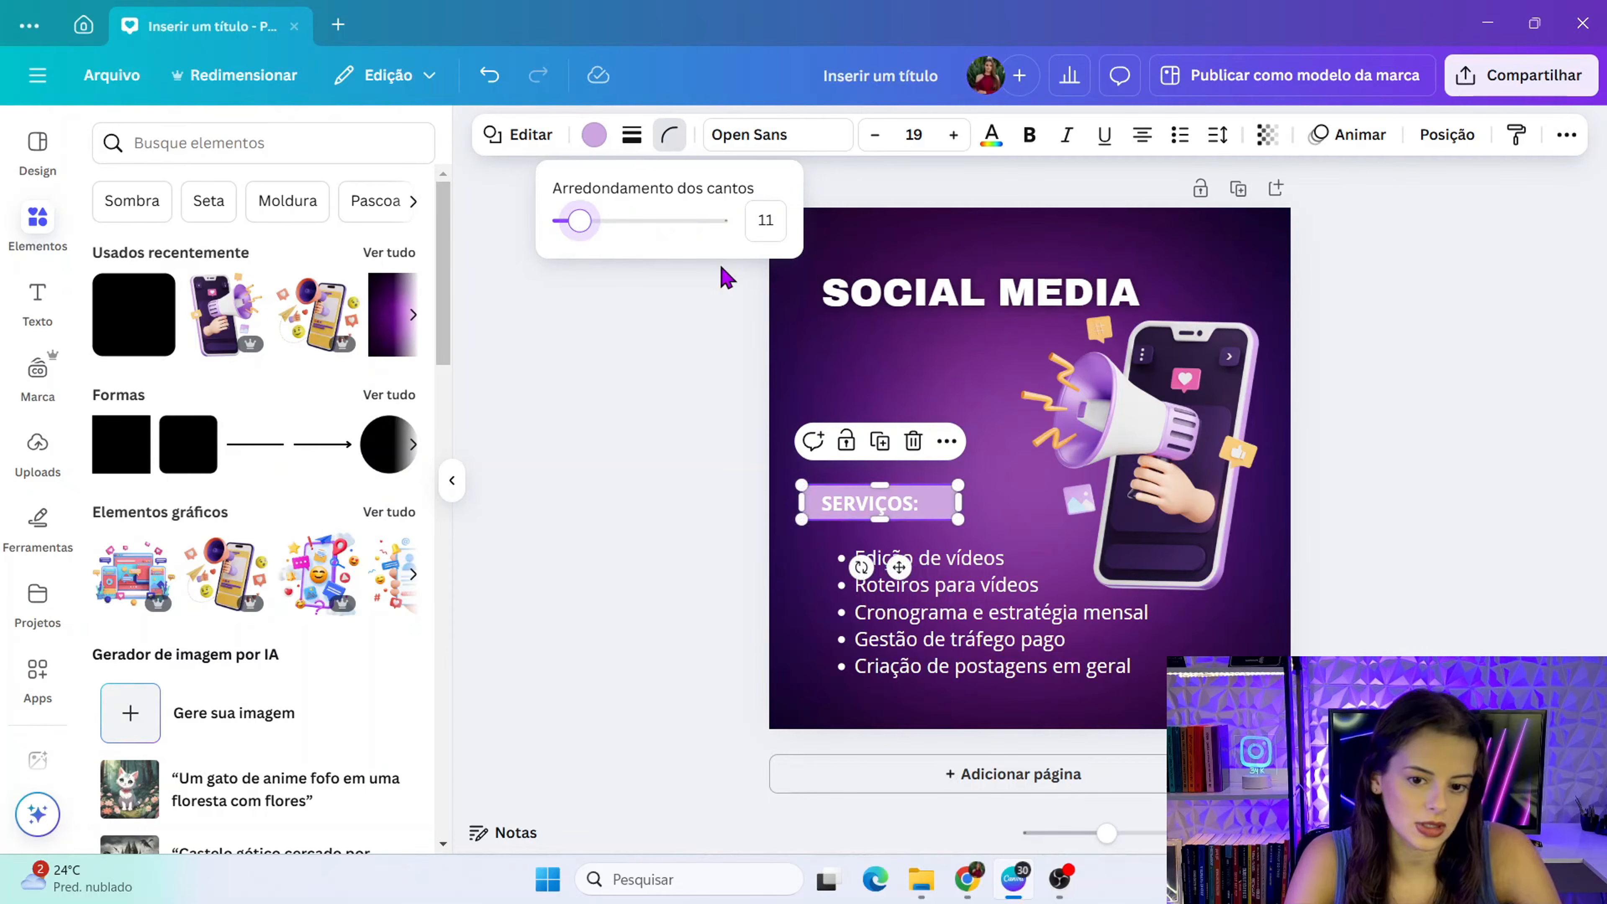
pyautogui.click(730, 598)
pyautogui.click(724, 630)
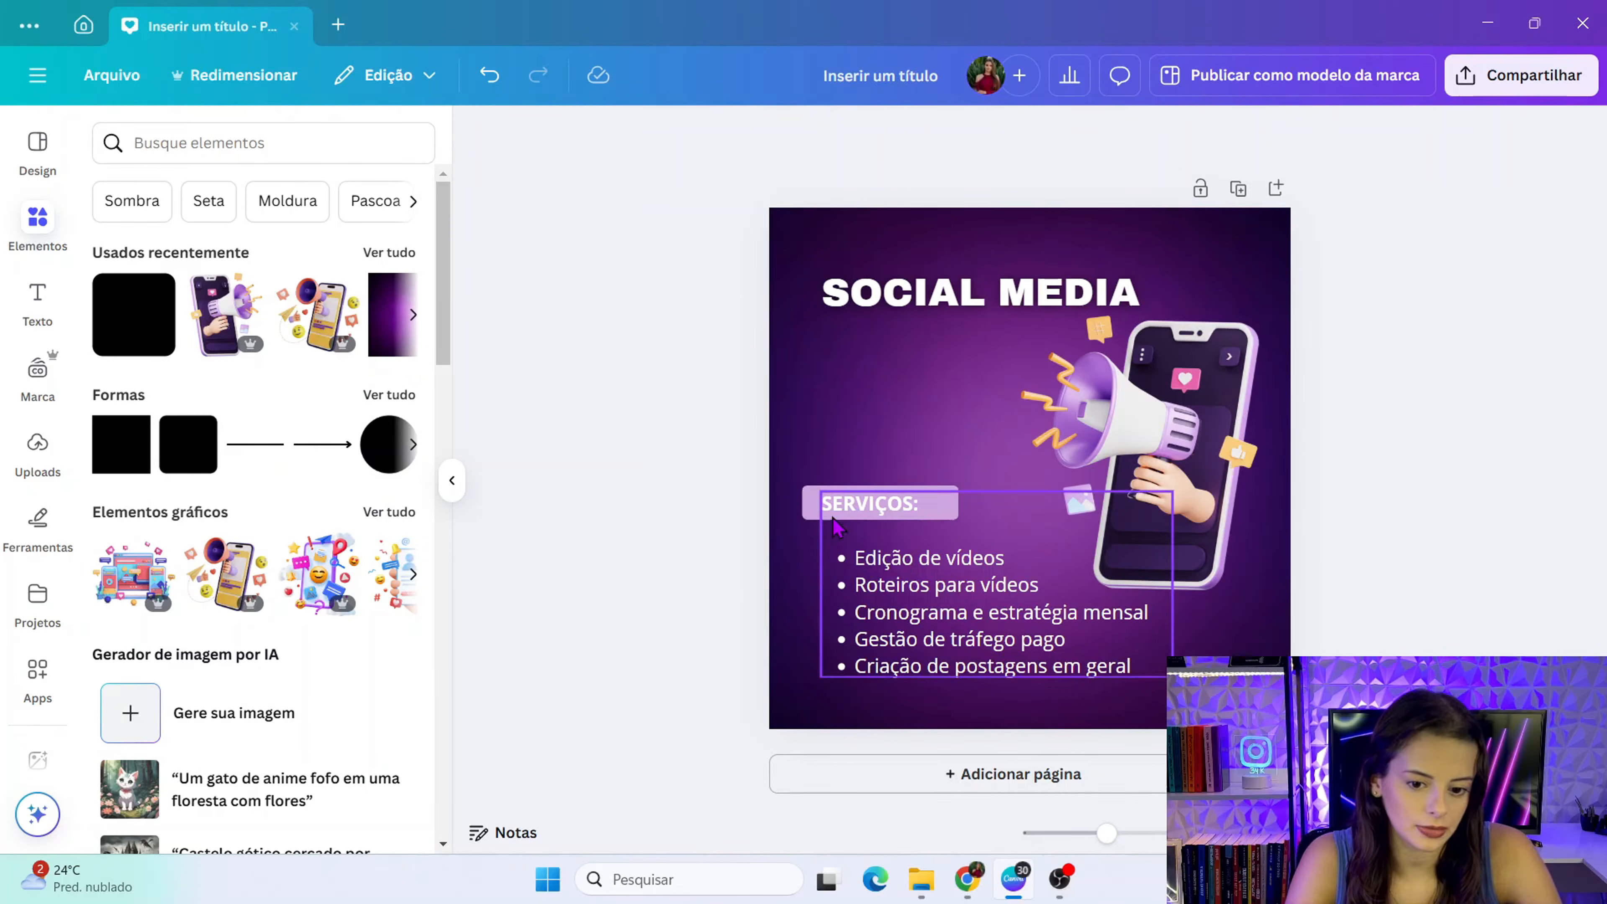
# - Recolour the "SERVIÇOS:" heading dark purple, sampling the colour from the page background near the SOCIAL MEDIA title
pyautogui.click(865, 526)
pyautogui.moveTo(923, 505); pyautogui.dragTo(822, 503)
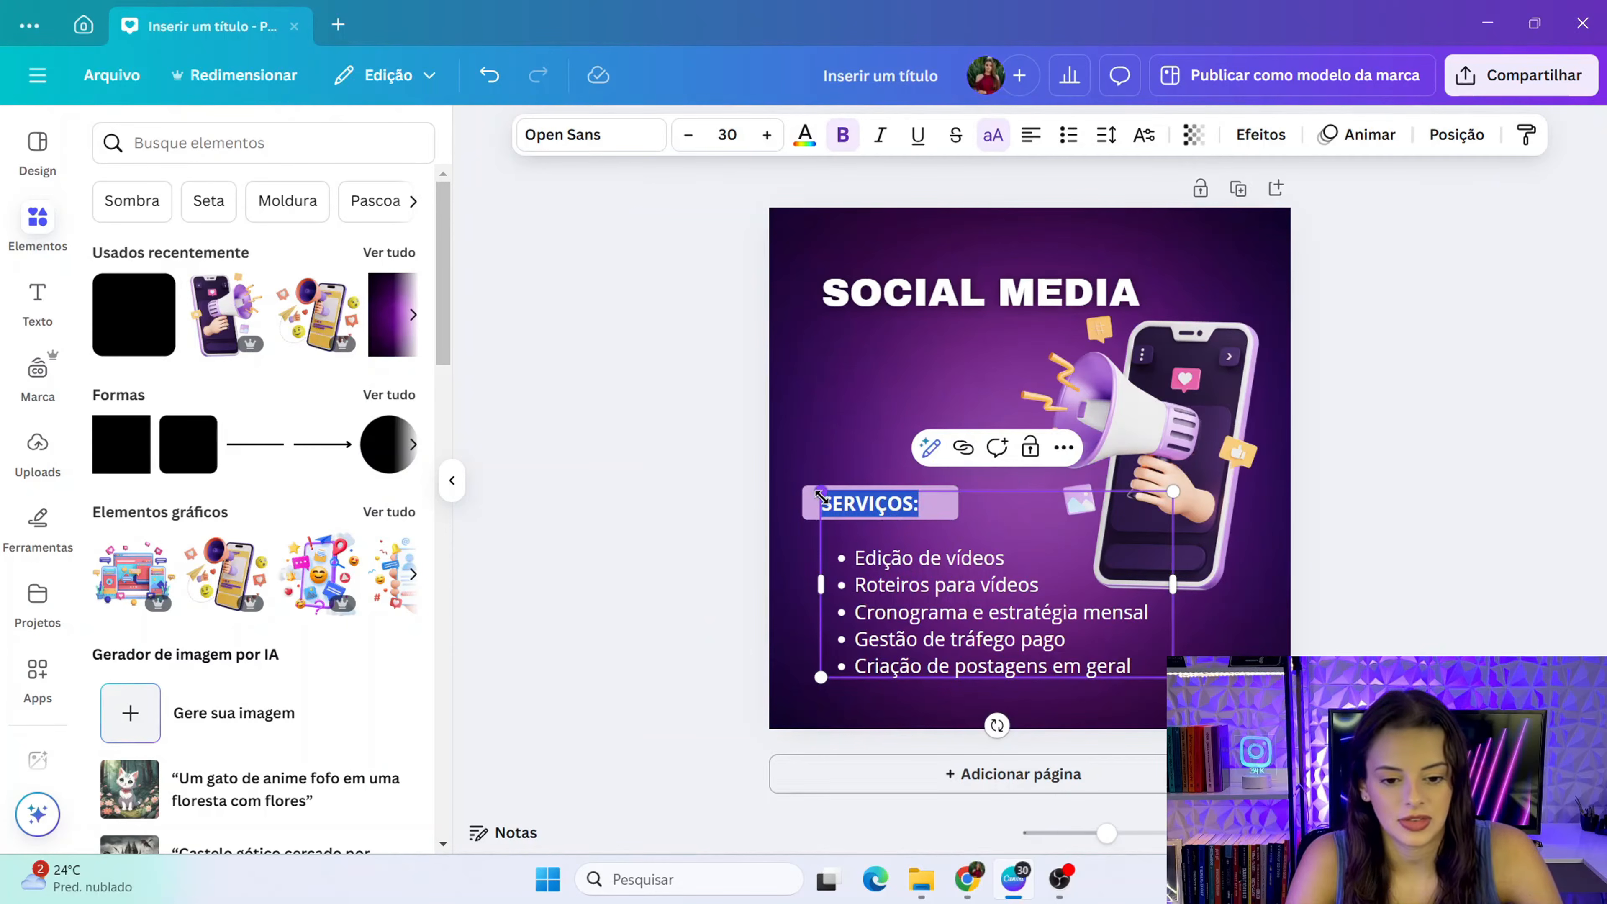
pyautogui.click(805, 134)
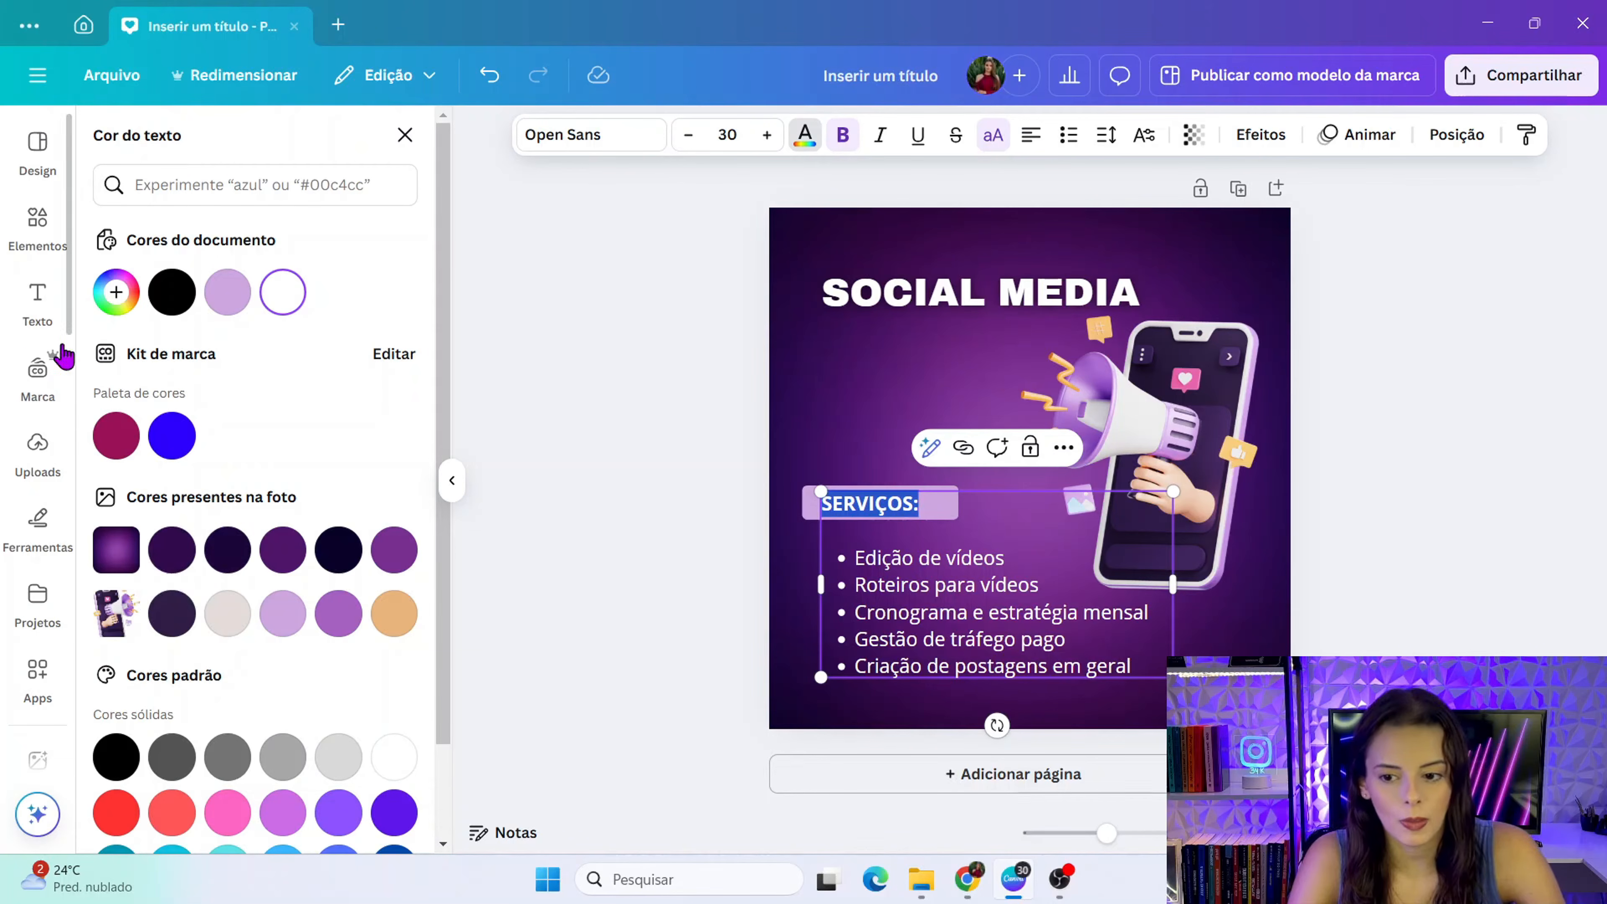
pyautogui.click(116, 295)
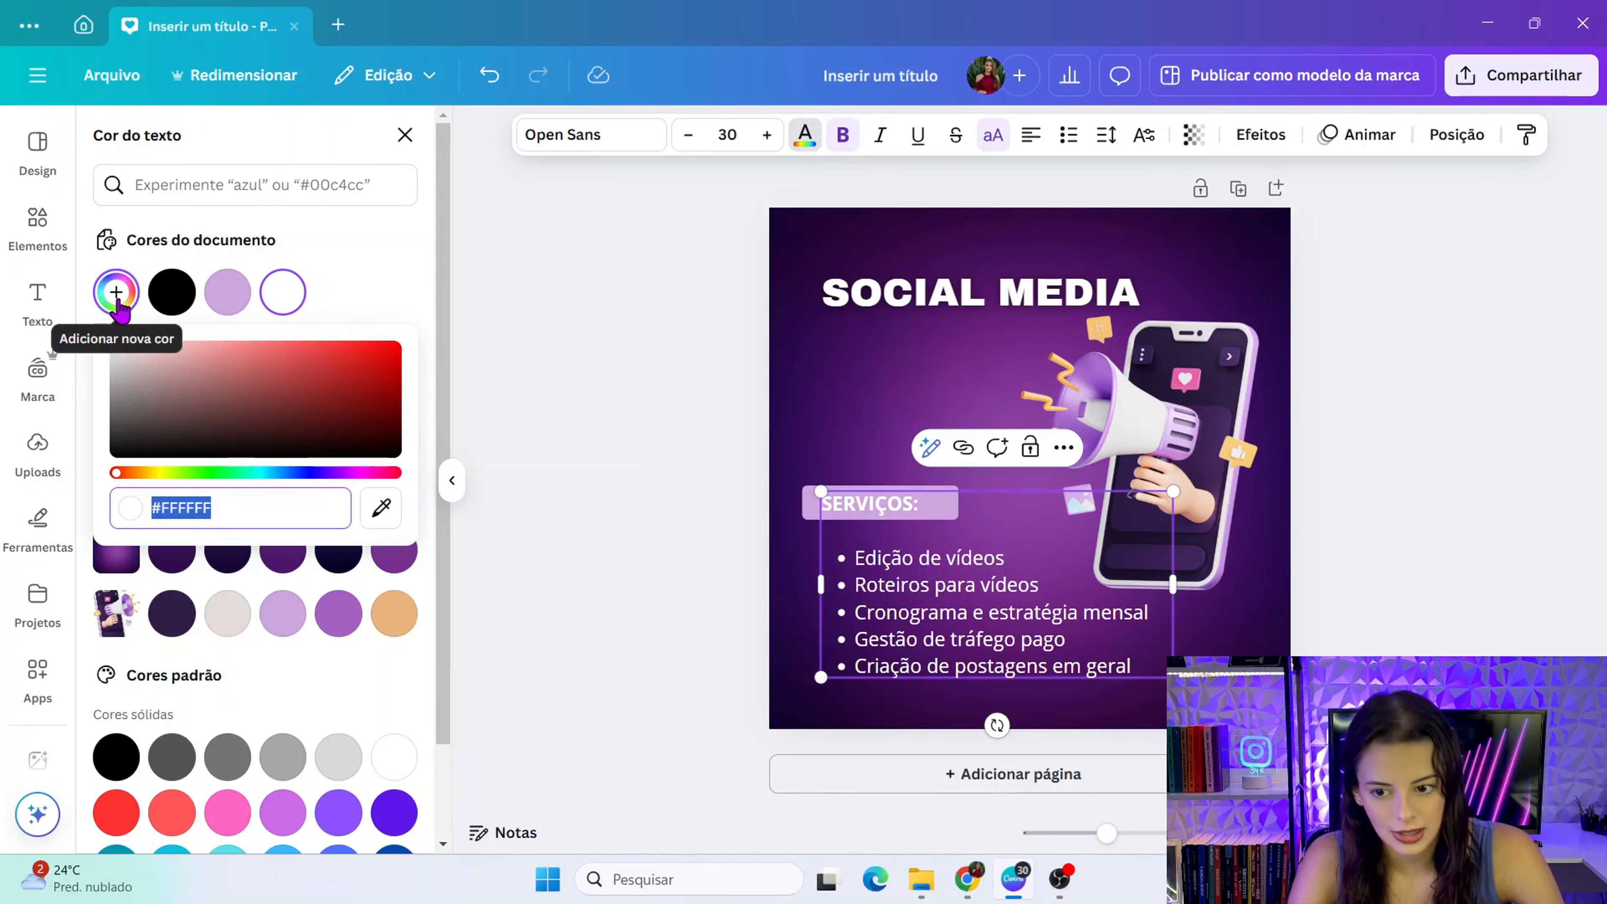
pyautogui.click(383, 511)
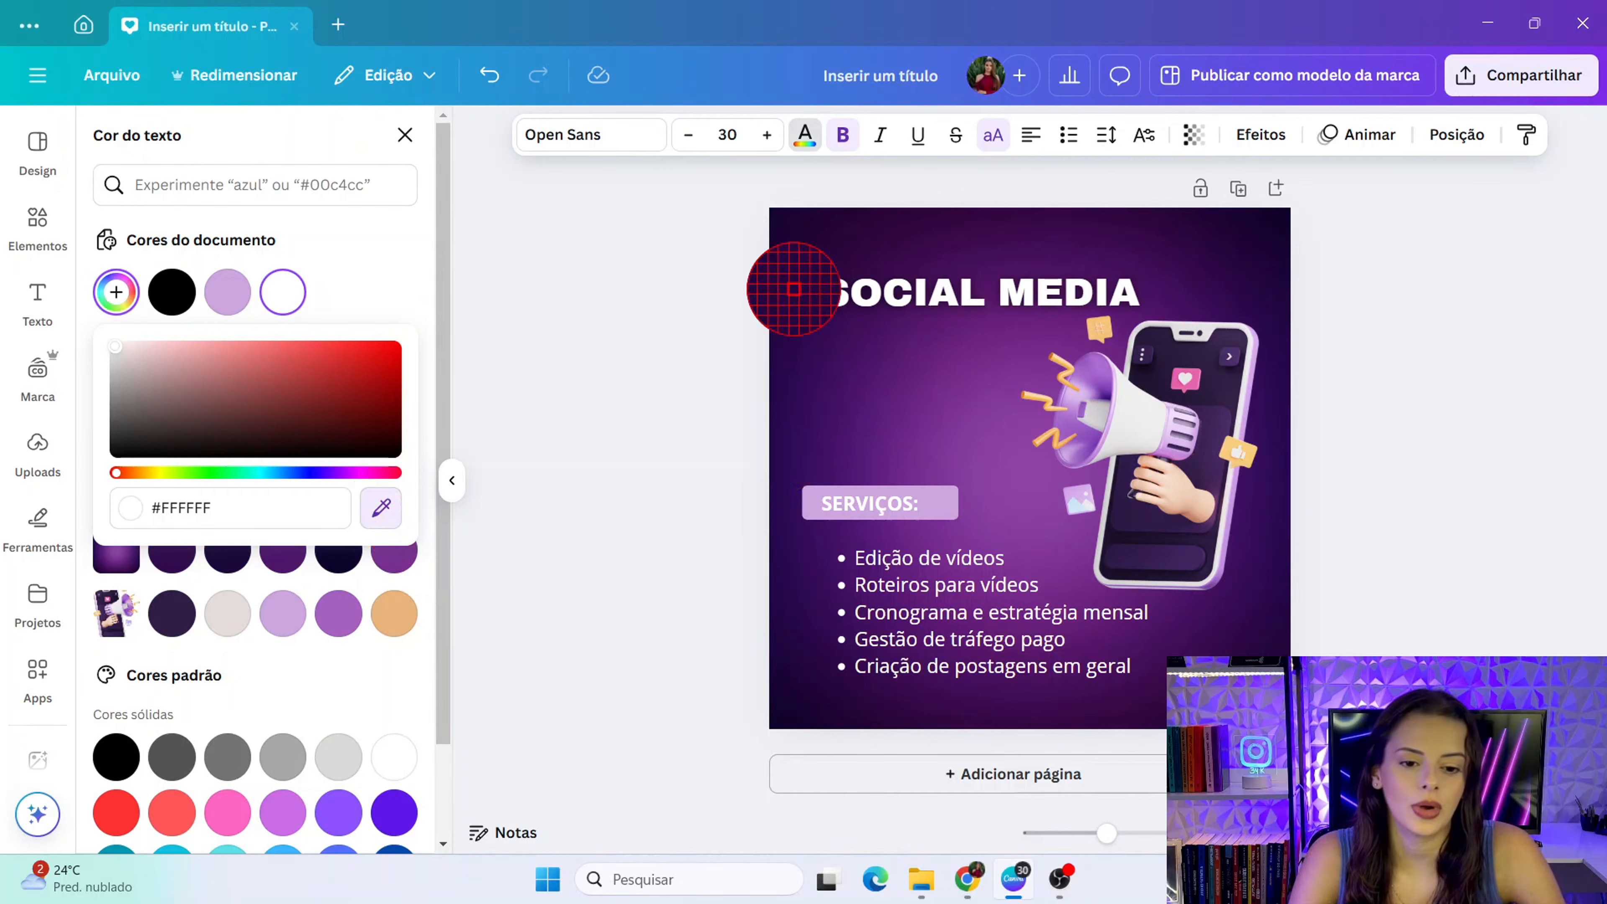
pyautogui.click(796, 256)
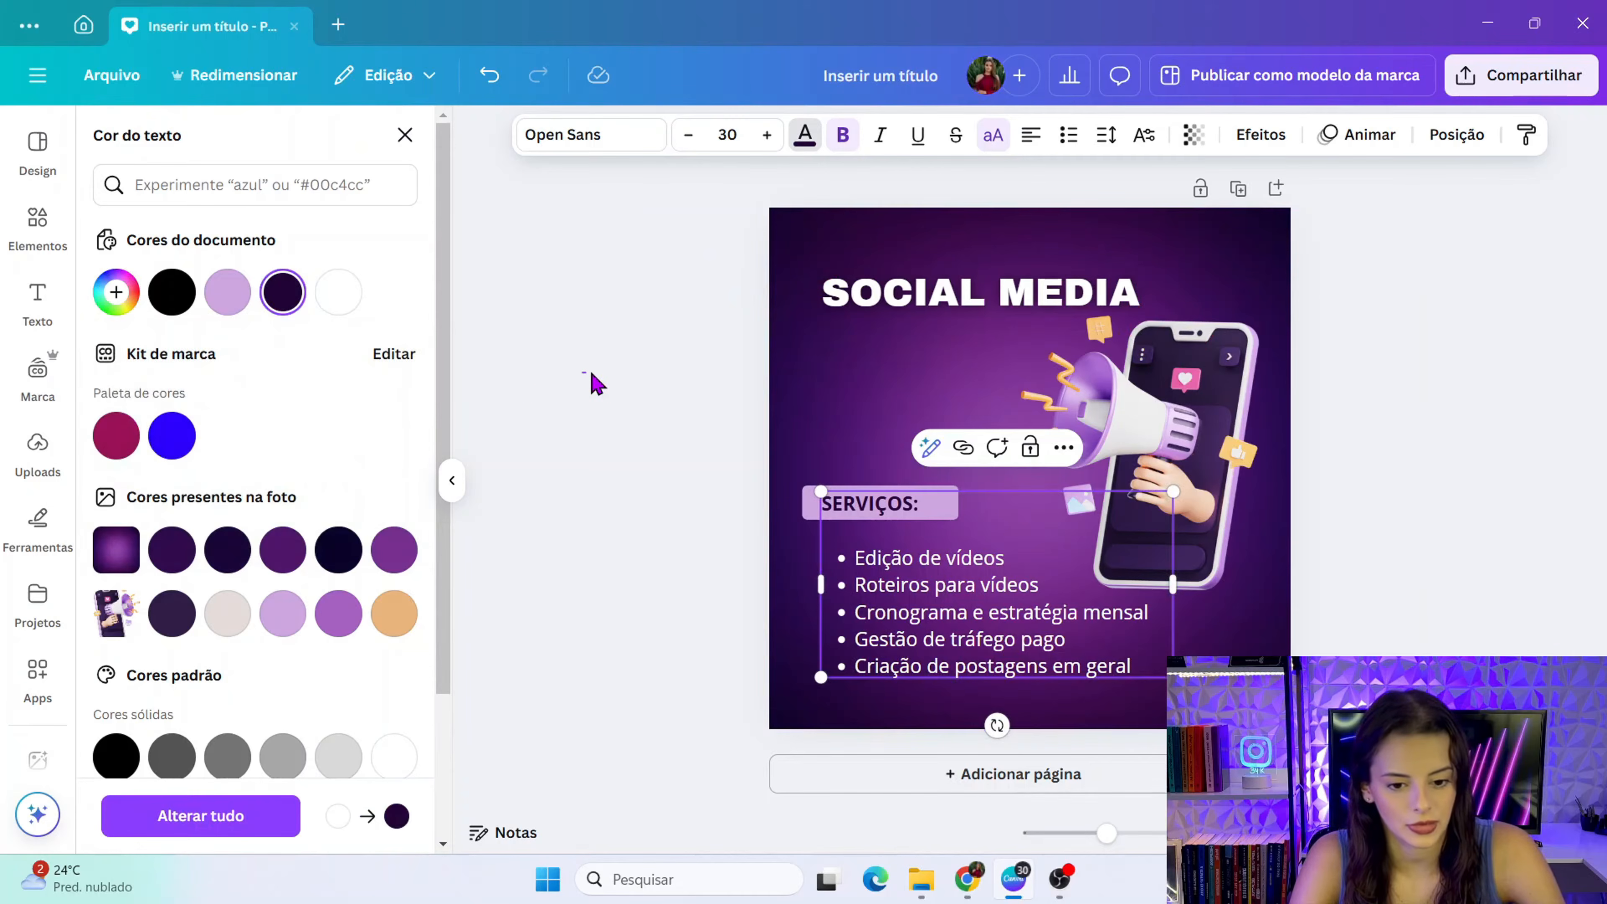
pyautogui.click(595, 383)
# - Delete the "SERVIÇOS:" heading from the services text box, keeping the bulleted list
pyautogui.click(1025, 662)
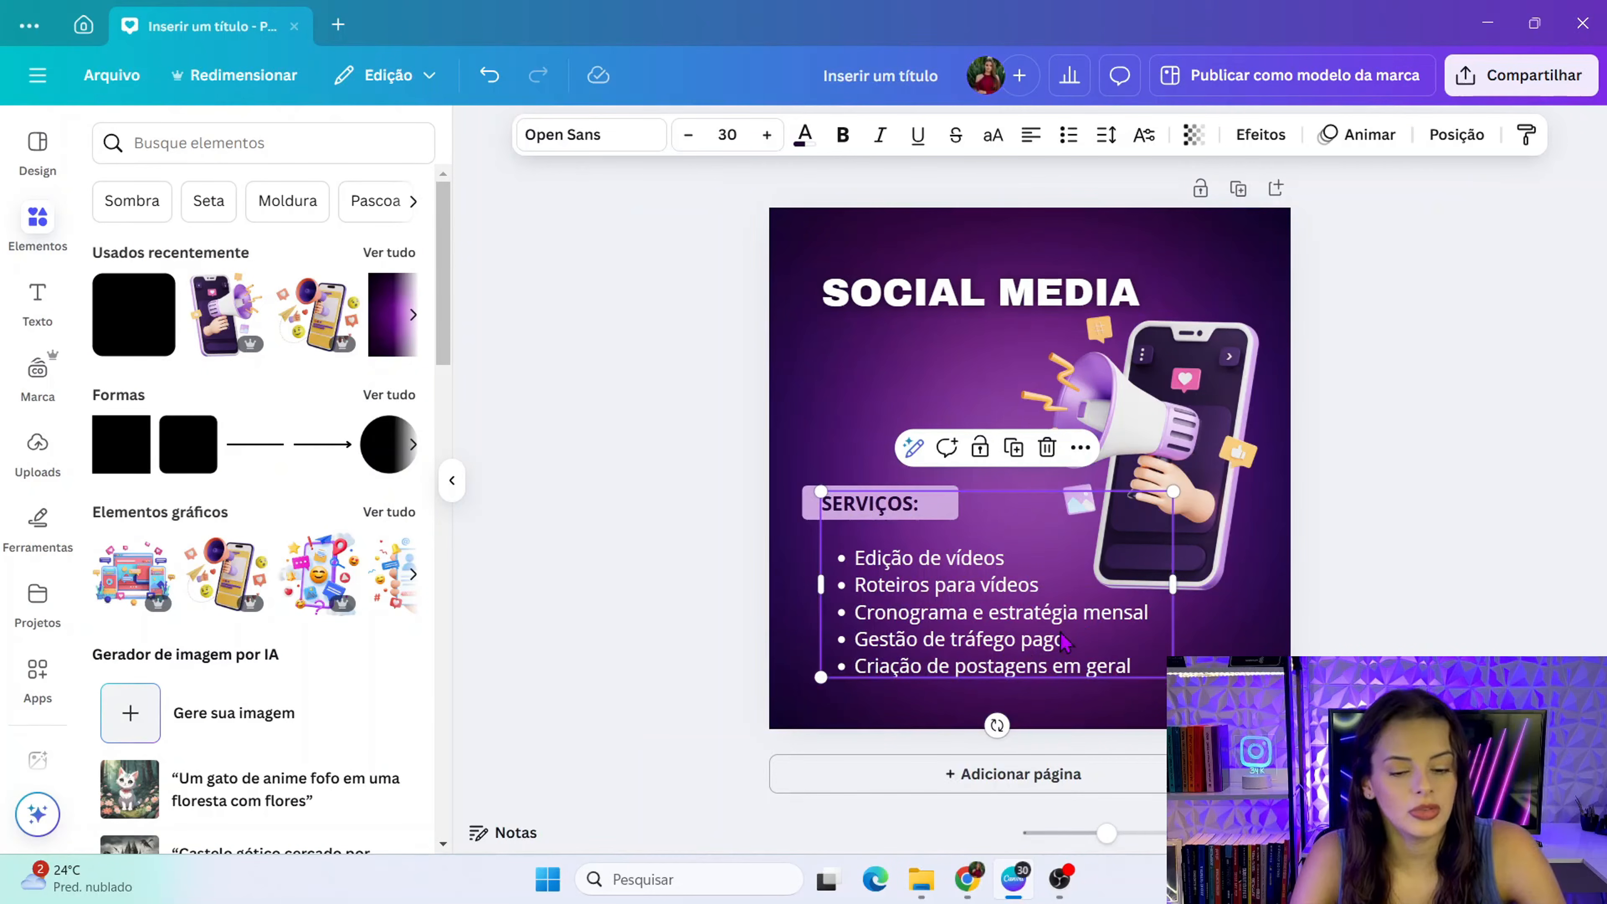
pyautogui.click(658, 564)
pyautogui.click(975, 557)
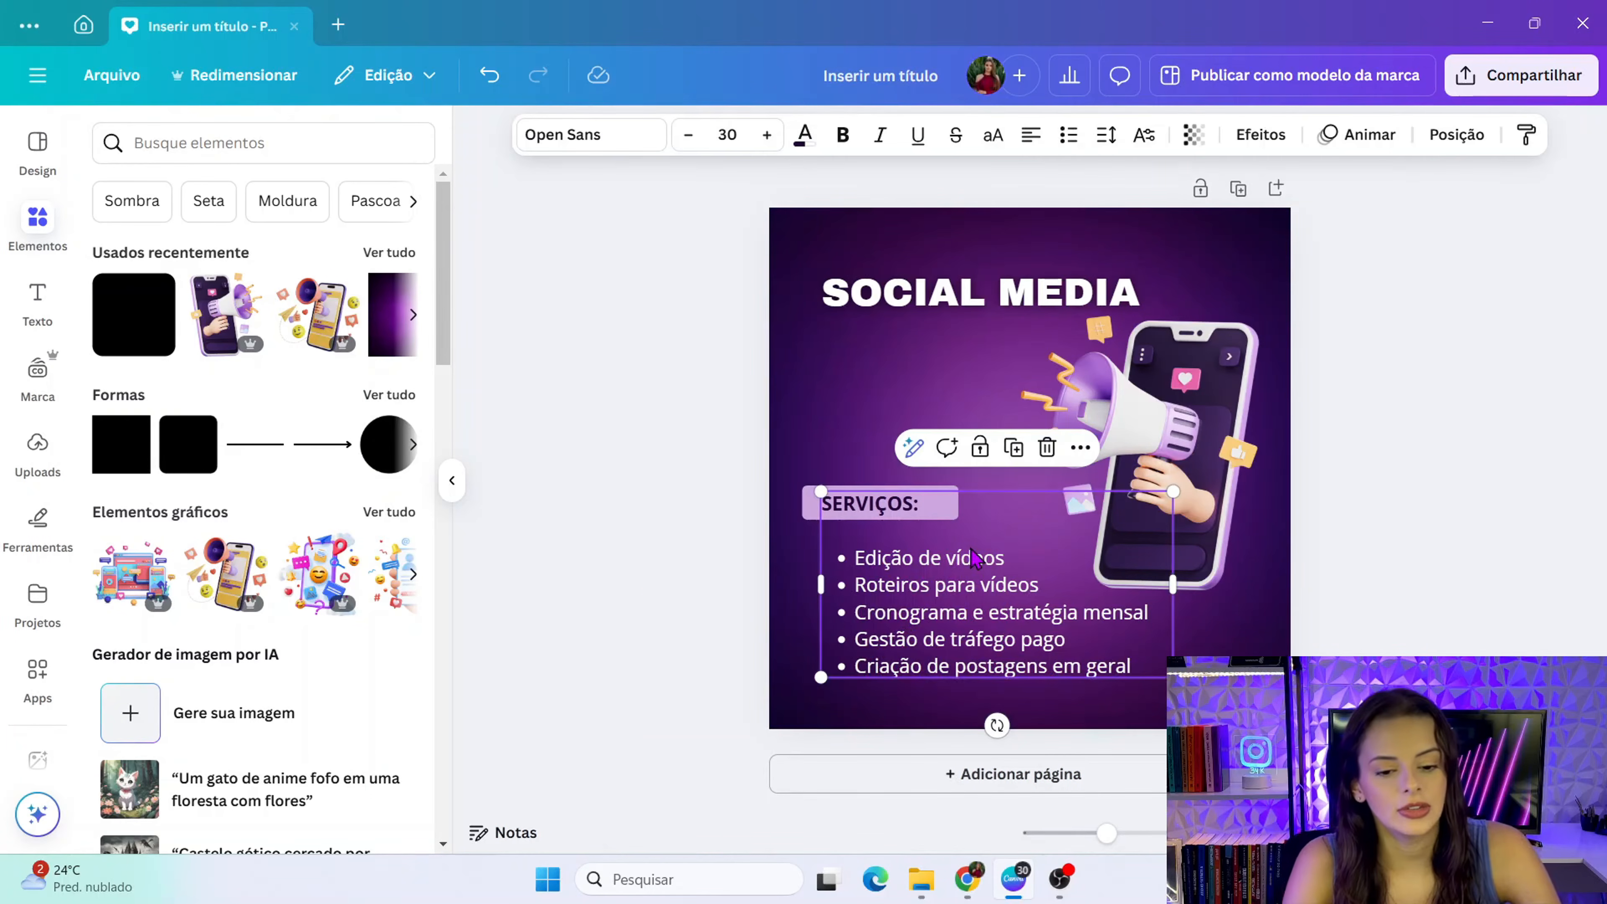
pyautogui.click(899, 516)
pyautogui.click(939, 511)
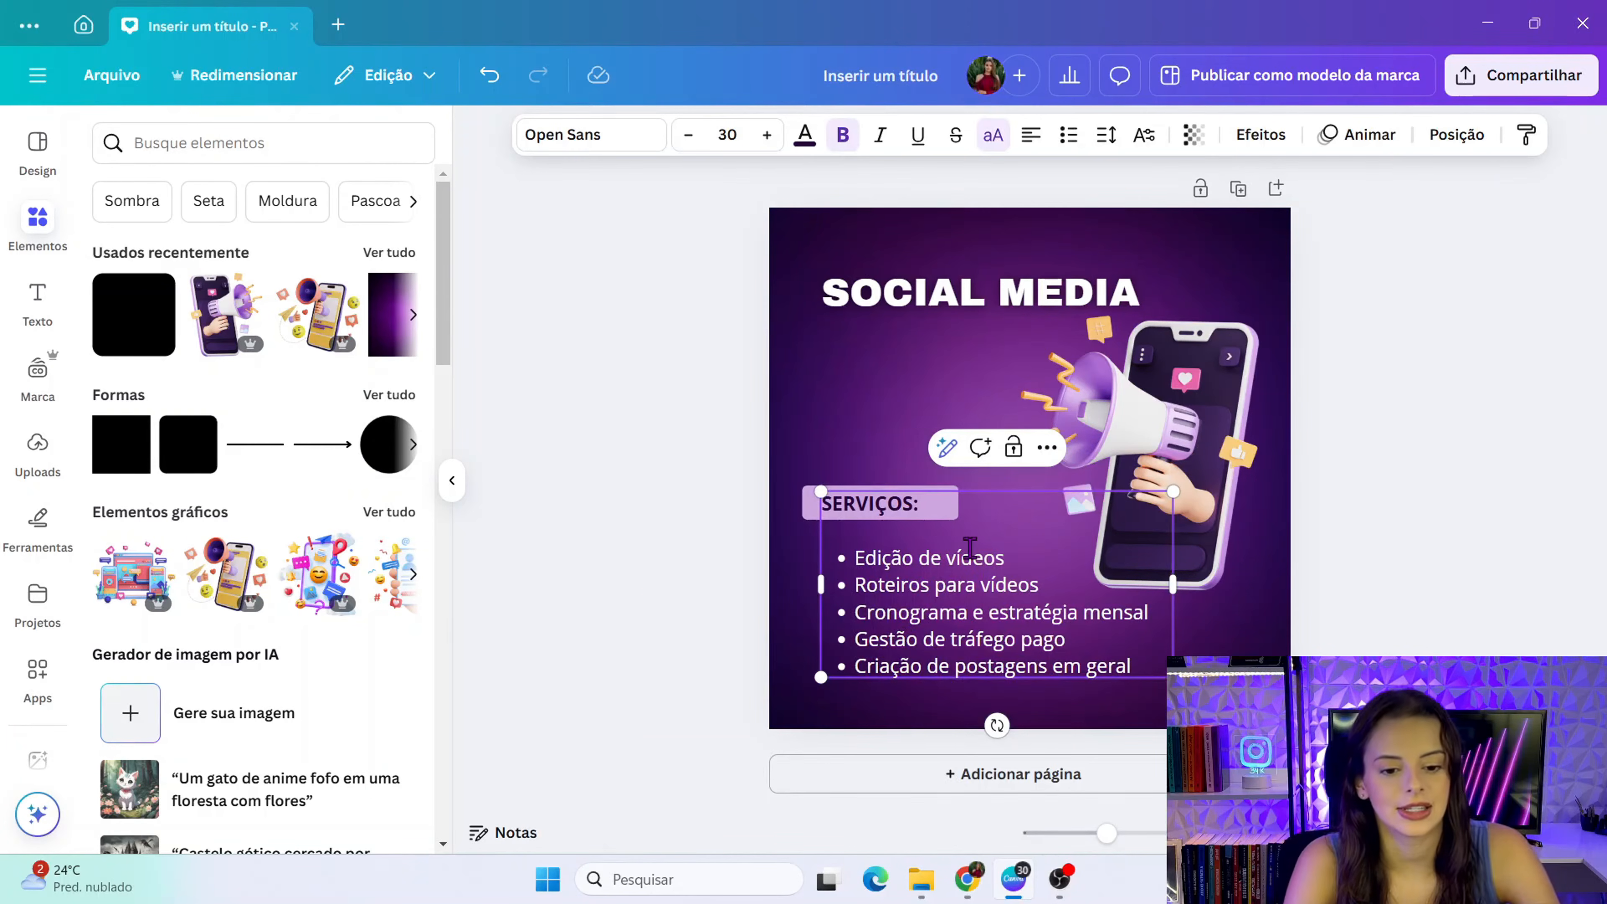
pyautogui.click(974, 554)
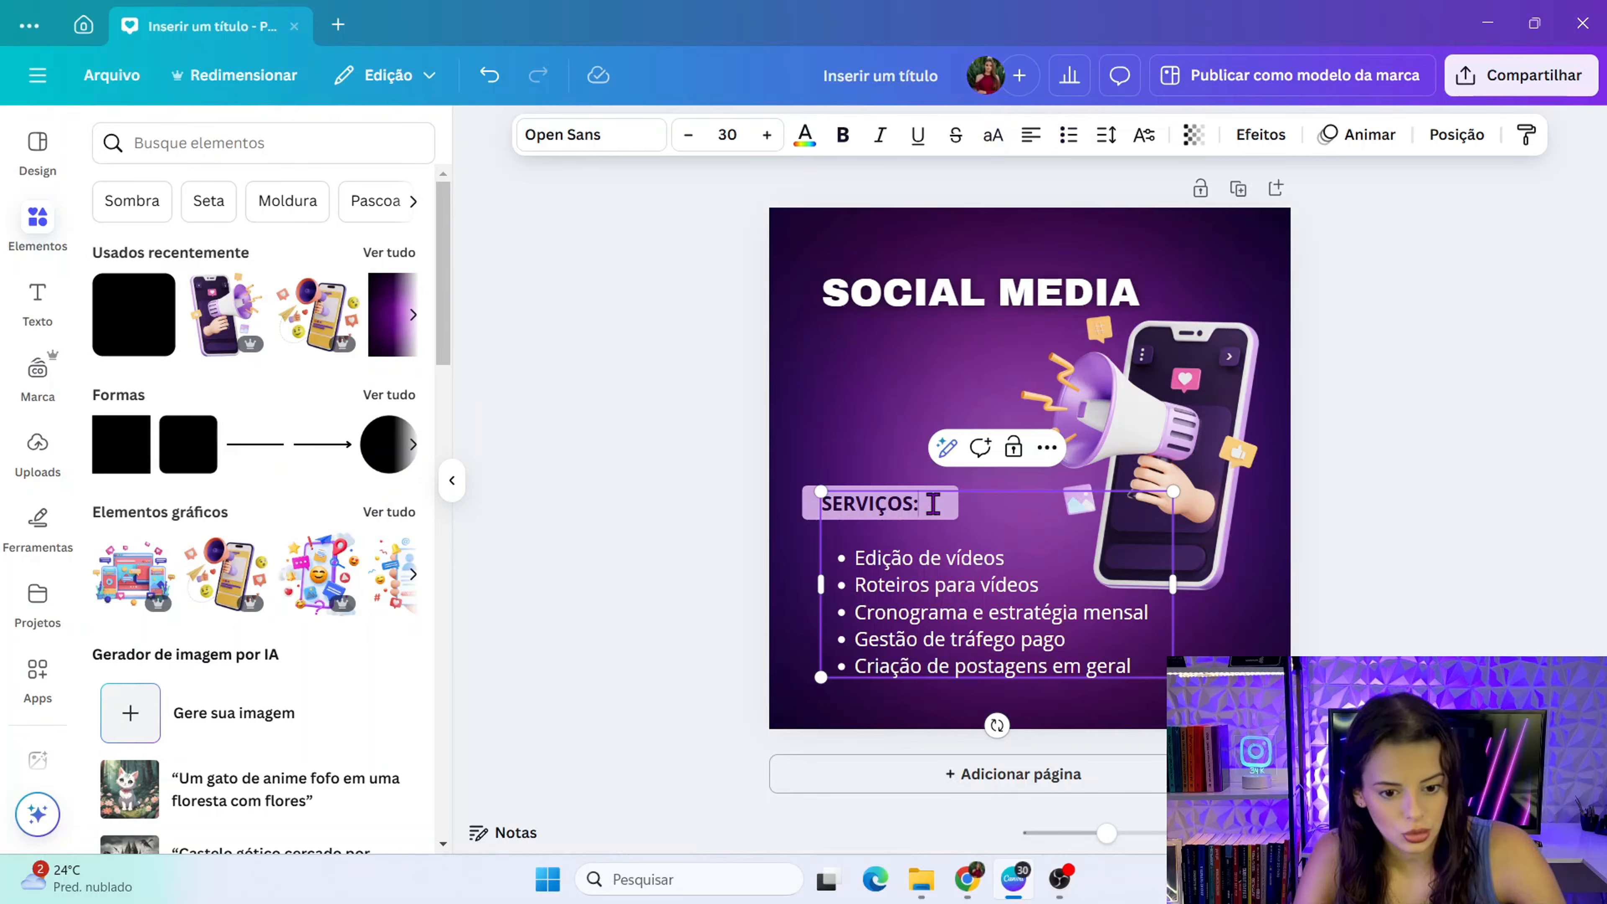
pyautogui.moveTo(934, 507); pyautogui.dragTo(836, 506)
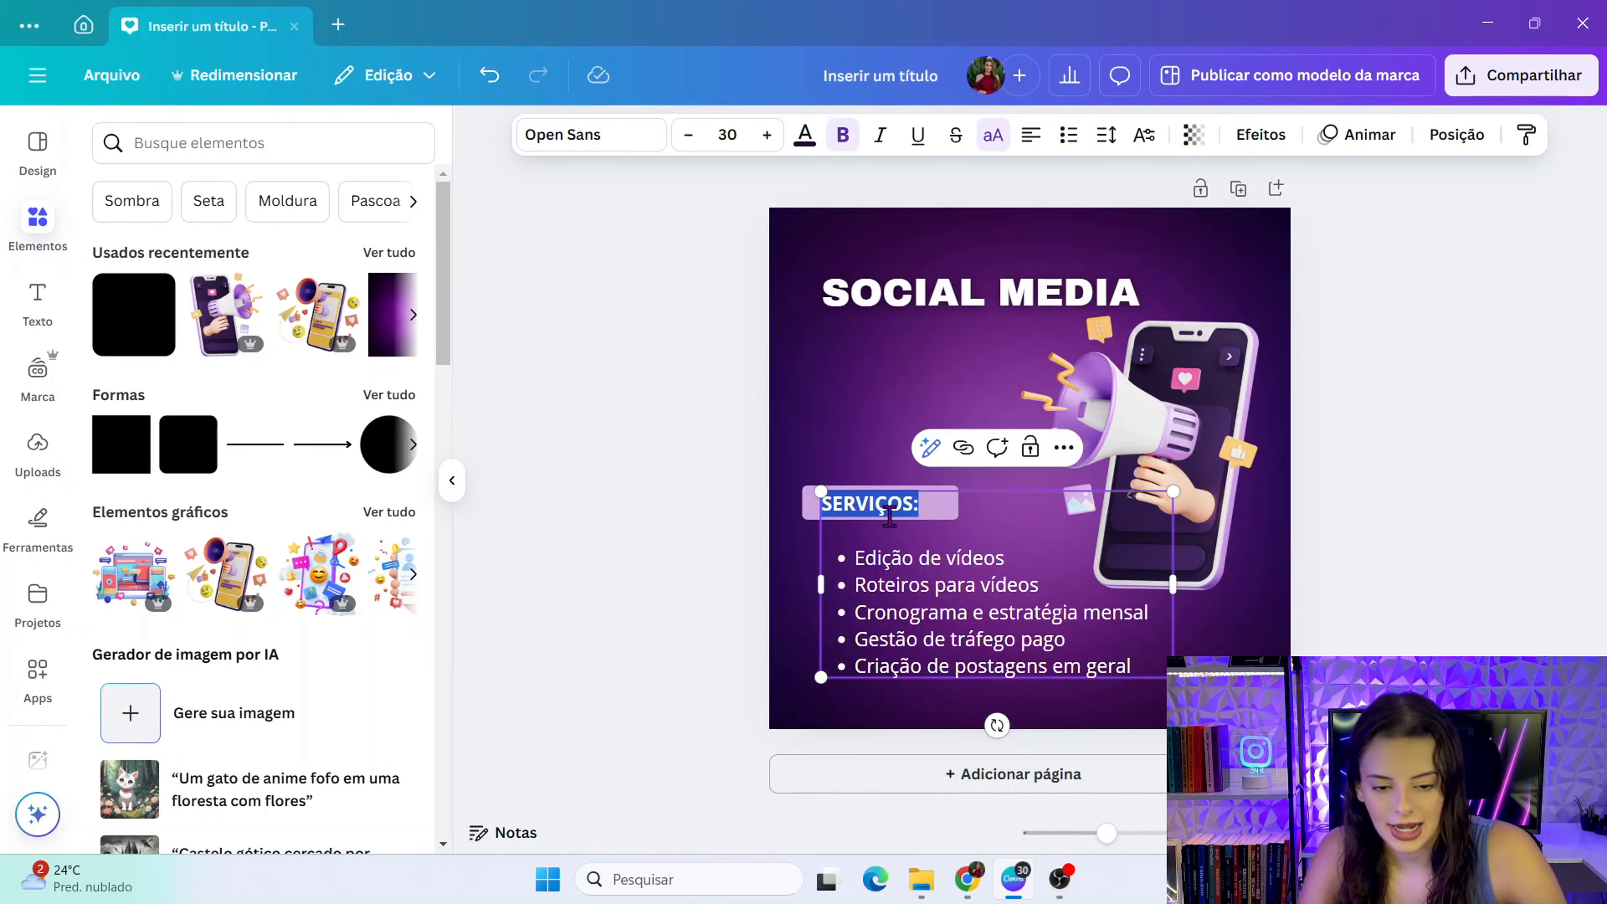
pyautogui.press('BackSpace')
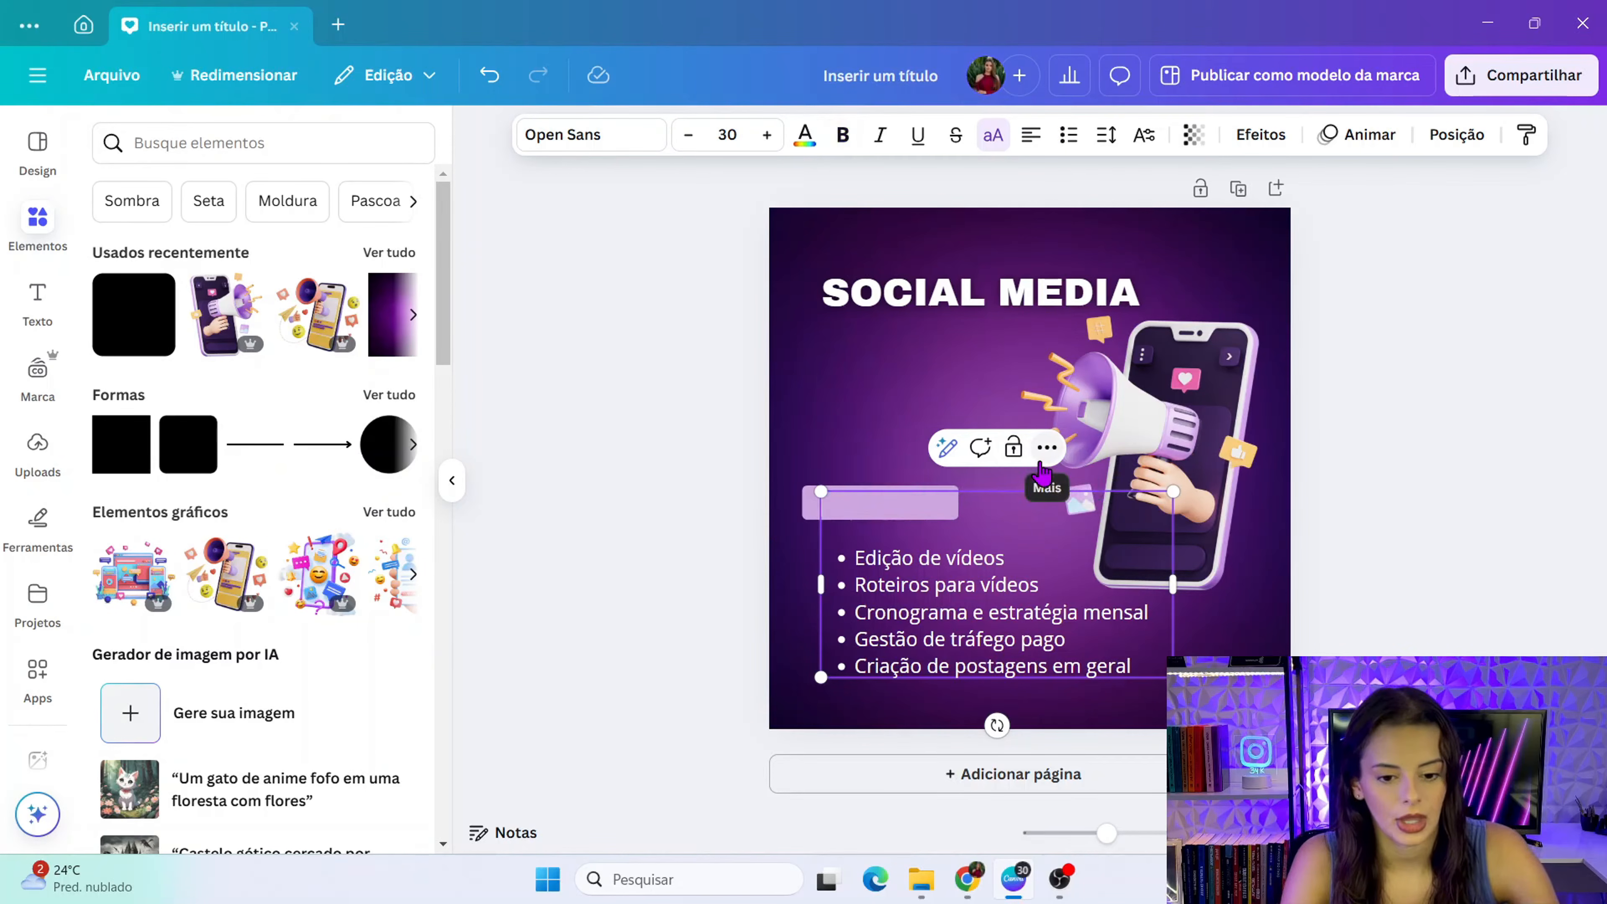
pyautogui.click(622, 635)
# - Duplicate the services text box and remove one blank line above the bullets in the original
pyautogui.click(899, 570)
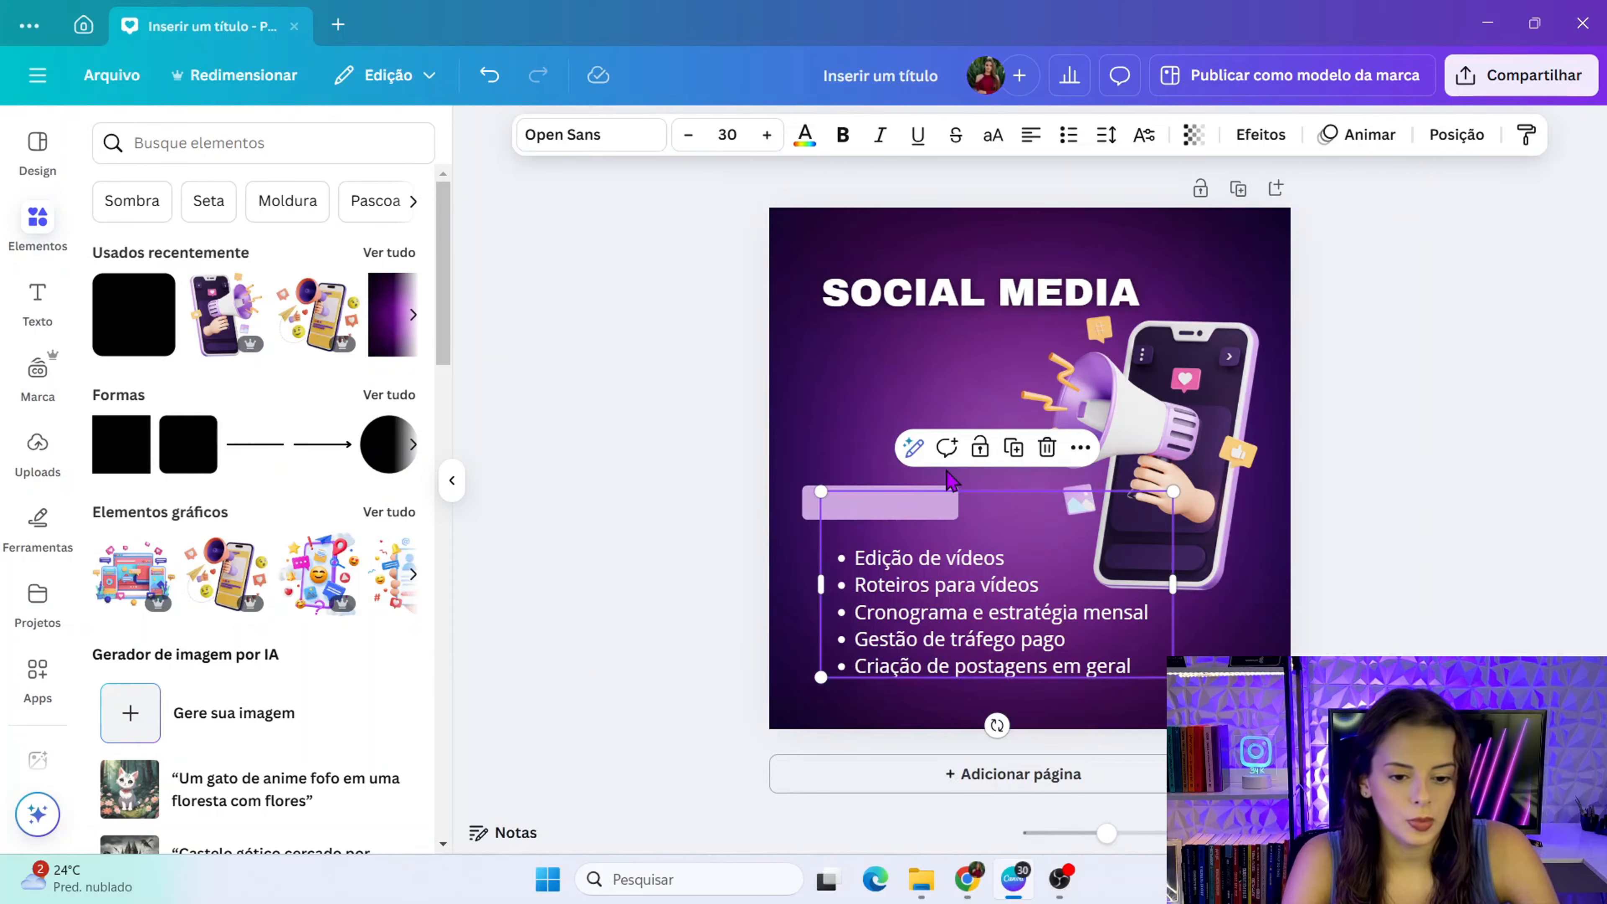
pyautogui.click(1013, 447)
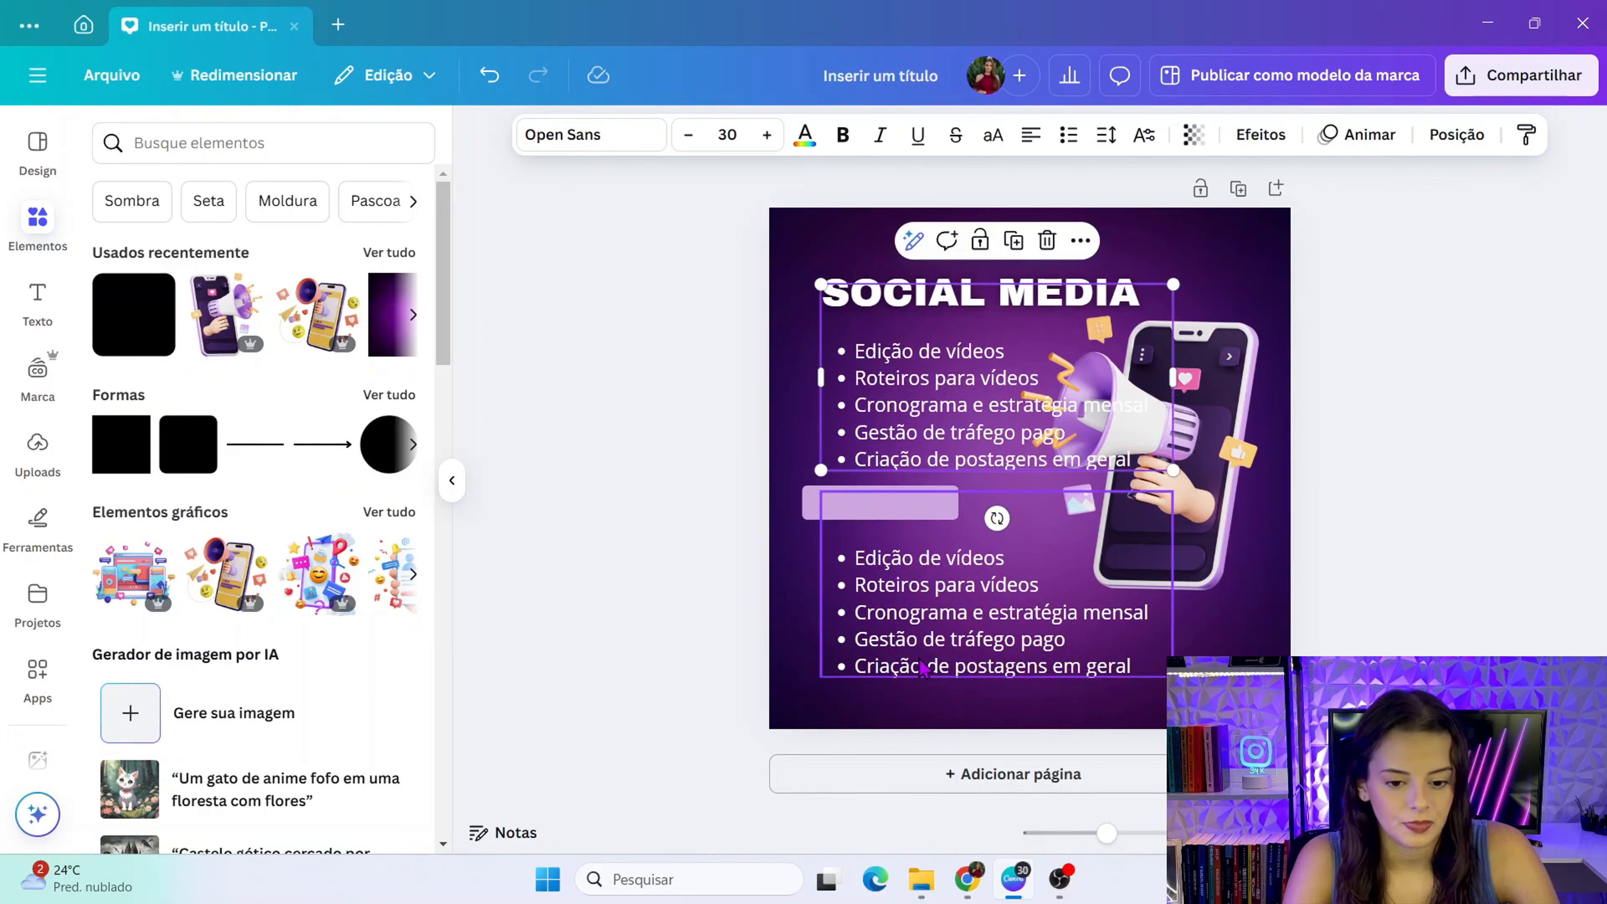
pyautogui.click(885, 560)
pyautogui.click(856, 531)
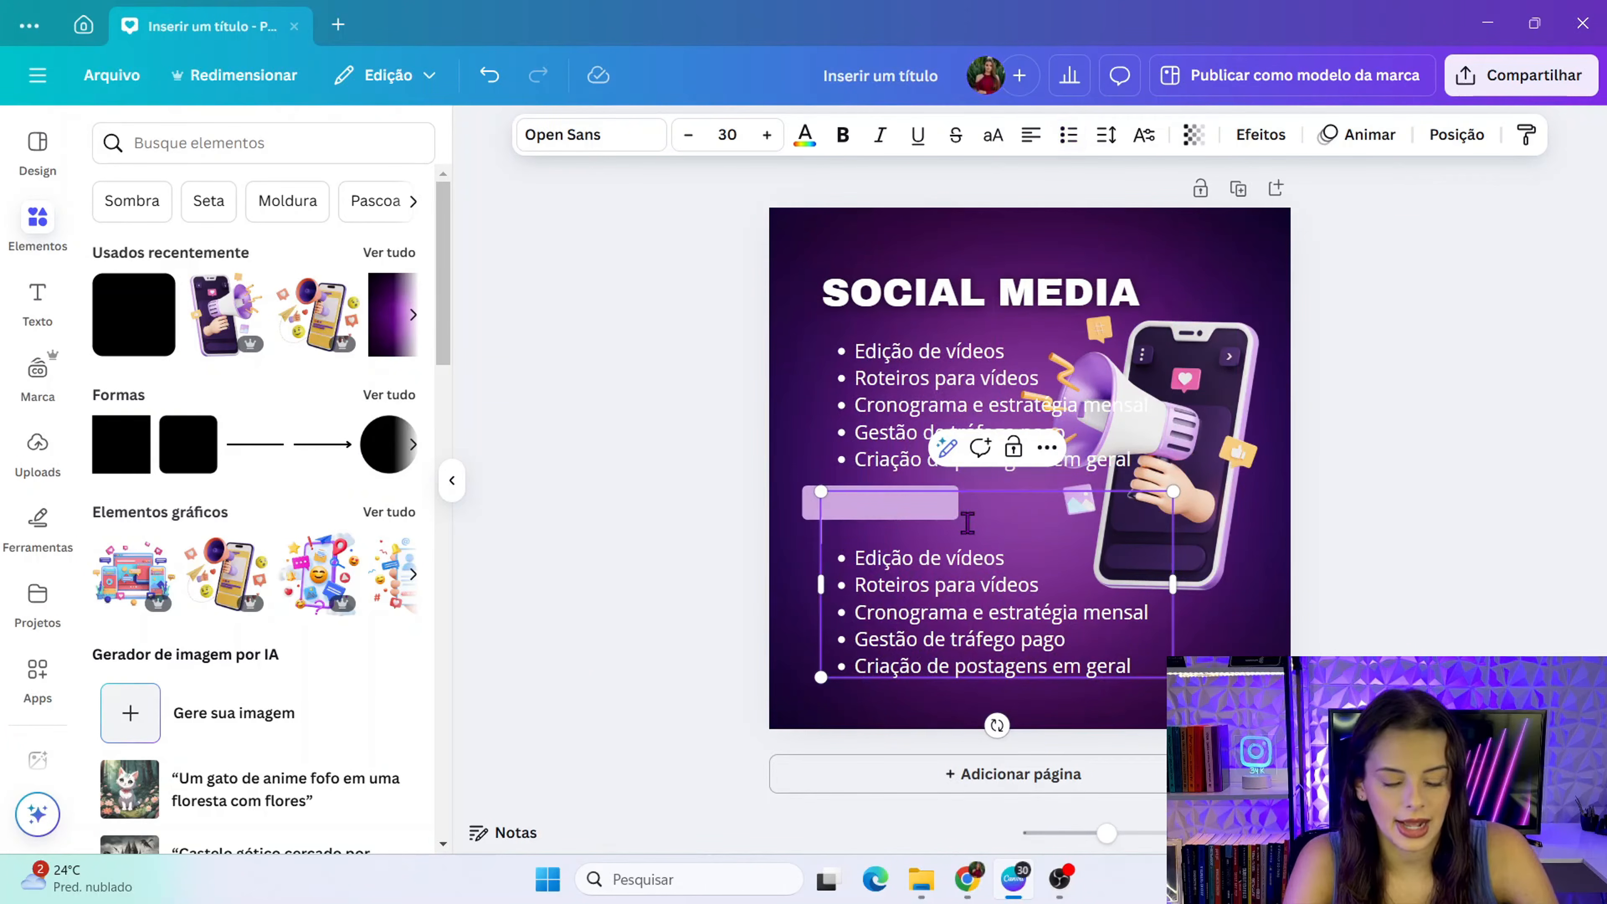
pyautogui.press('BackSpace')
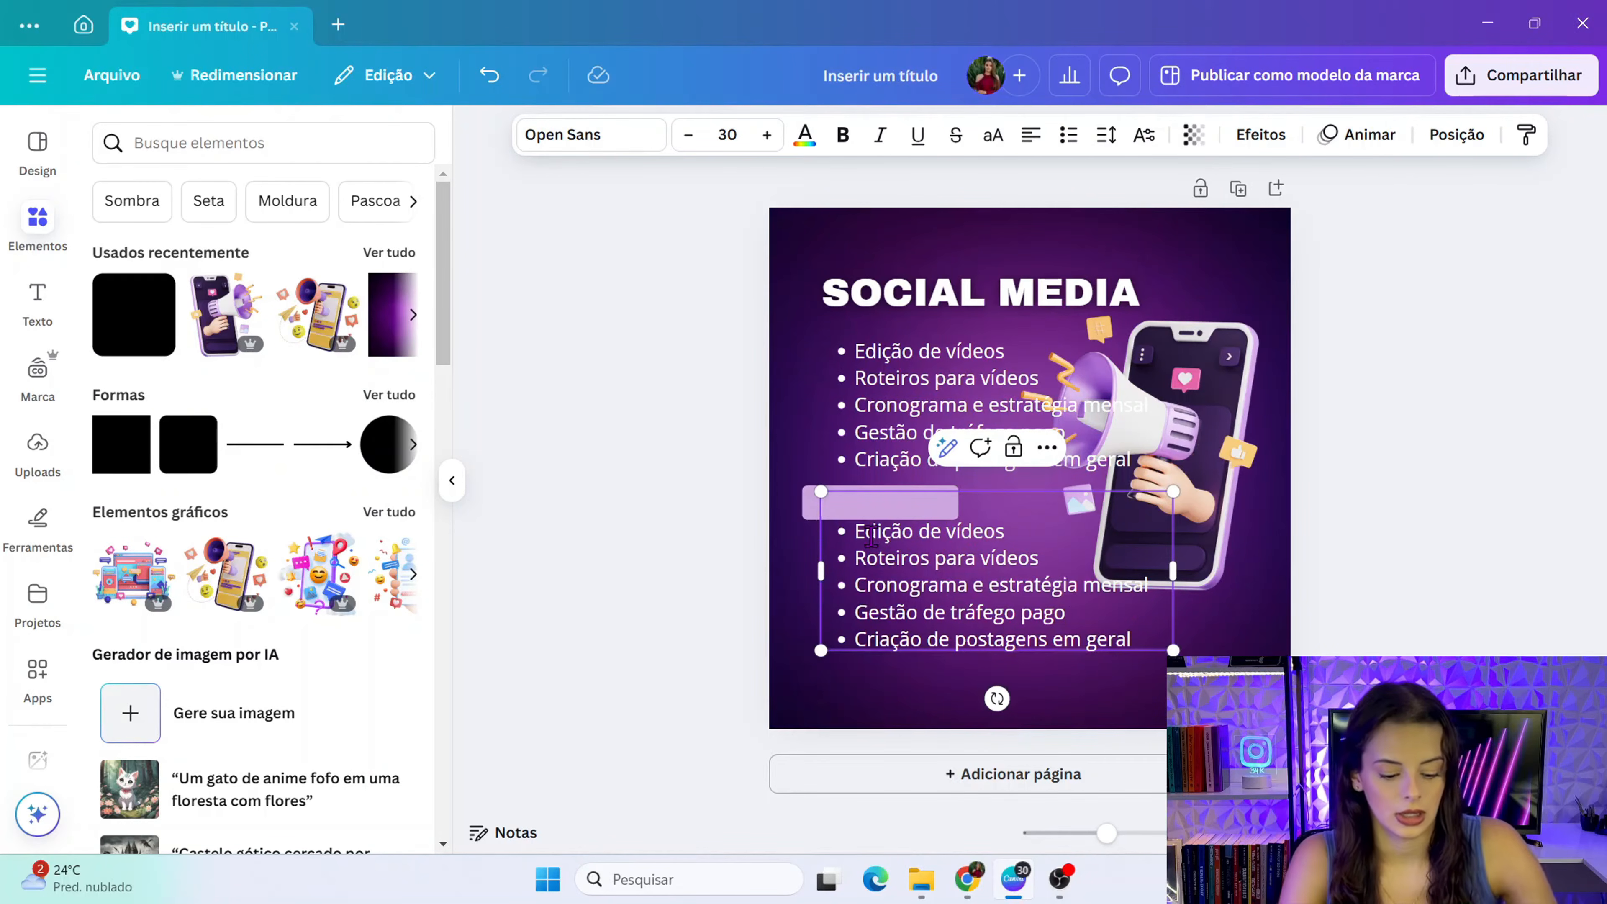
pyautogui.click(509, 531)
# - Move the original services list down below the light purple bar and slightly left
pyautogui.click(961, 573)
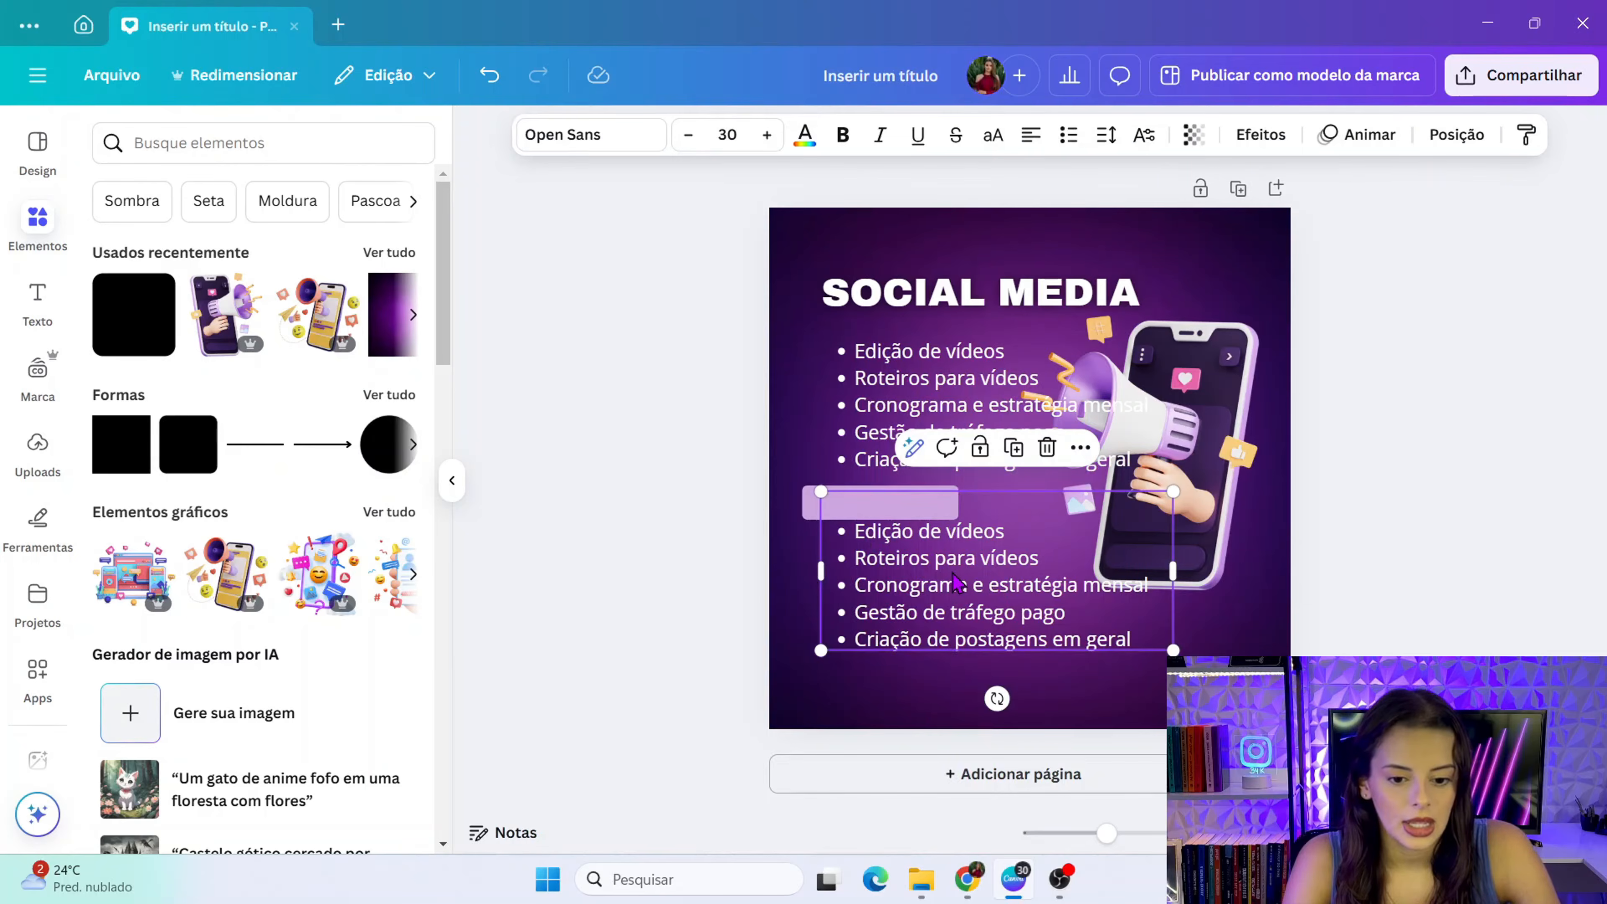
pyautogui.moveTo(962, 573); pyautogui.dragTo(957, 624)
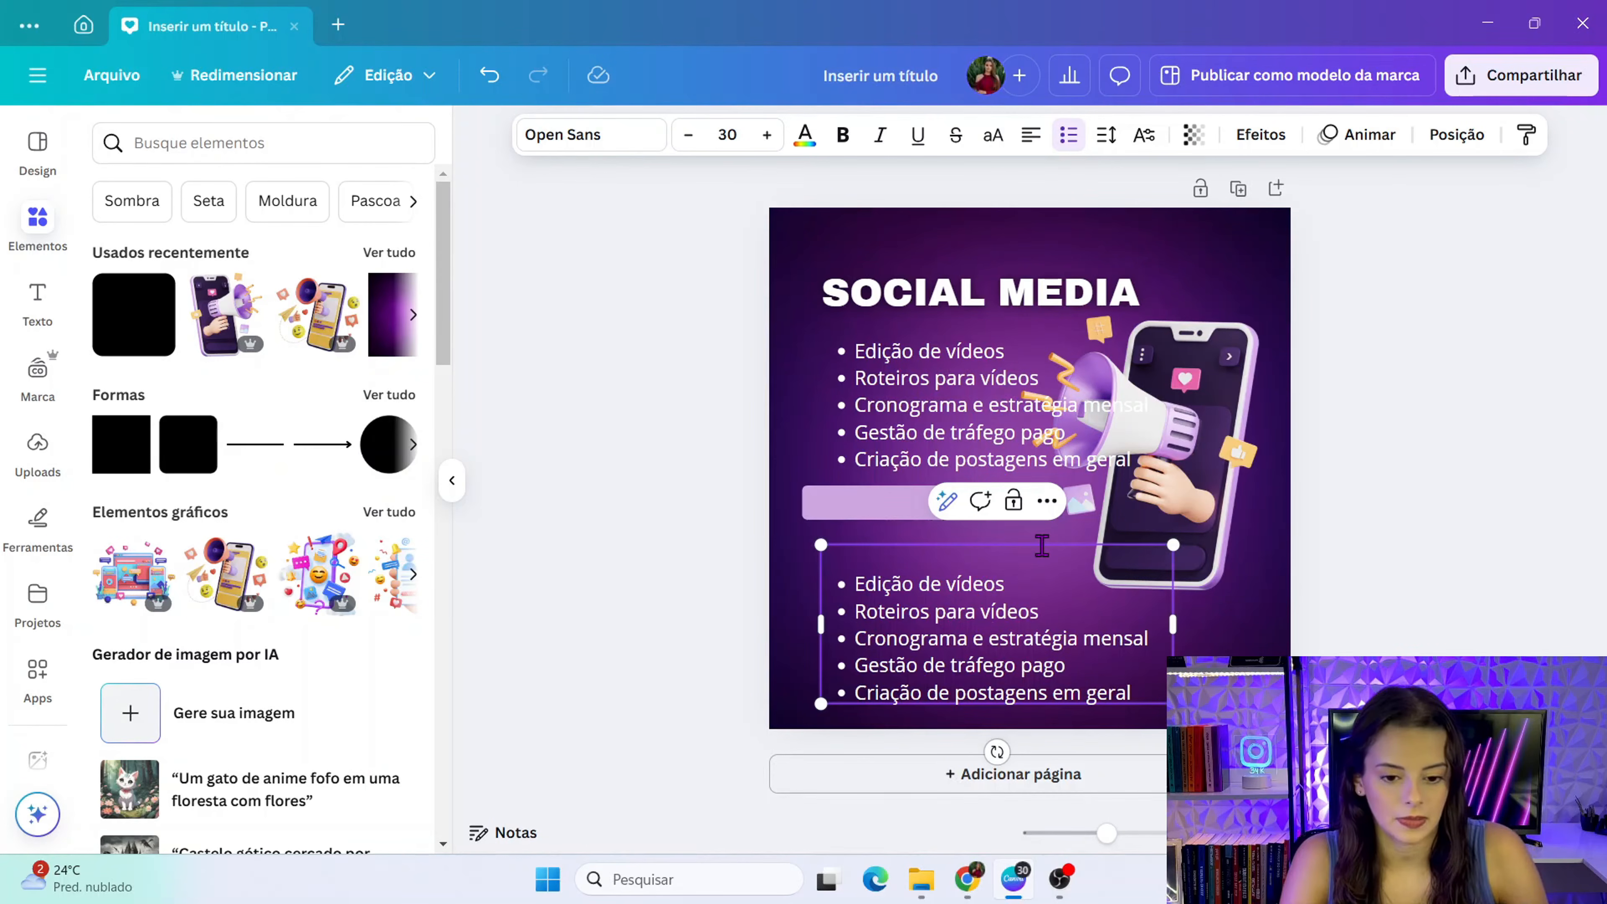
pyautogui.click(722, 606)
pyautogui.moveTo(951, 641); pyautogui.dragTo(932, 630)
# - Replace all text in the duplicated services list with the uppercase heading "SERVIÇOS"
pyautogui.doubleClick(883, 405)
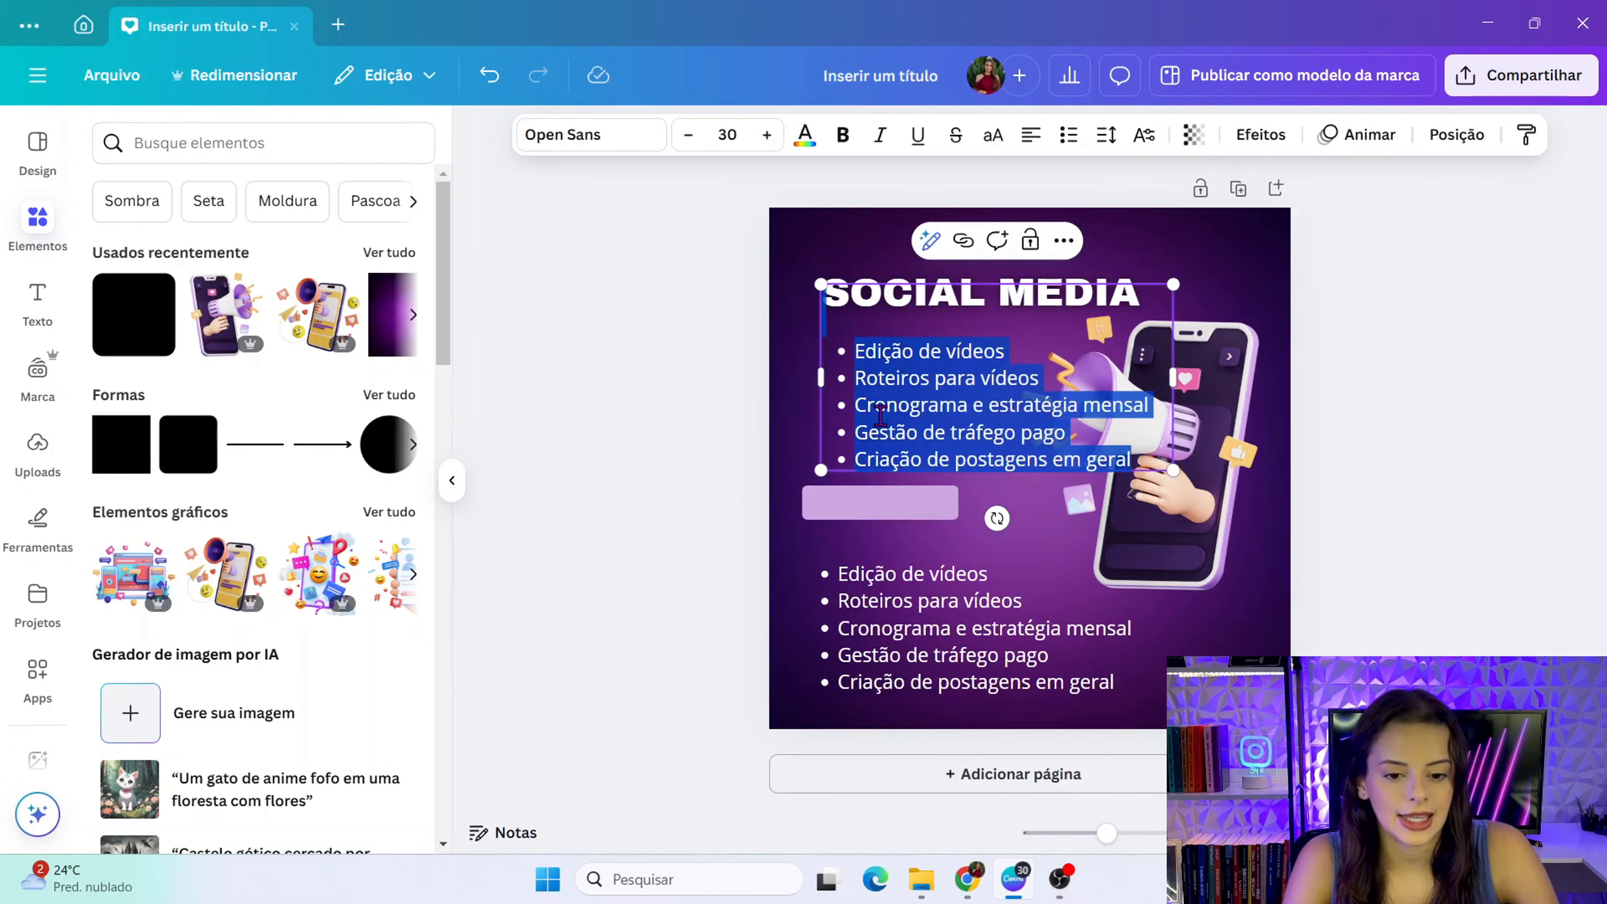
pyautogui.click(843, 143)
pyautogui.click(993, 135)
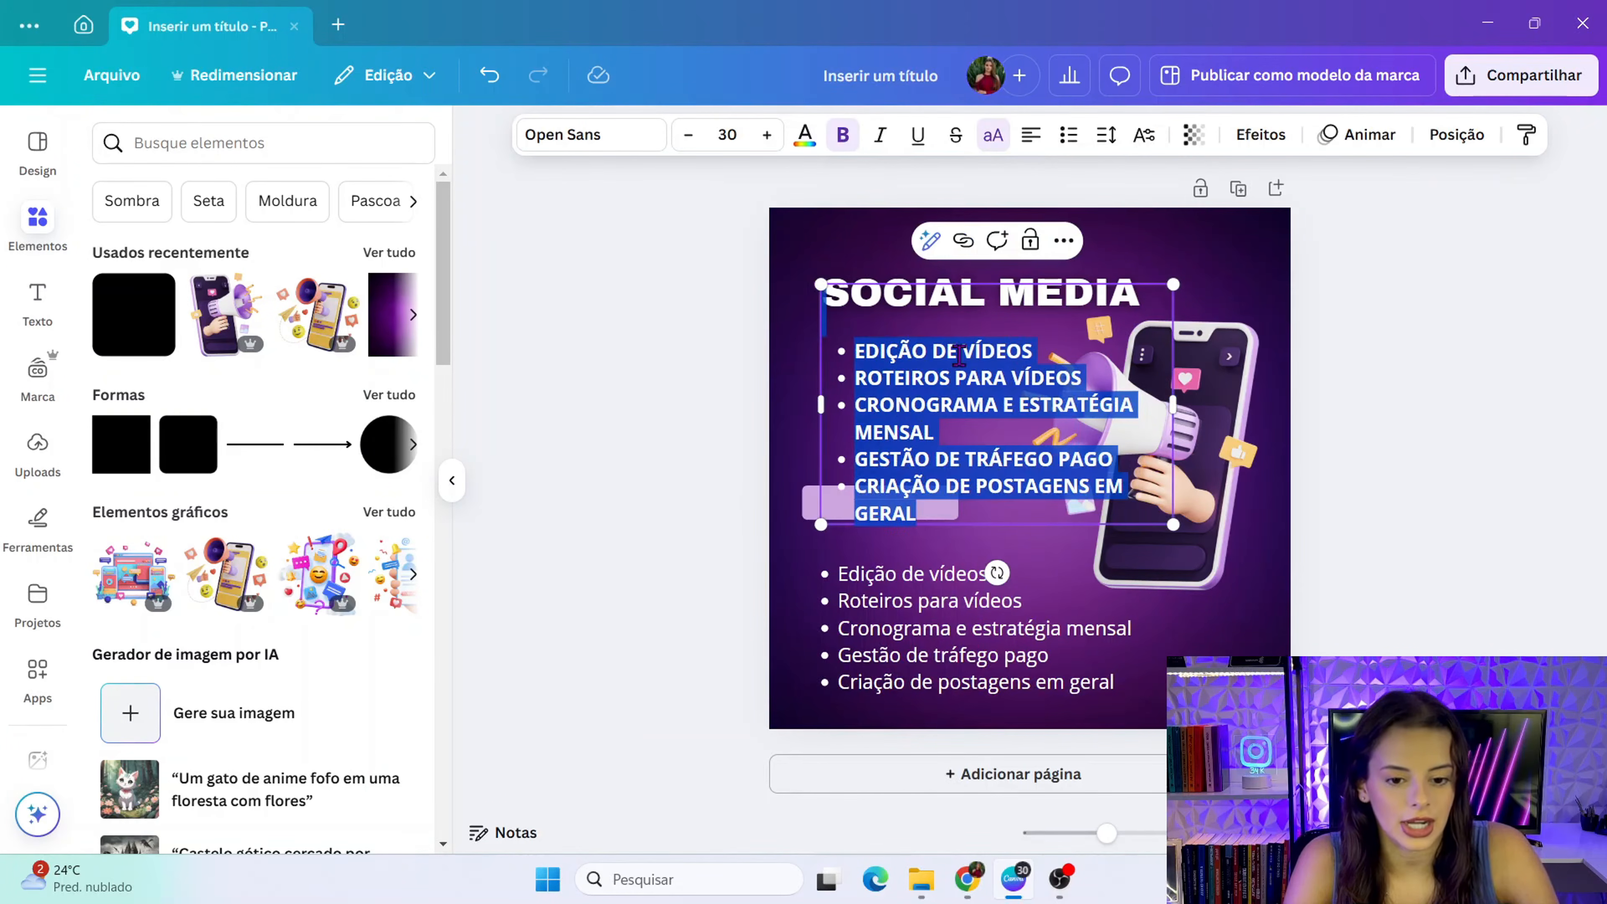
pyautogui.press('Delete')
pyautogui.write('SERVIÇ')
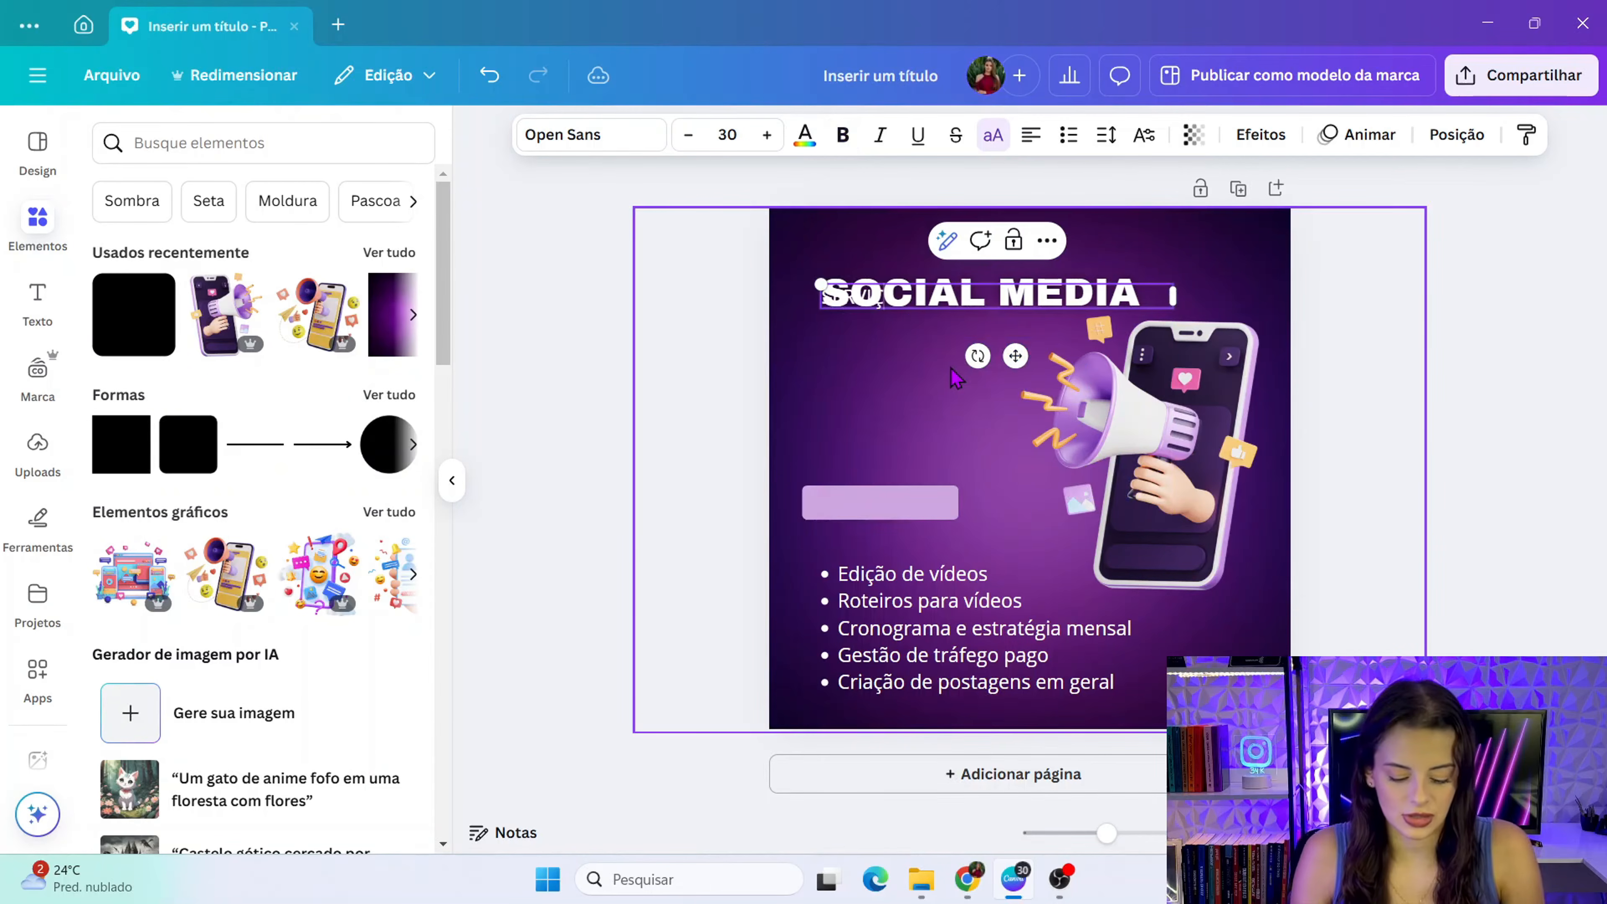
pyautogui.write('OS')
# - Move the SERVIÇOS heading into the space above the bar, make it bold and narrow its text box
pyautogui.moveTo(1015, 356); pyautogui.dragTo(1030, 436)
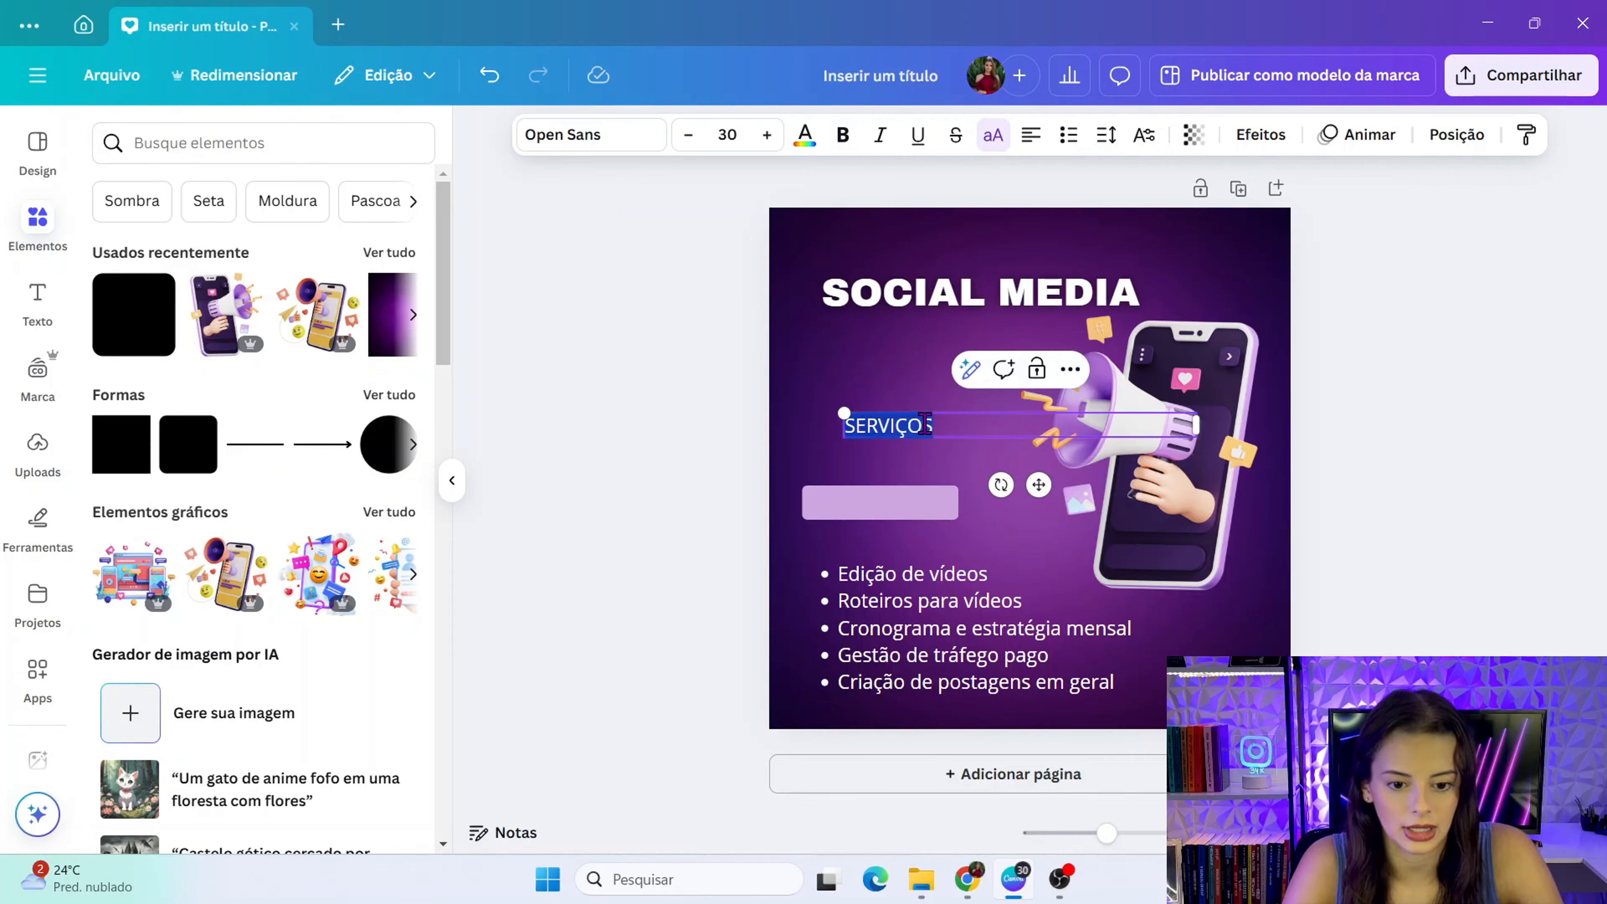
pyautogui.click(842, 134)
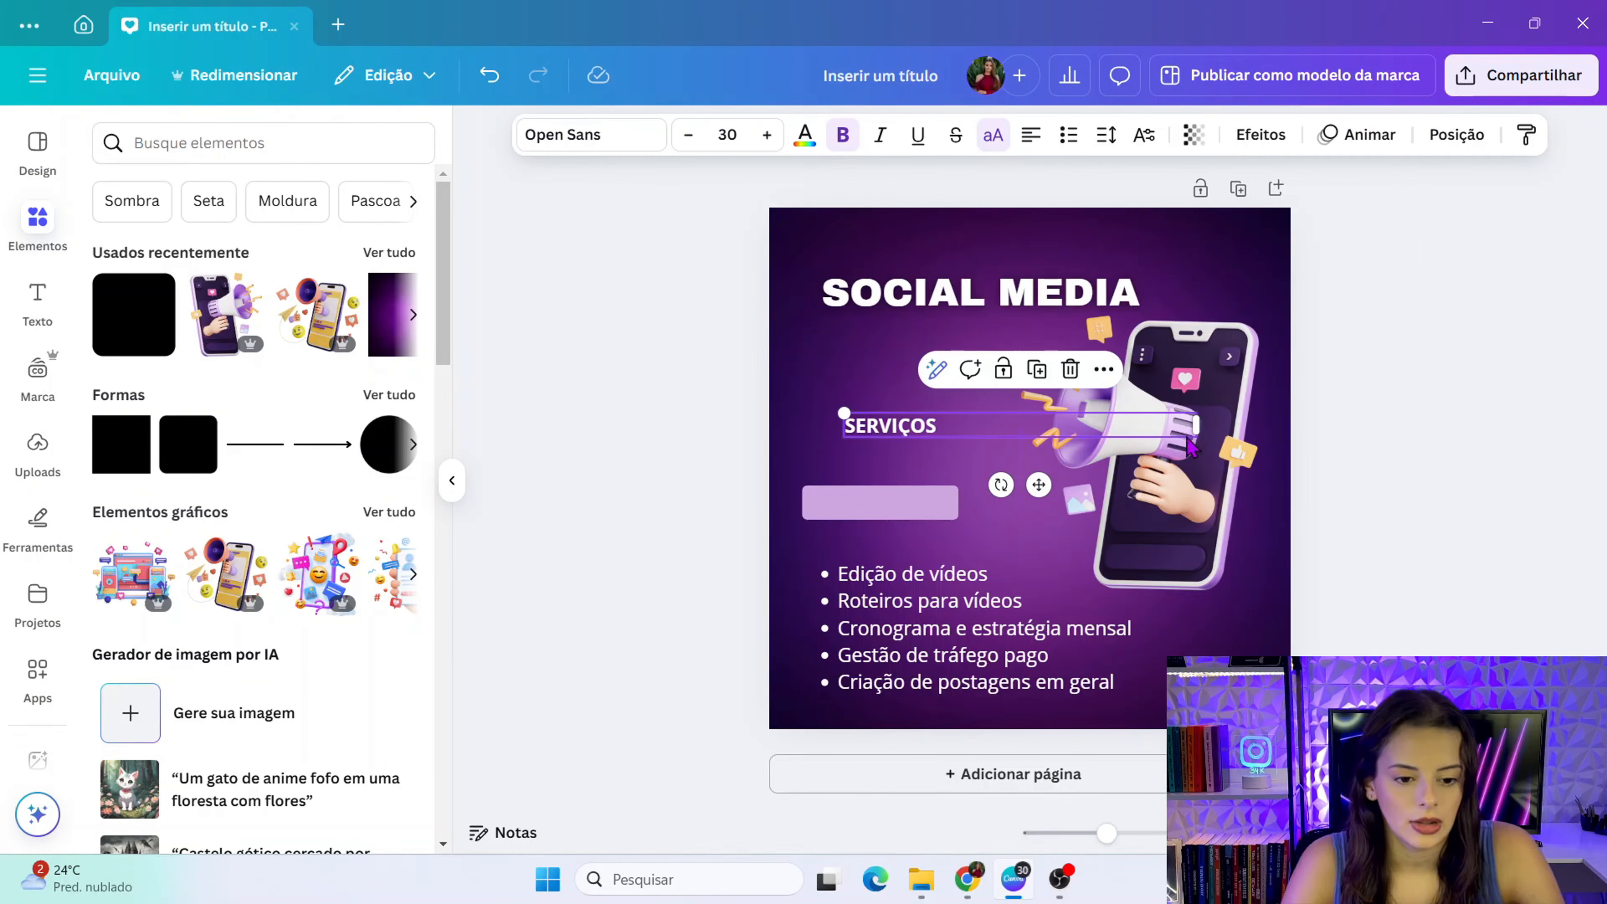
pyautogui.moveTo(1205, 424); pyautogui.dragTo(996, 424)
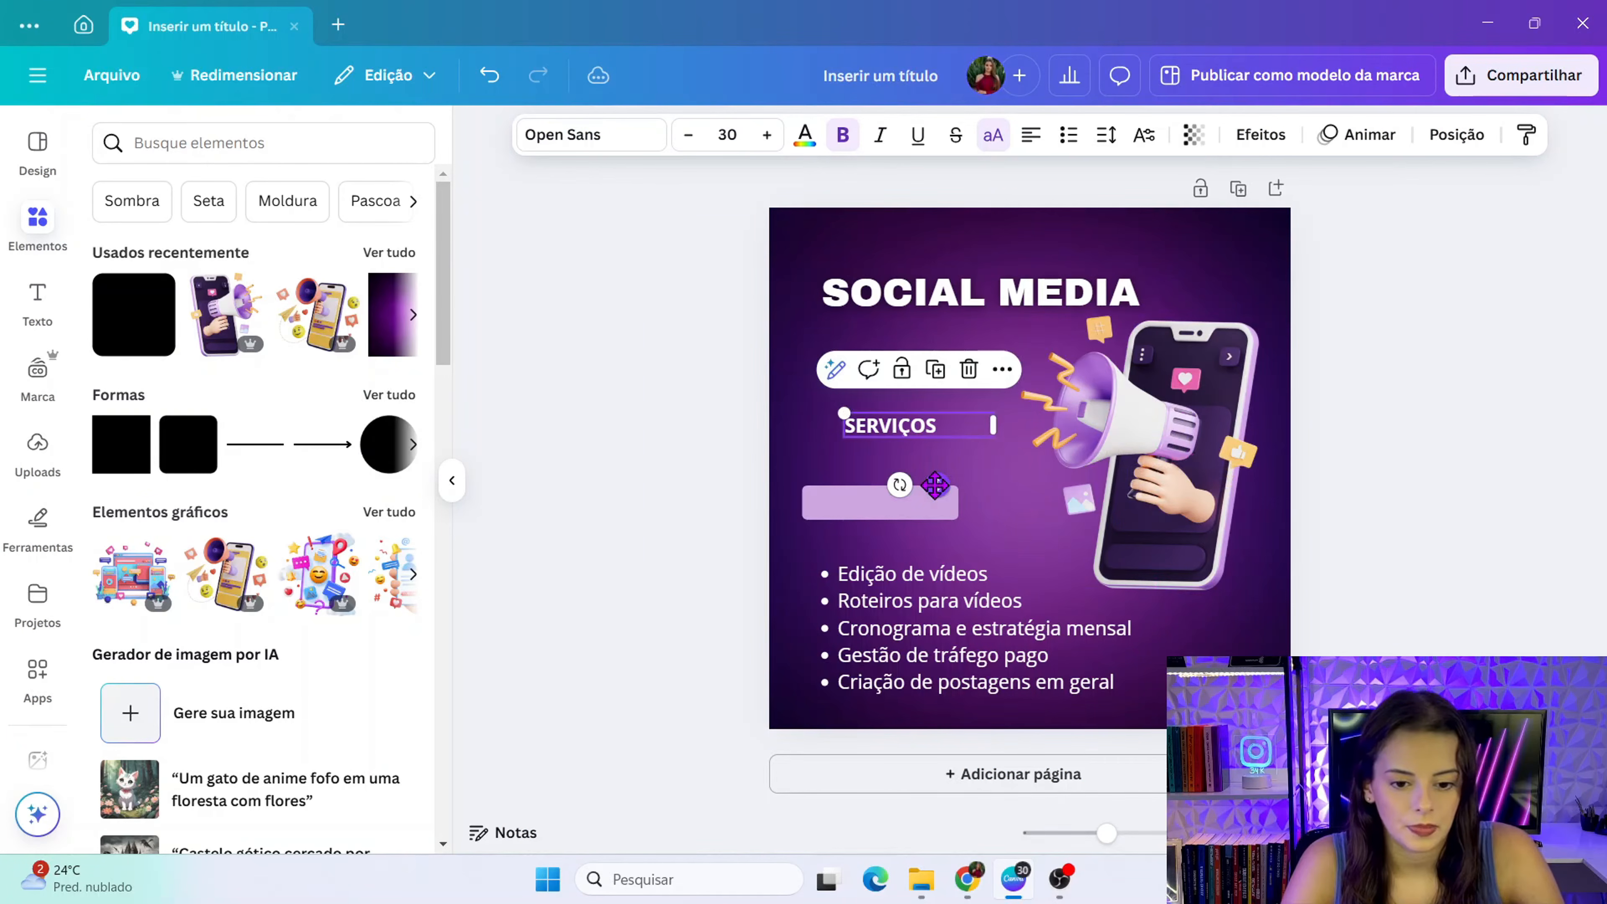
# - Enlarge the SERVIÇOS heading to font size 40,1 and place it over the light purple bar
pyautogui.moveTo(933, 489); pyautogui.dragTo(958, 557)
pyautogui.moveTo(872, 484)
pyautogui.mouseDown()
pyautogui.moveTo(817, 470)
pyautogui.moveTo(890, 503)
pyautogui.mouseUp()
pyautogui.click(744, 524)
# - Widen the light purple bar slightly past the end of the SERVIÇOS heading
pyautogui.click(809, 504)
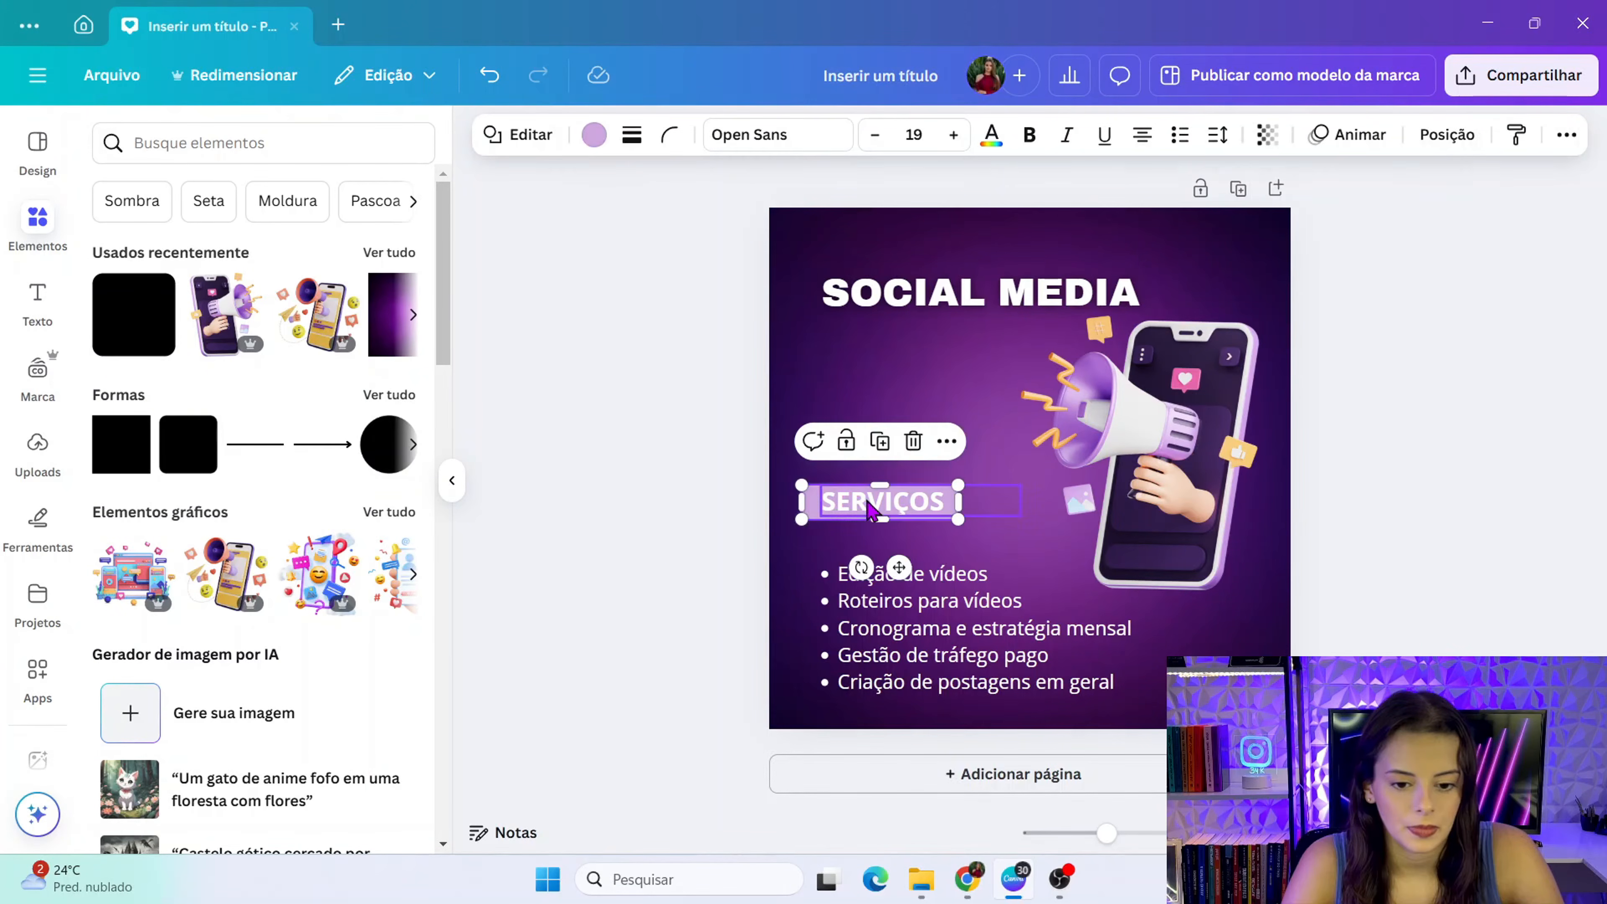
pyautogui.moveTo(966, 483)
pyautogui.mouseDown()
pyautogui.moveTo(978, 467)
pyautogui.moveTo(969, 482)
pyautogui.mouseUp()
pyautogui.click(765, 514)
pyautogui.click(862, 511)
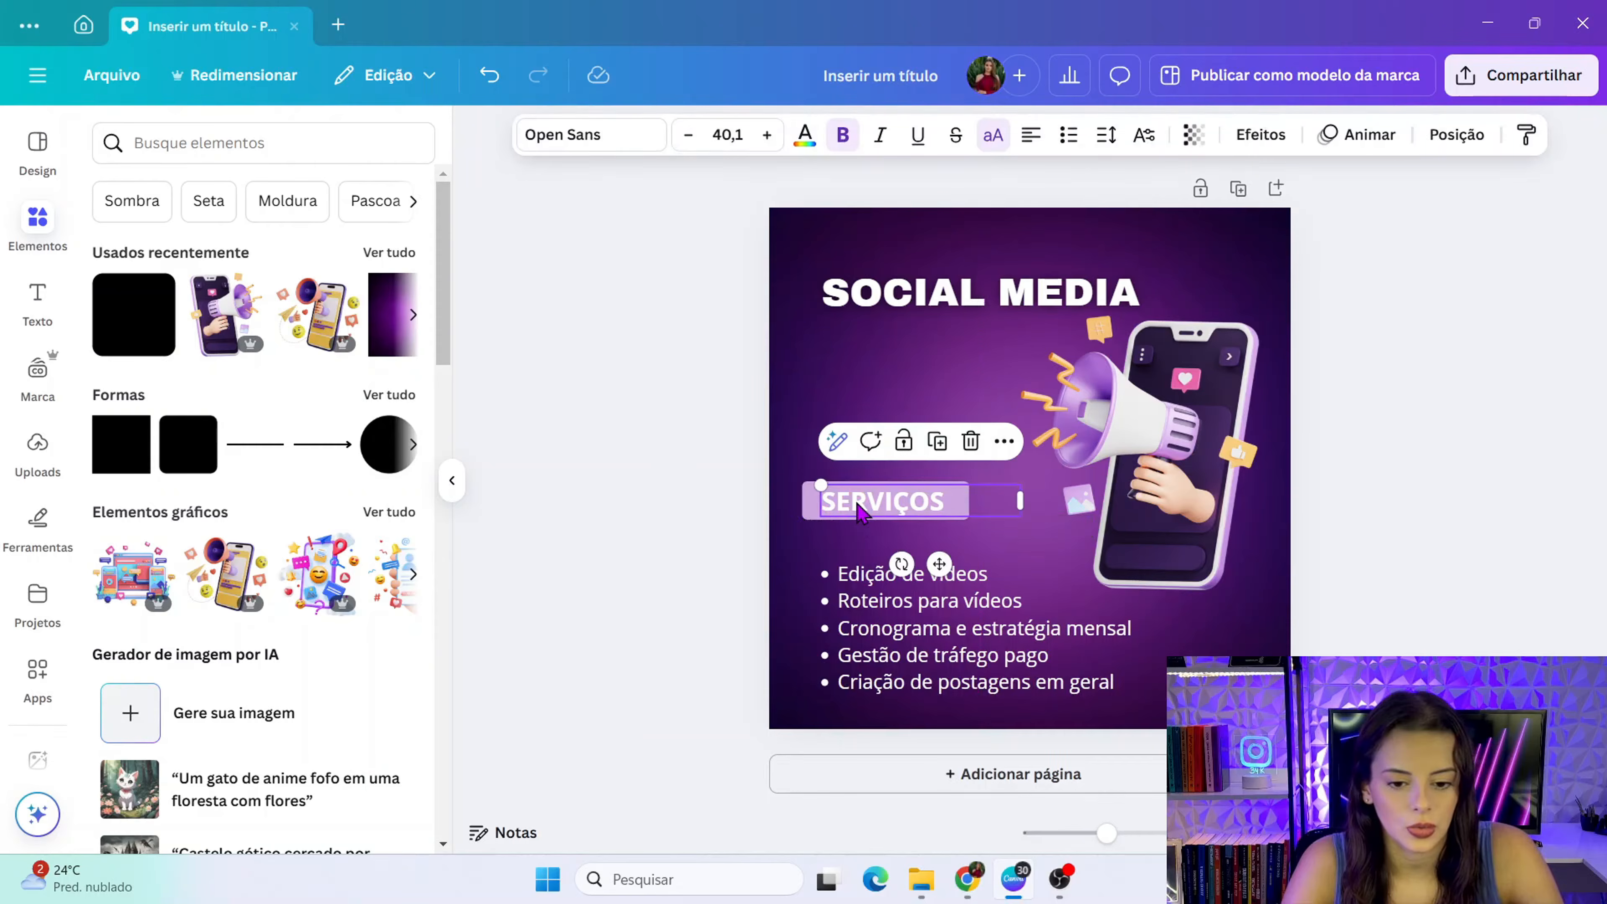
# - Move the SERVIÇOS label's lilac rectangle and its text rightward so the rectangle's edge lines up with the SOCIAL MEDIA title
pyautogui.click(816, 514)
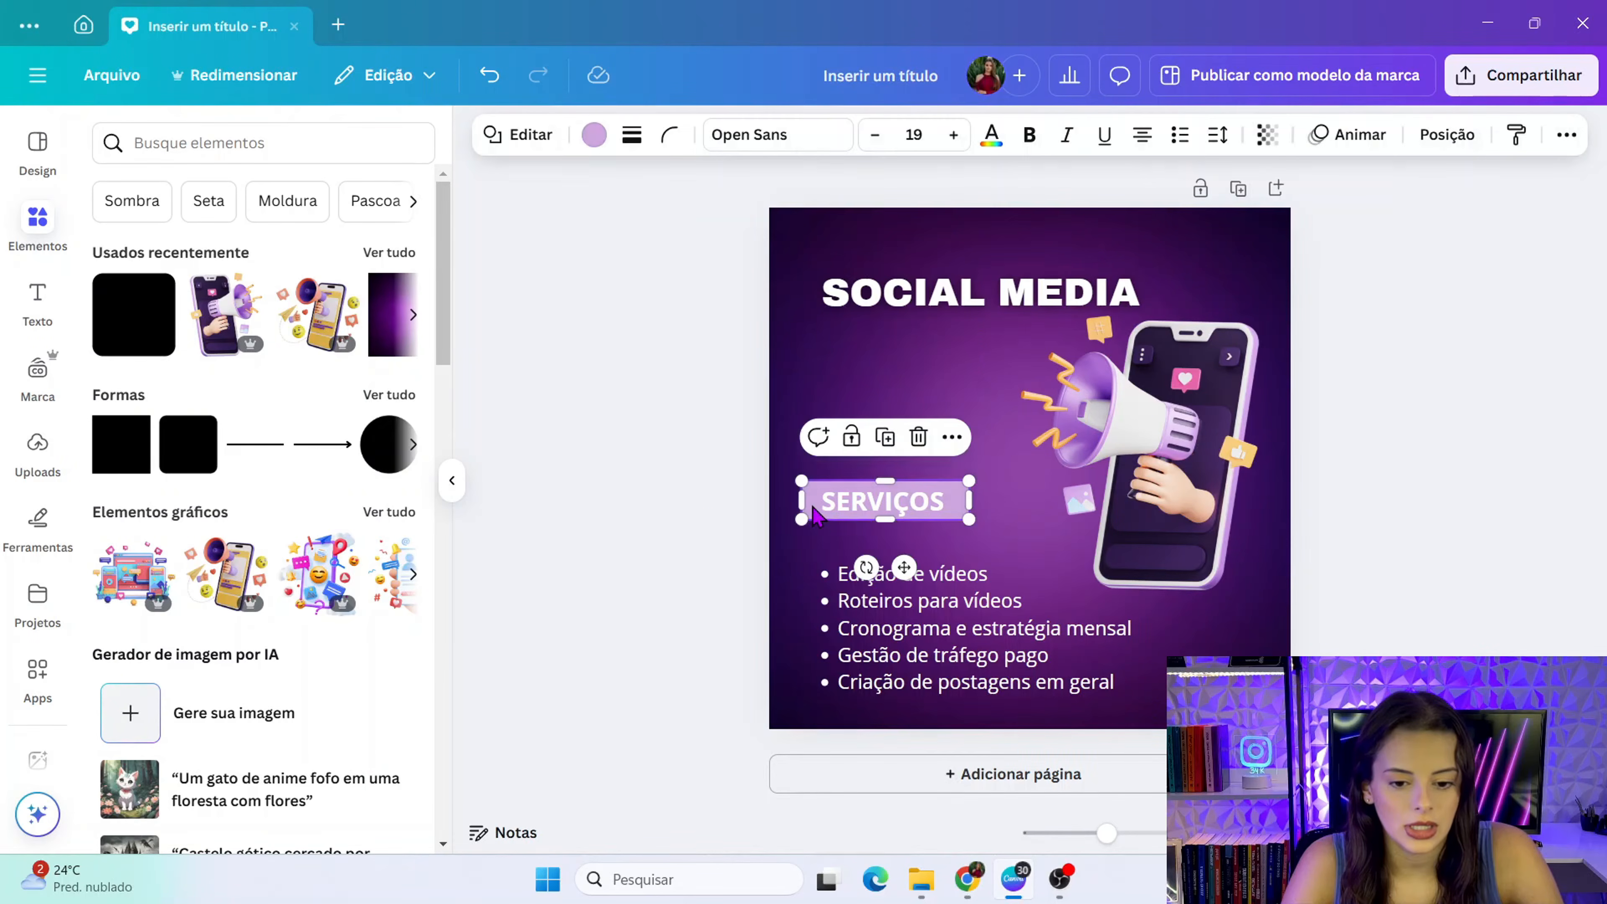
pyautogui.moveTo(814, 505); pyautogui.dragTo(888, 505)
pyautogui.click(684, 466)
pyautogui.click(869, 504)
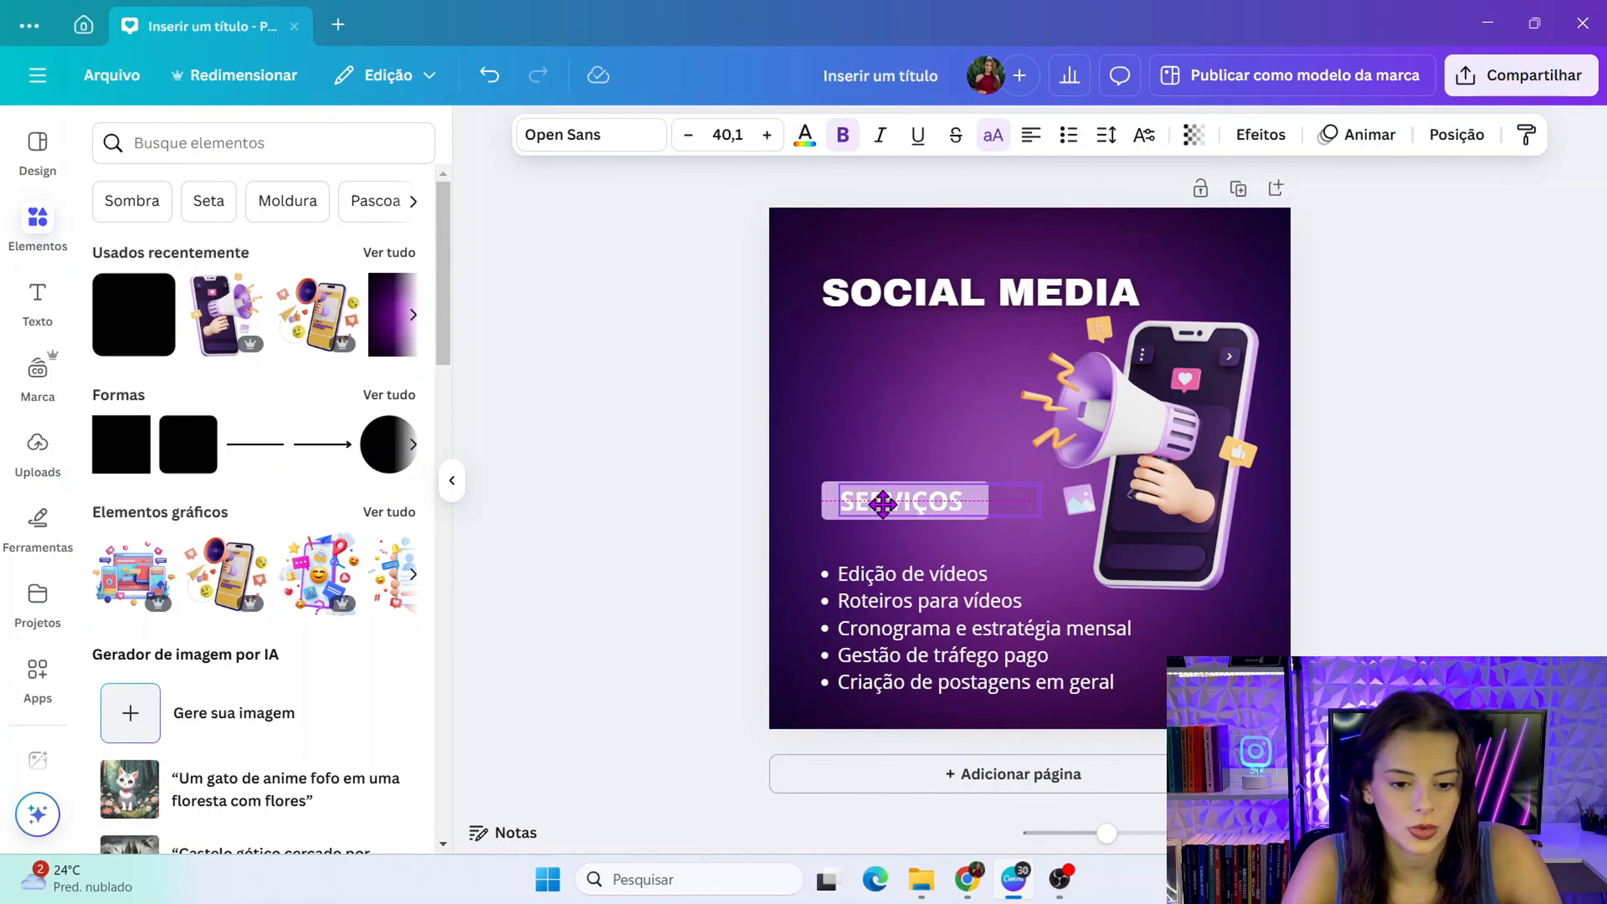
pyautogui.click(664, 535)
# - Recolour the SERVIÇOS text with the dark purple taken from the background photo's colours
pyautogui.click(880, 502)
pyautogui.doubleClick(880, 502)
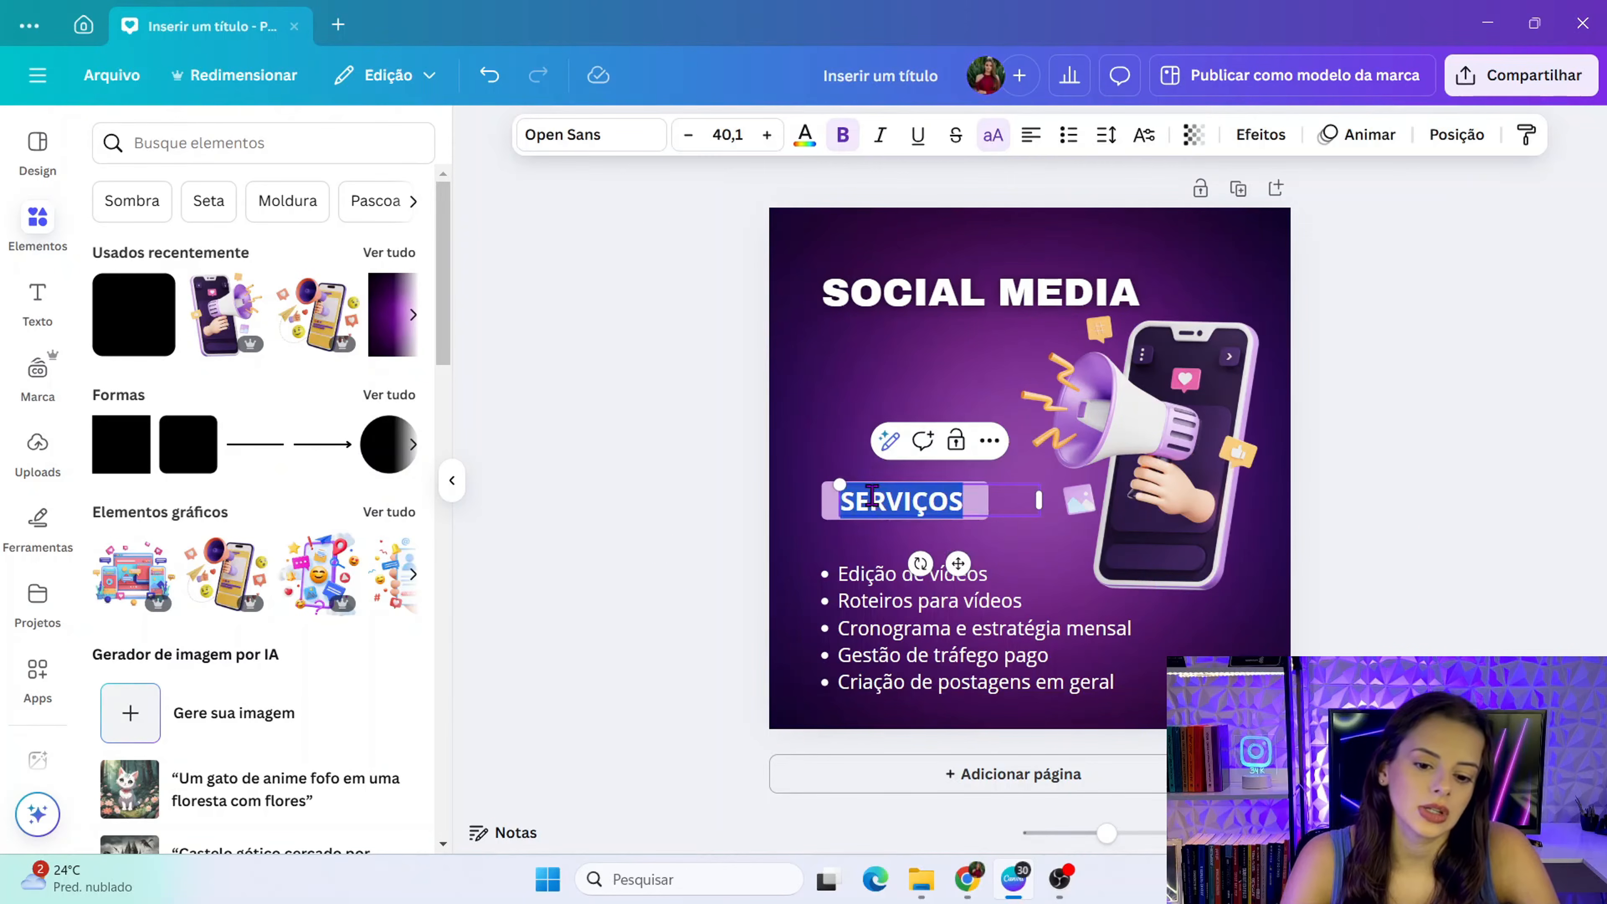
pyautogui.click(804, 142)
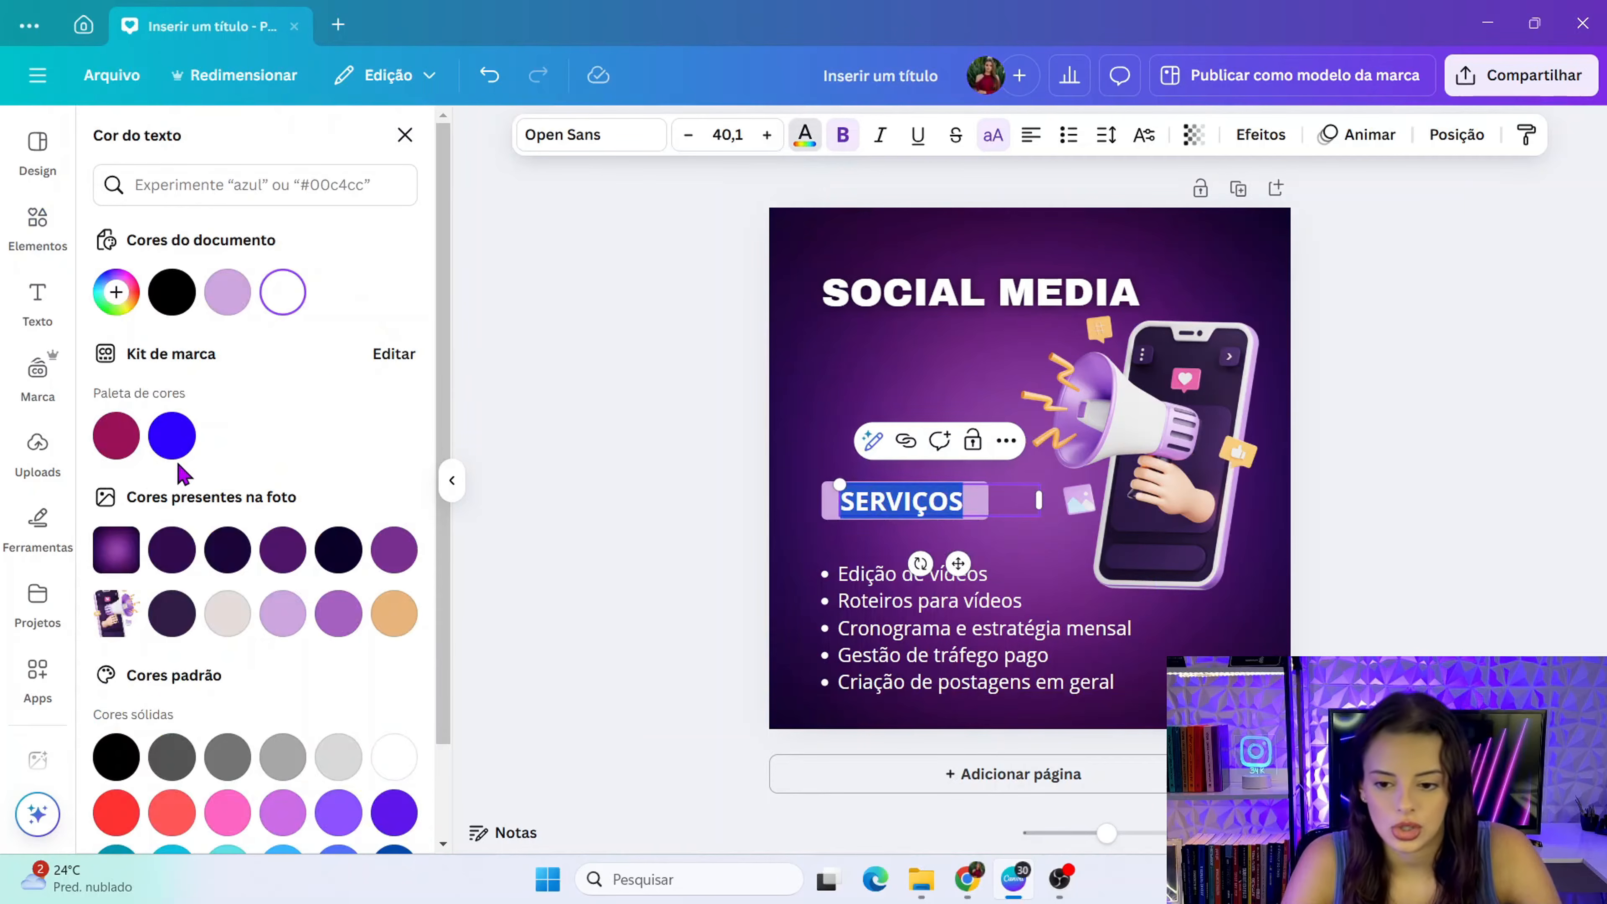
pyautogui.click(283, 550)
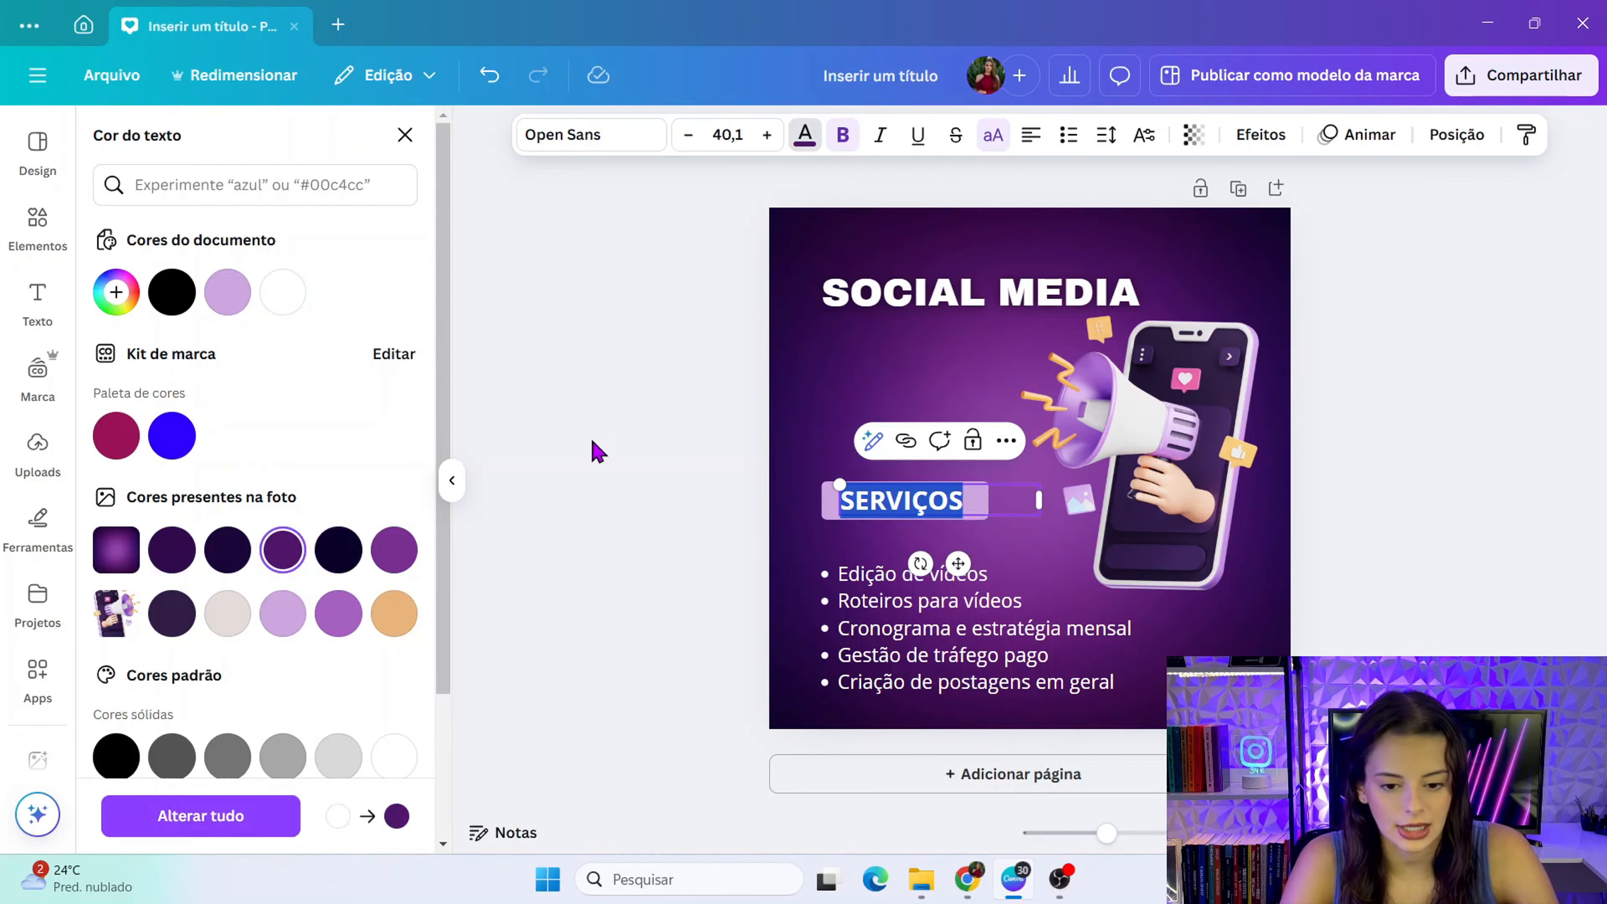
pyautogui.click(598, 451)
# - Shrink the bulleted services list to font size 27 and move it up close beneath the SERVIÇOS label
pyautogui.click(950, 643)
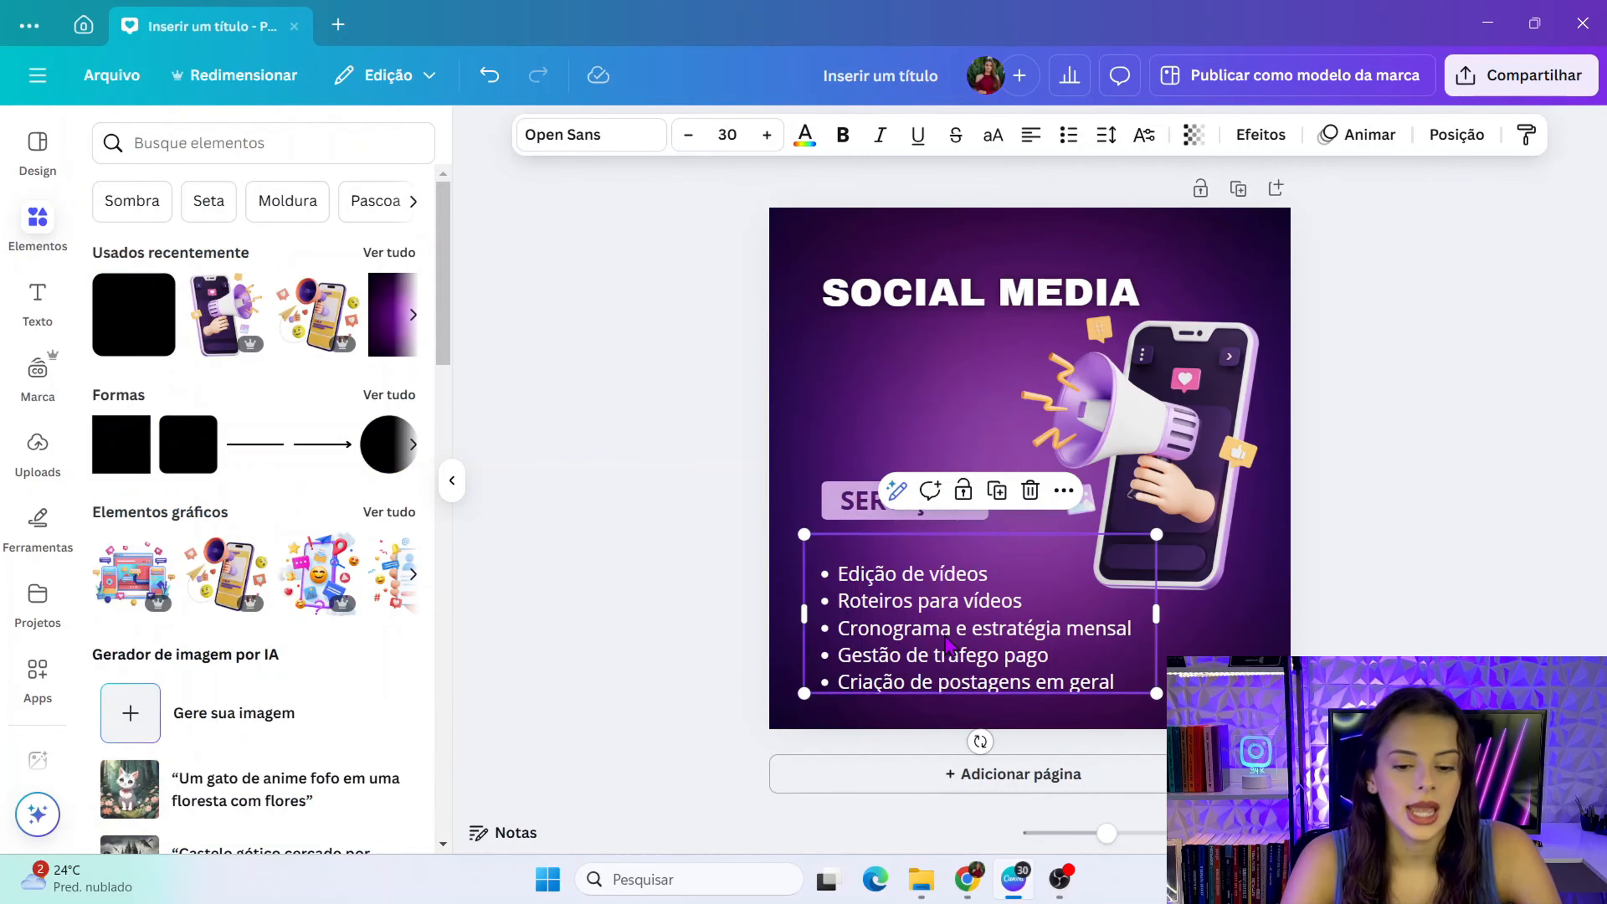
pyautogui.moveTo(1156, 693); pyautogui.dragTo(1129, 677)
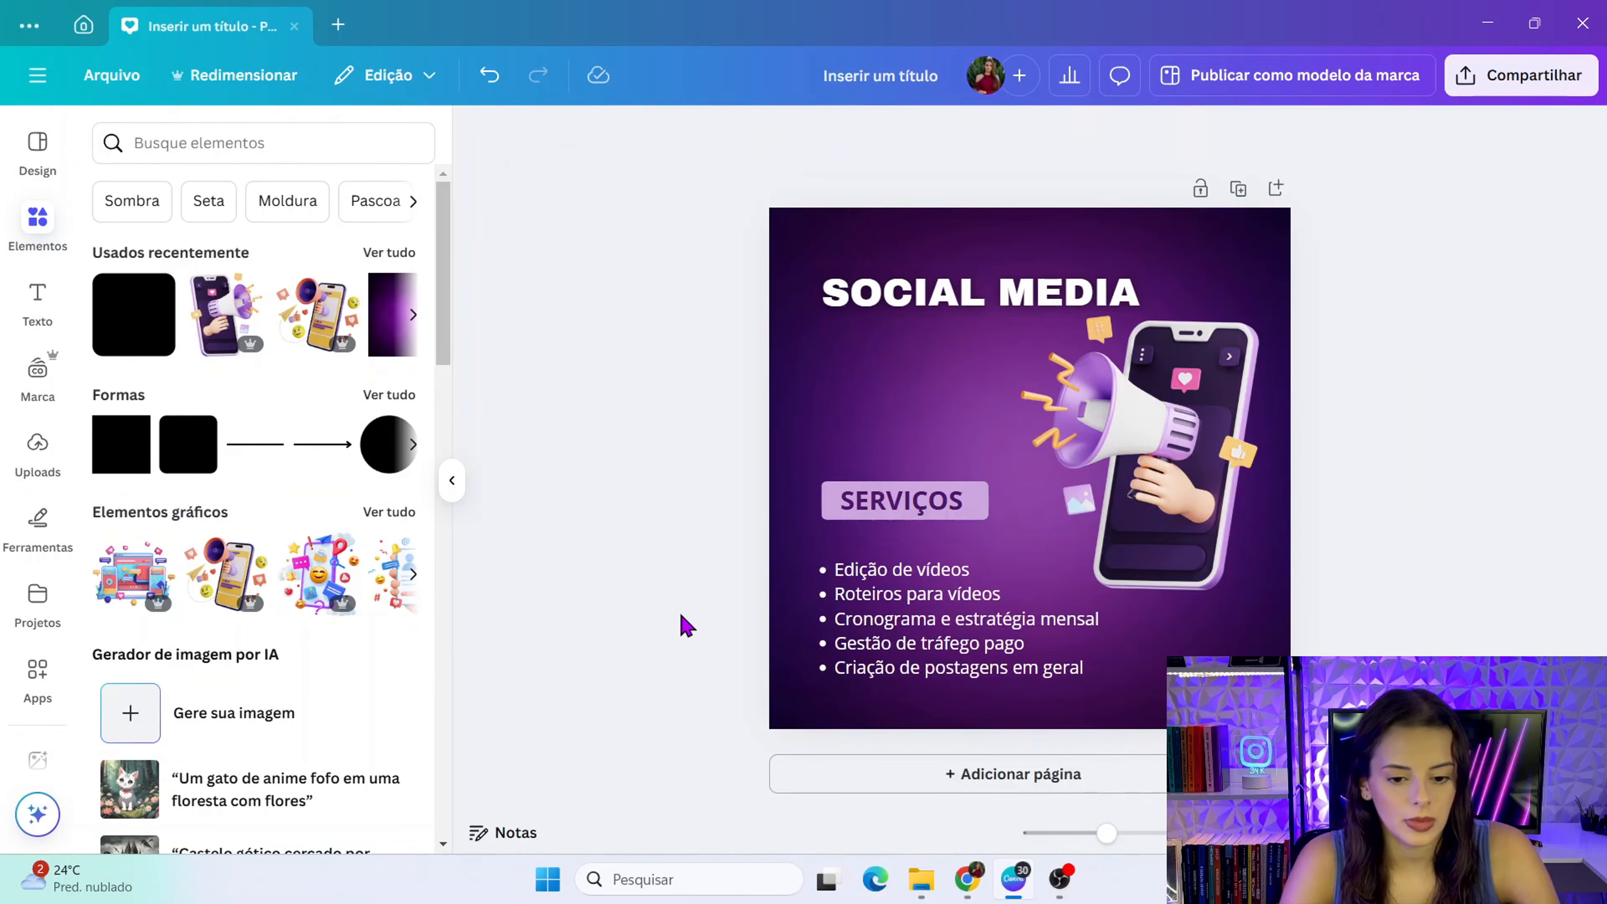
pyautogui.moveTo(918, 653); pyautogui.dragTo(918, 649)
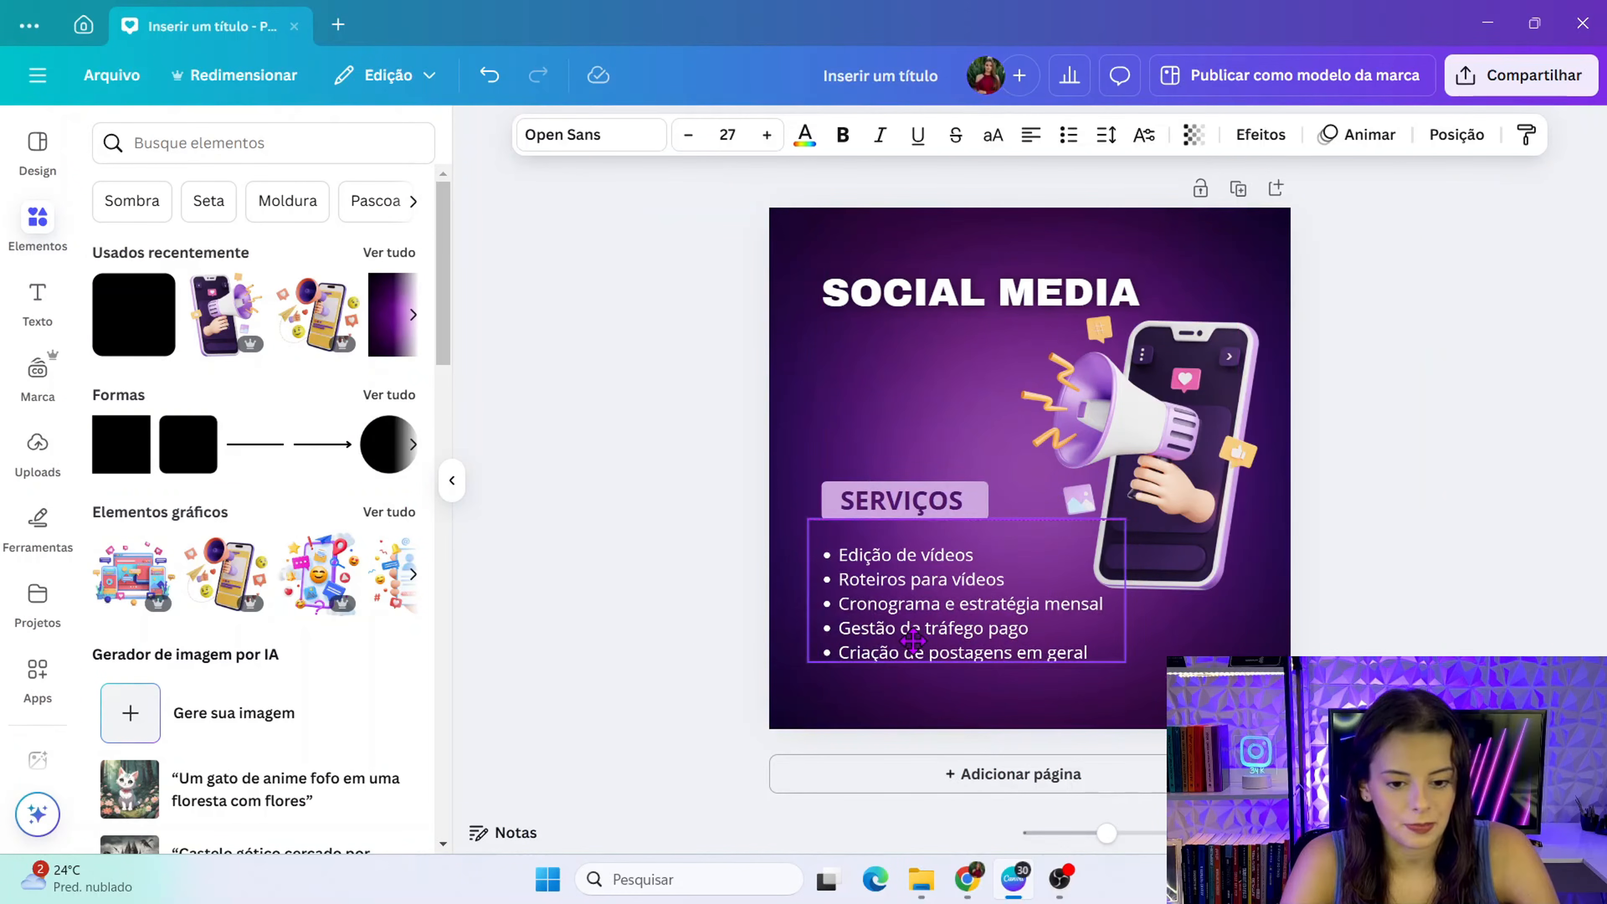
pyautogui.click(617, 339)
# - Search the elements library for "Sombra" and show all the graphic results
pyautogui.click(37, 217)
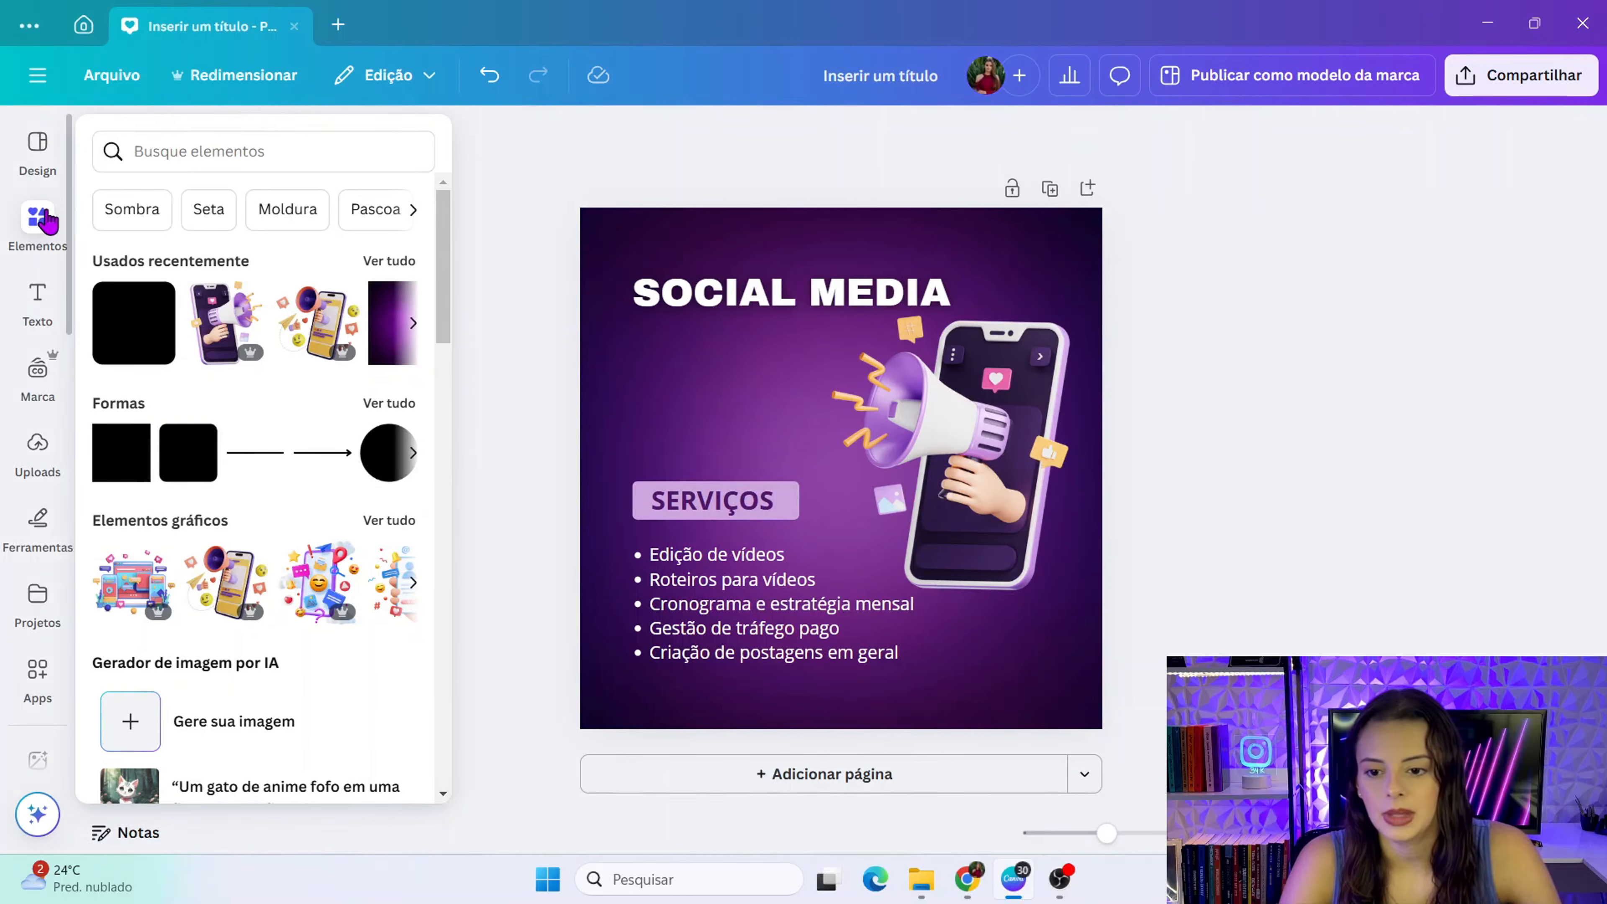
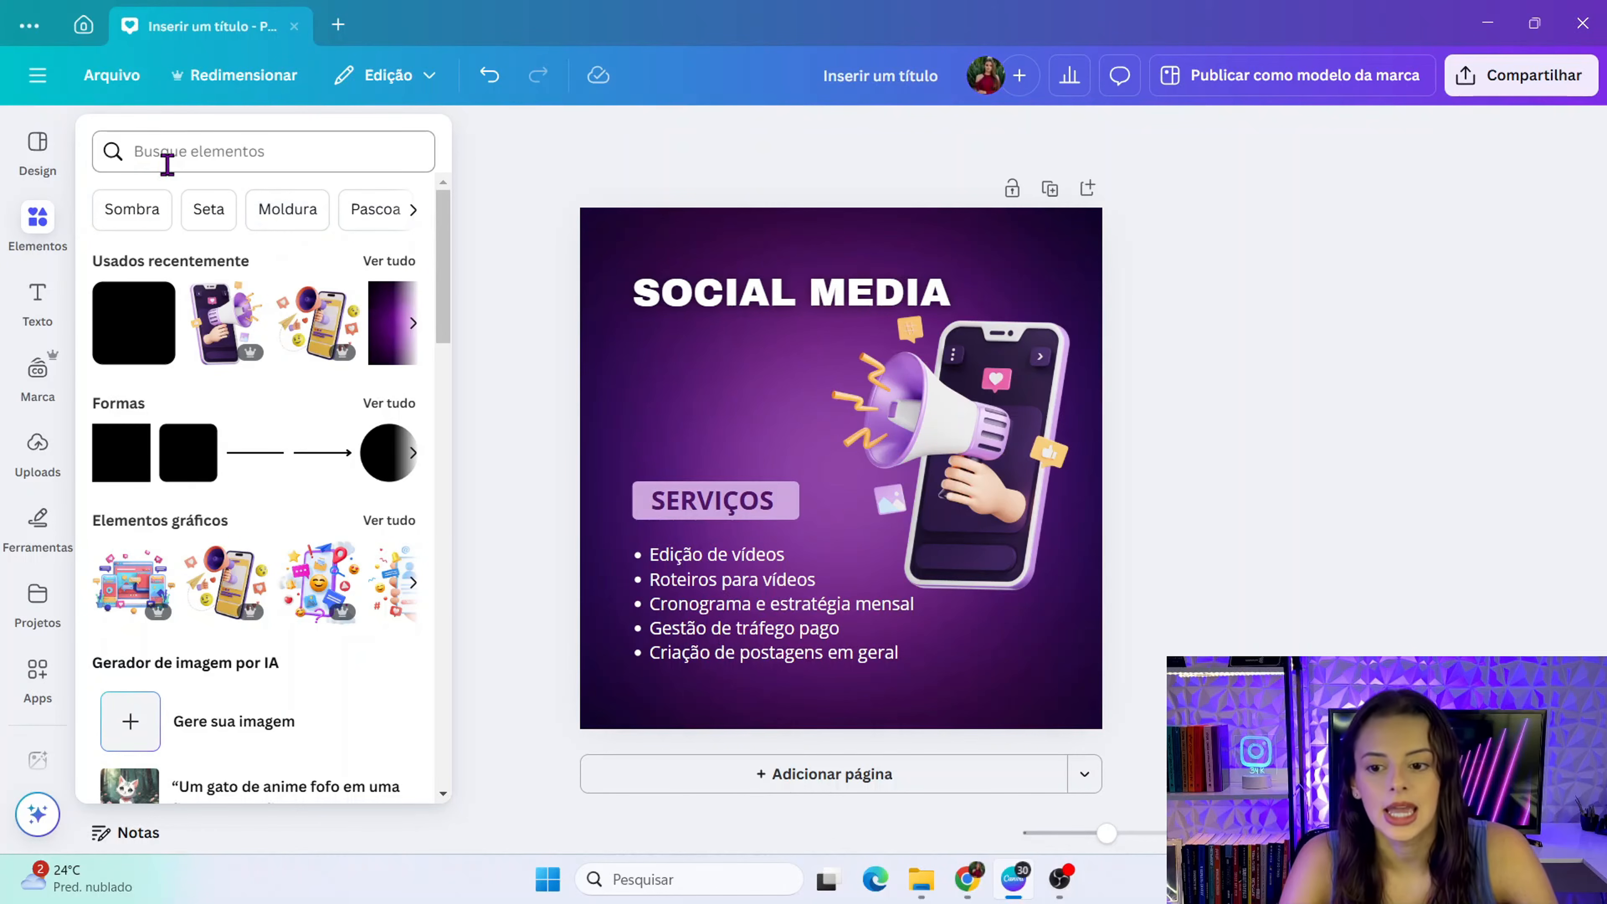
pyautogui.click(145, 154)
pyautogui.write('so,')
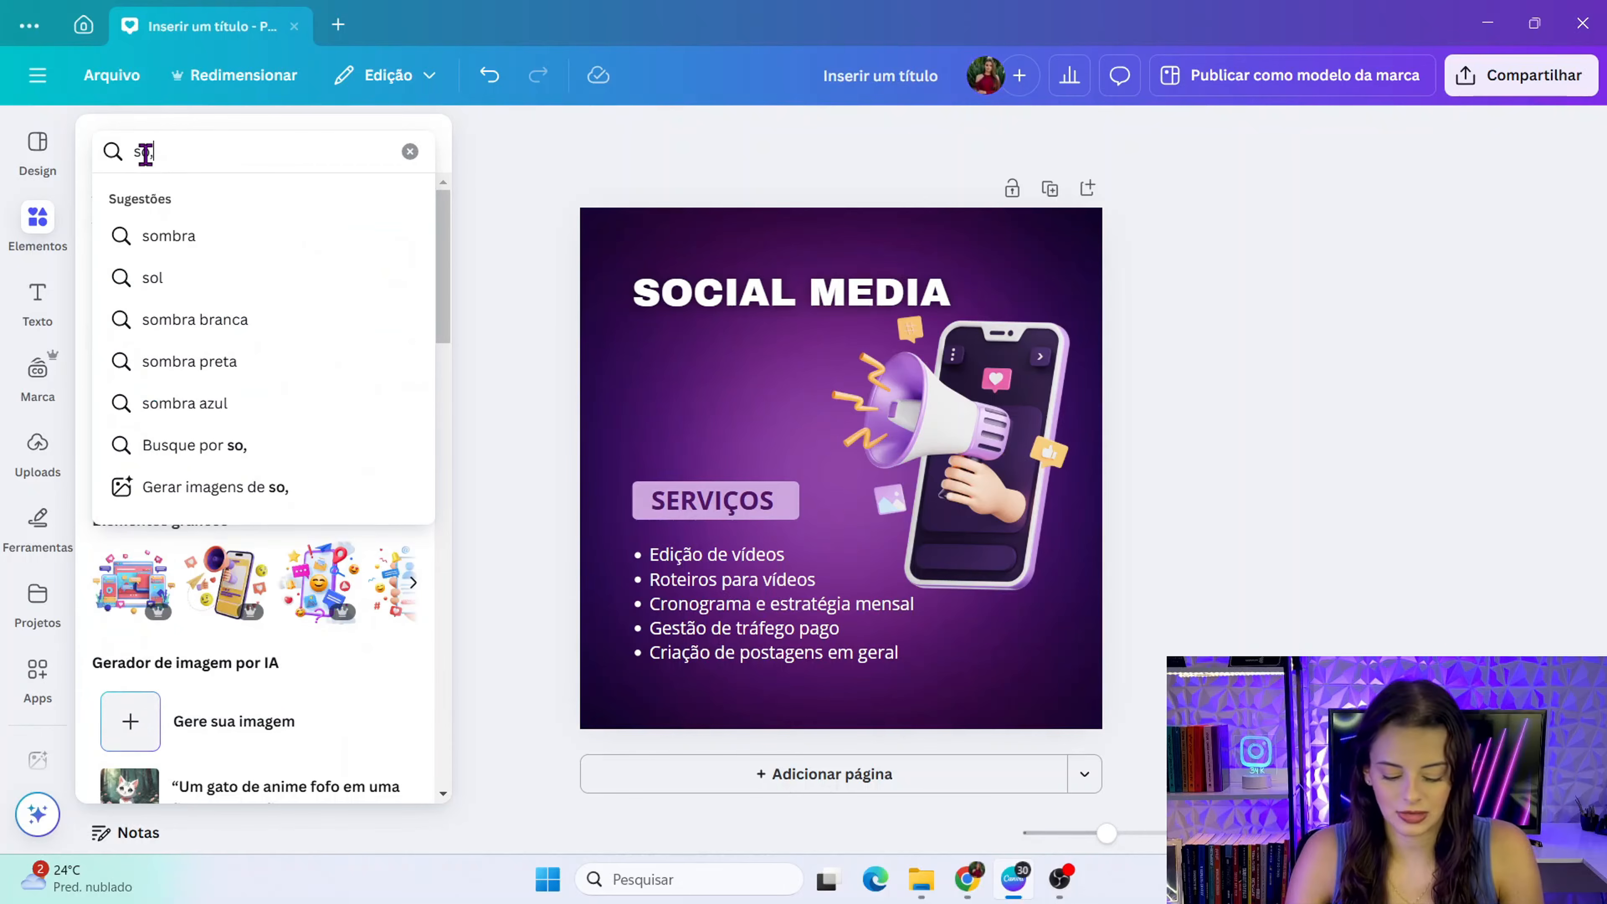
pyautogui.press('BackSpace')
pyautogui.write('mbra')
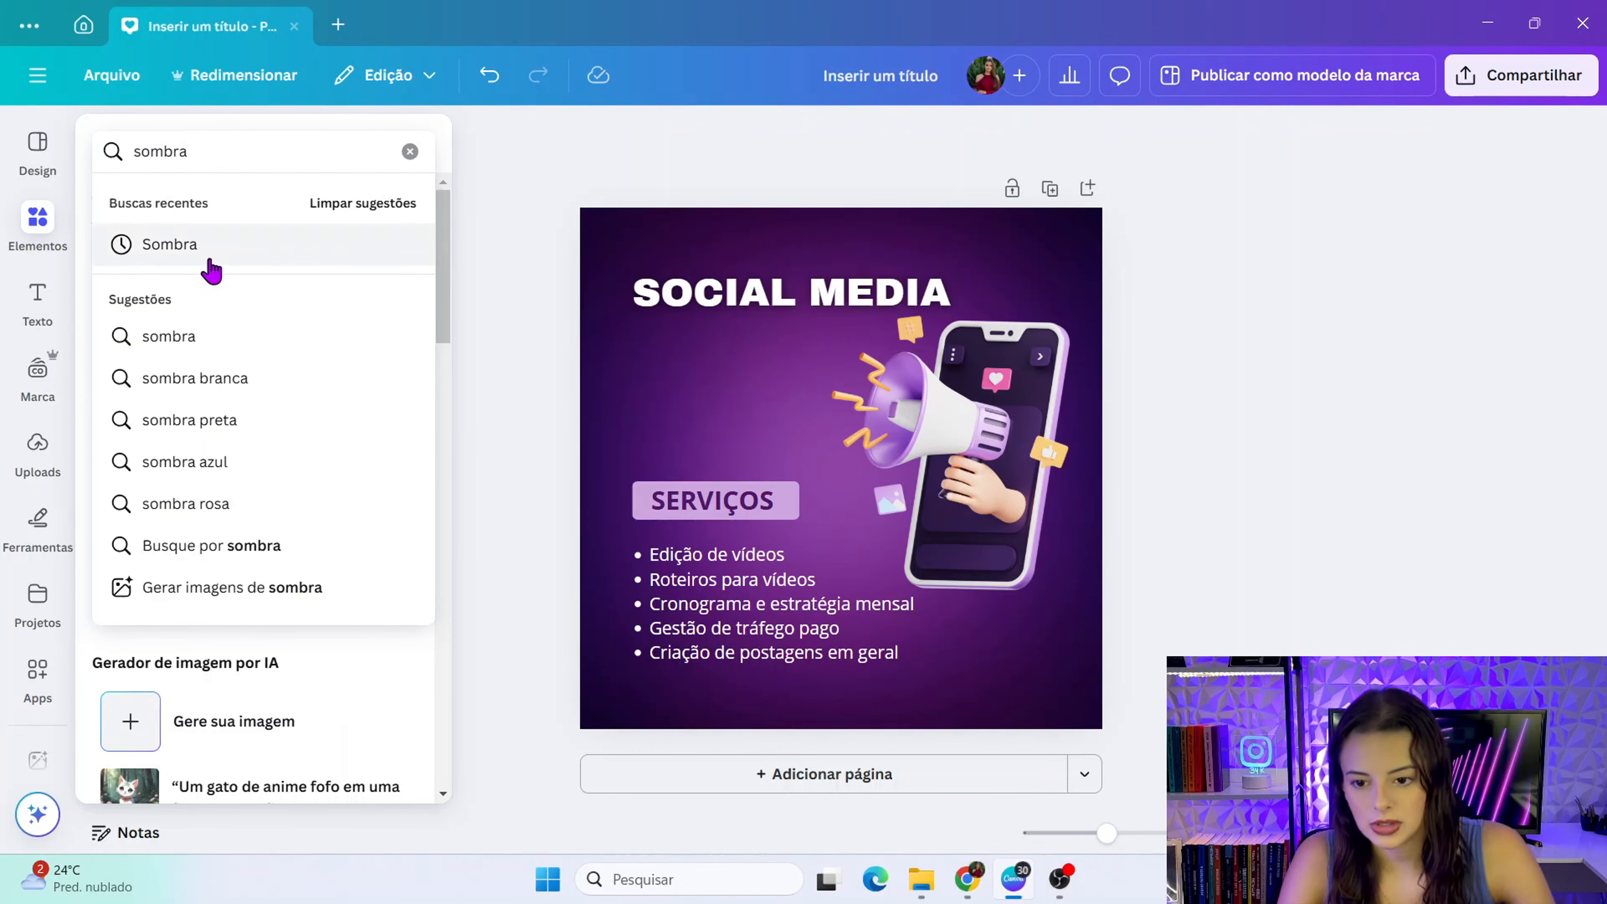
pyautogui.click(206, 259)
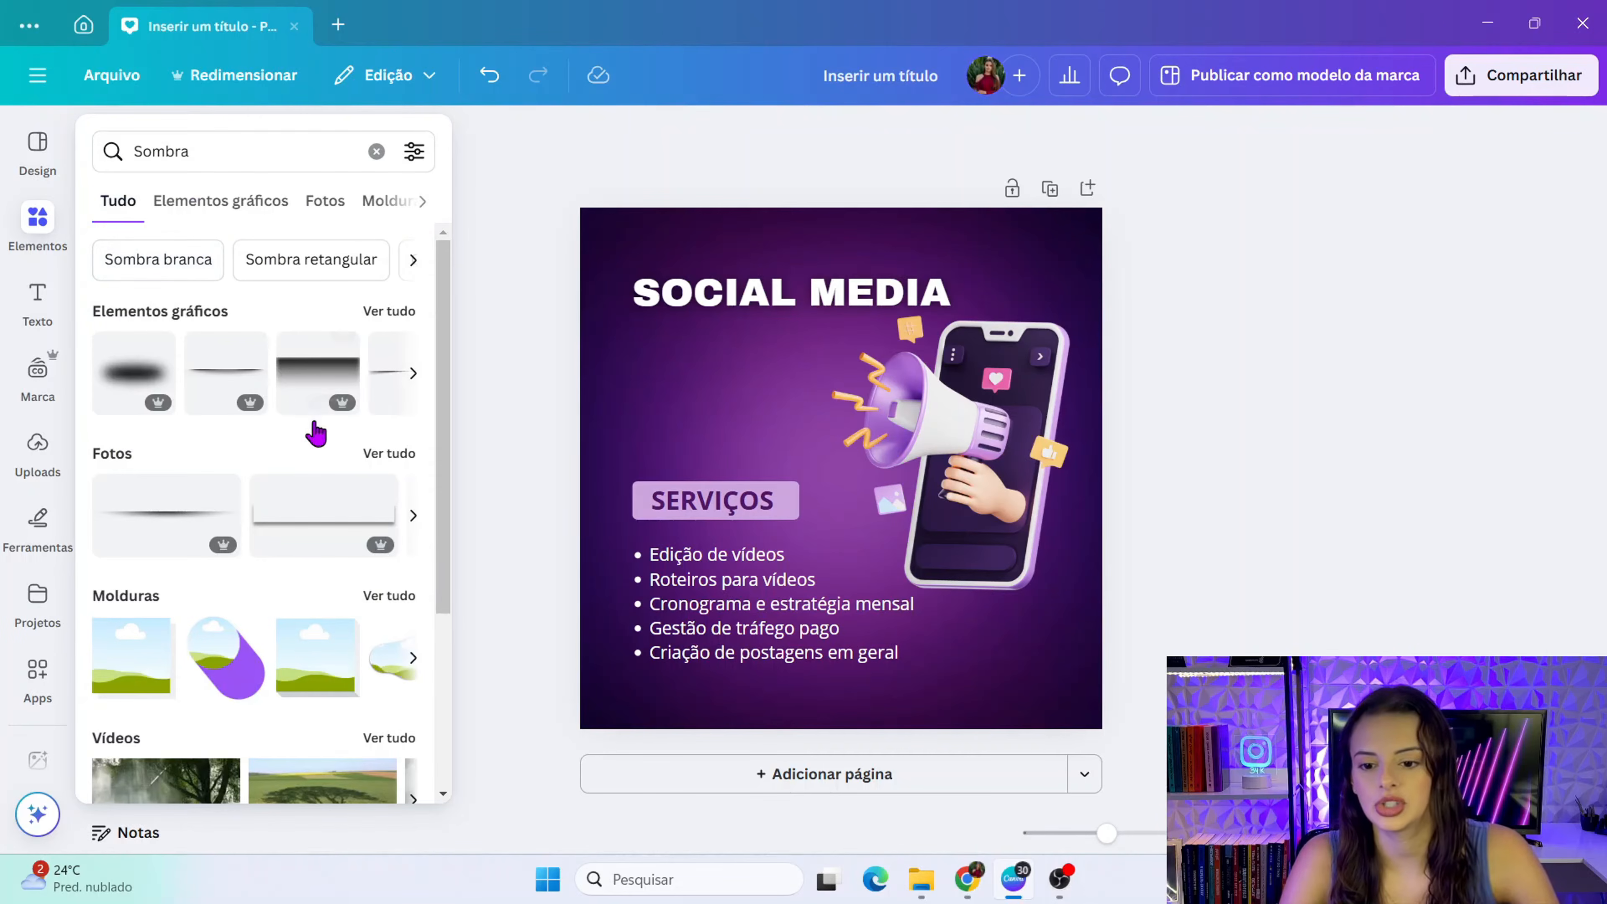
pyautogui.click(380, 314)
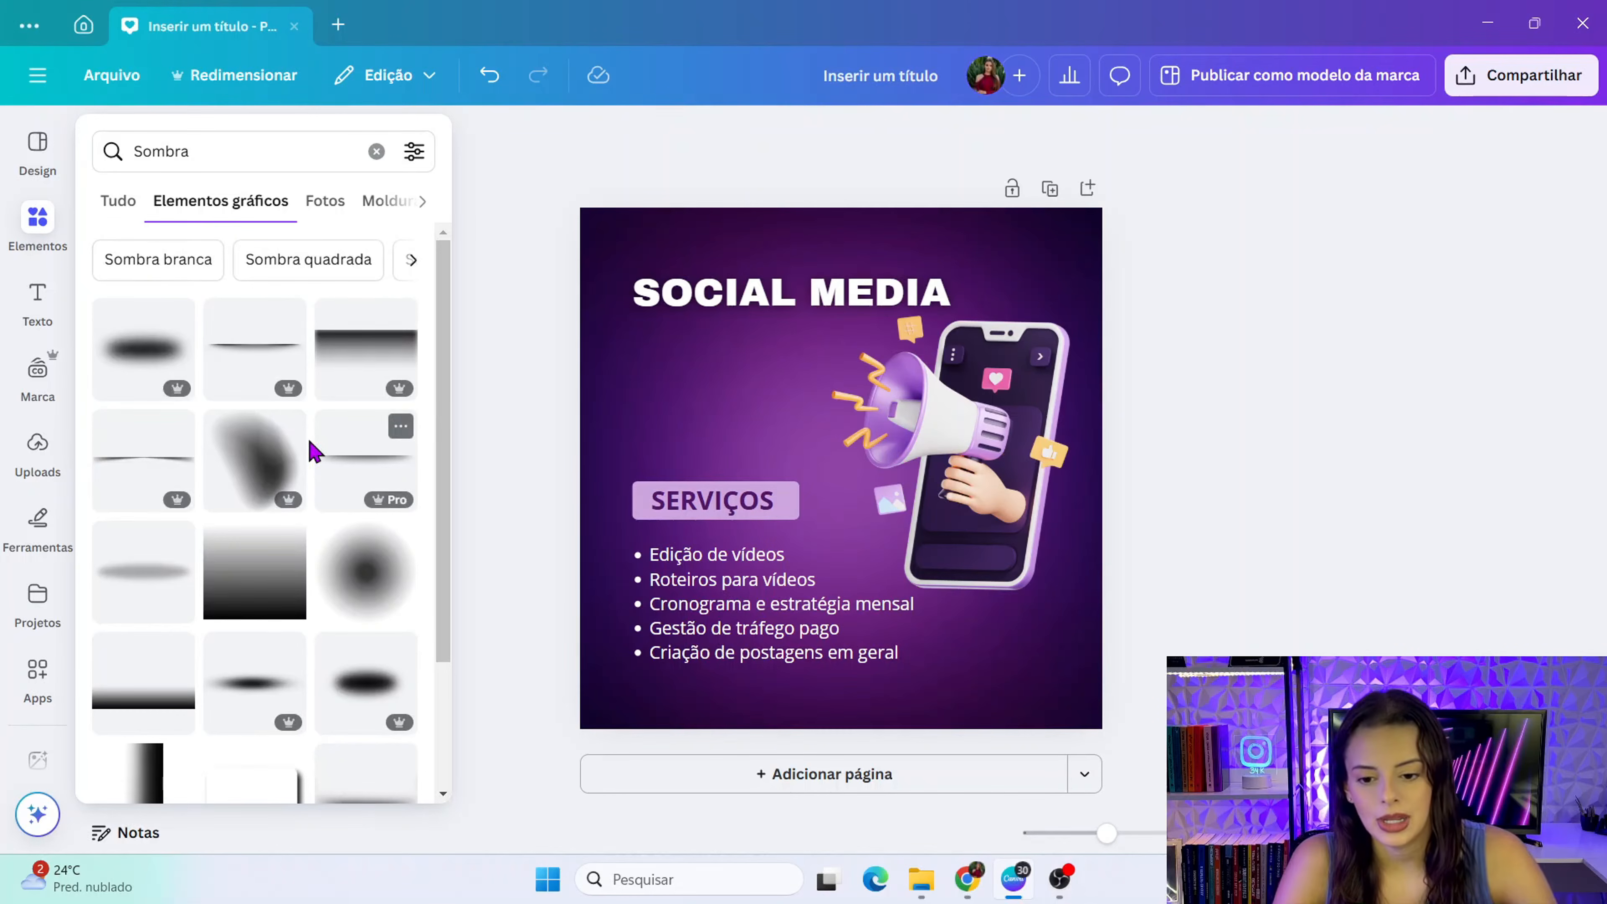
# - Insert the thin curved line shadow graphic, scale it to the SERVIÇOS label's width and place it along the label's lower edge
pyautogui.scroll(-2, 312, 412)
pyautogui.scroll(-6, 311, 380)
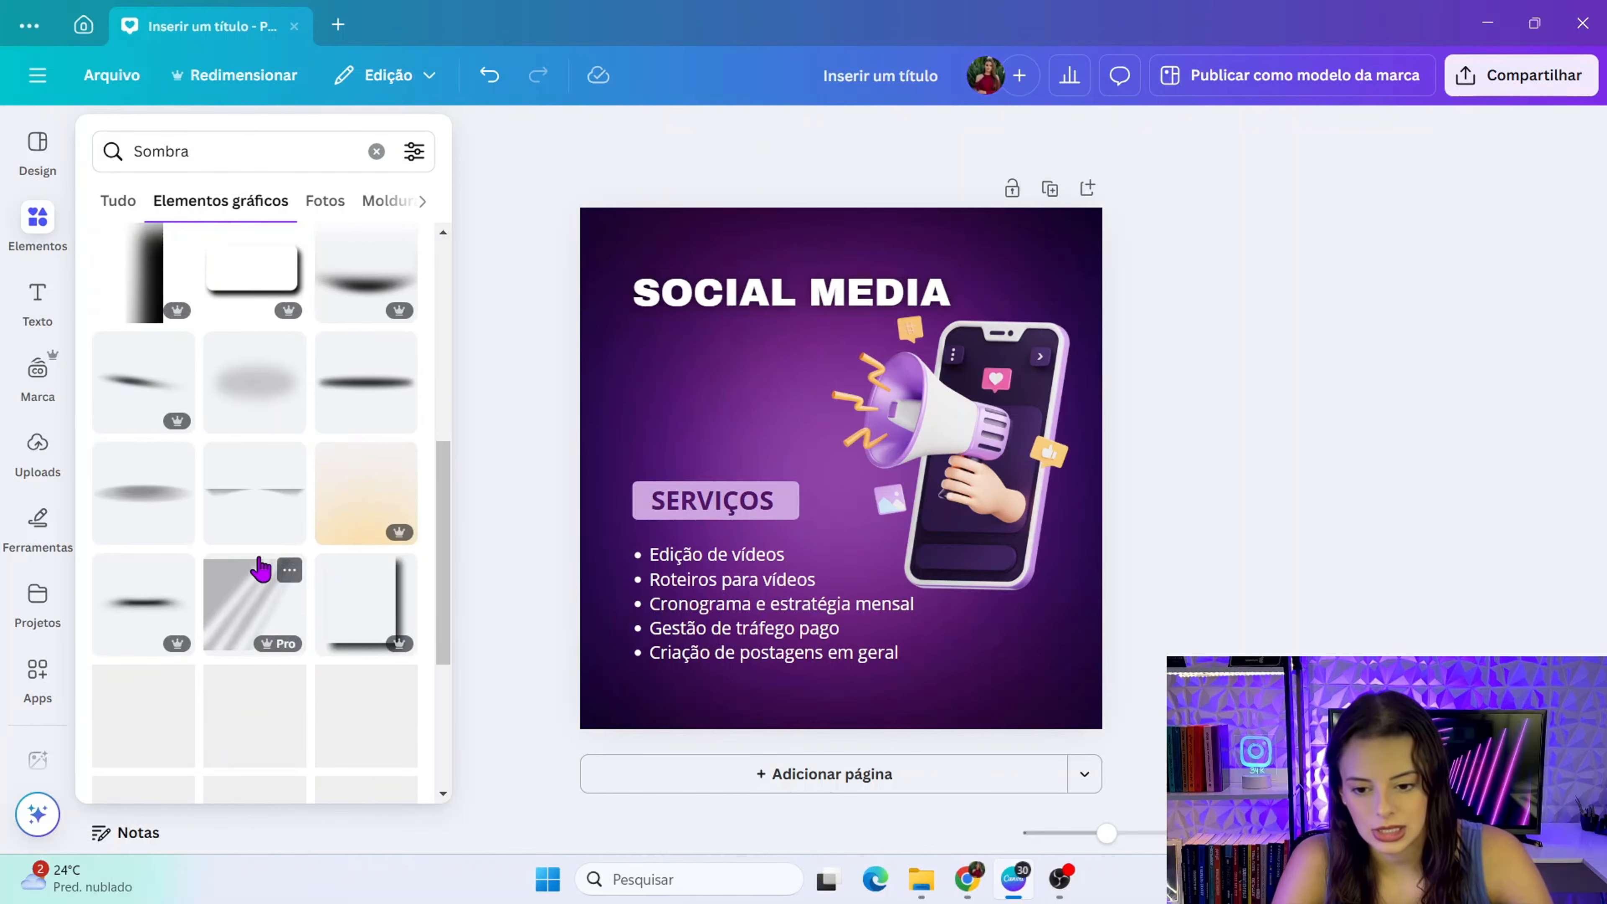
pyautogui.scroll(-6, 276, 503)
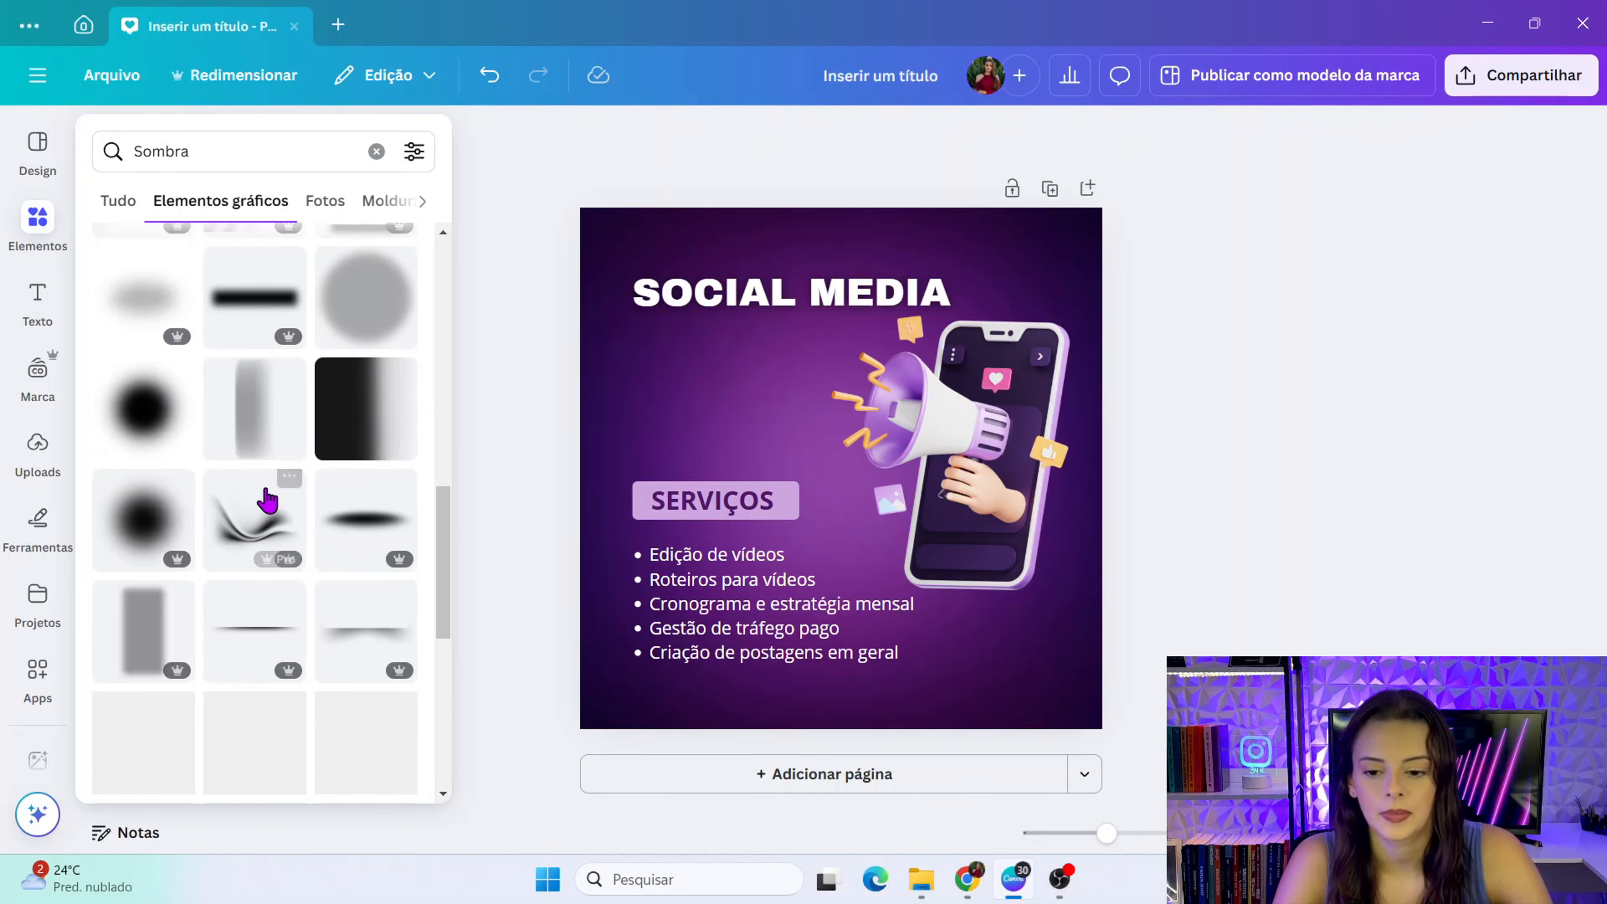
pyautogui.scroll(15, 276, 633)
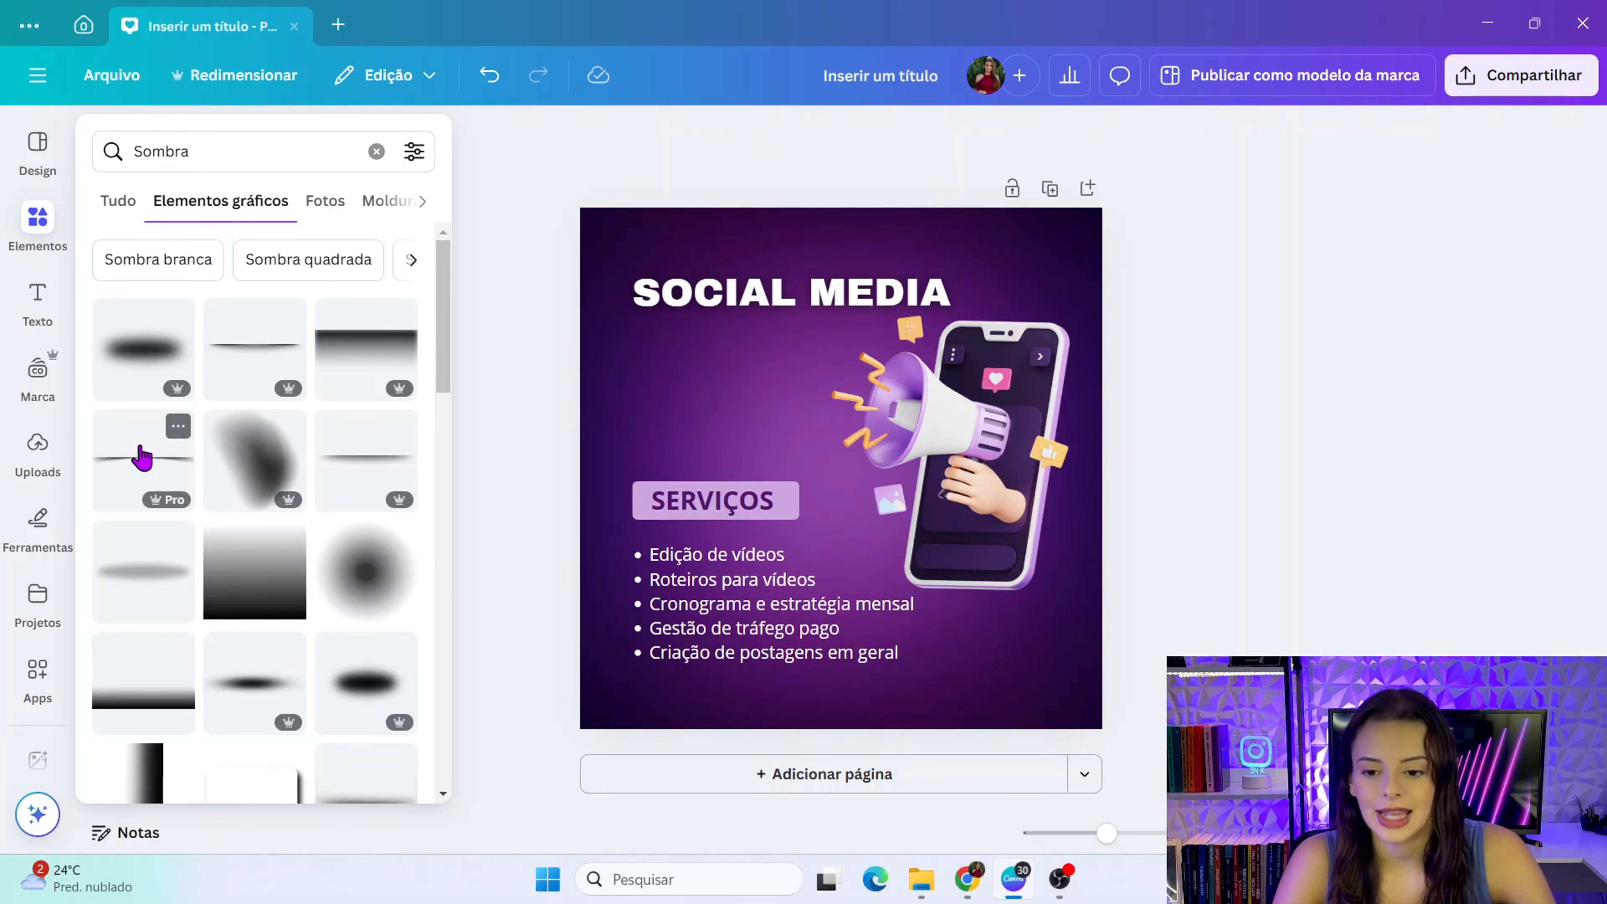
pyautogui.click(142, 457)
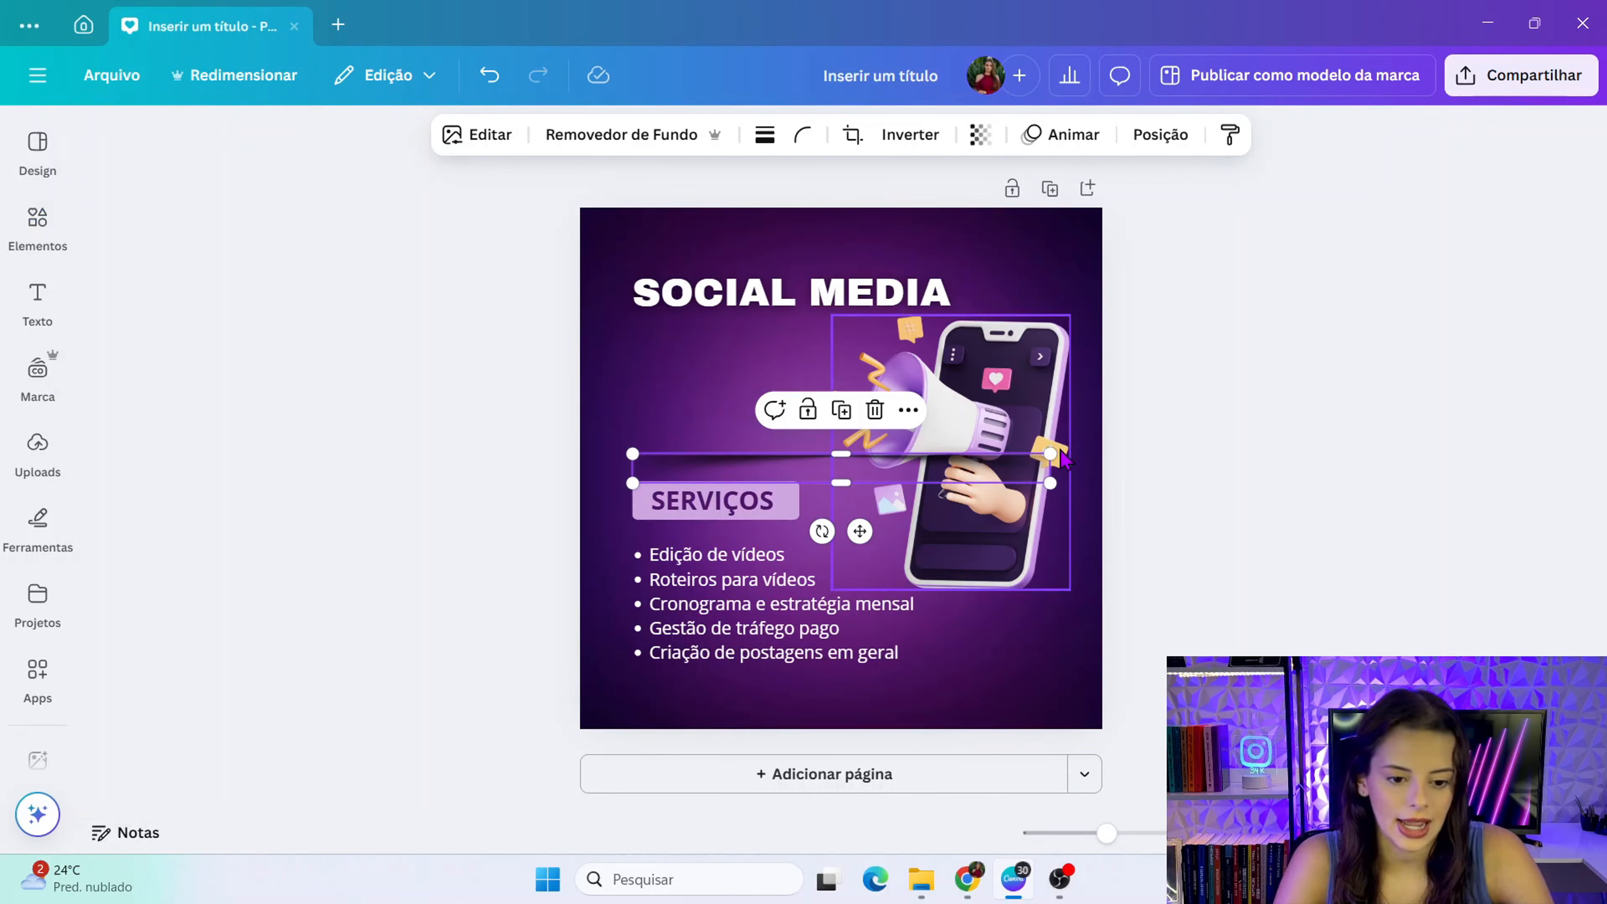
pyautogui.moveTo(1051, 453); pyautogui.dragTo(804, 470)
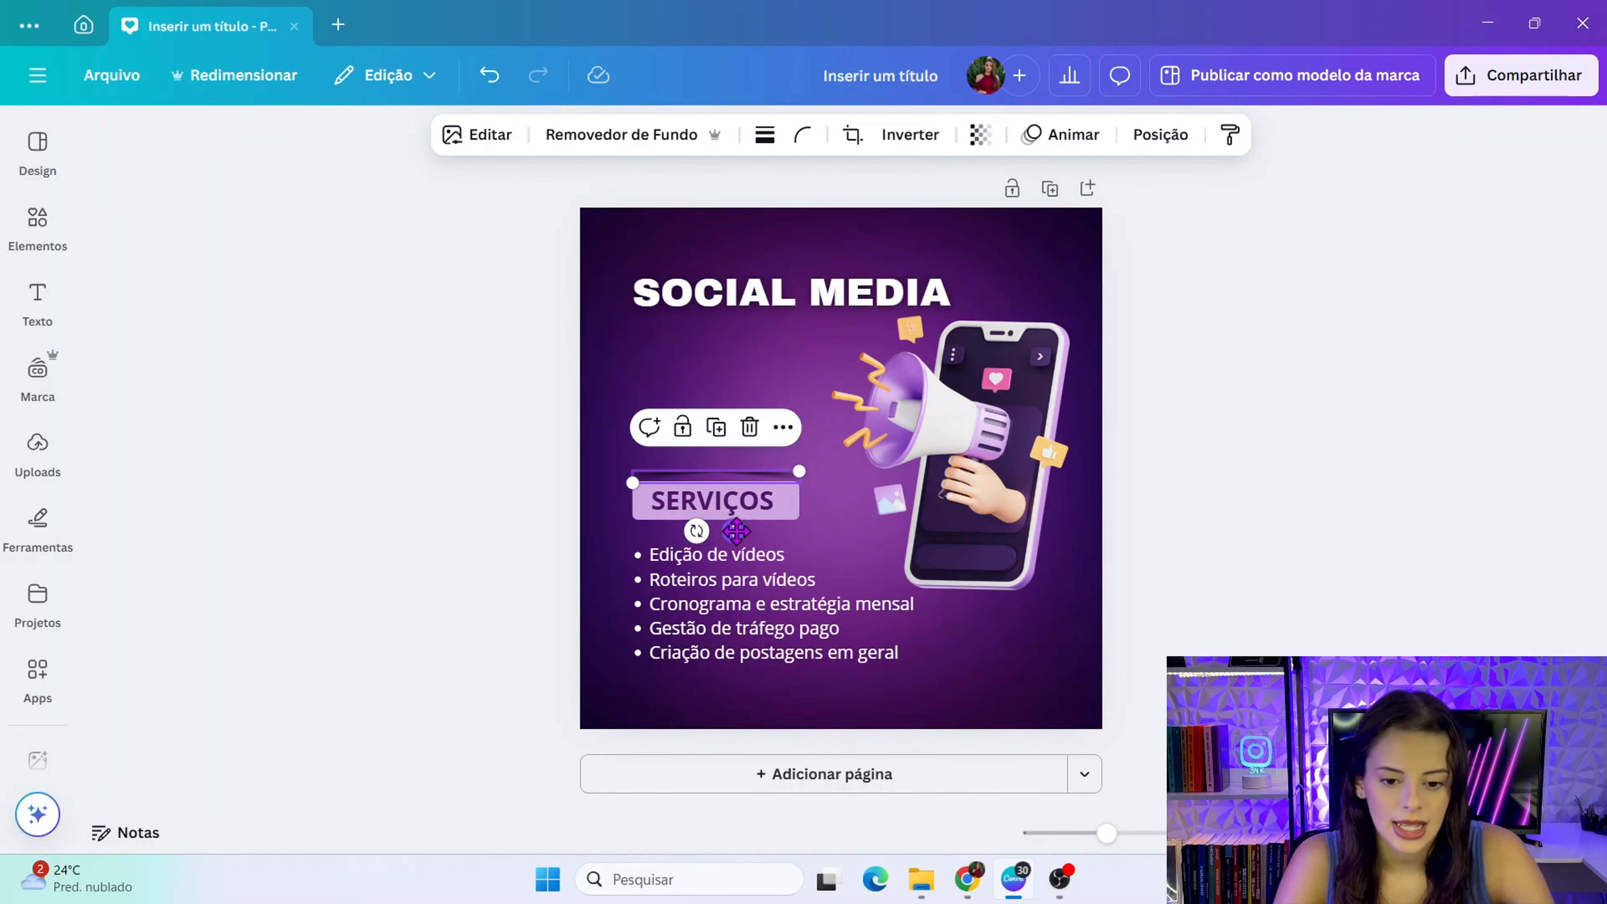
pyautogui.moveTo(736, 531); pyautogui.dragTo(737, 579)
pyautogui.click(546, 535)
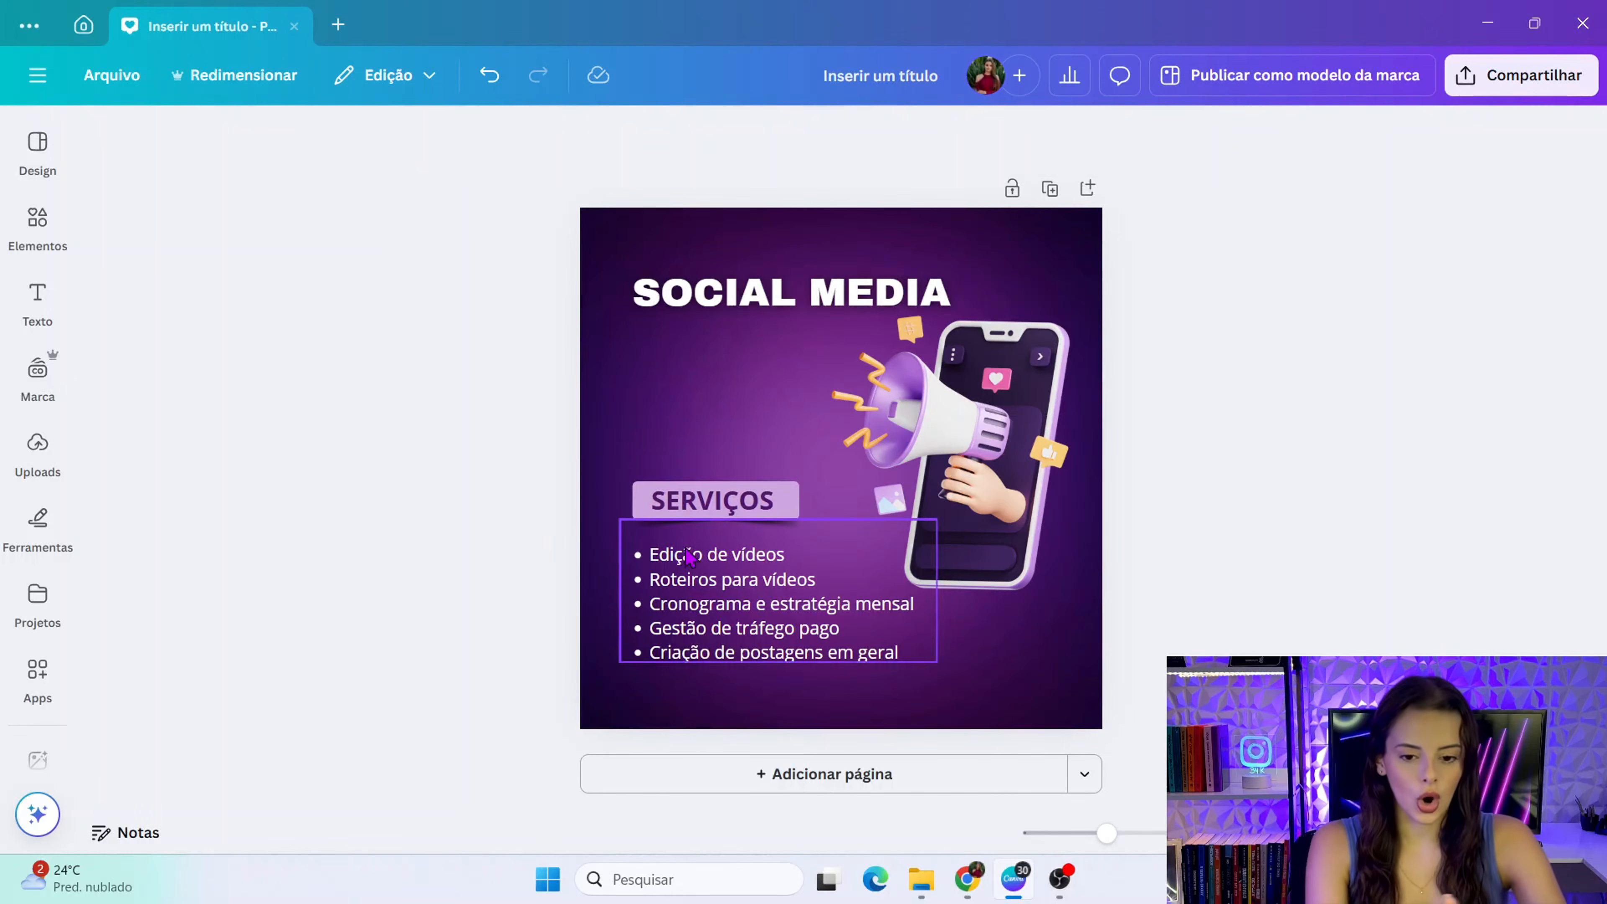
# - Reduce the bulleted services list to font size 25,4 and position it just below the SERVIÇOS label
pyautogui.click(733, 531)
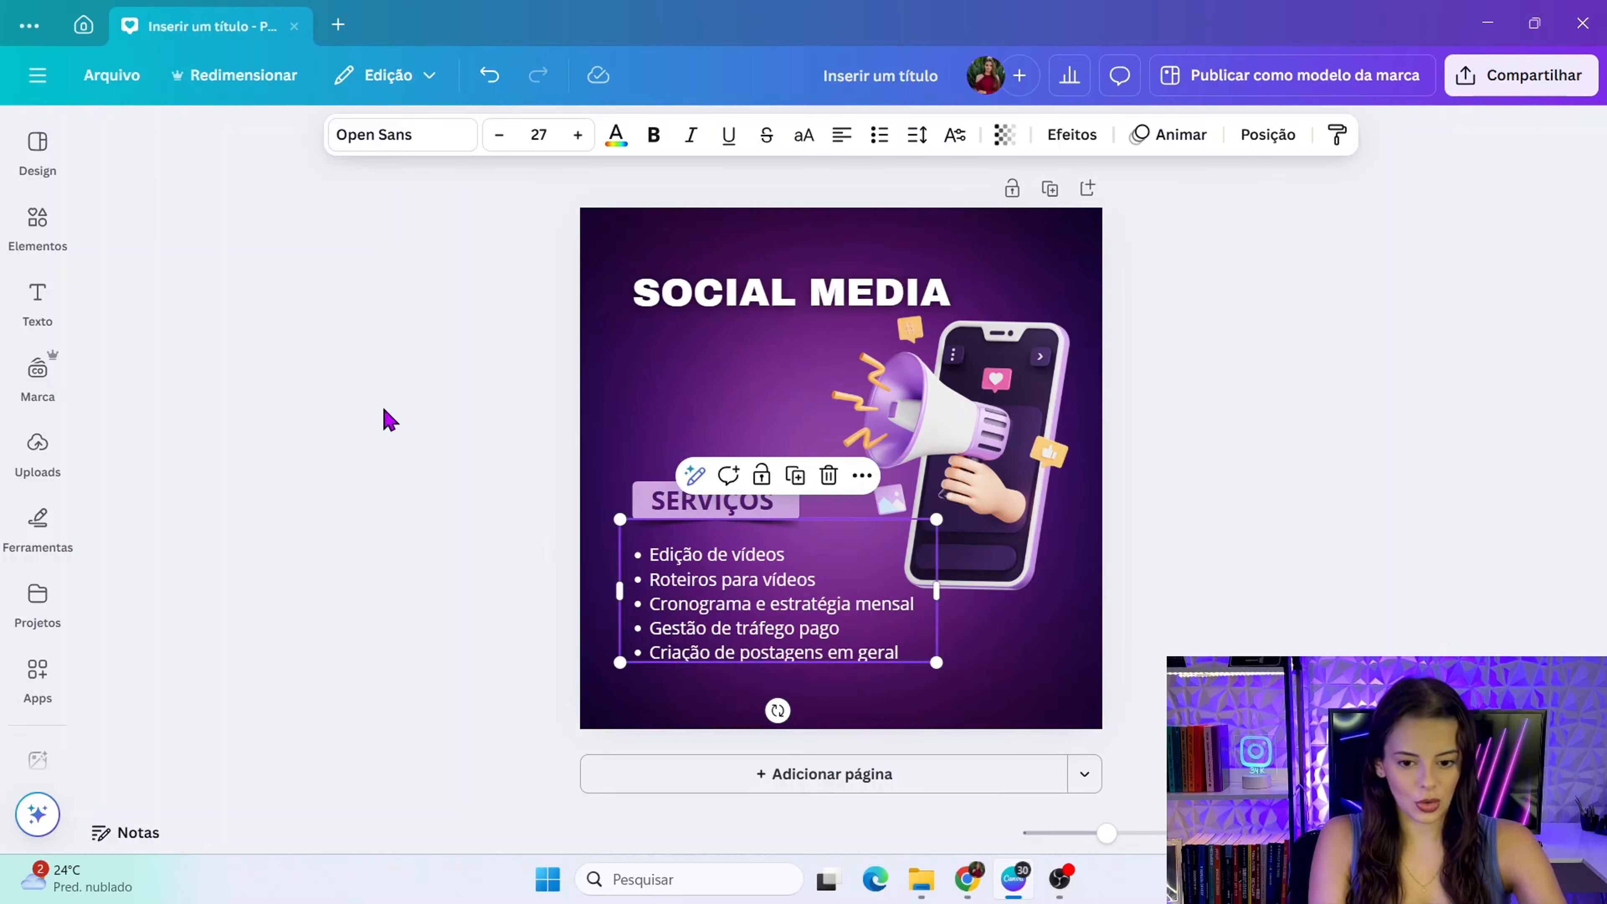
pyautogui.click(548, 617)
pyautogui.moveTo(656, 595)
pyautogui.mouseDown()
pyautogui.moveTo(669, 620)
pyautogui.moveTo(661, 610)
pyautogui.mouseUp()
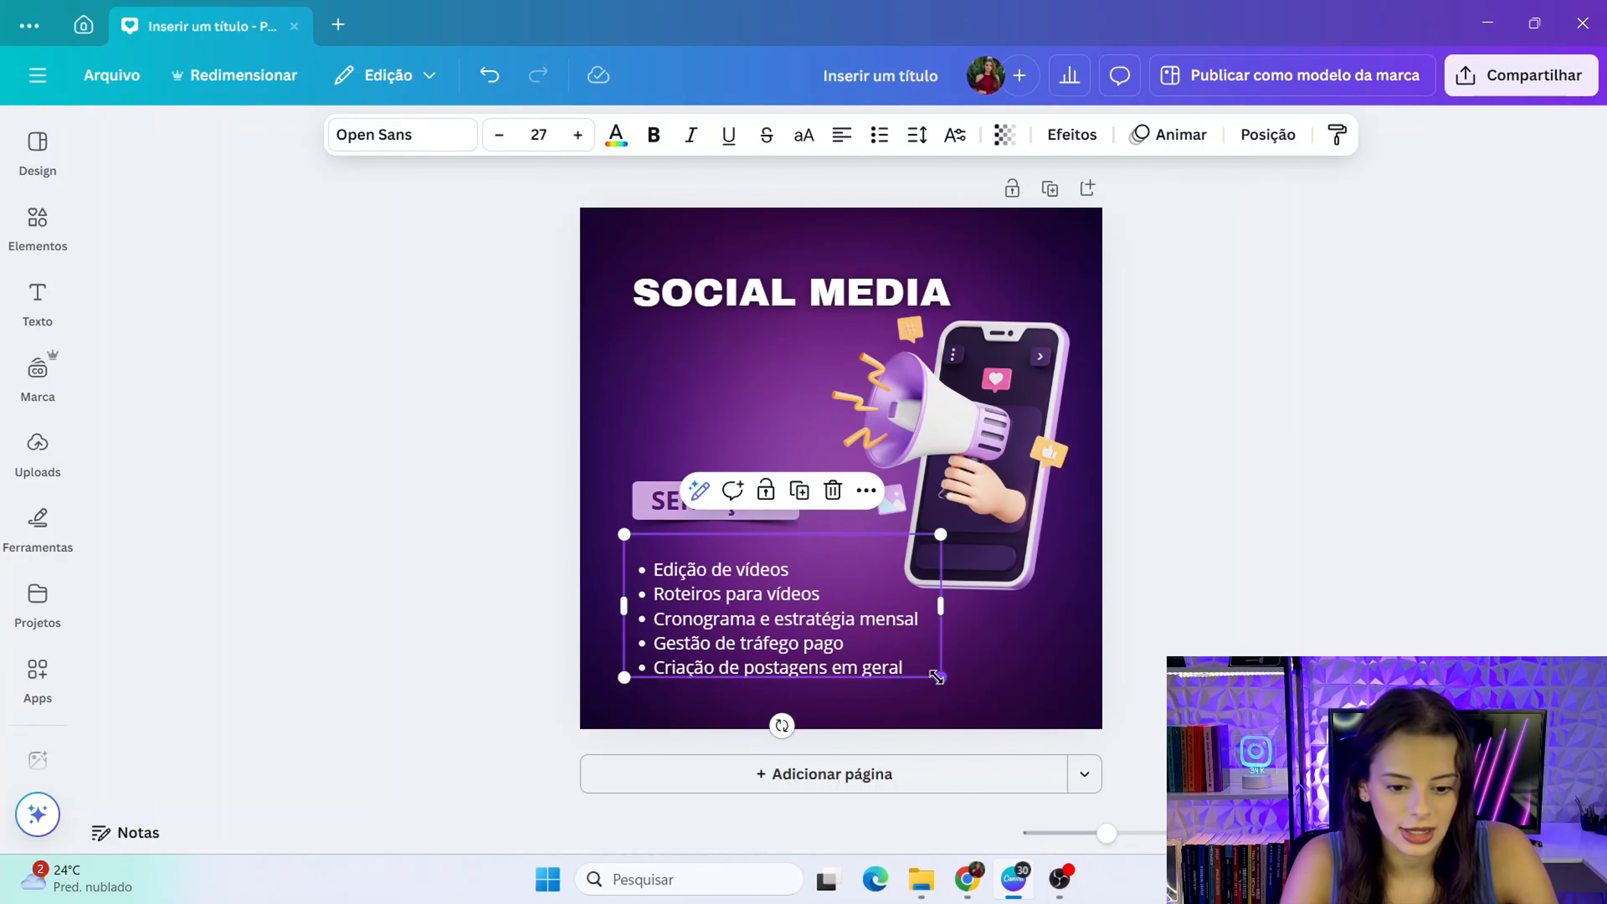
pyautogui.moveTo(937, 676); pyautogui.dragTo(919, 668)
pyautogui.click(699, 652)
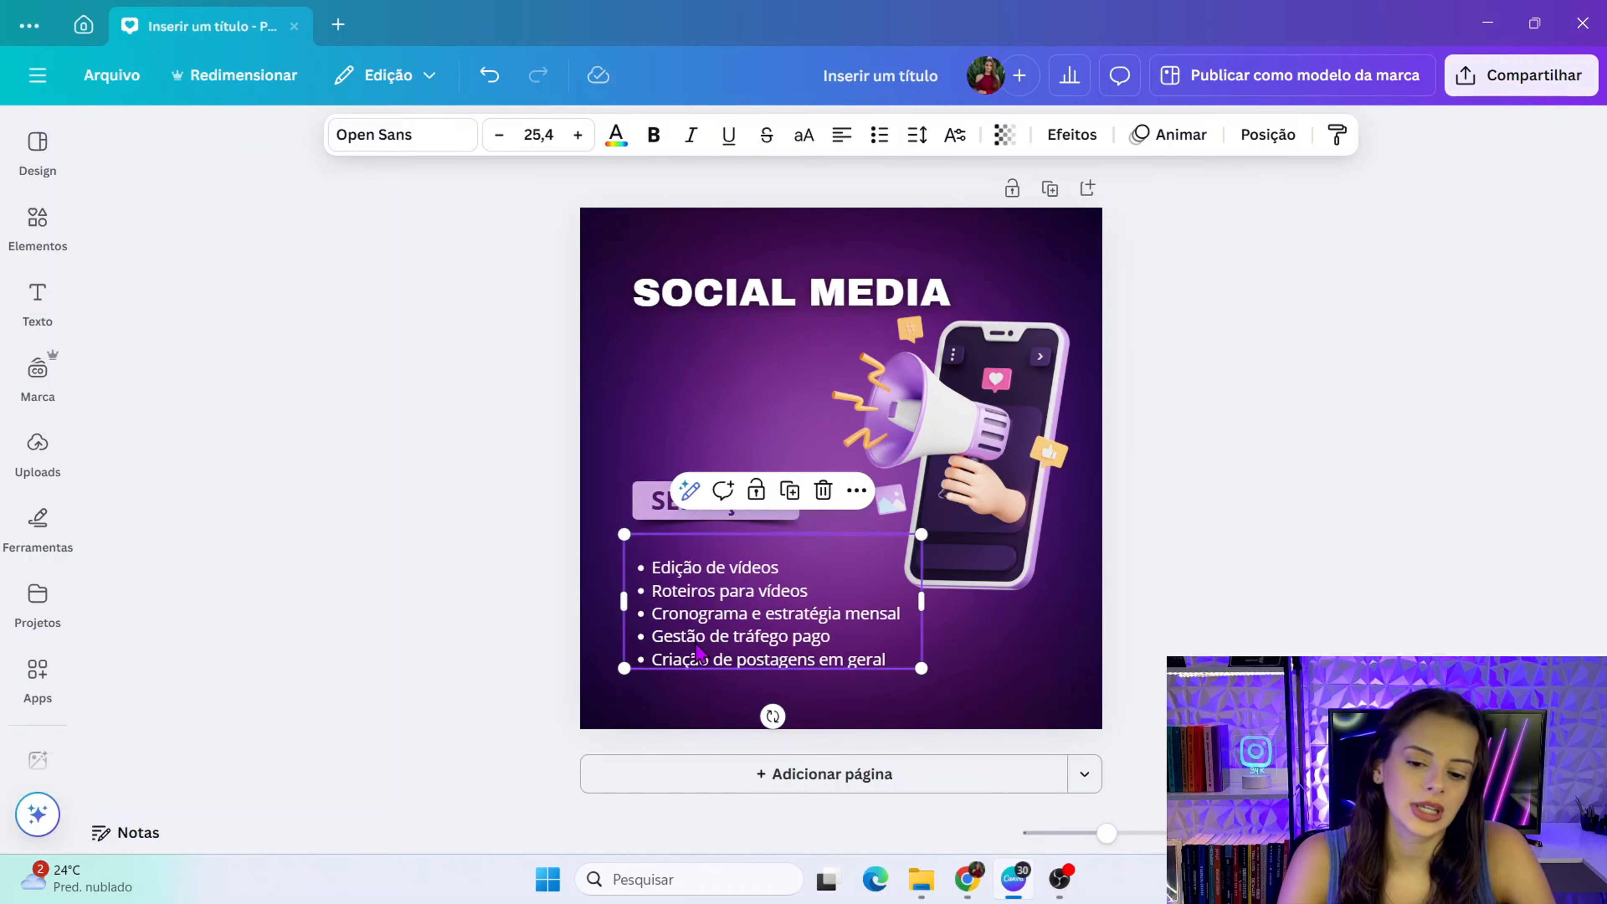
pyautogui.moveTo(700, 652); pyautogui.dragTo(697, 618)
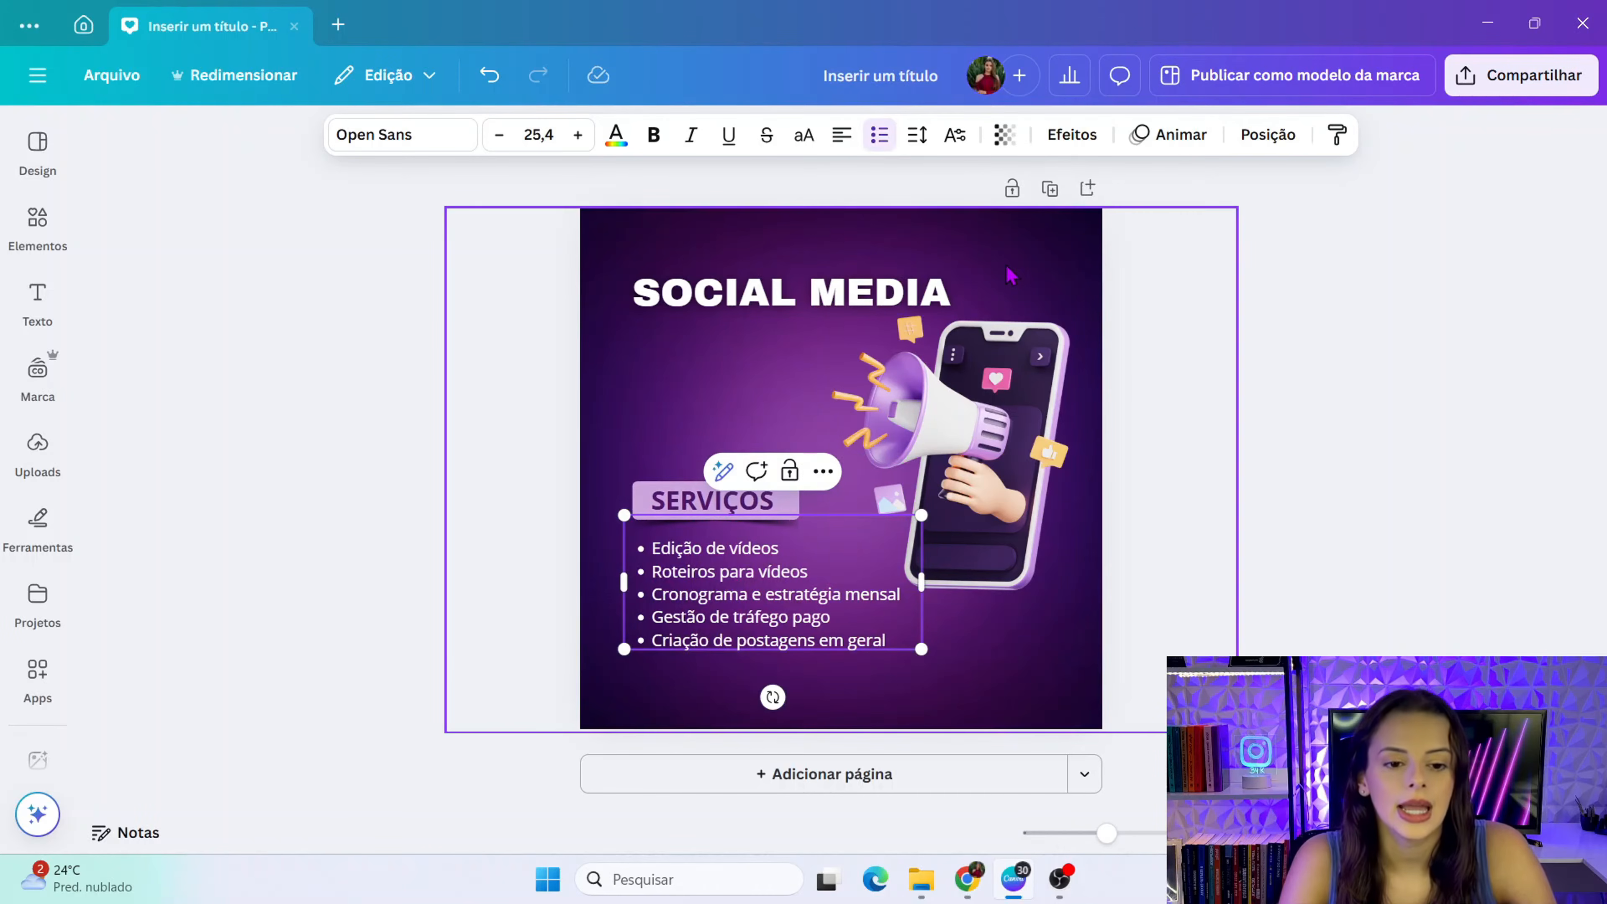
# - Apply the Flutuante text effect to the bulleted services list with an intensity of 100
pyautogui.click(1072, 134)
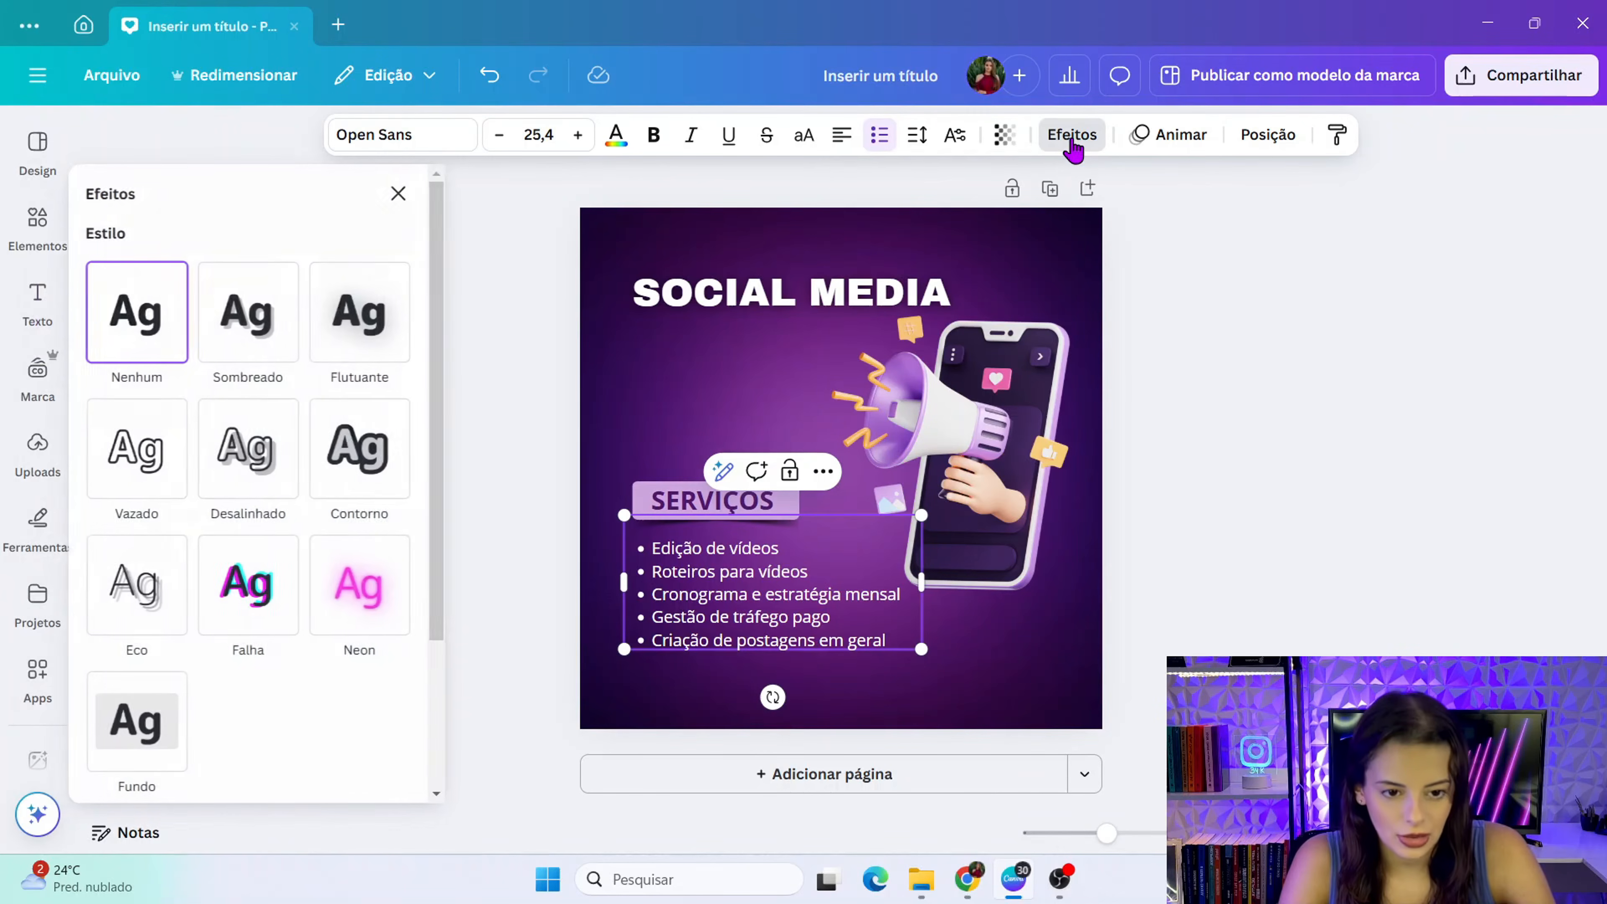
pyautogui.click(346, 338)
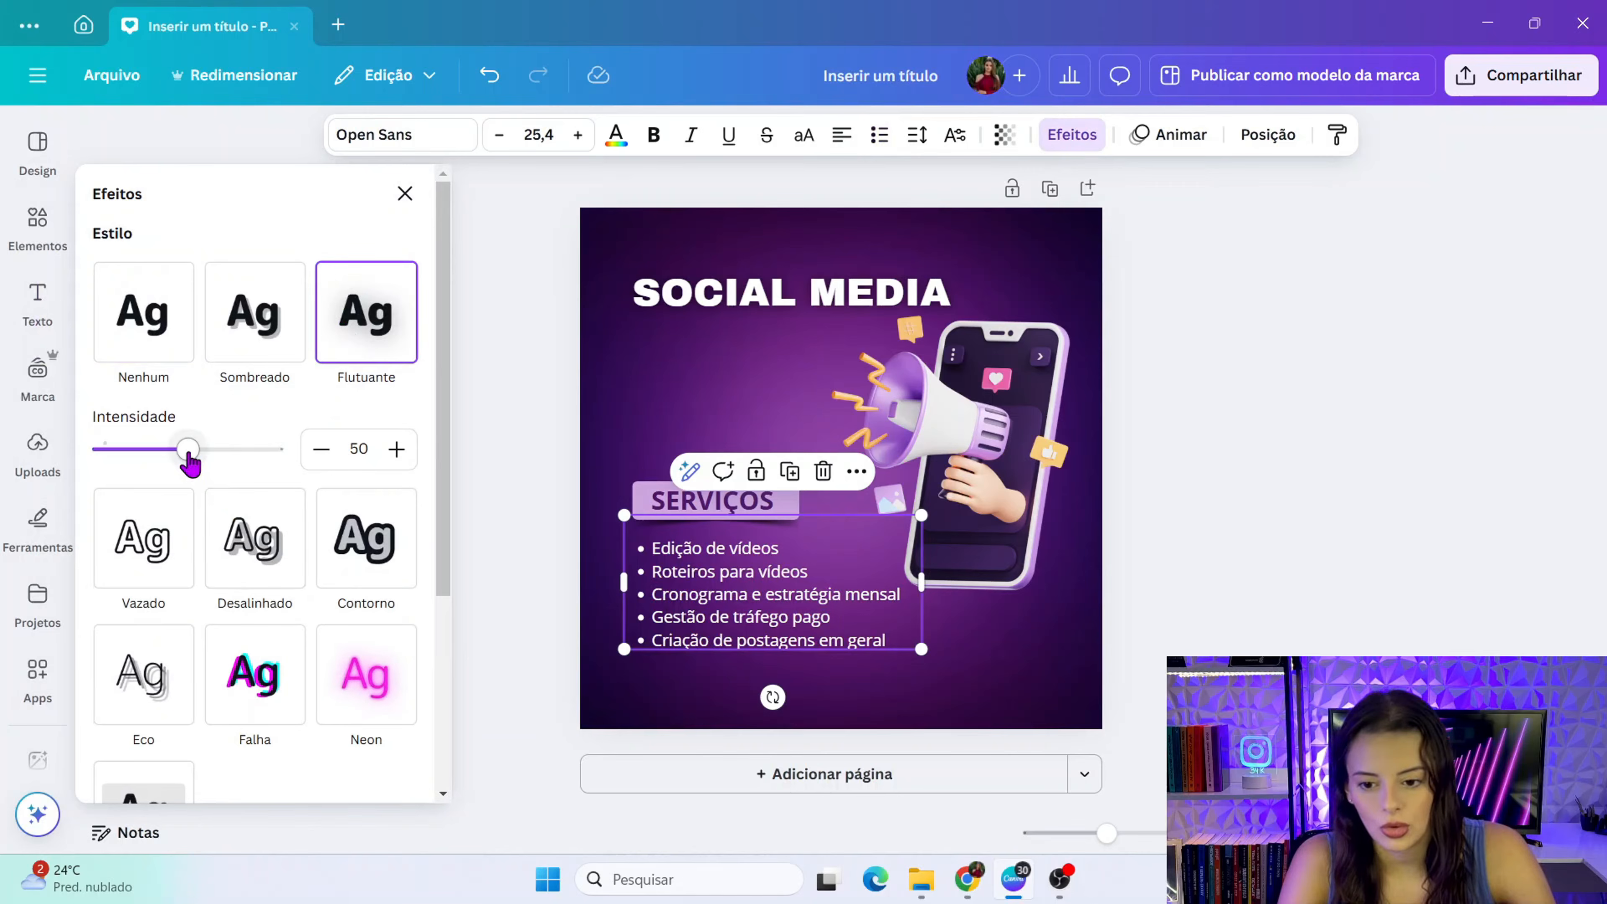
pyautogui.moveTo(185, 451); pyautogui.dragTo(356, 464)
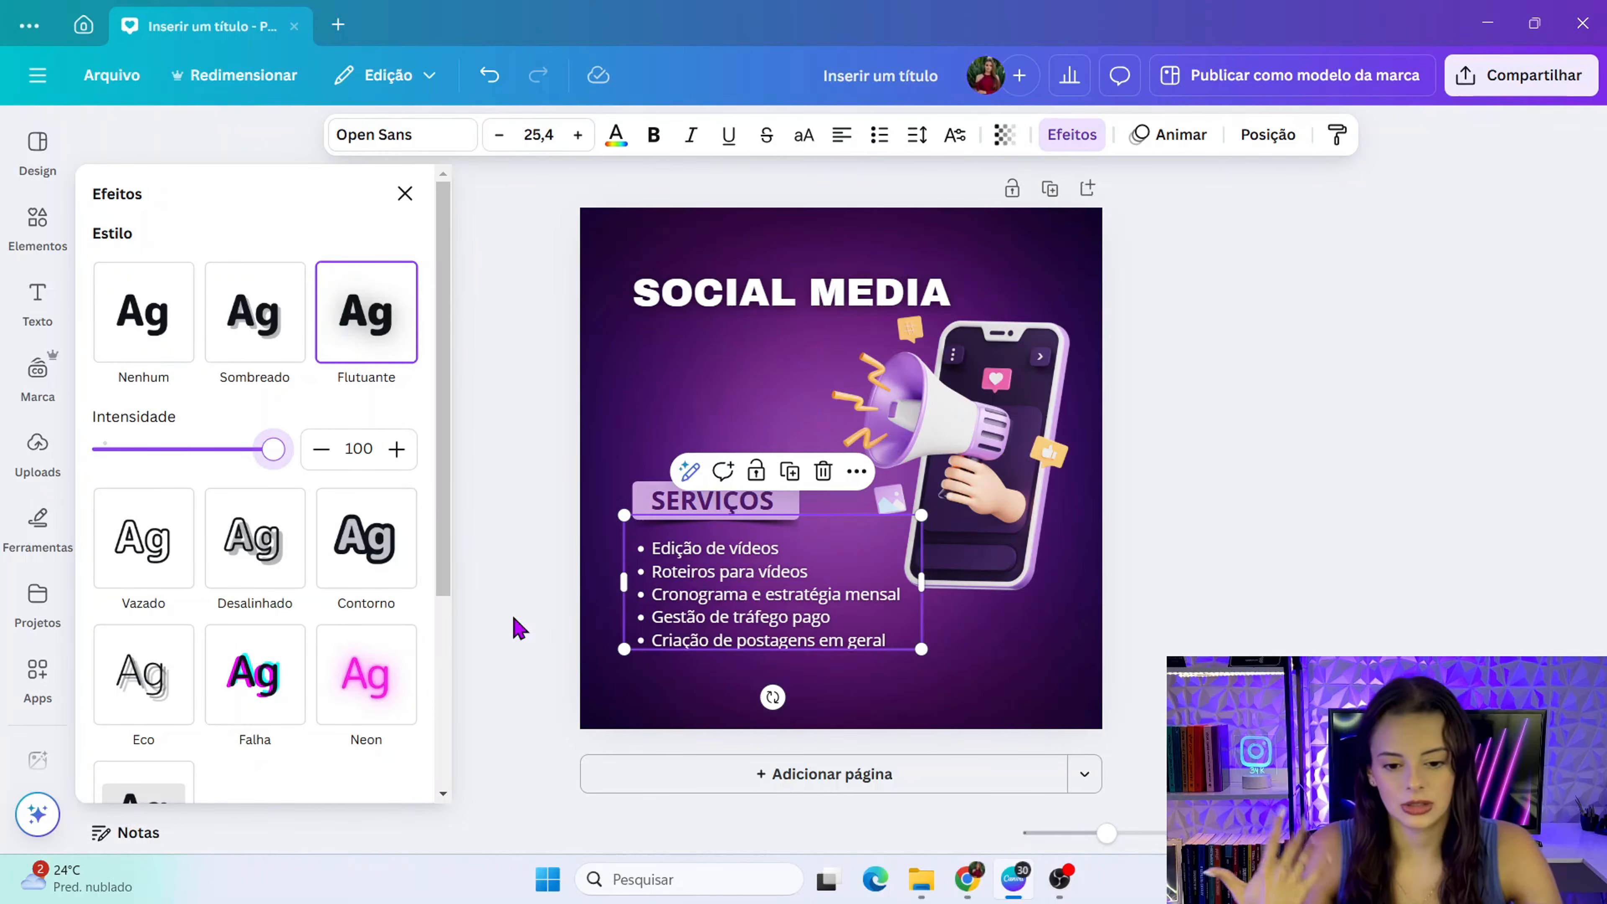
pyautogui.press('Escape')
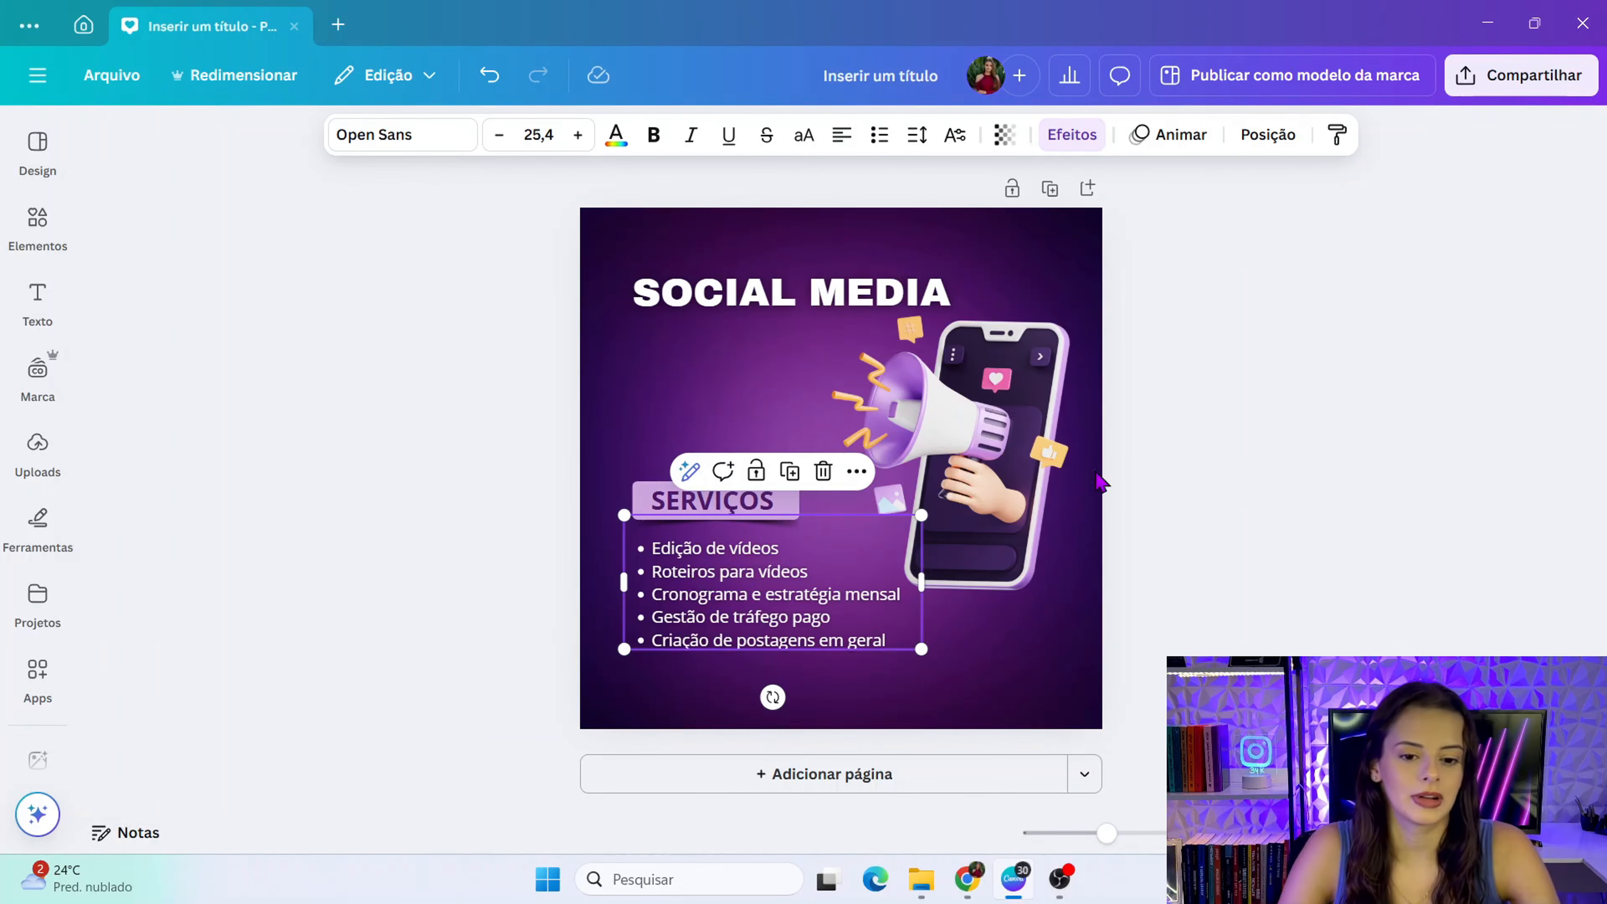
pyautogui.click(433, 558)
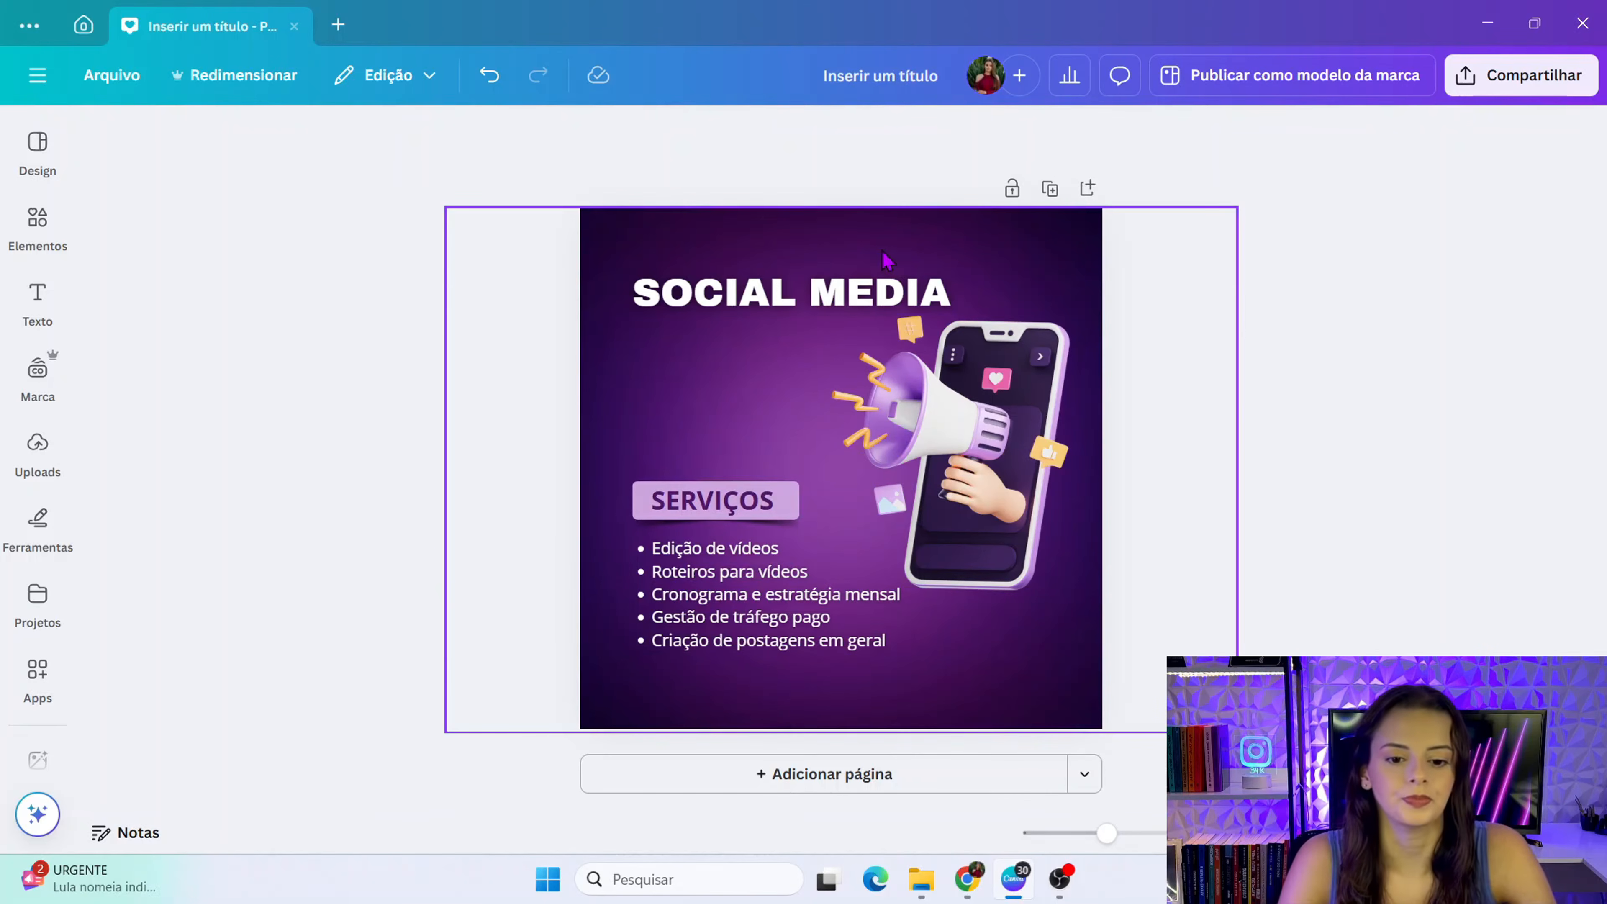
# - Enlarge the SOCIAL MEDIA title so it spans most of the page width, and place it slightly higher
pyautogui.click(923, 293)
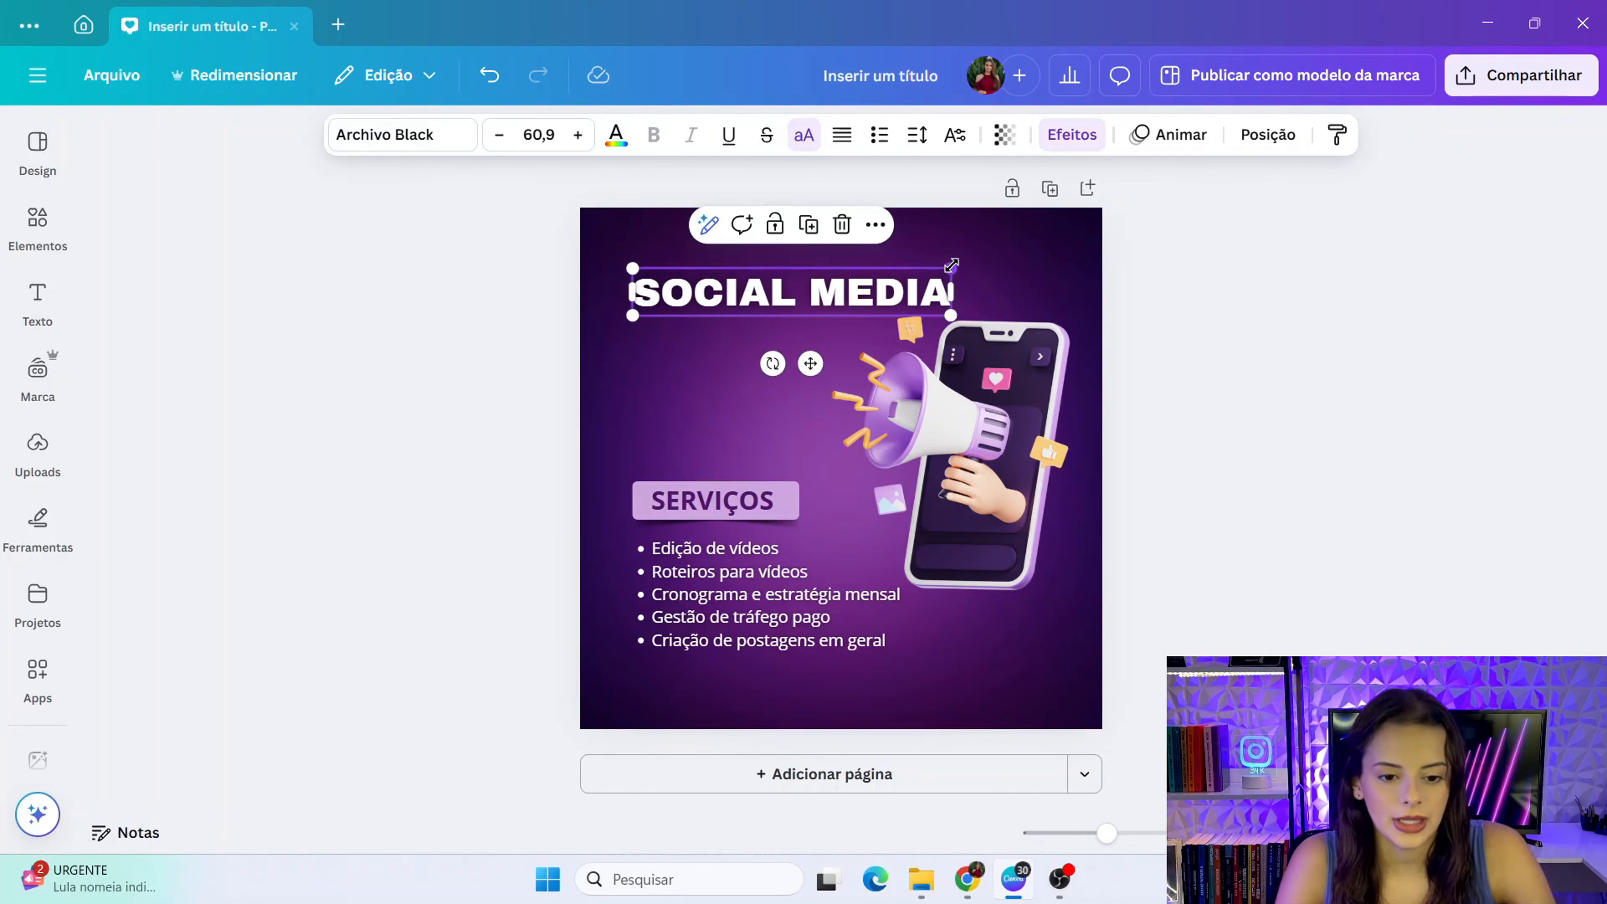
pyautogui.moveTo(952, 265)
pyautogui.mouseDown()
pyautogui.moveTo(1035, 252)
pyautogui.moveTo(978, 275)
pyautogui.moveTo(977, 254)
pyautogui.mouseUp()
pyautogui.click(1279, 514)
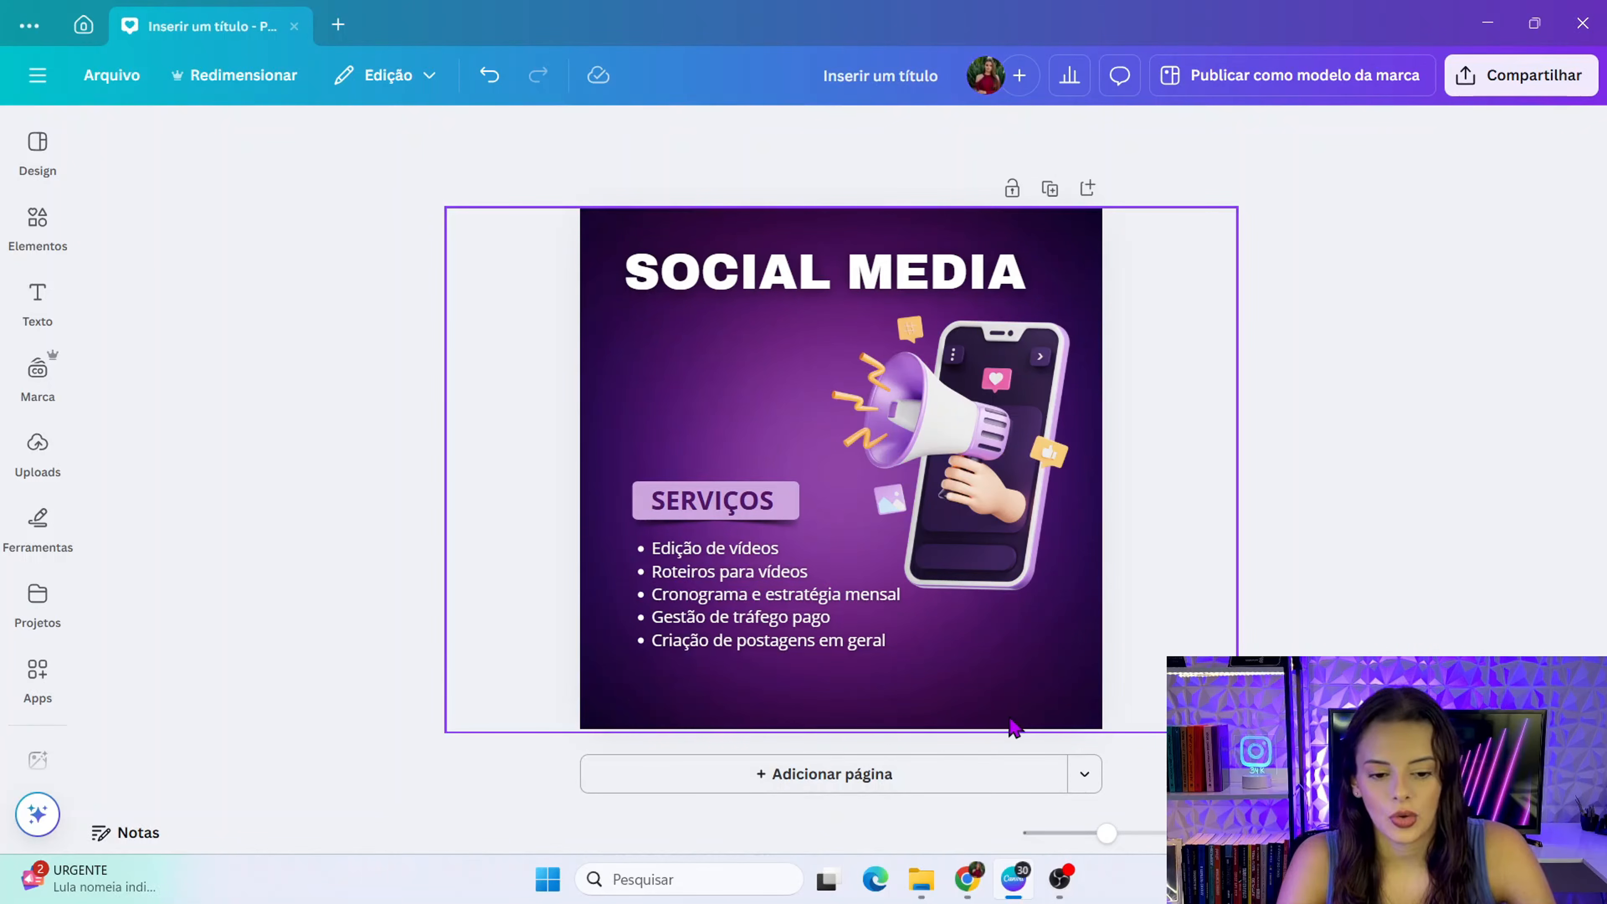
pyautogui.click(709, 501)
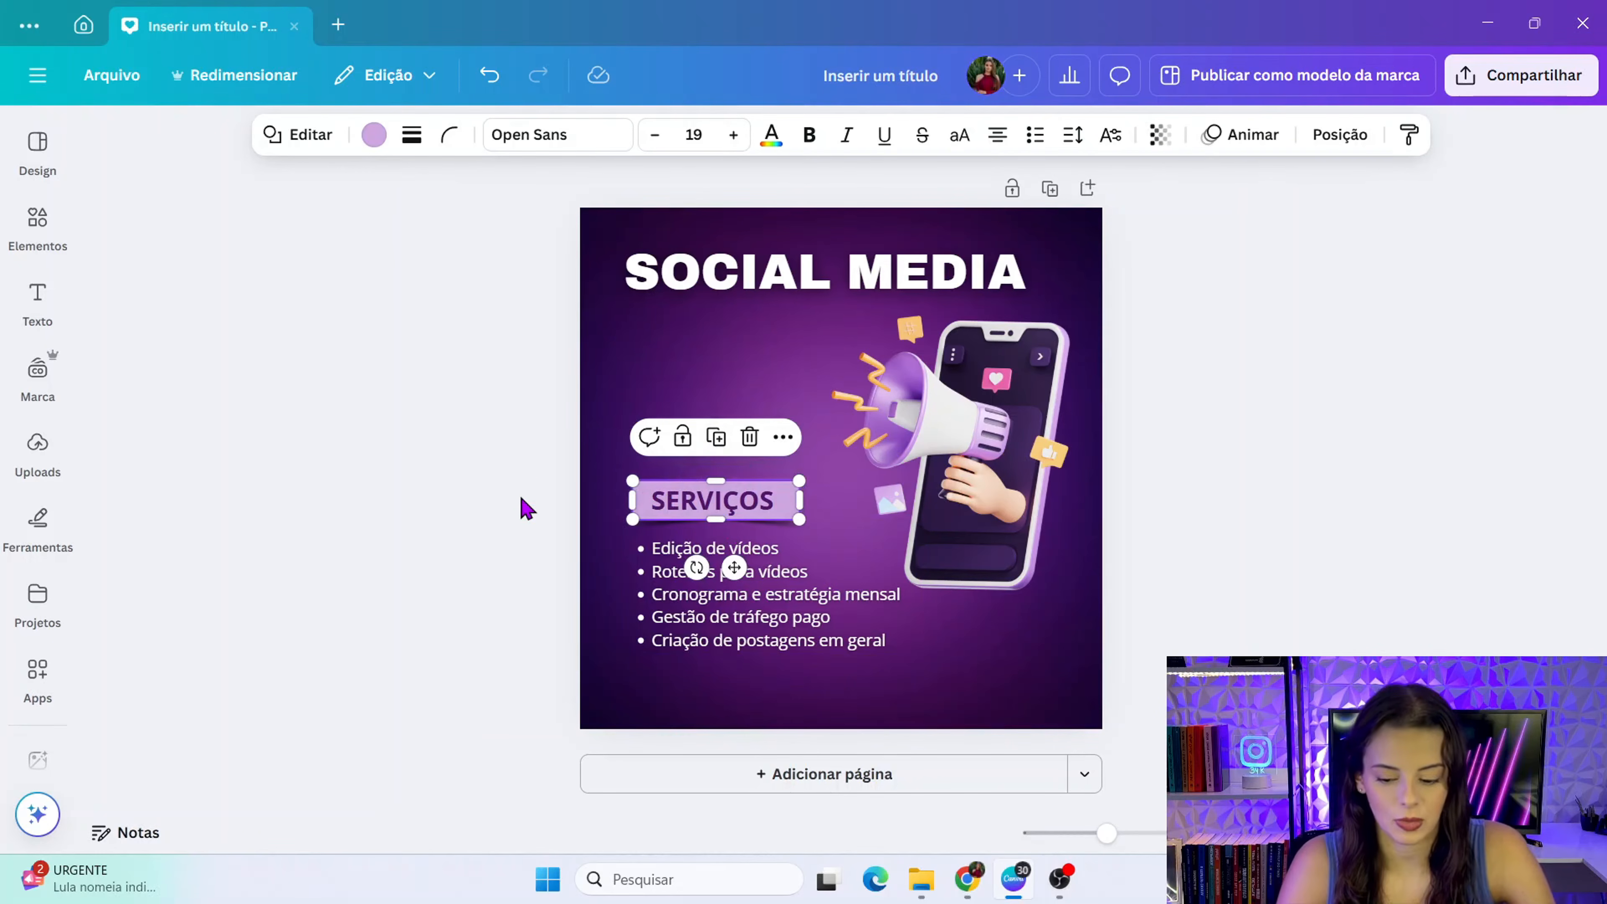
pyautogui.keyDown('shift'); pyautogui.click(682, 540); pyautogui.keyUp('shift')
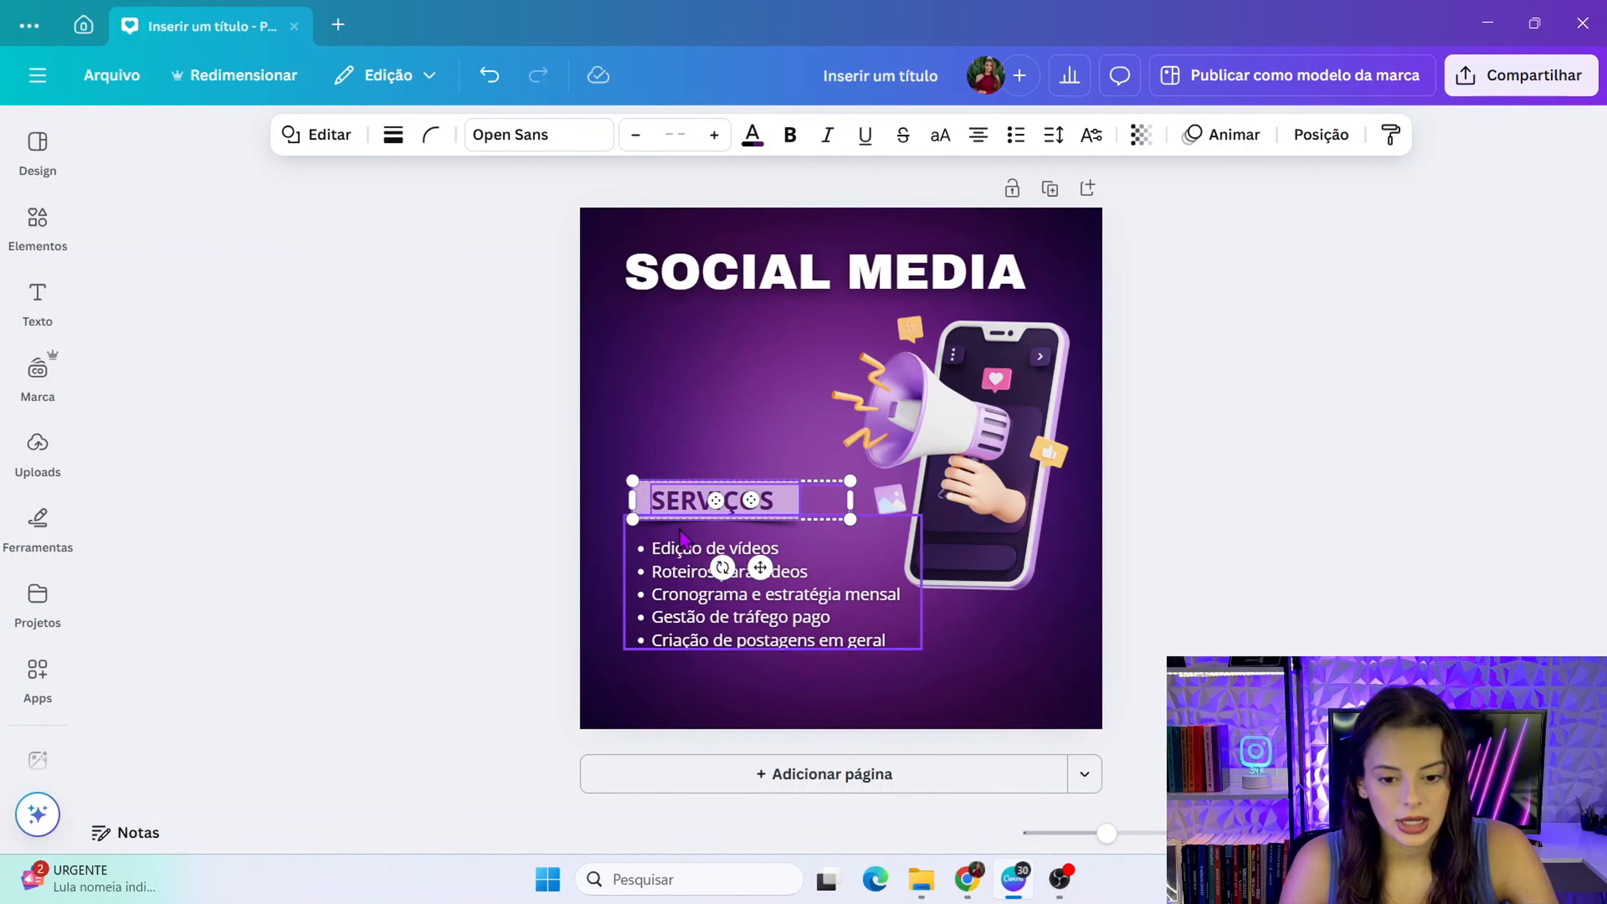
pyautogui.click(574, 578)
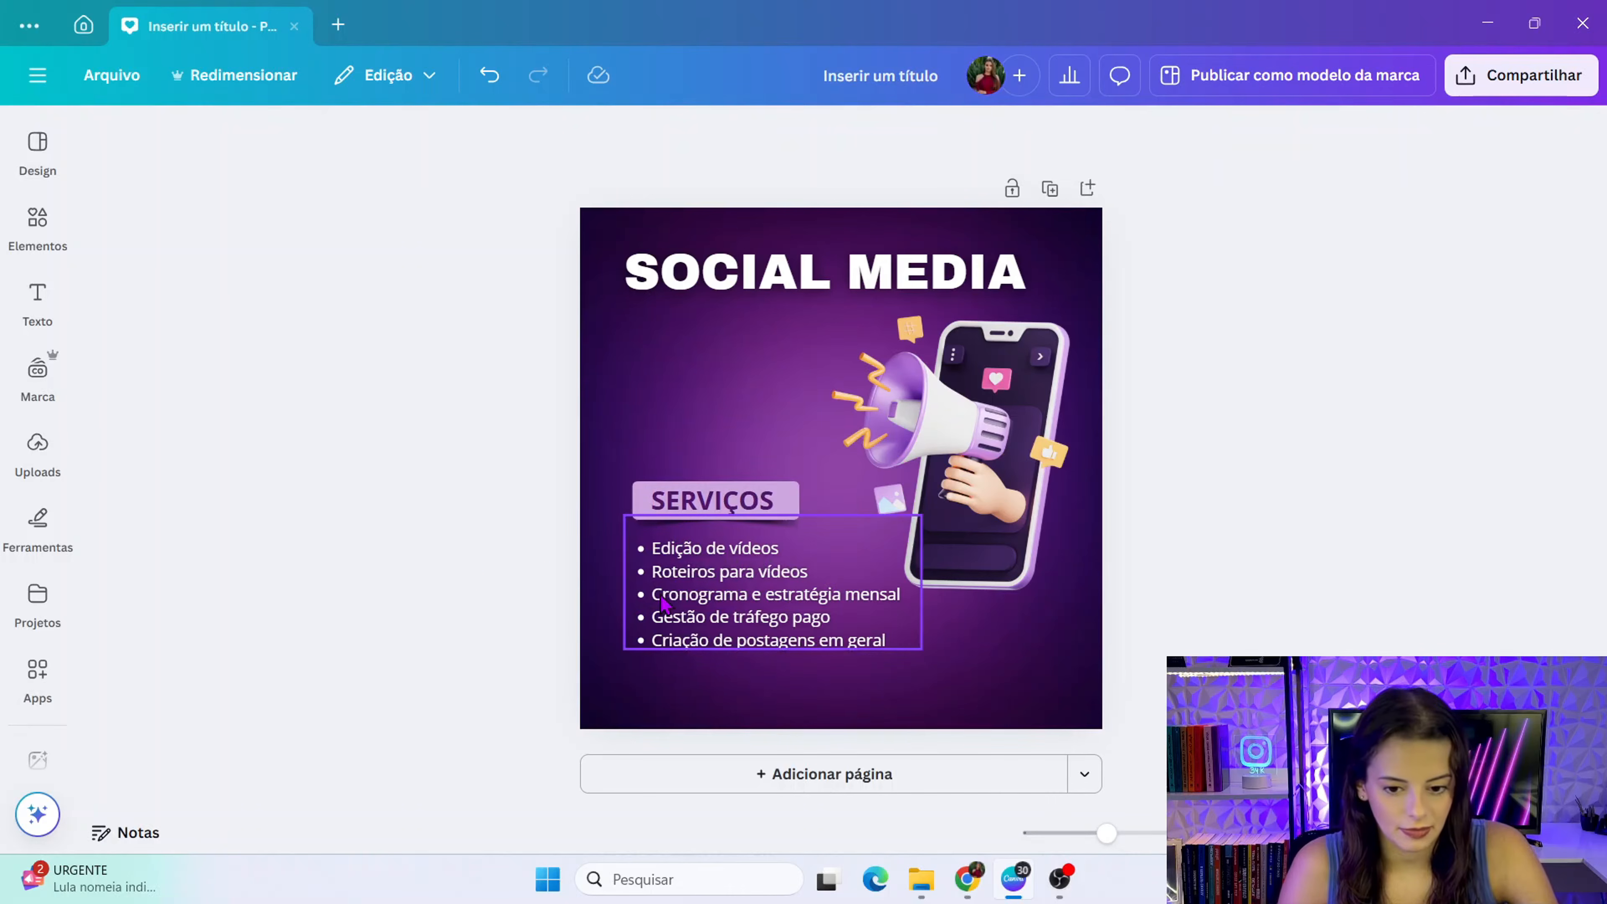
# - Move the bulleted services list down to leave a wider gap below the SERVIÇOS label
pyautogui.moveTo(655, 597); pyautogui.dragTo(655, 625)
pyautogui.click(520, 538)
# - Group the SERVIÇOS text with its label shape and shadow, and test moving the group up and back
pyautogui.click(661, 516)
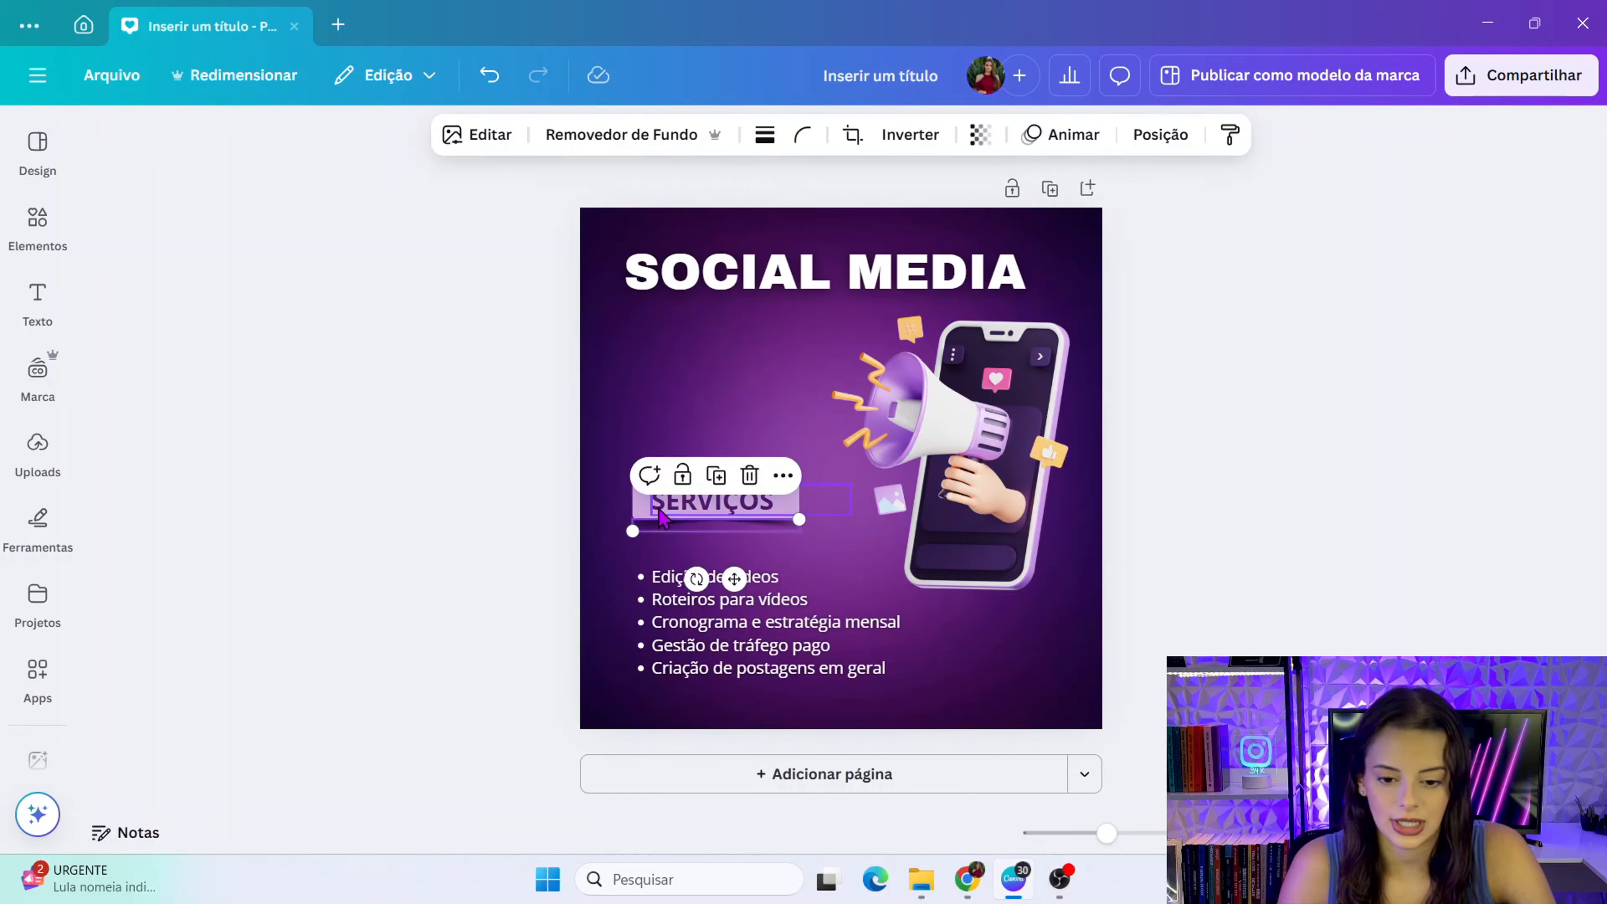
pyautogui.click(679, 510)
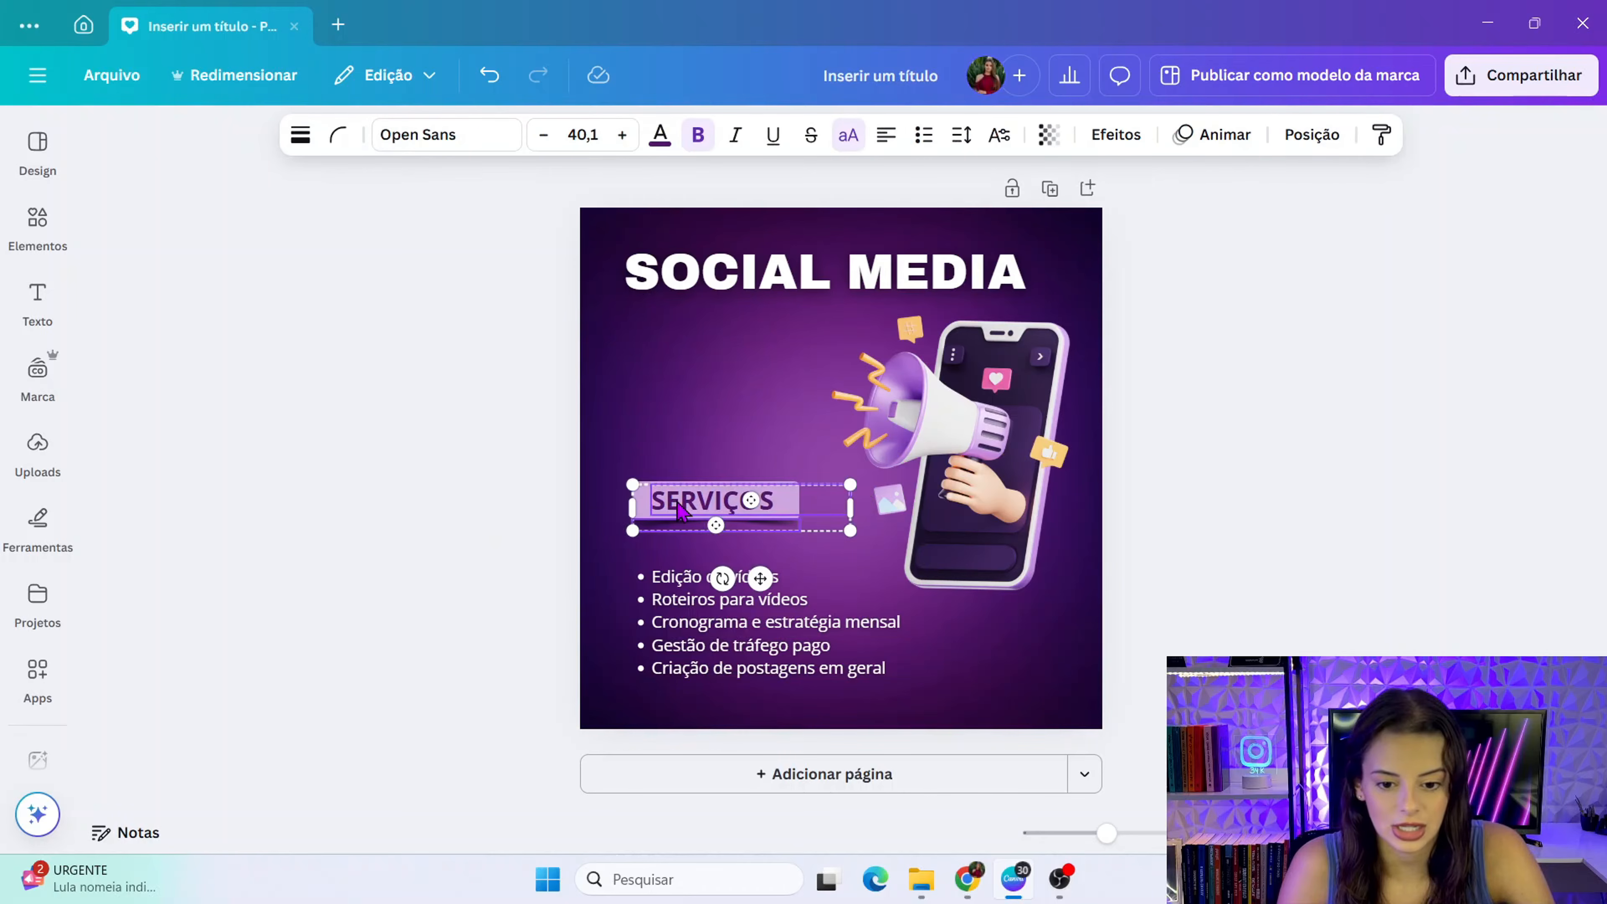
pyautogui.keyDown('shift'); pyautogui.click(644, 511); pyautogui.keyUp('shift')
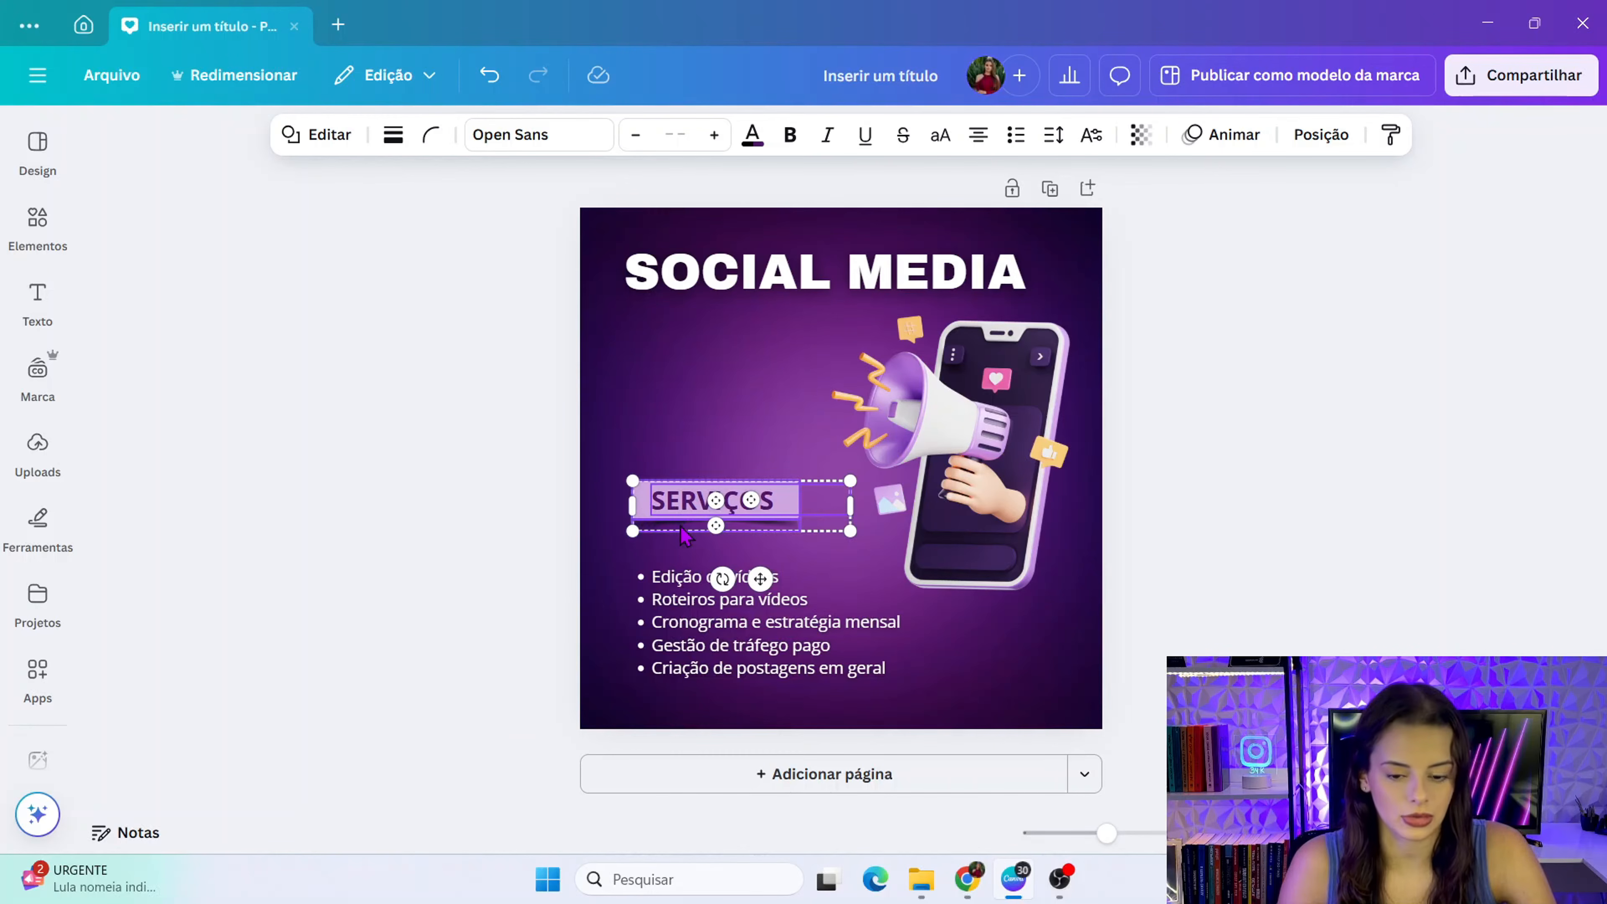
pyautogui.click(516, 469)
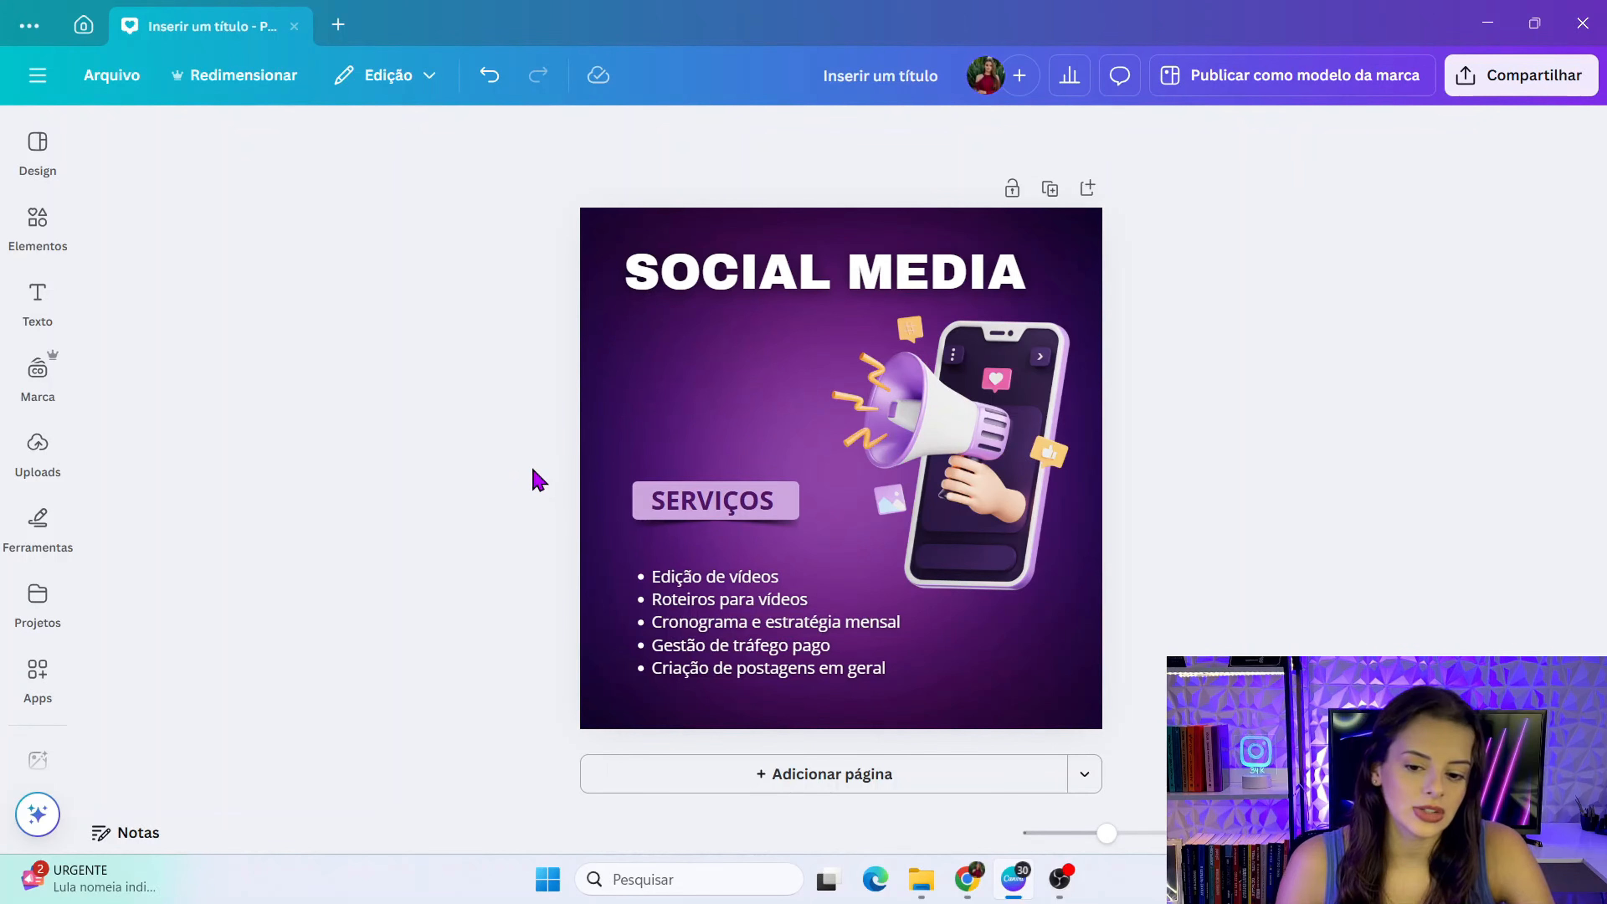
pyautogui.moveTo(534, 469); pyautogui.dragTo(713, 530)
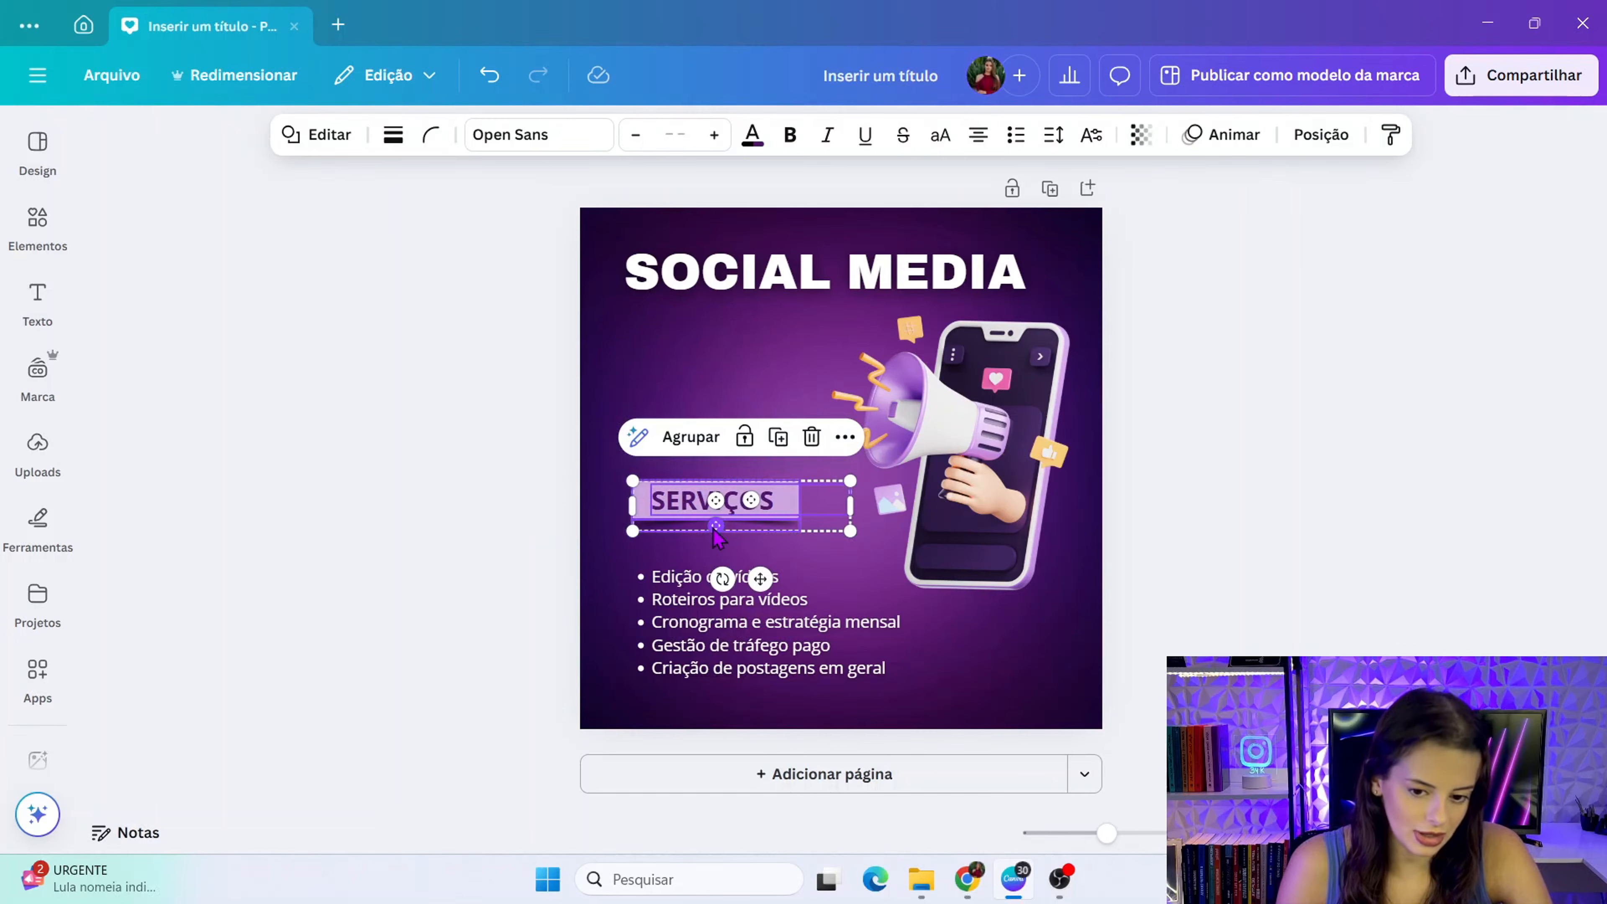
pyautogui.click(694, 437)
pyautogui.click(546, 567)
pyautogui.click(694, 513)
pyautogui.moveTo(694, 513); pyautogui.dragTo(682, 417)
pyautogui.moveTo(682, 417); pyautogui.dragTo(689, 518)
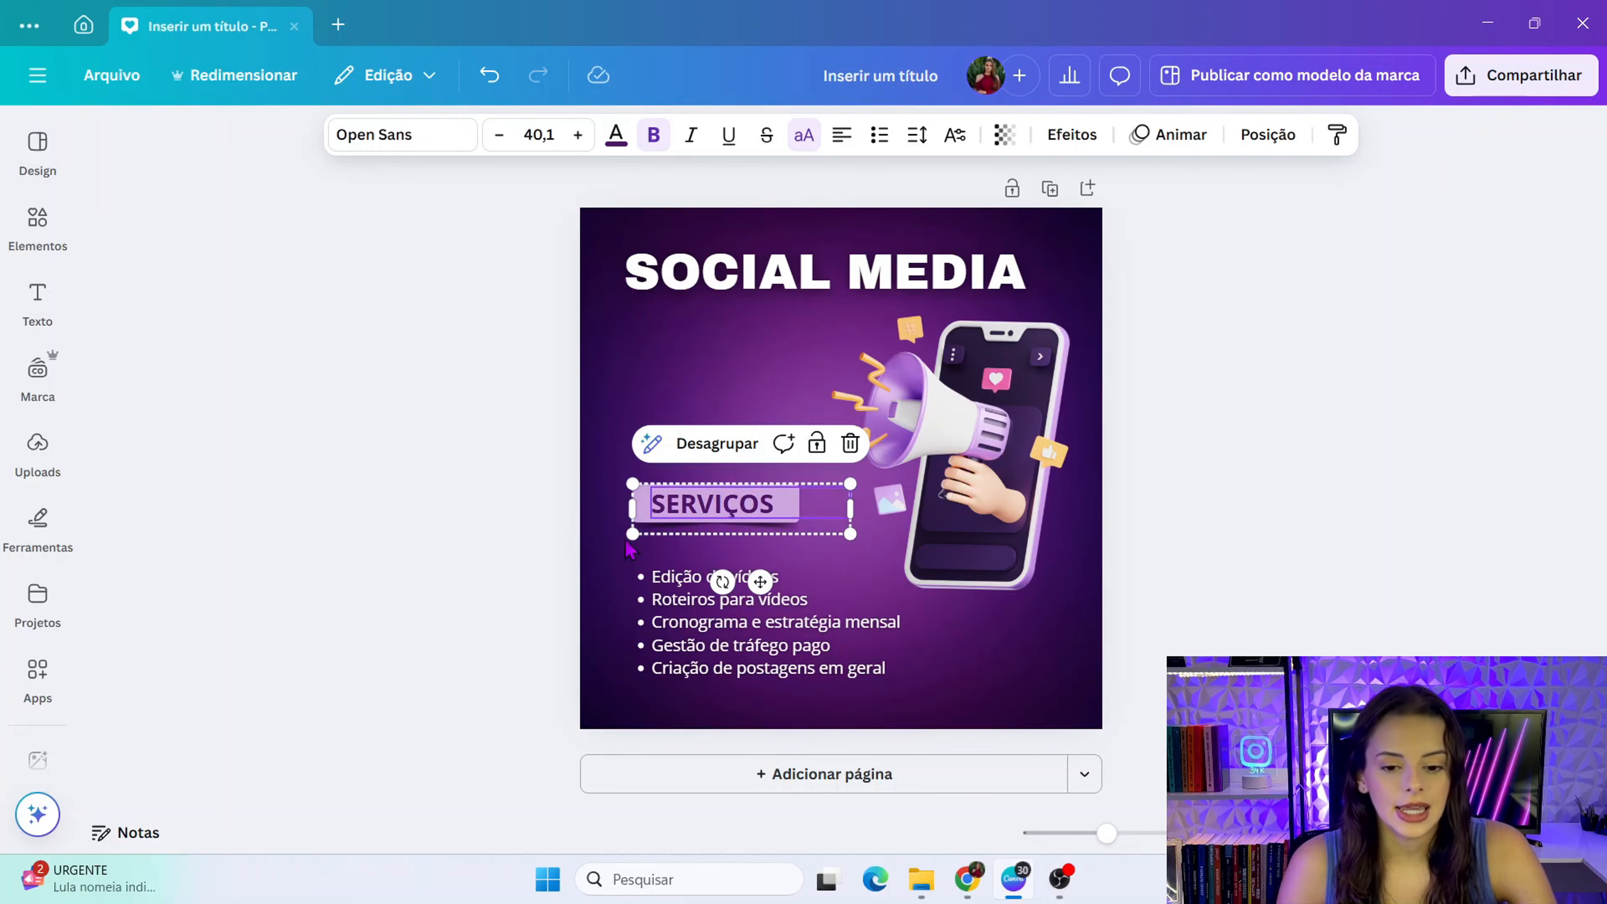
pyautogui.click(447, 617)
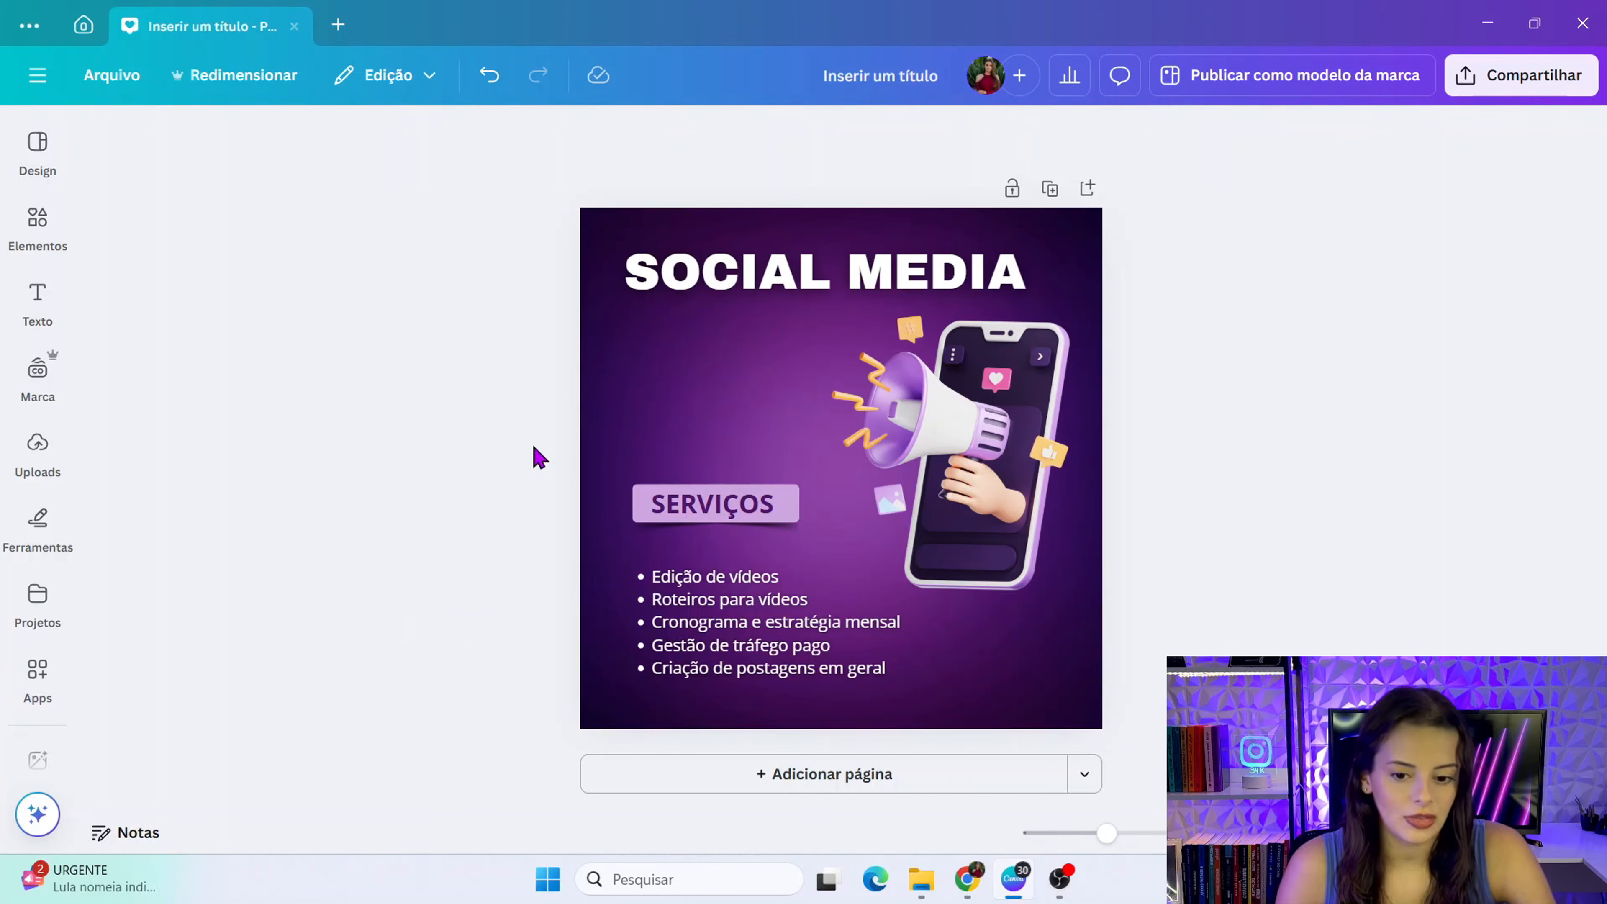
# - Ungroup the SERVIÇOS label's text, shape and shadow
pyautogui.moveTo(532, 445); pyautogui.dragTo(701, 543)
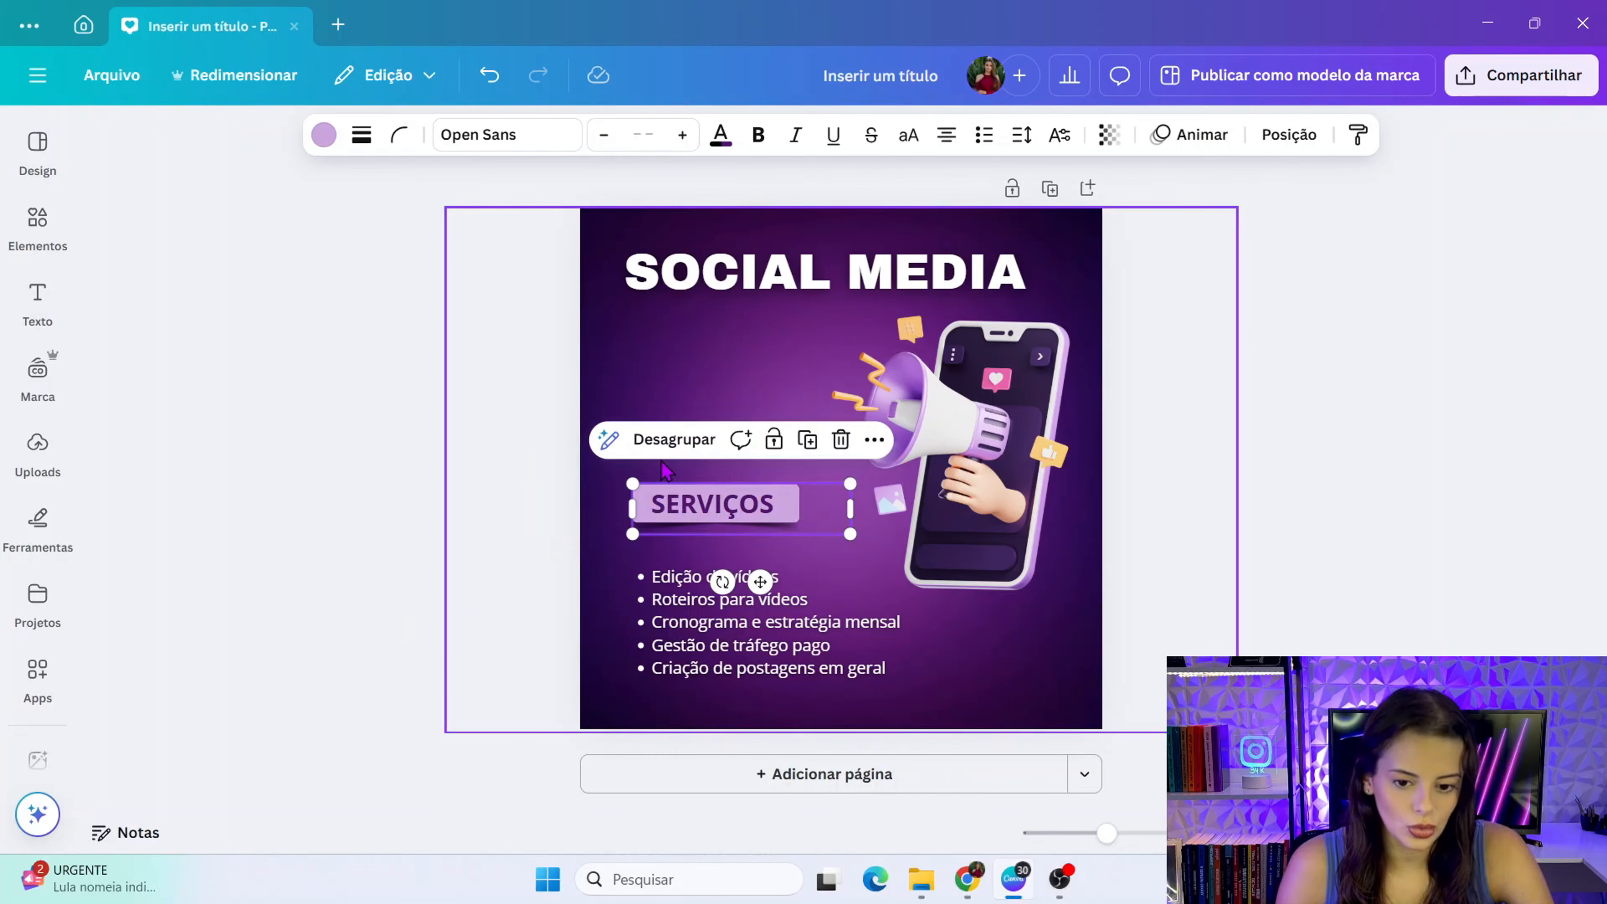
pyautogui.click(656, 438)
pyautogui.click(479, 500)
# - Duplicate the SERVIÇOS text, label shape and shadow together and place the copy in the page's lower-right corner
pyautogui.moveTo(524, 453); pyautogui.dragTo(771, 513)
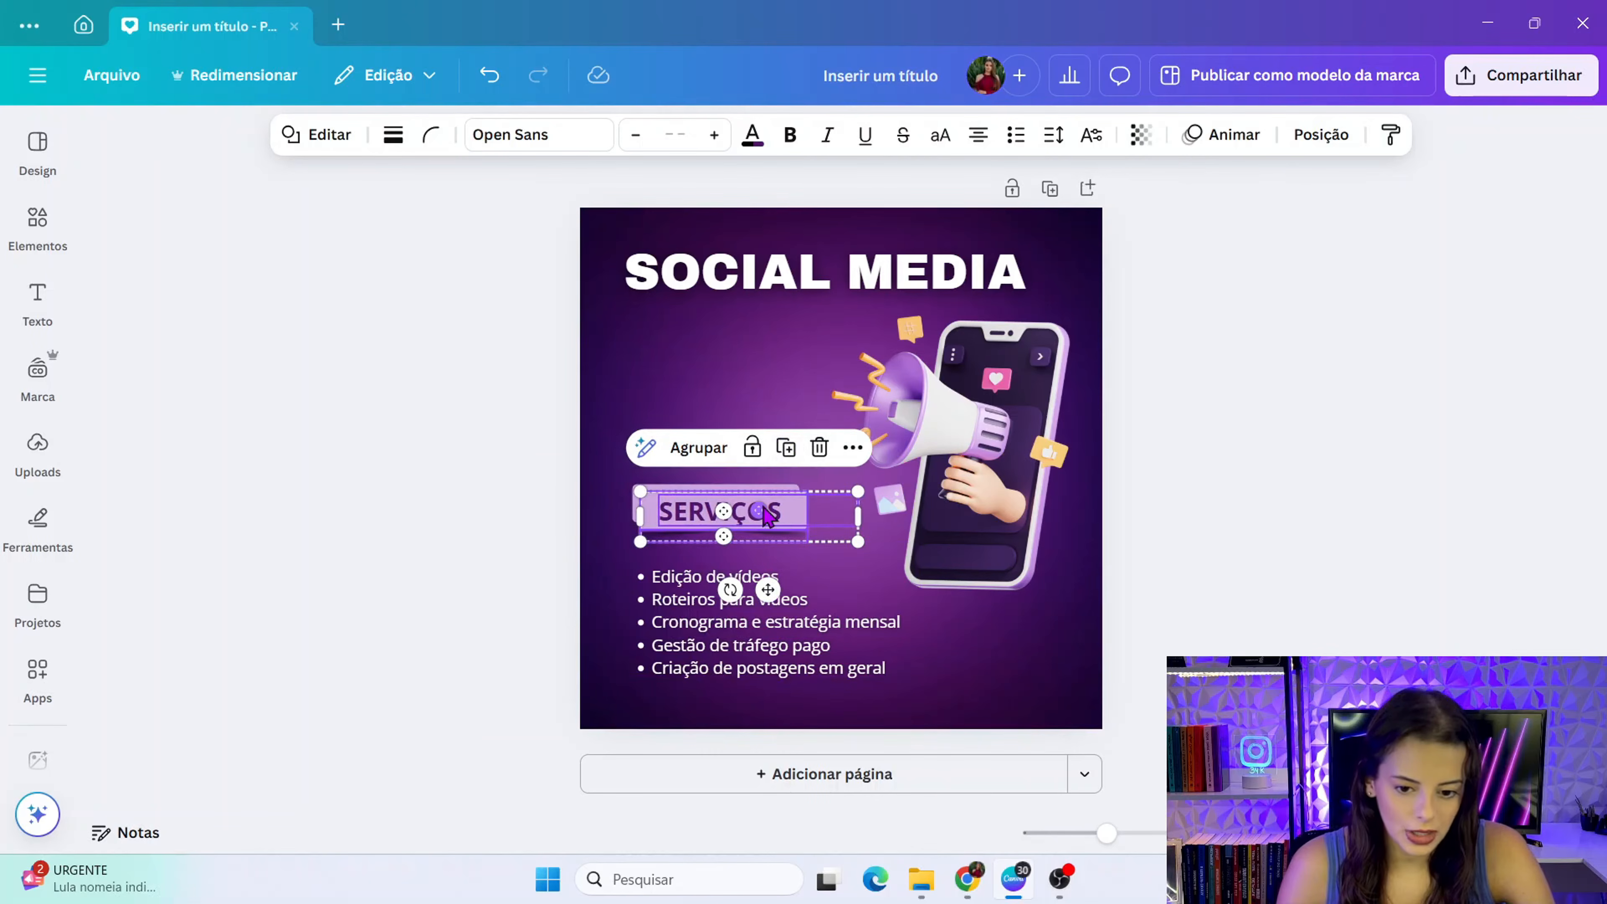
pyautogui.moveTo(769, 596); pyautogui.dragTo(1048, 742)
pyautogui.click(1191, 500)
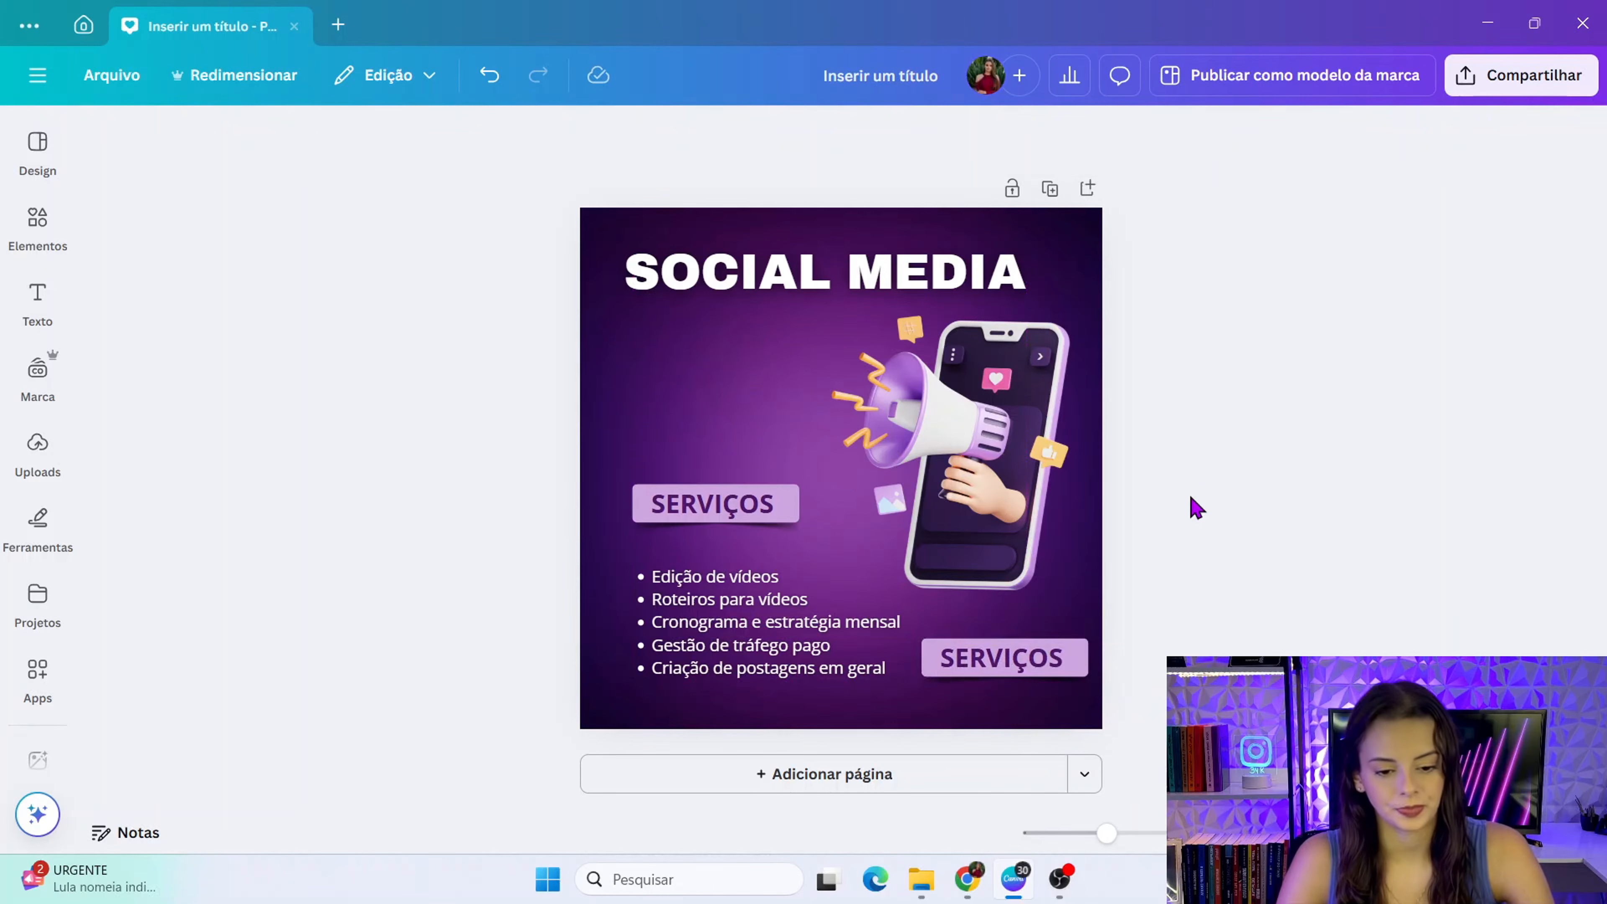
# - Replace the text on the duplicated lower-right label with R$ 399,00
pyautogui.click(1012, 660)
pyautogui.doubleClick(1013, 659)
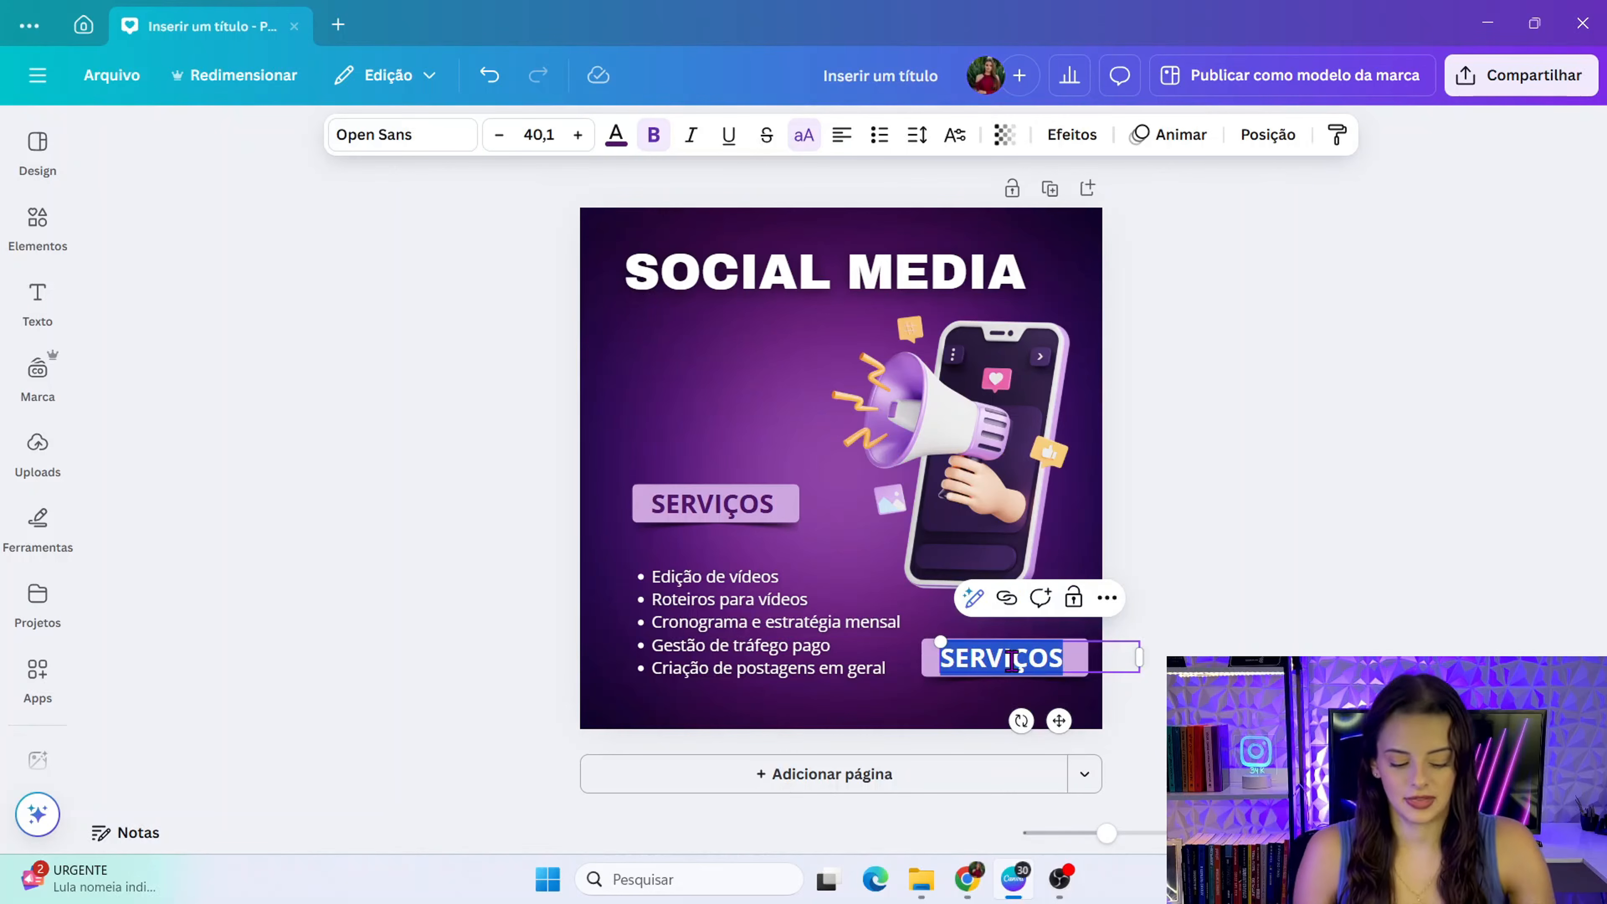
pyautogui.write('R$ 399,00')
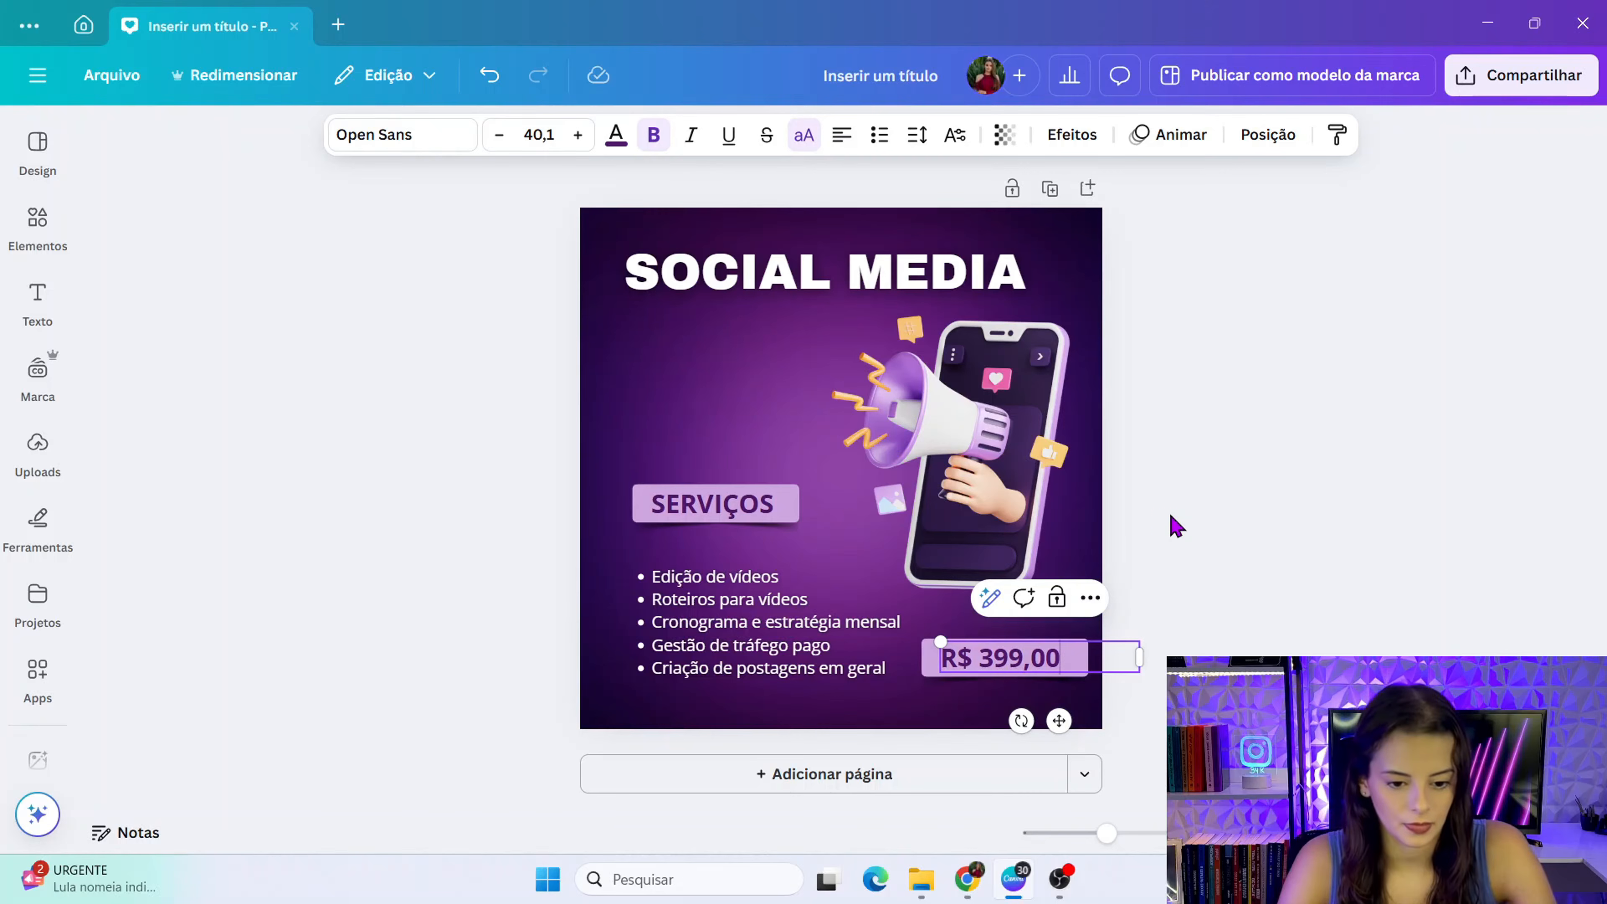
pyautogui.click(1198, 514)
# - Duplicate the SERVIÇOS text, place the copy just above the R$ 399,00 label and colour it white (#ffffff)
pyautogui.click(677, 506)
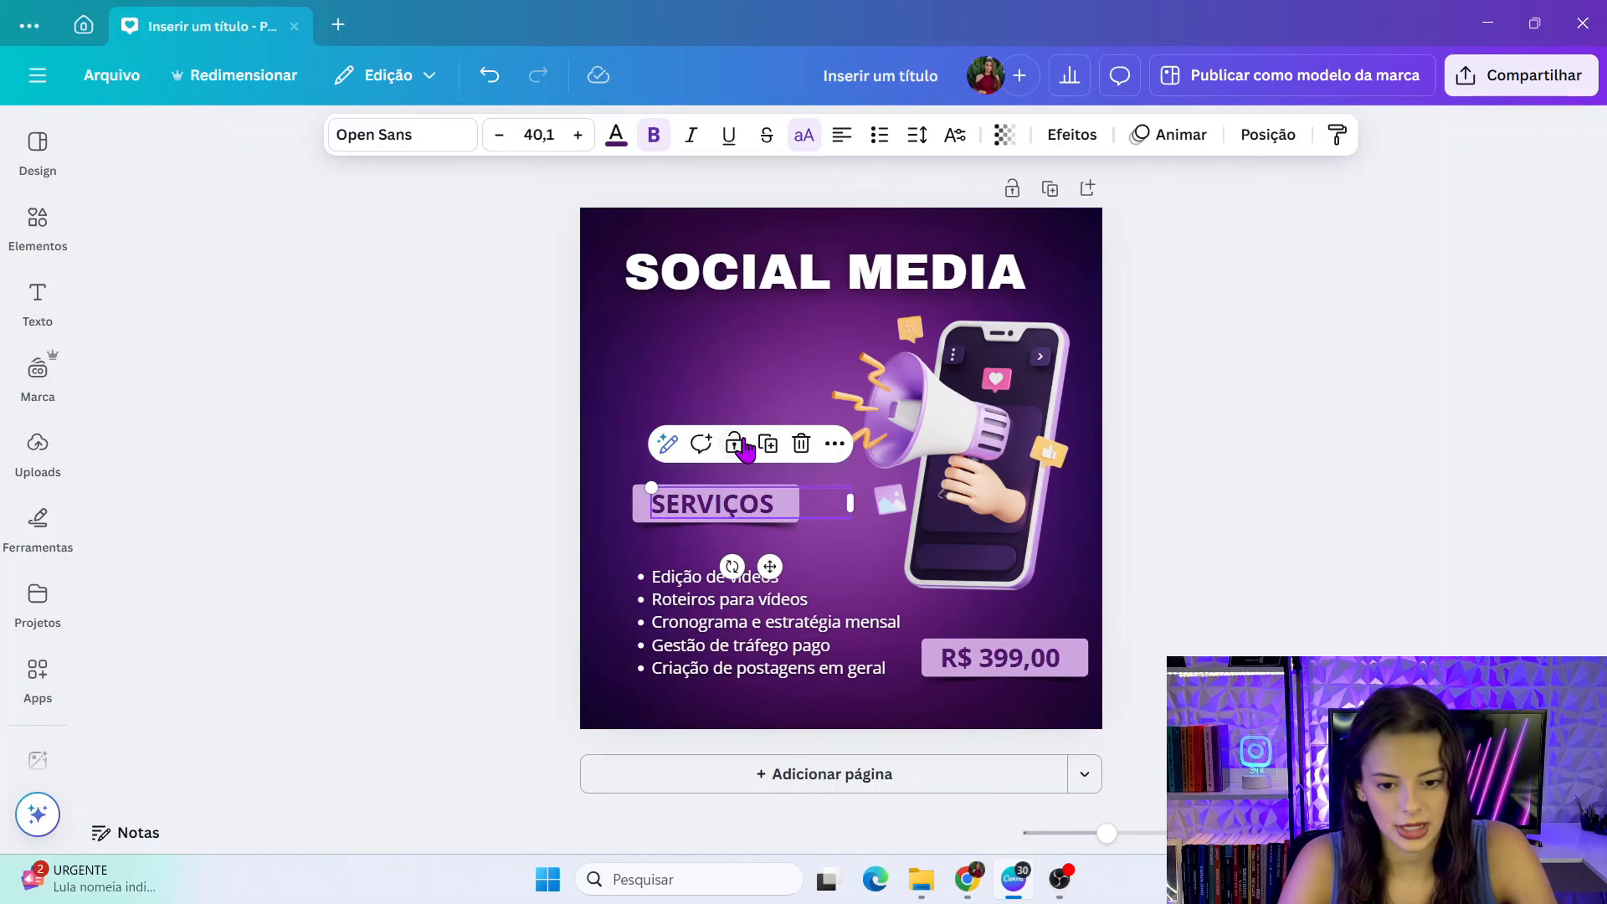
pyautogui.click(768, 443)
pyautogui.moveTo(761, 511); pyautogui.dragTo(1041, 620)
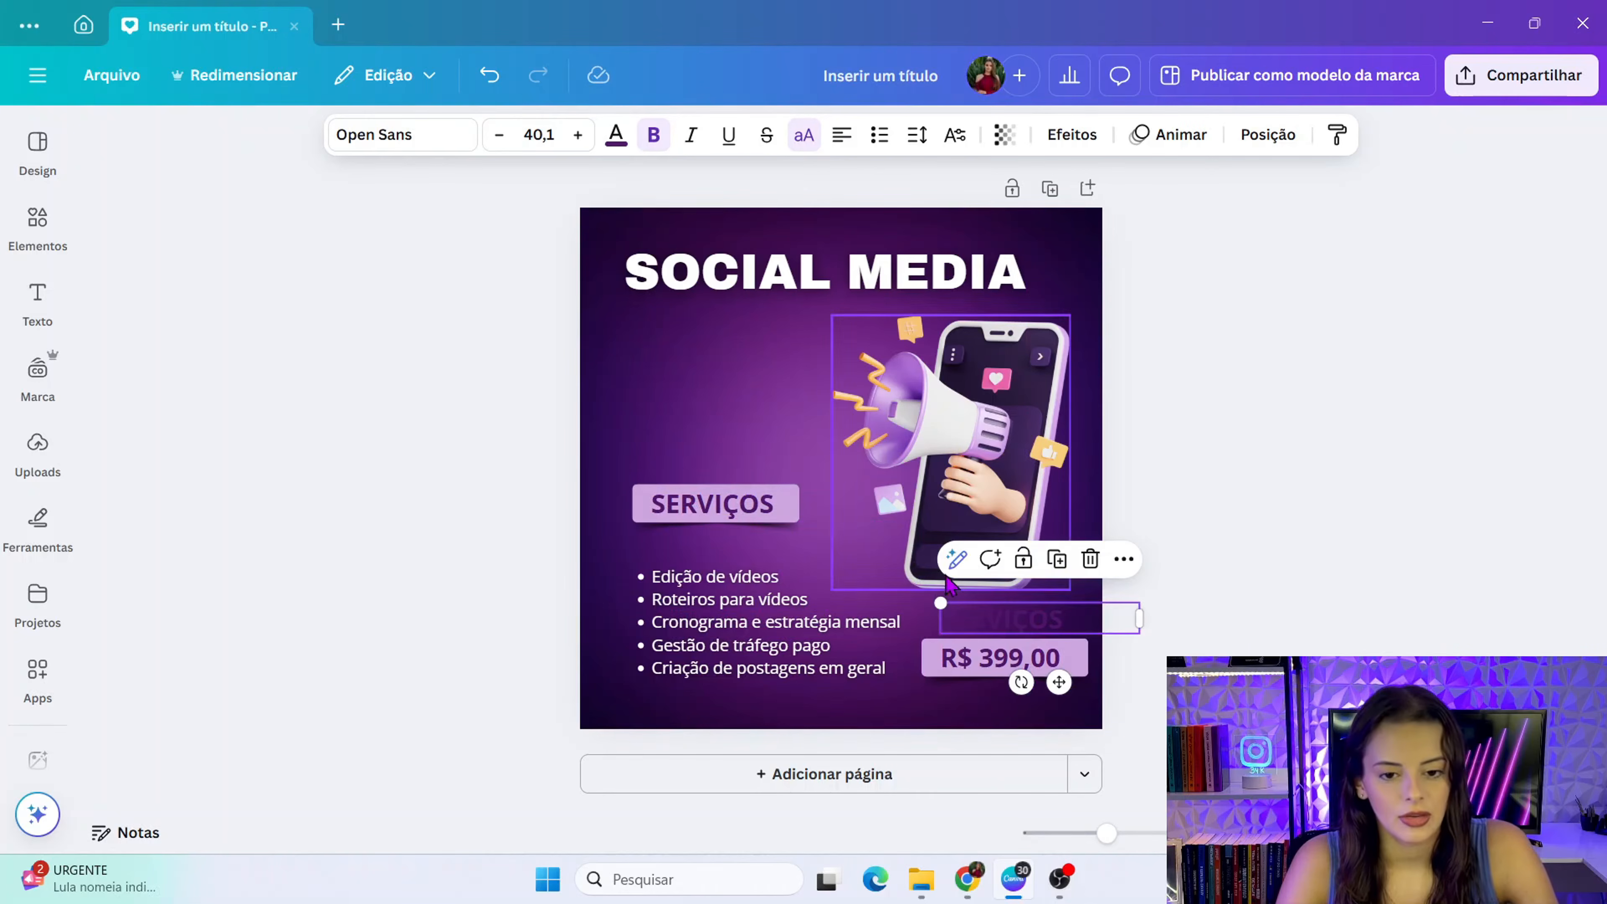
pyautogui.doubleClick(1025, 620)
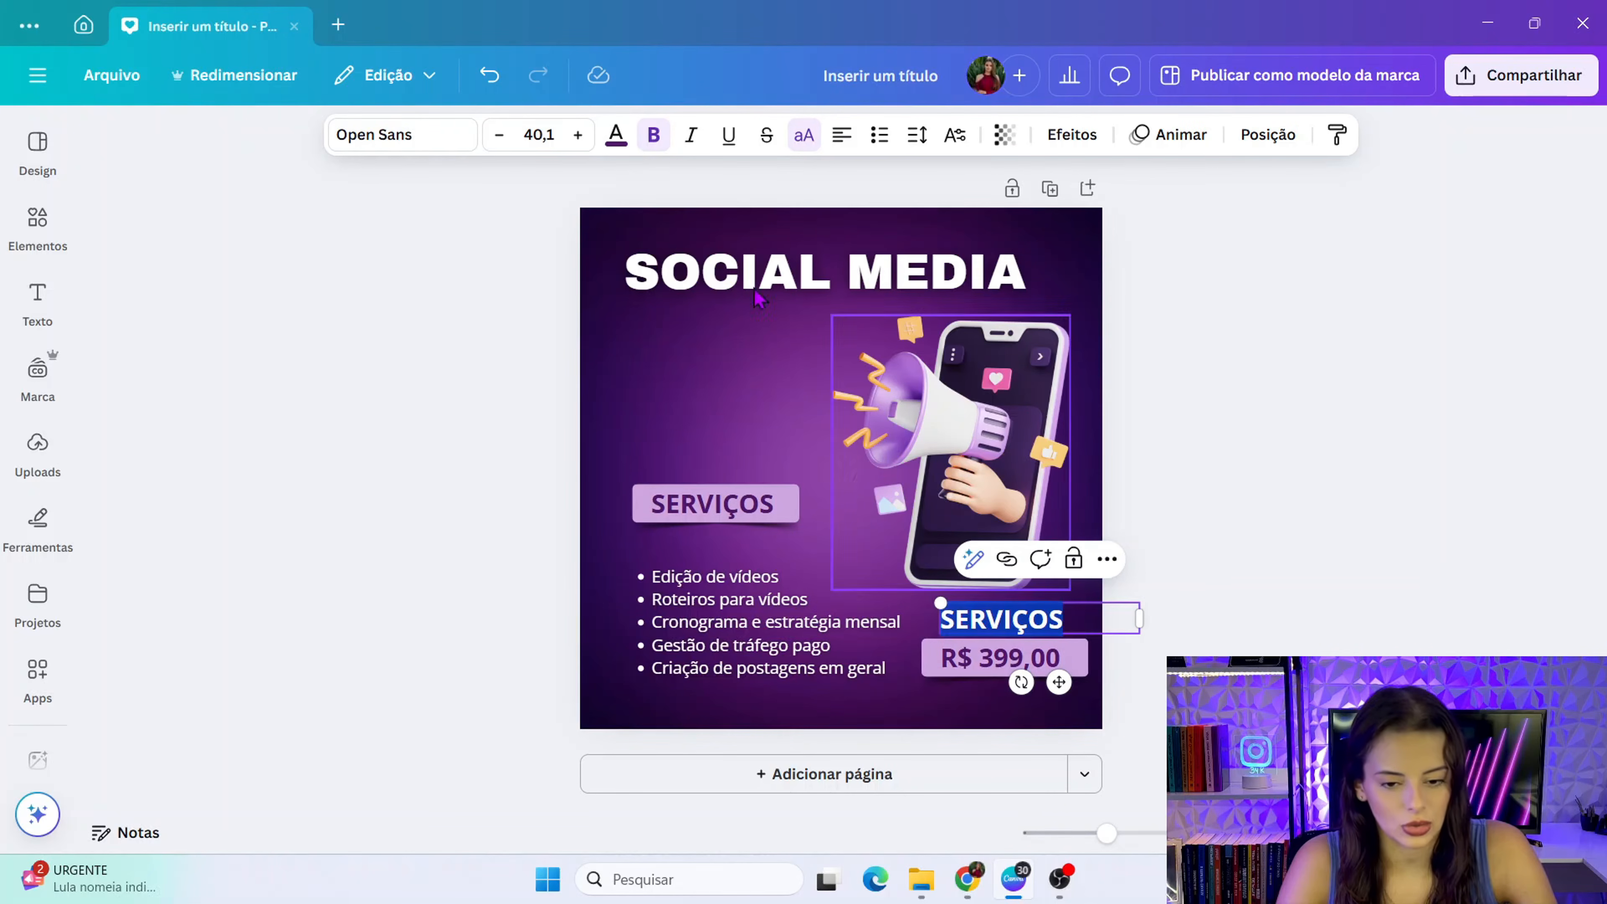
pyautogui.click(616, 134)
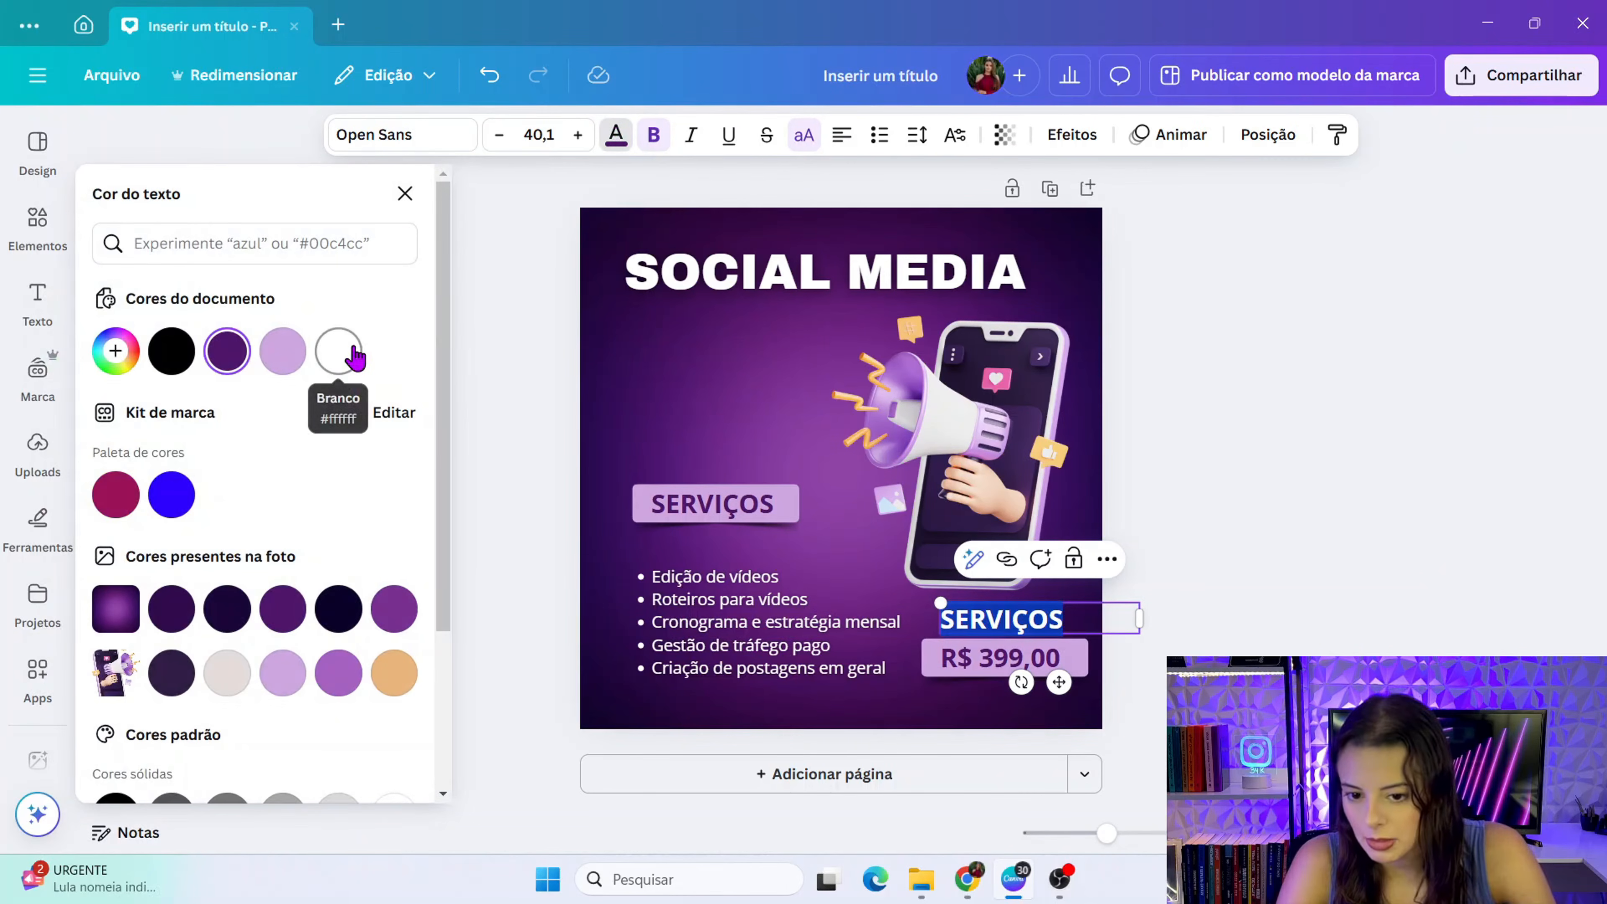
pyautogui.click(337, 351)
pyautogui.press('Escape')
# - Change the white text above the price label to PLANOS A PARTIR DE: and widen its box to fit one line
pyautogui.doubleClick(999, 630)
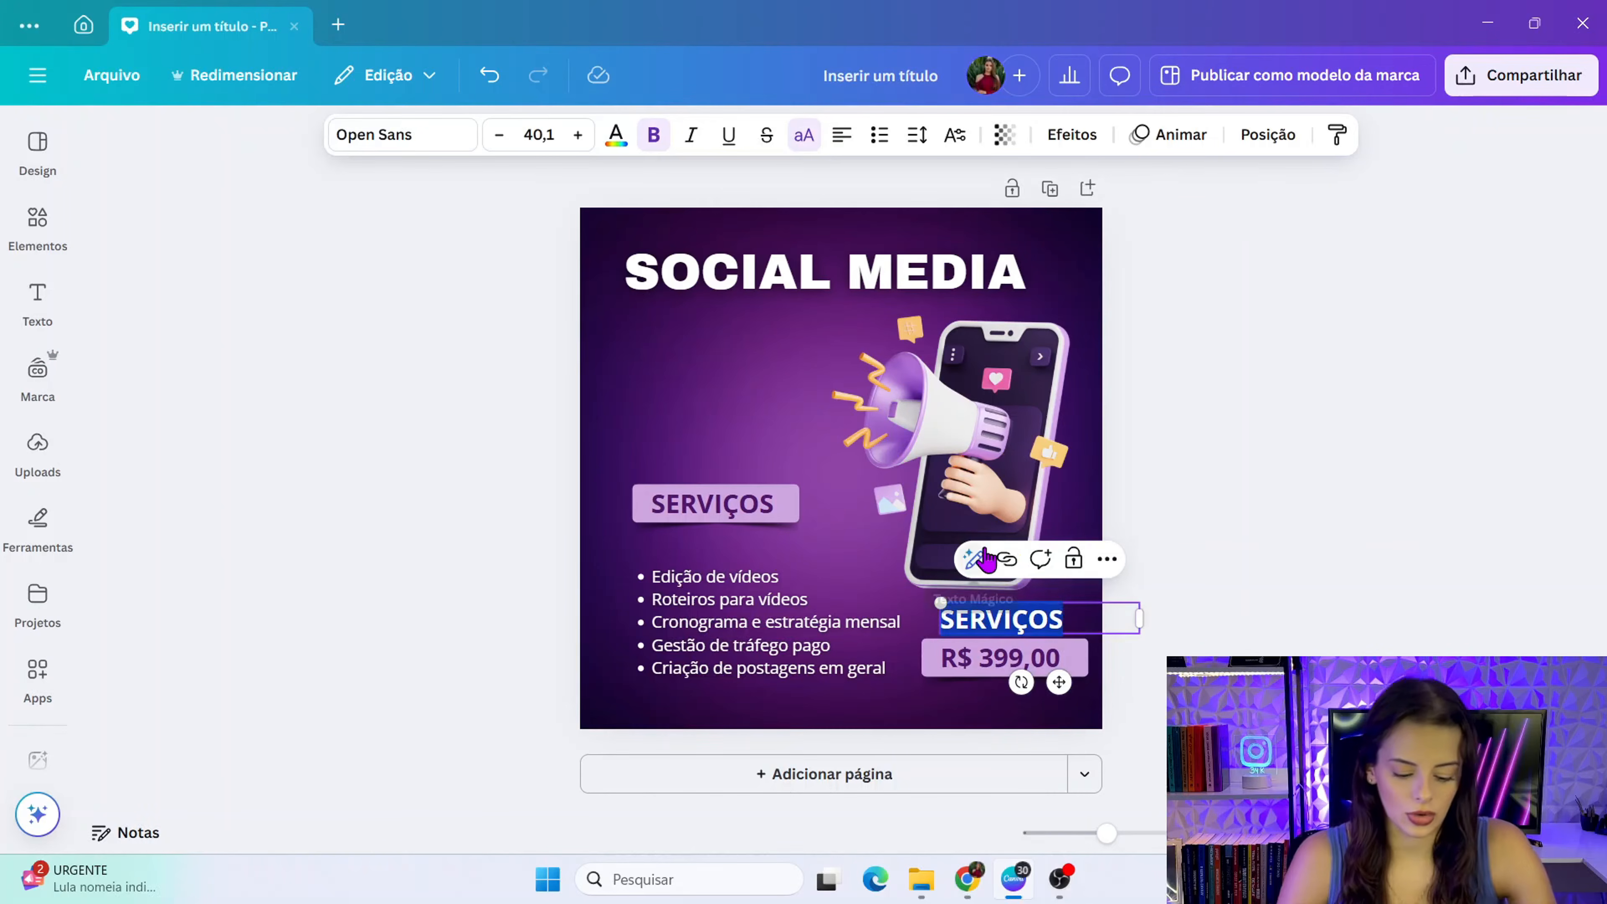
pyautogui.write('PLANOS A')
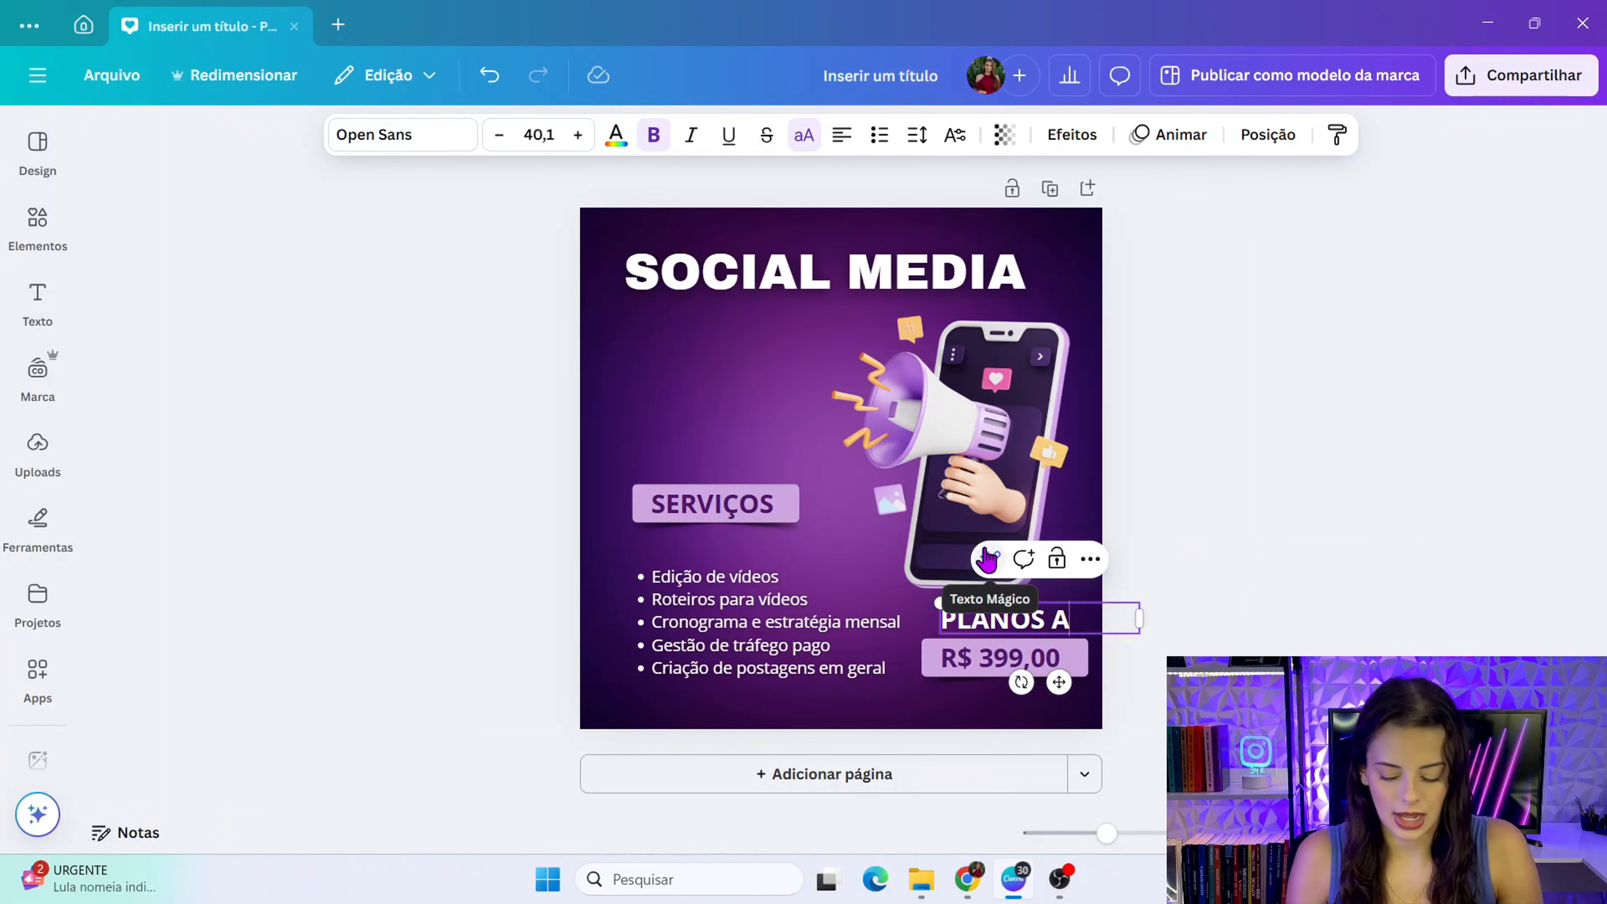
pyautogui.write(' PARTIR DE:')
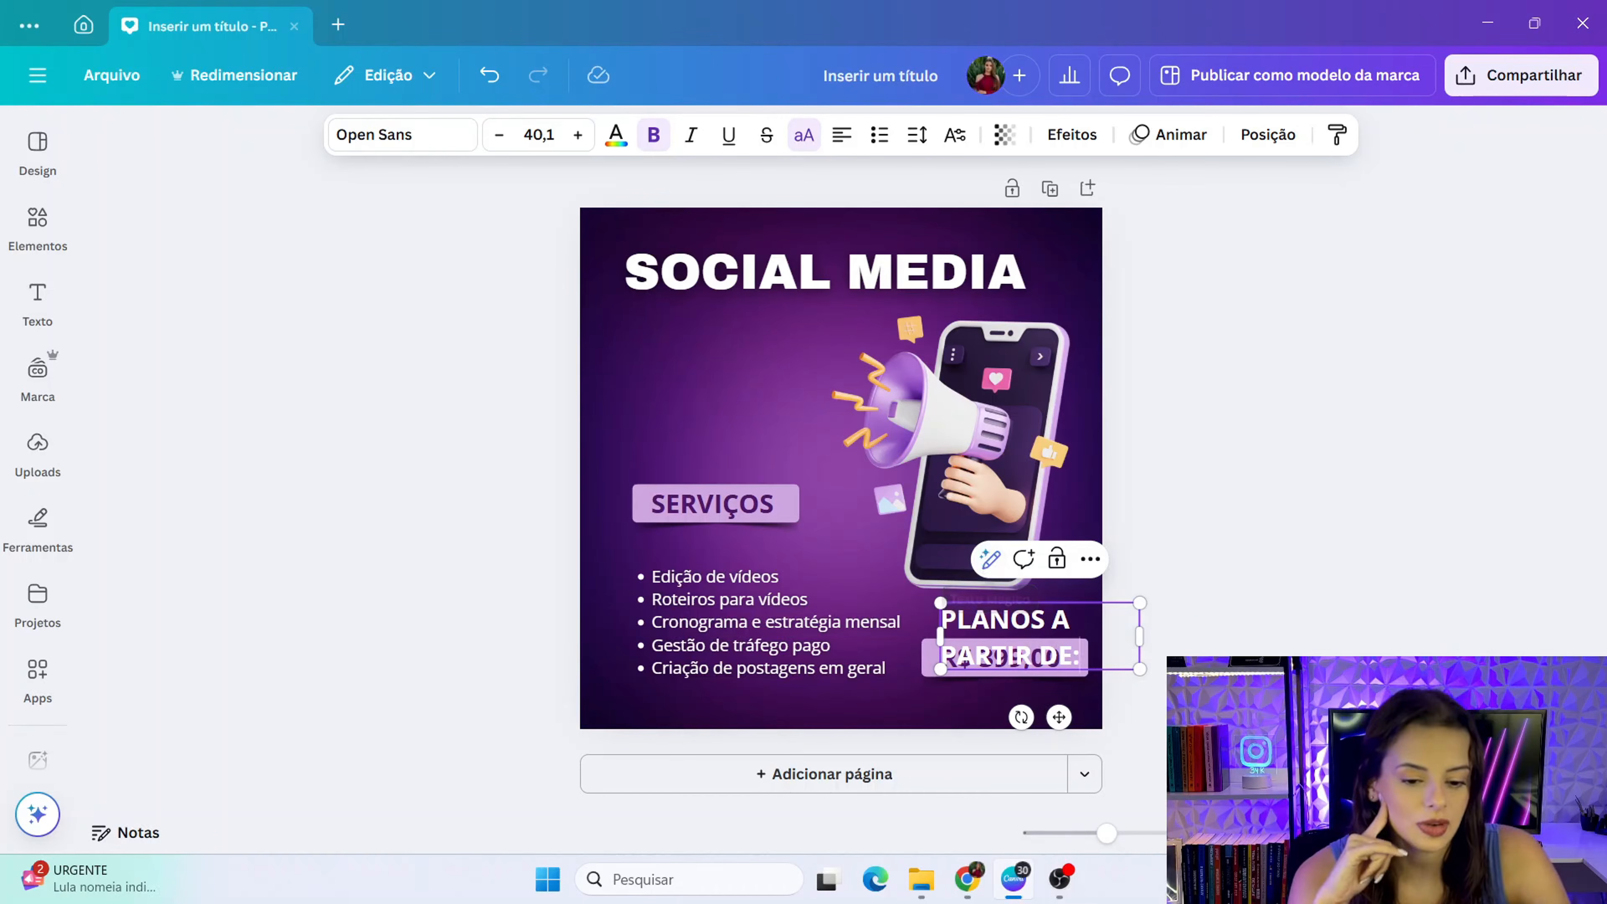
pyautogui.moveTo(1146, 650); pyautogui.dragTo(1265, 649)
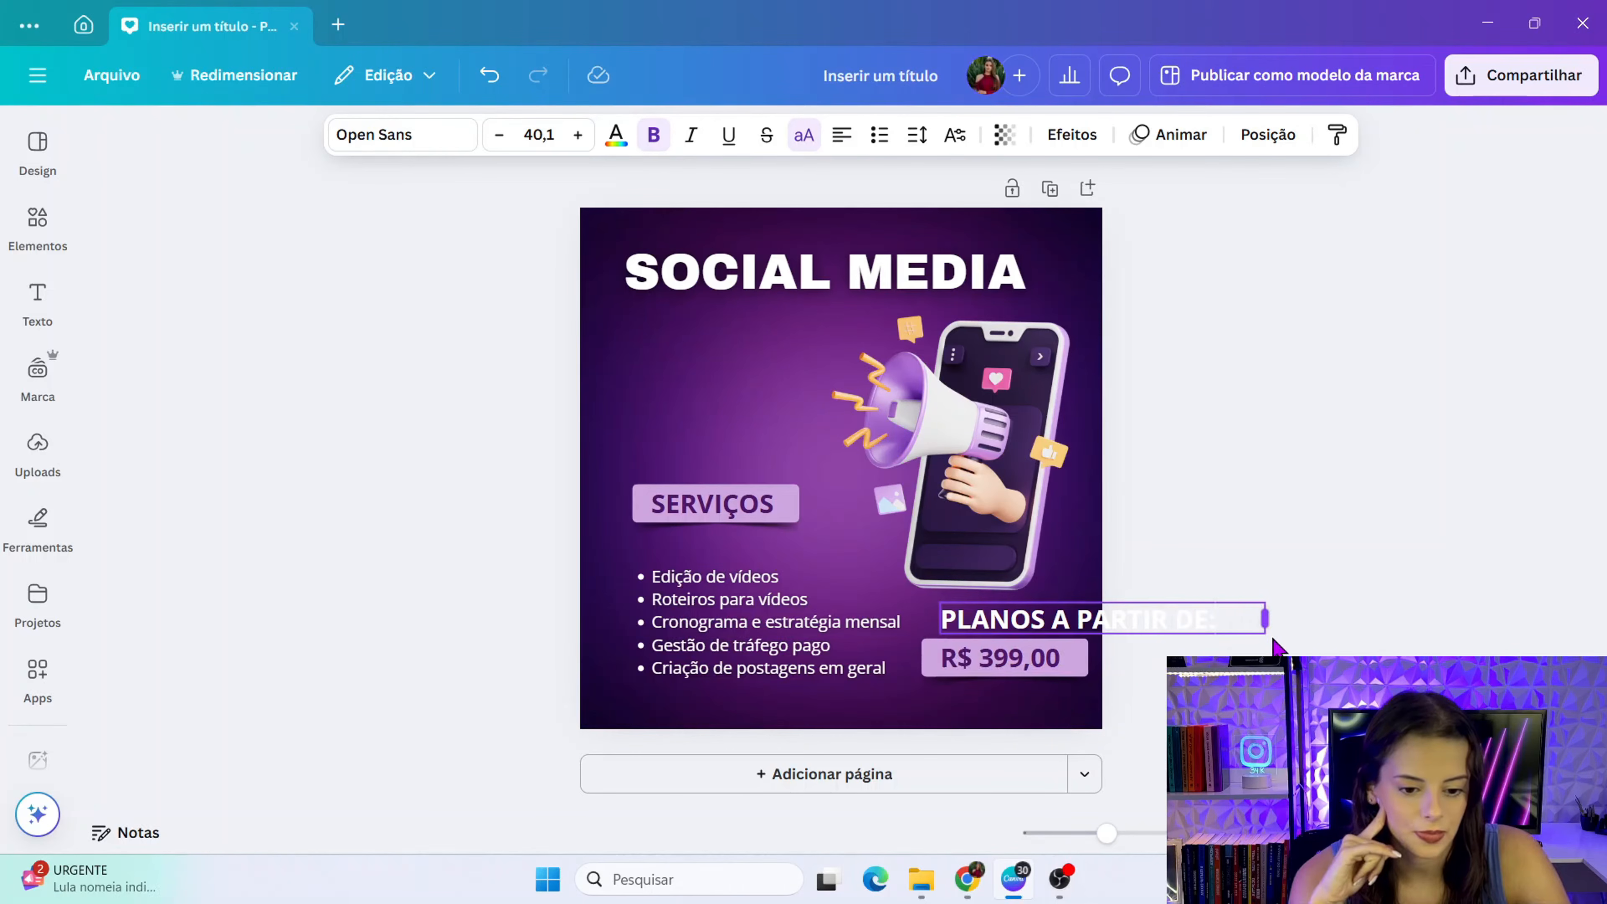
# - Reduce the PLANOS A PARTIR DE: text to font size 22,9 and position it above the R$ 399,00 label
pyautogui.moveTo(938, 601); pyautogui.dragTo(1026, 611)
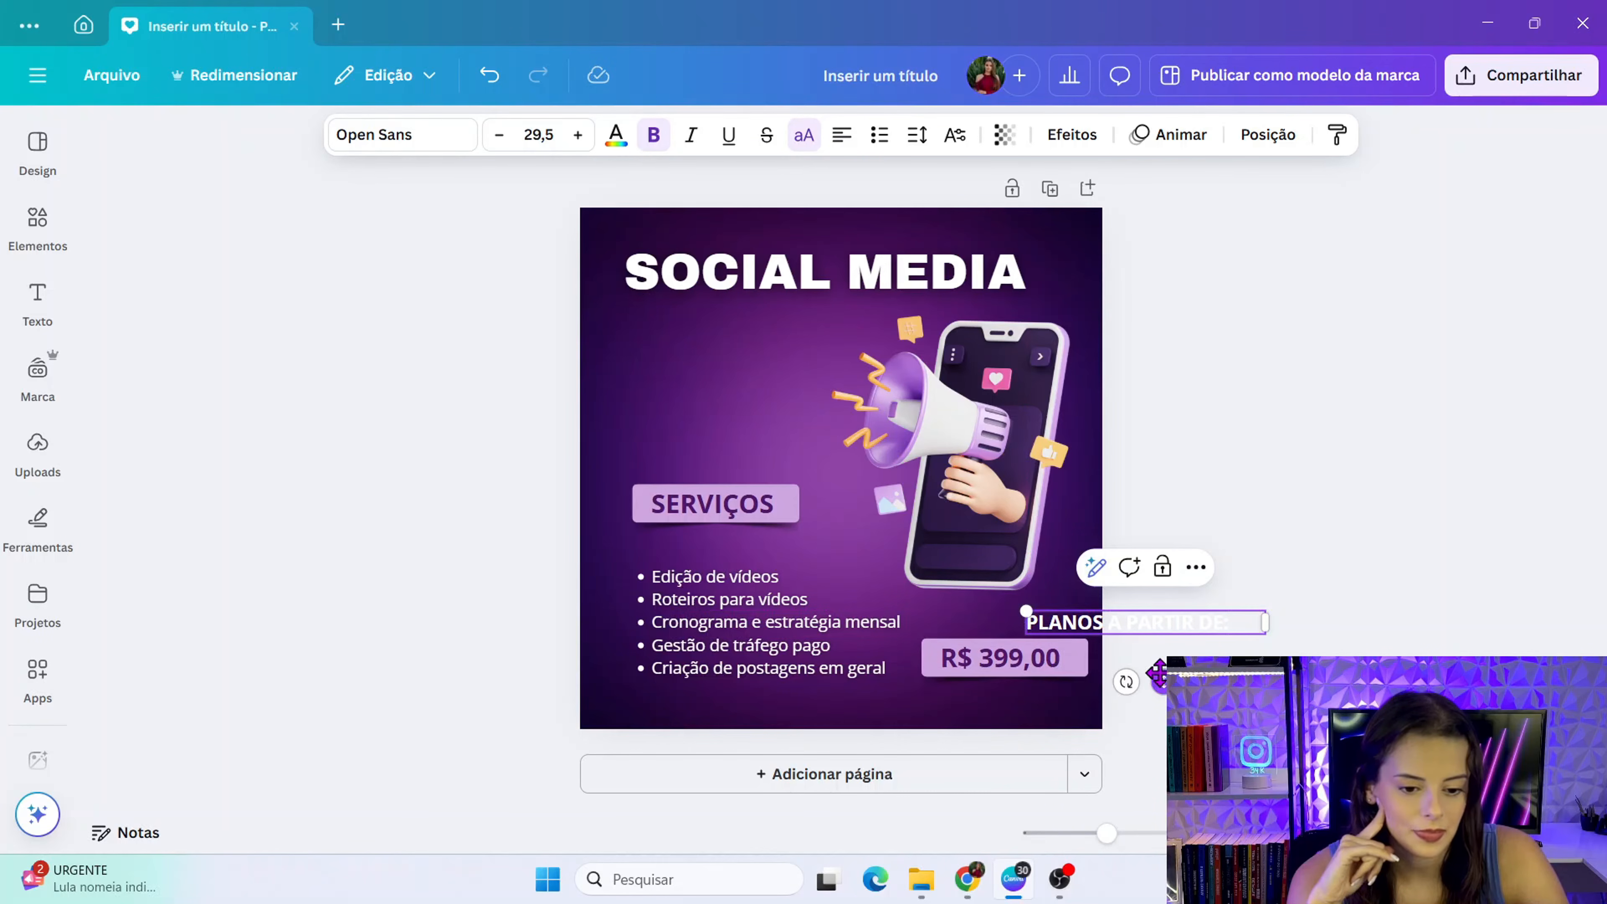
pyautogui.moveTo(1159, 674); pyautogui.dragTo(1017, 656)
pyautogui.moveTo(1139, 602); pyautogui.dragTo(1178, 603)
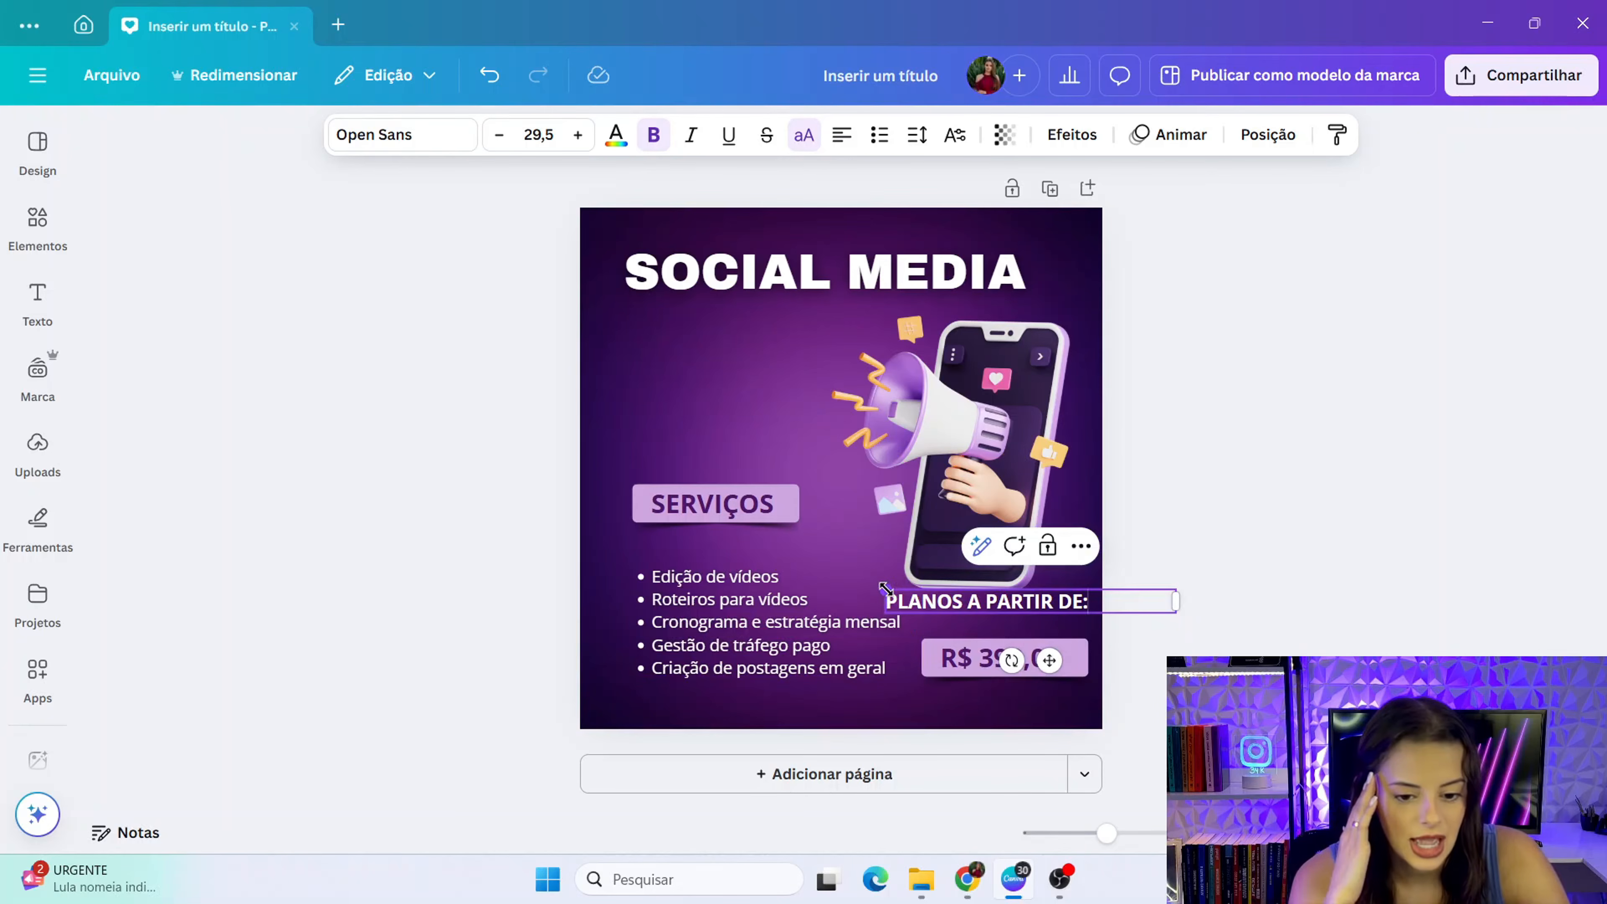
pyautogui.moveTo(885, 589); pyautogui.dragTo(951, 595)
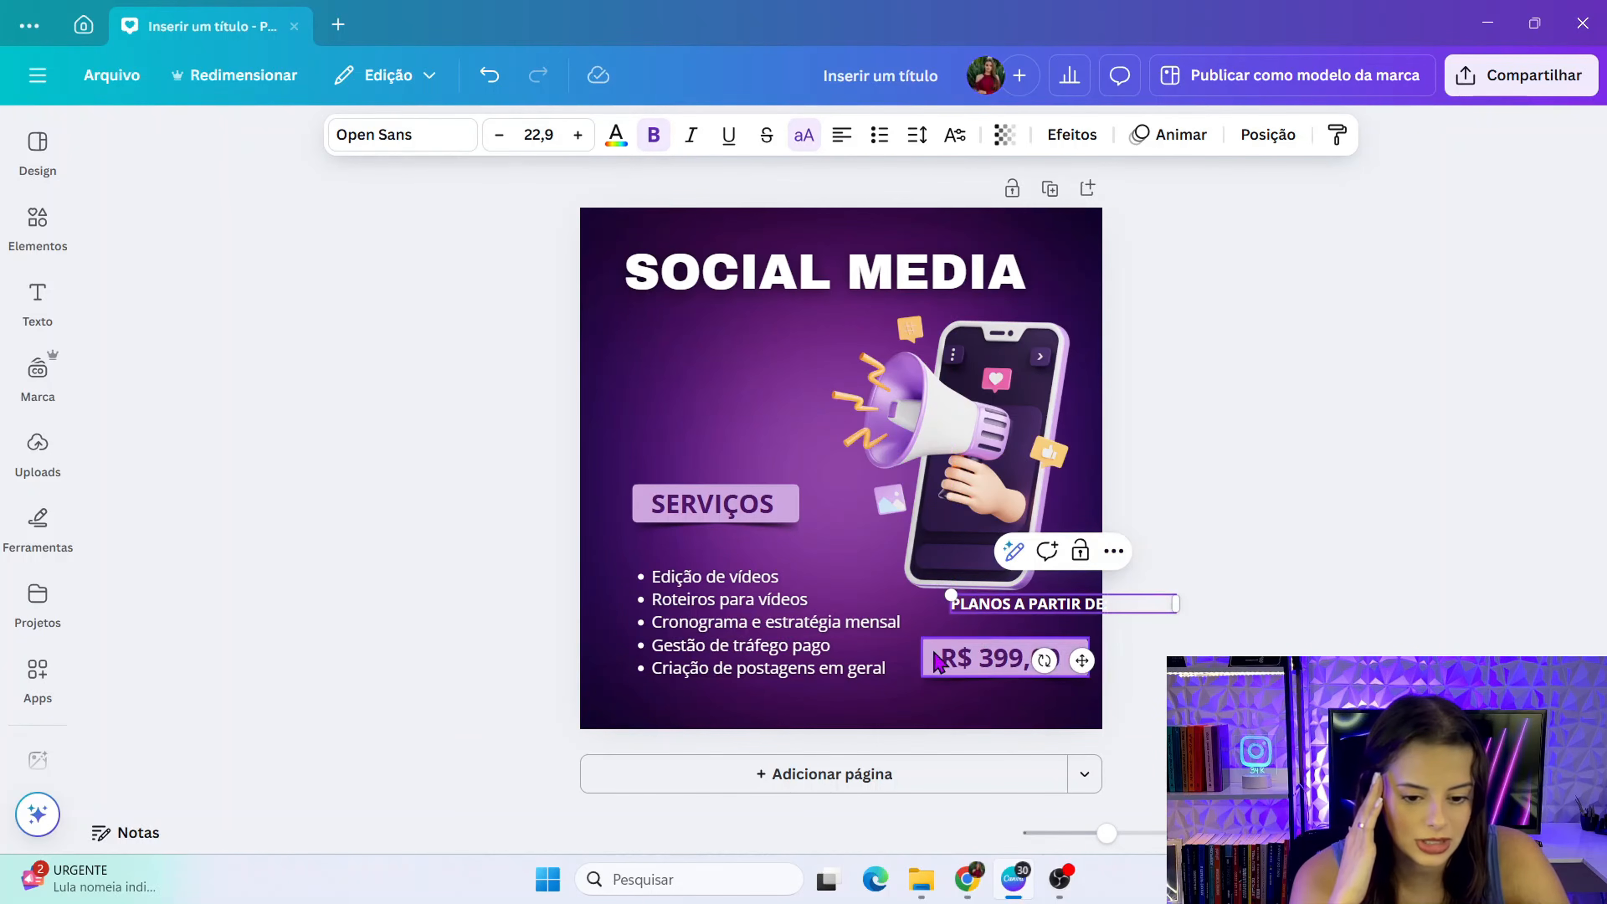
pyautogui.moveTo(1082, 661); pyautogui.dragTo(1067, 681)
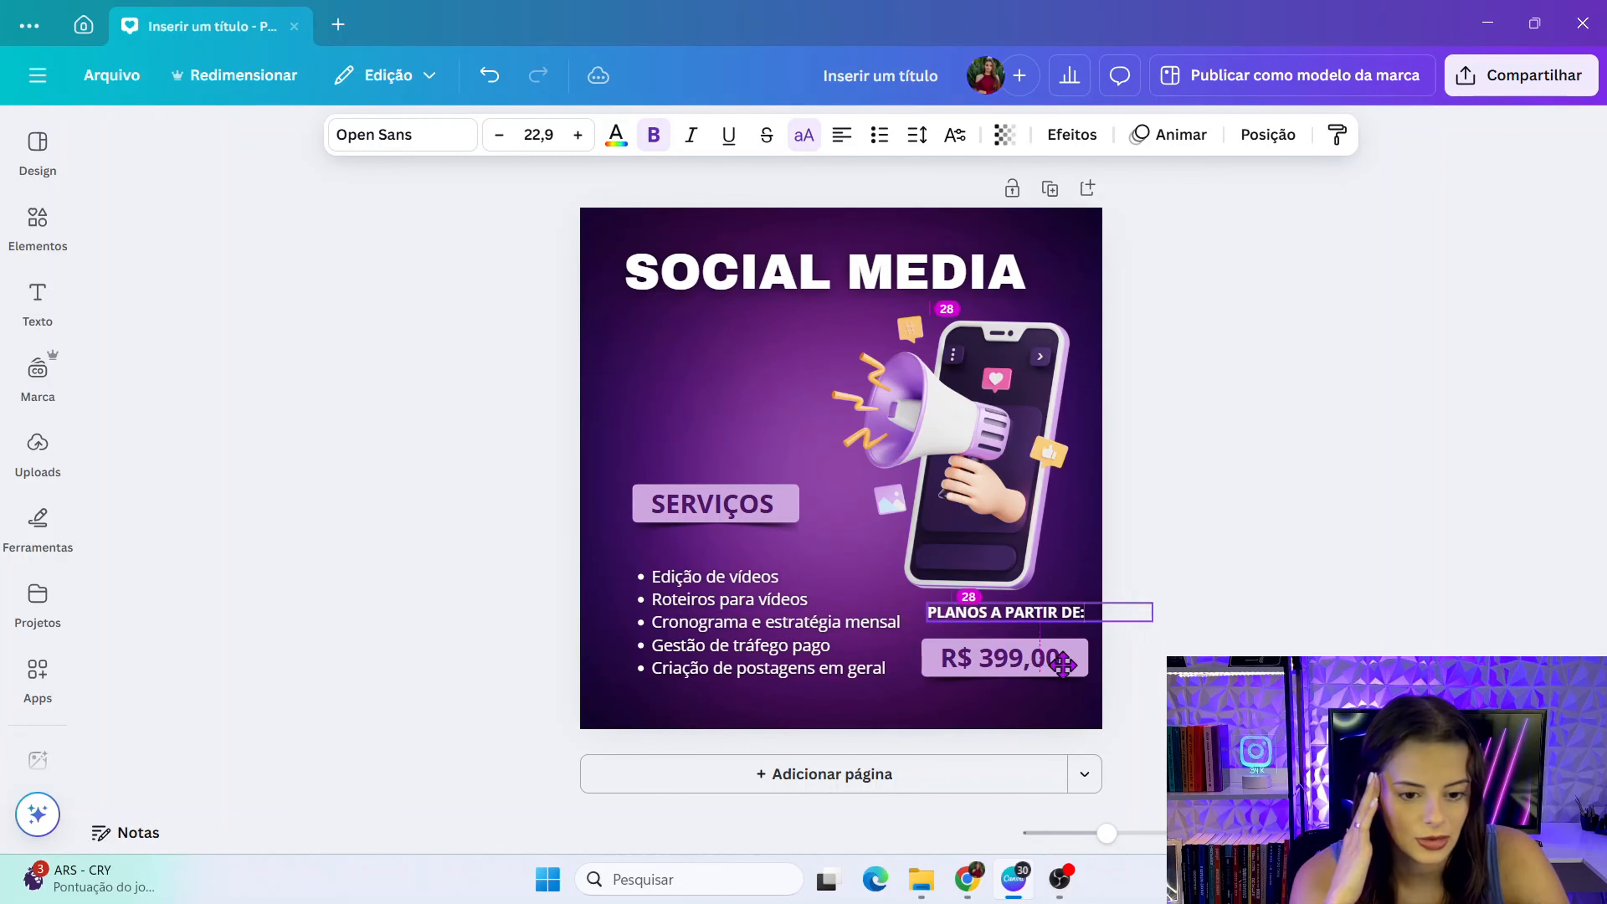
pyautogui.moveTo(1063, 664)
pyautogui.mouseDown()
pyautogui.moveTo(961, 656)
pyautogui.moveTo(987, 584)
pyautogui.moveTo(1058, 658)
pyautogui.mouseUp()
pyautogui.click(998, 704)
# - Move the R$ 399,00 text with its label shape and shadow slightly left on the page
pyautogui.click(927, 670)
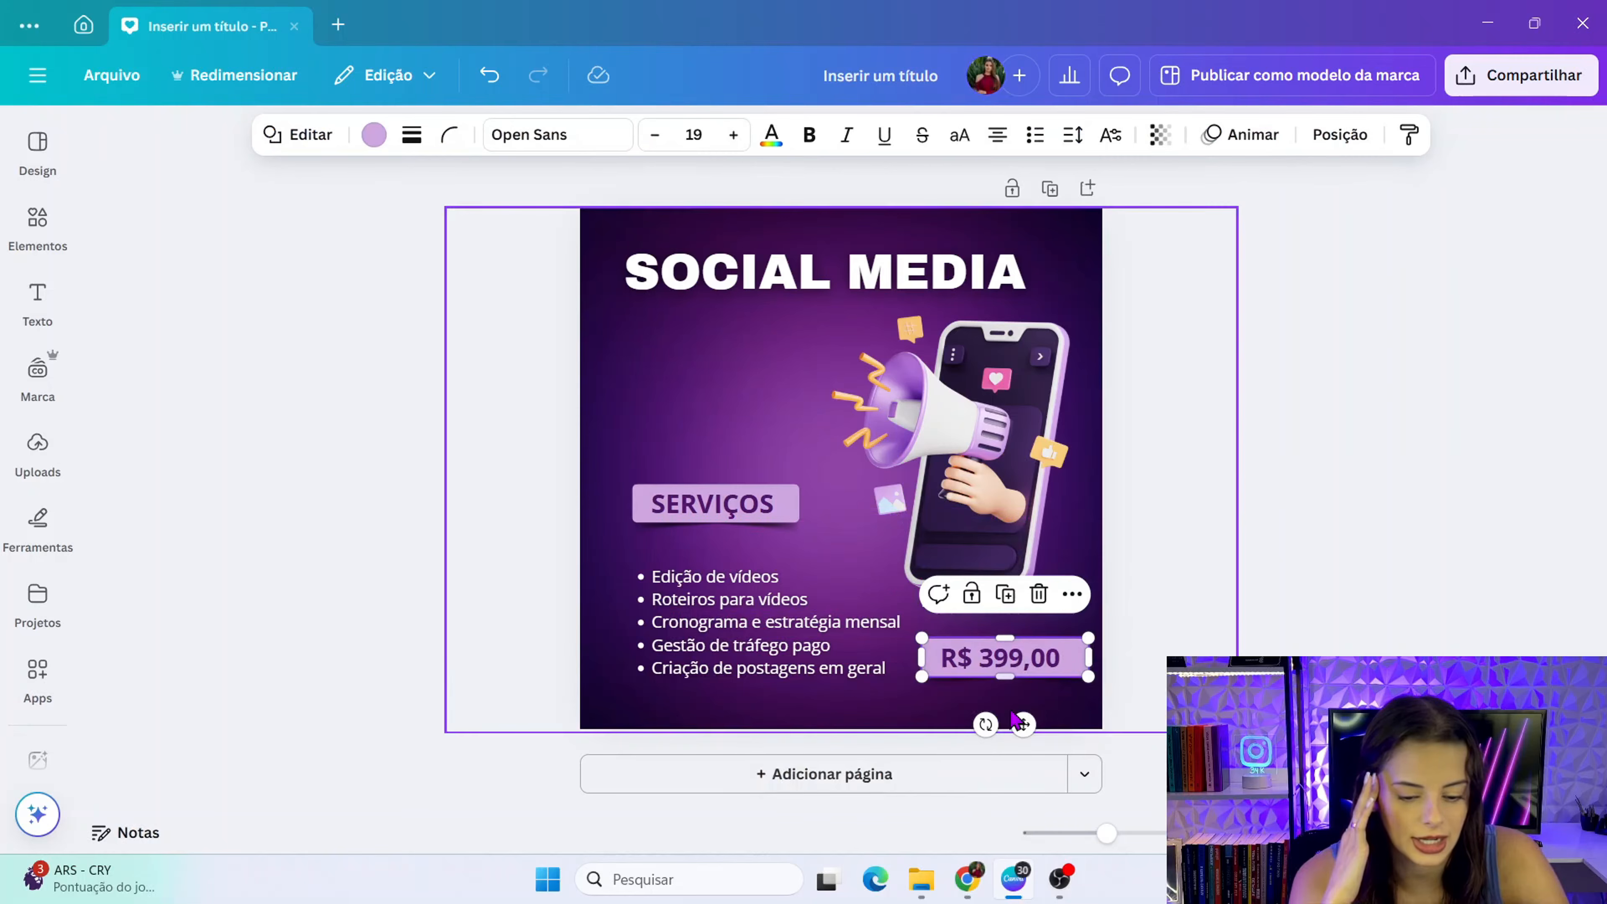
pyautogui.moveTo(1020, 722); pyautogui.dragTo(958, 661)
pyautogui.click(1160, 717)
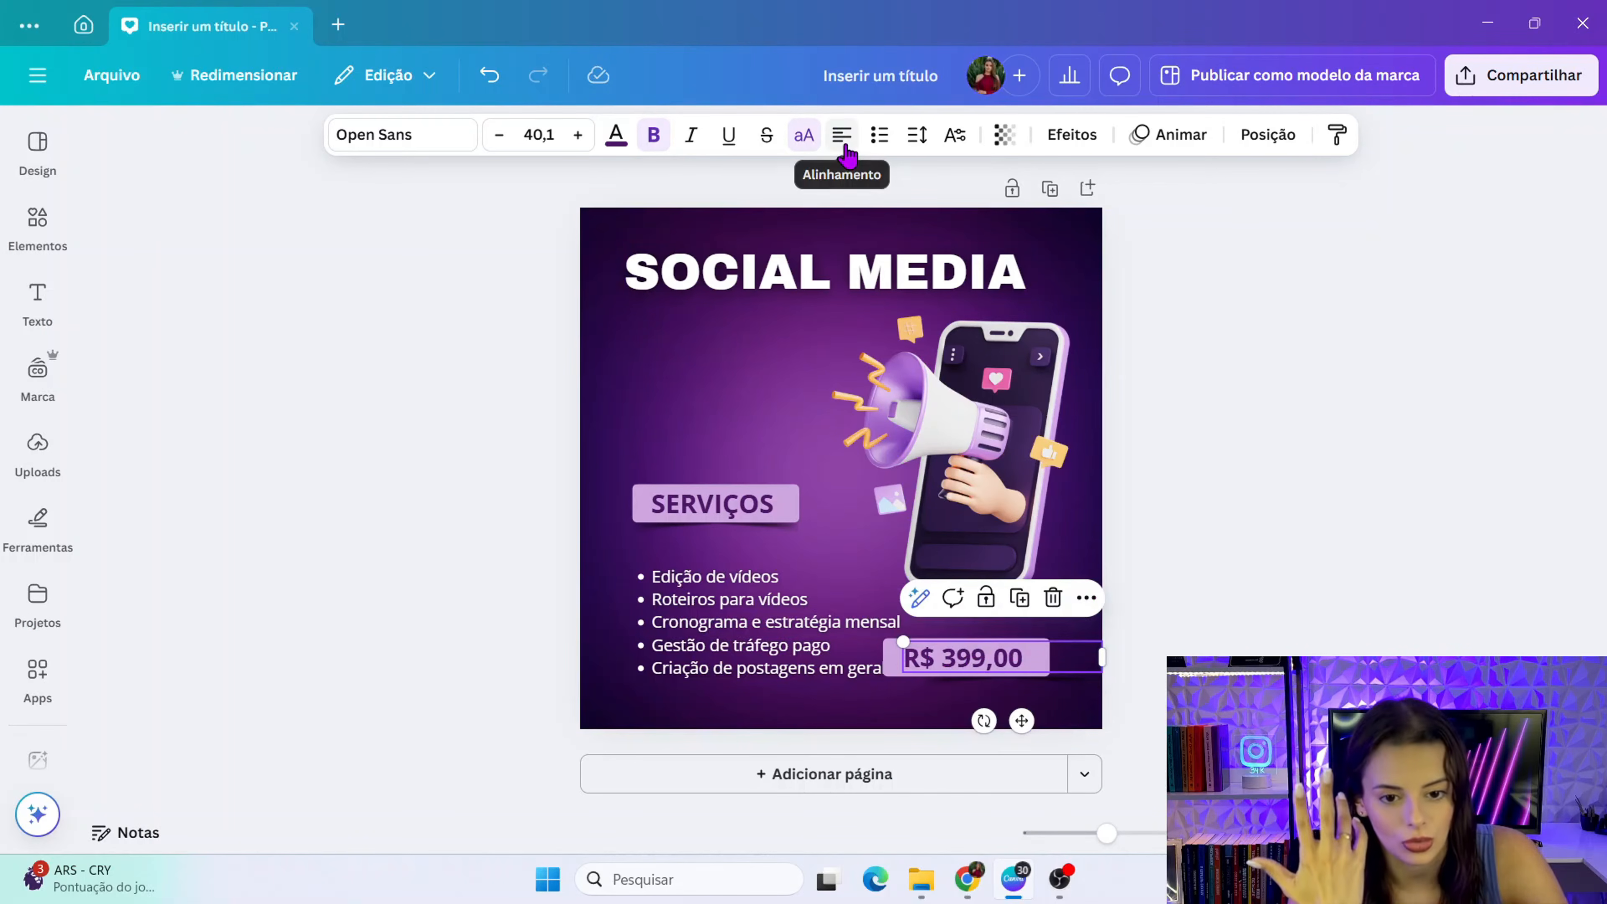
# - Centre-align the R$ 399,00 text on its label and place the PLANOS A PARTIR DE: line directly above the label
pyautogui.click(842, 134)
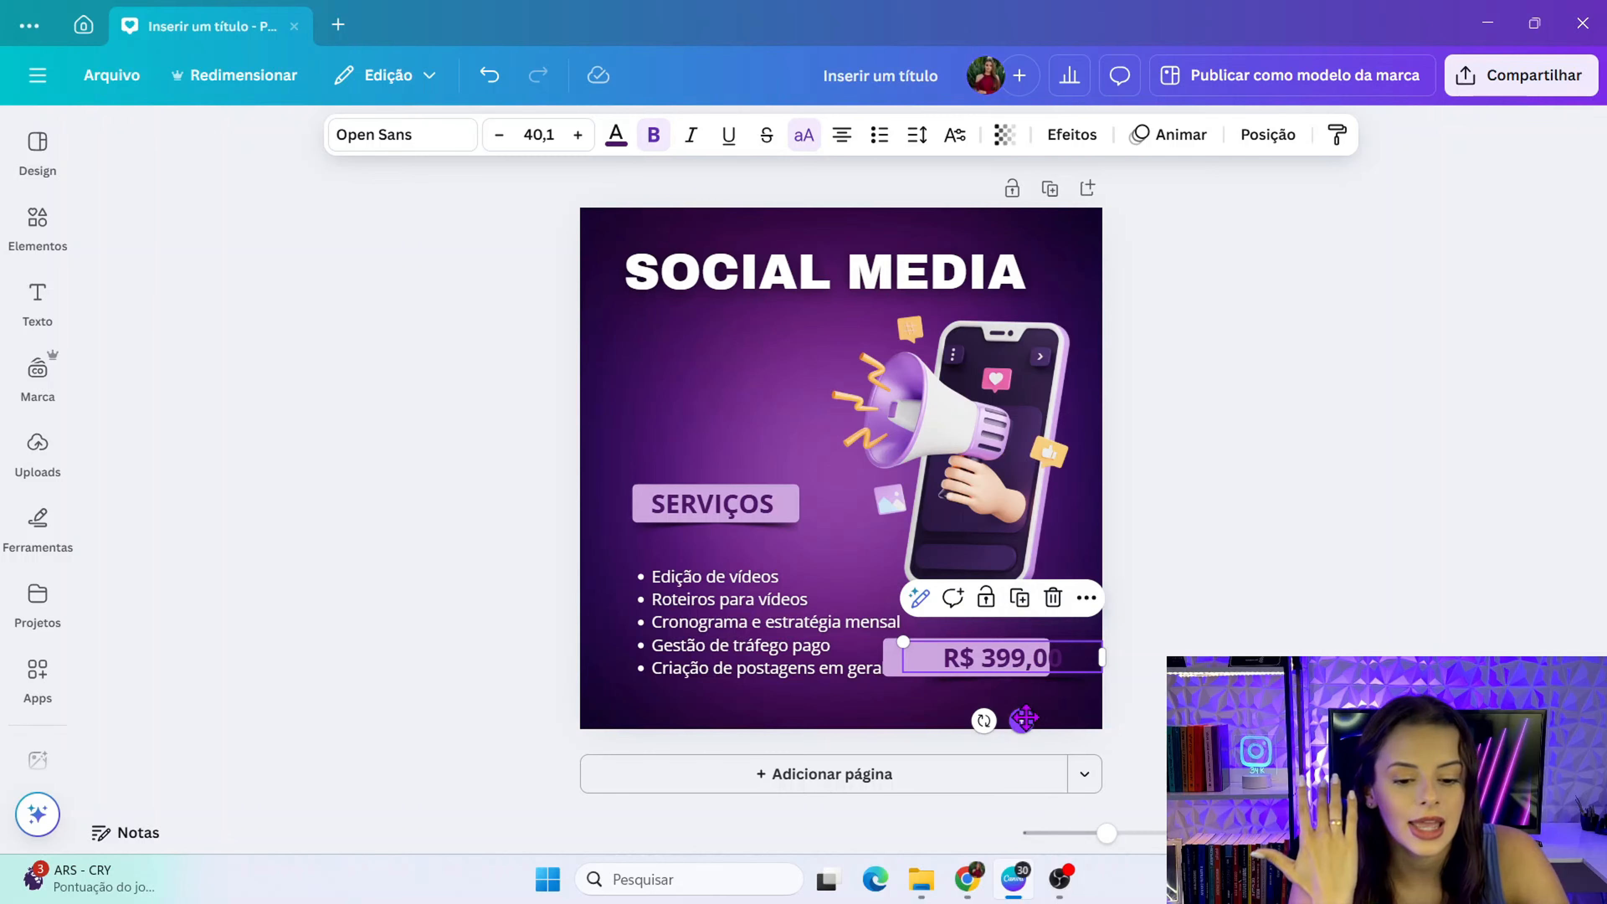
pyautogui.moveTo(1023, 717); pyautogui.dragTo(995, 741)
pyautogui.click(1121, 710)
pyautogui.click(1068, 686)
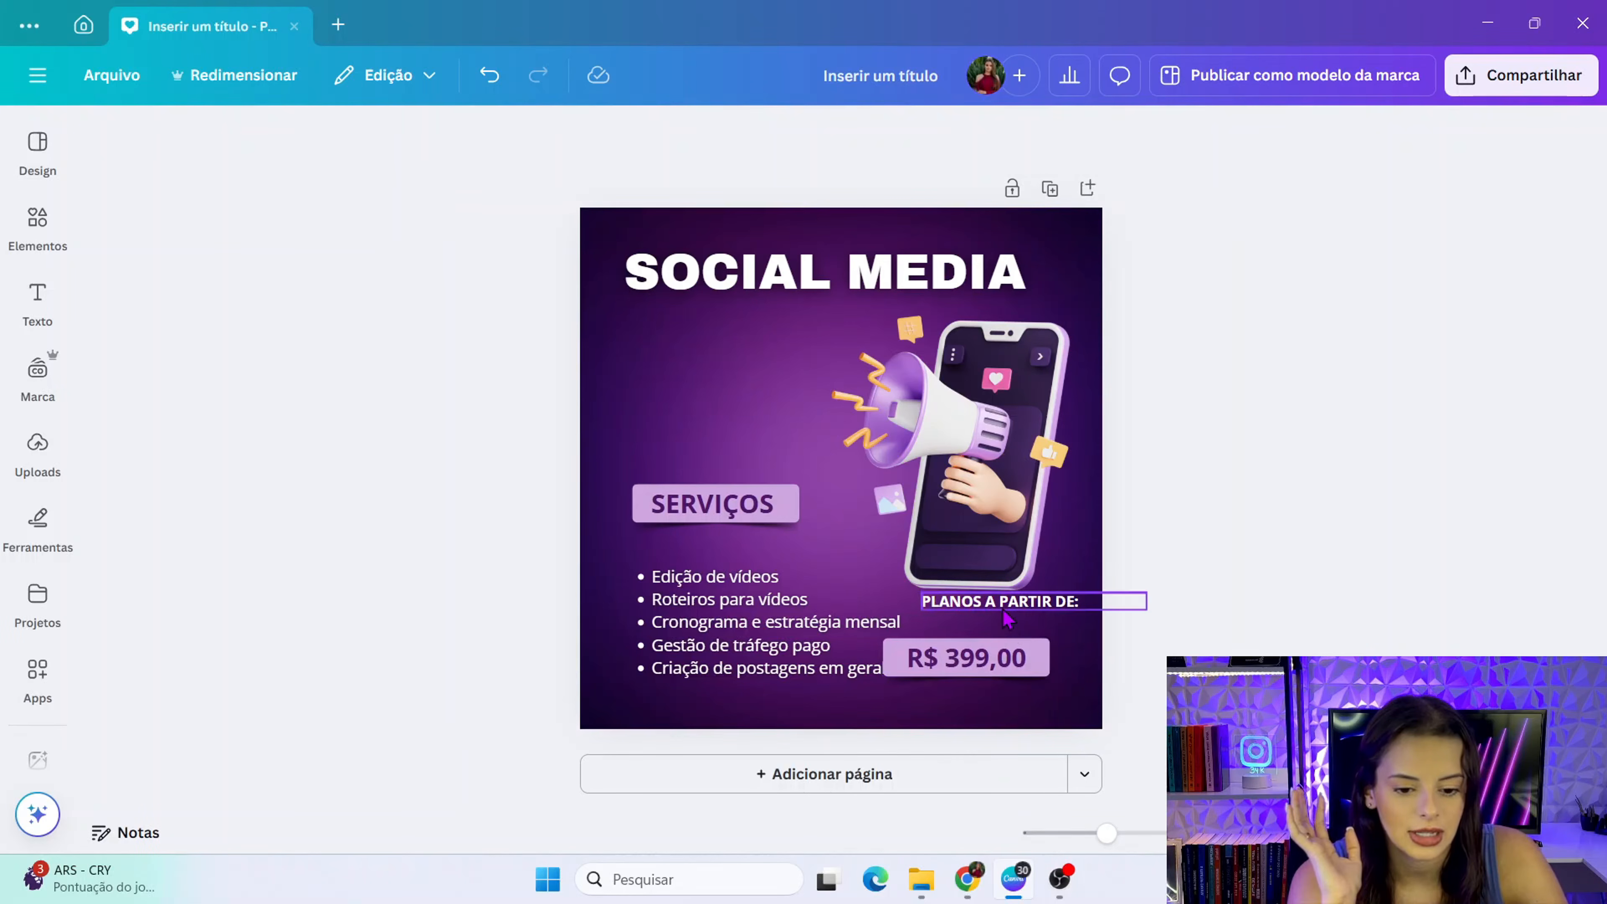
pyautogui.moveTo(994, 603); pyautogui.dragTo(925, 628)
pyautogui.click(1262, 592)
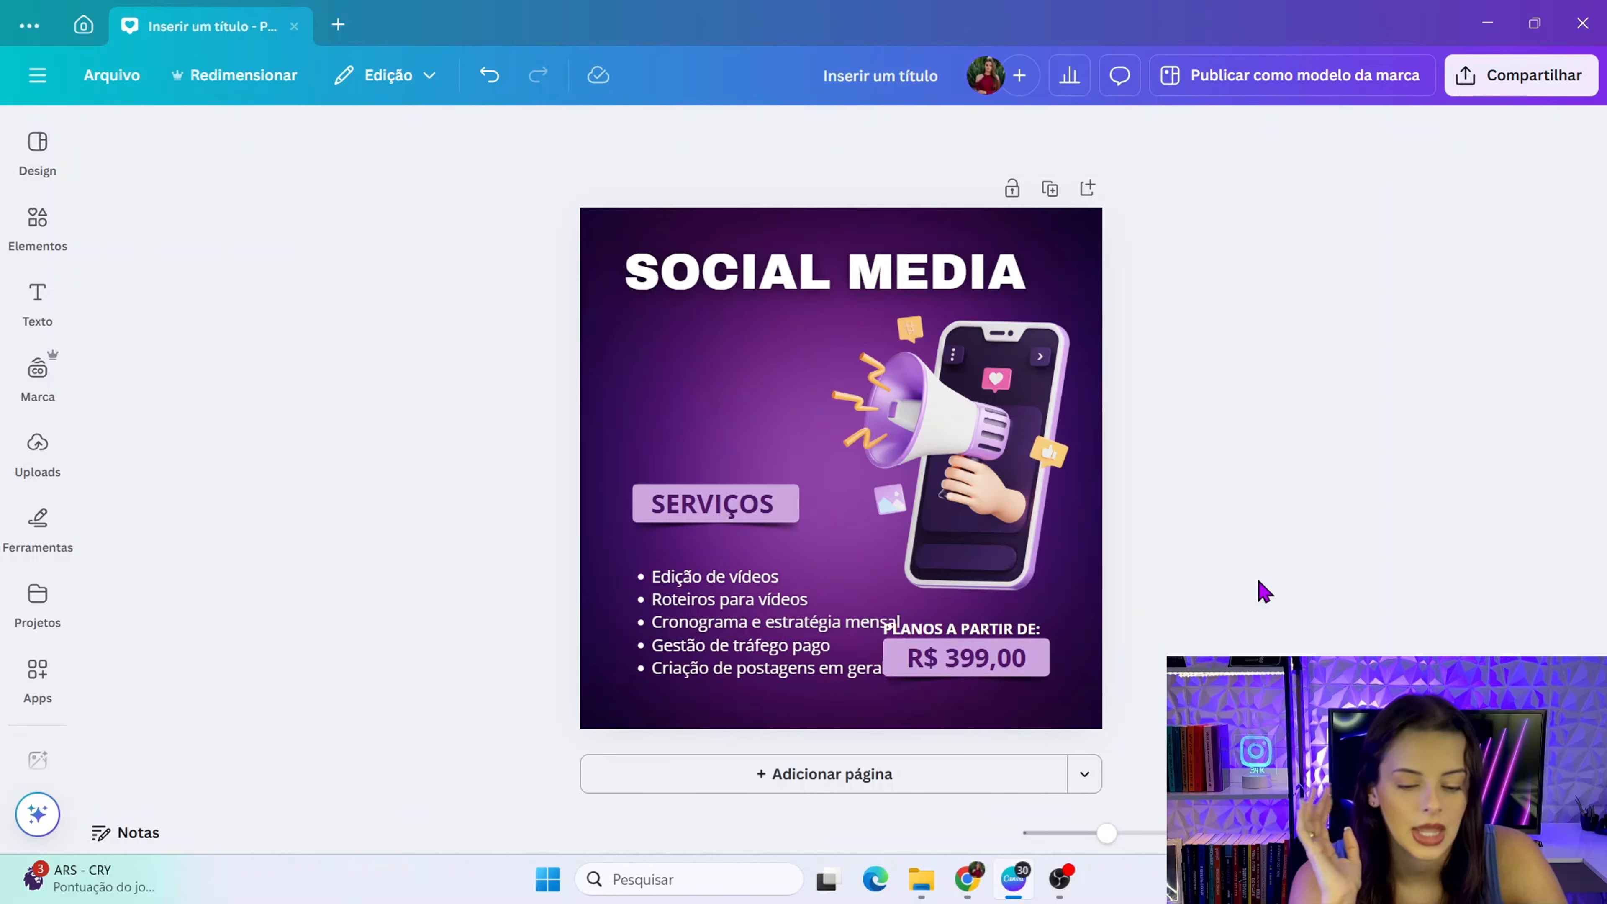
# - Move the whole SERVIÇOS label higher on the page and bring the bulleted services list up beneath it
pyautogui.click(810, 598)
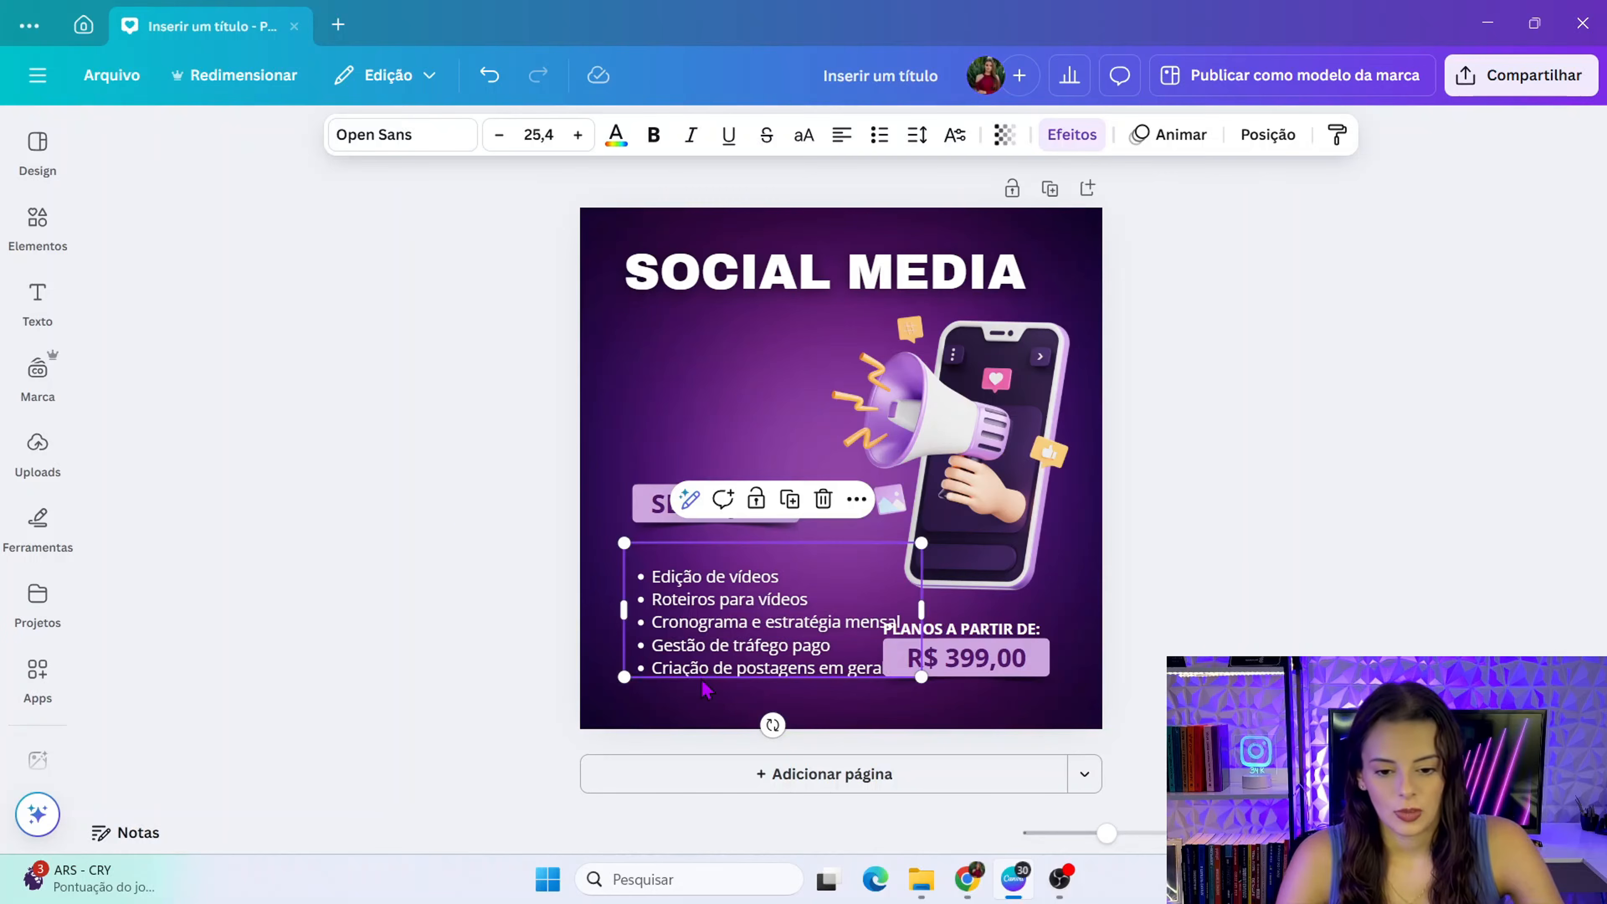
pyautogui.click(509, 502)
pyautogui.moveTo(562, 451); pyautogui.dragTo(695, 478)
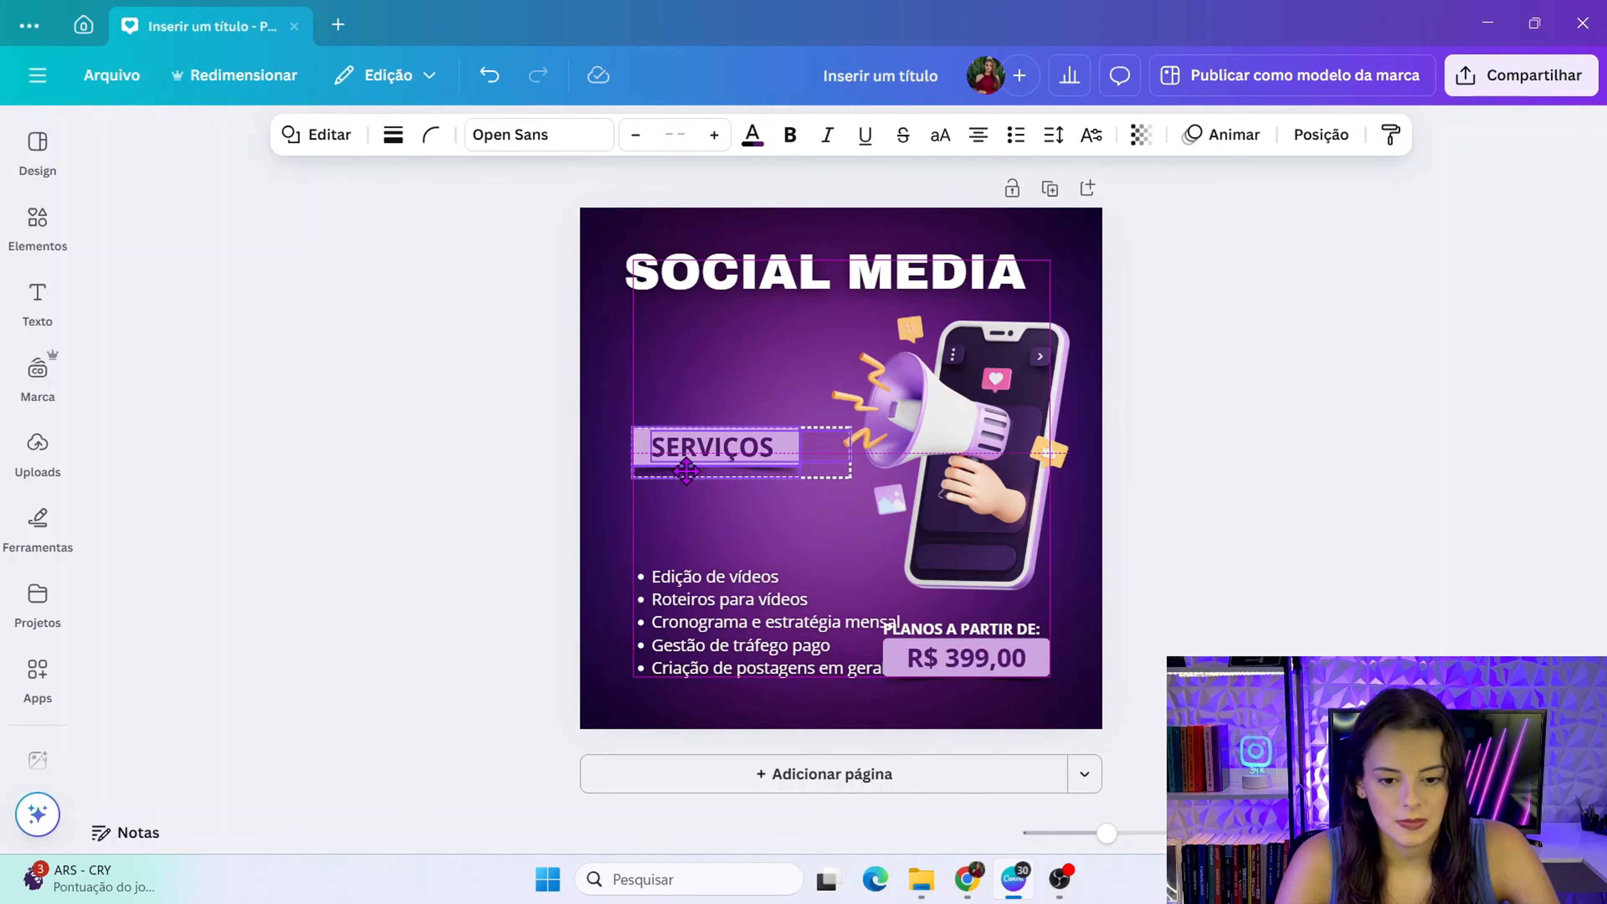
pyautogui.click(669, 658)
pyautogui.moveTo(669, 658); pyautogui.dragTo(681, 572)
# - Shrink the phone and megaphone illustration slightly from its upper-left corner
pyautogui.click(892, 332)
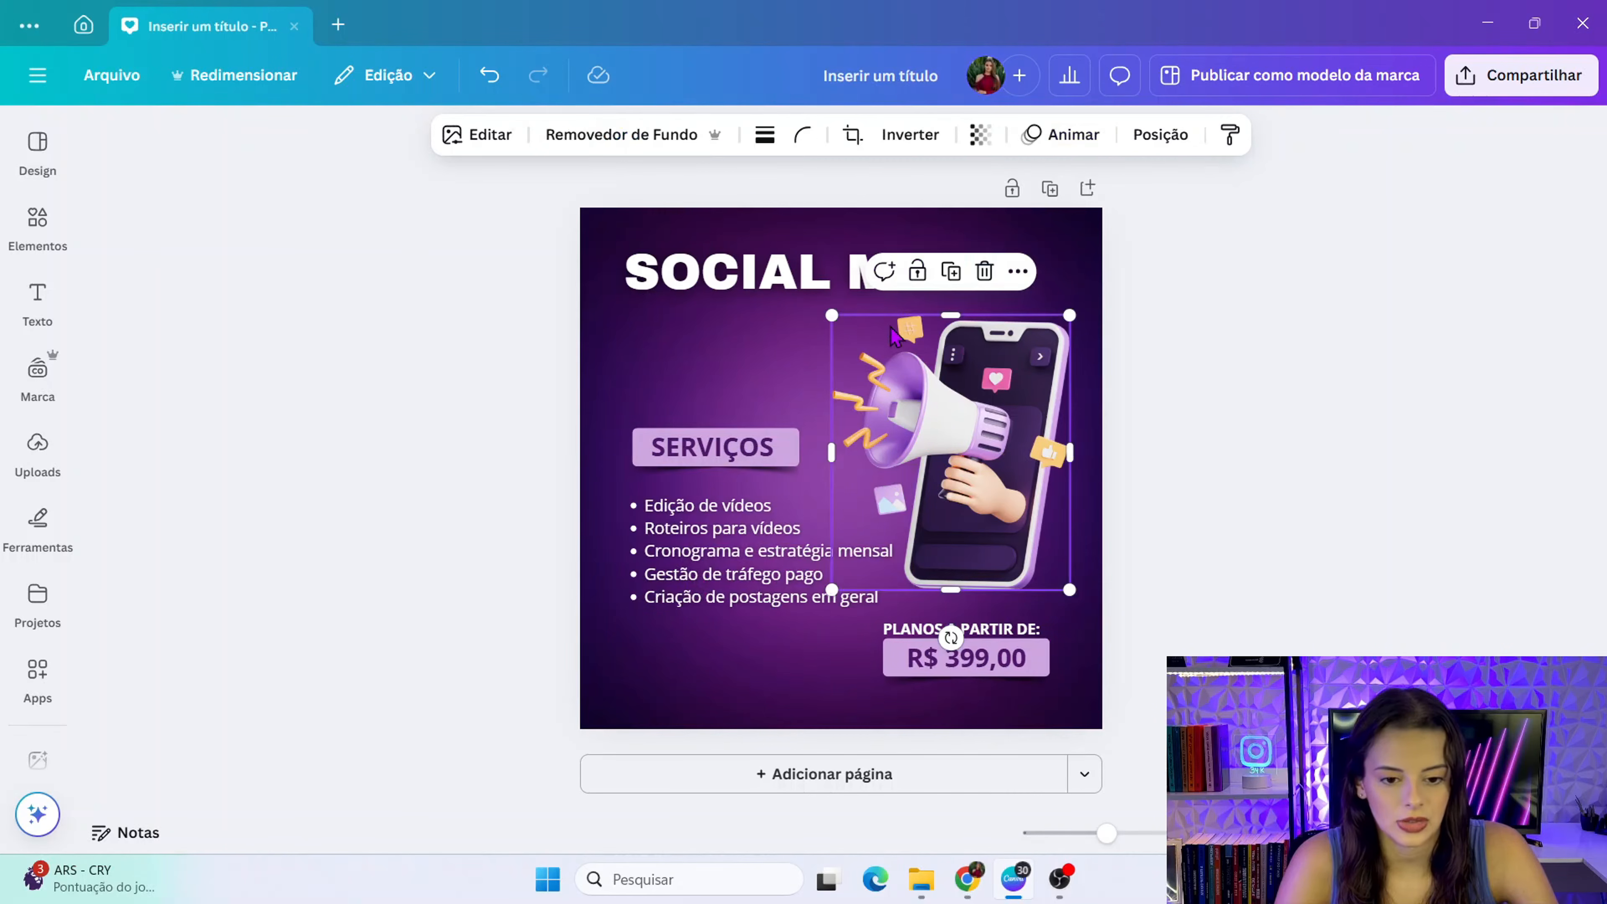
pyautogui.moveTo(839, 316); pyautogui.dragTo(845, 321)
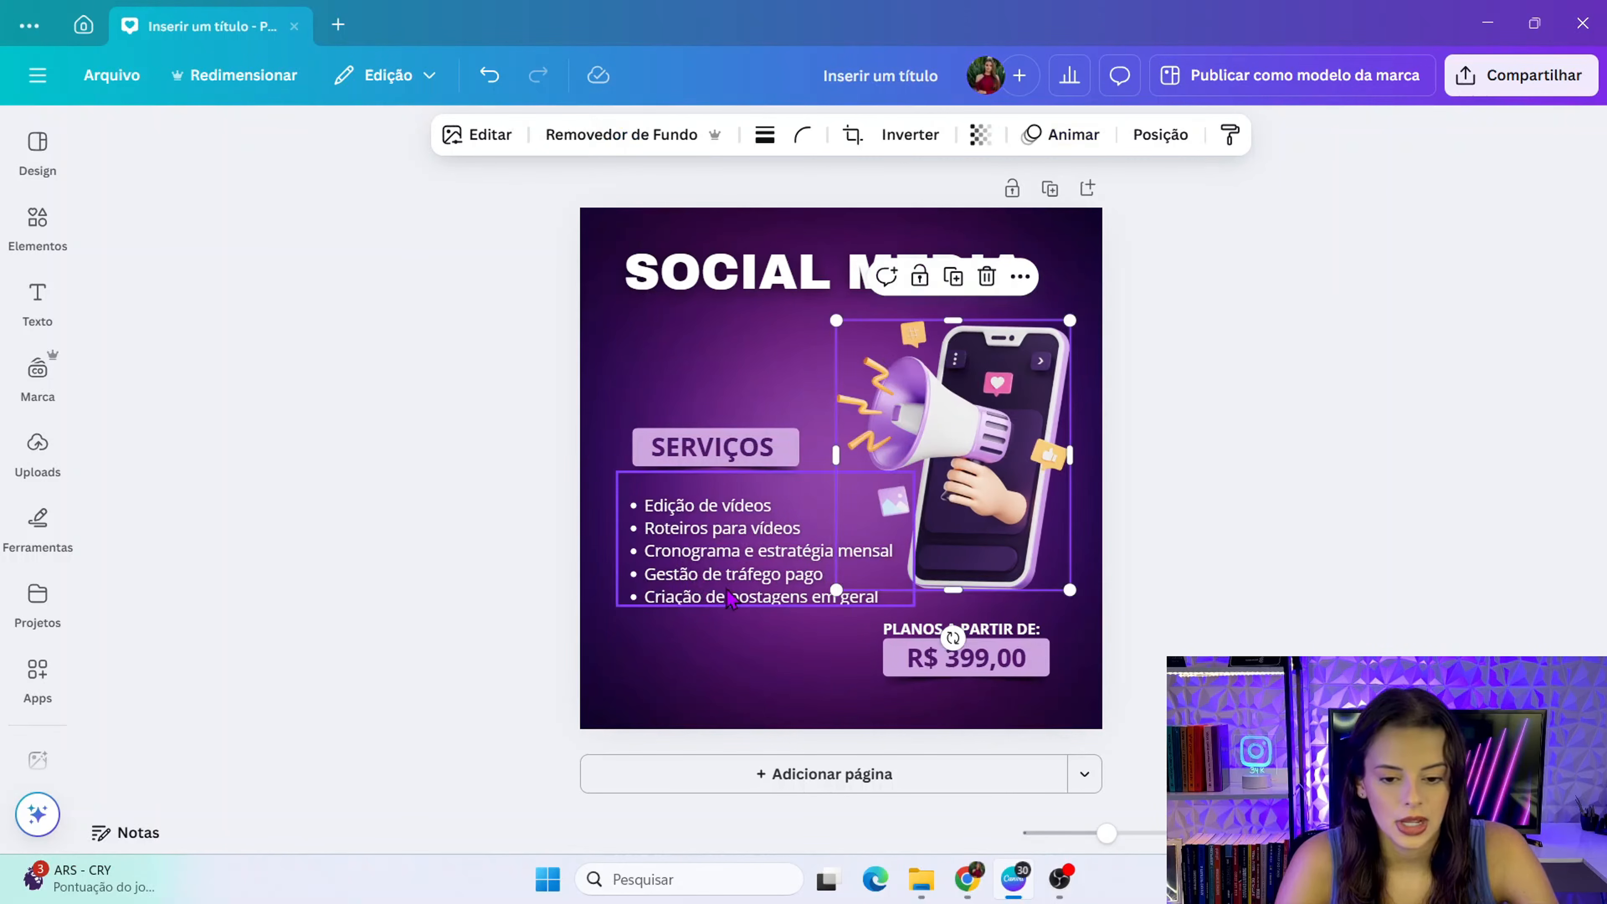
# - Align the bulleted services list with the SERVIÇOS label and reduce it to font size 24,5
pyautogui.click(734, 598)
pyautogui.moveTo(734, 599); pyautogui.dragTo(742, 597)
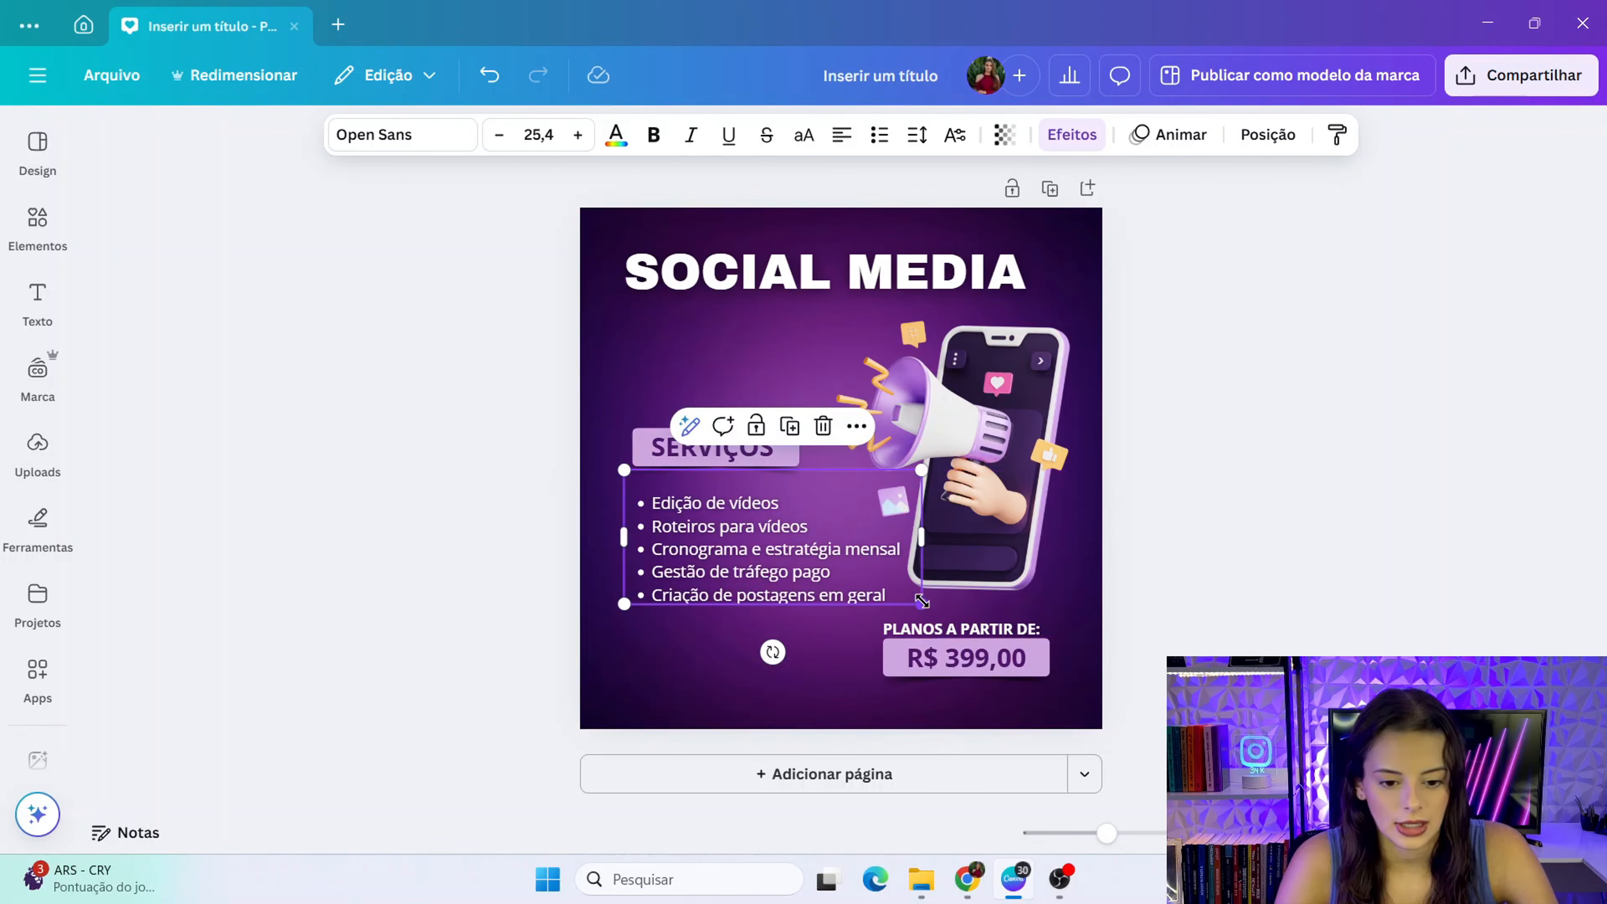
pyautogui.moveTo(915, 605); pyautogui.dragTo(913, 595)
pyautogui.click(979, 733)
pyautogui.click(733, 547)
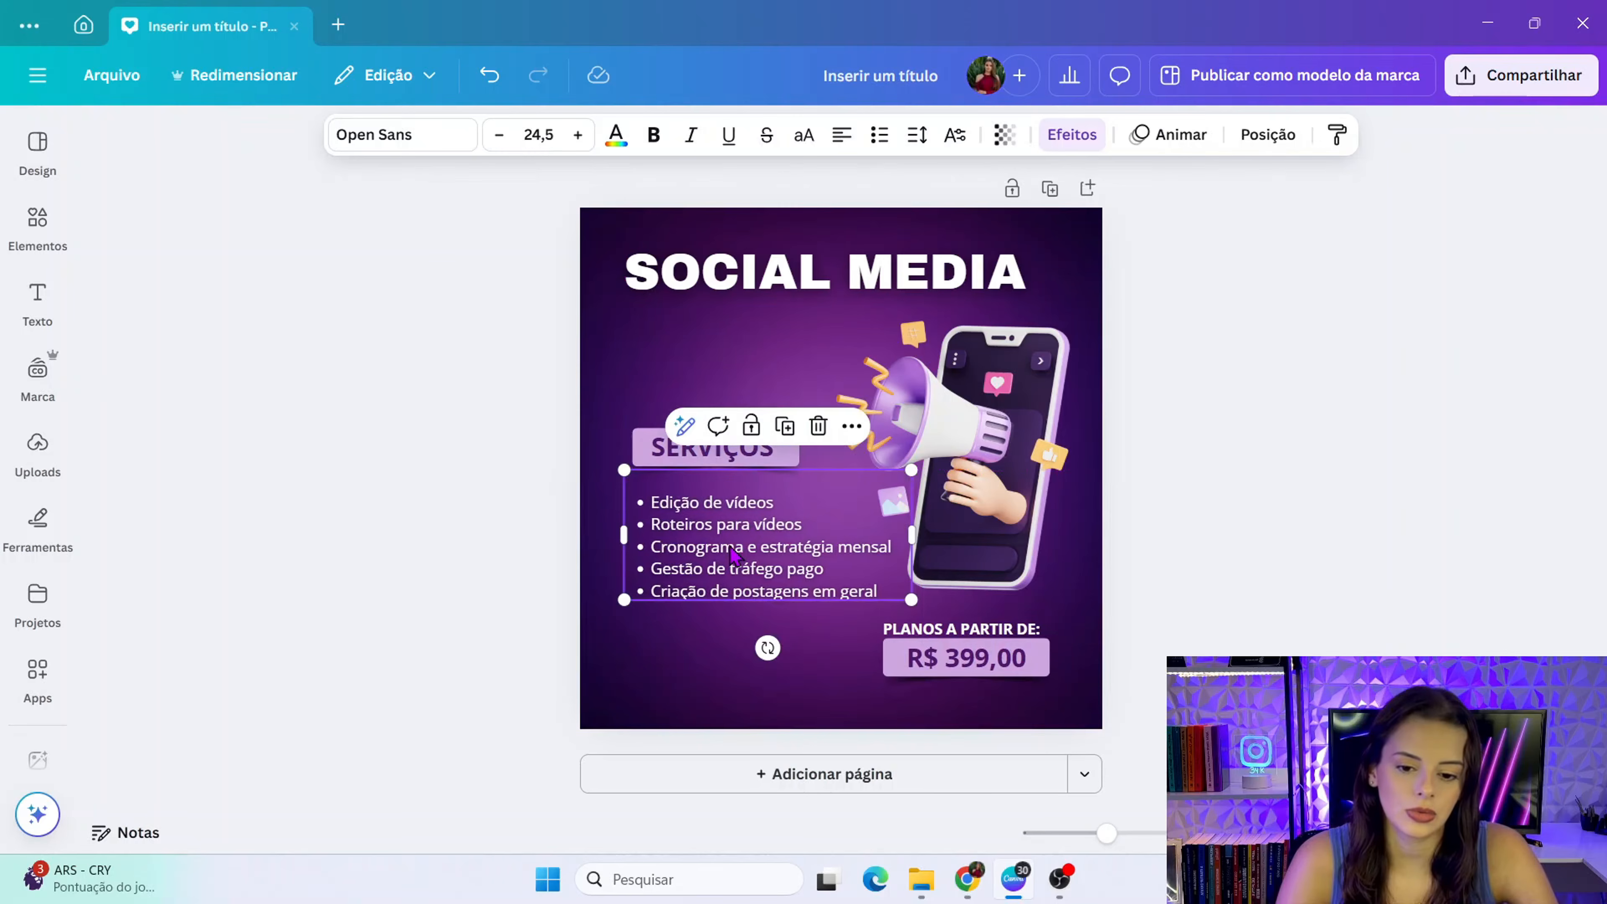
# - Move the services list slightly lower and place a duplicate of the PLANOS A PARTIR DE: line beneath it
pyautogui.moveTo(732, 547); pyautogui.dragTo(732, 555)
pyautogui.click(421, 652)
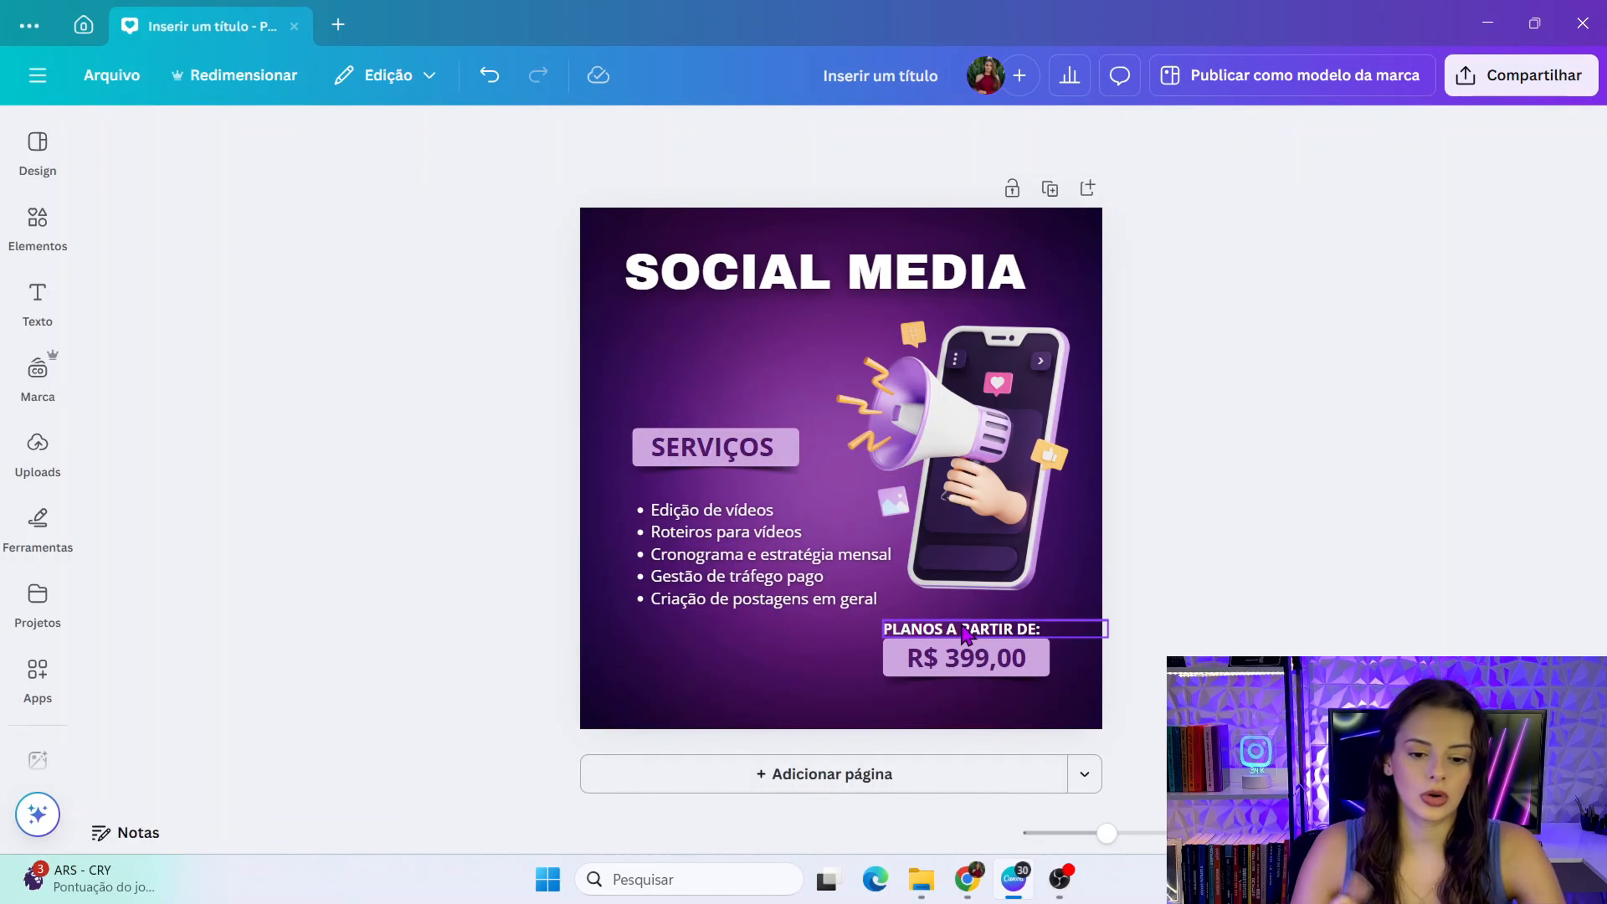
pyautogui.click(979, 628)
pyautogui.click(1014, 579)
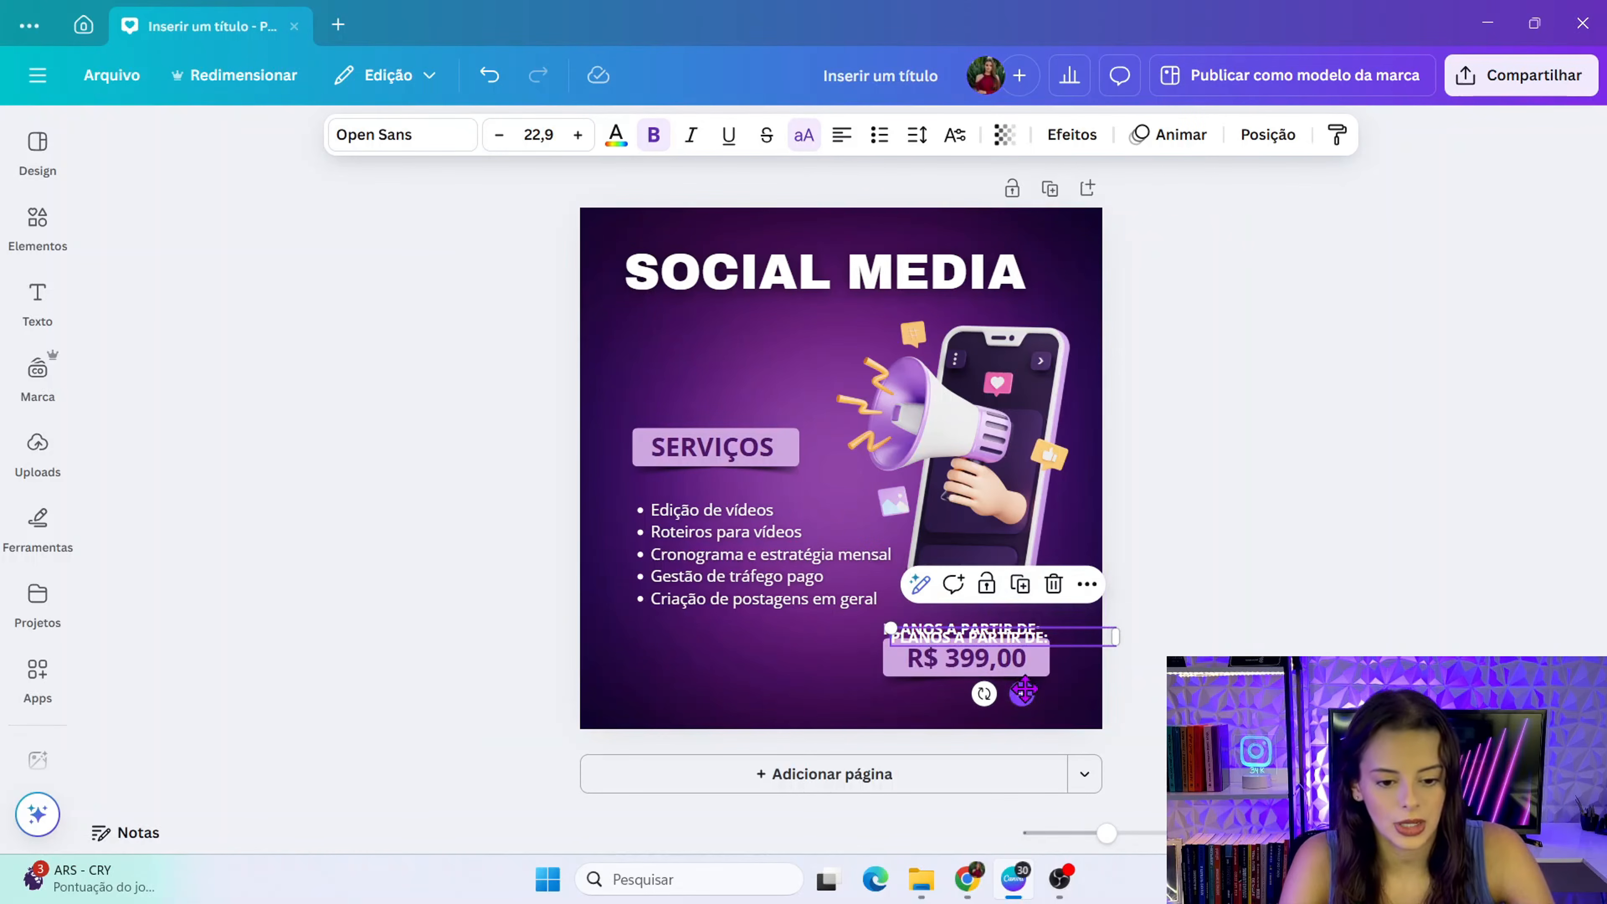
pyautogui.moveTo(1022, 694); pyautogui.dragTo(765, 720)
# - Replace the duplicated line's text with the contact phone number and shift it slightly to line up under the services list
pyautogui.moveTo(740, 665); pyautogui.dragTo(634, 665)
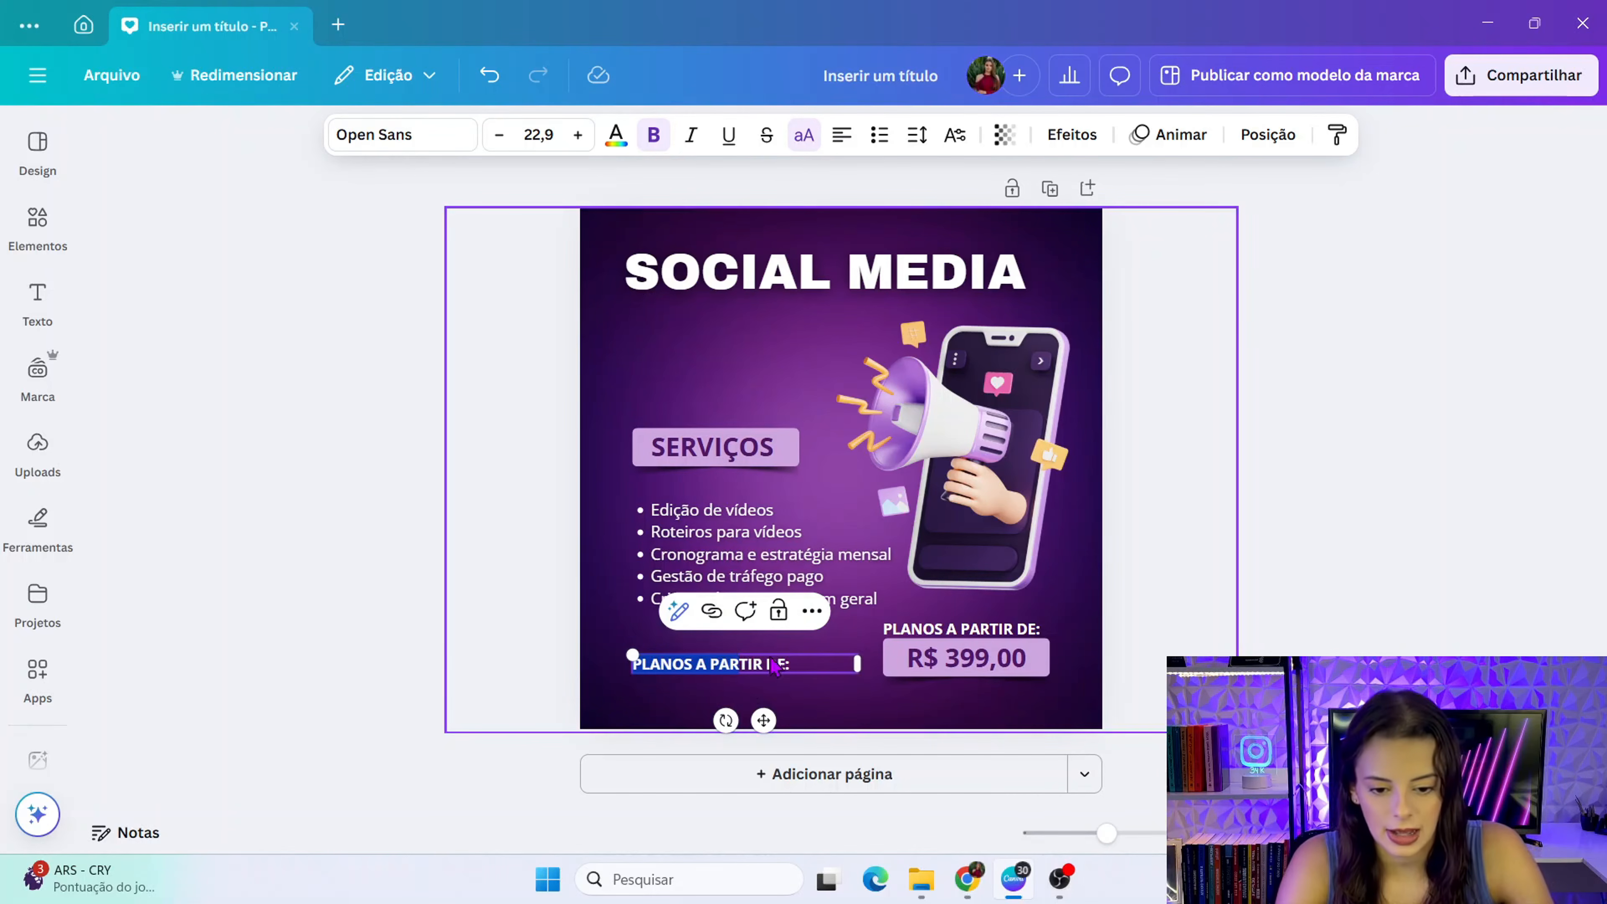
pyautogui.moveTo(773, 664); pyautogui.dragTo(818, 663)
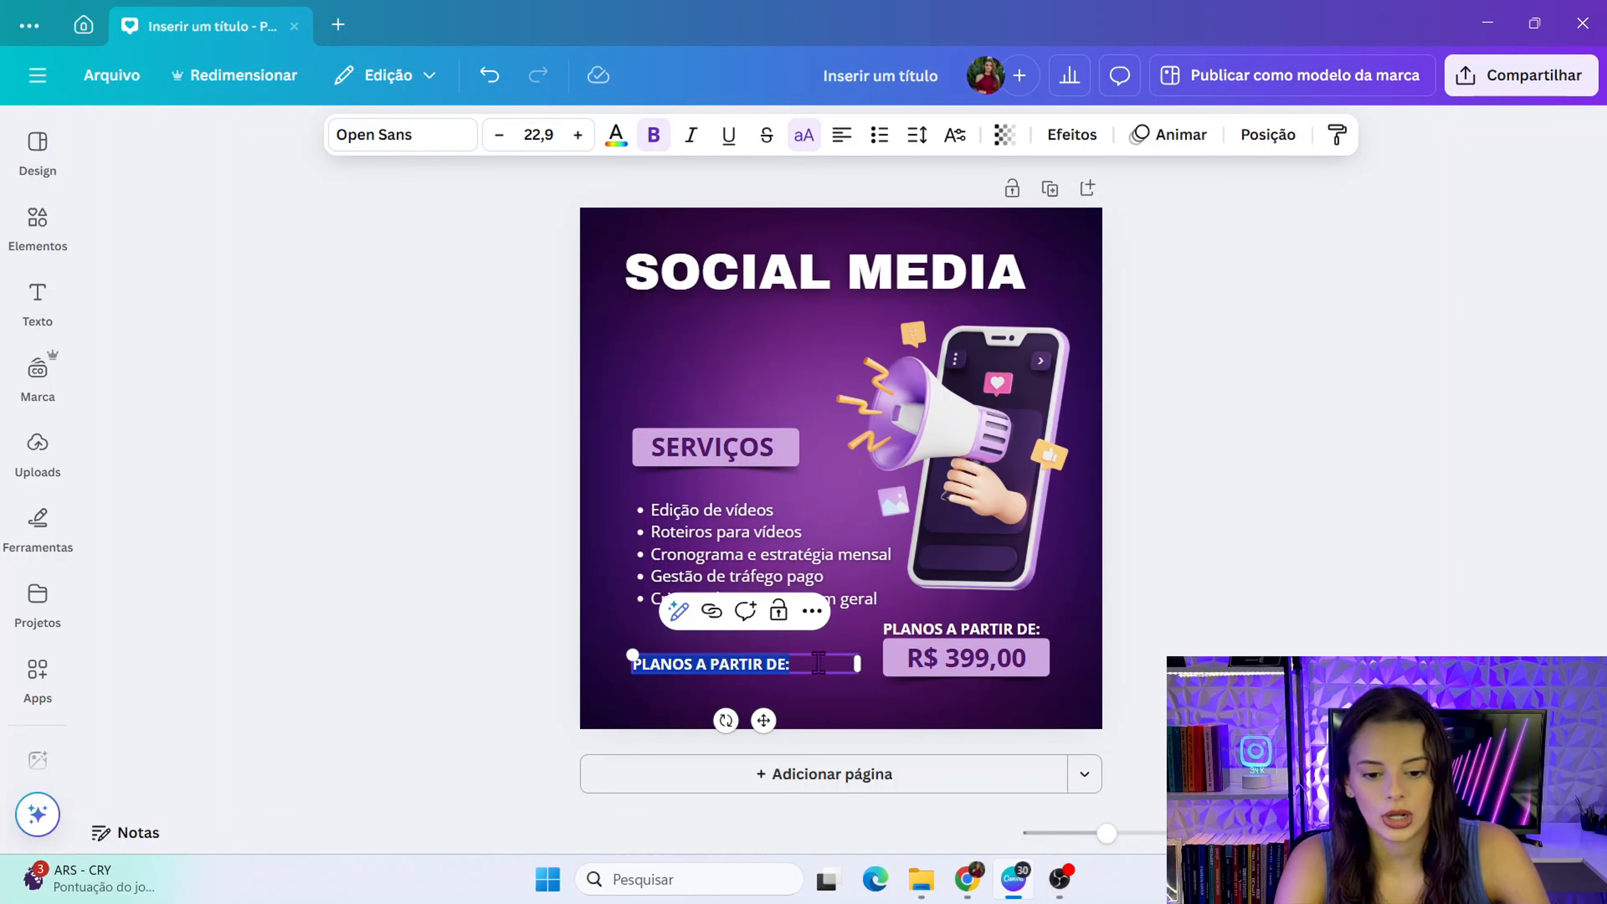
pyautogui.press('BackSpace')
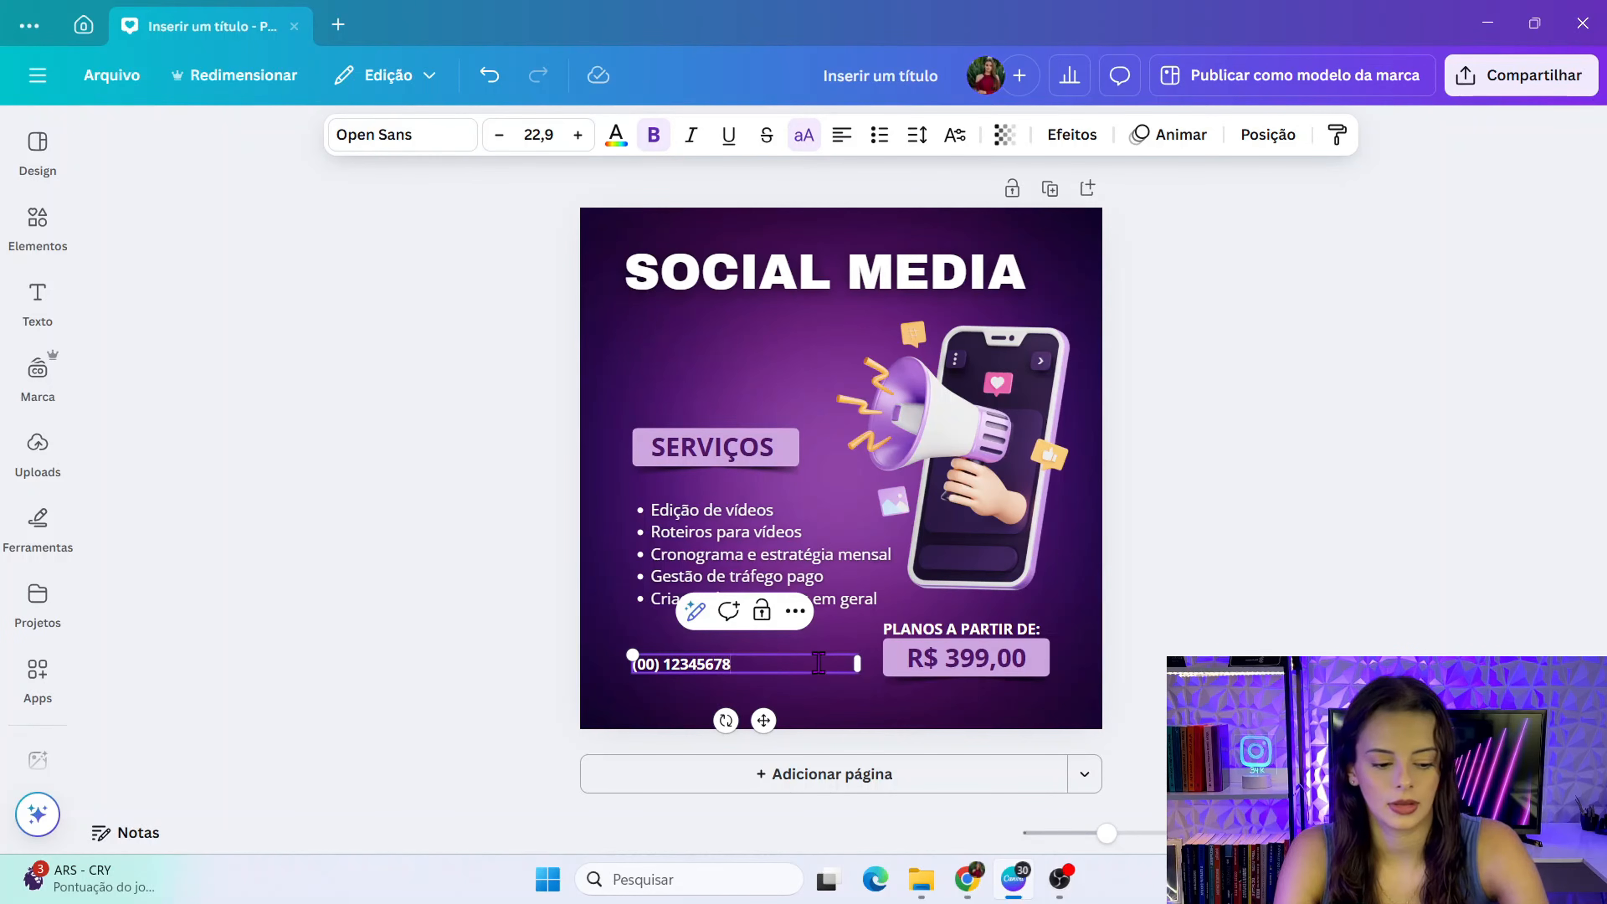
pyautogui.click(469, 779)
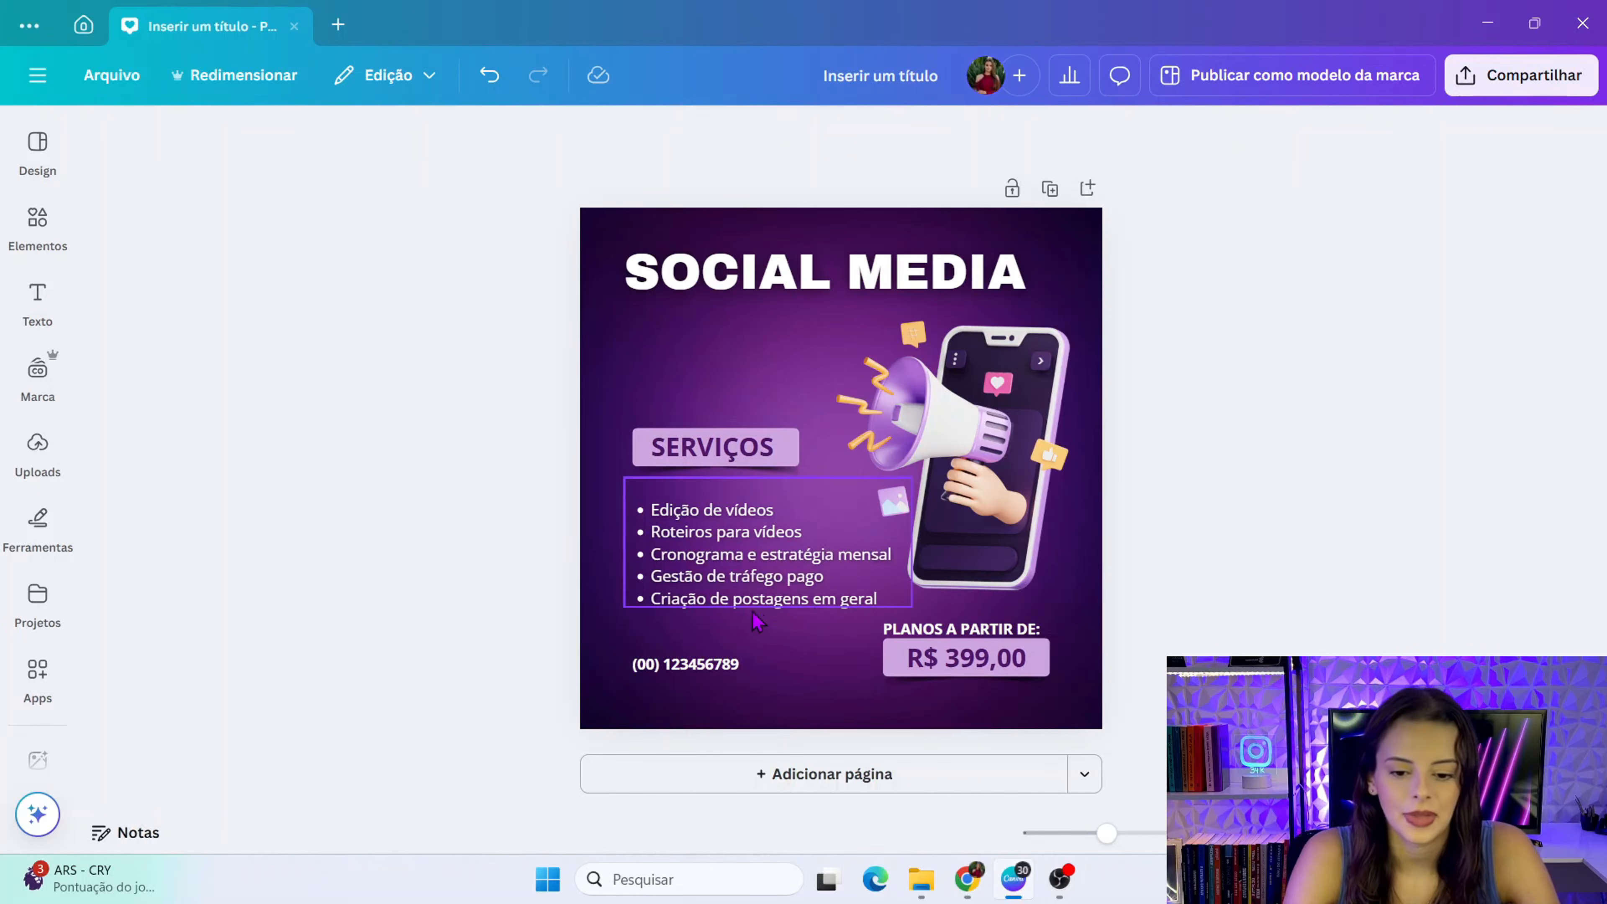
pyautogui.click(721, 681)
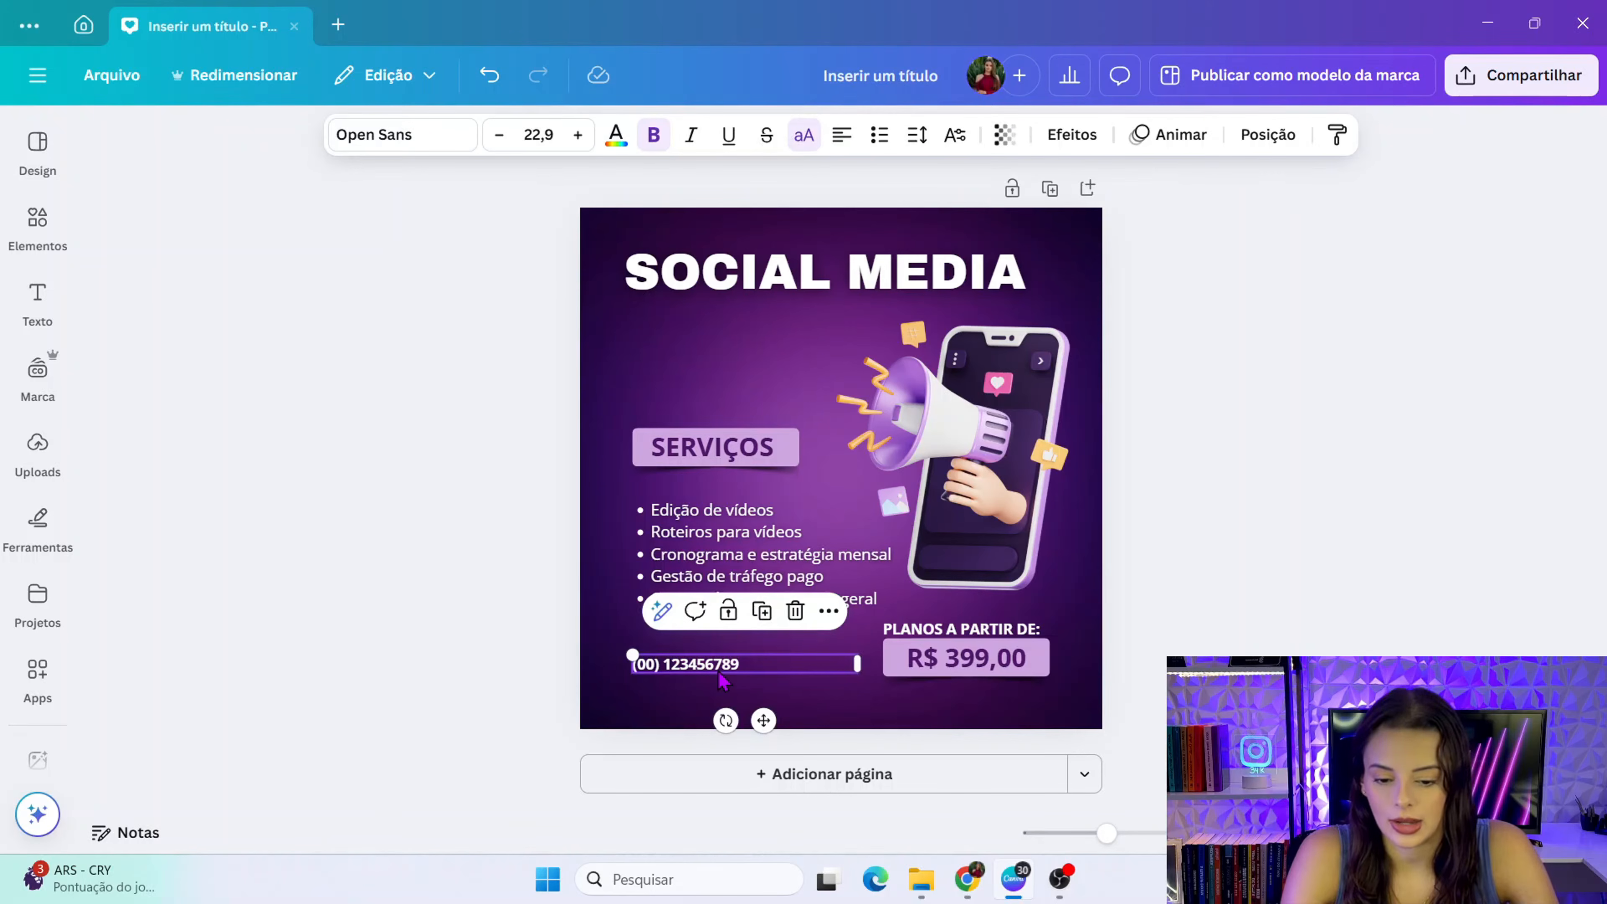
pyautogui.moveTo(728, 678); pyautogui.dragTo(728, 668)
# - Search the graphic elements for "contato" and browse for a contact bar to hold the phone number
pyautogui.click(37, 300)
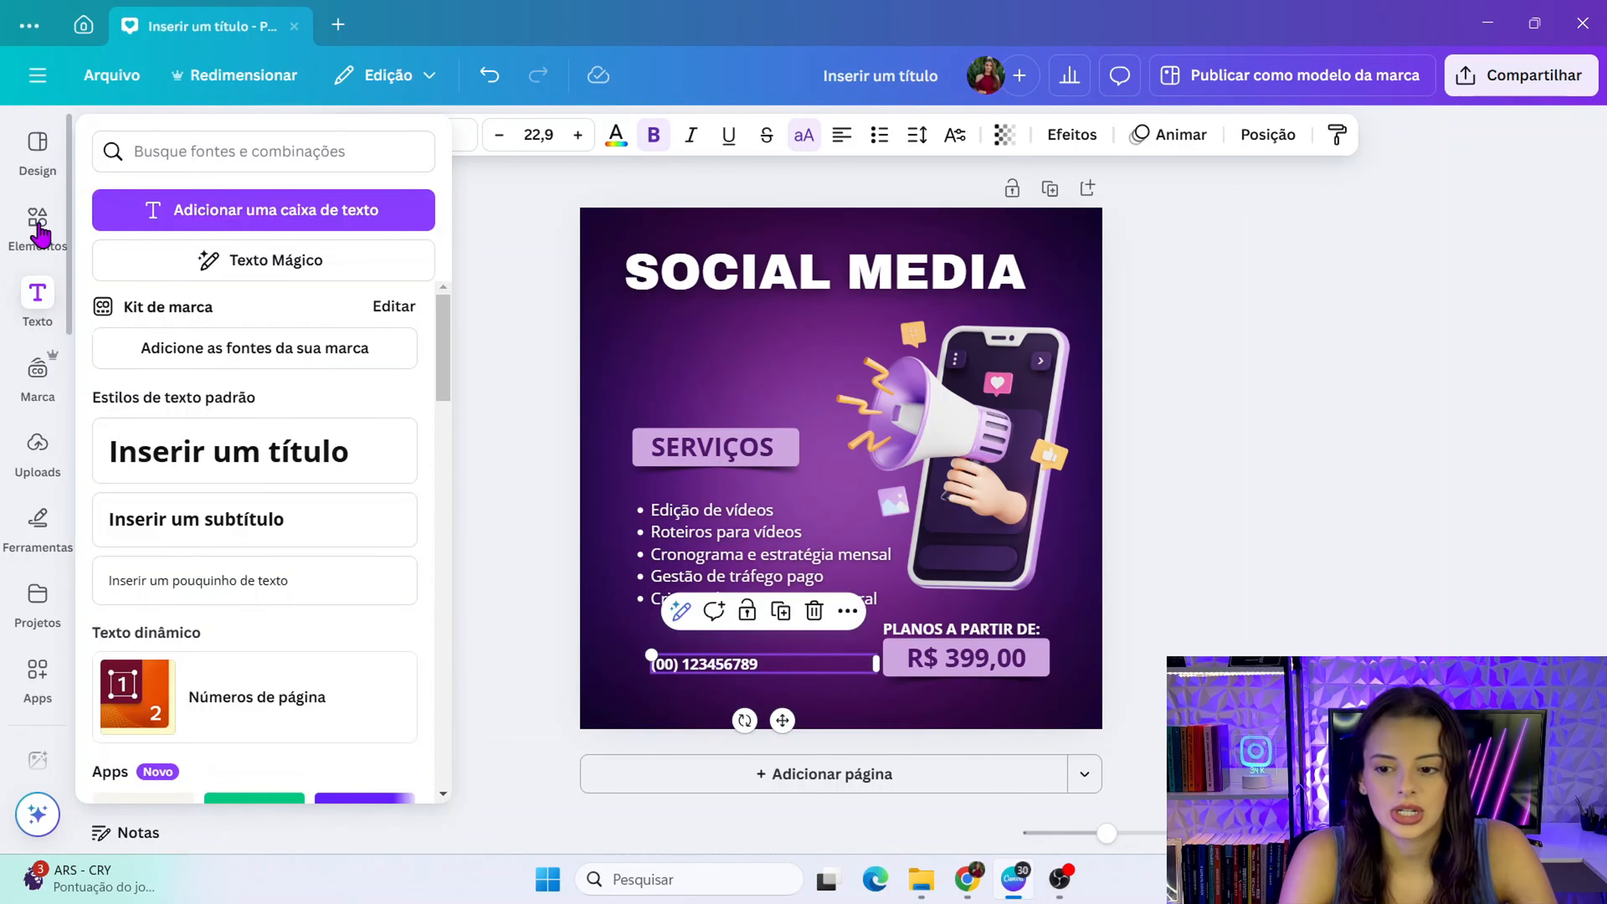
pyautogui.click(37, 223)
pyautogui.click(216, 143)
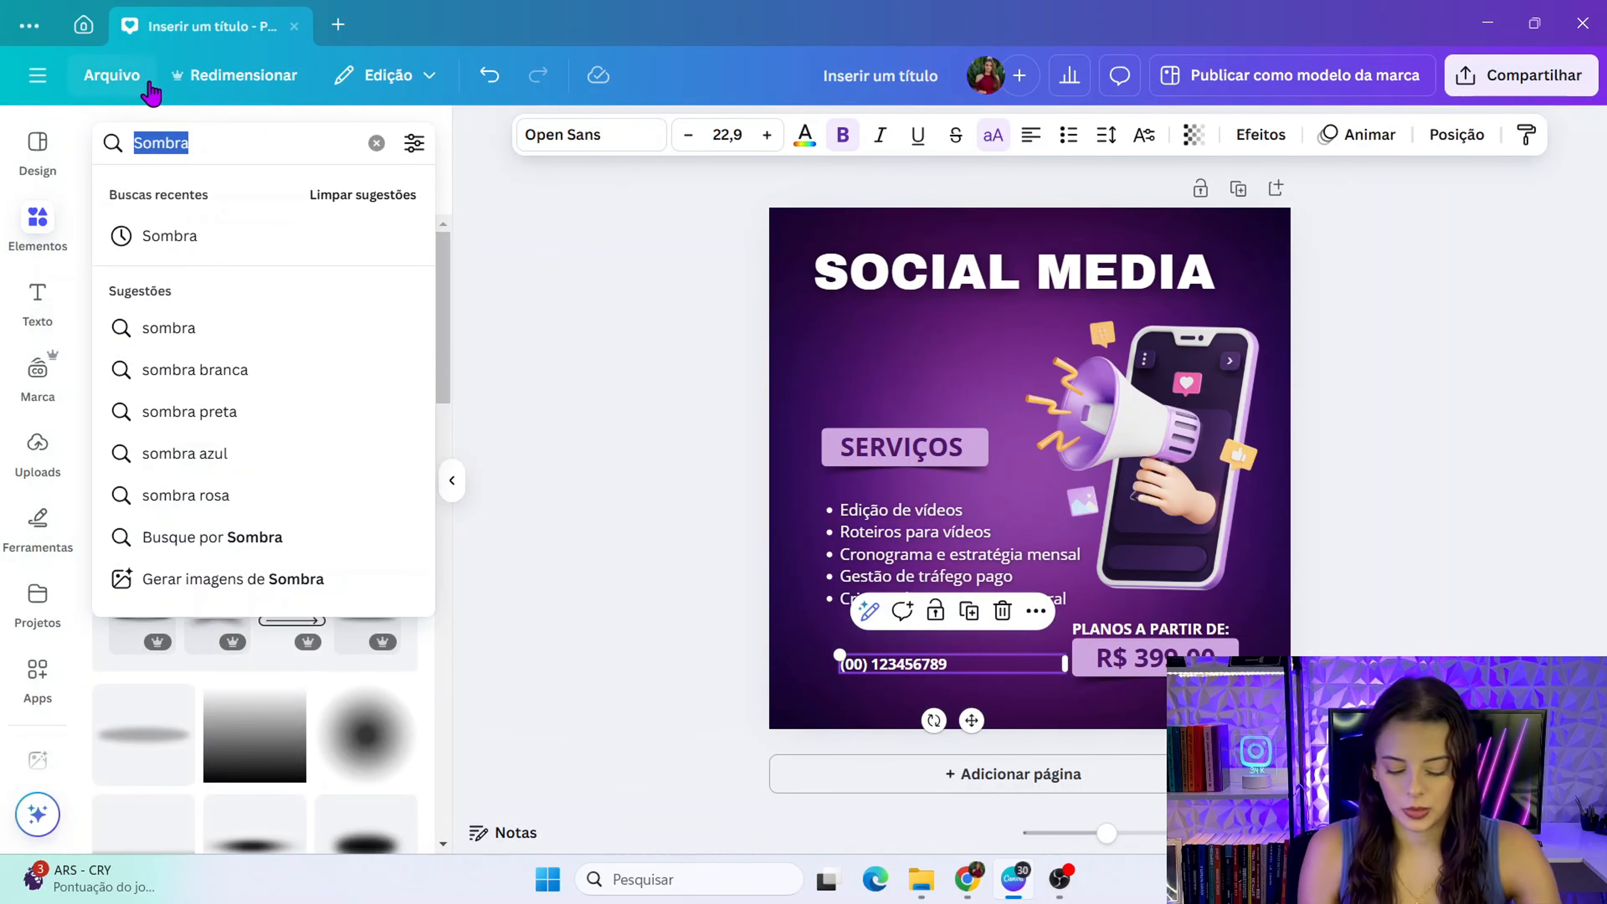
pyautogui.write('contato')
pyautogui.press('Return')
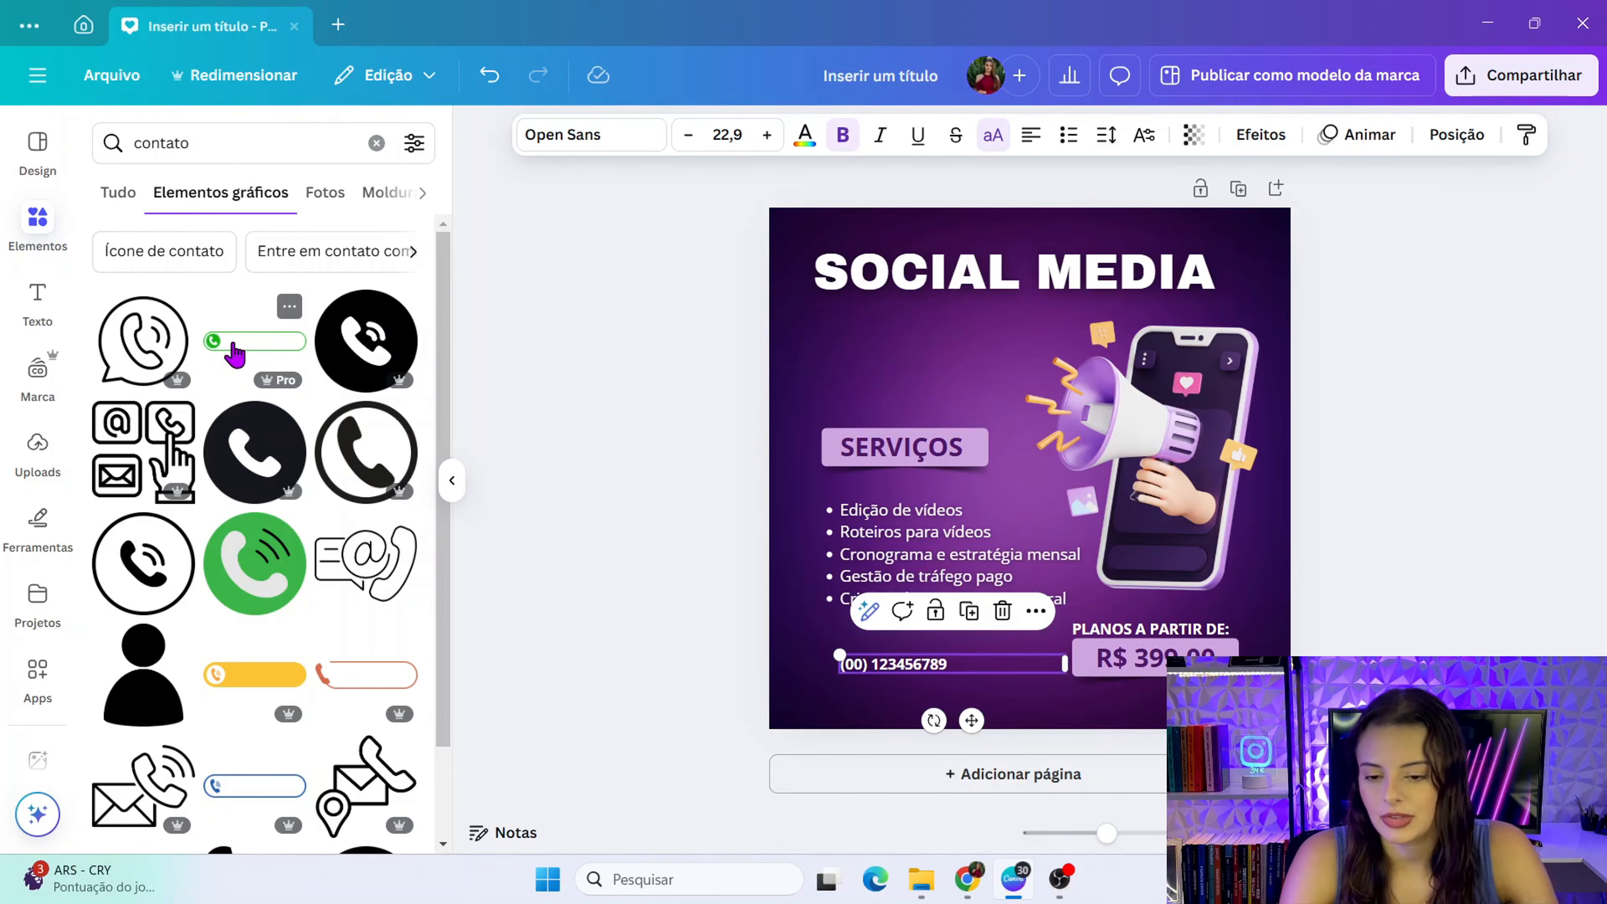
pyautogui.scroll(-5, 234, 354)
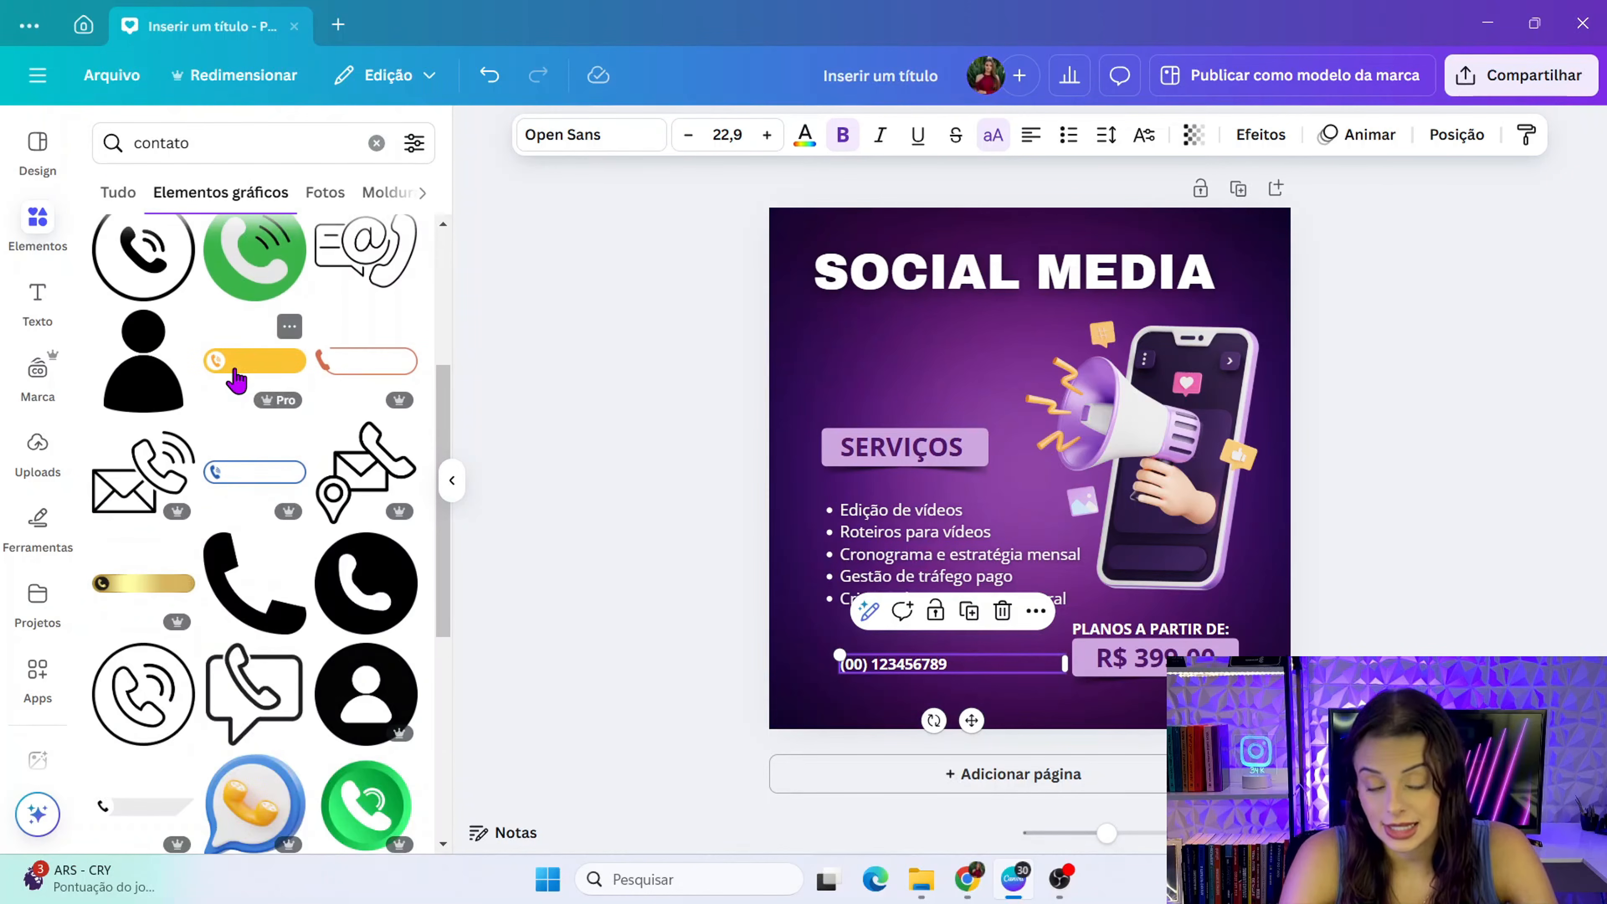
pyautogui.moveTo(236, 380); pyautogui.dragTo(246, 380)
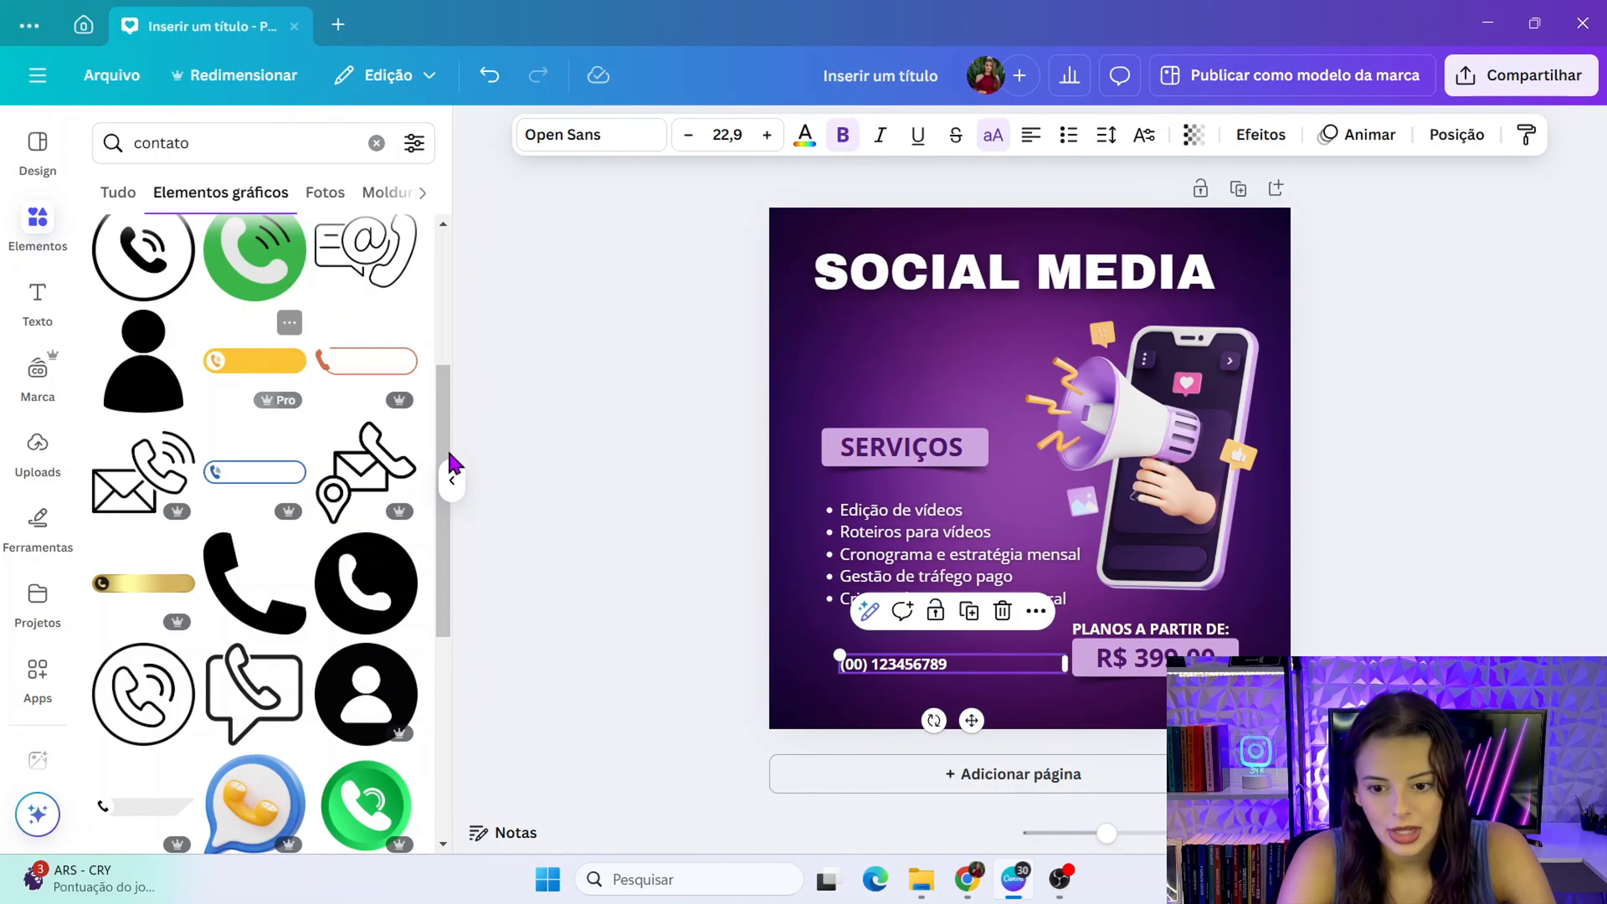
pyautogui.click(719, 428)
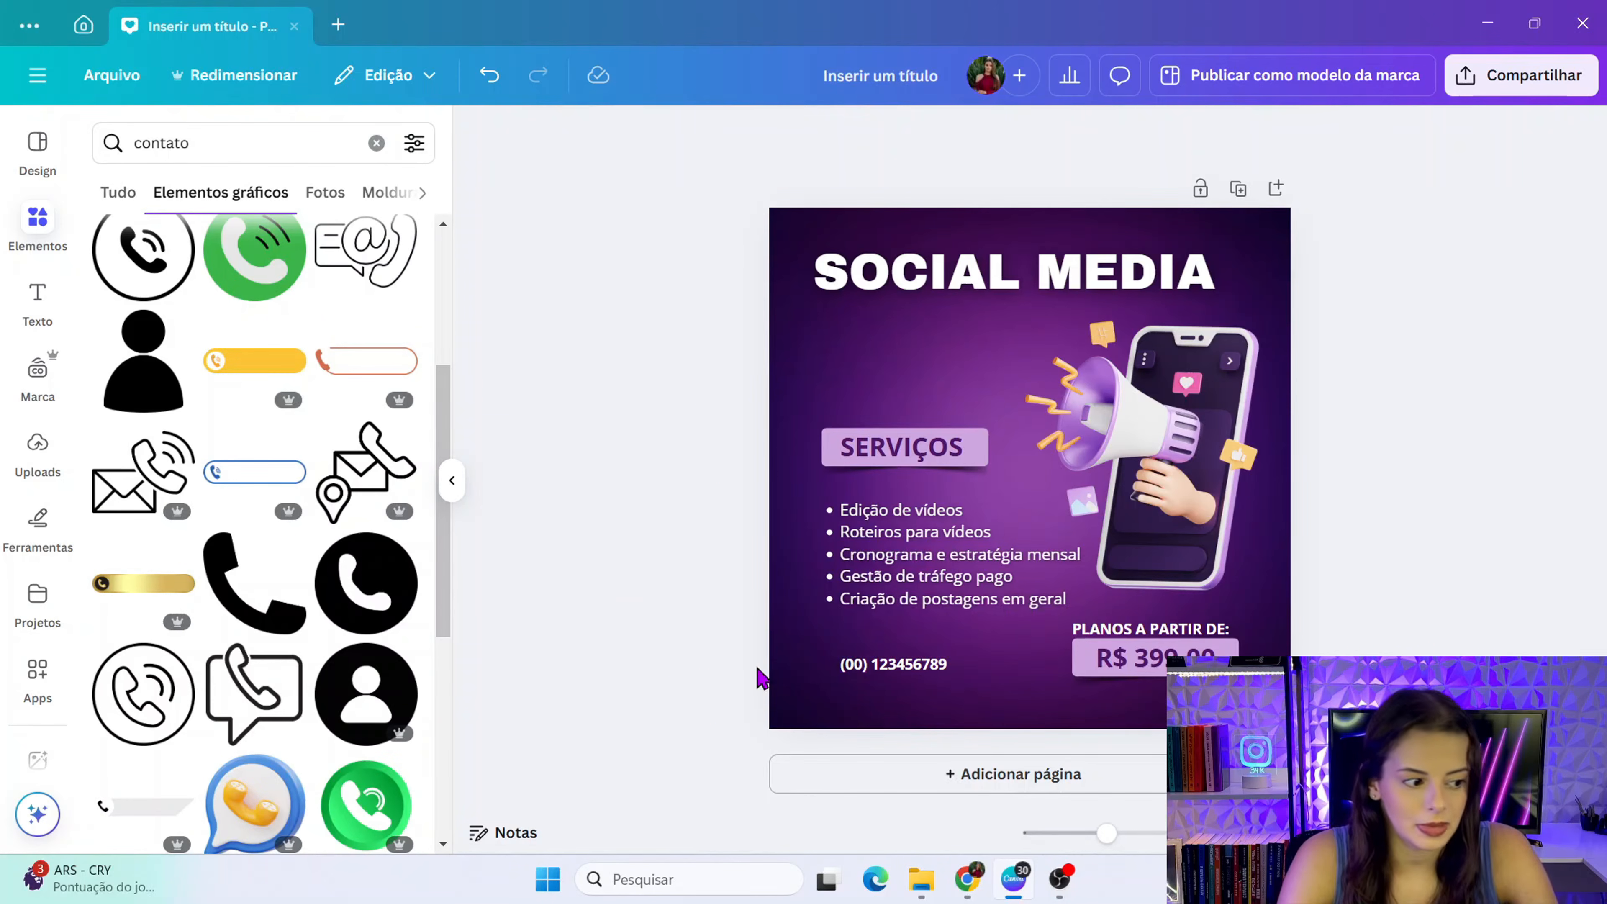
# - Add the yellow contact bar with a round phone icon and place it over the phone number
pyautogui.click(275, 387)
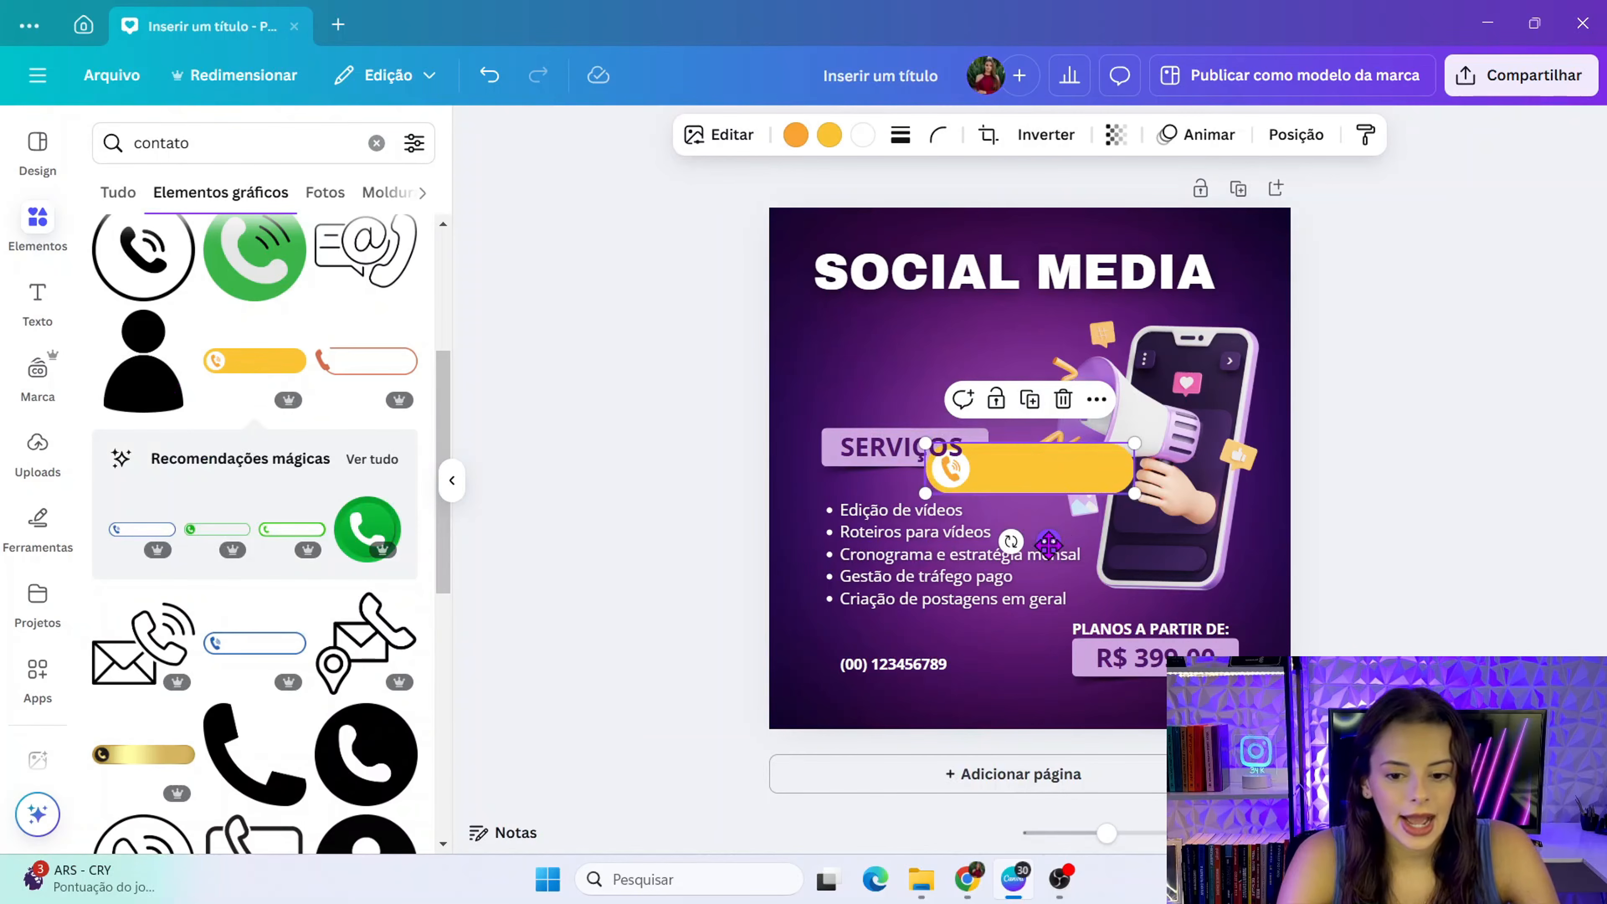
pyautogui.moveTo(1041, 484); pyautogui.dragTo(999, 638)
pyautogui.moveTo(998, 713); pyautogui.dragTo(932, 740)
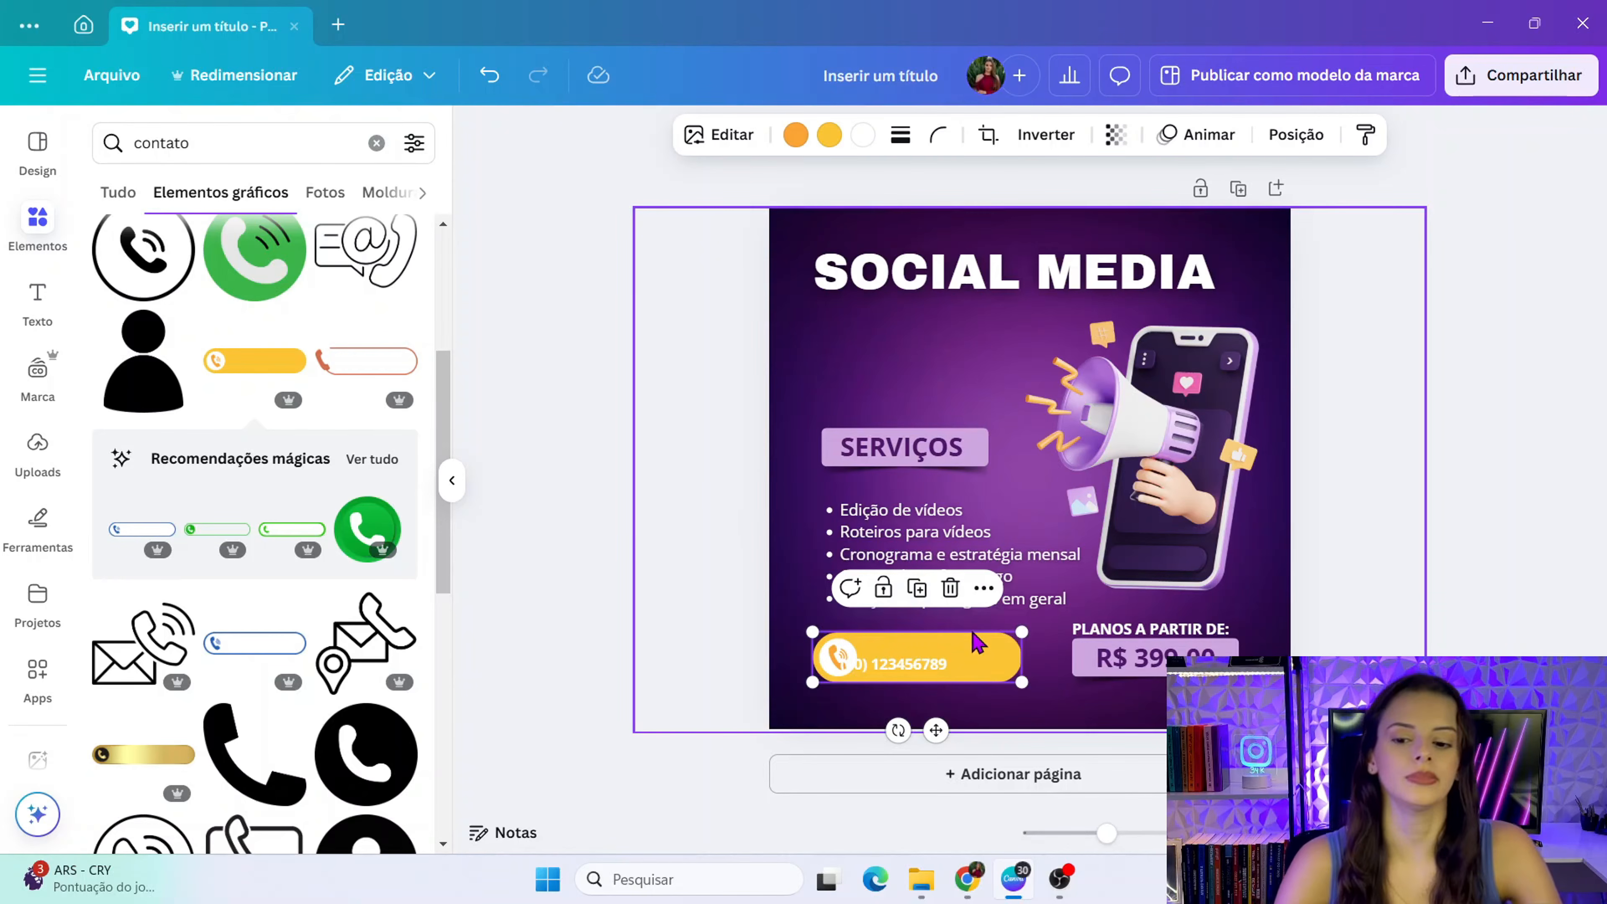
# - Try the contact bar with a light purple phone icon and a purple fill, and delete it from the page
pyautogui.click(796, 134)
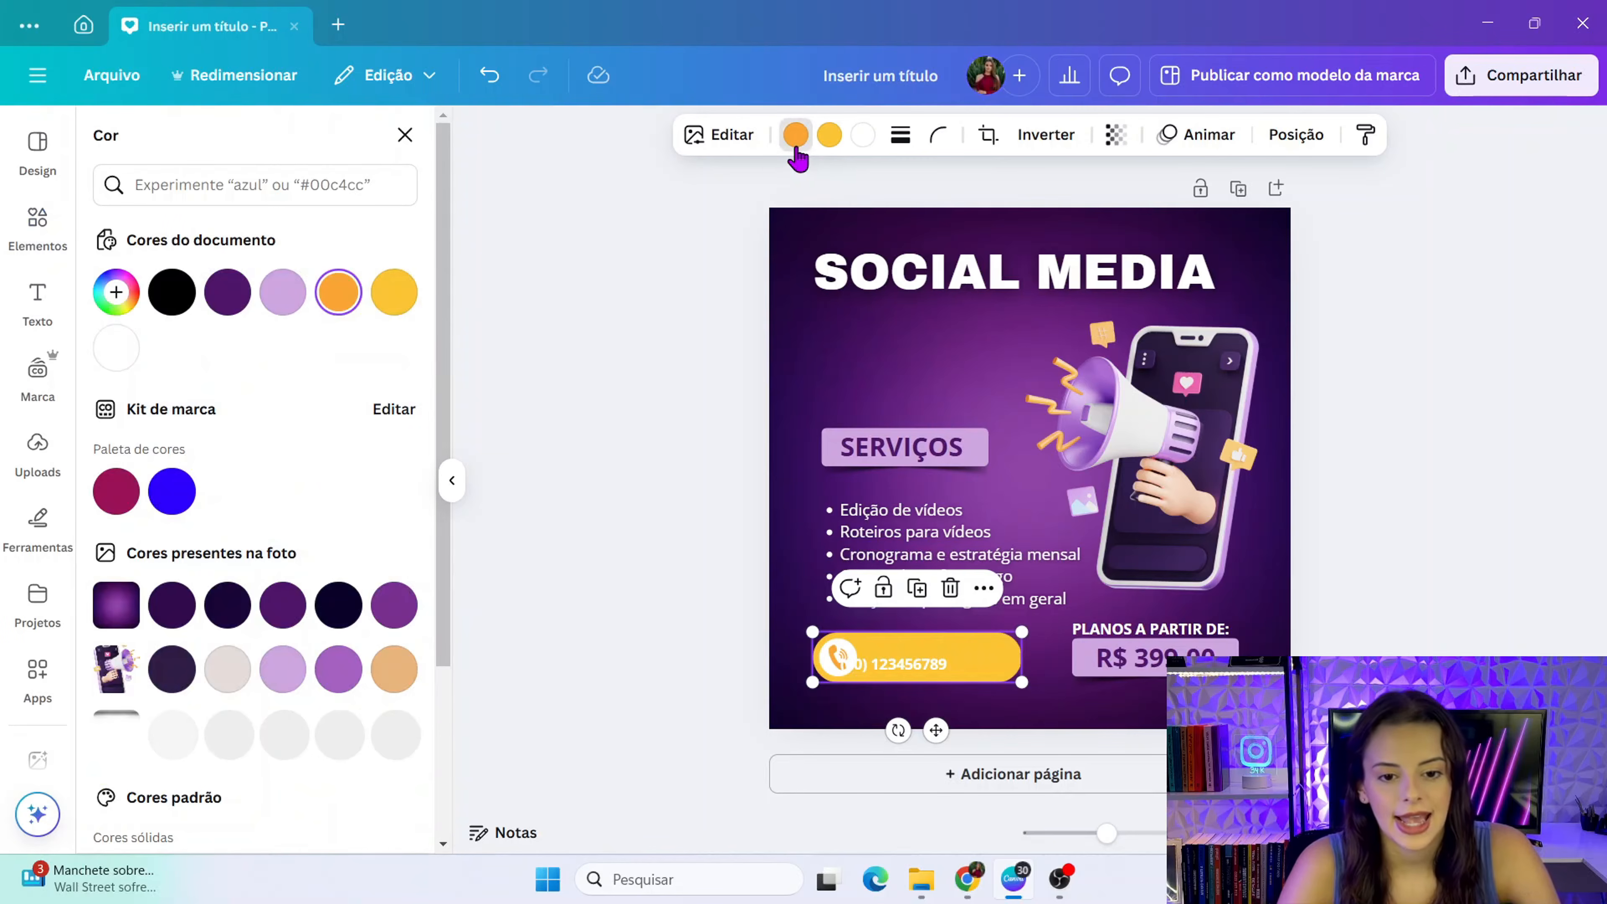
pyautogui.click(283, 292)
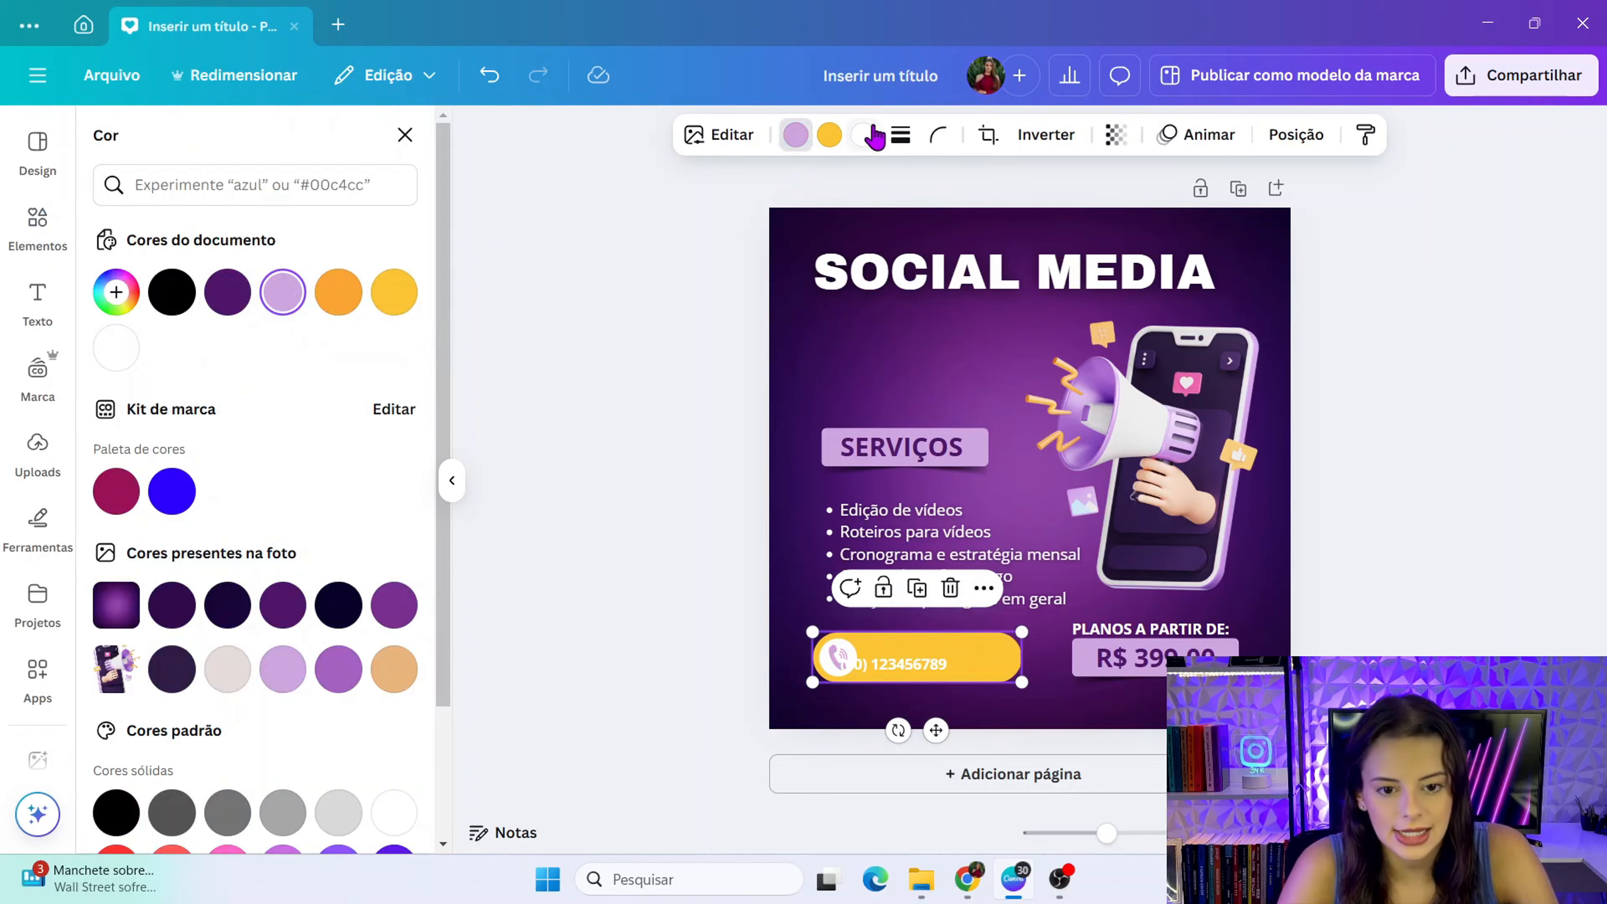
pyautogui.click(829, 134)
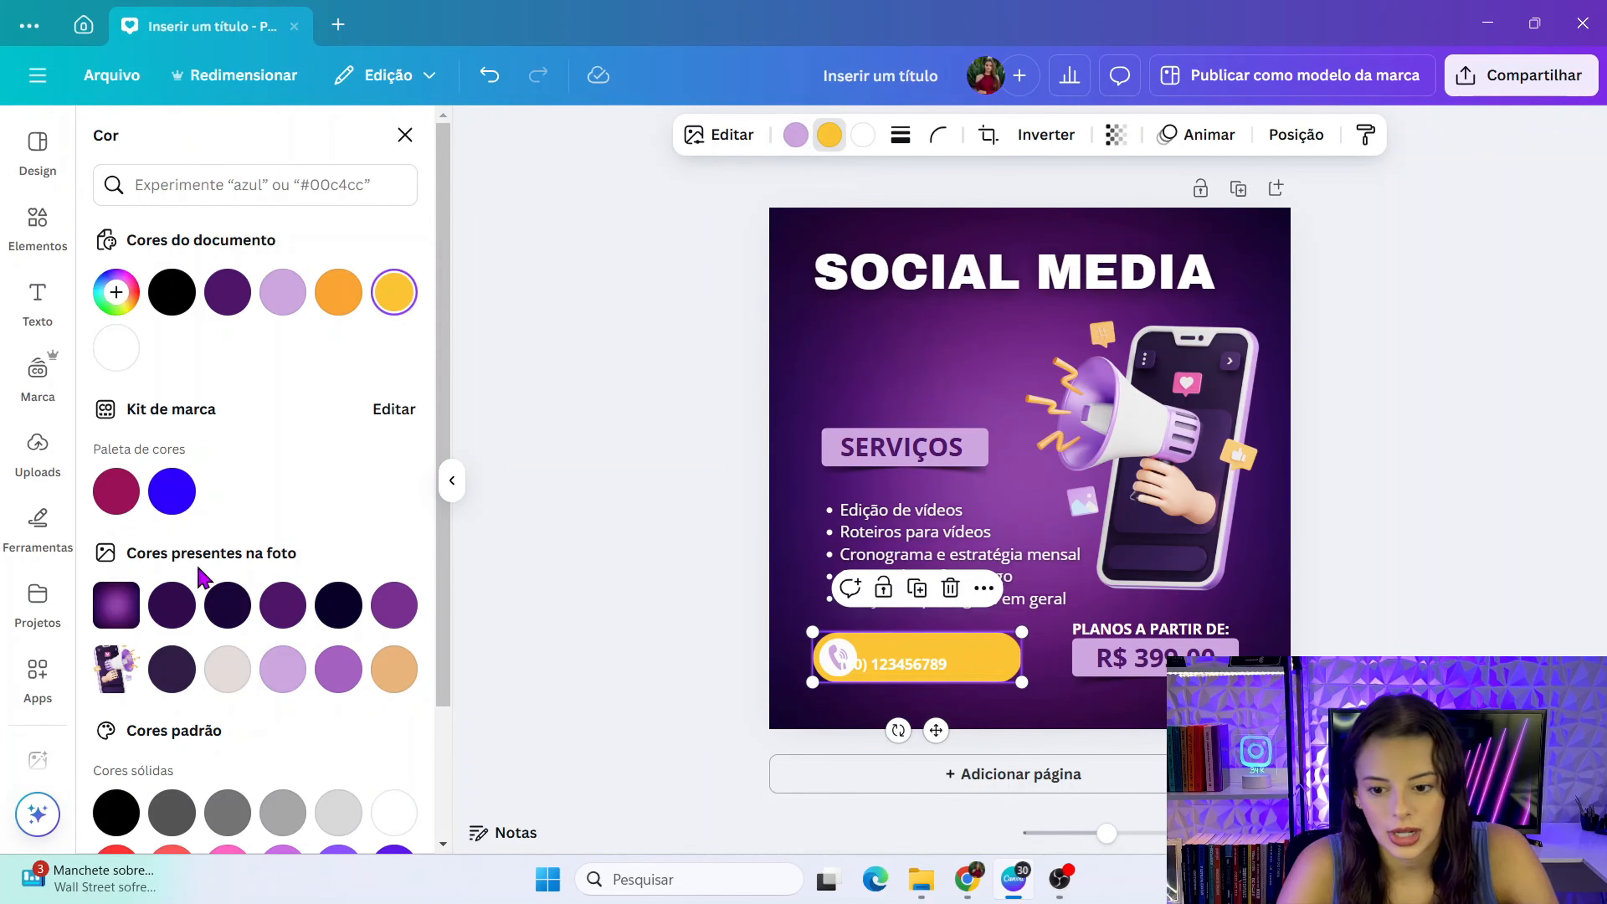
pyautogui.click(394, 605)
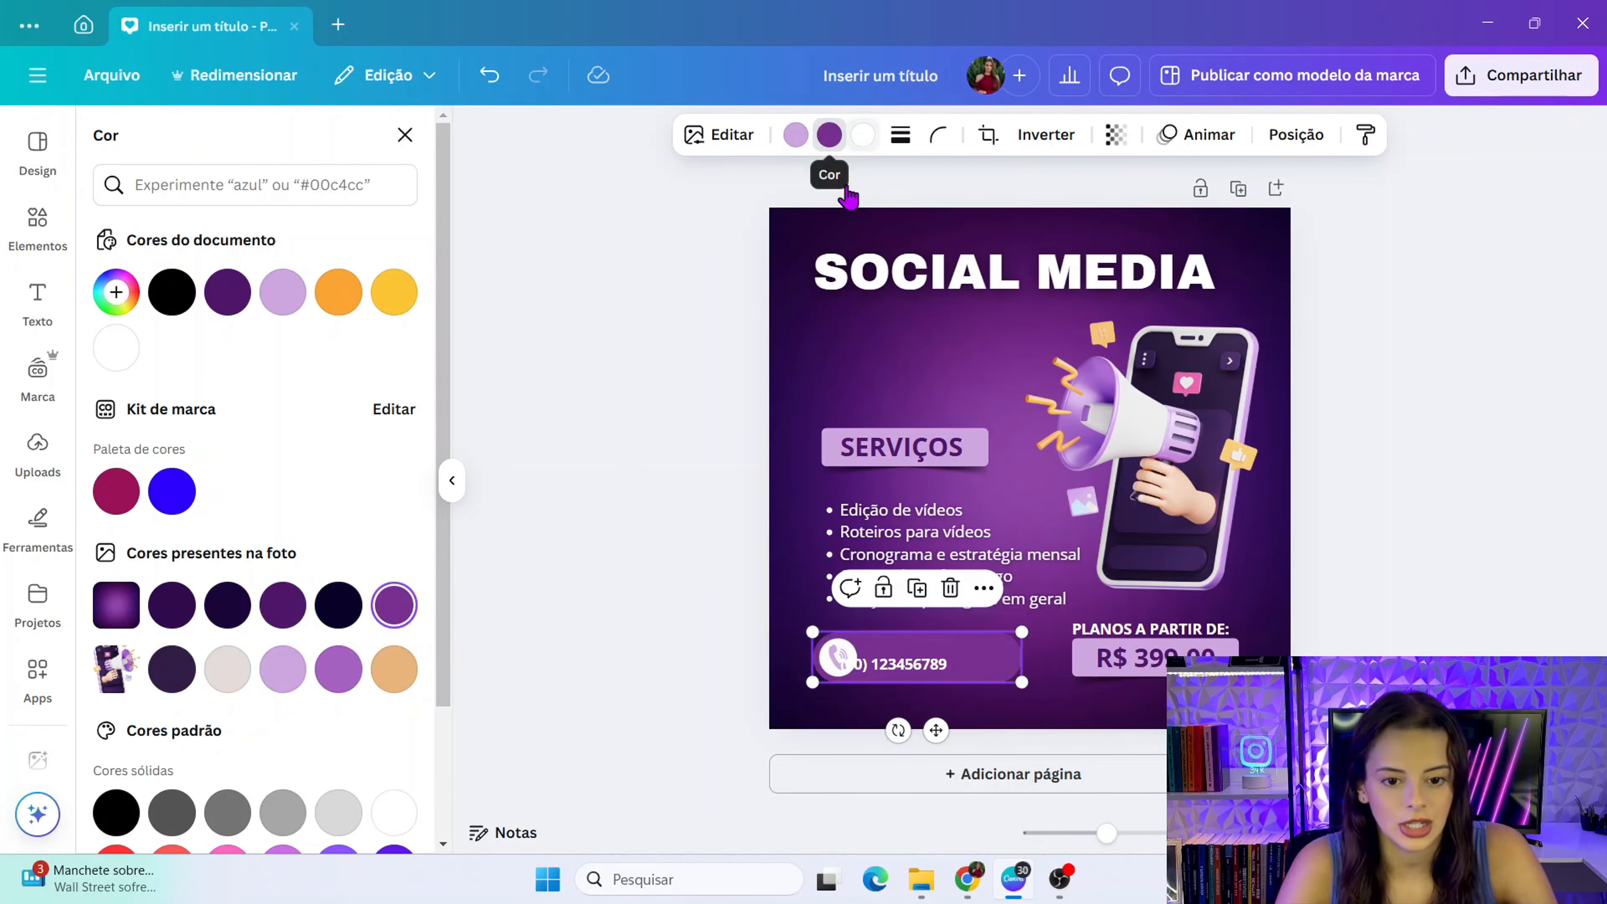
pyautogui.moveTo(879, 647); pyautogui.dragTo(859, 626)
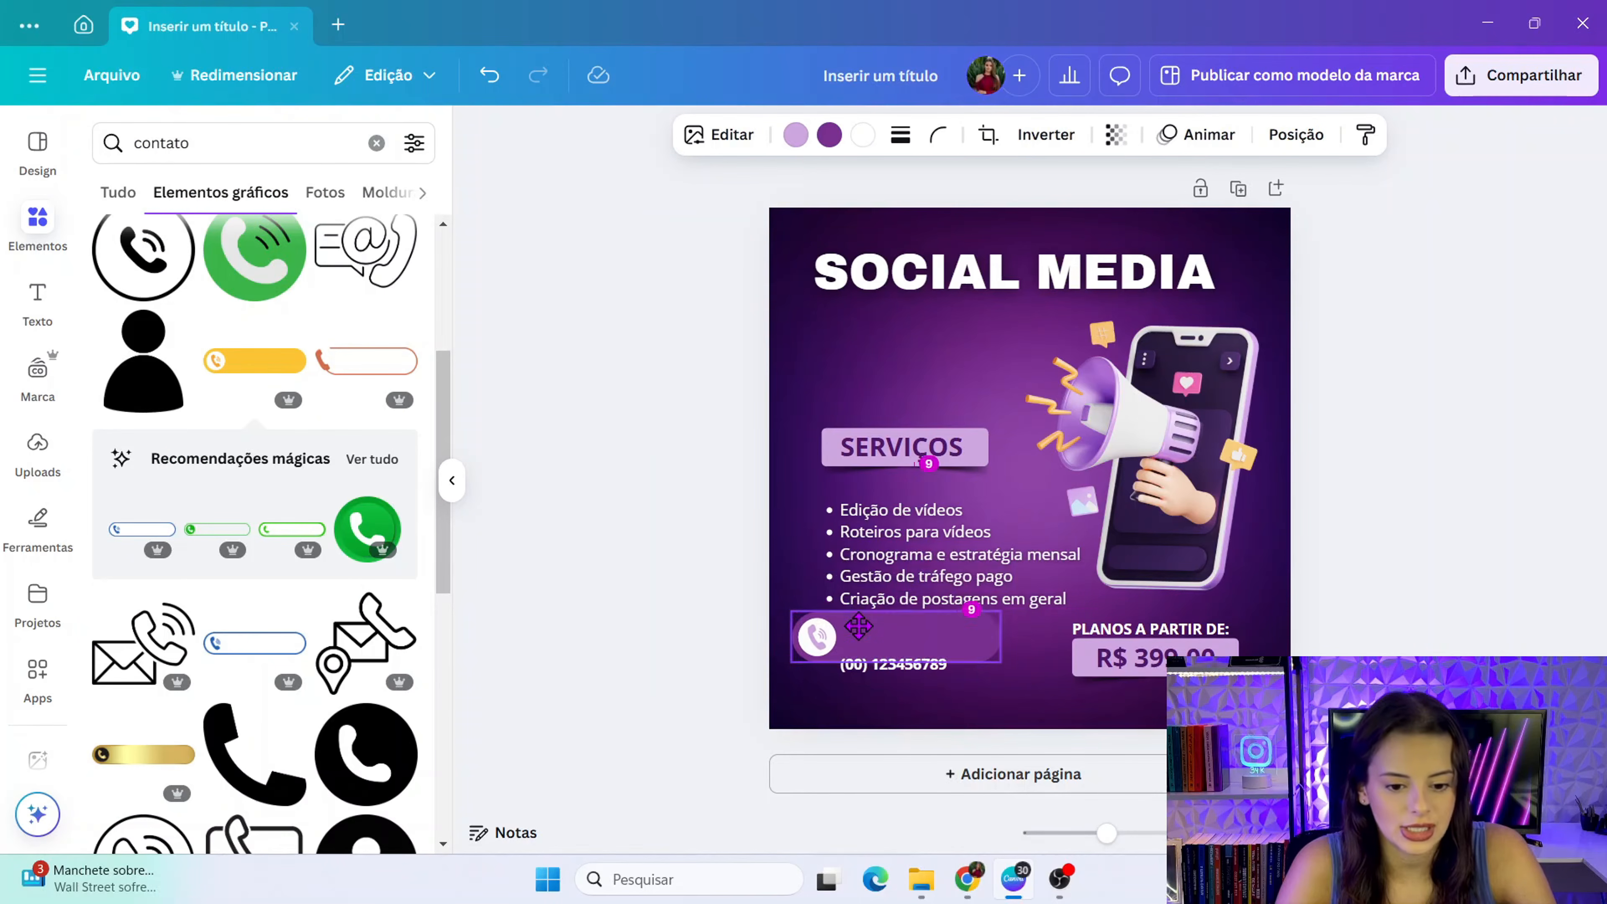
pyautogui.press('Delete')
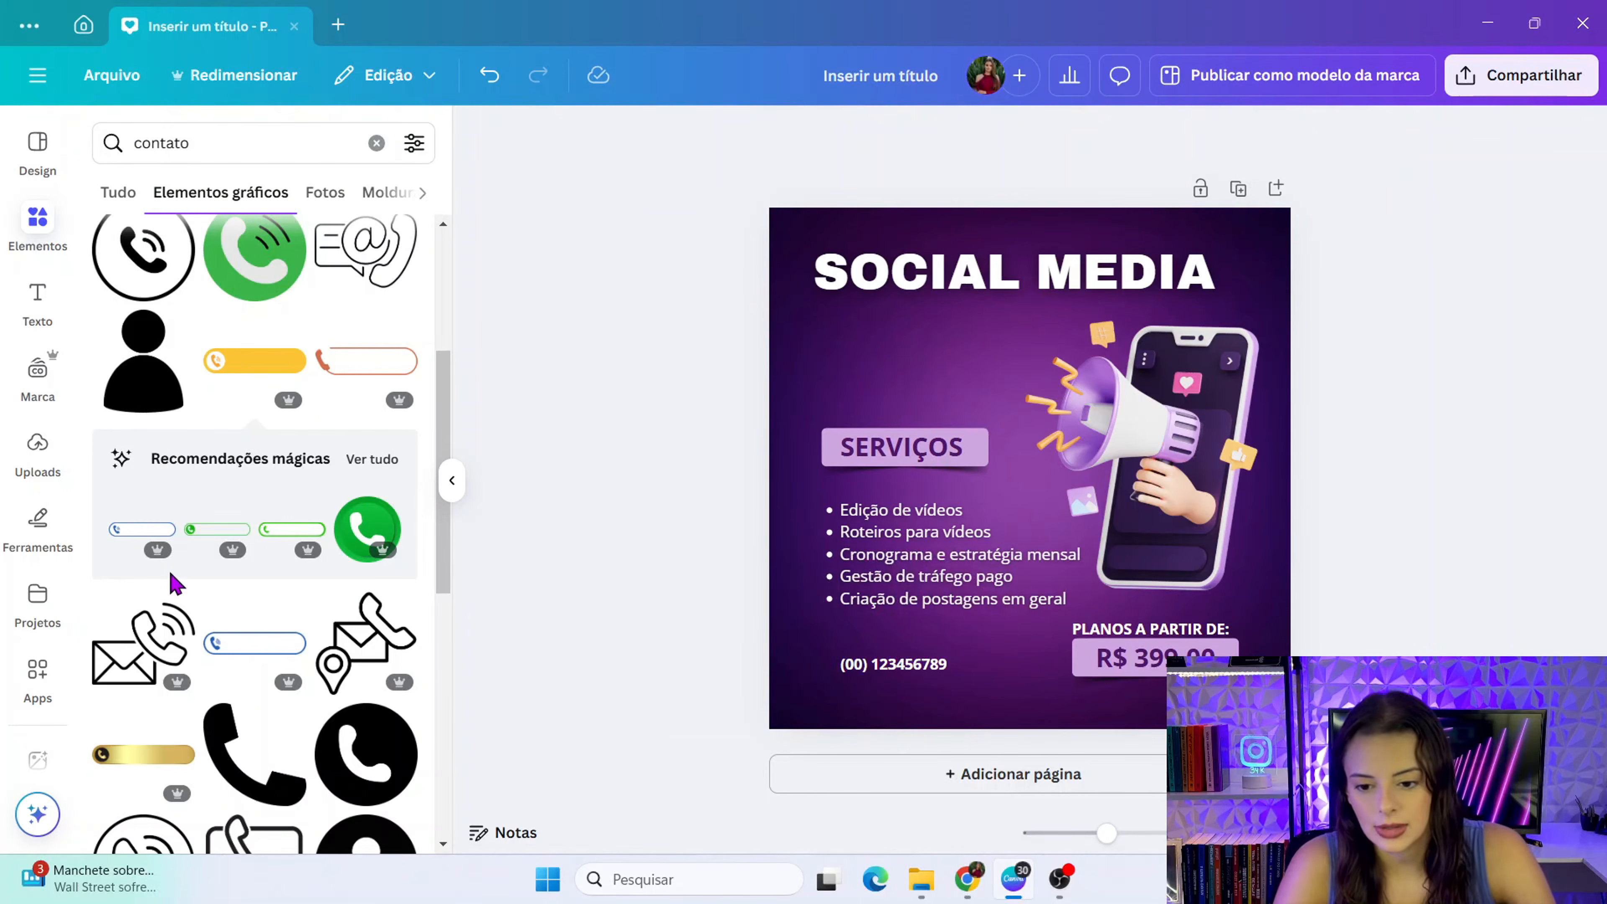
# - Try the transparent contact bar with a round green phone icon at a smaller size, and delete it
pyautogui.click(292, 530)
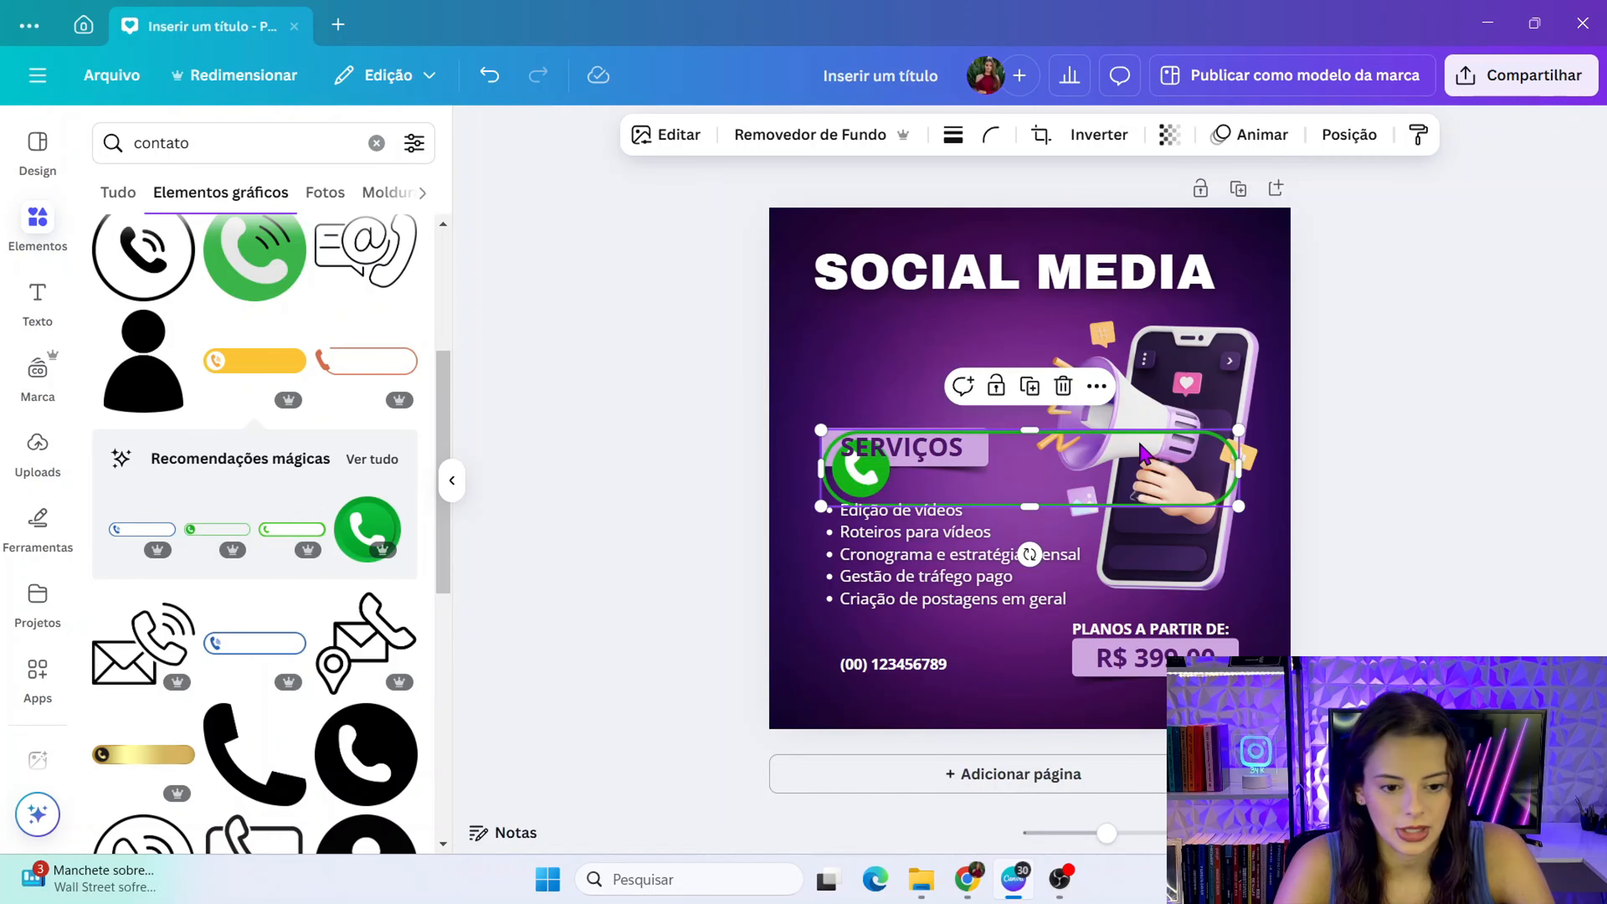
pyautogui.moveTo(1232, 434); pyautogui.dragTo(1072, 460)
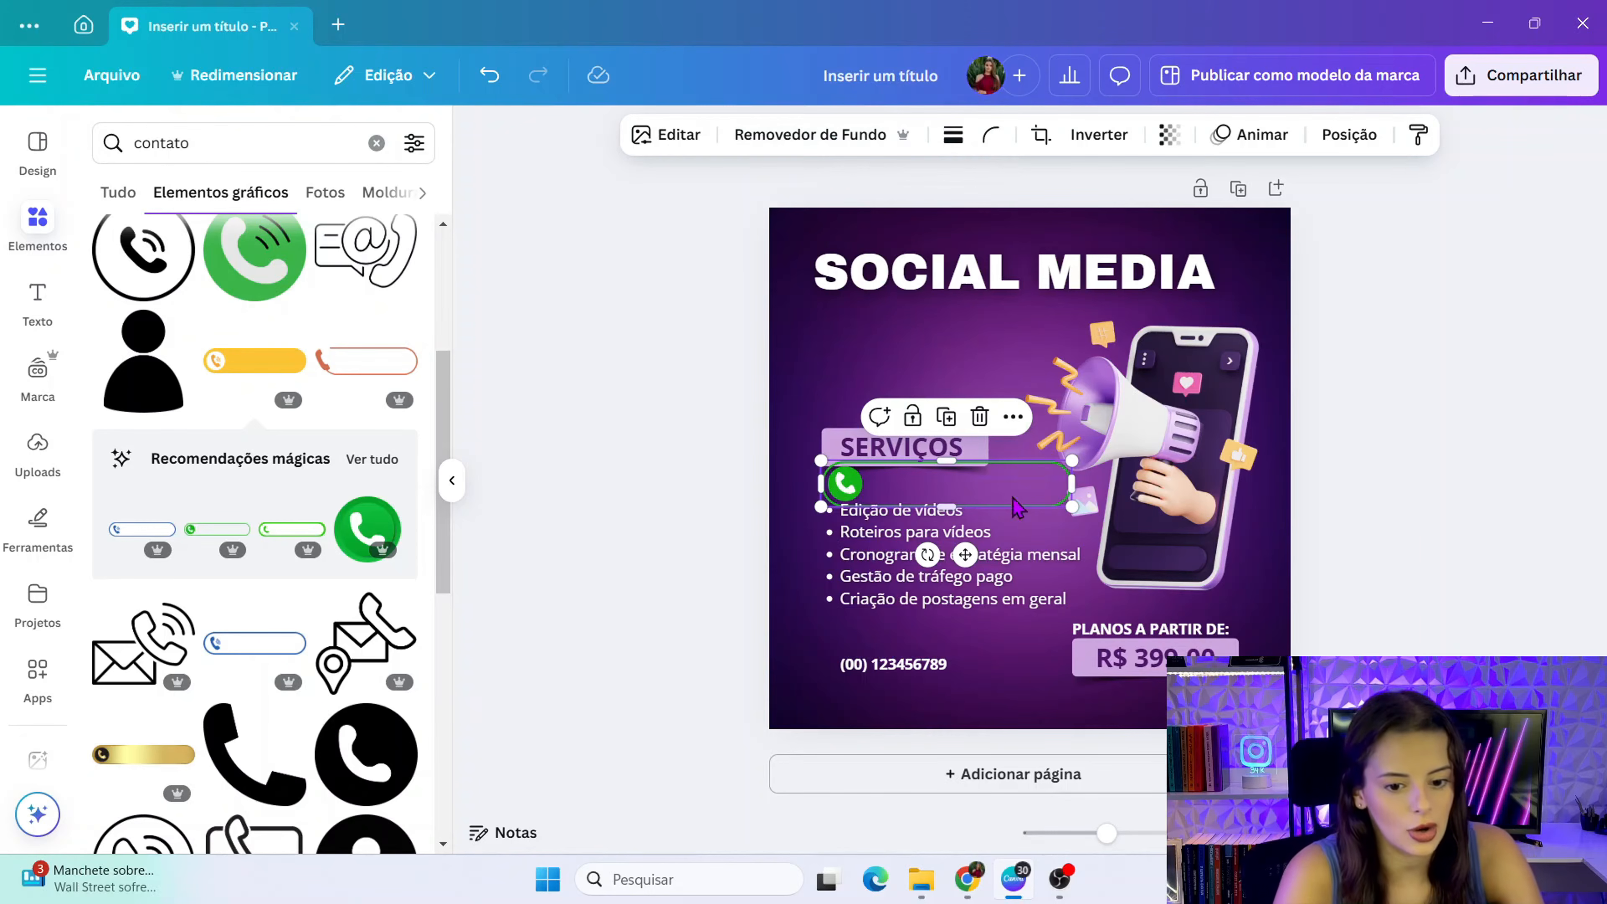
pyautogui.click(980, 416)
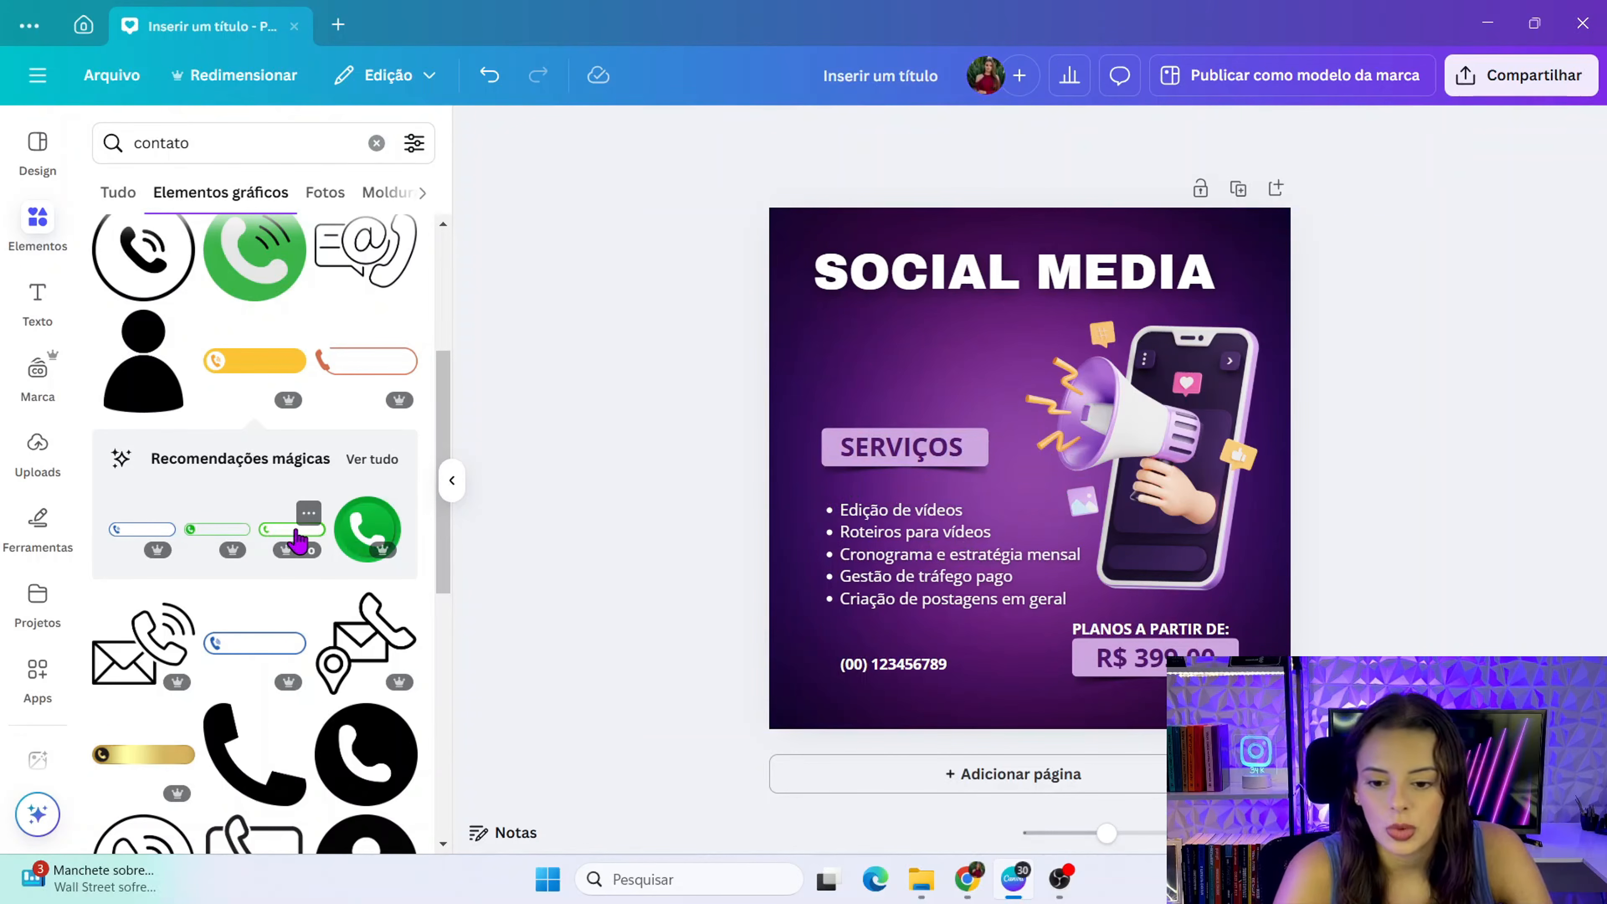
# - Add the white contact bar with a green outline and phone icon, and recolour the green light purple
pyautogui.click(280, 528)
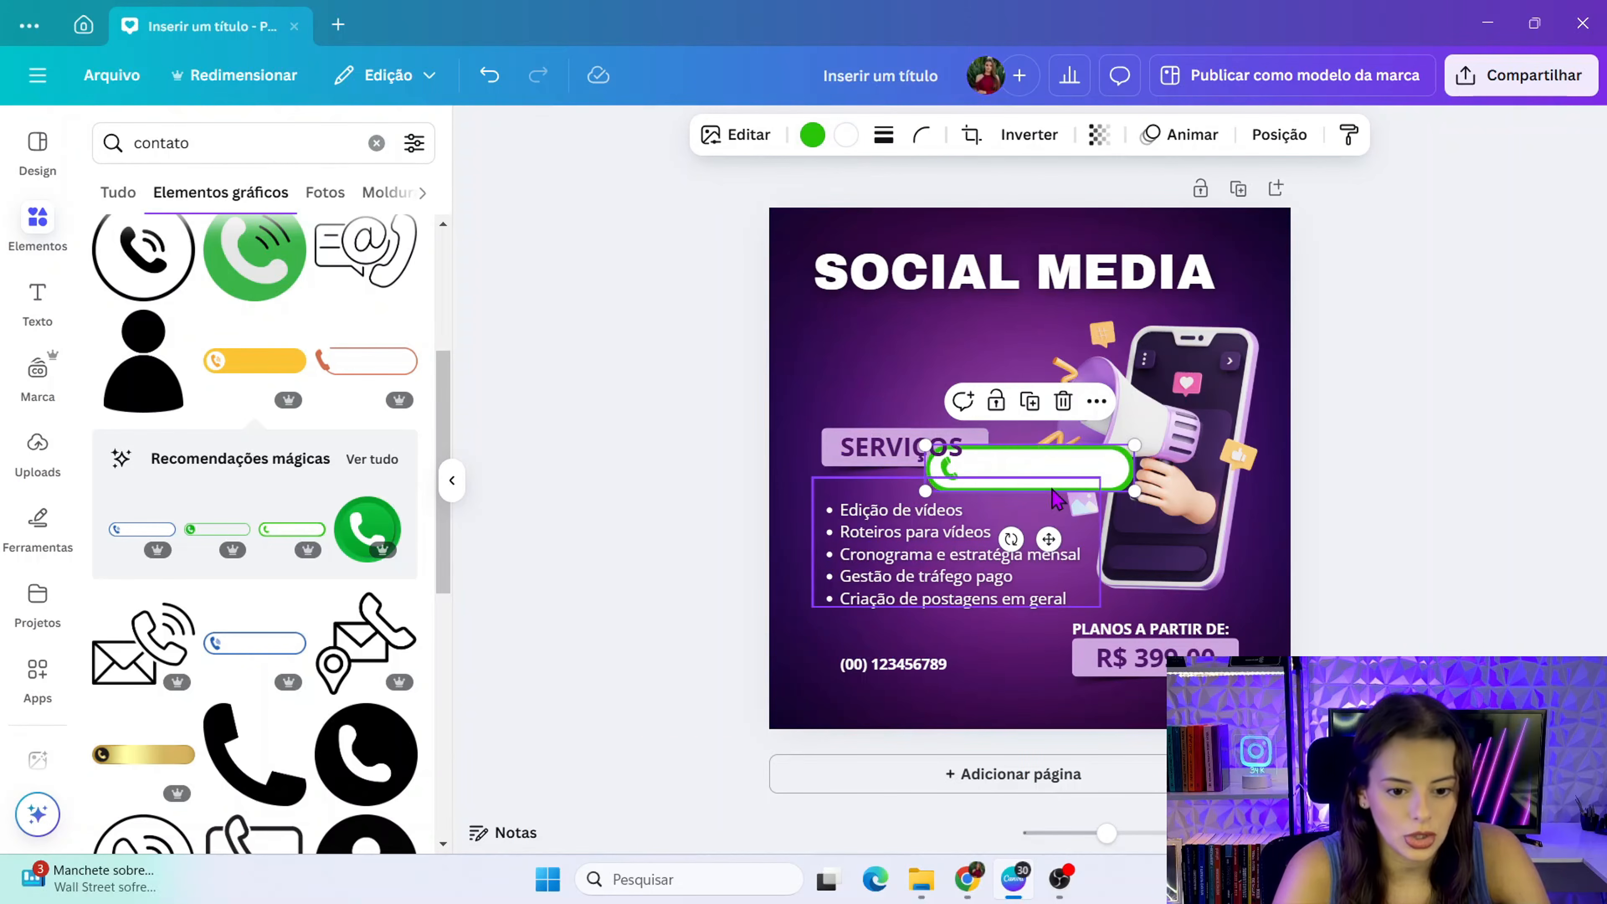
pyautogui.click(813, 135)
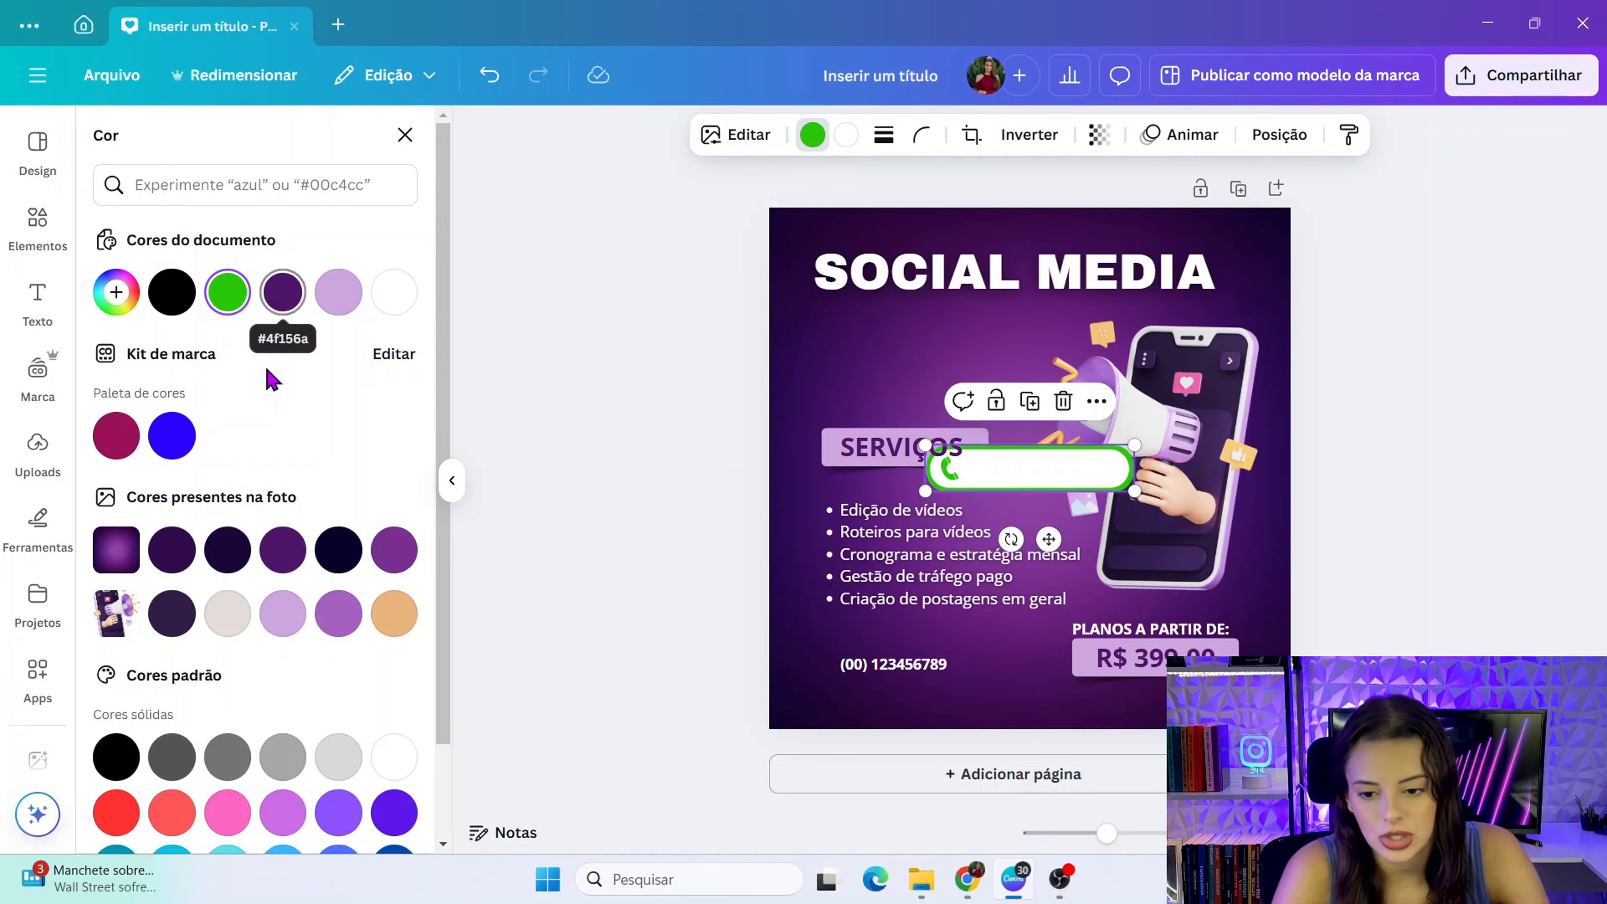
pyautogui.click(283, 613)
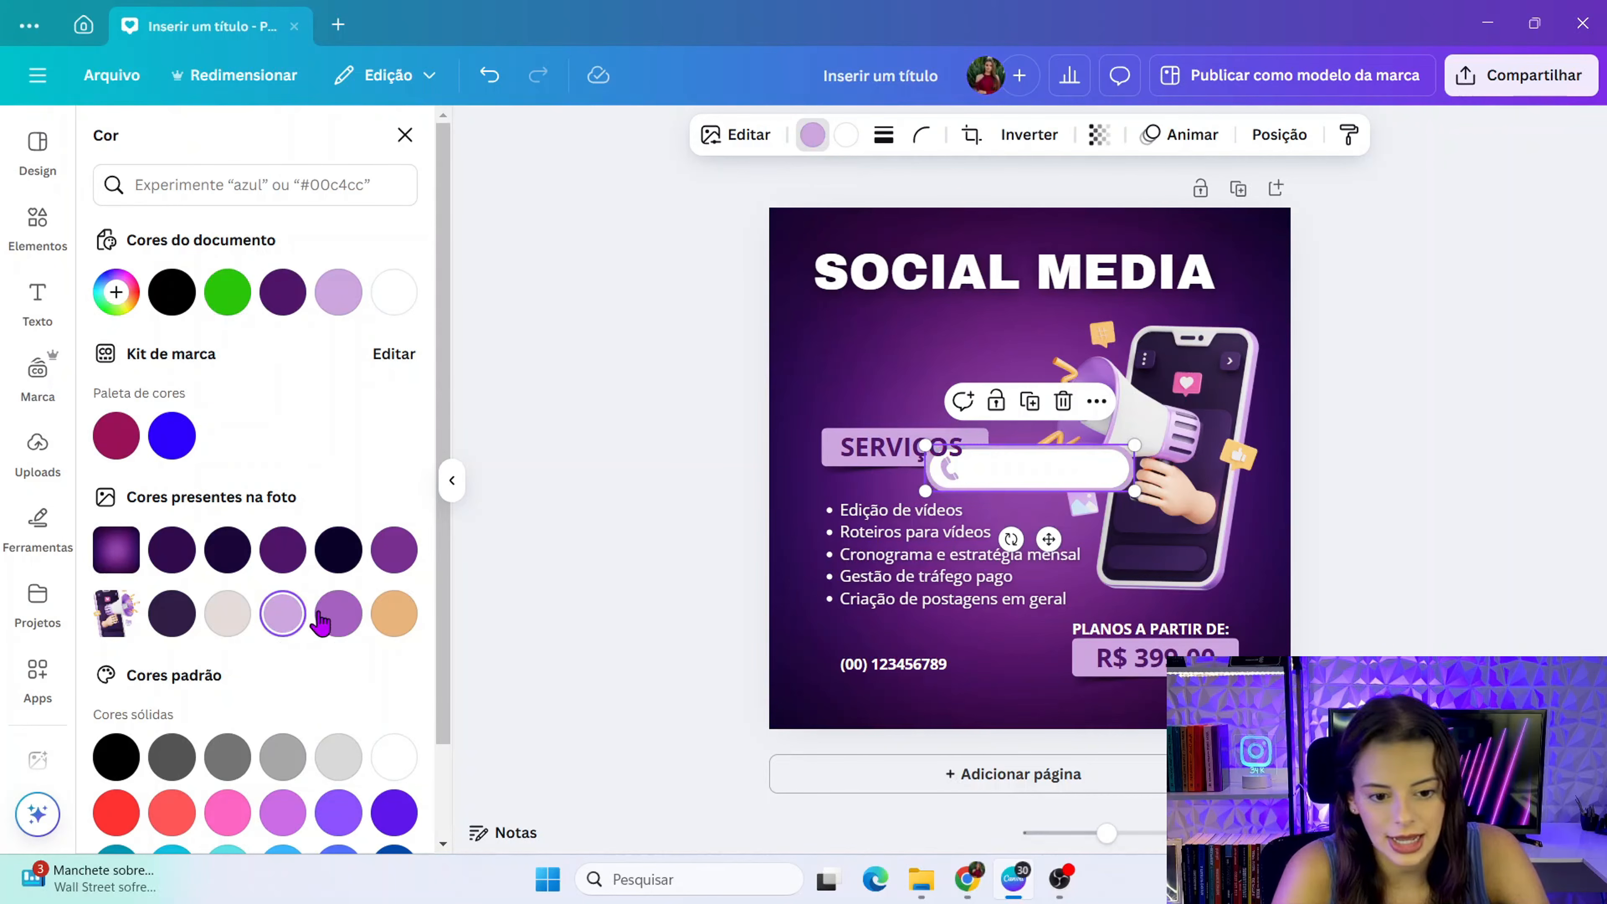
# - Shrink the white contact bar and position it over the phone number, aligned with the SERVIÇOS label
pyautogui.moveTo(1049, 469); pyautogui.dragTo(980, 685)
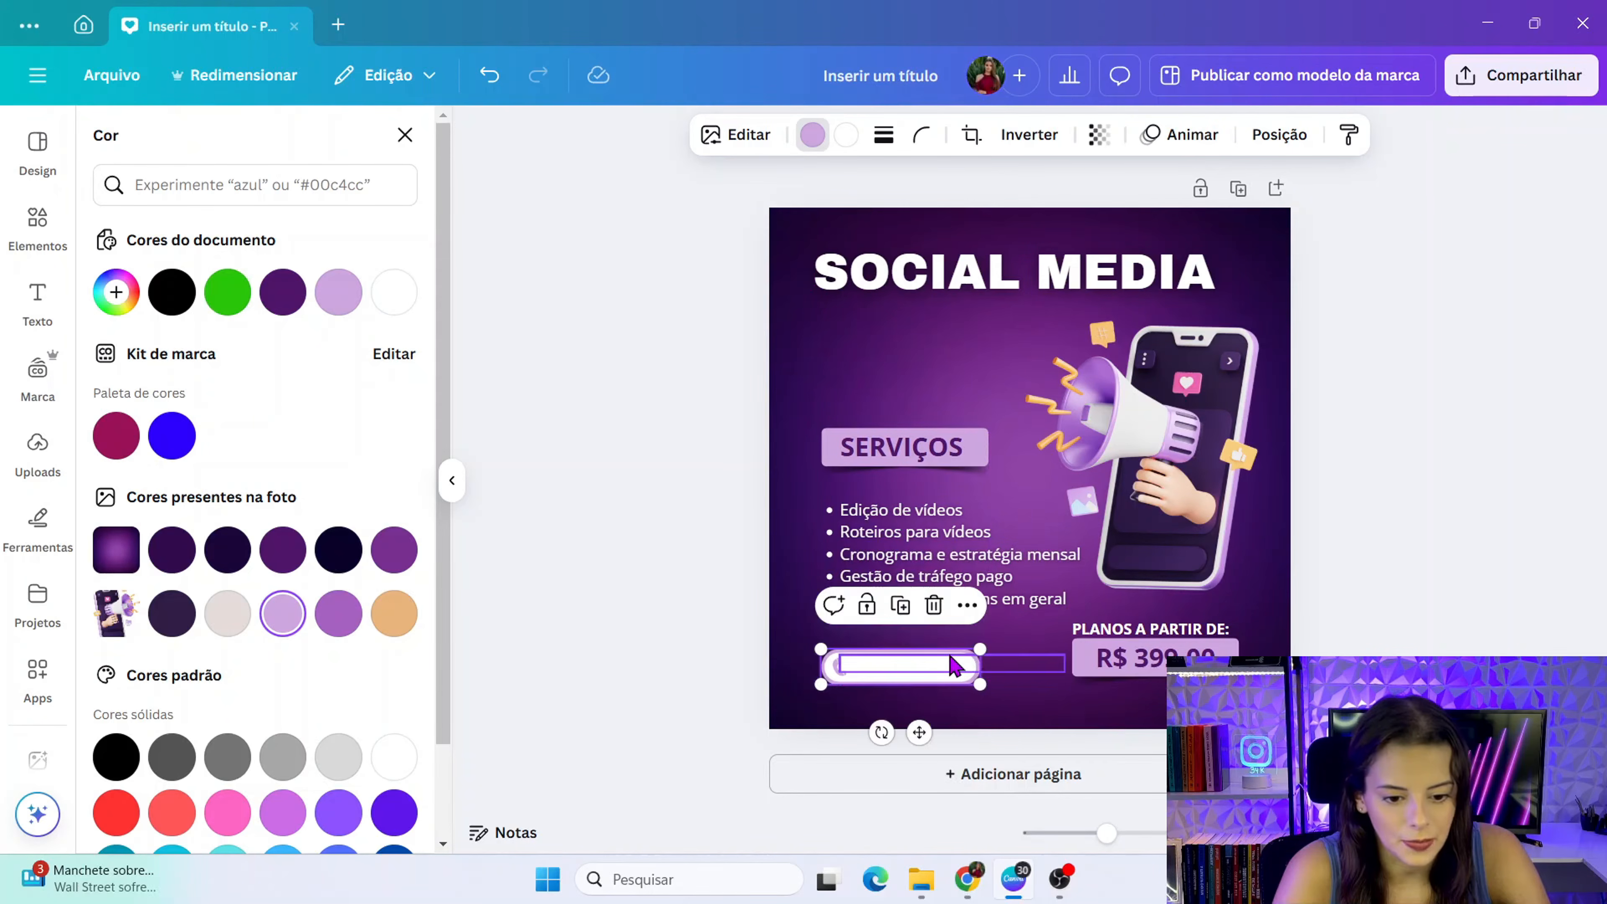
pyautogui.moveTo(920, 733); pyautogui.dragTo(920, 719)
pyautogui.click(673, 623)
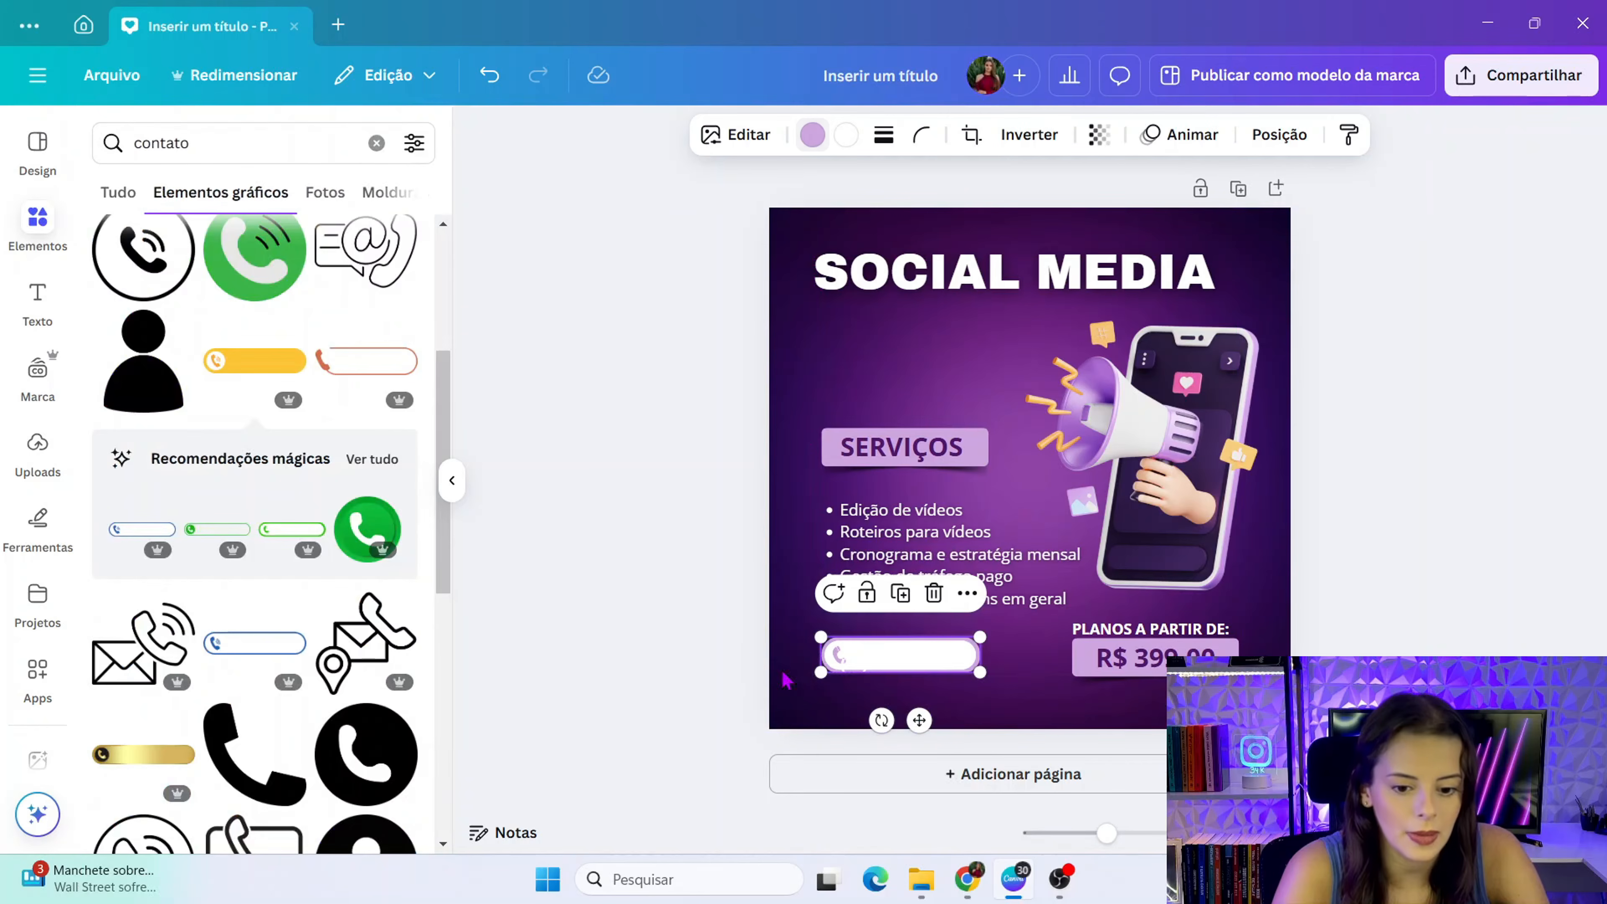
# - Position the phone number text on the white contact bar and colour all of it dark purple
pyautogui.click(873, 668)
pyautogui.moveTo(973, 714); pyautogui.dragTo(977, 709)
pyautogui.press('Return')
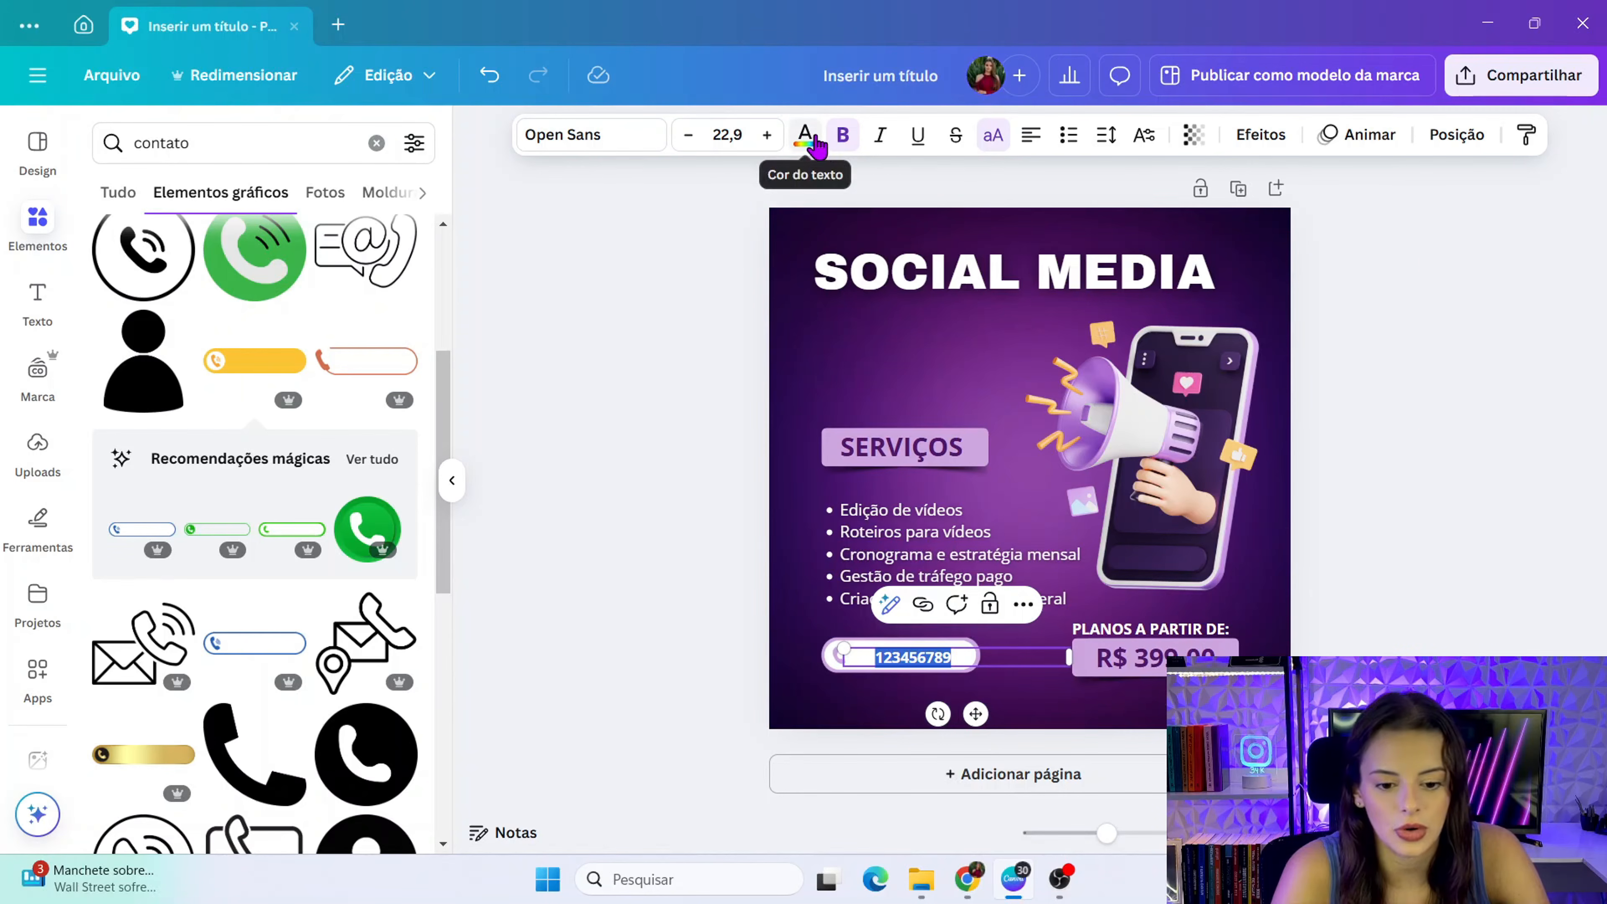
pyautogui.click(804, 136)
pyautogui.click(235, 298)
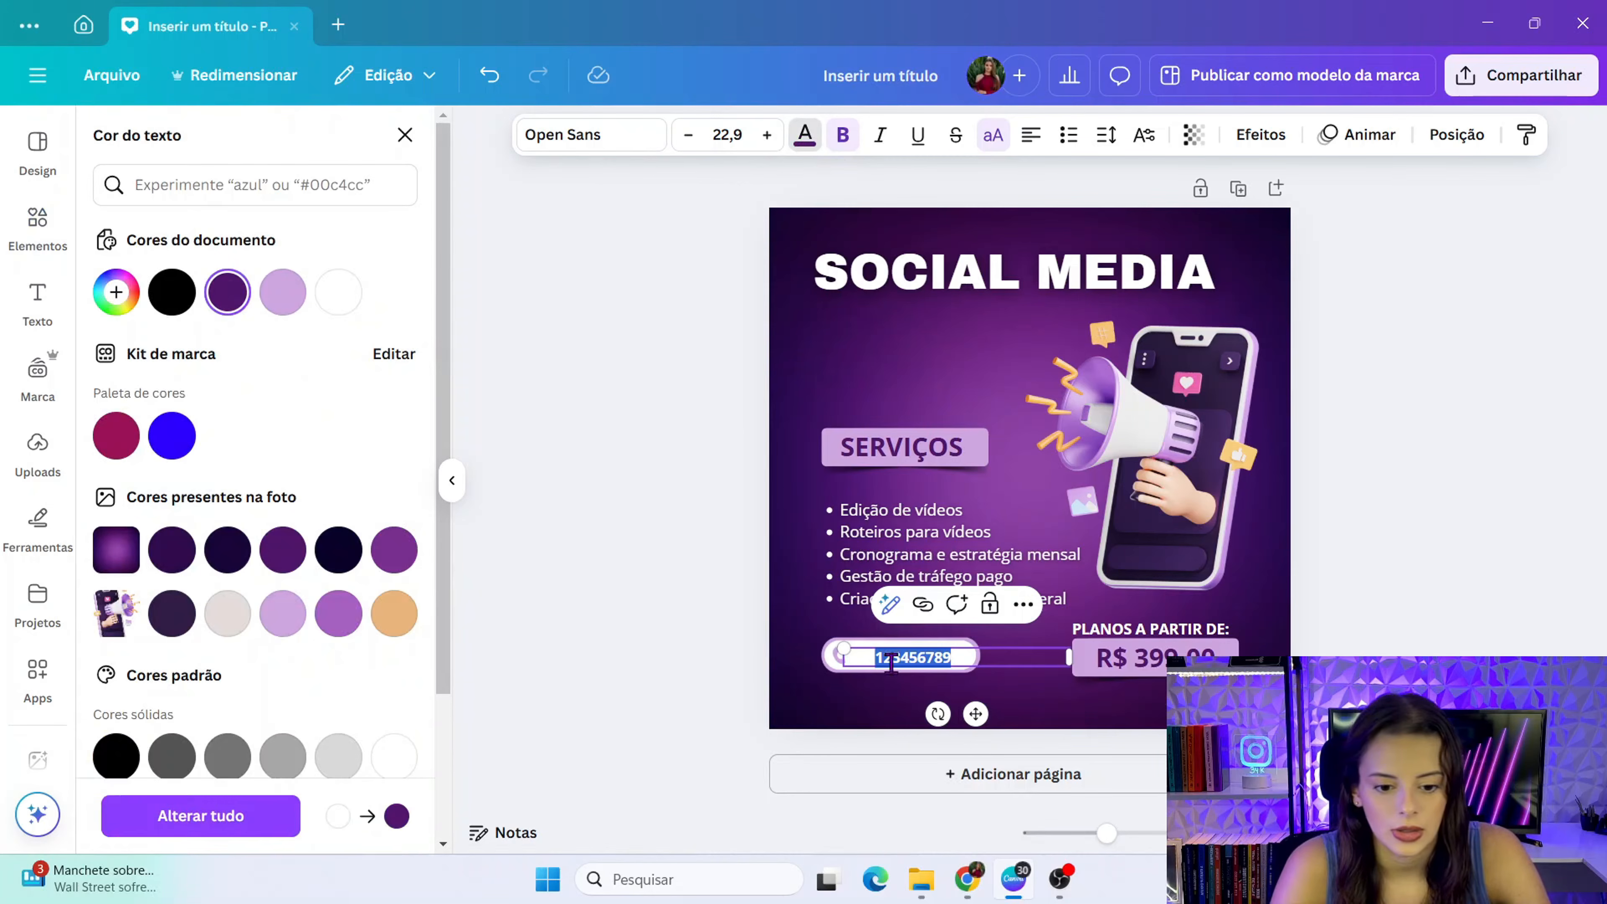
pyautogui.click(873, 658)
pyautogui.doubleClick(862, 657)
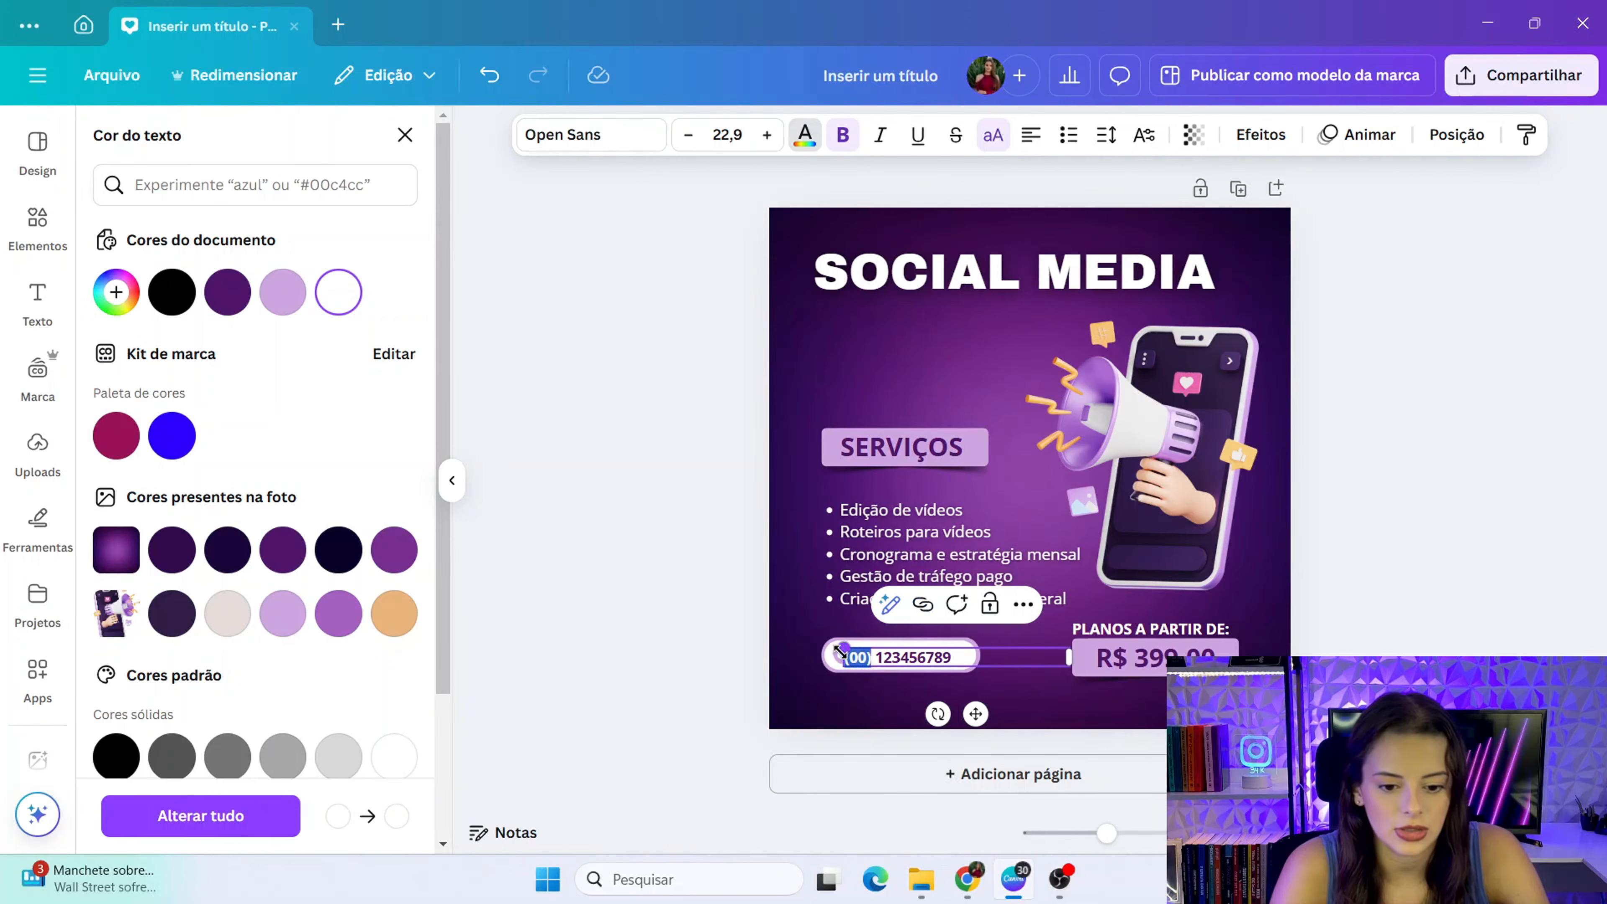
pyautogui.click(228, 291)
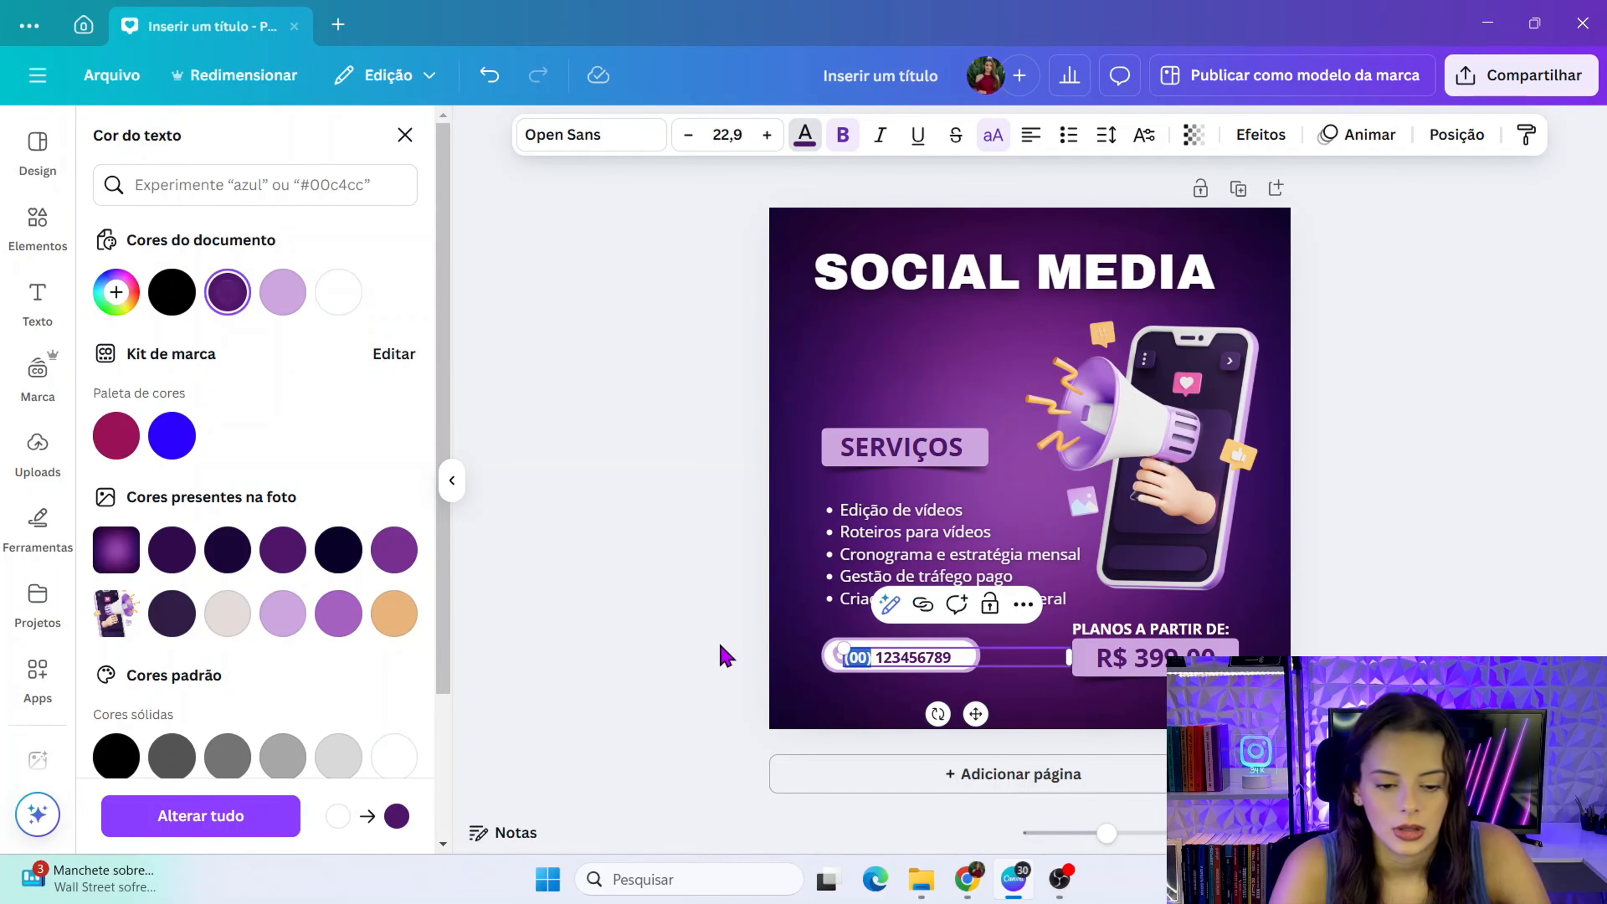
# - Shift the phone number clear of the phone icon and nudge it up to centre it vertically in the contact bar
pyautogui.click(729, 662)
pyautogui.moveTo(874, 660); pyautogui.dragTo(884, 660)
pyautogui.click(627, 589)
pyautogui.click(914, 658)
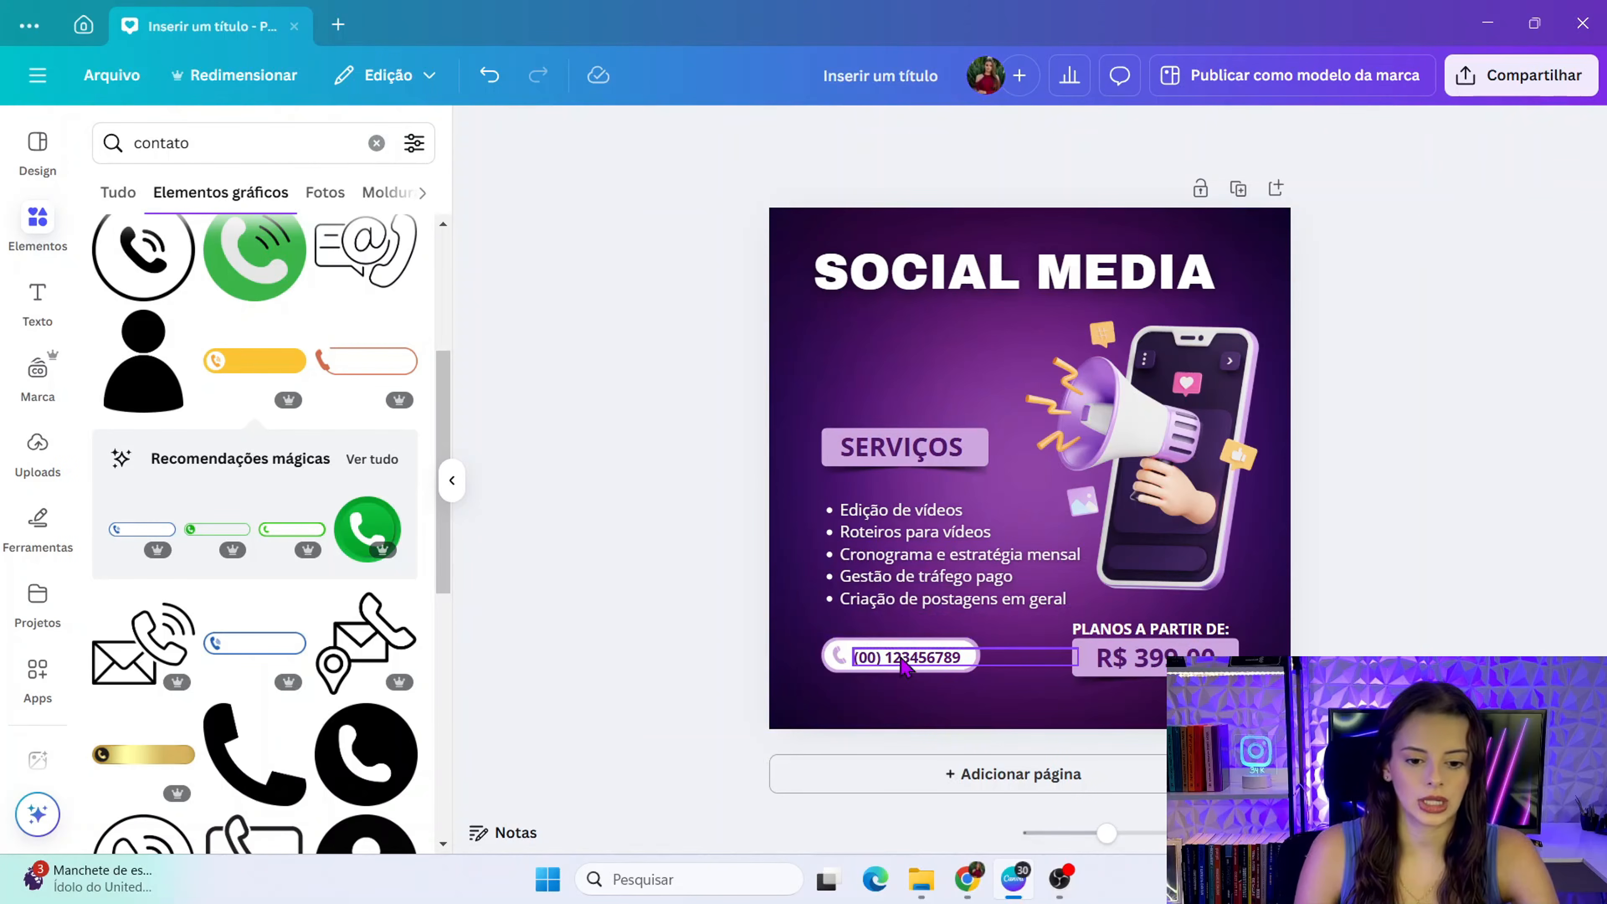
pyautogui.press('Up')
pyautogui.press('Up')
pyautogui.press('Up')
pyautogui.press('Up')
pyautogui.press('Up')
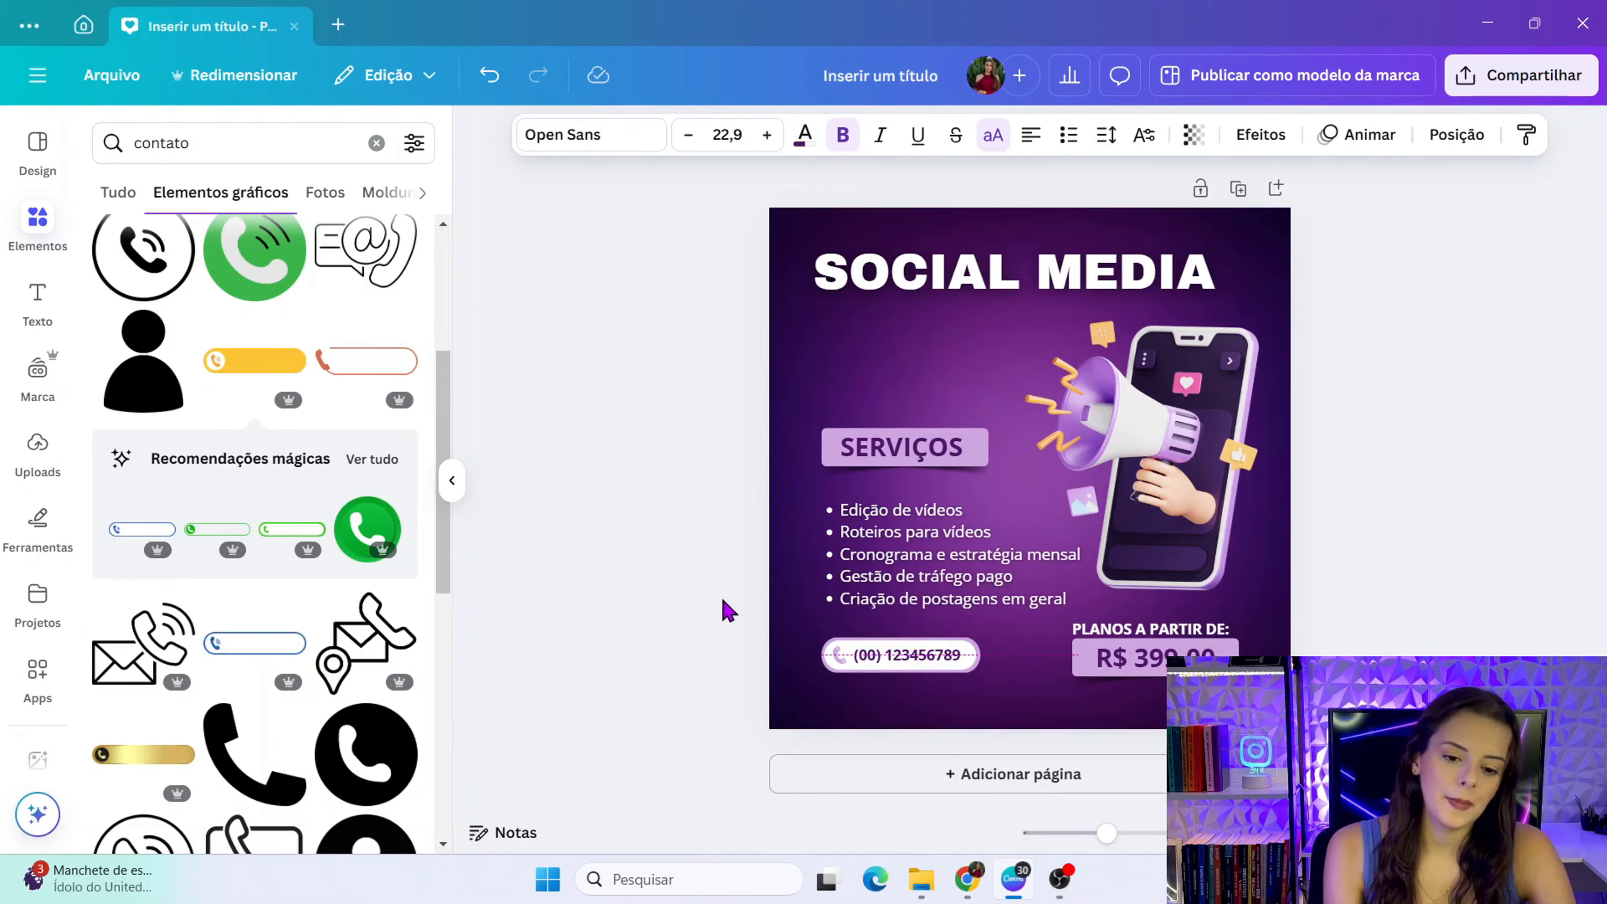
# - Nudge the phone number text left in the contact bar so it sits closer to the phone icon, and fine-tune its vertical position
pyautogui.press('Left')
pyautogui.press('Left')
pyautogui.press('Left')
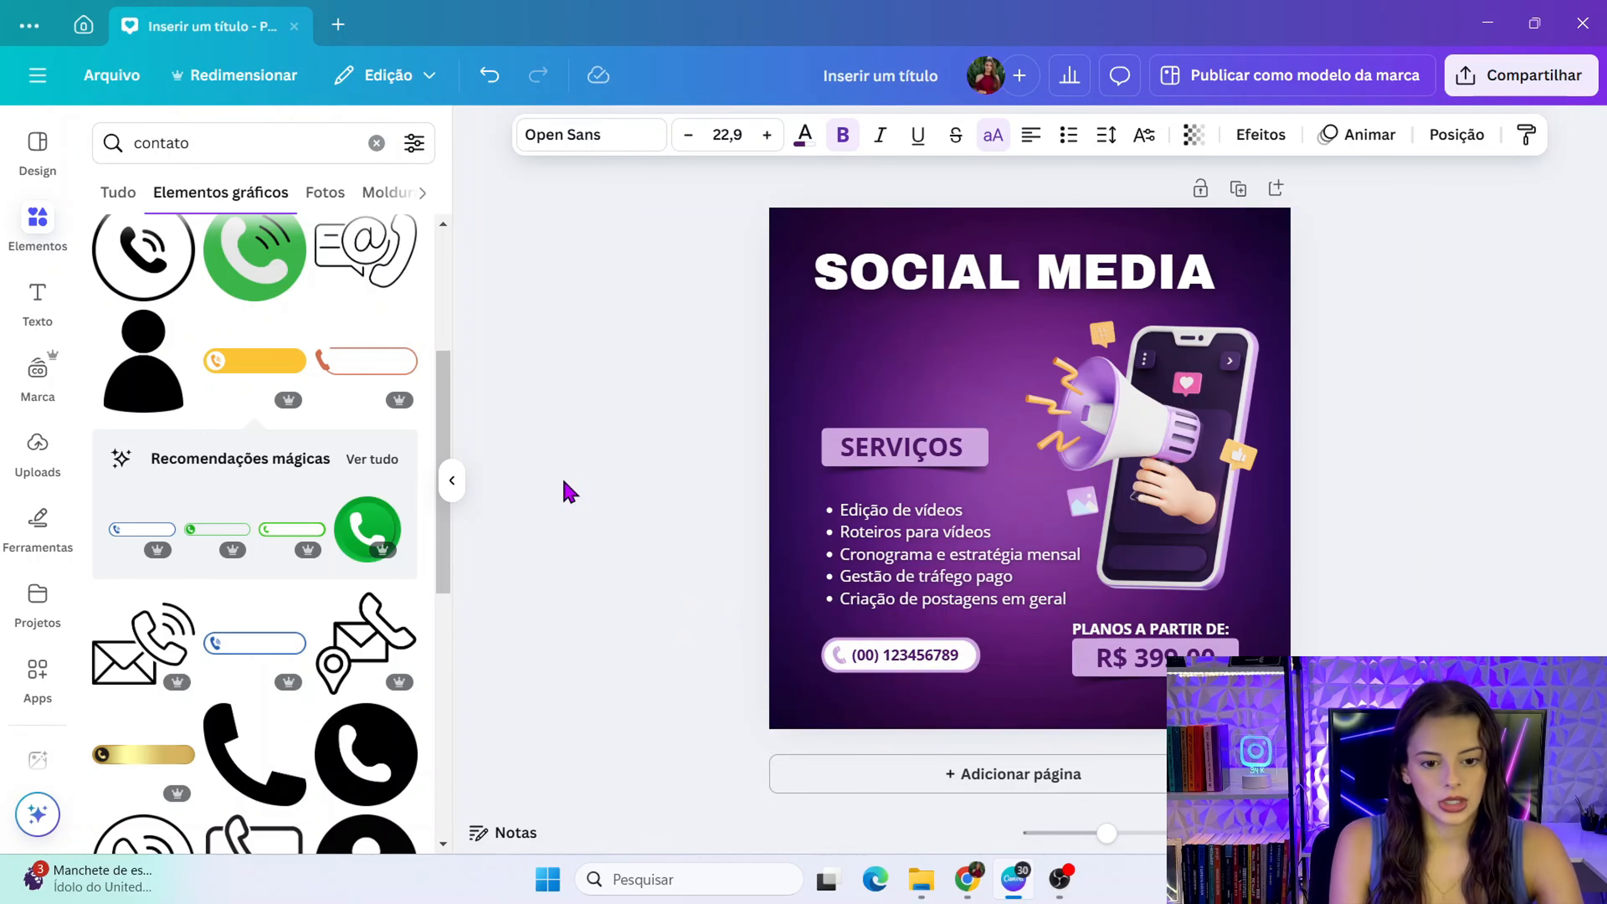
pyautogui.press('Left')
pyautogui.press('Left')
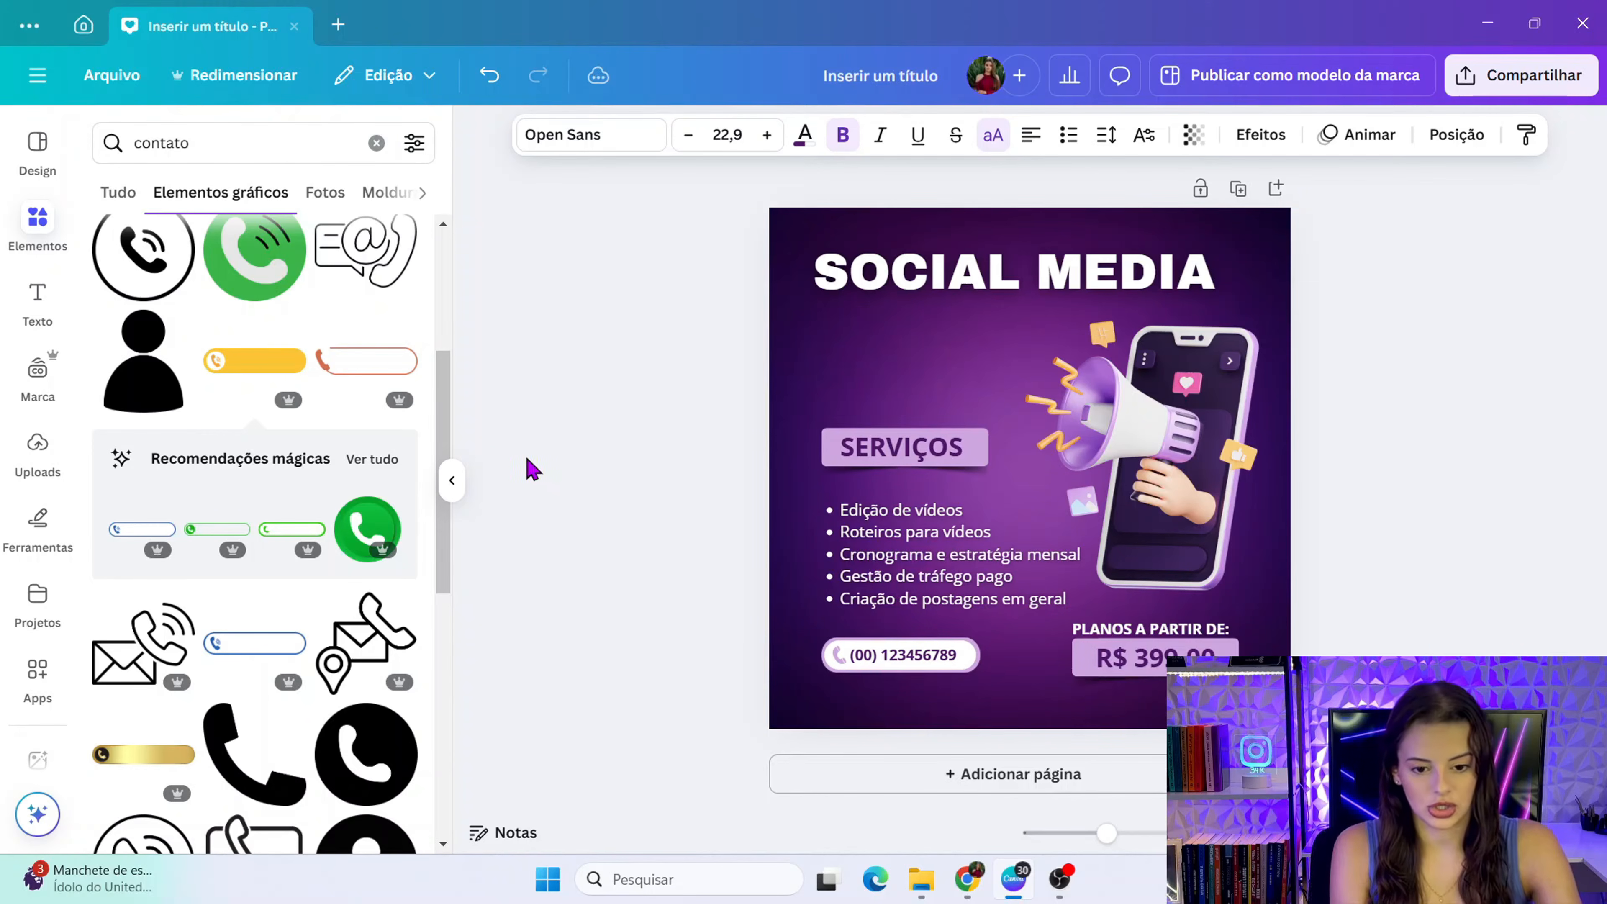
pyautogui.press('Left')
pyautogui.press('Left')
pyautogui.press('Up')
pyautogui.press('Right')
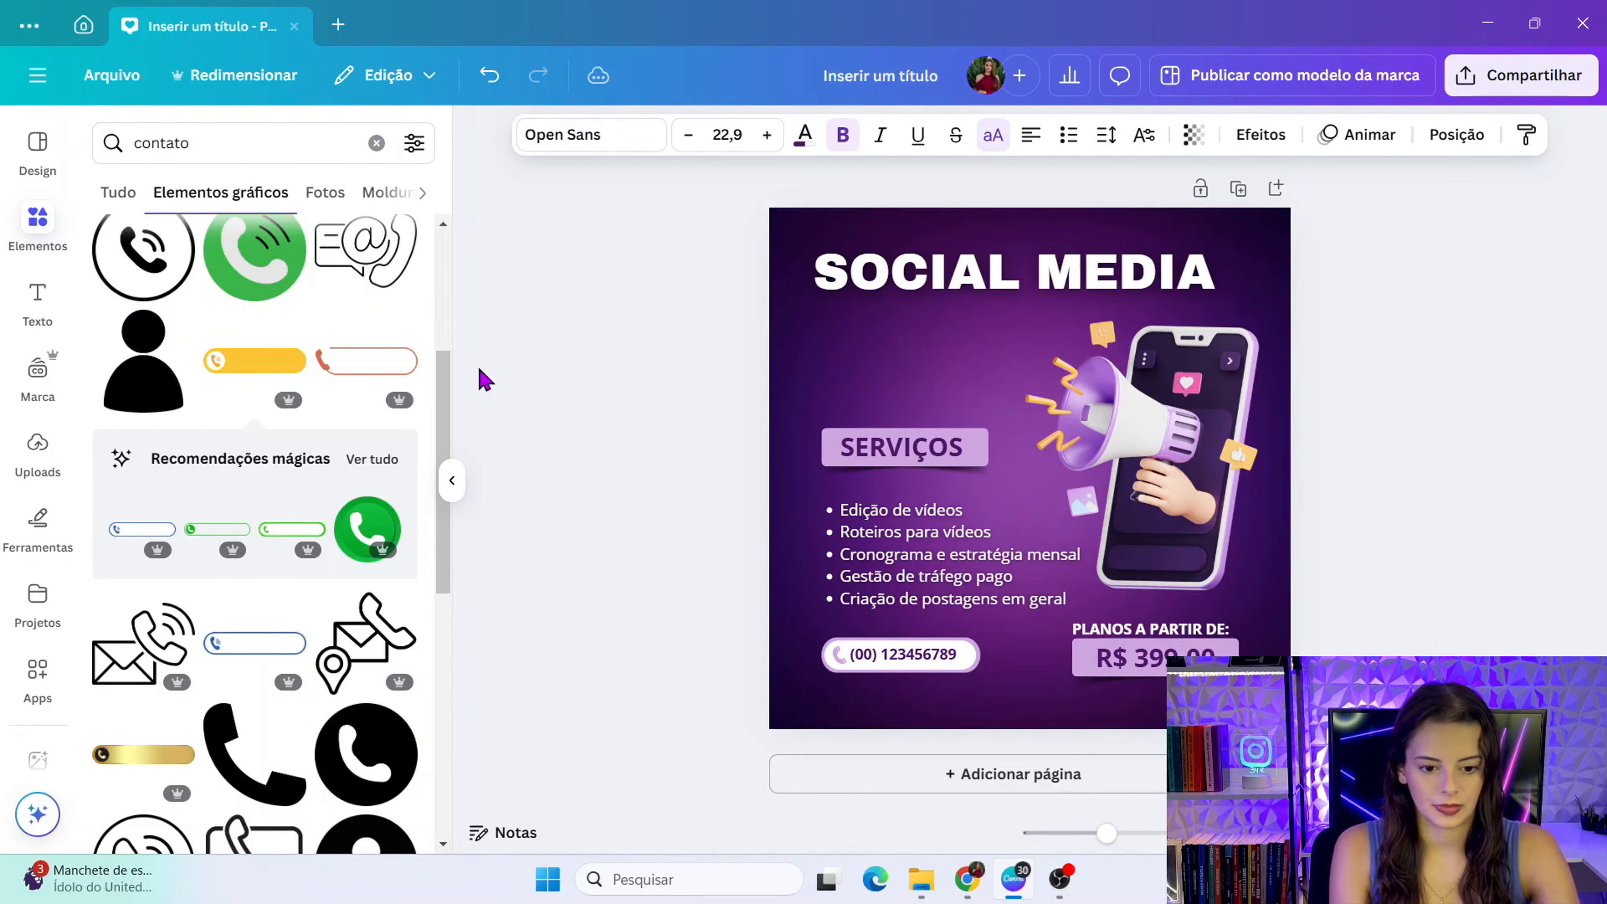
pyautogui.press('Down')
pyautogui.press('Up')
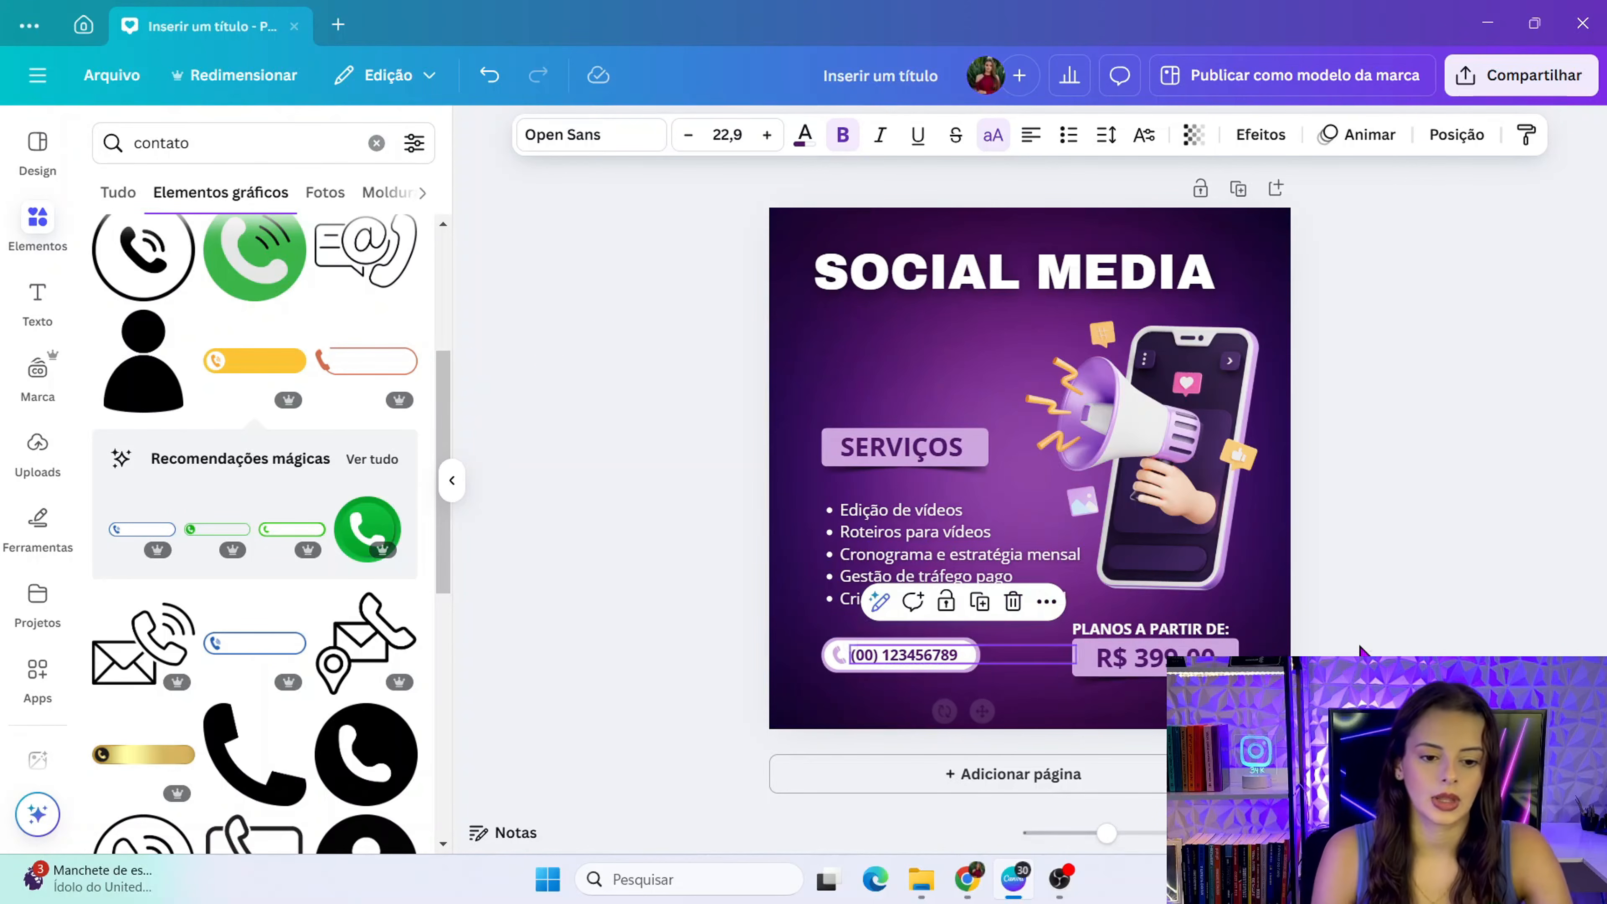
pyautogui.click(1403, 631)
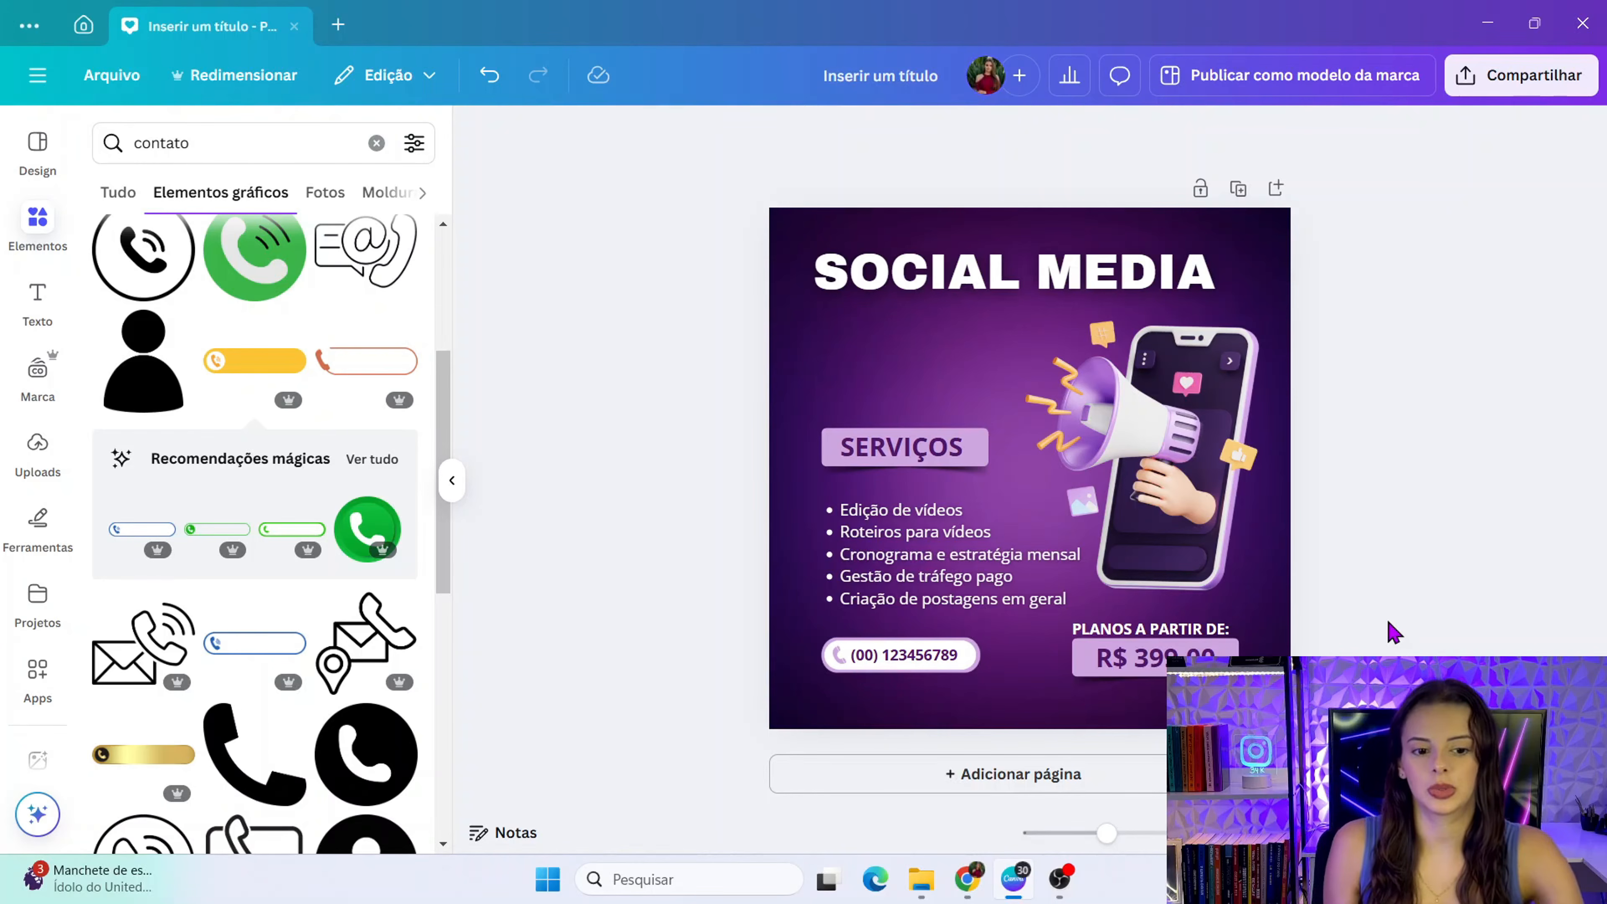
# - Examine the filters and Duotone presets available for the megaphone and smartphone image
pyautogui.click(1230, 394)
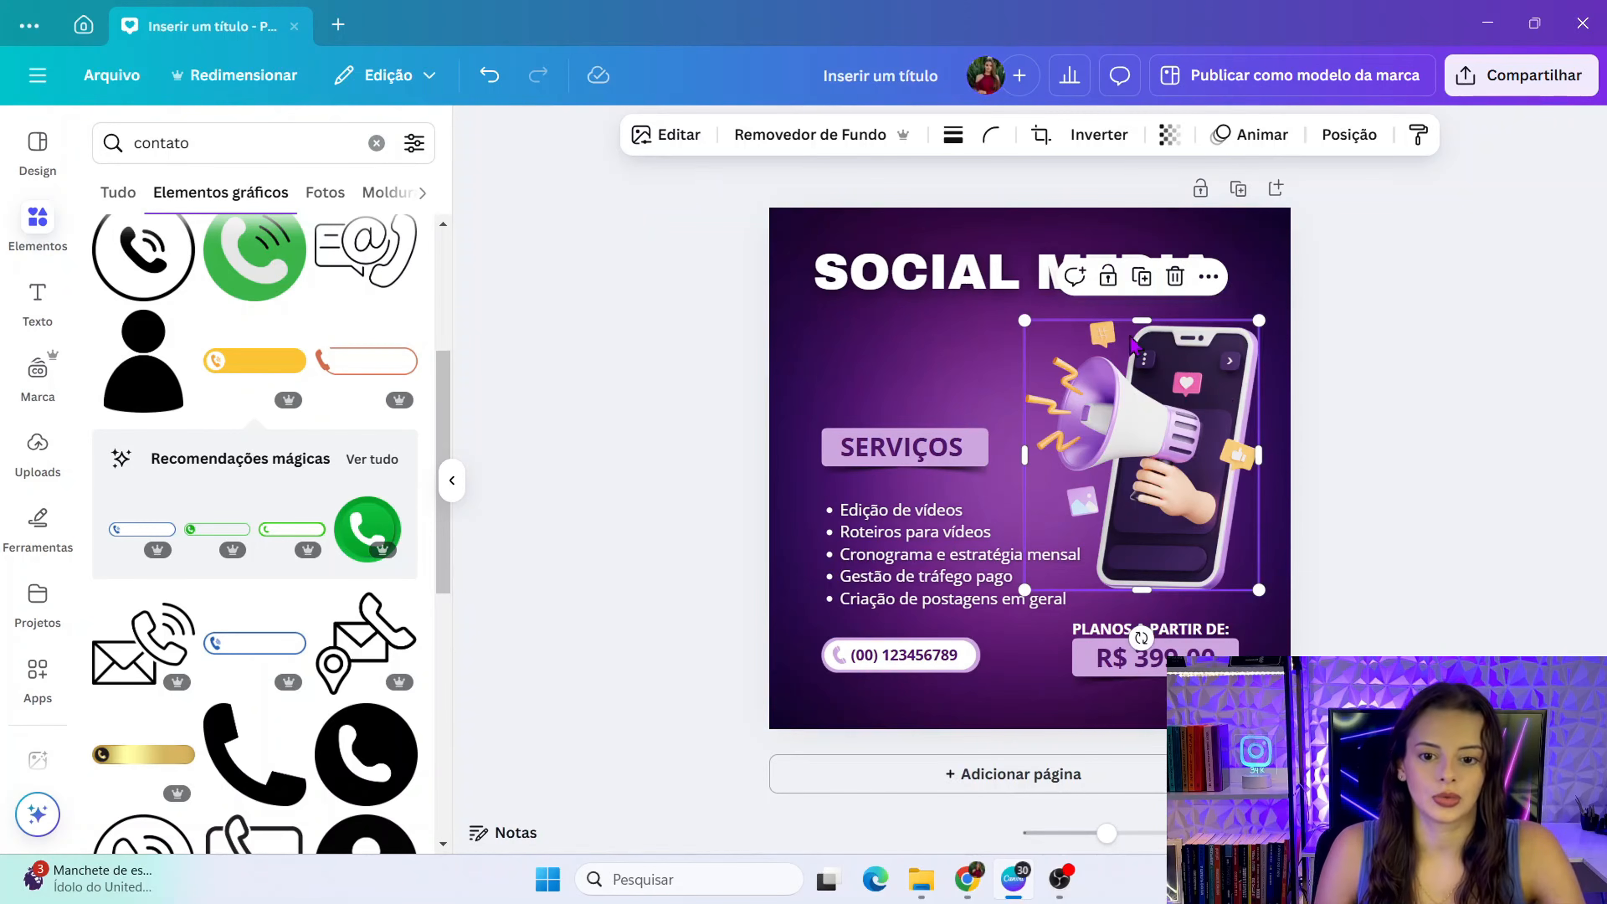
pyautogui.click(683, 135)
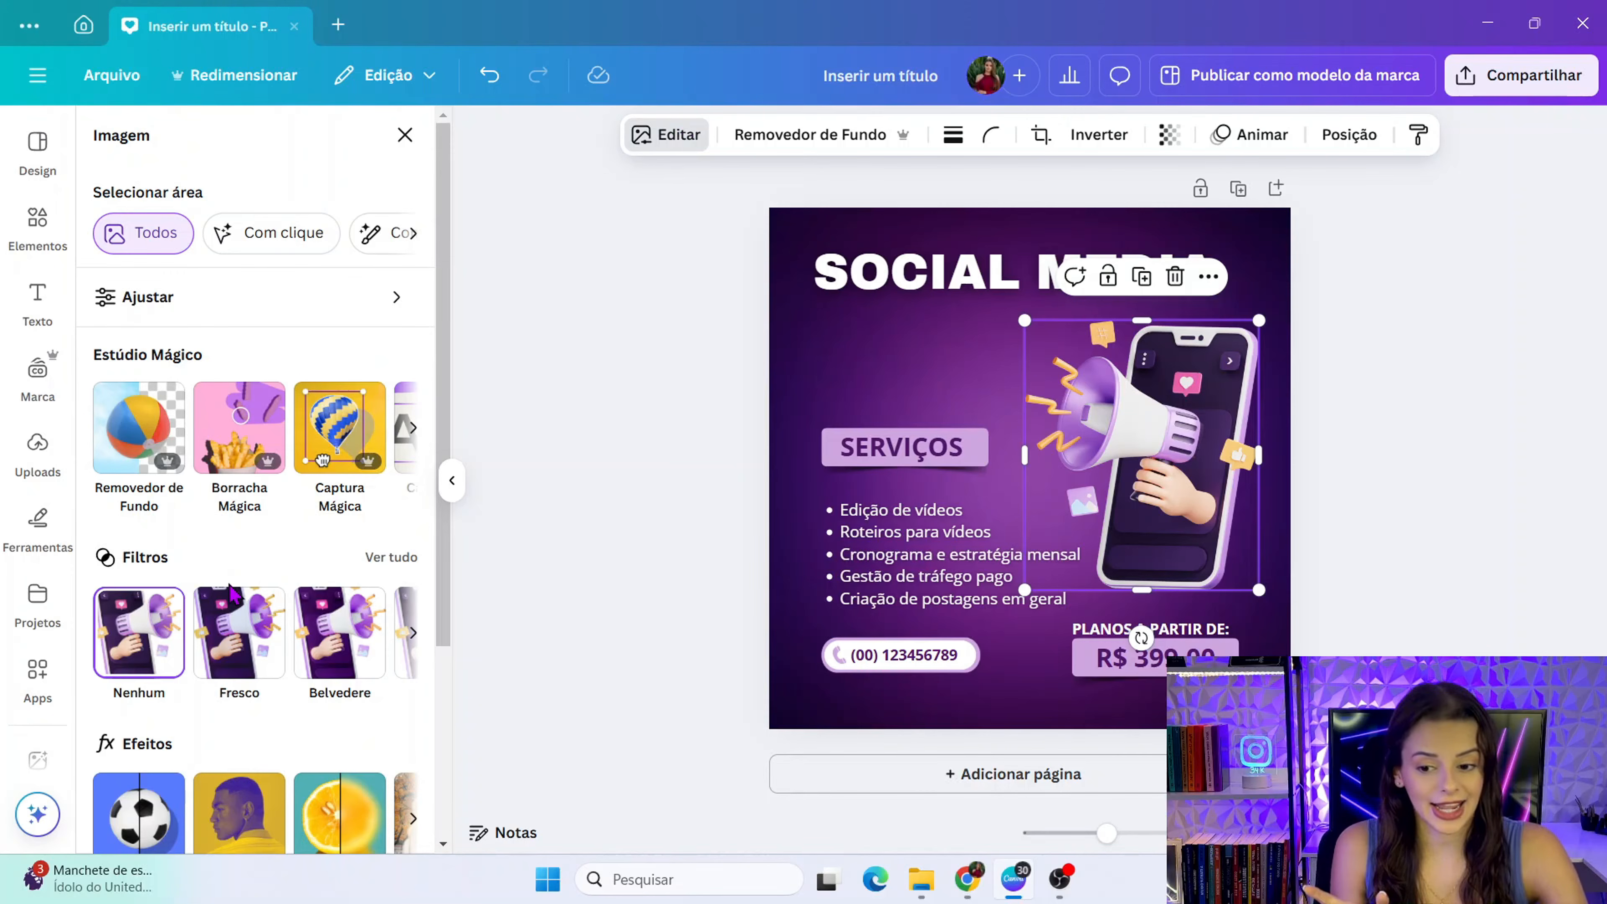
pyautogui.click(392, 566)
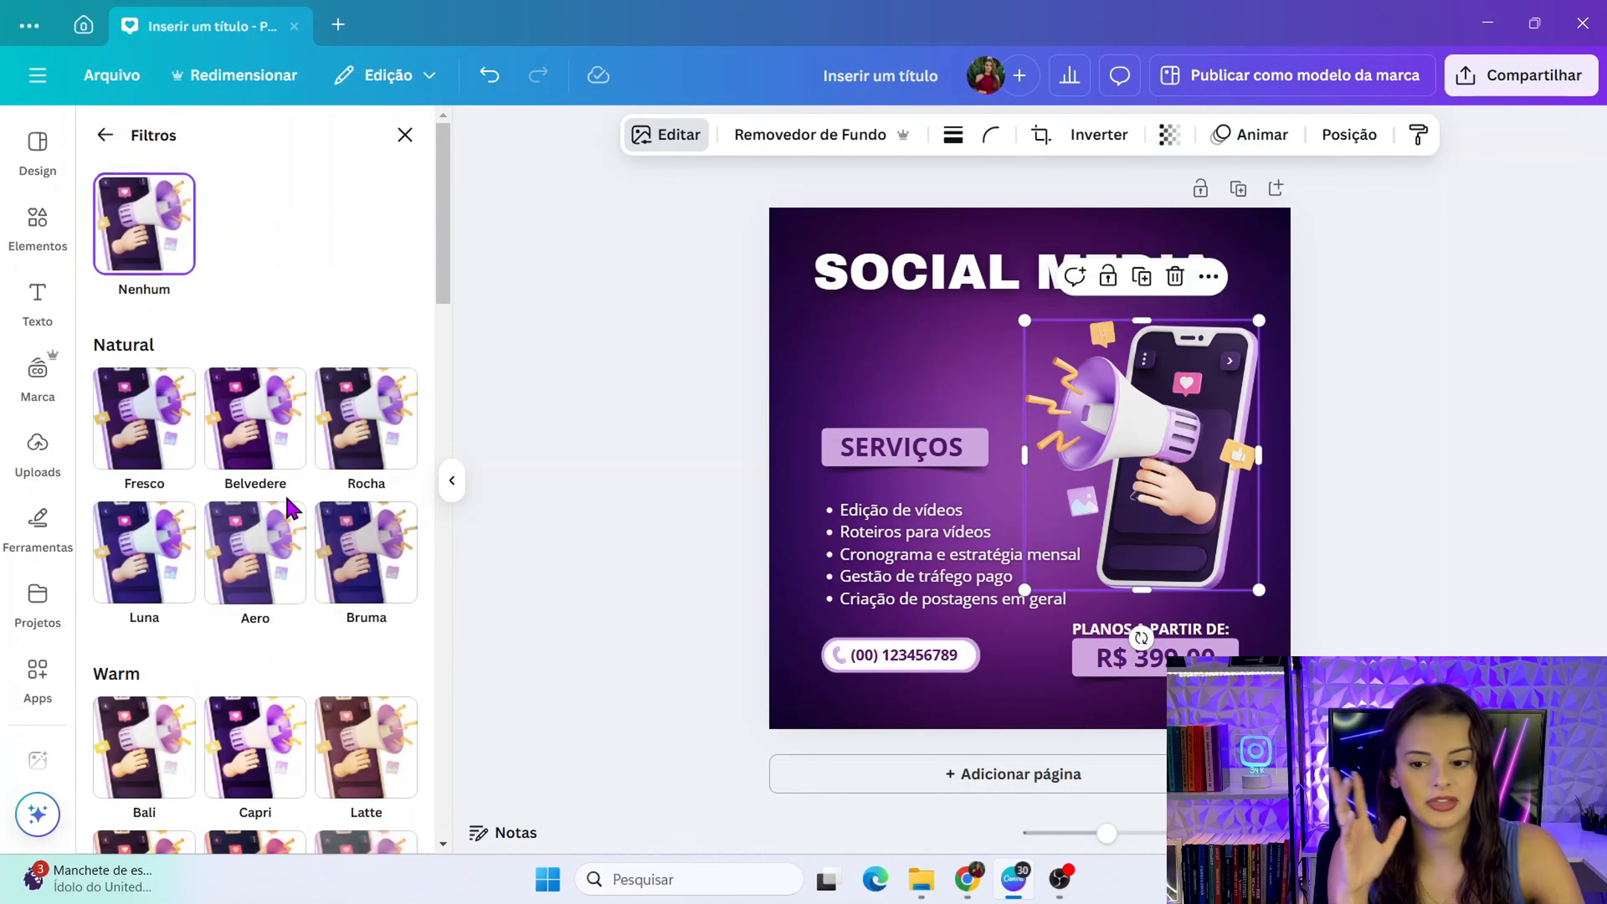
pyautogui.click(104, 135)
pyautogui.scroll(-3, 279, 633)
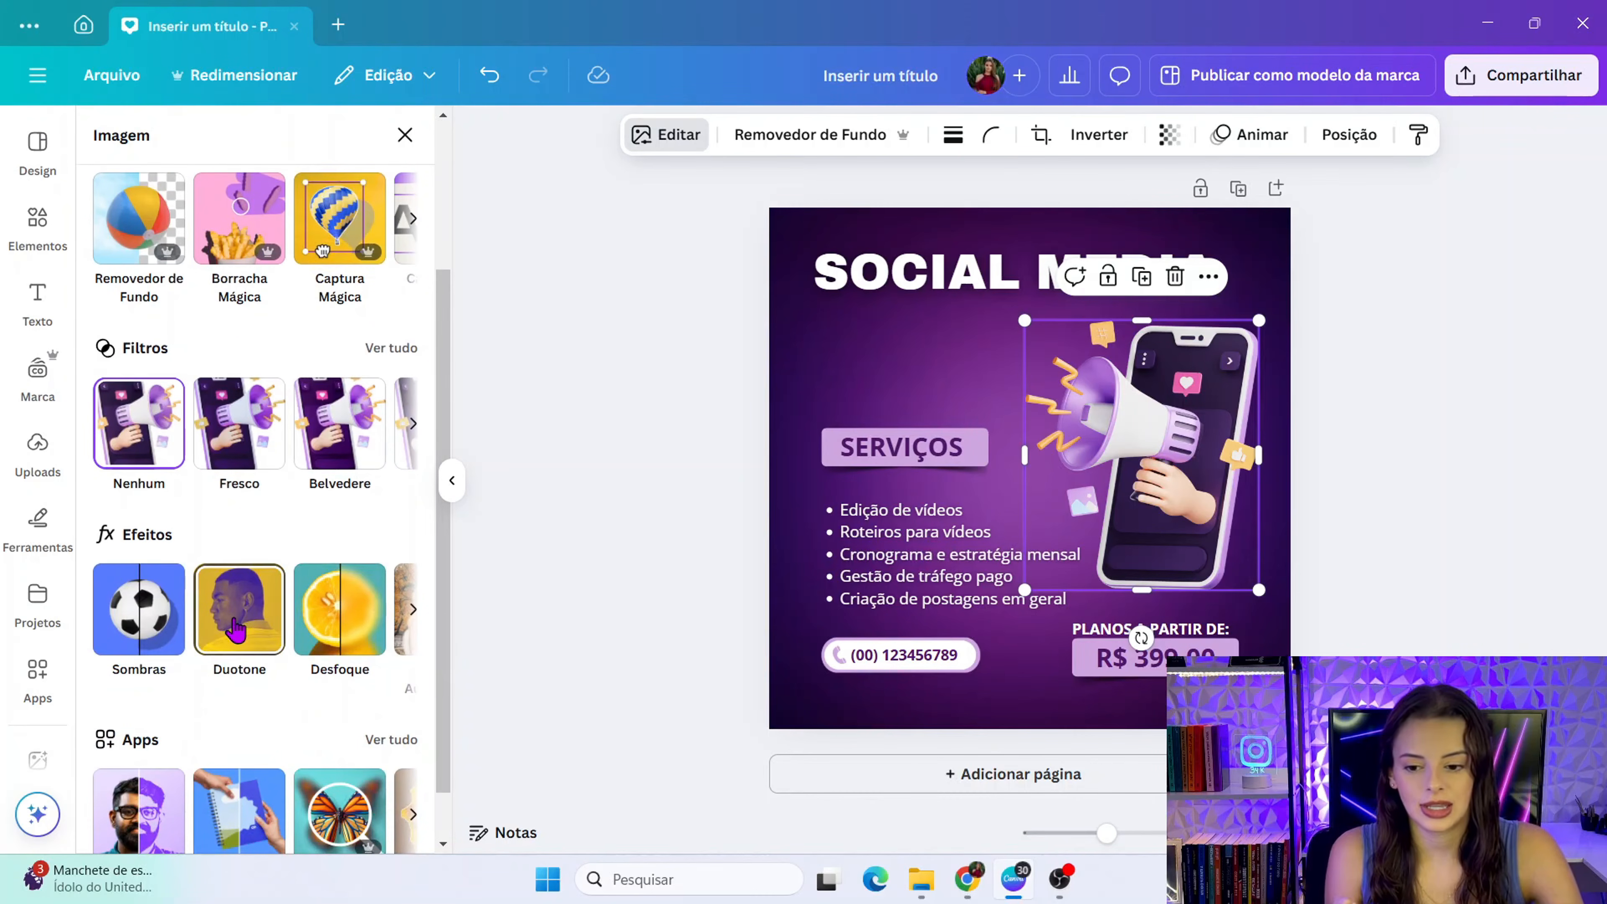
pyautogui.click(236, 630)
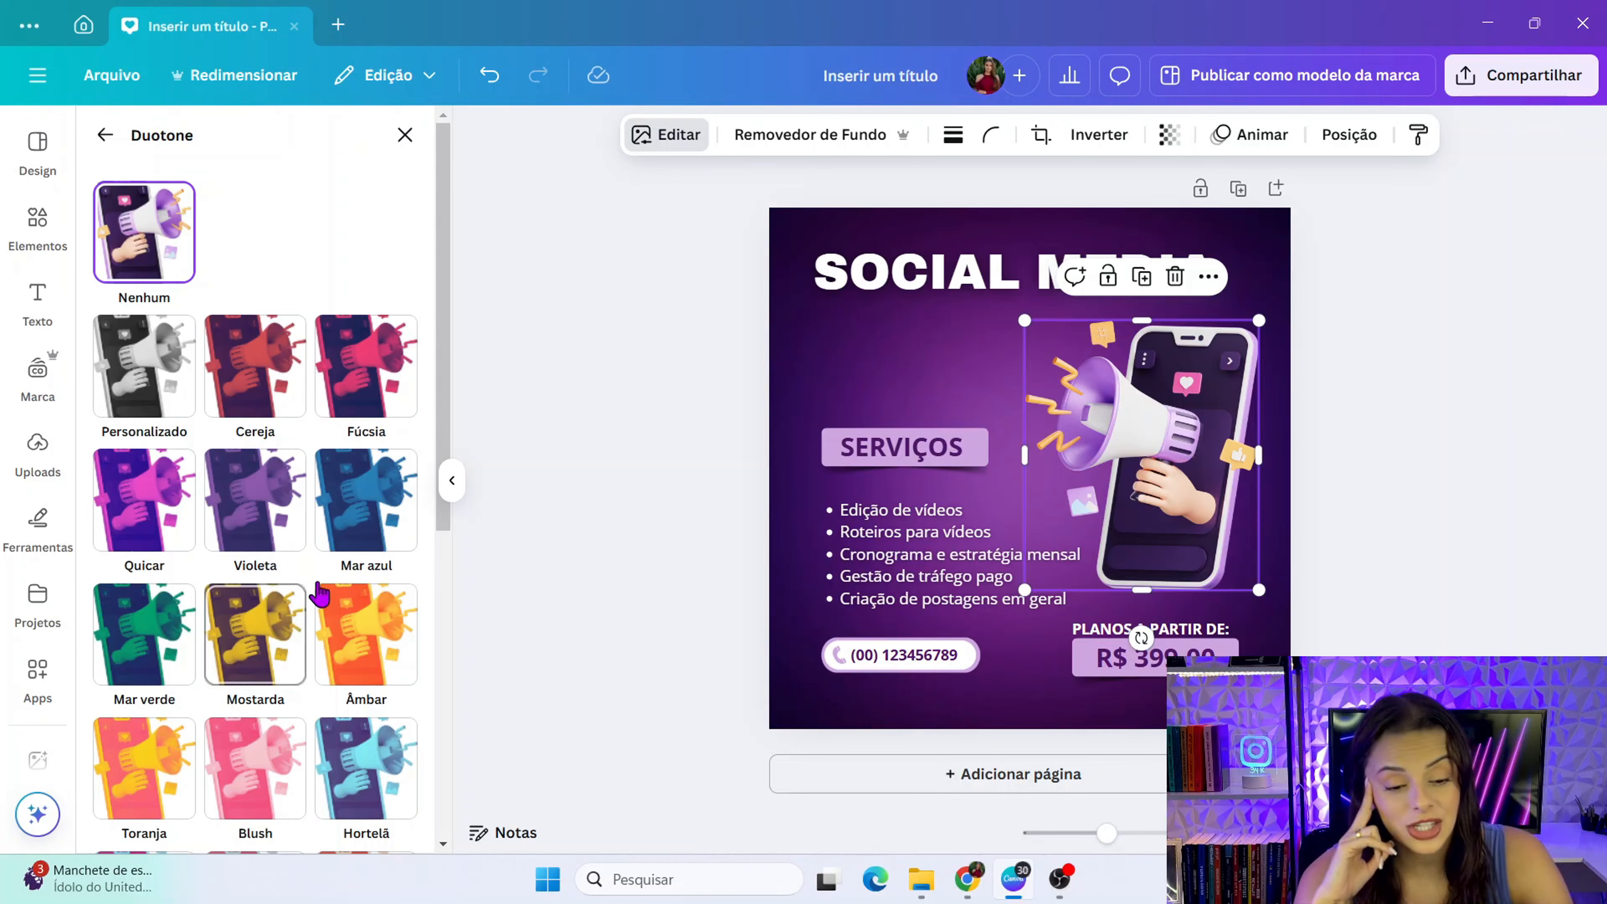
pyautogui.scroll(-5, 254, 696)
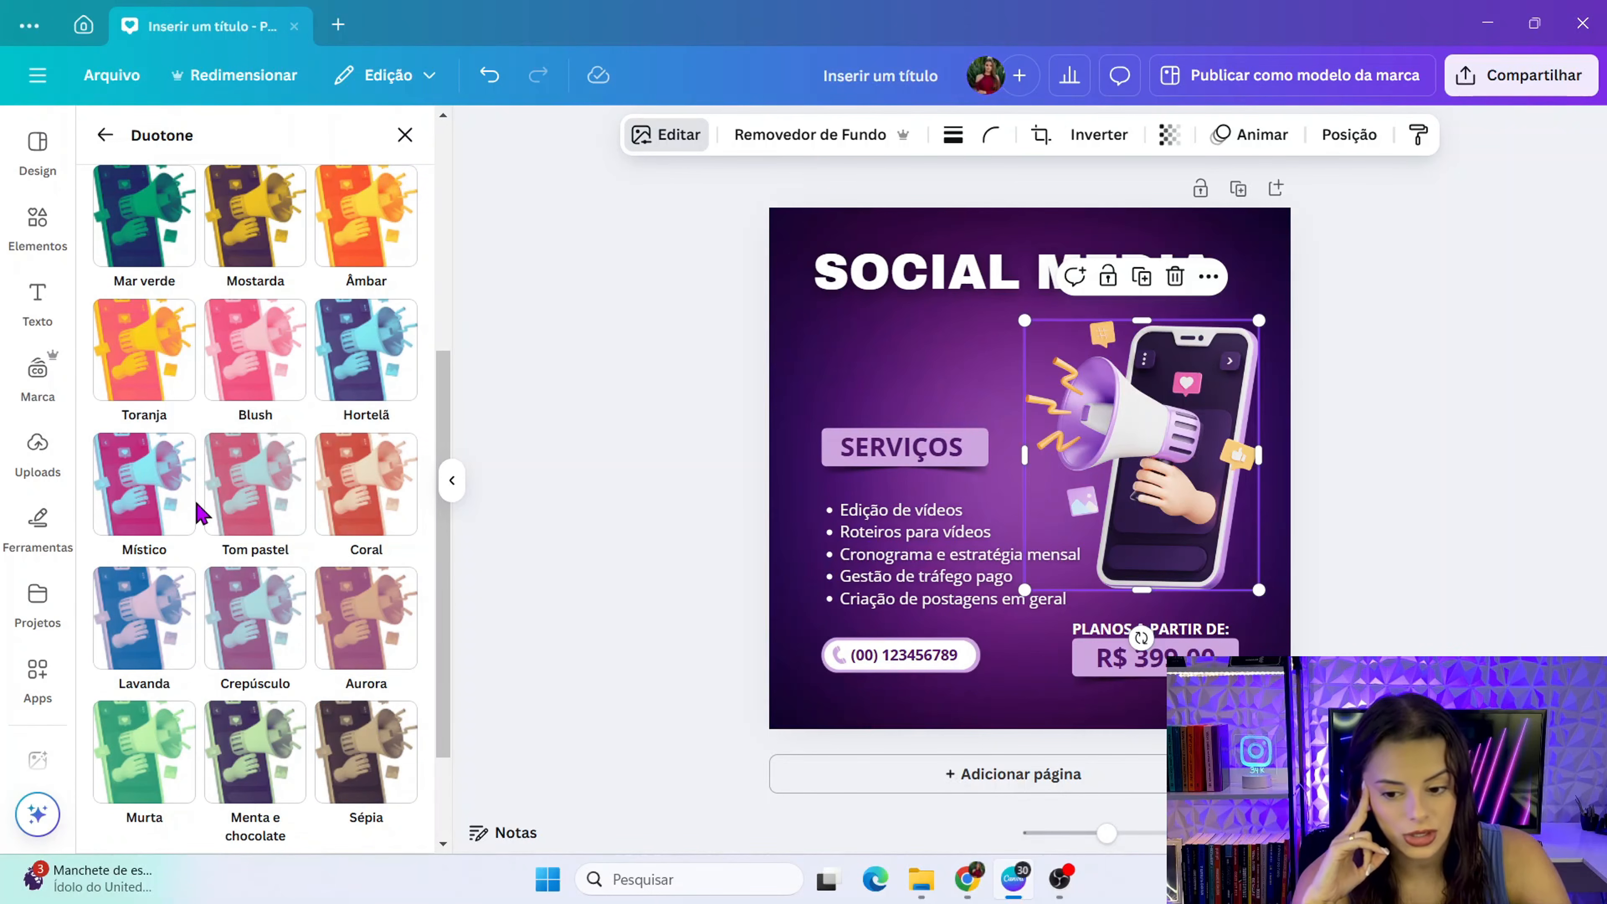
pyautogui.scroll(-2, 253, 538)
pyautogui.scroll(5, 214, 564)
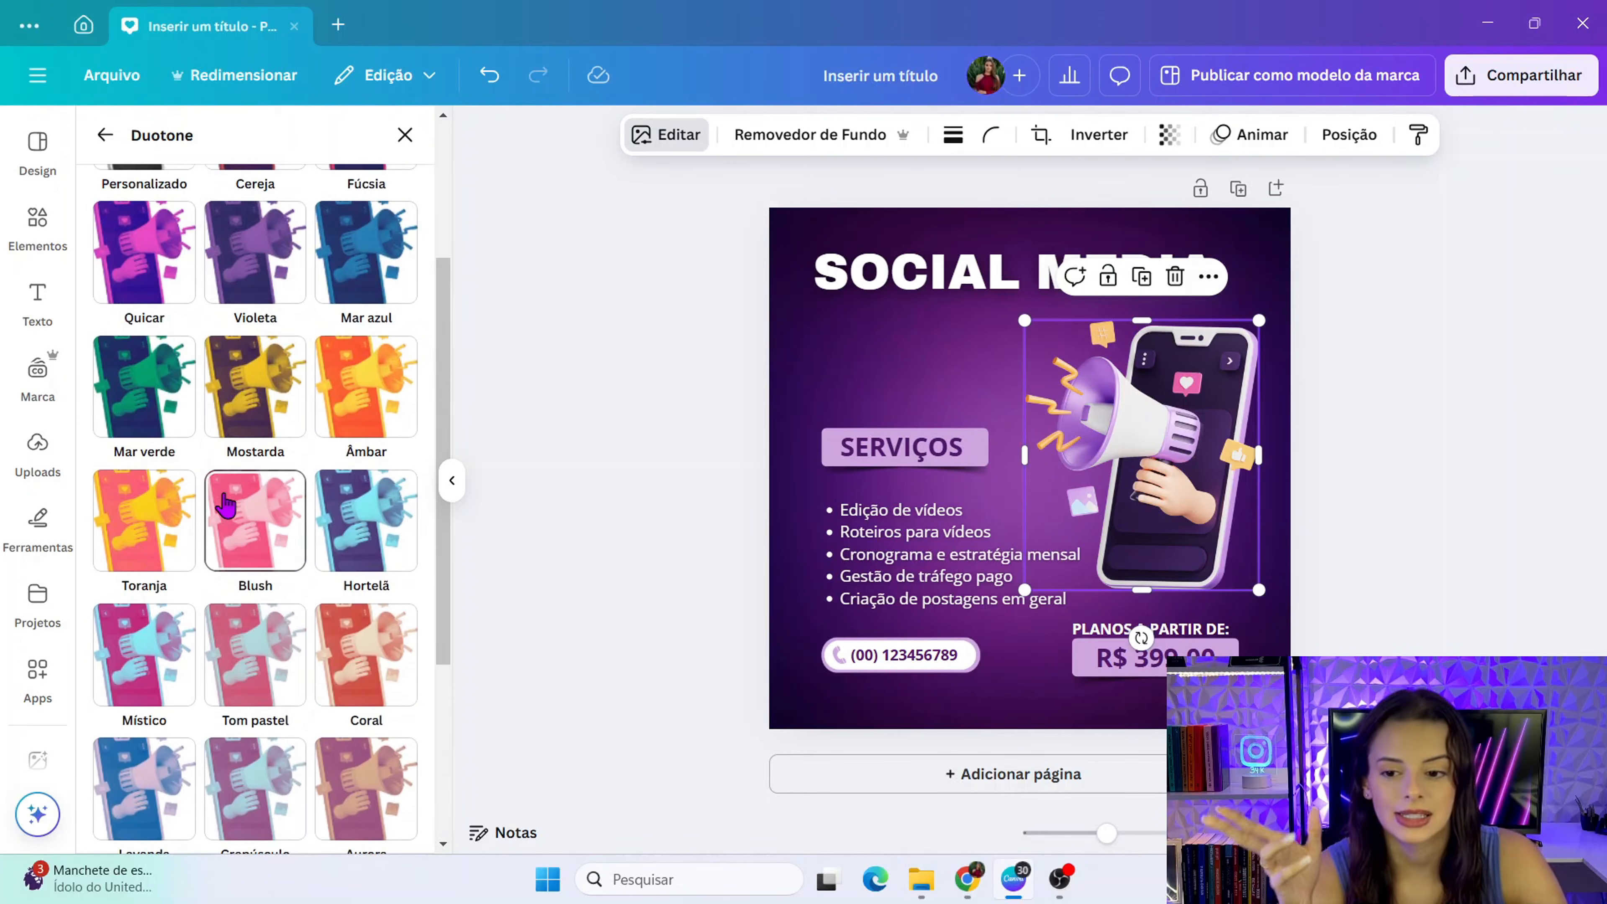
pyautogui.scroll(4, 221, 519)
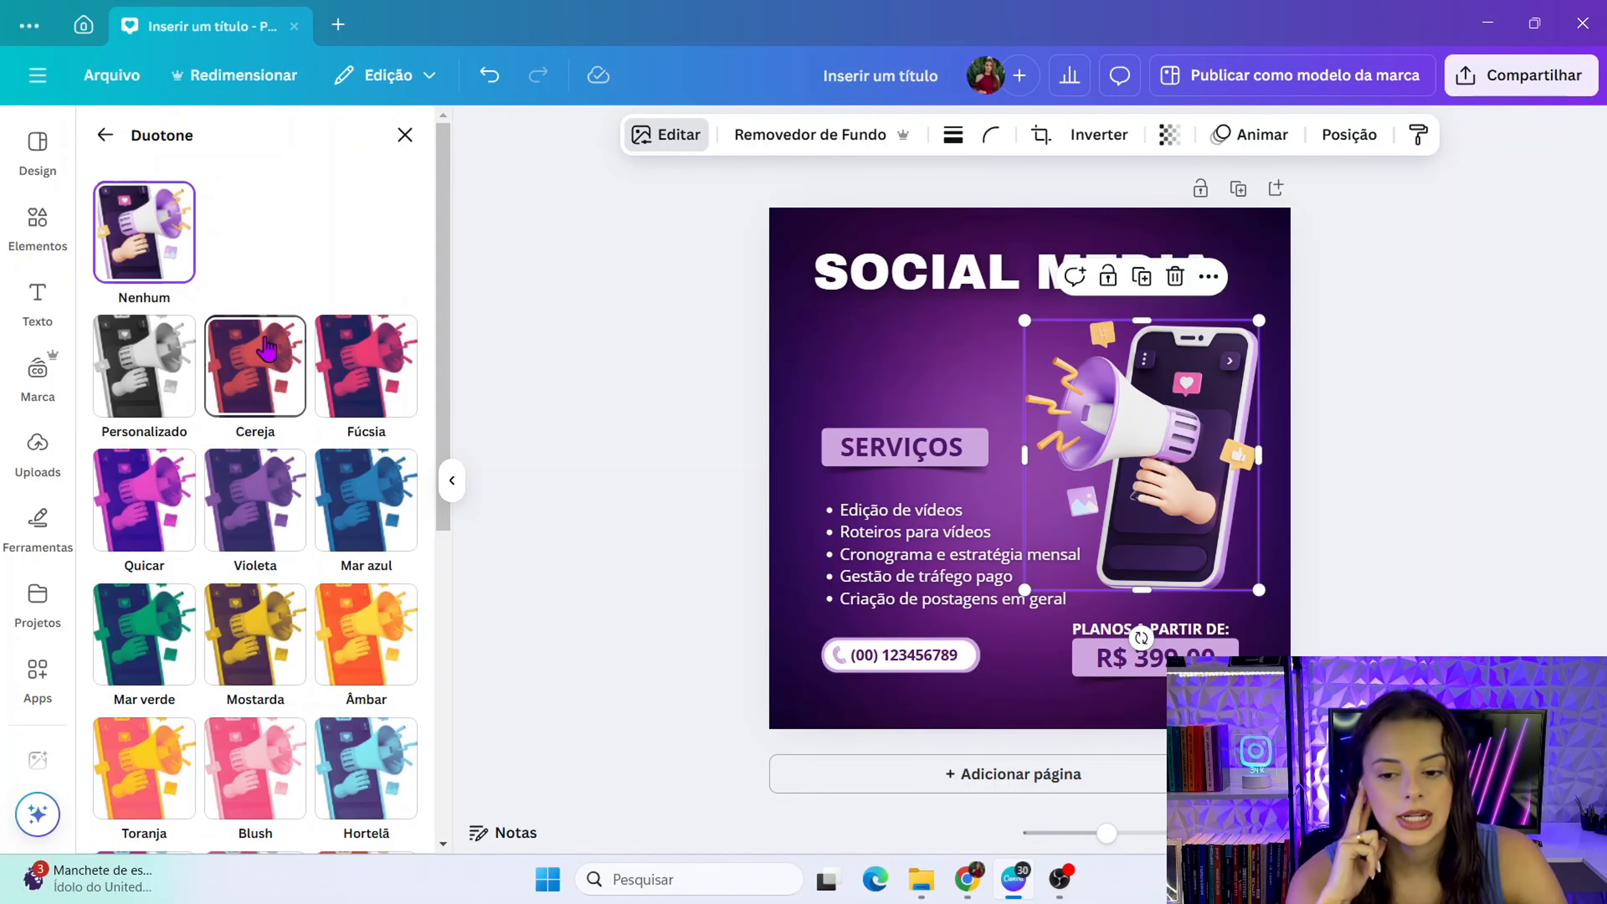
# - Try the Cereja duotone on the megaphone image with its intensity lowered to 4, and reset the duotone to Nenhum
pyautogui.click(235, 389)
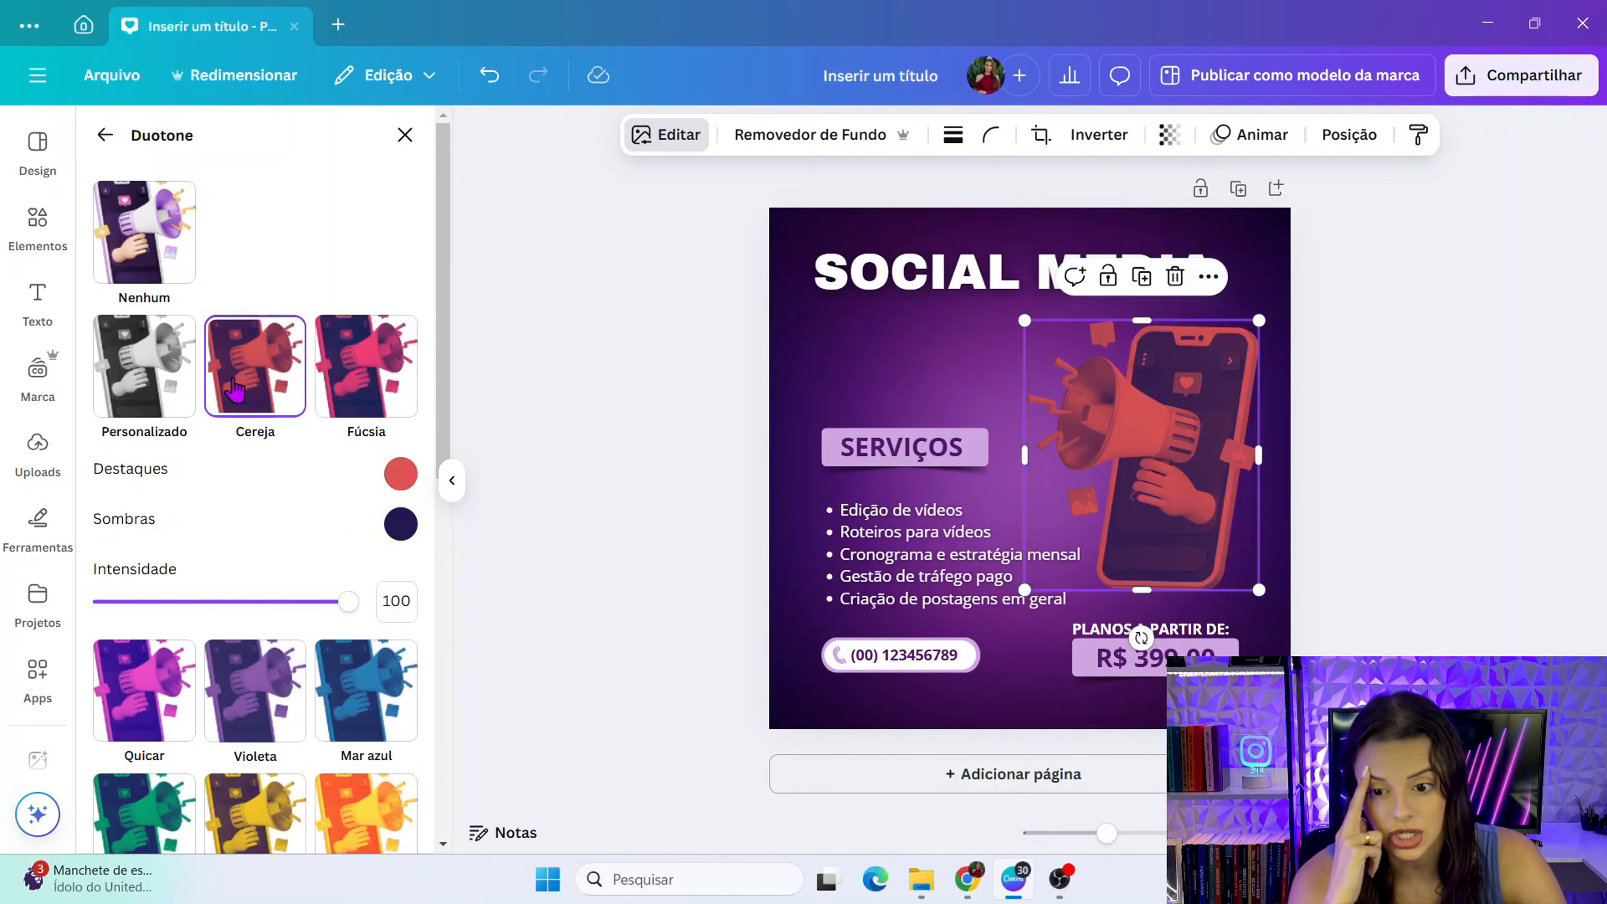
pyautogui.moveTo(346, 606); pyautogui.dragTo(112, 605)
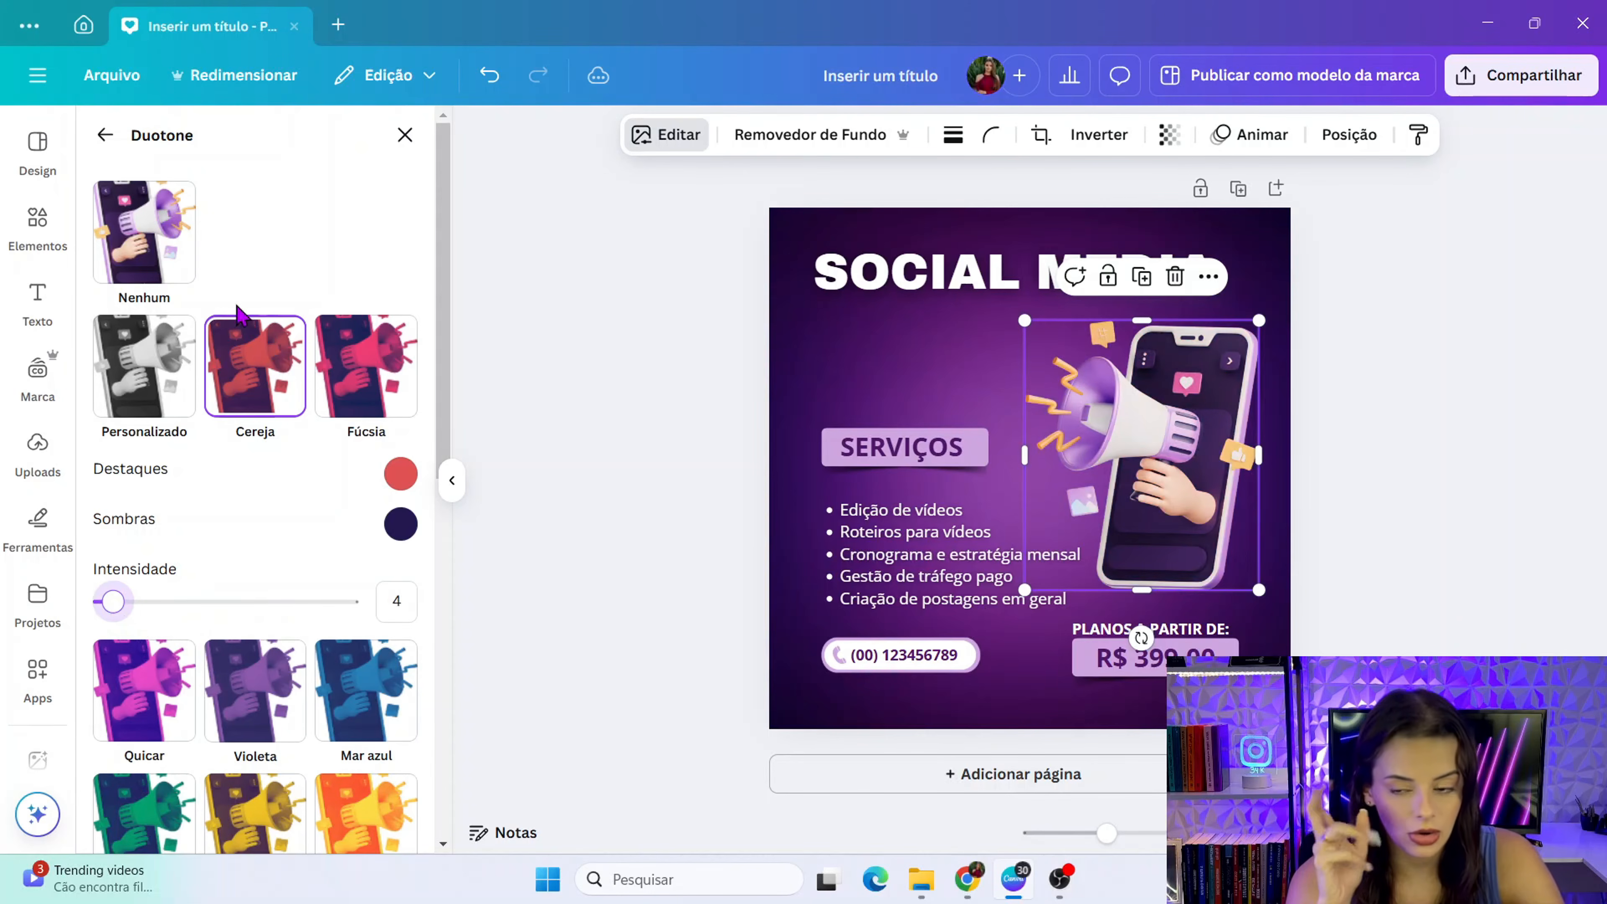
pyautogui.click(137, 236)
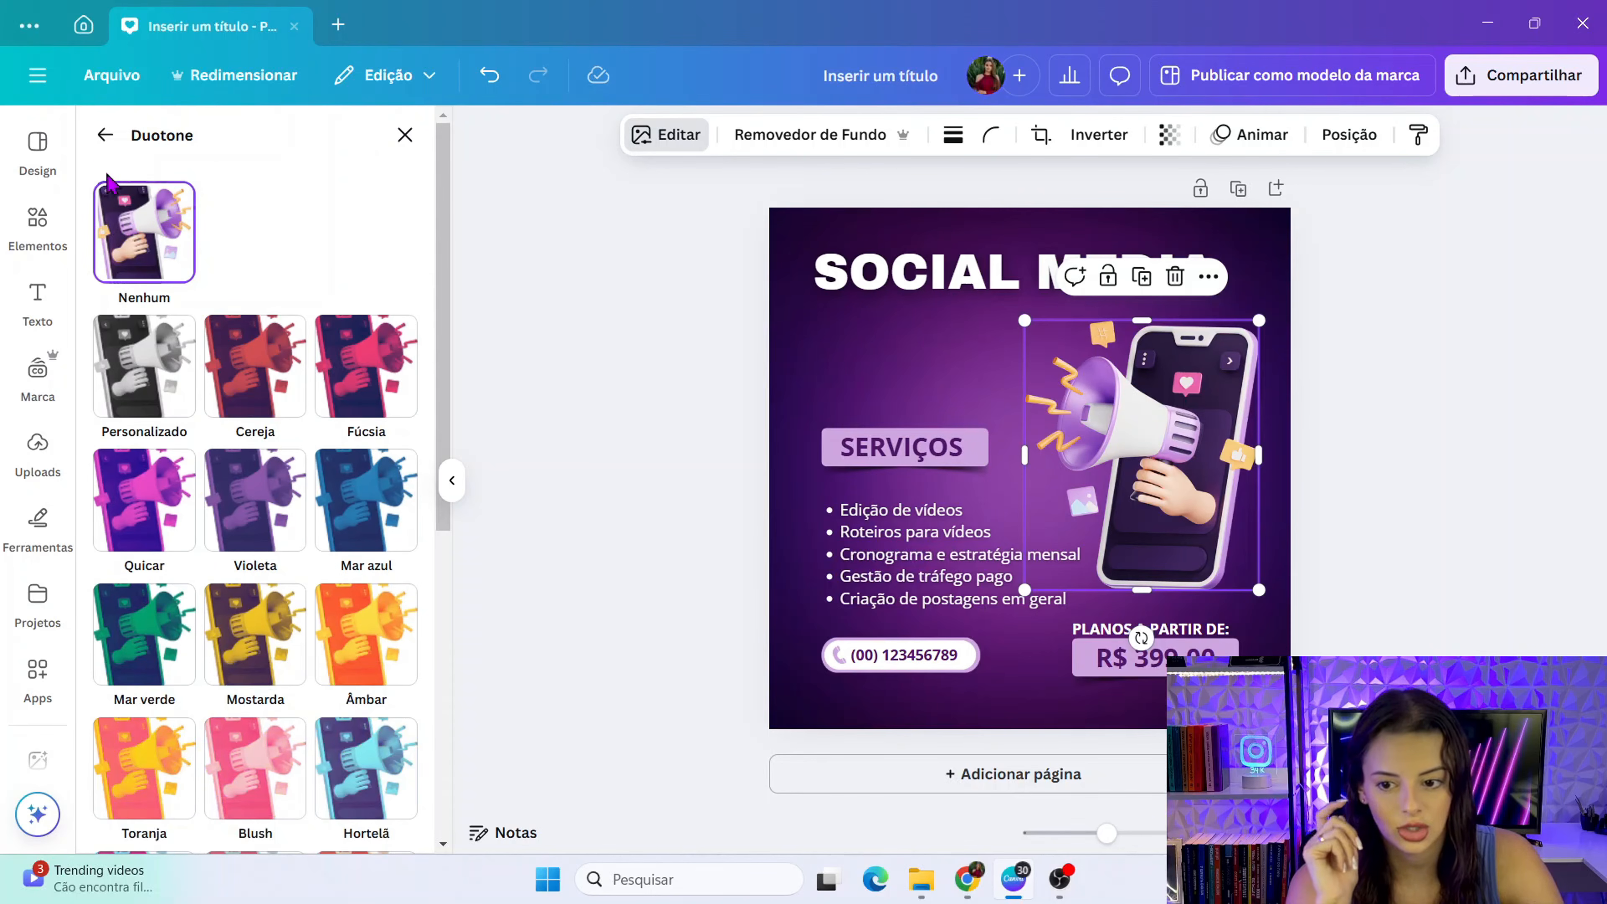
pyautogui.click(103, 136)
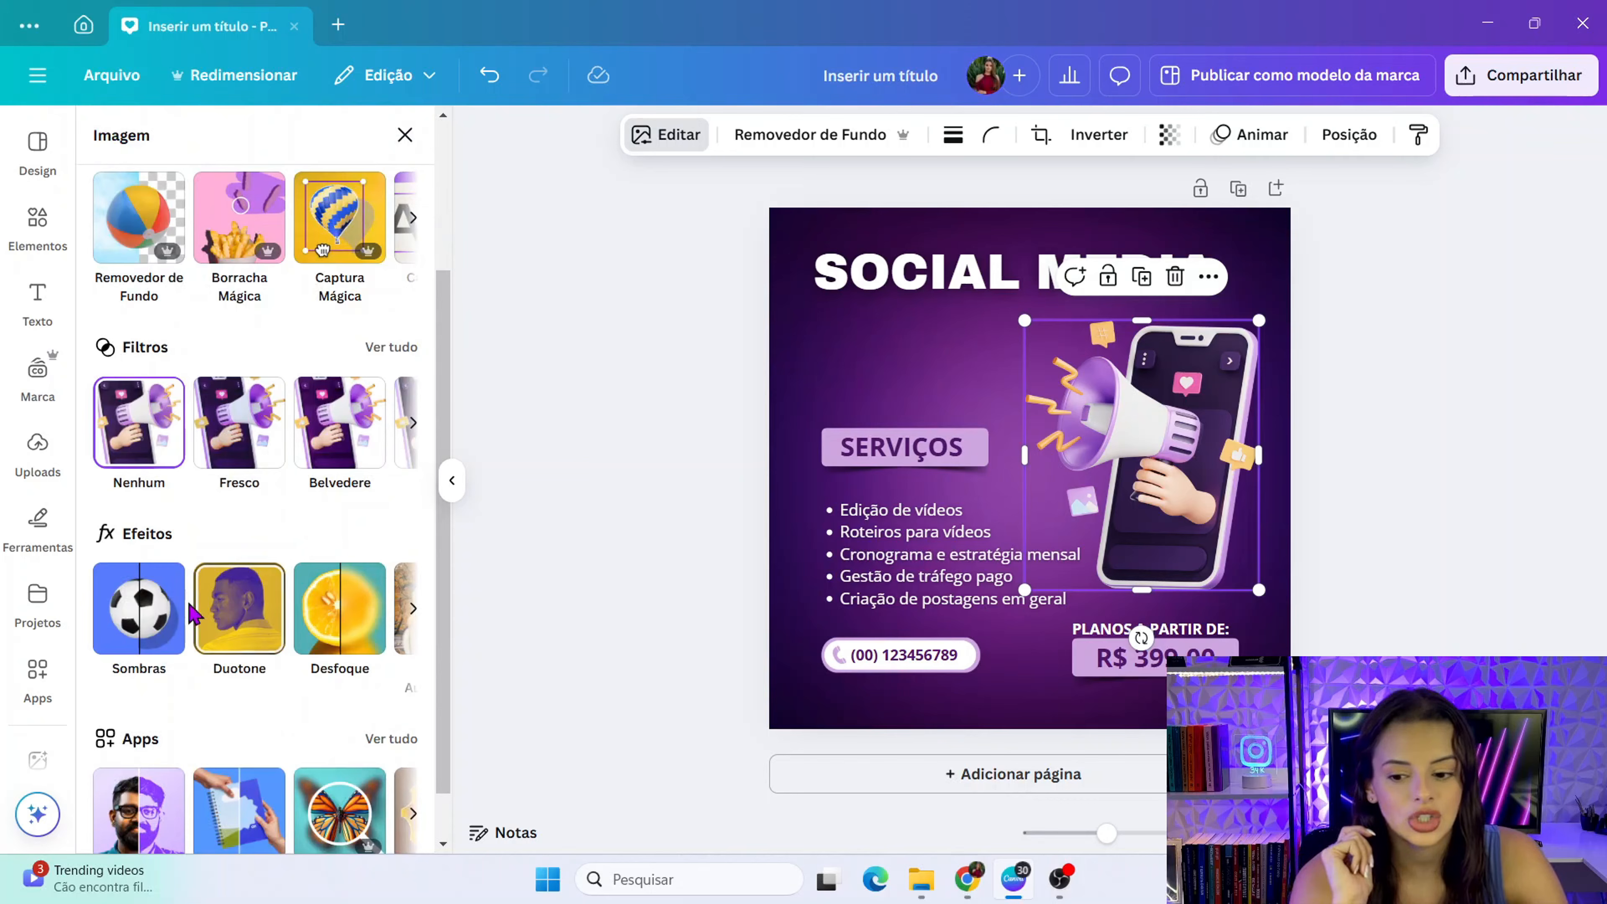
# - Add a Projetada shadow to the megaphone image with blur 27, angle 72, distance 52 and intensity 32
pyautogui.click(121, 610)
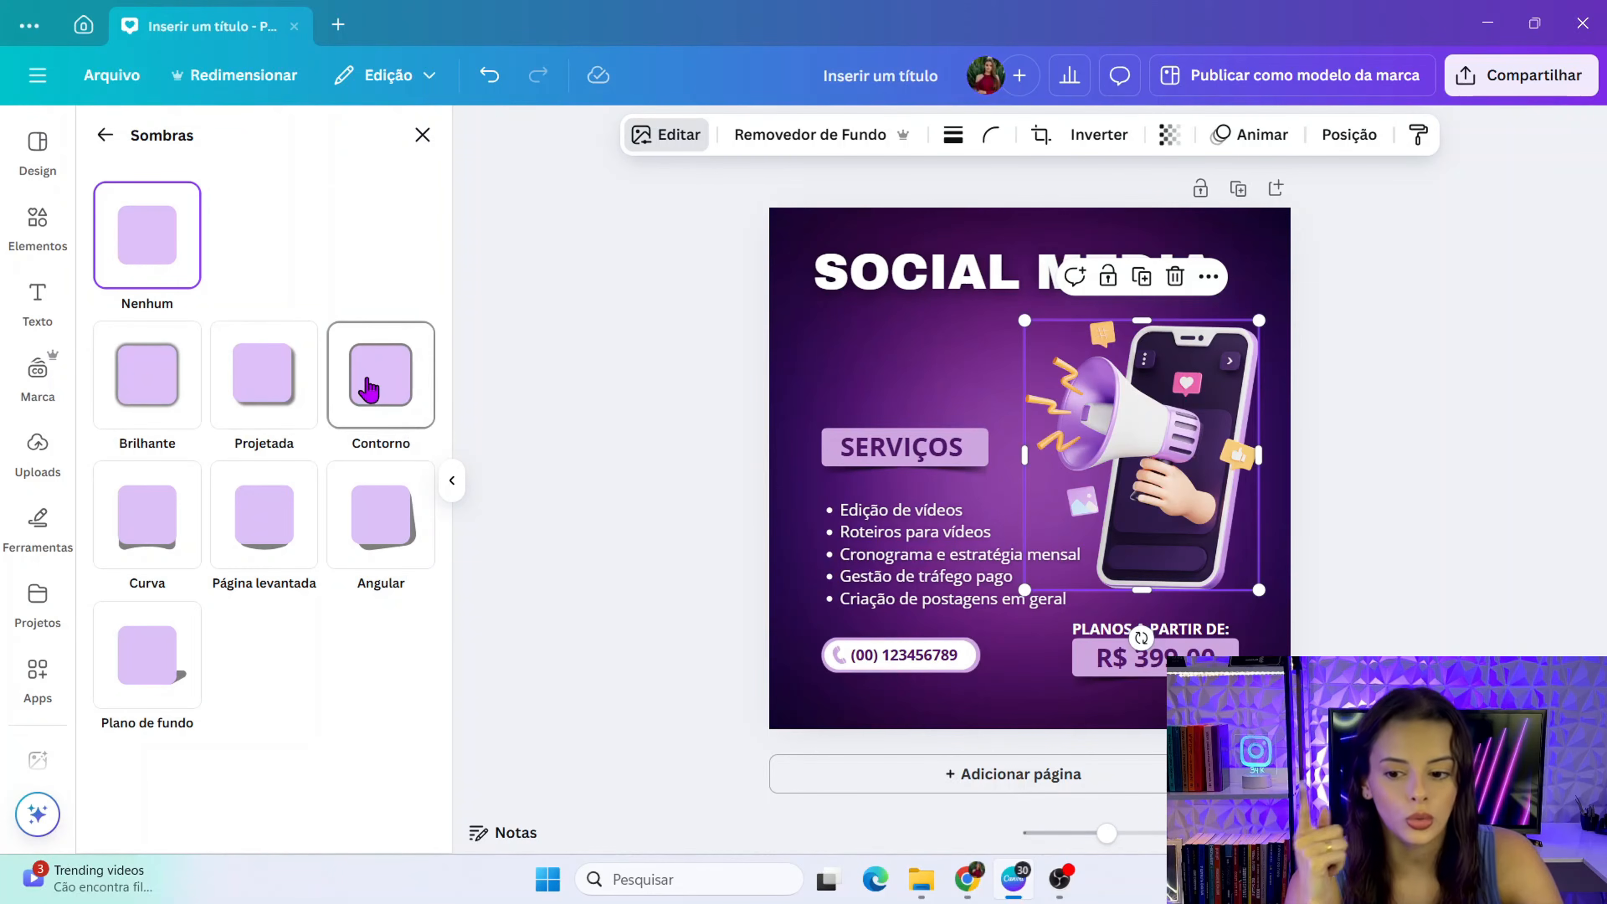
pyautogui.click(251, 377)
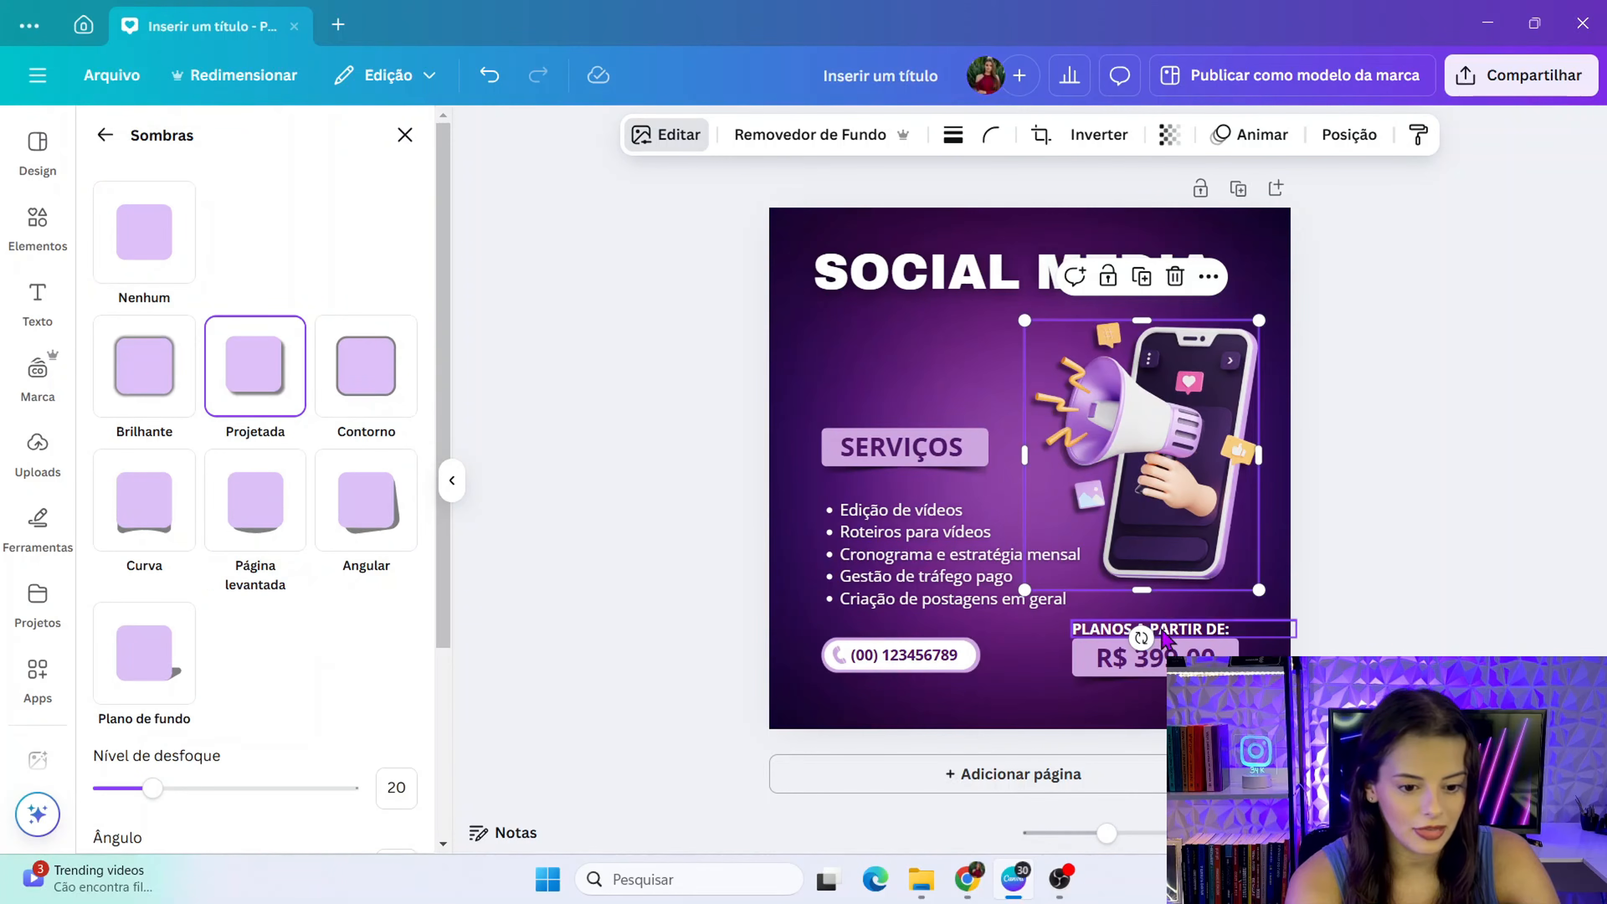
pyautogui.scroll(-4, 354, 551)
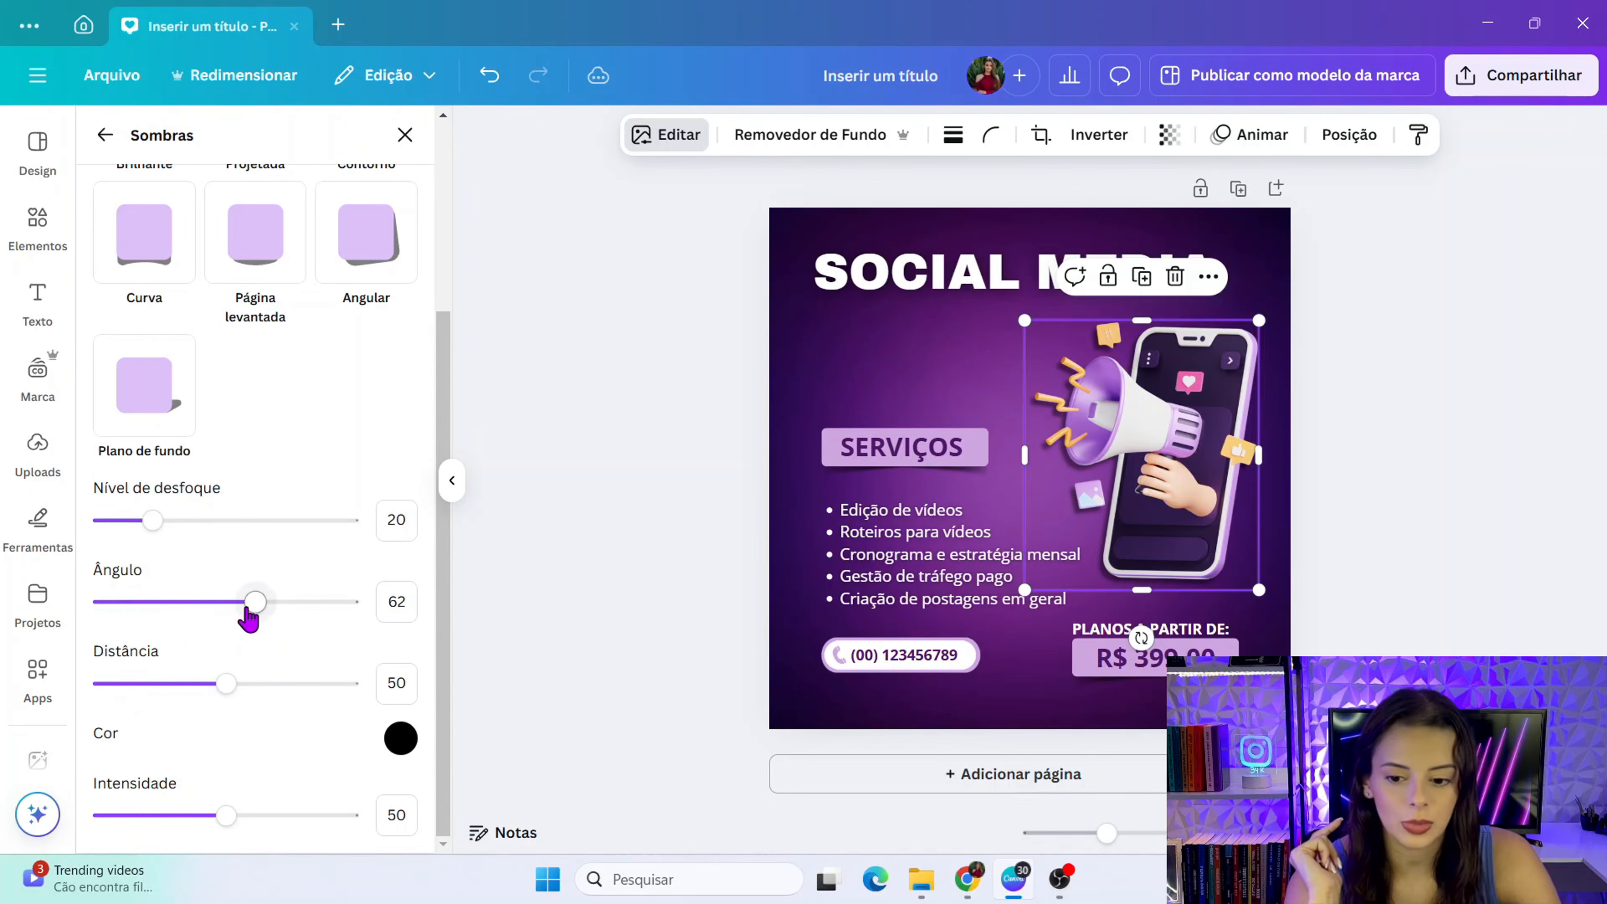
pyautogui.moveTo(252, 609); pyautogui.dragTo(282, 634)
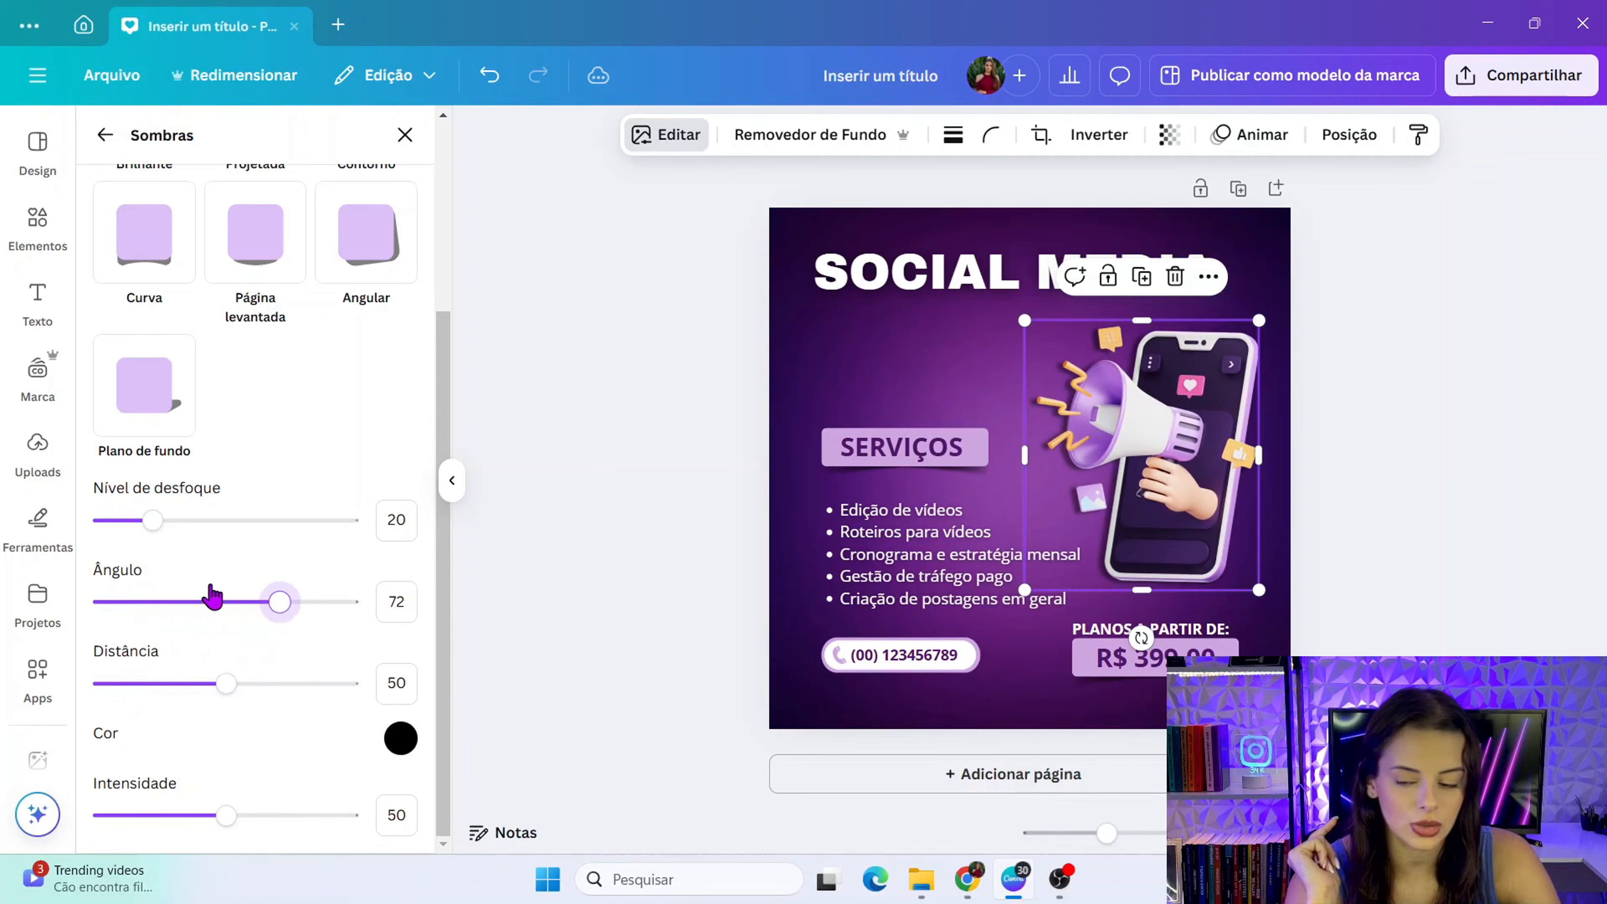
pyautogui.moveTo(153, 520)
pyautogui.mouseDown()
pyautogui.moveTo(310, 532)
pyautogui.moveTo(169, 534)
pyautogui.mouseUp()
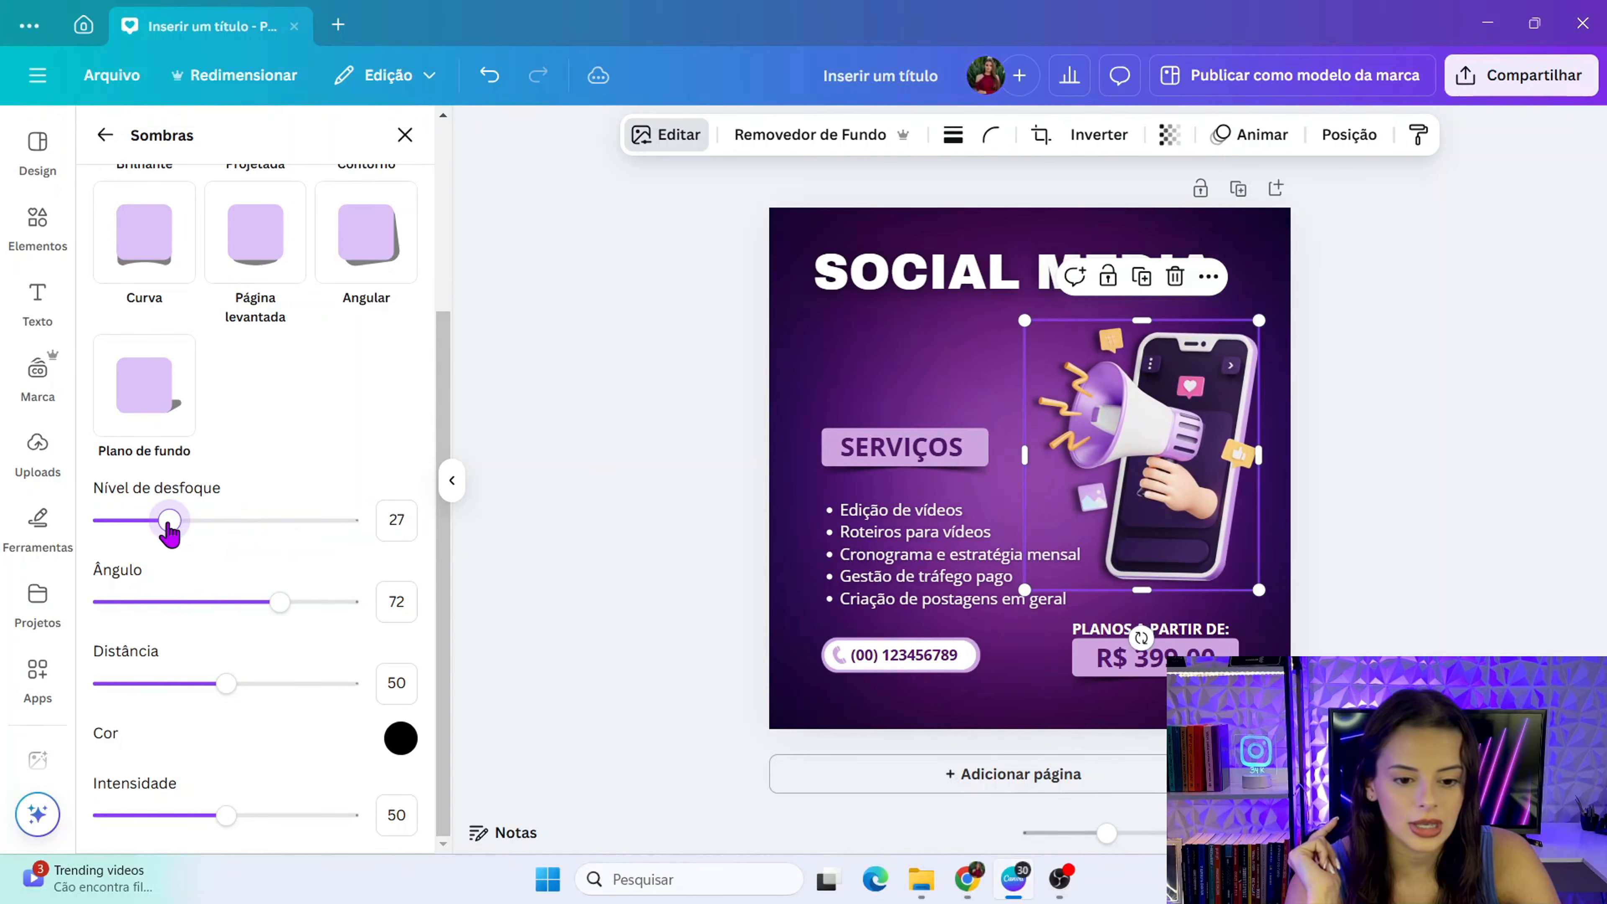
pyautogui.moveTo(226, 685)
pyautogui.mouseDown()
pyautogui.moveTo(340, 685)
pyautogui.moveTo(230, 687)
pyautogui.mouseUp()
pyautogui.moveTo(225, 820); pyautogui.dragTo(177, 834)
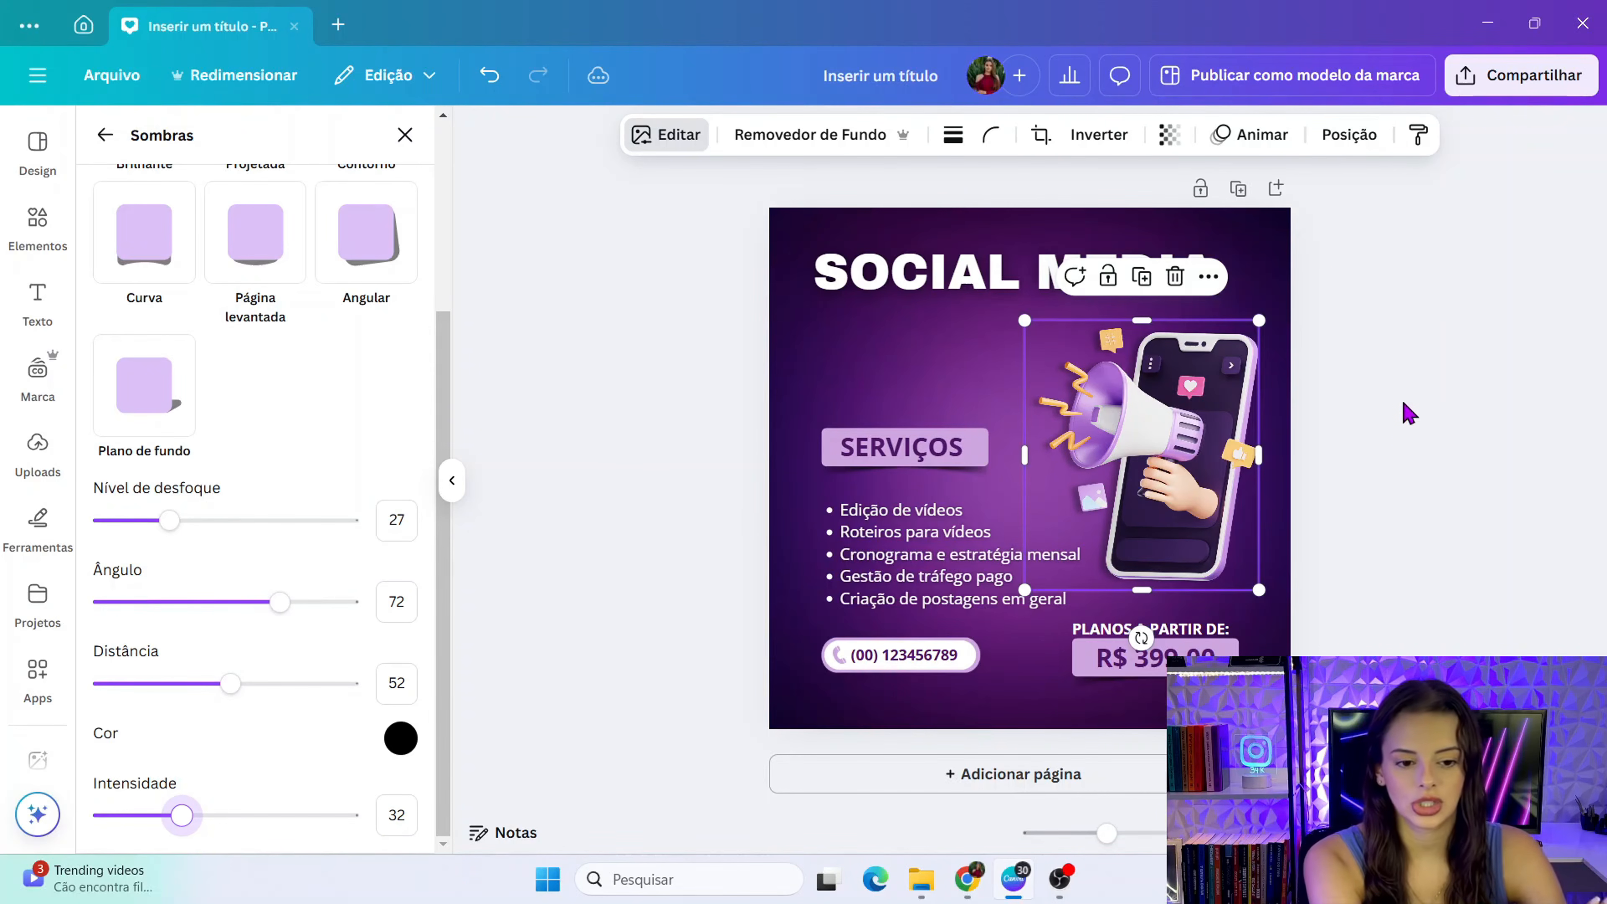
# - Adjust the megaphone image's shadow to angle 25, blur 18, intensity 41 and distance 77
pyautogui.moveTo(279, 605); pyautogui.dragTo(165, 613)
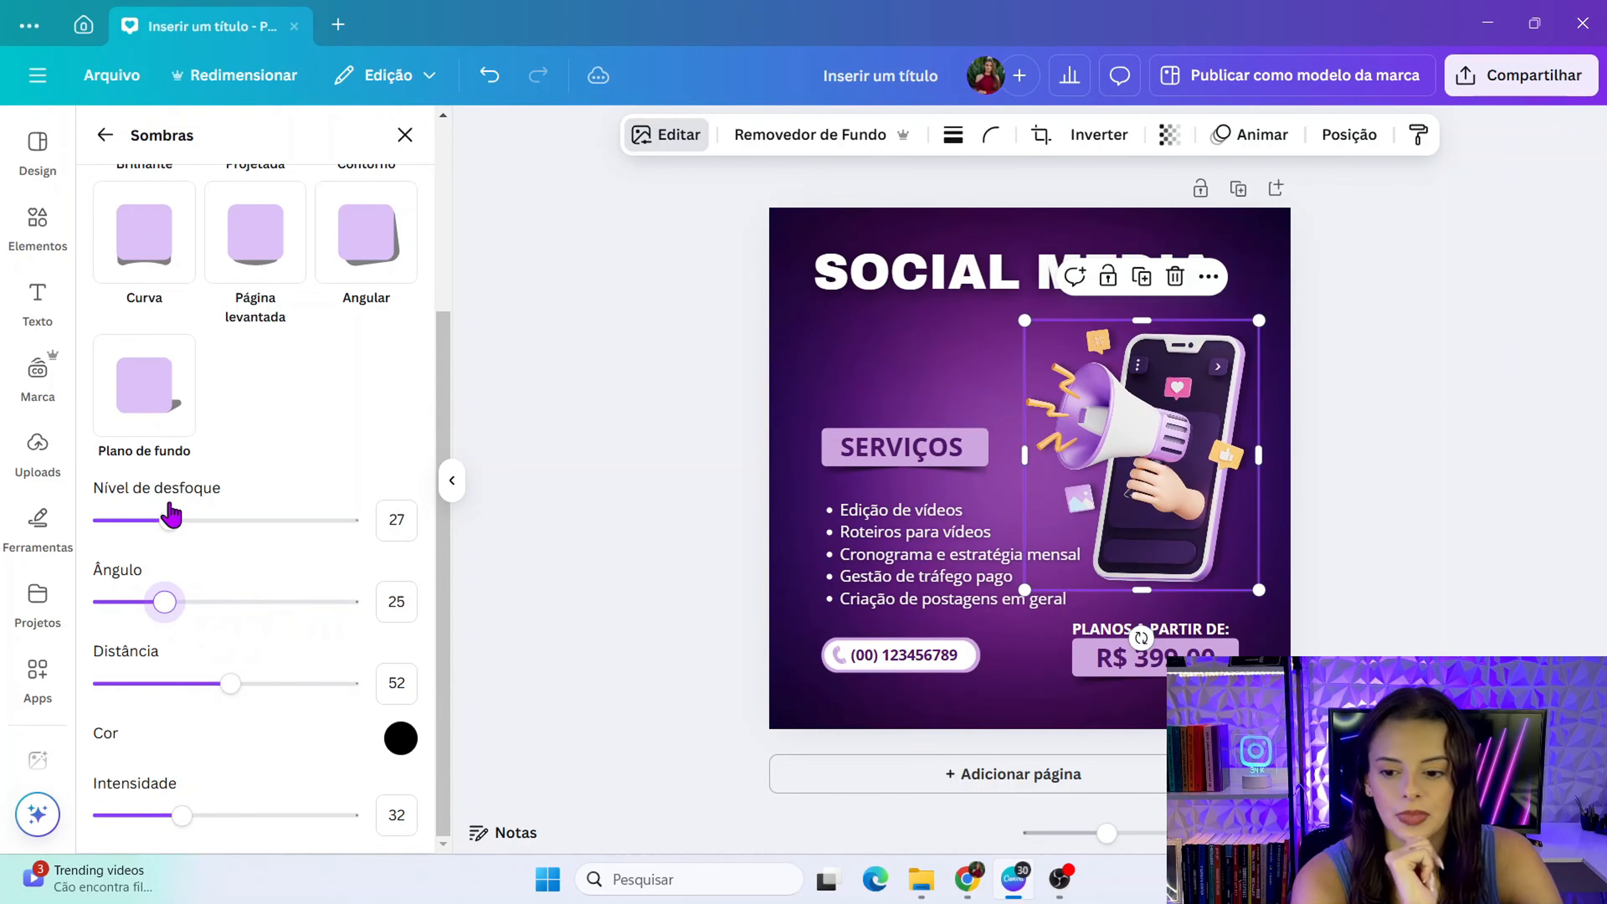
pyautogui.moveTo(165, 531)
pyautogui.mouseDown()
pyautogui.moveTo(144, 534)
pyautogui.moveTo(182, 538)
pyautogui.moveTo(147, 534)
pyautogui.mouseUp()
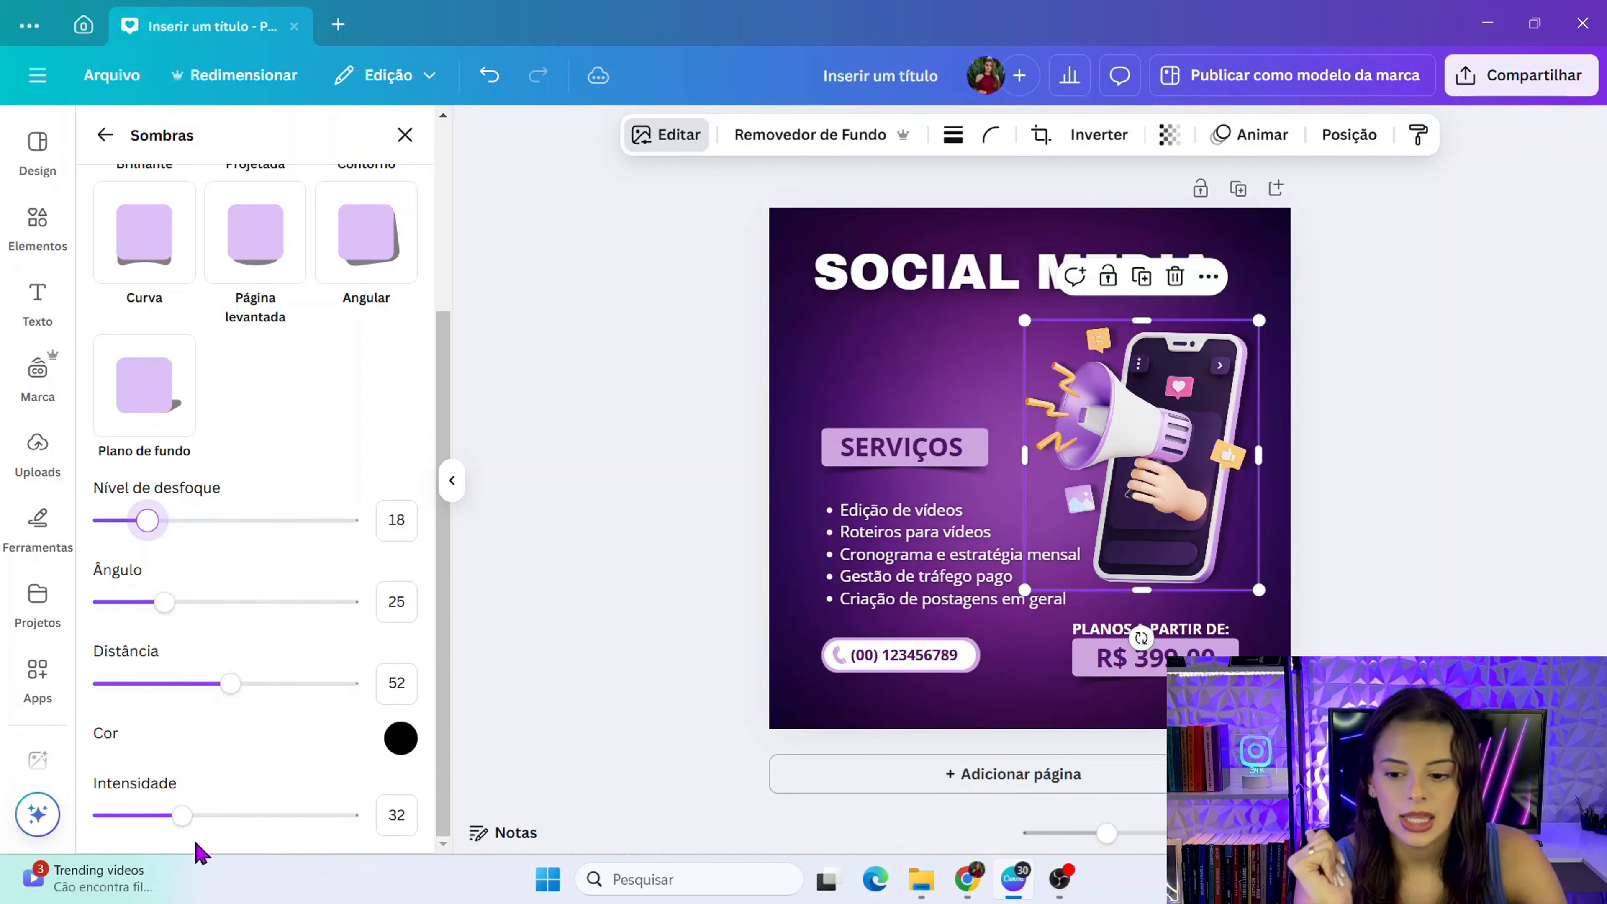
pyautogui.moveTo(182, 816); pyautogui.dragTo(204, 815)
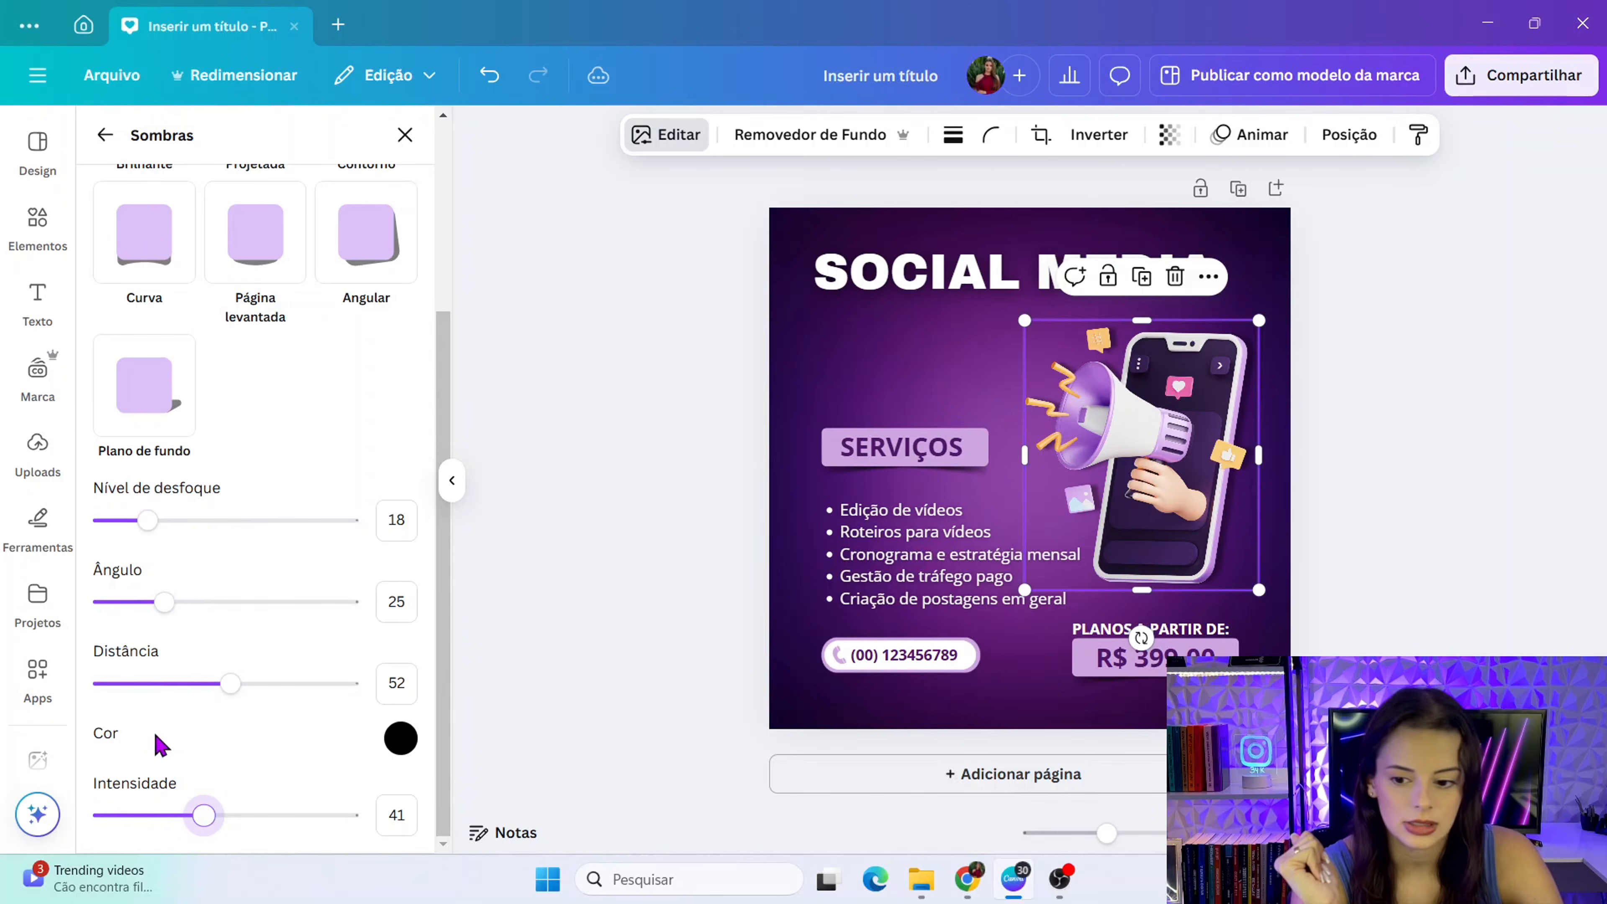
pyautogui.moveTo(232, 685); pyautogui.dragTo(300, 687)
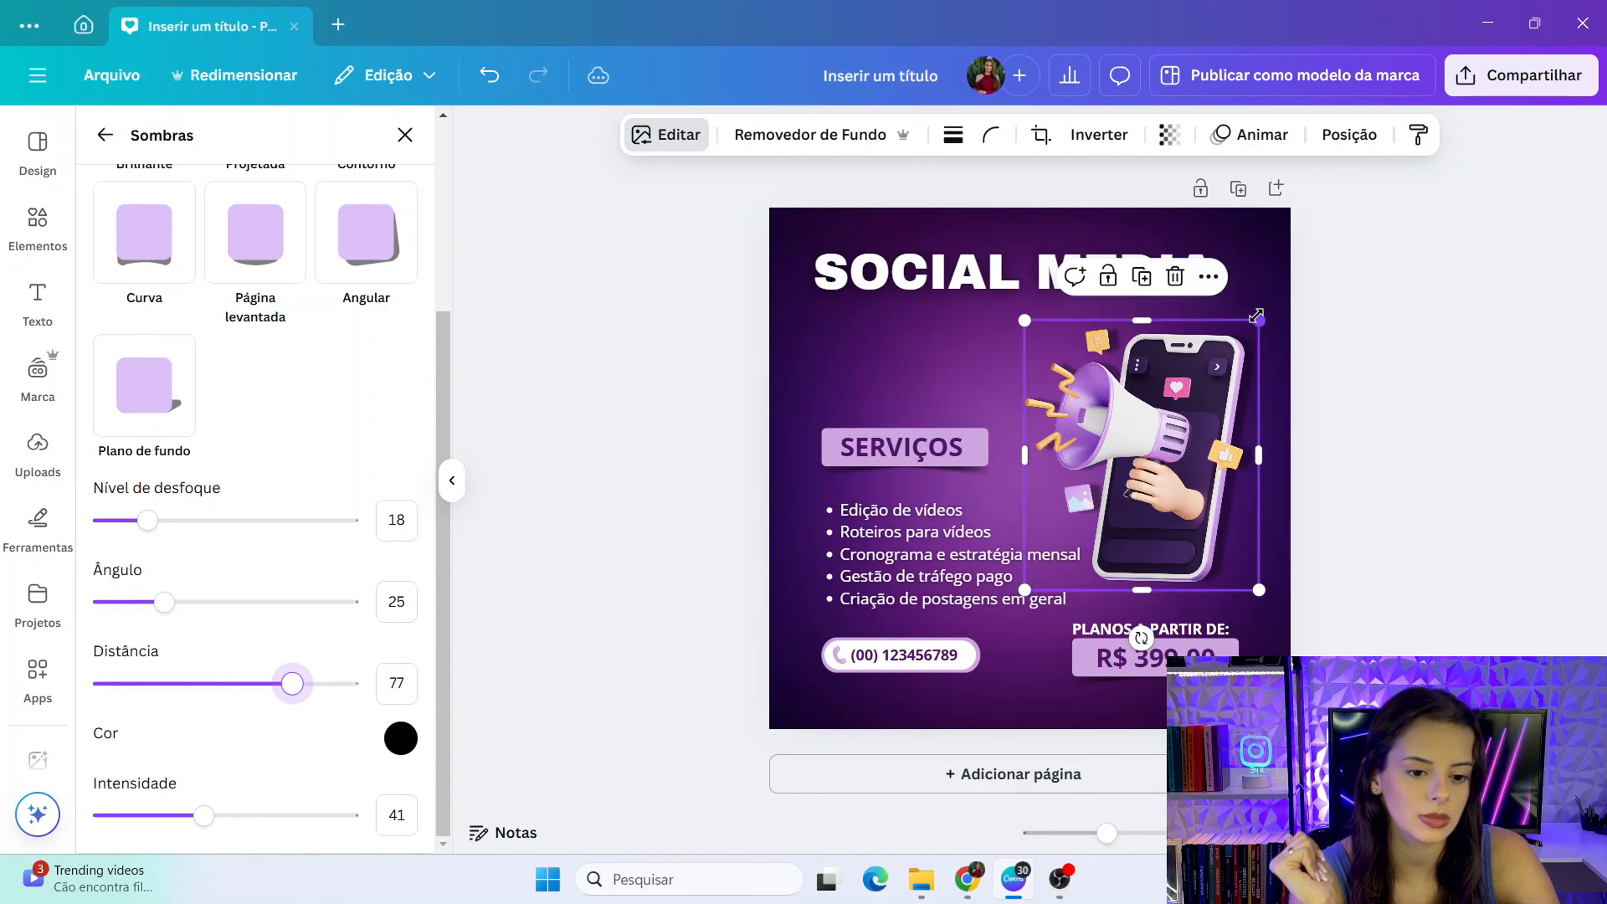
# - Enlarge the megaphone image slightly and shift it a little down and to the left, beneath the SOCIAL MEDIA title
pyautogui.moveTo(1260, 300); pyautogui.dragTo(1275, 302)
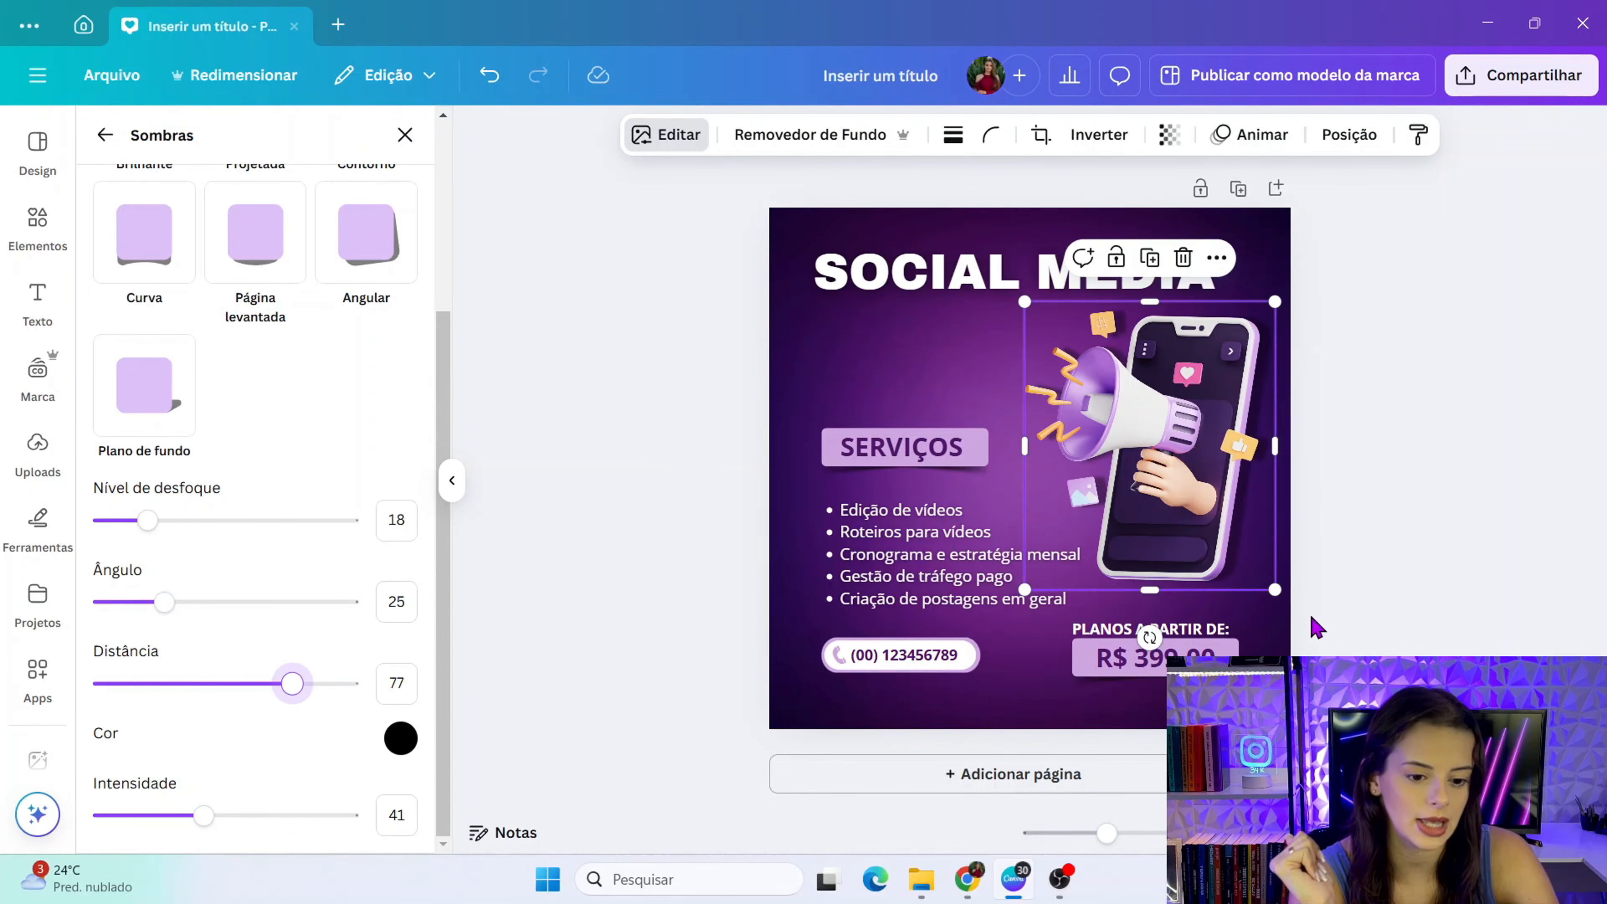
pyautogui.moveTo(1273, 590); pyautogui.dragTo(1280, 594)
pyautogui.click(1402, 589)
pyautogui.click(1174, 451)
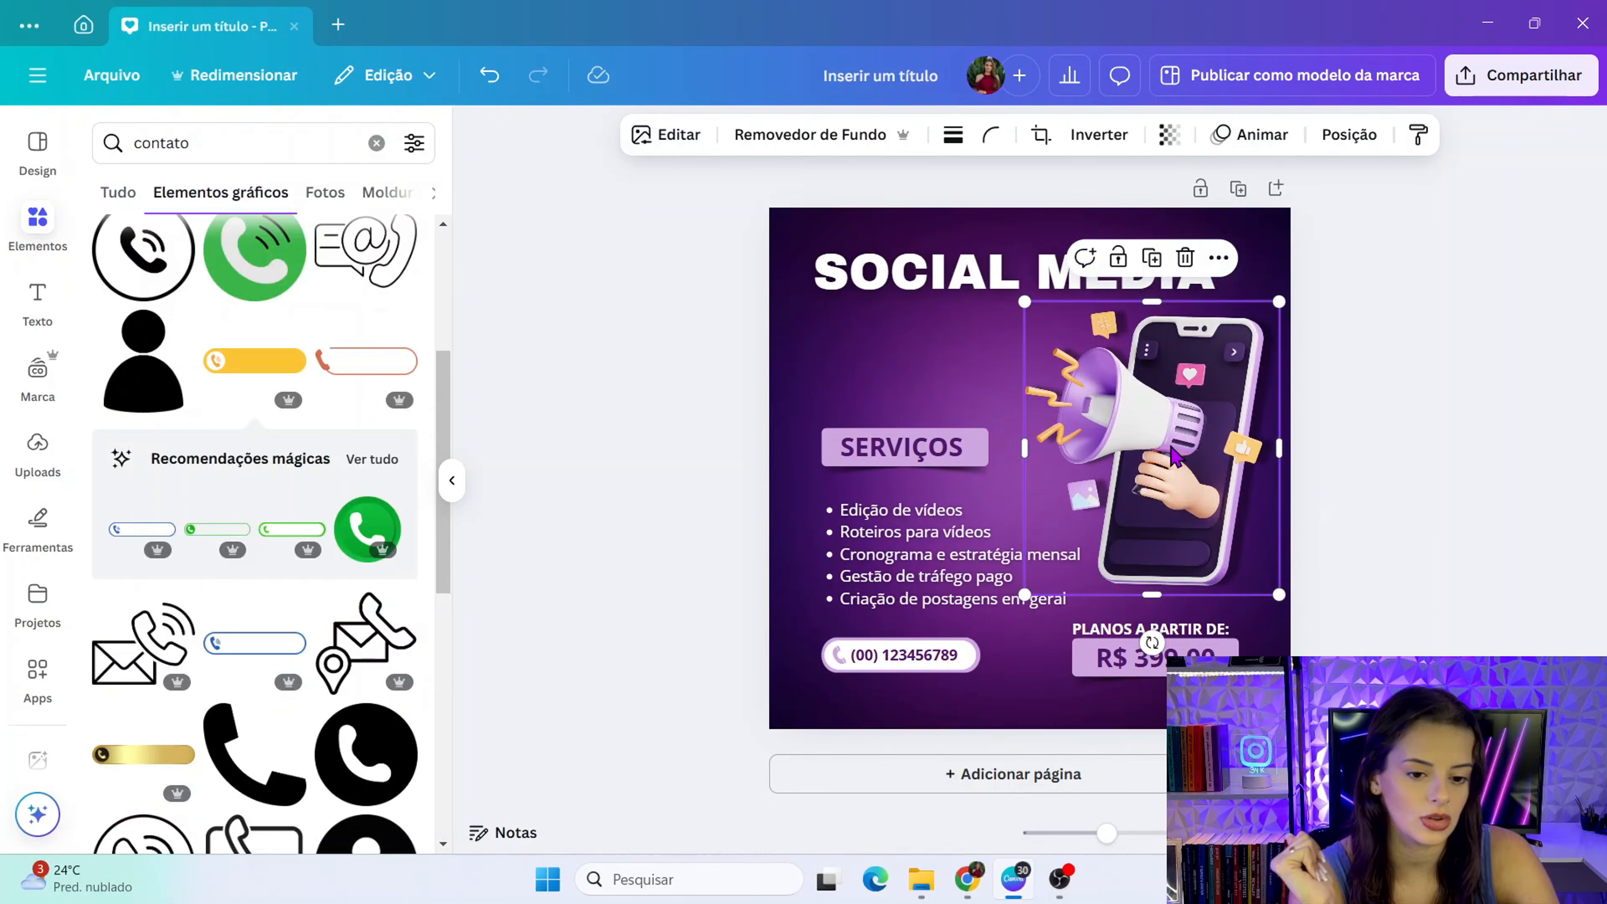
pyautogui.click(1475, 560)
pyautogui.moveTo(1189, 439); pyautogui.dragTo(1178, 451)
pyautogui.click(1502, 528)
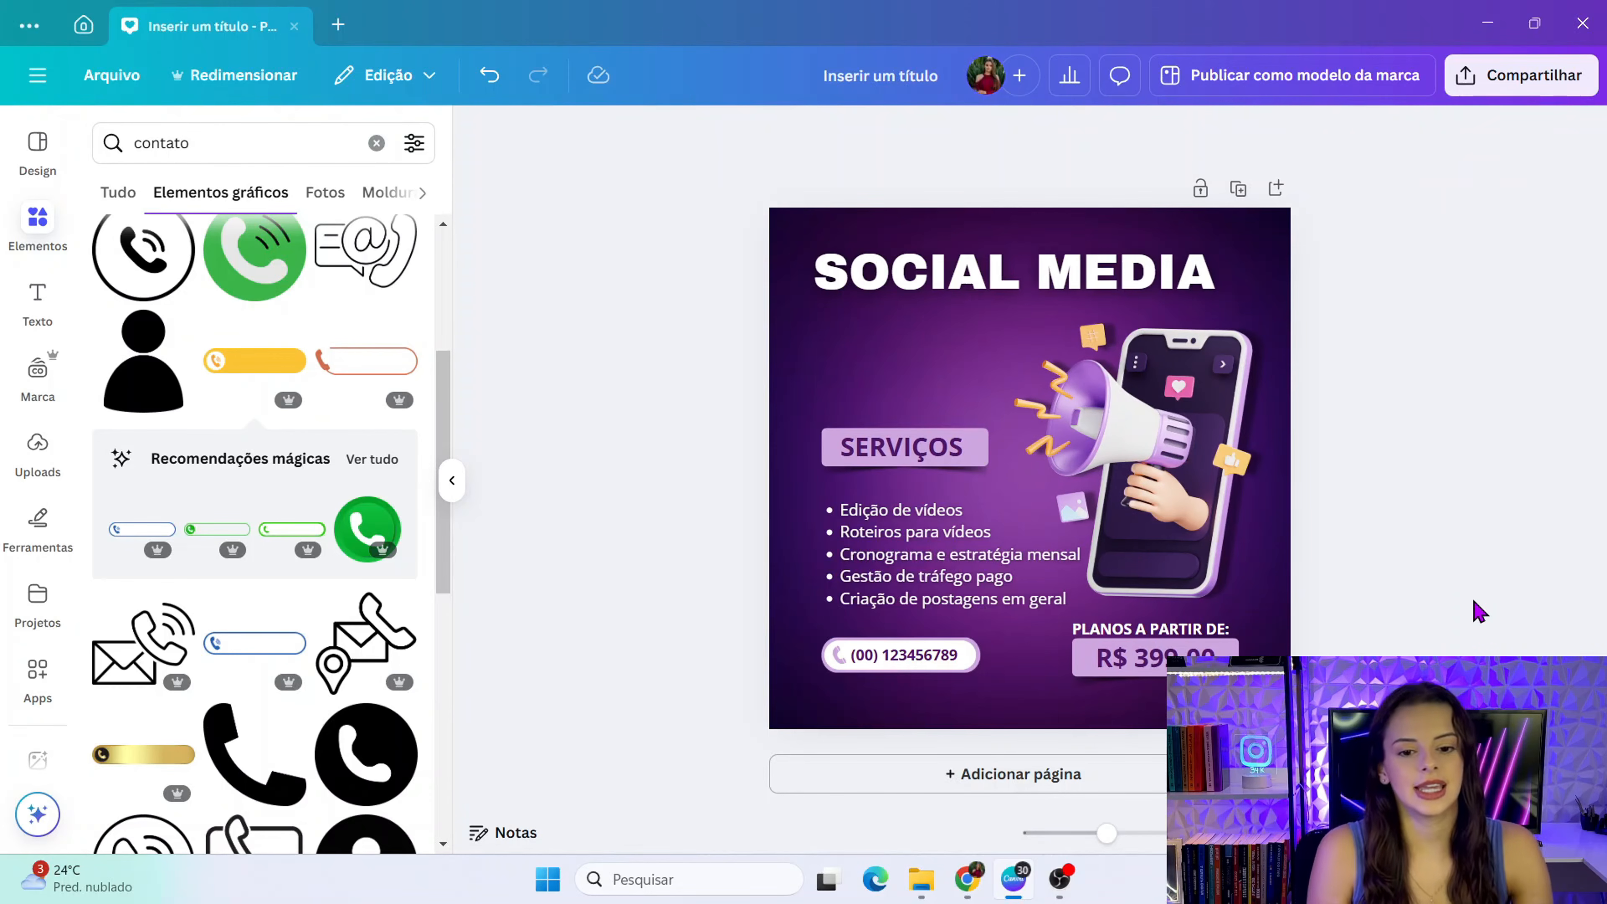
# - Try moving the loose purple background image down the page and back over it
pyautogui.click(817, 244)
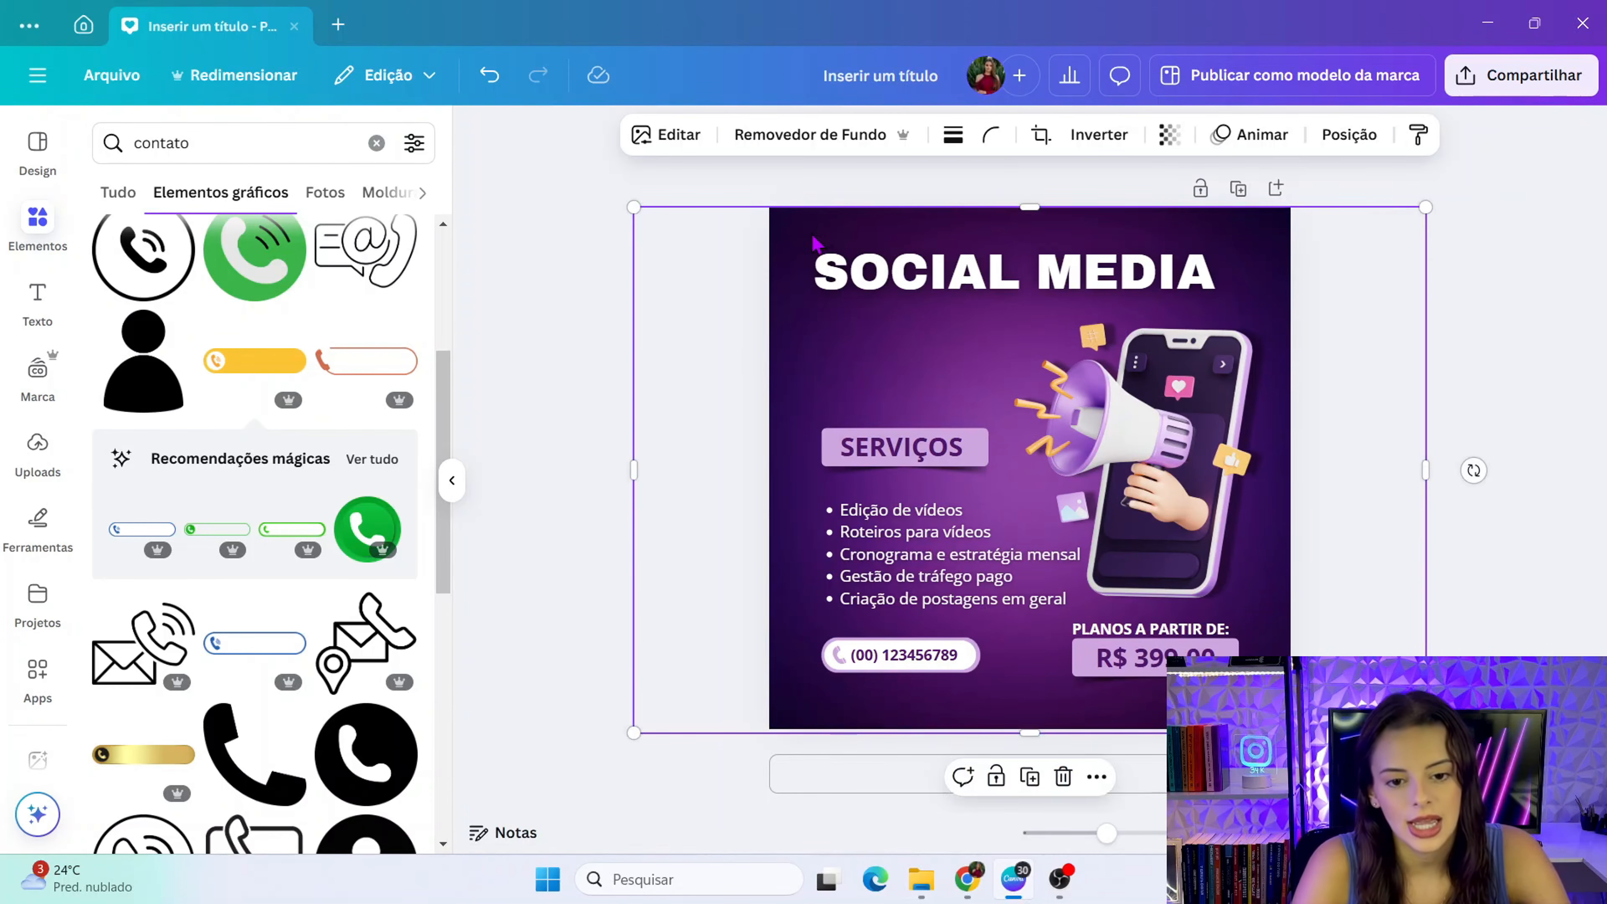
pyautogui.moveTo(820, 246); pyautogui.dragTo(765, 331)
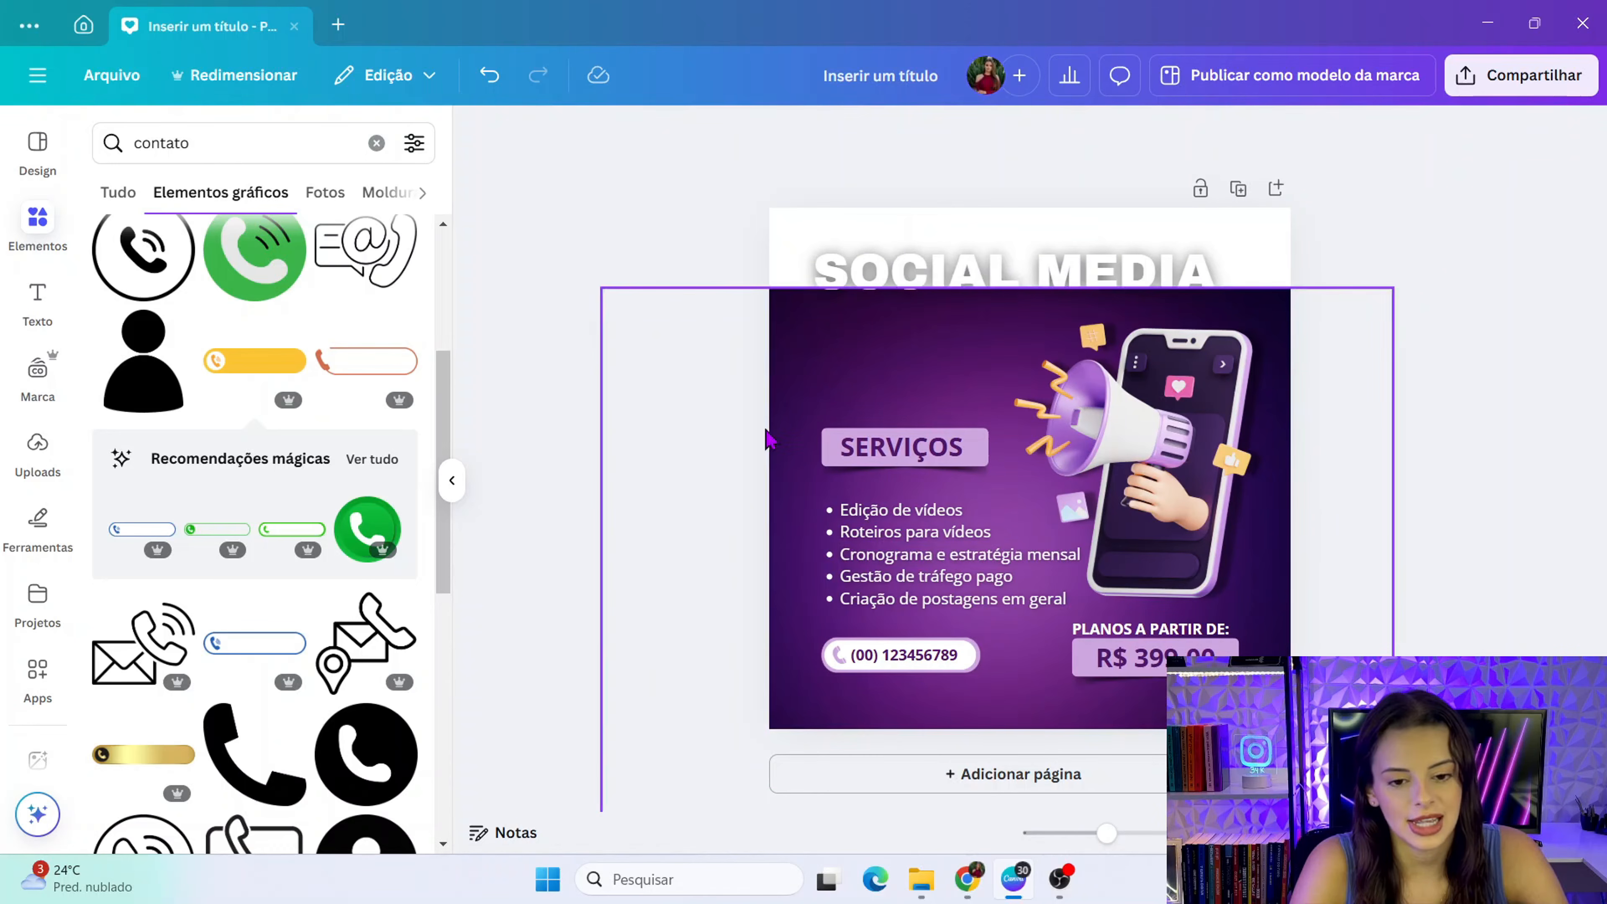
pyautogui.moveTo(831, 390); pyautogui.dragTo(808, 237)
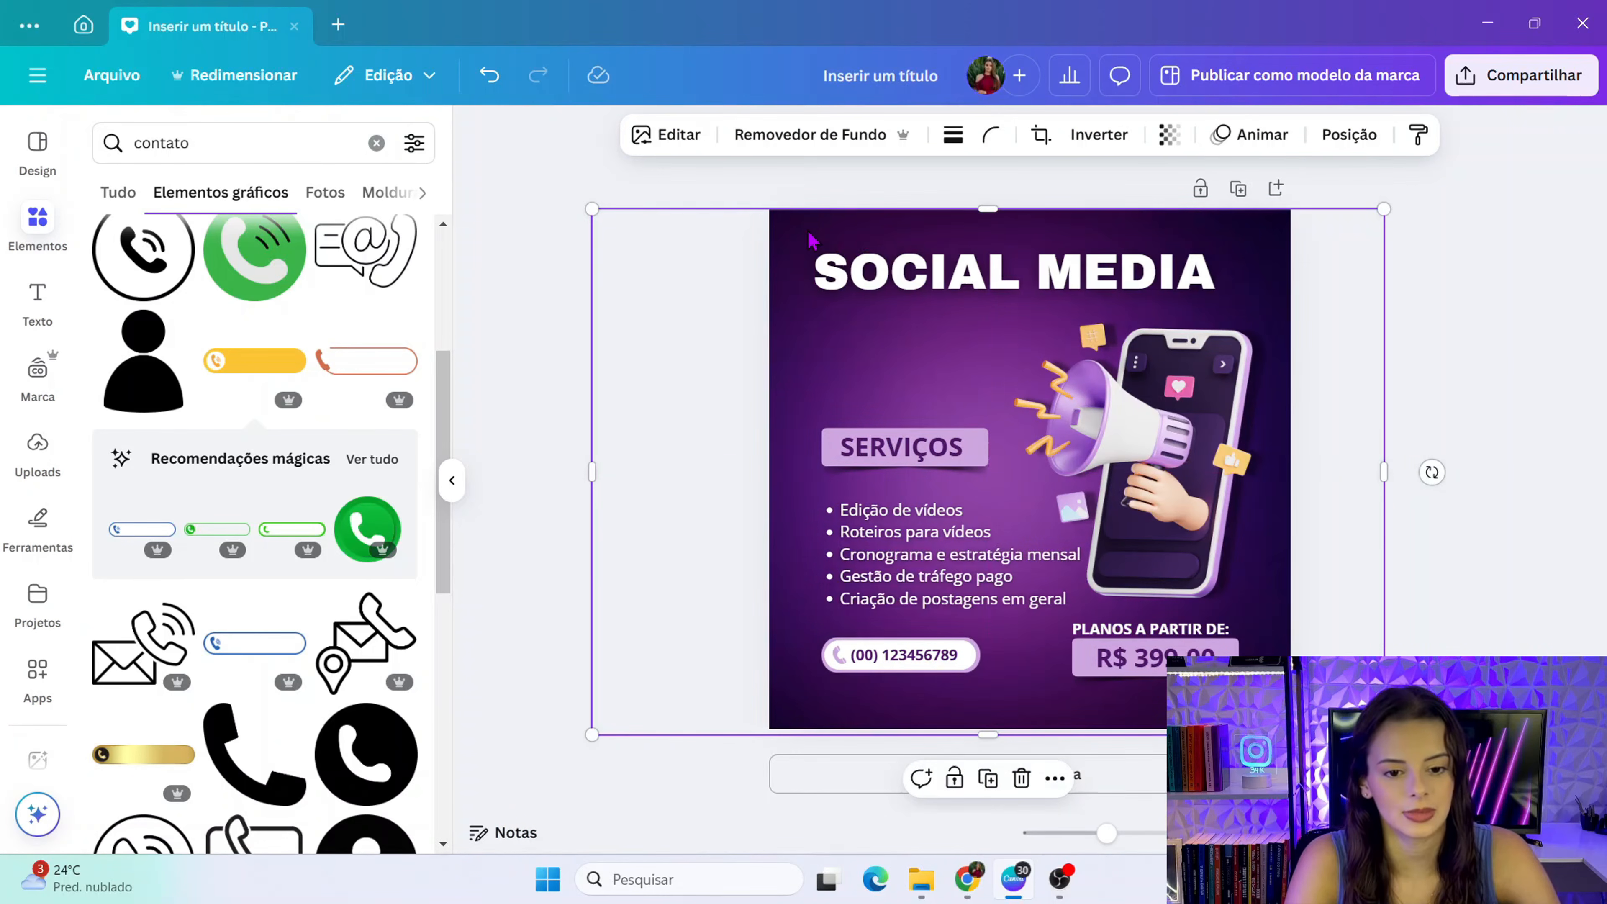
# - Delete the loose purple background image and fill the page background with the document's dark purple
pyautogui.click(1021, 778)
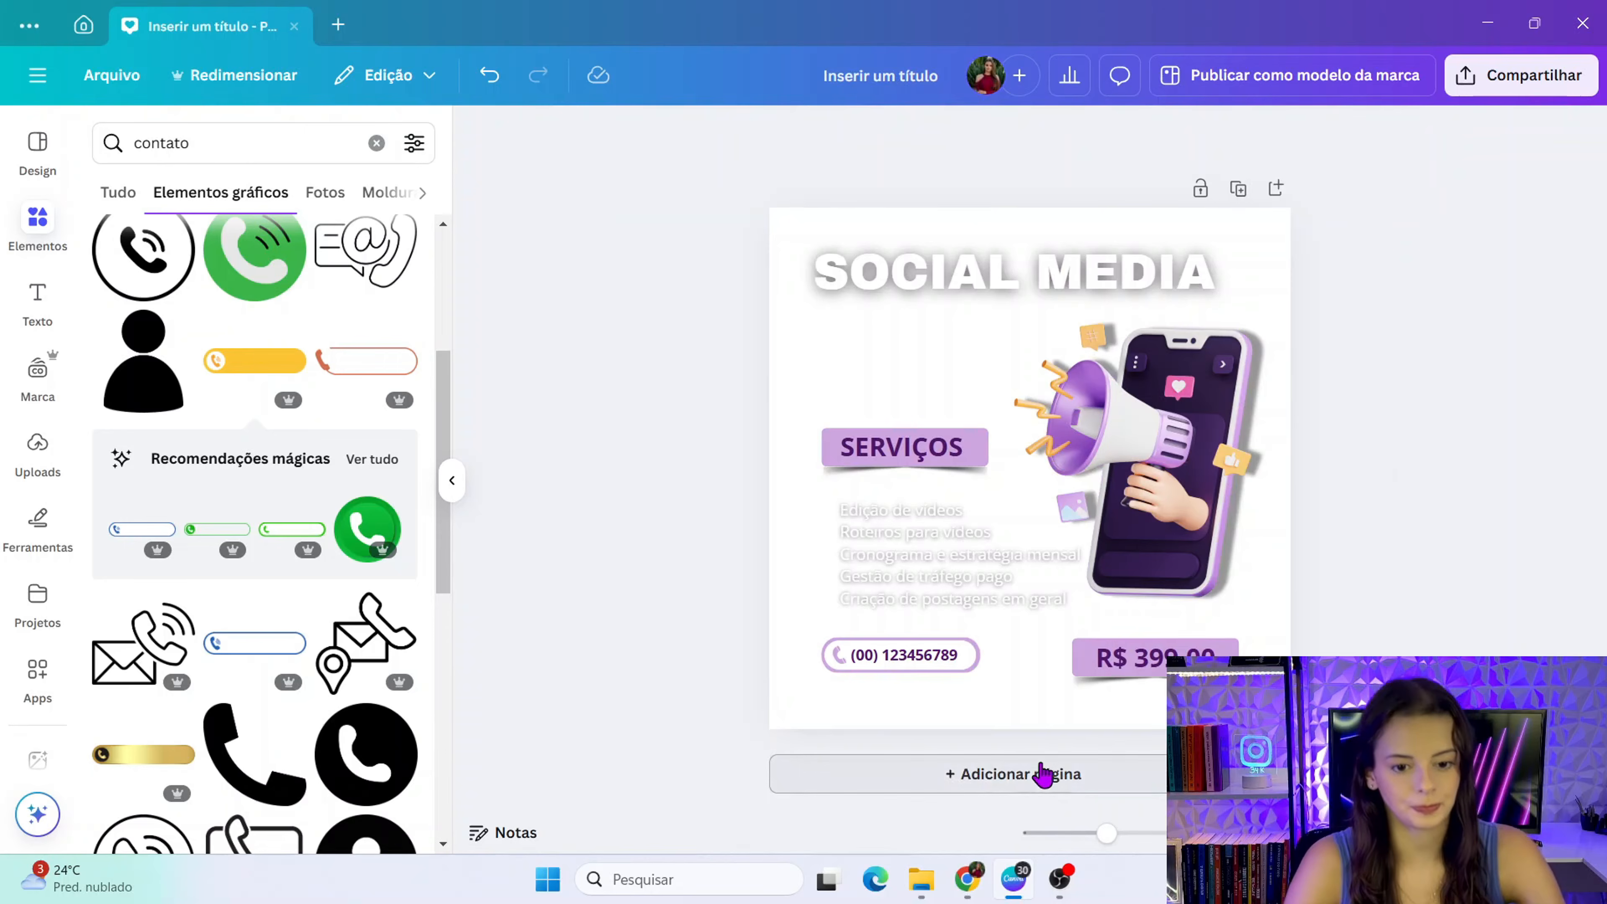
pyautogui.click(829, 231)
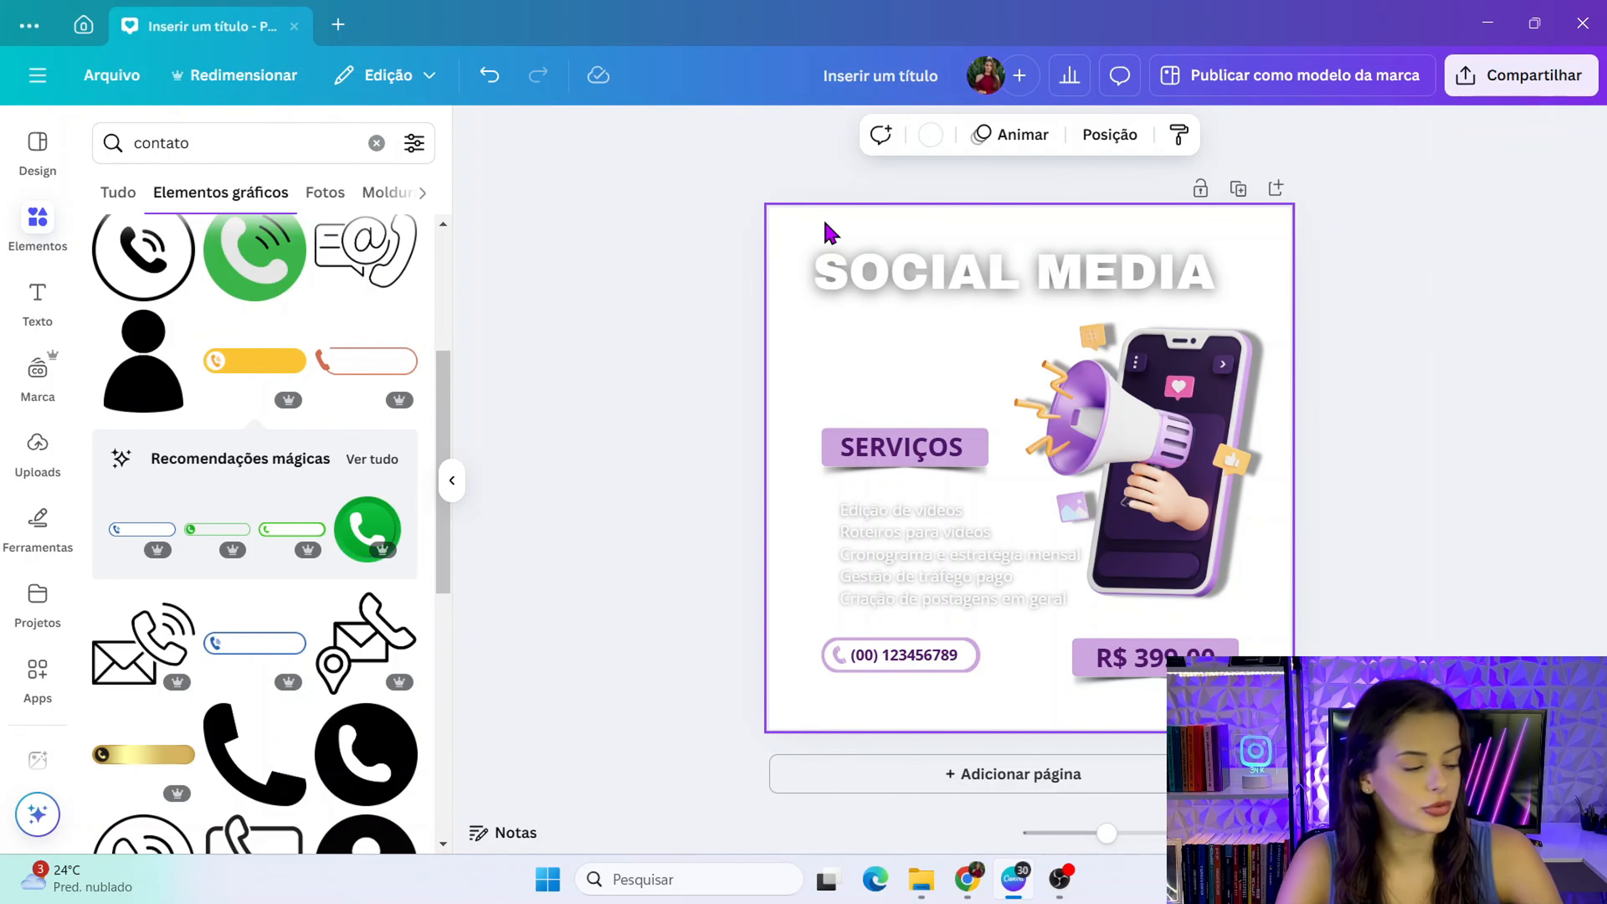
pyautogui.click(931, 135)
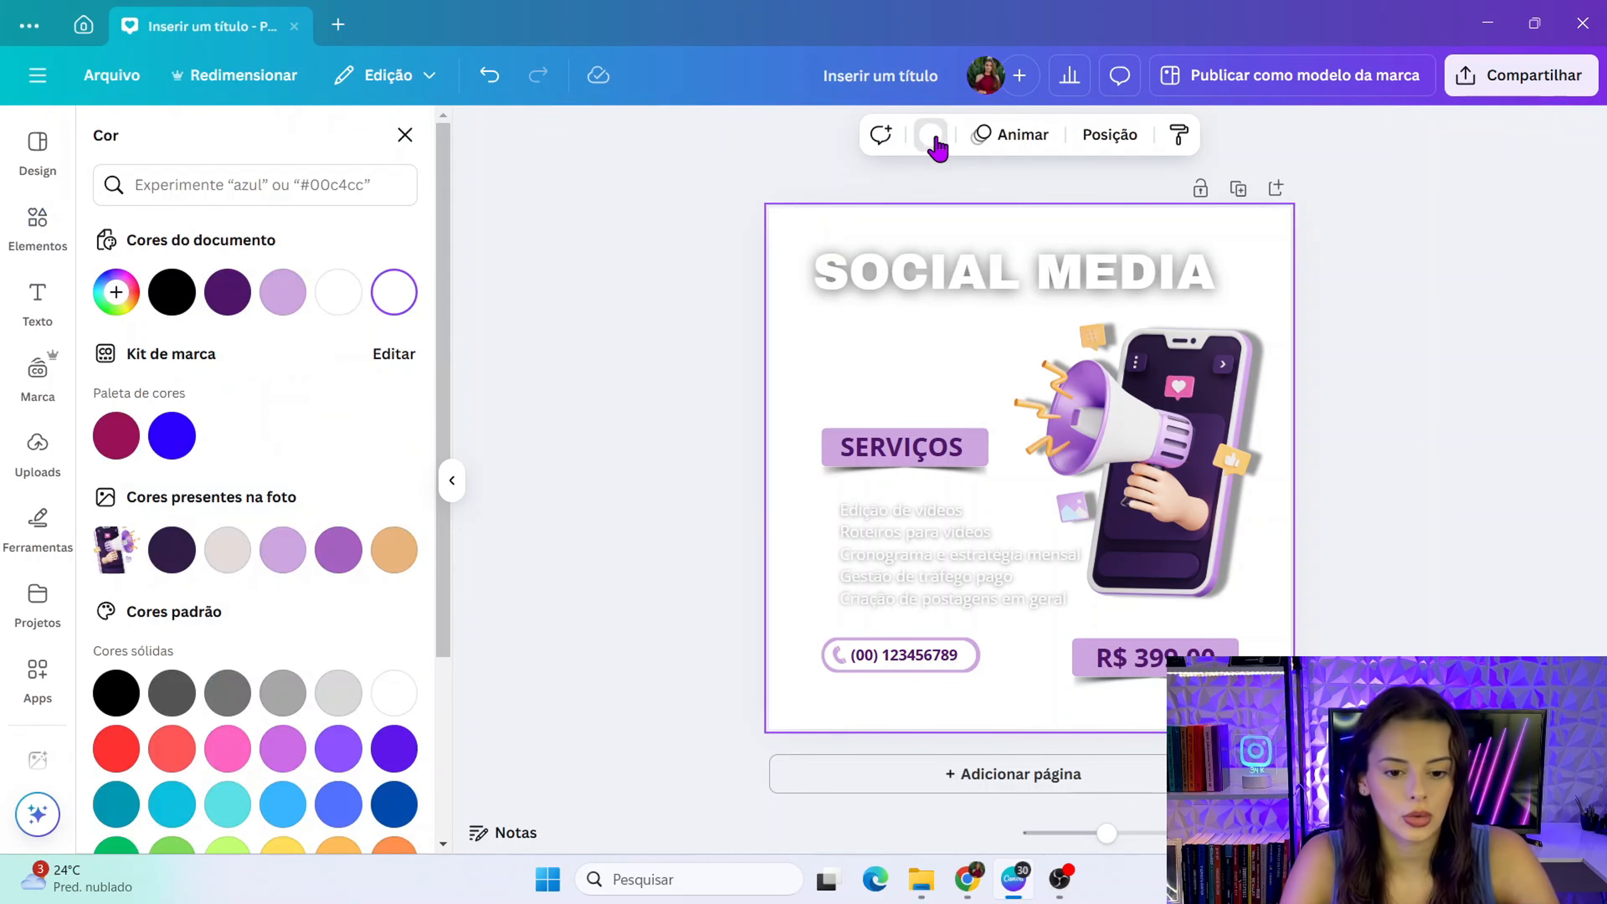
pyautogui.click(227, 291)
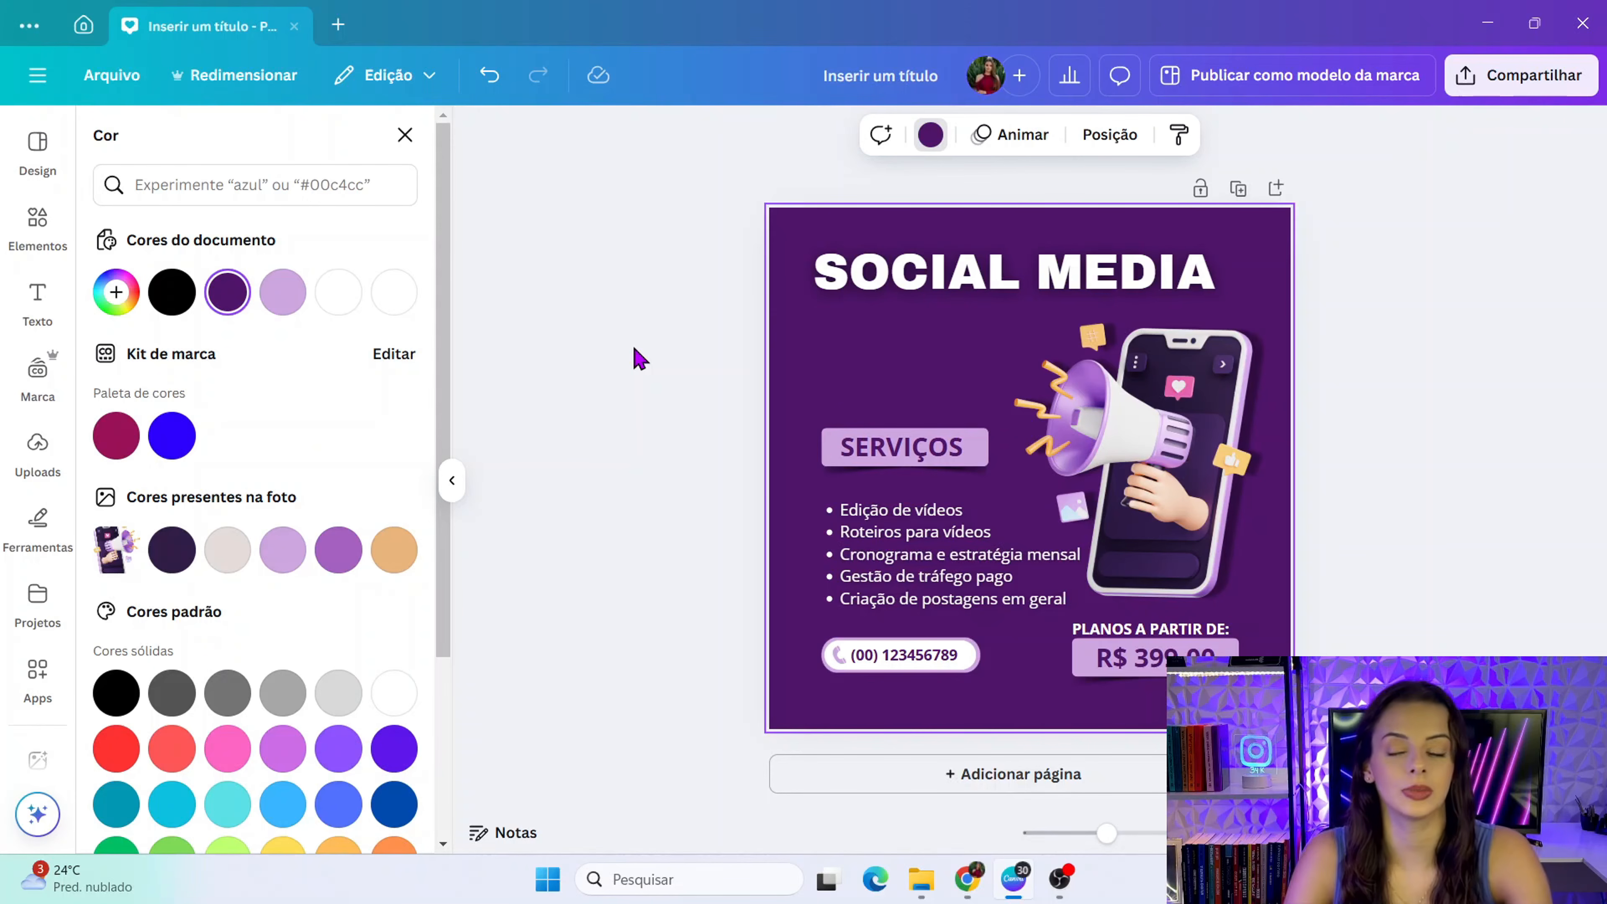
# - Search the graphic elements for "roxo" and try a round purple glow between the title and the SERVIÇOS label
pyautogui.click(39, 220)
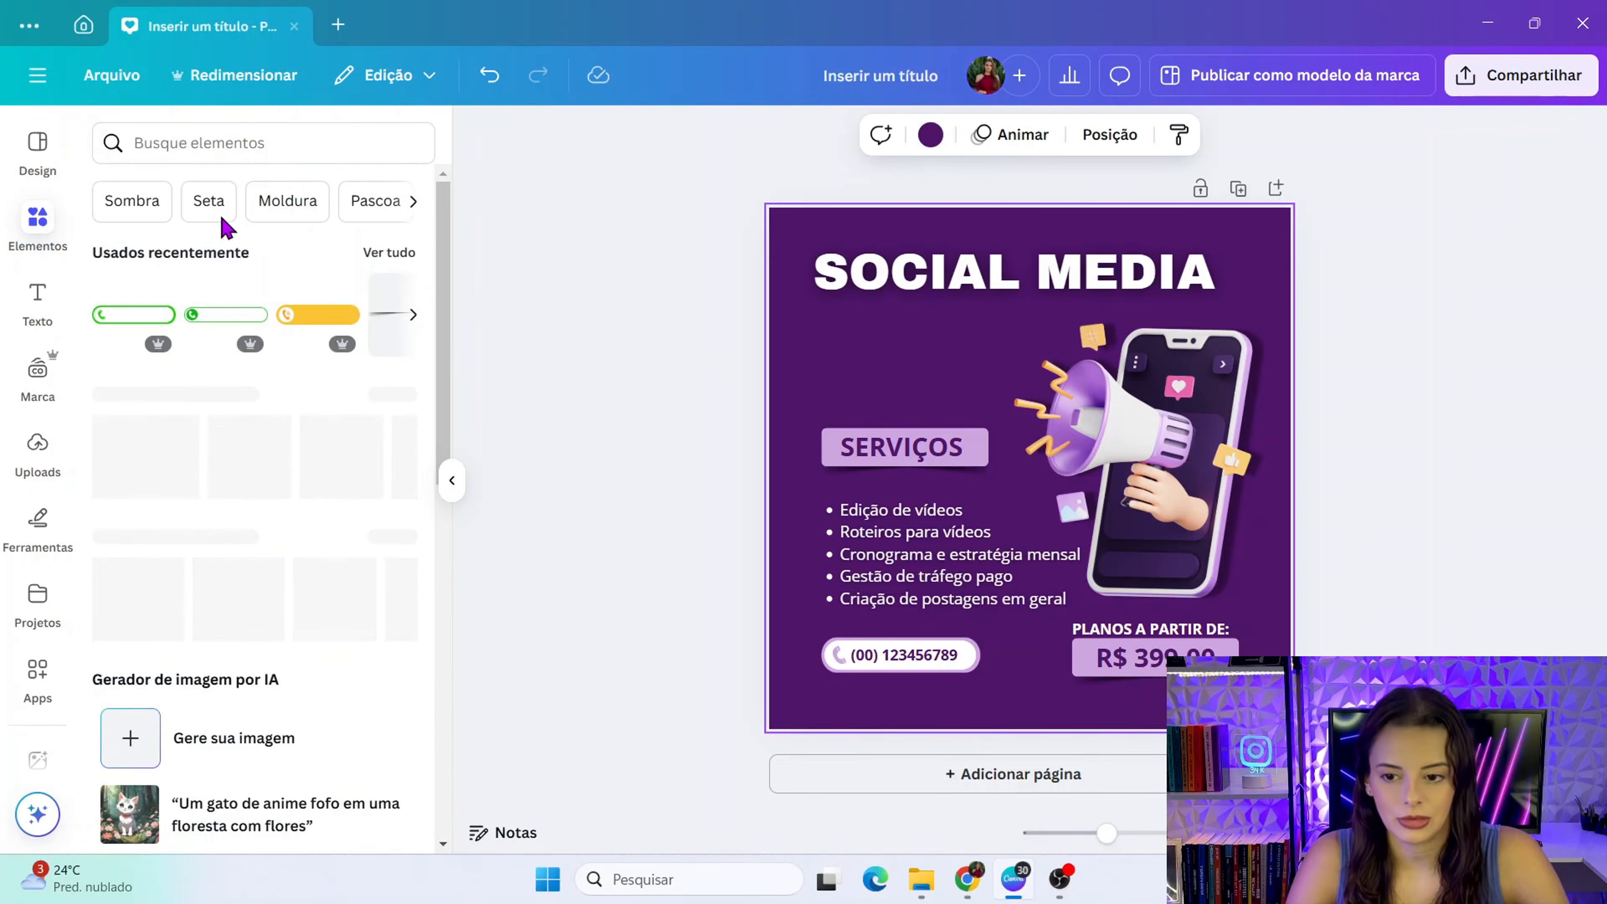
pyautogui.click(243, 143)
pyautogui.write('roxo')
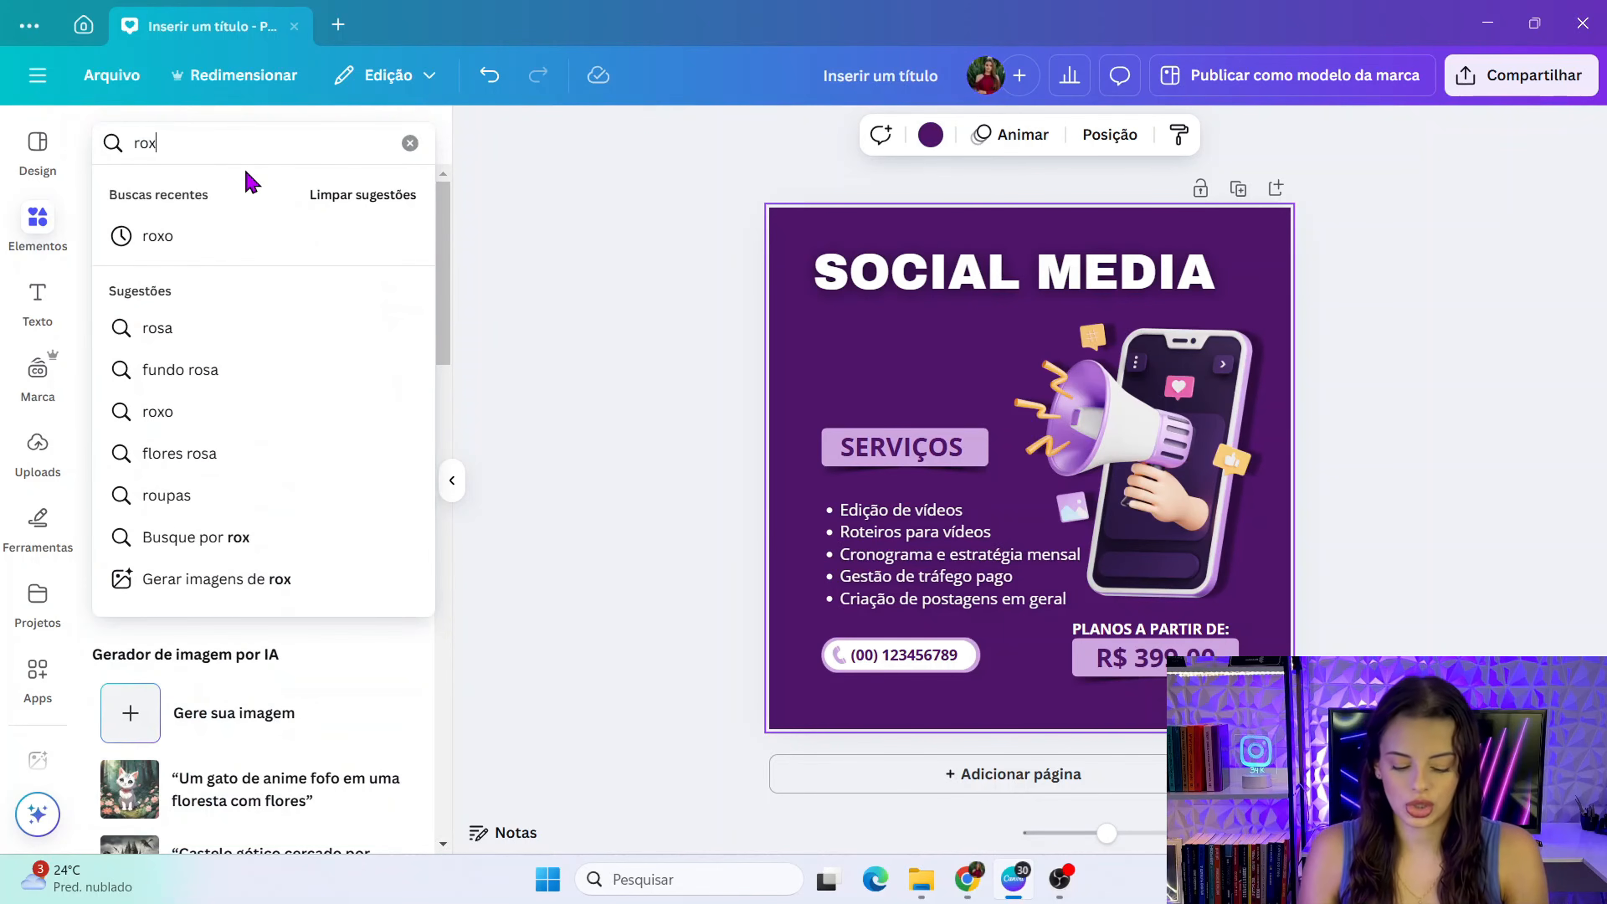
pyautogui.press('Return')
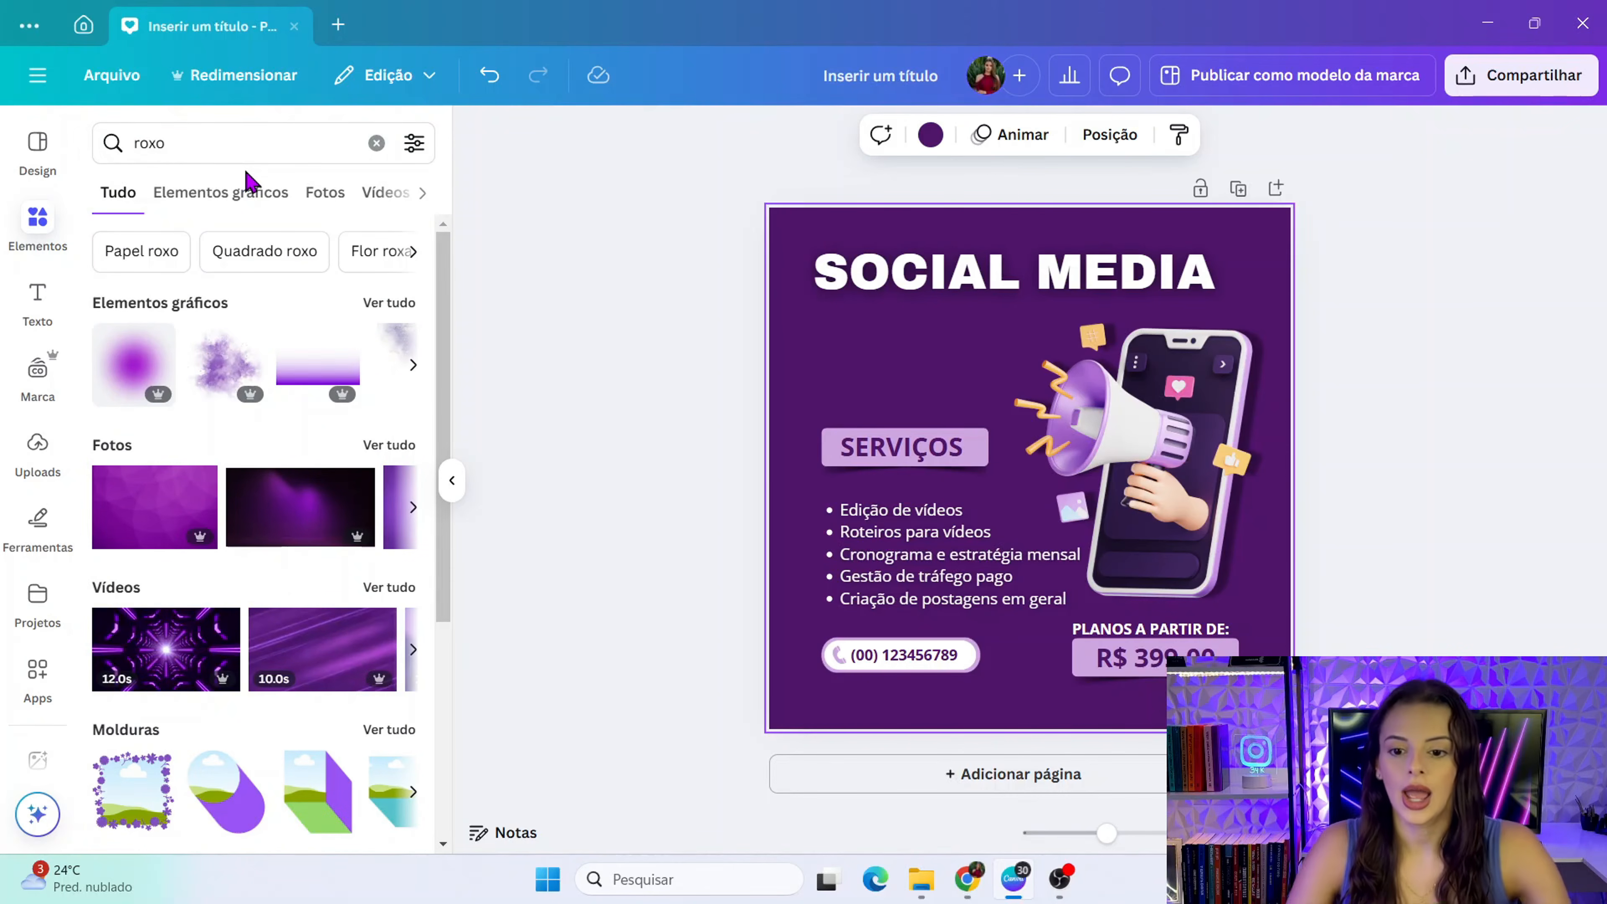
pyautogui.click(378, 305)
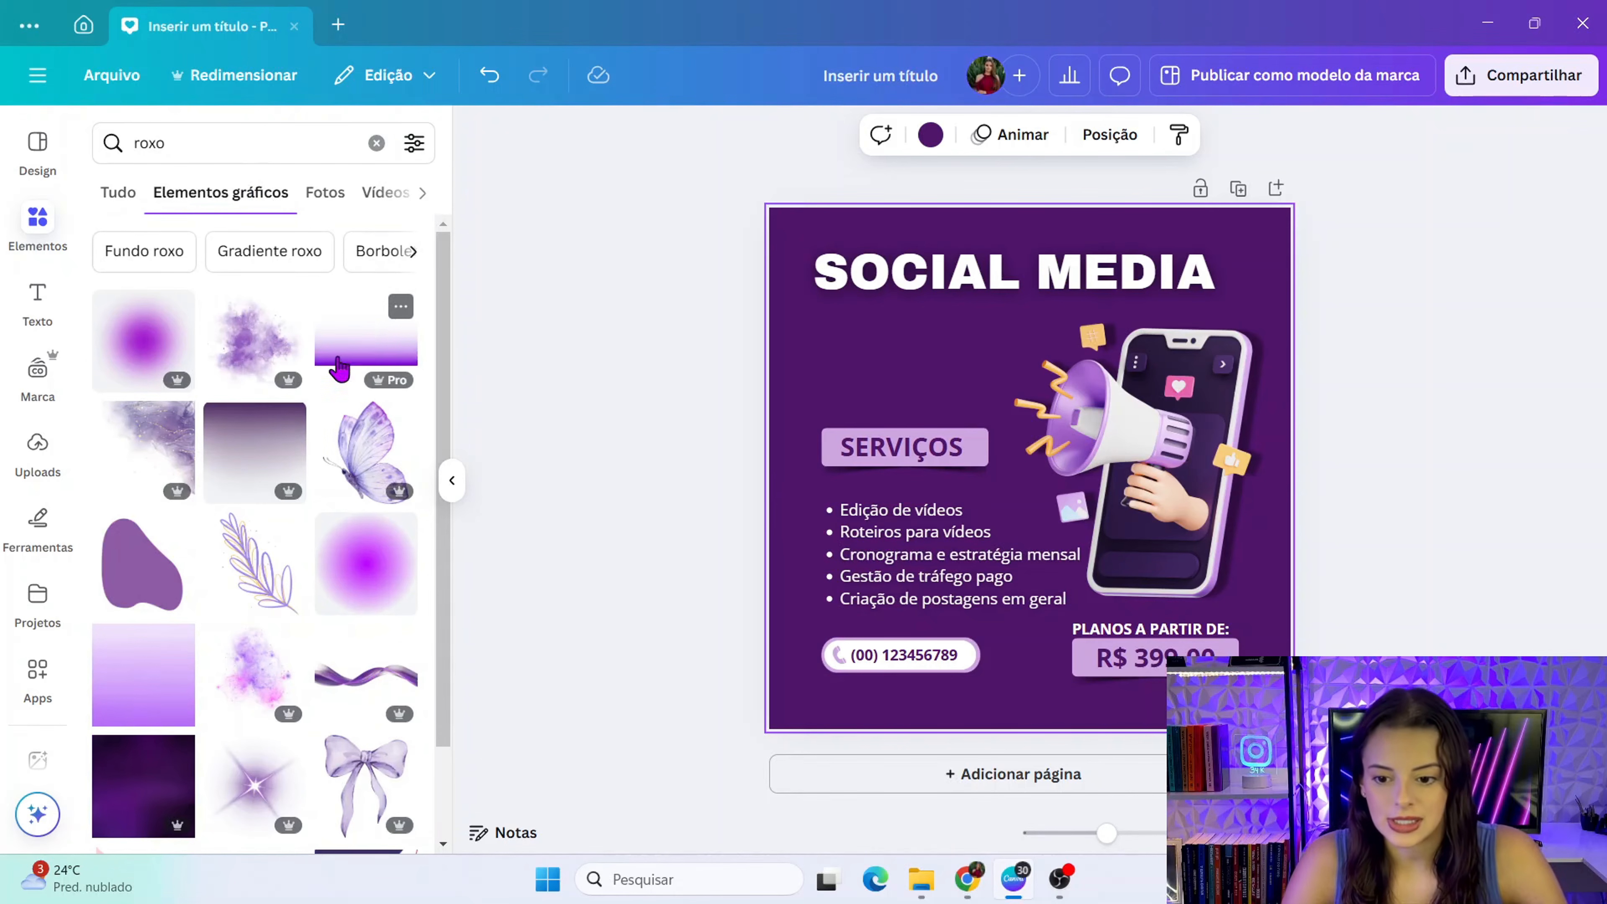
pyautogui.click(387, 602)
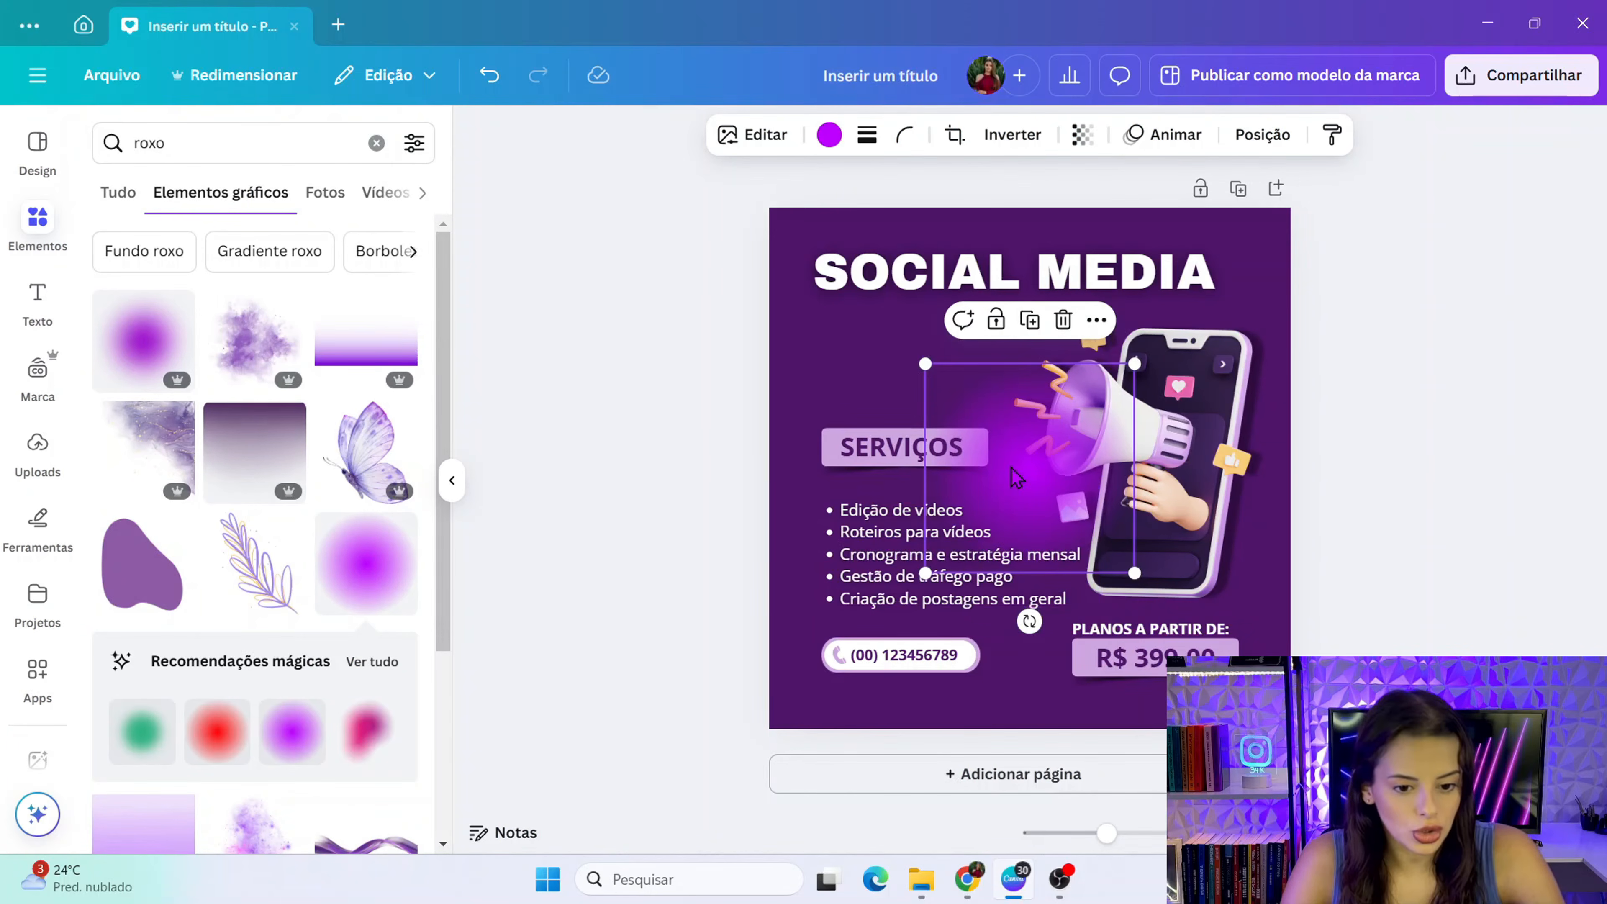
pyautogui.moveTo(996, 407); pyautogui.dragTo(870, 382)
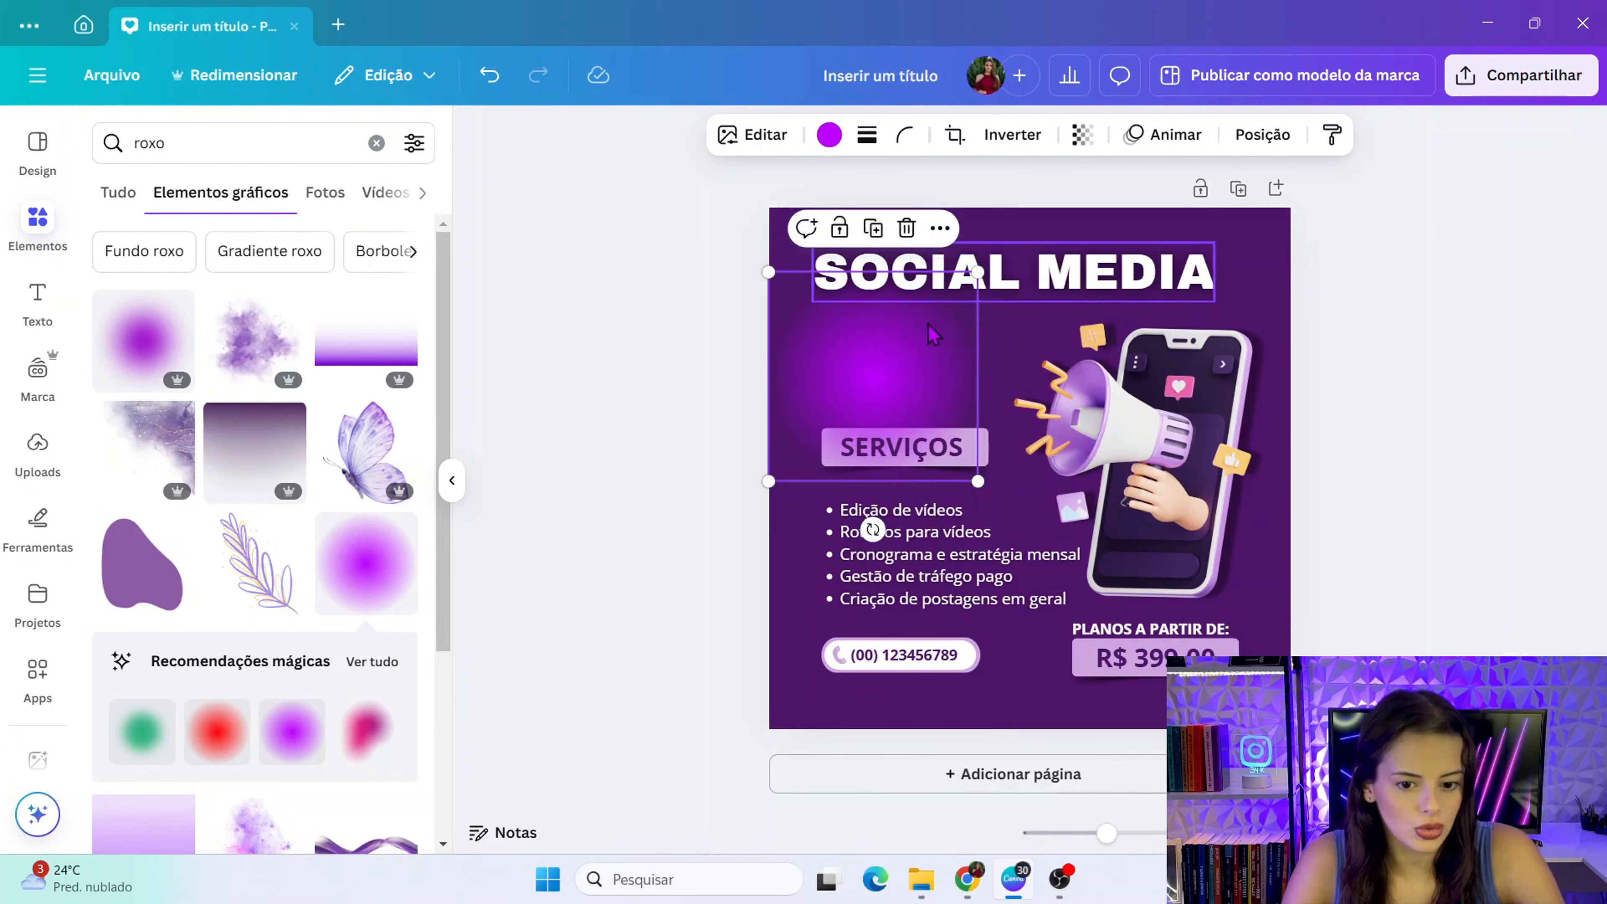
pyautogui.click(908, 226)
pyautogui.scroll(-10, 247, 531)
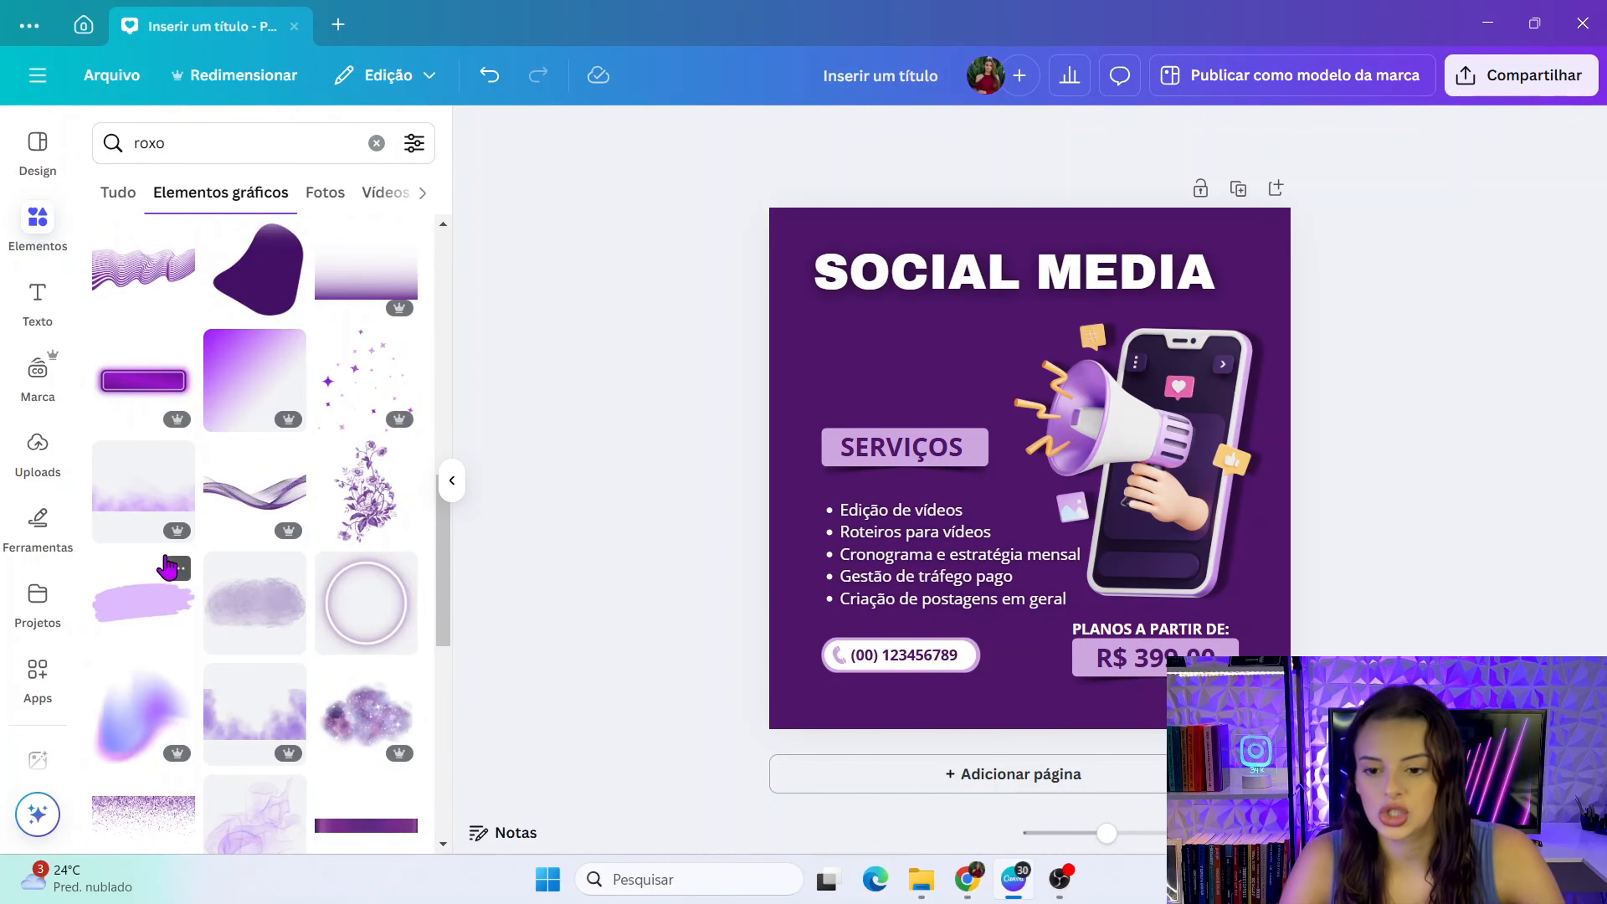
pyautogui.scroll(-3, 168, 595)
pyautogui.scroll(7, 168, 570)
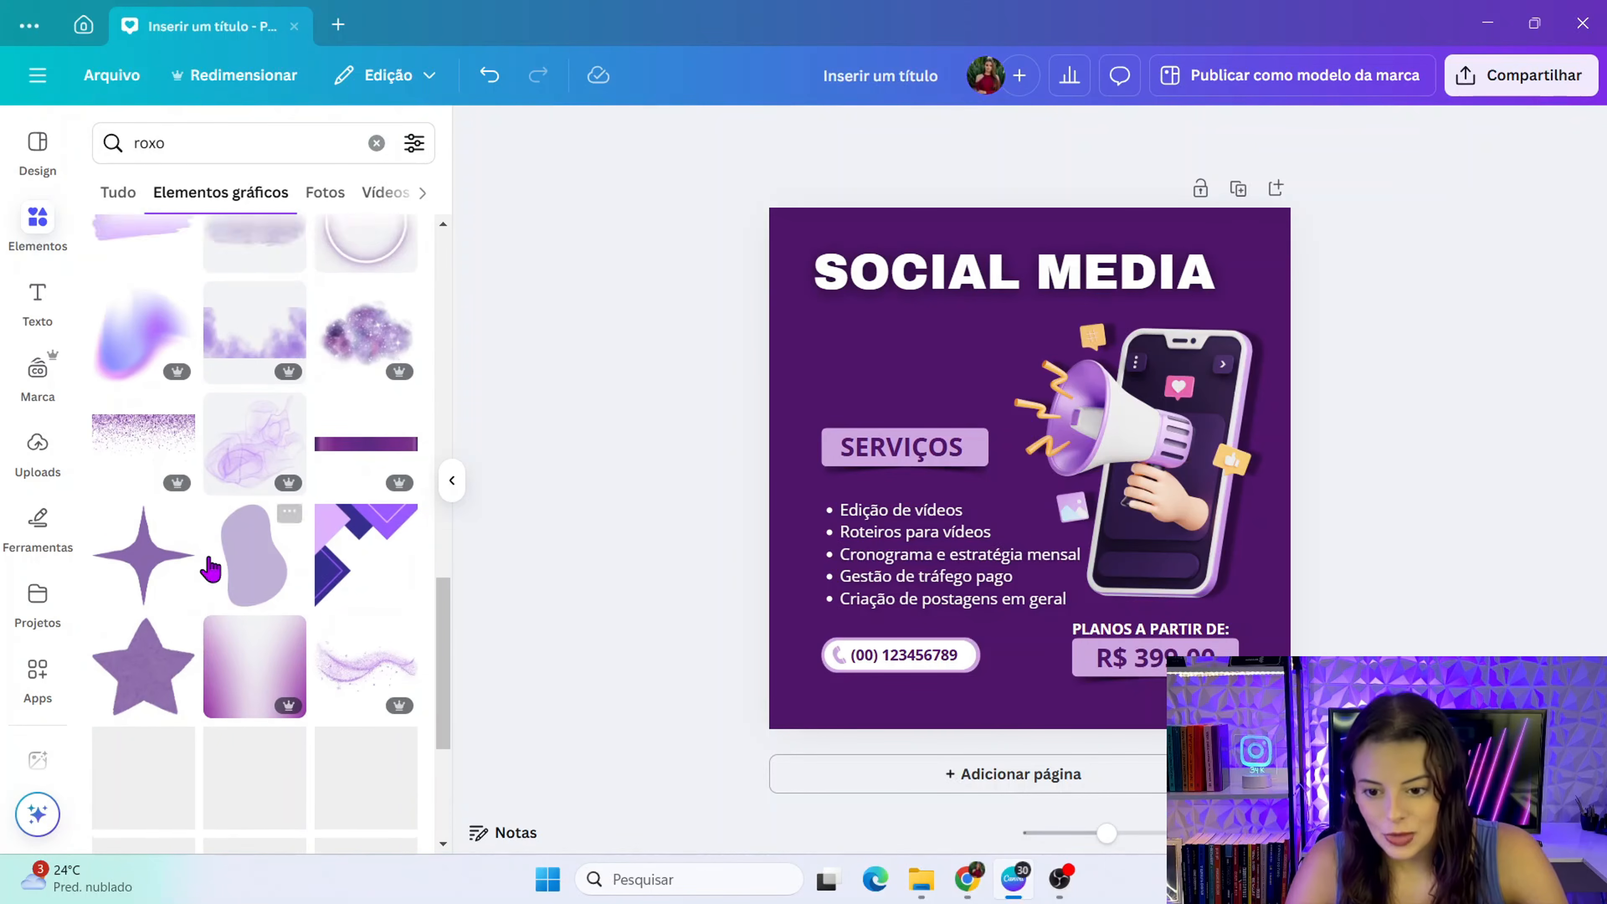
# - Search the graphics for "luz branca" and try a soft white glow and a spotlight beam on the post
pyautogui.doubleClick(148, 152)
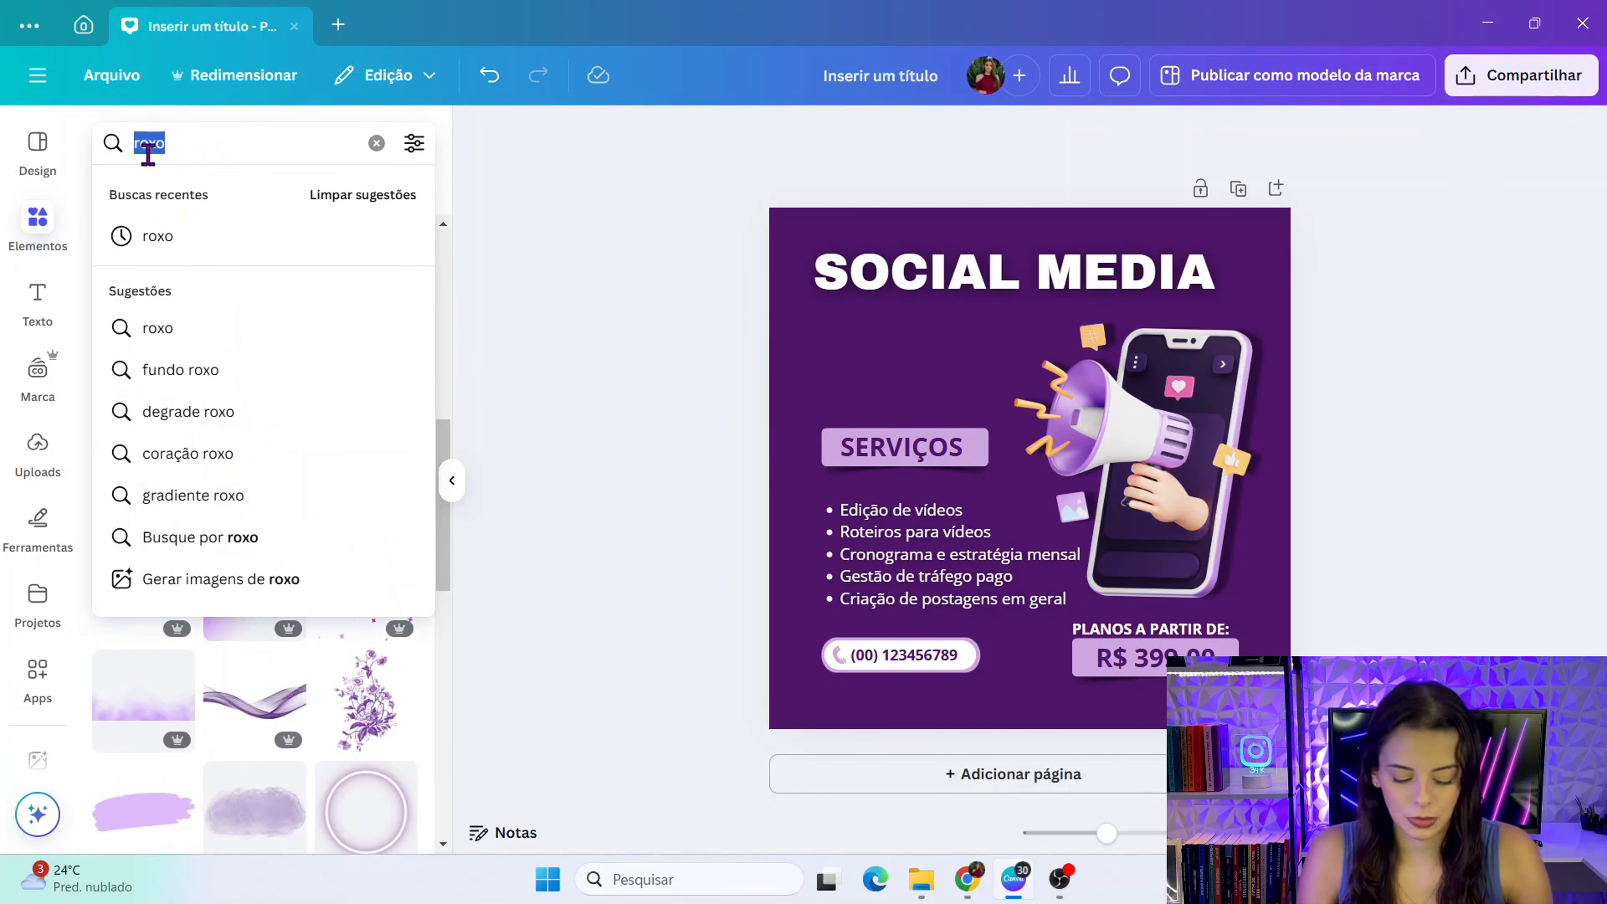
pyautogui.write('luz branca')
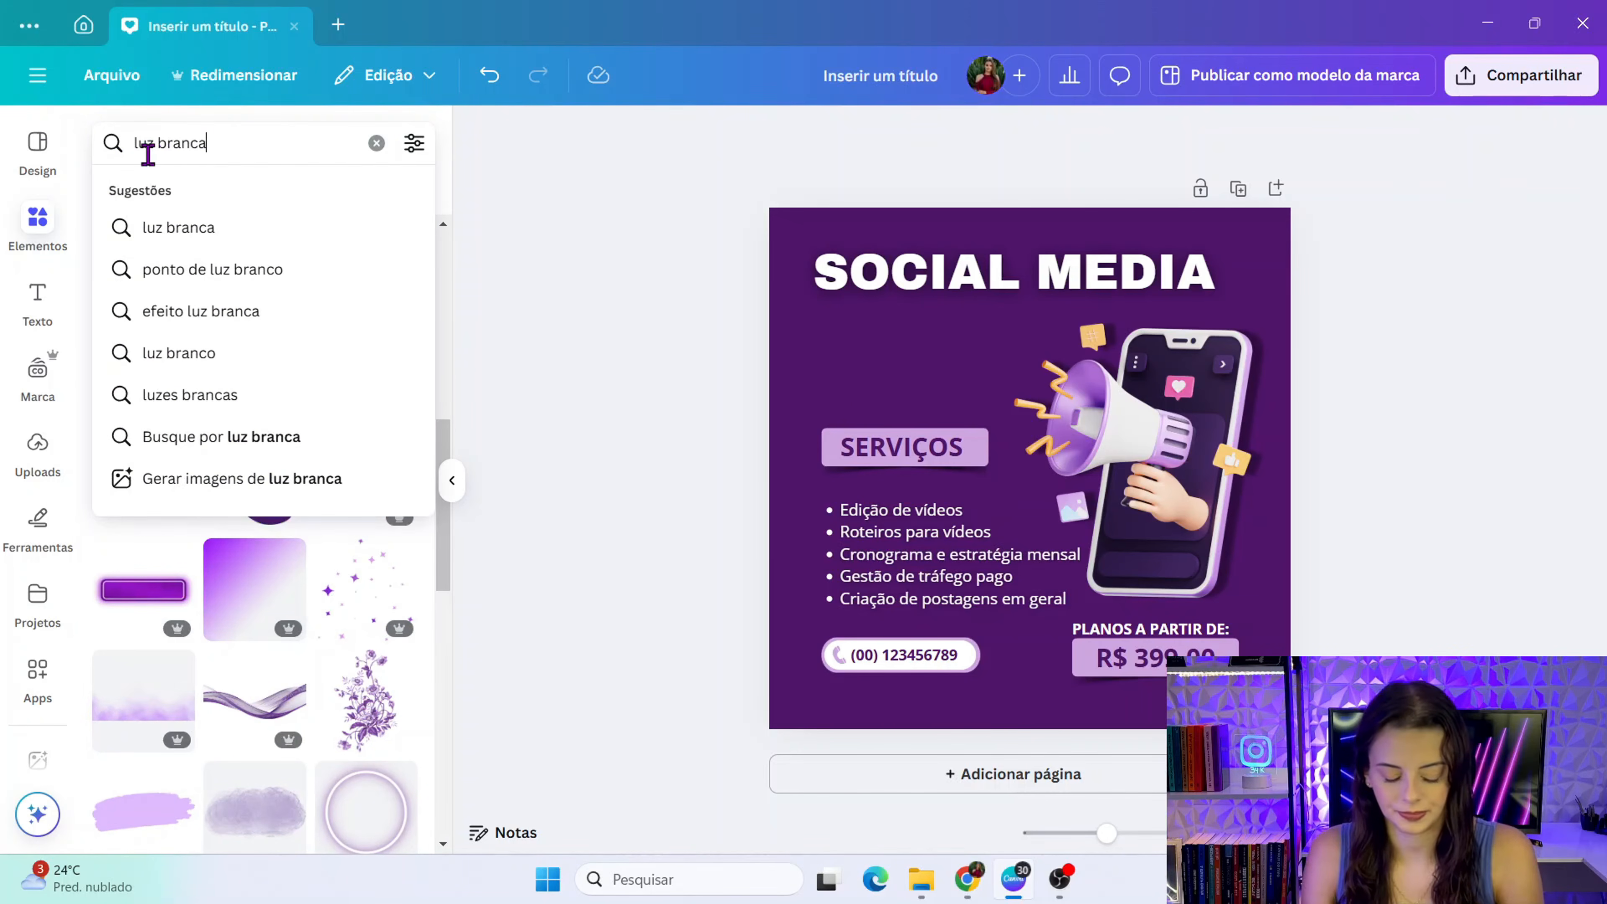
pyautogui.press('Return')
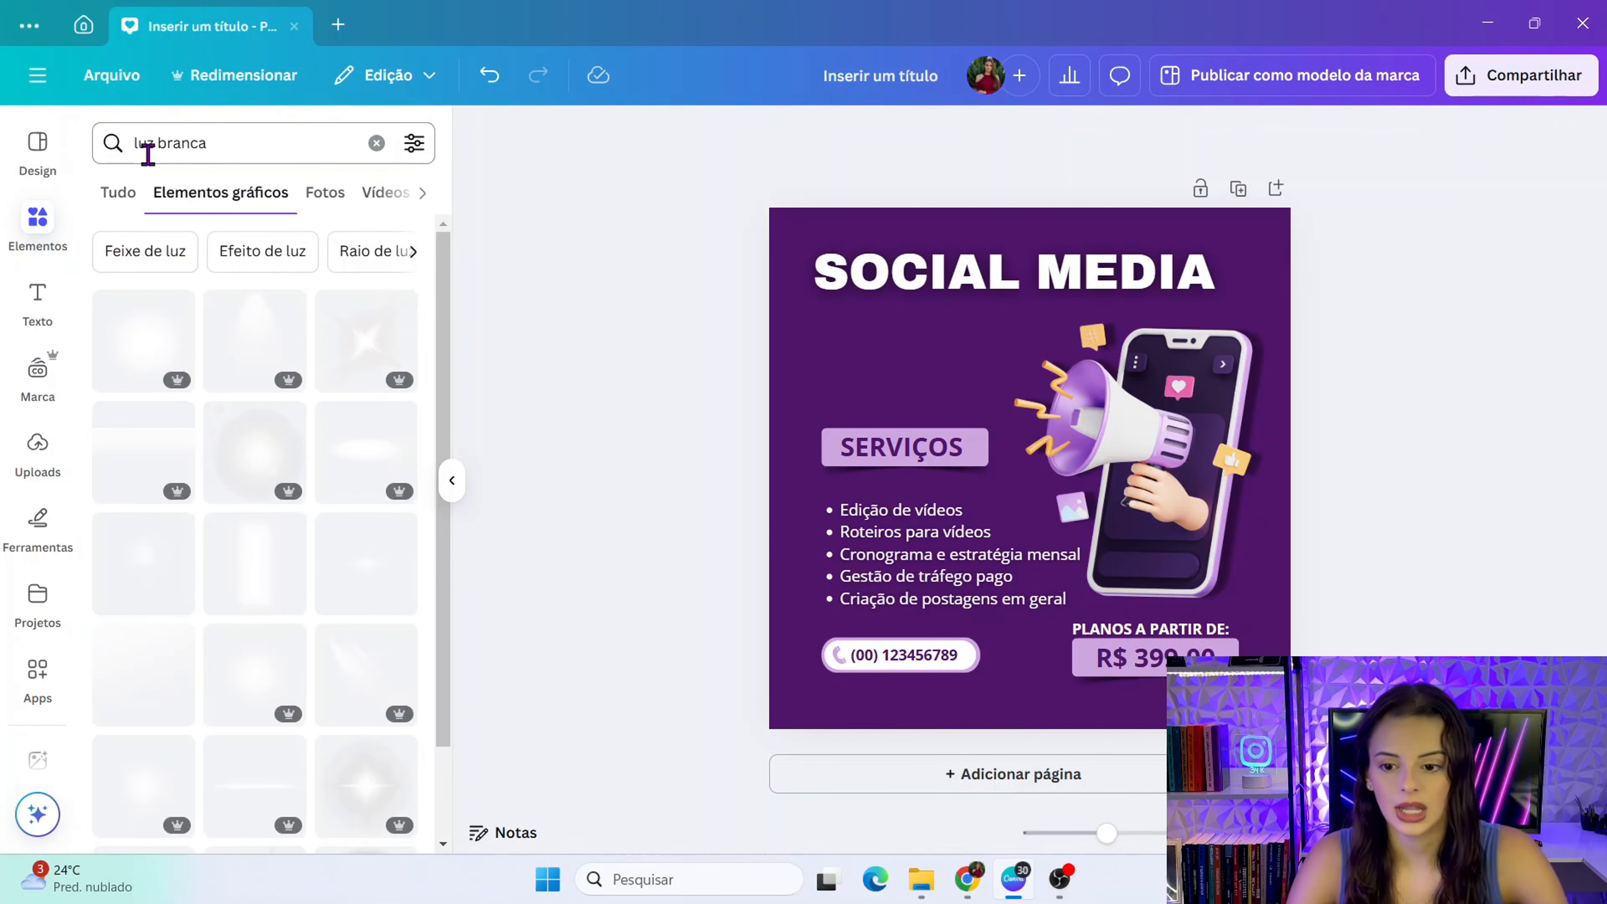
pyautogui.click(167, 347)
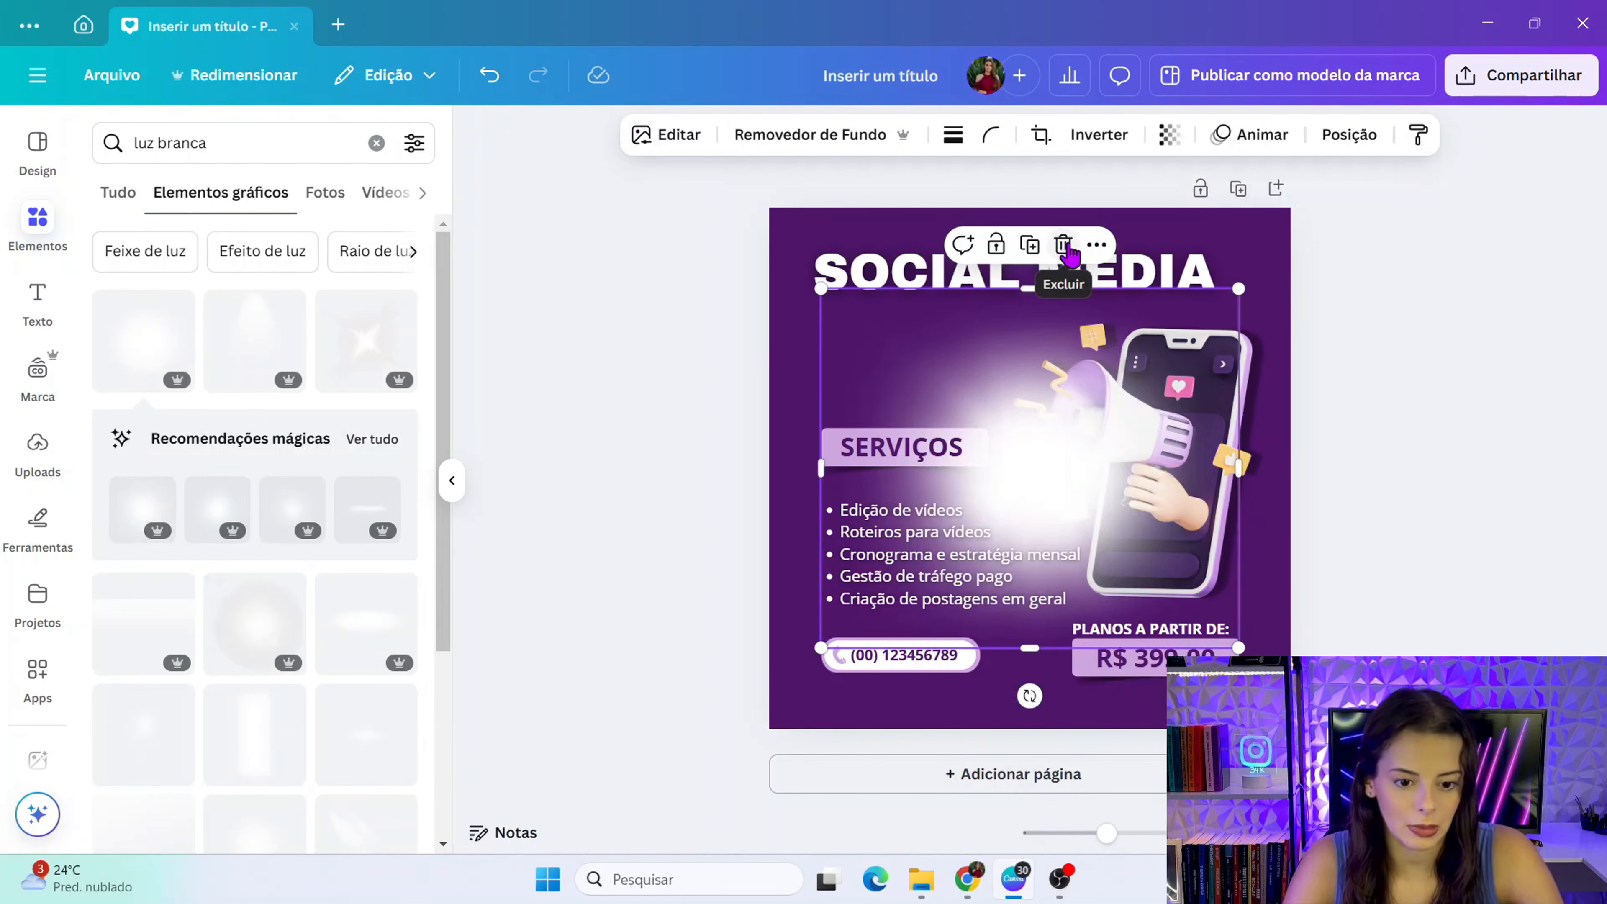
pyautogui.click(1055, 245)
pyautogui.click(247, 362)
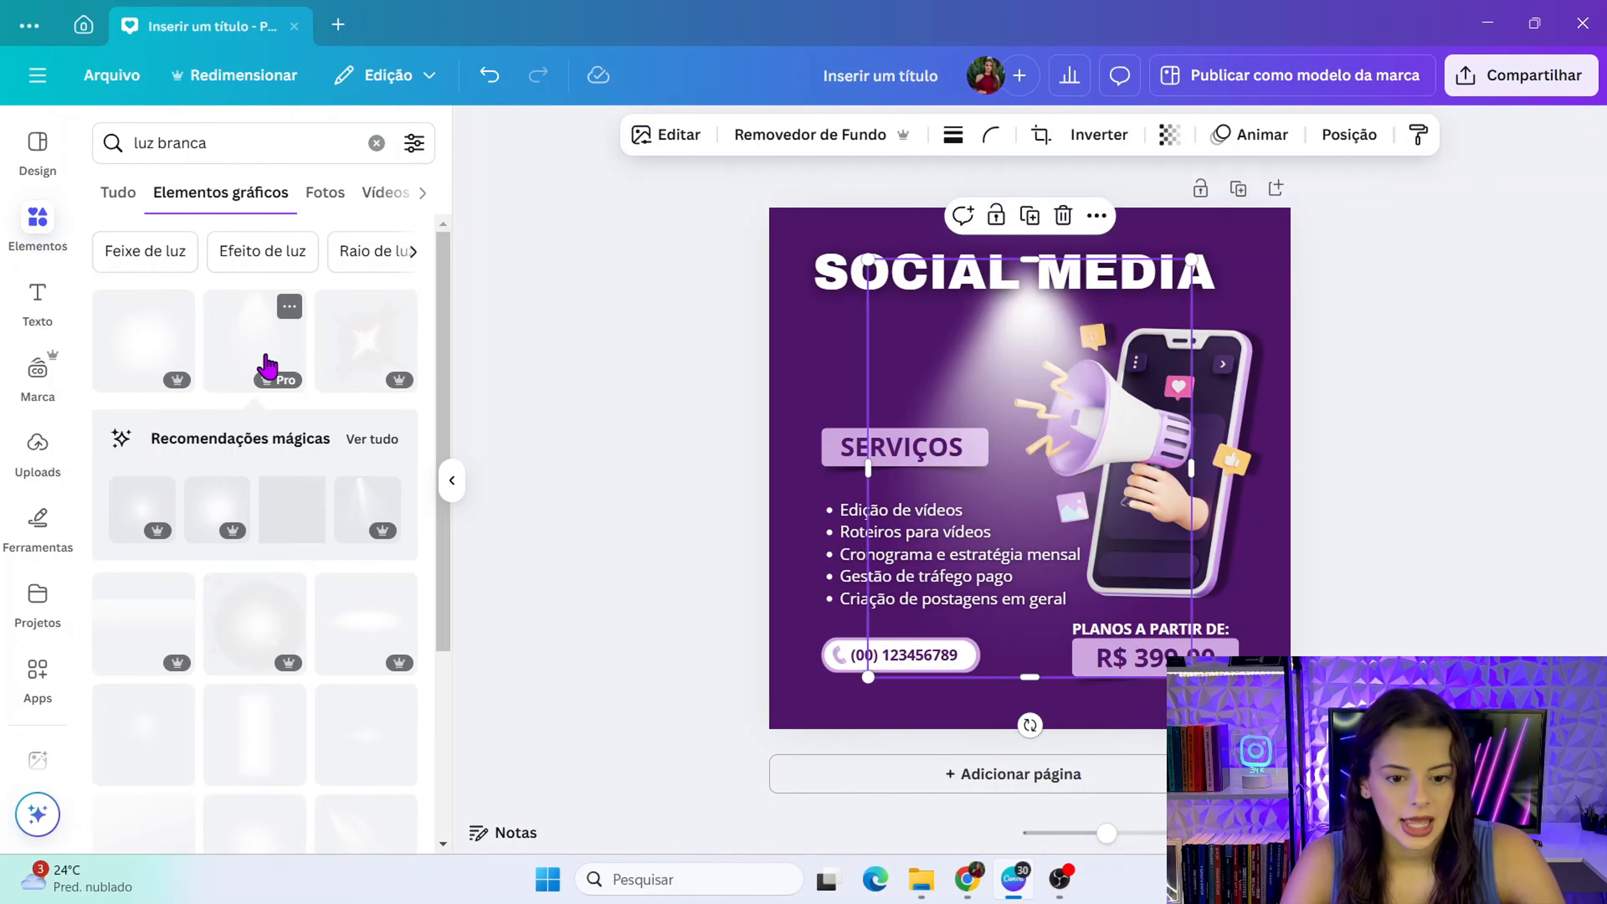
pyautogui.press('Delete')
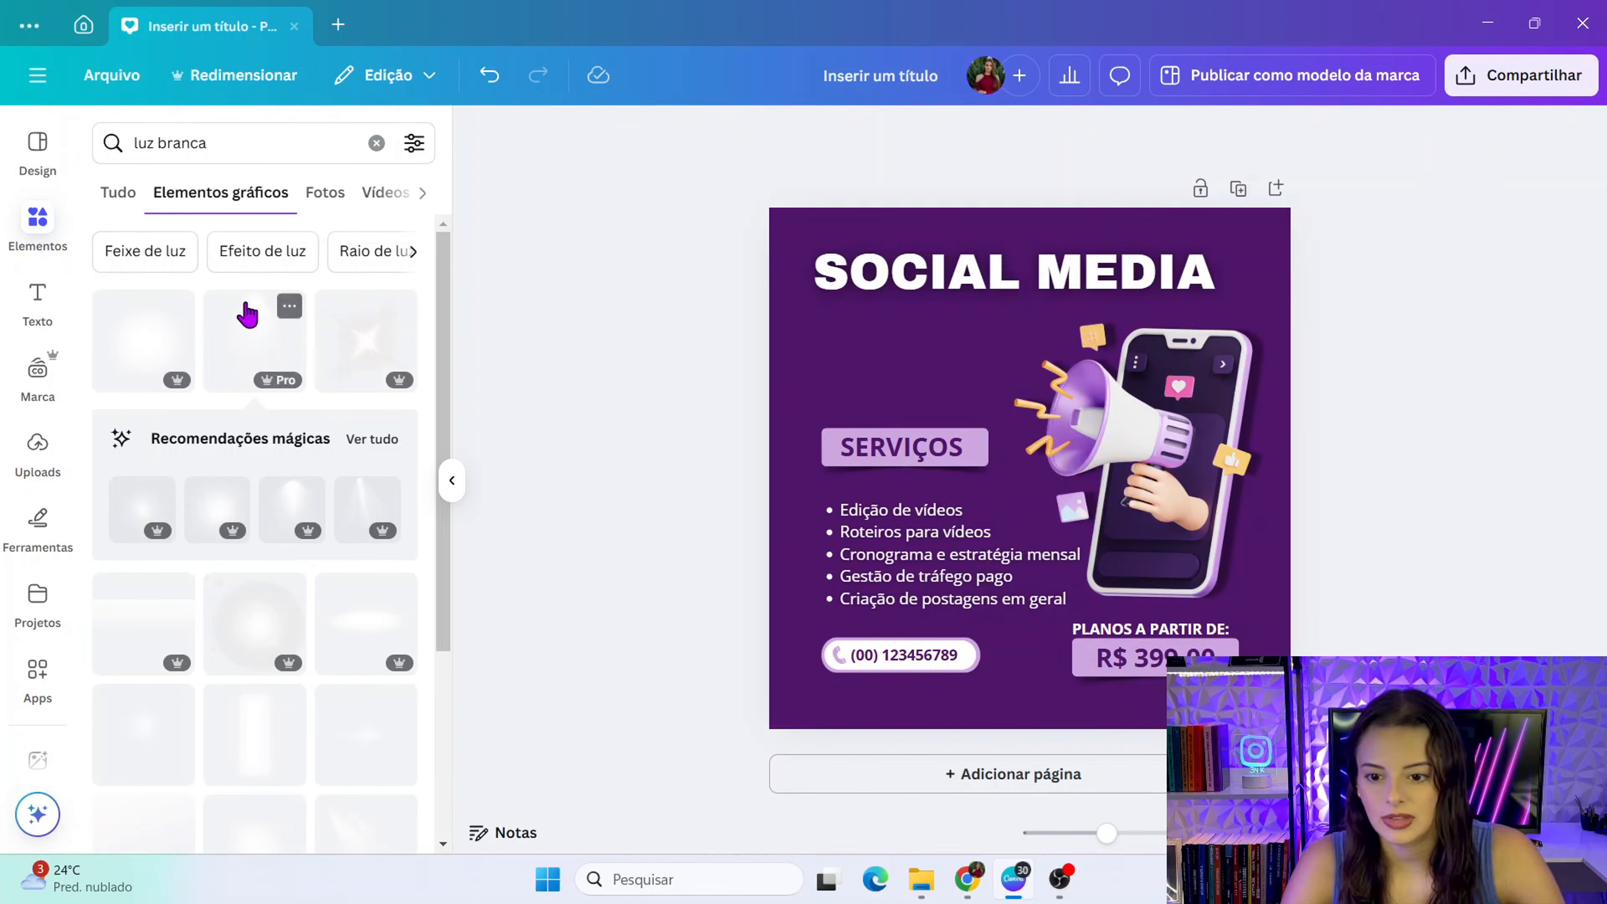
# - Switch the graphics search to "Efeito de luz", discard a trial sparkle and add the soft round white glow
pyautogui.click(250, 260)
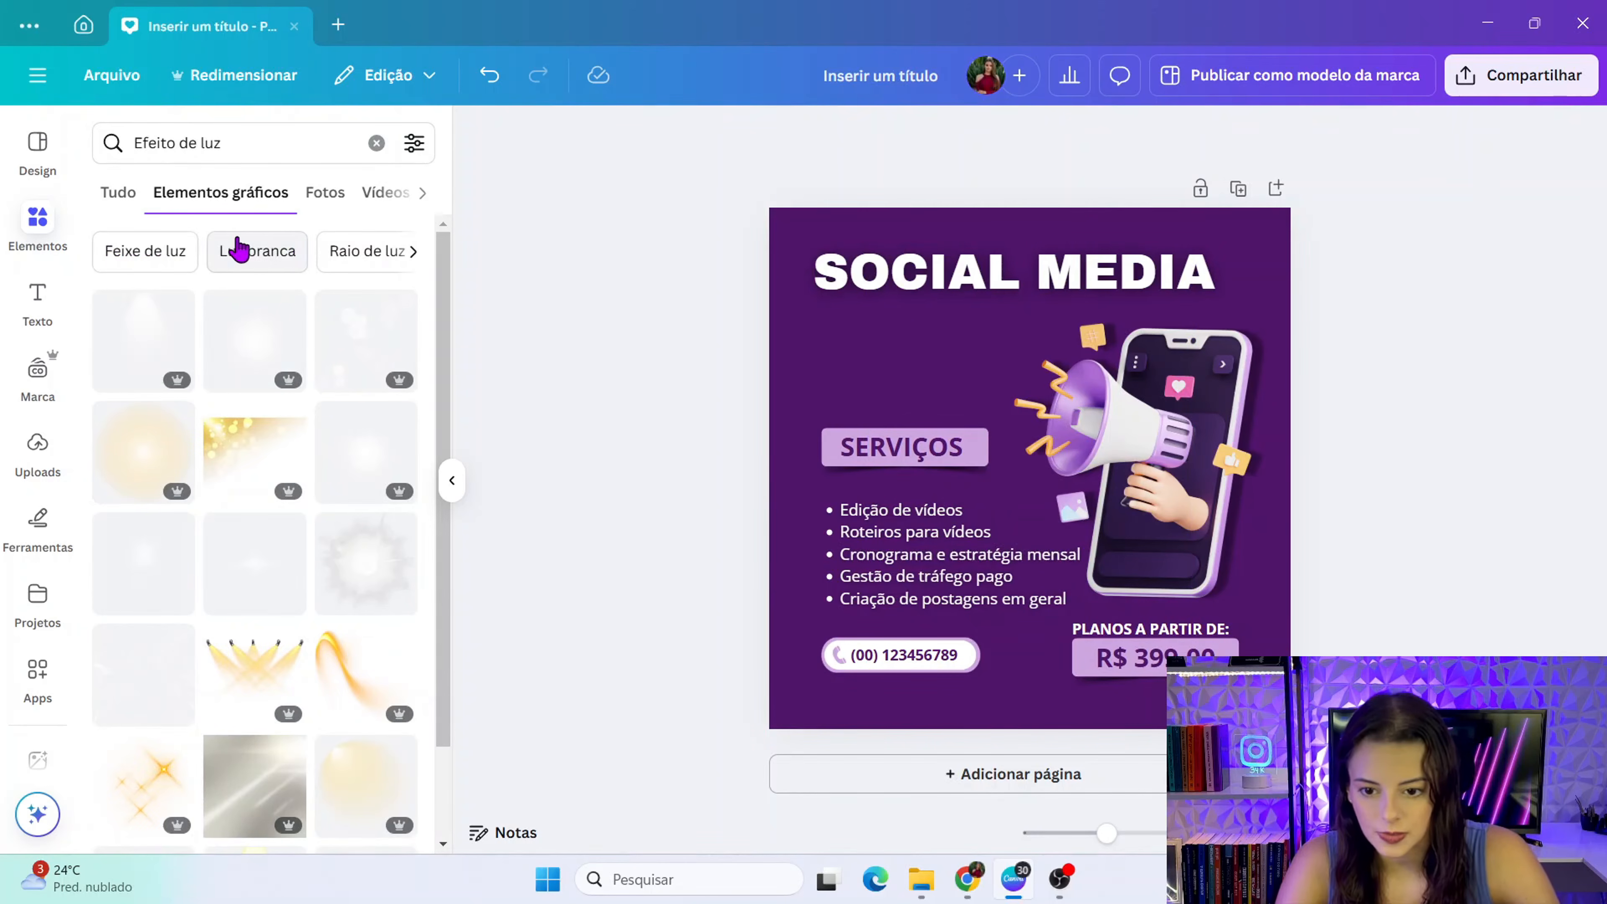
pyautogui.click(134, 595)
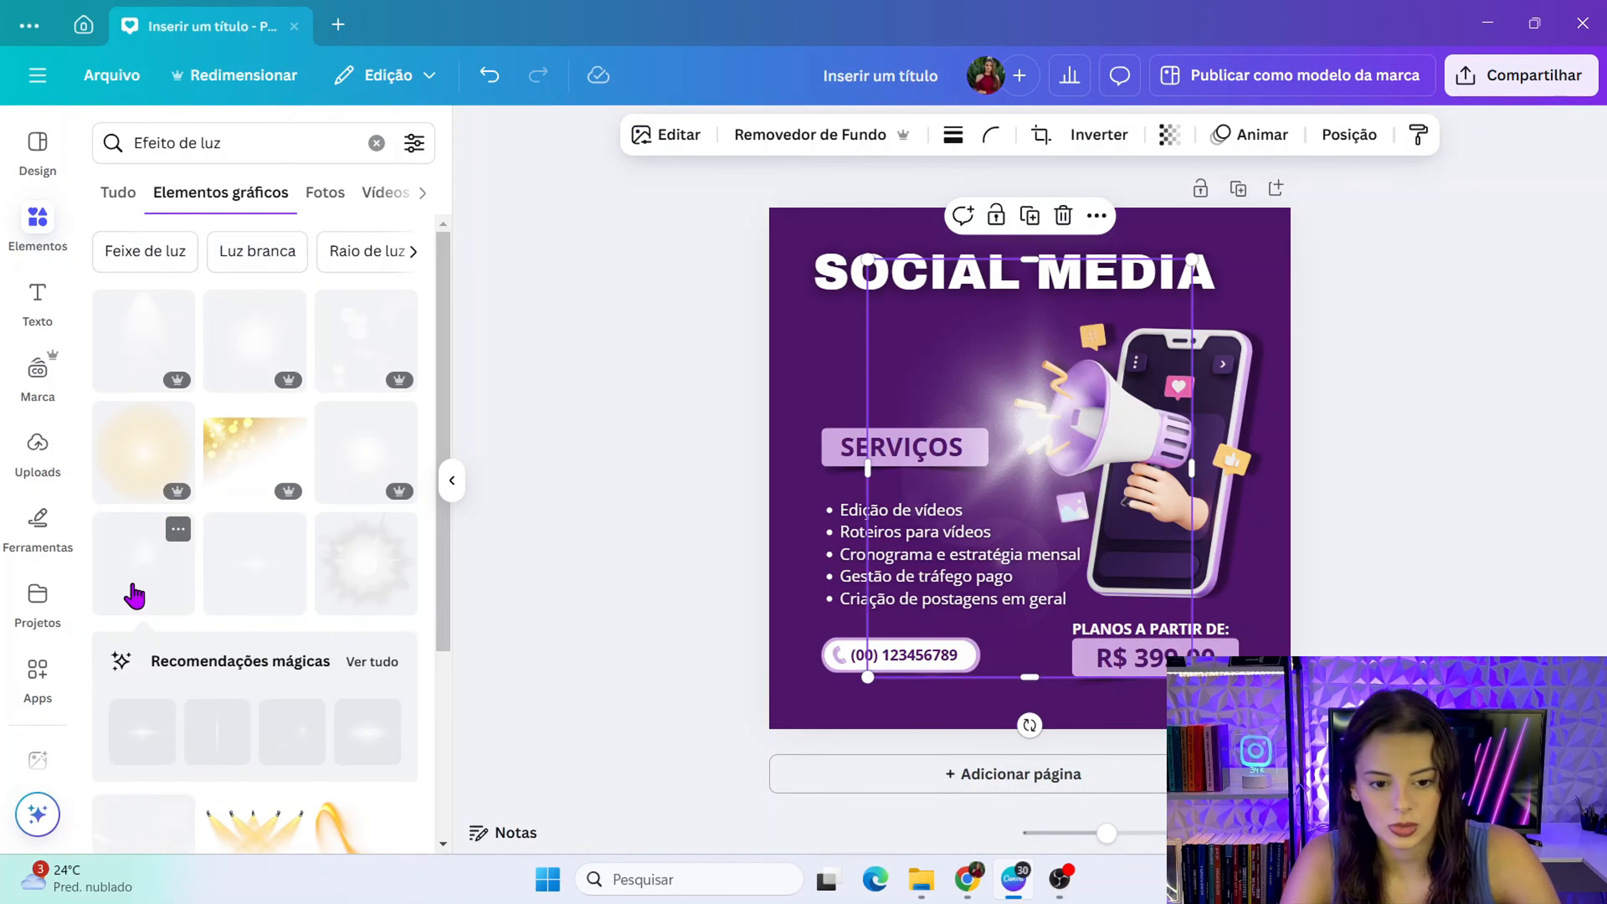
pyautogui.click(1064, 219)
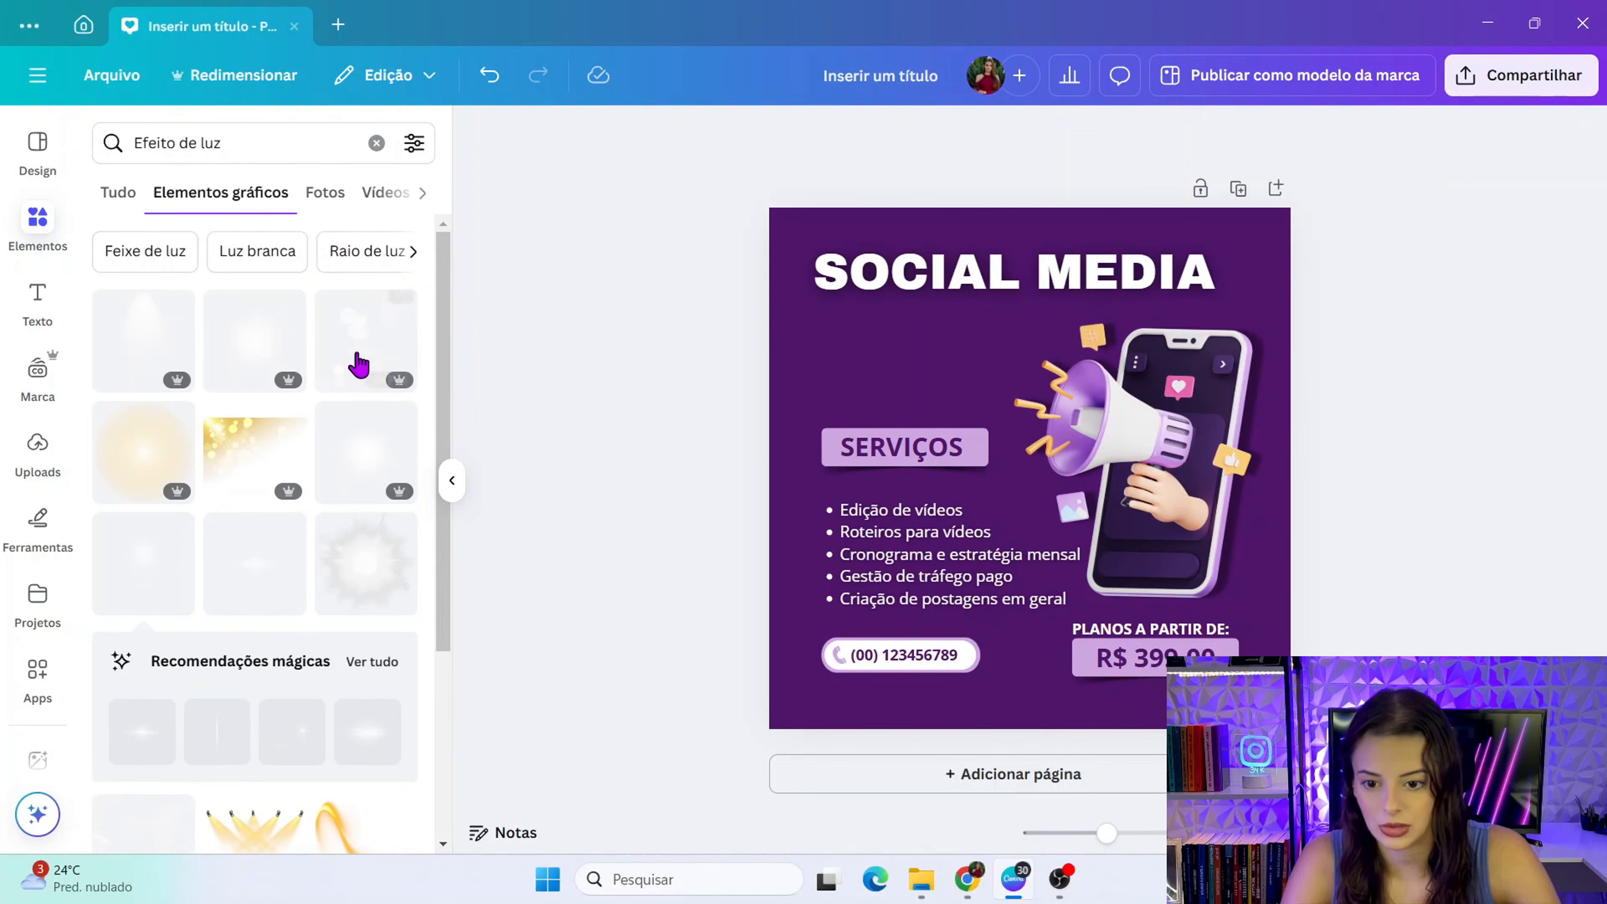
pyautogui.click(236, 349)
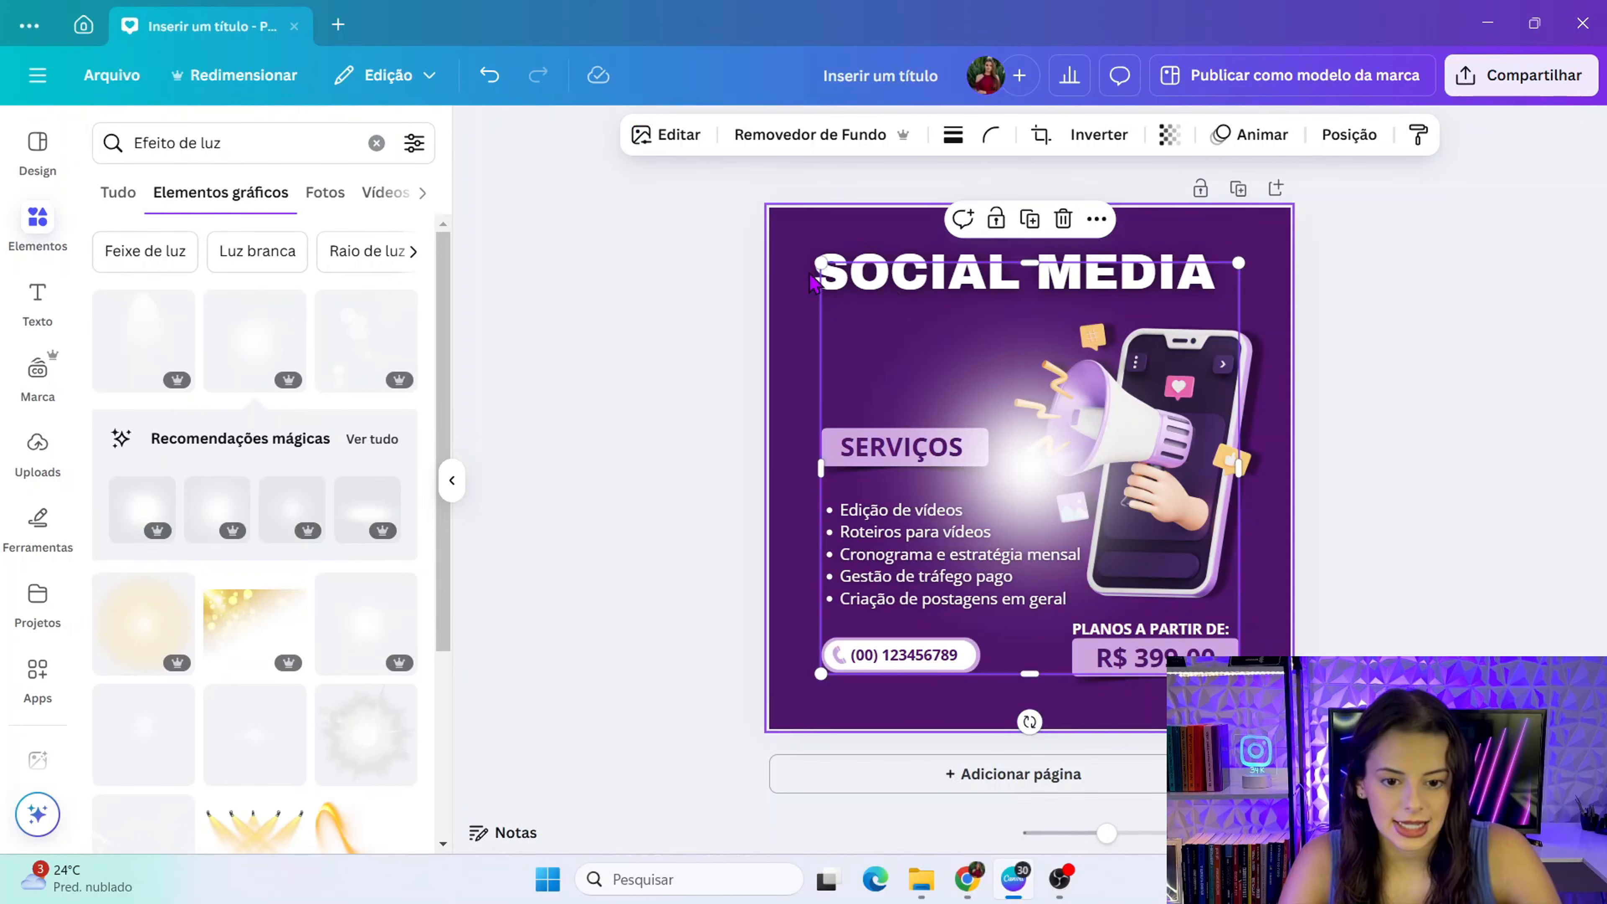
# - Enlarge the white glow to about 1536 × 1511 px, beyond the page edges, and center it horizontally on the post
pyautogui.moveTo(821, 262); pyautogui.dragTo(801, 256)
pyautogui.moveTo(562, 183); pyautogui.dragTo(350, 236)
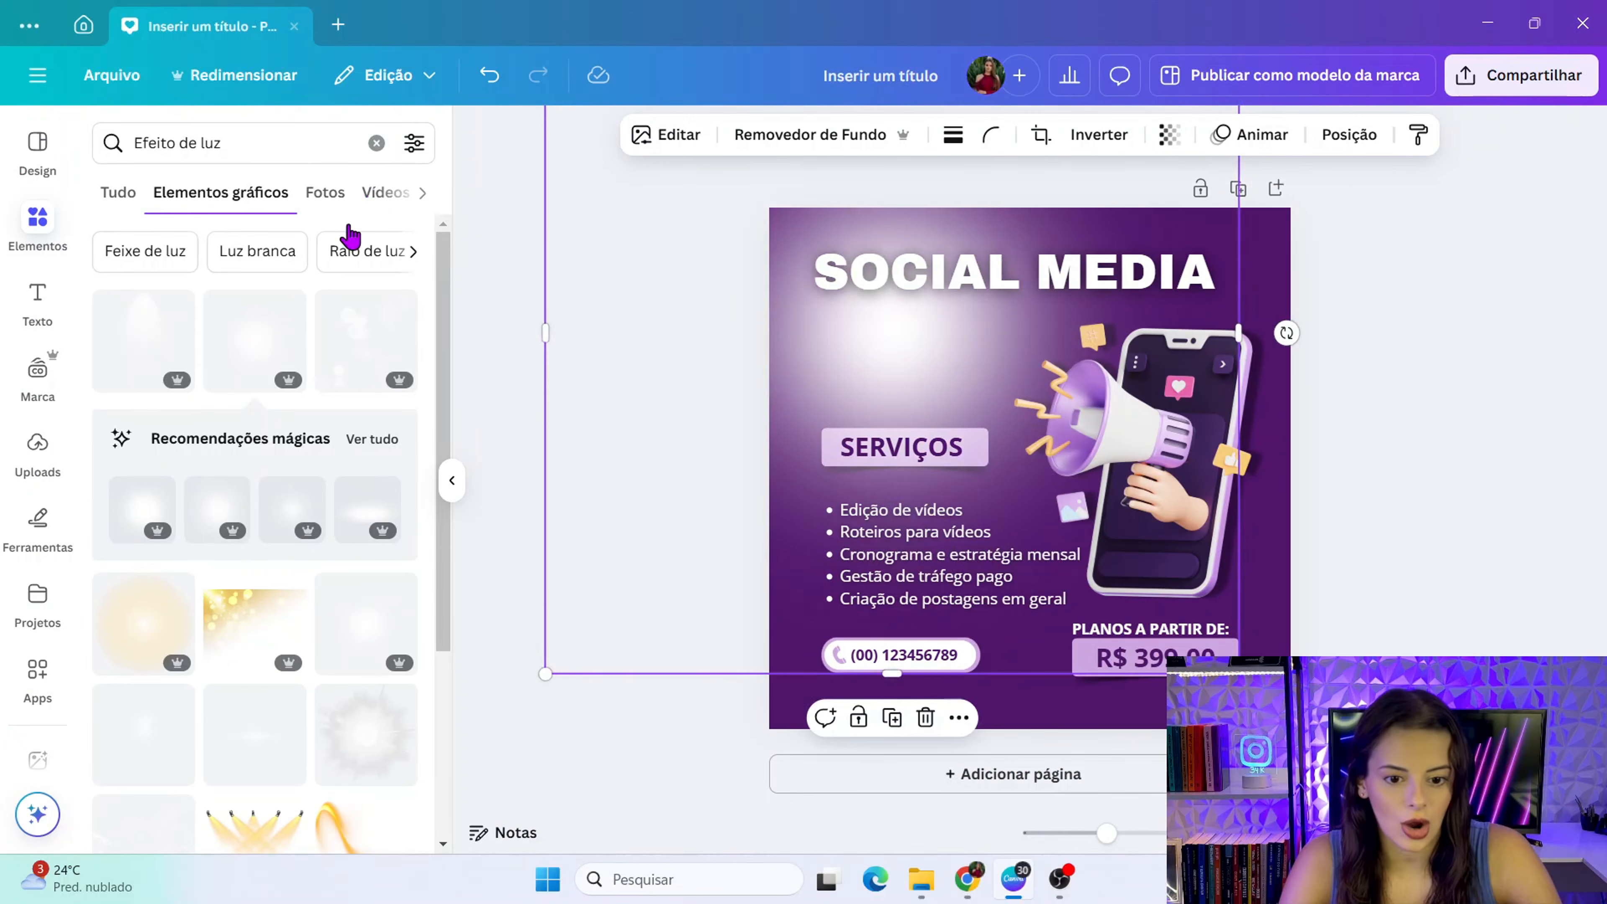
pyautogui.moveTo(822, 365); pyautogui.dragTo(938, 478)
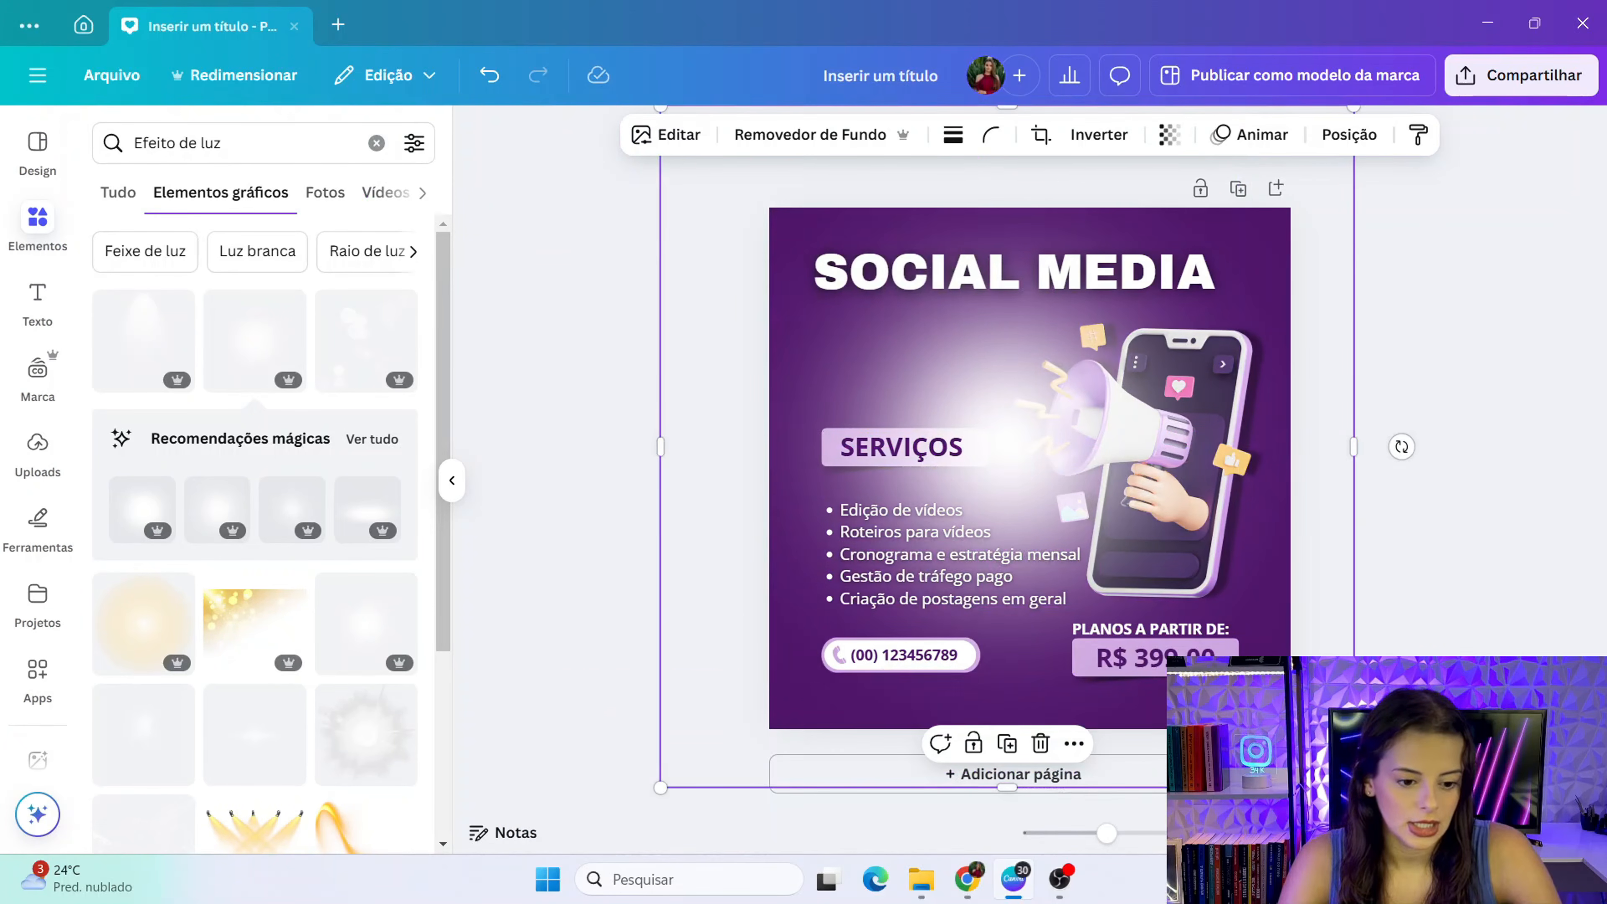
pyautogui.moveTo(1353, 788); pyautogui.dragTo(1404, 836)
pyautogui.moveTo(1086, 443); pyautogui.dragTo(1110, 435)
# - Send the white glow behind all other elements and shift it slightly down to about Y -232 px
pyautogui.click(1348, 135)
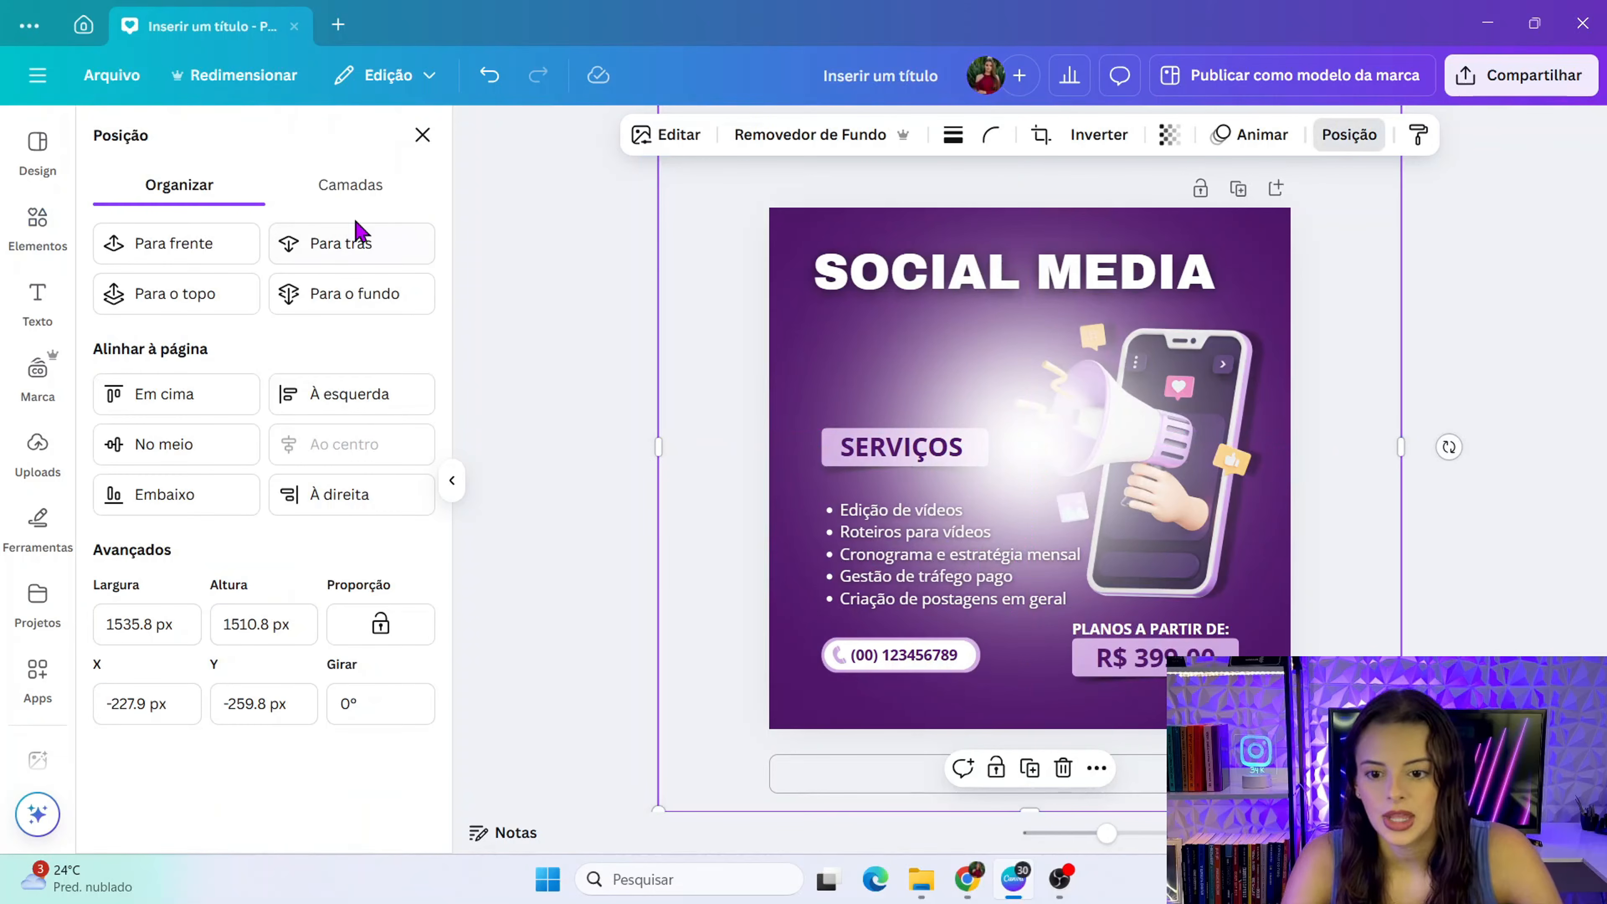
pyautogui.click(342, 250)
pyautogui.click(340, 243)
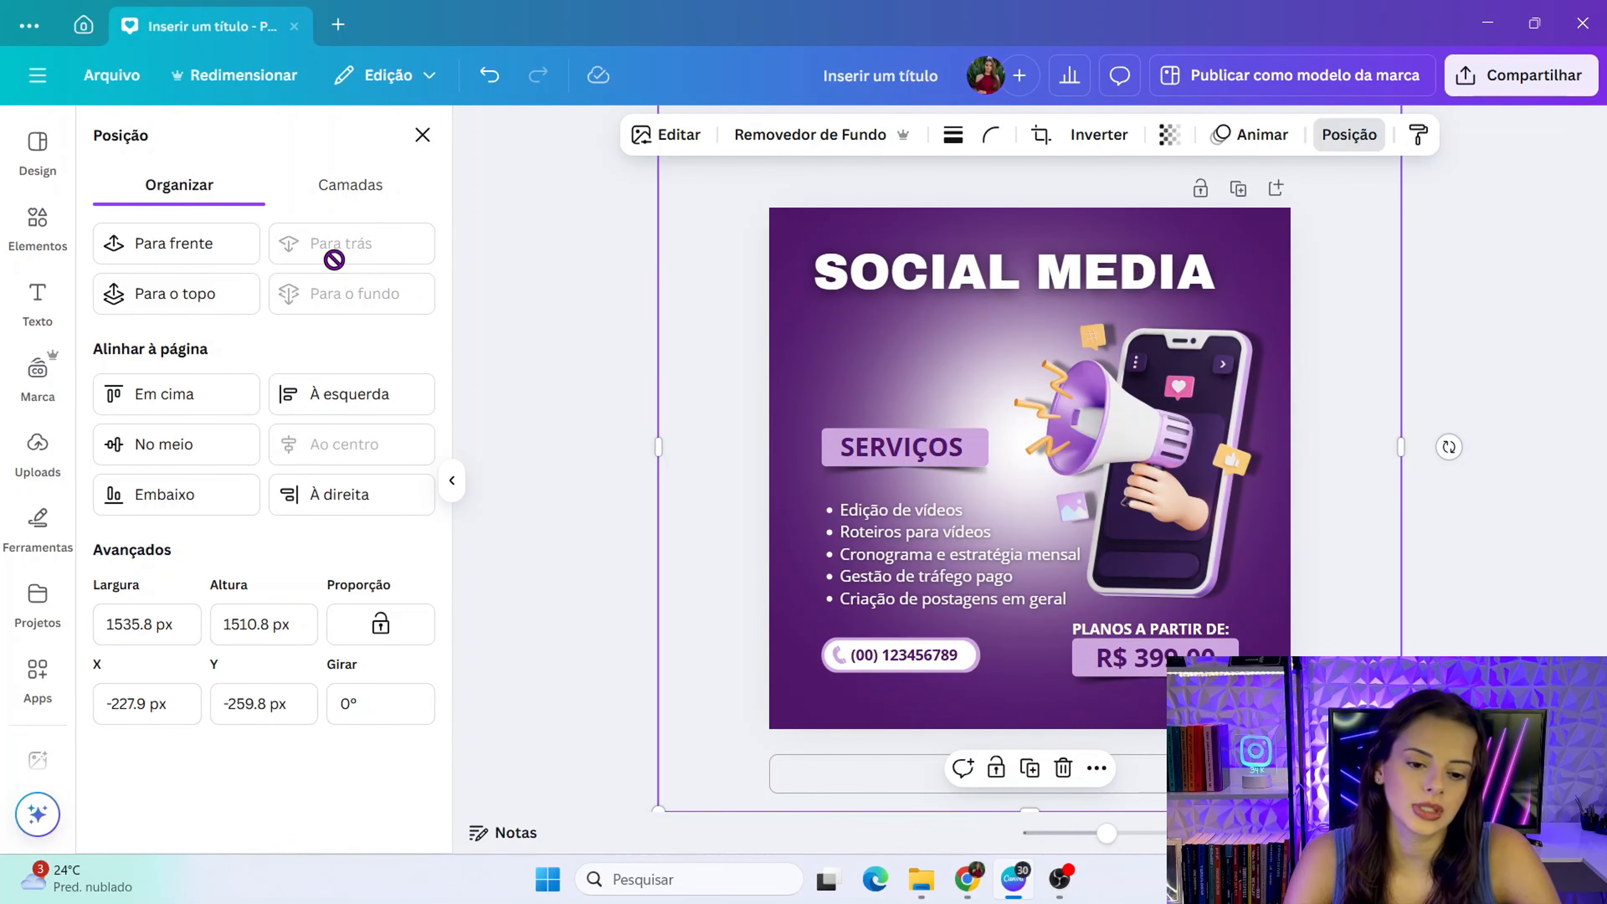
pyautogui.moveTo(907, 353); pyautogui.dragTo(908, 358)
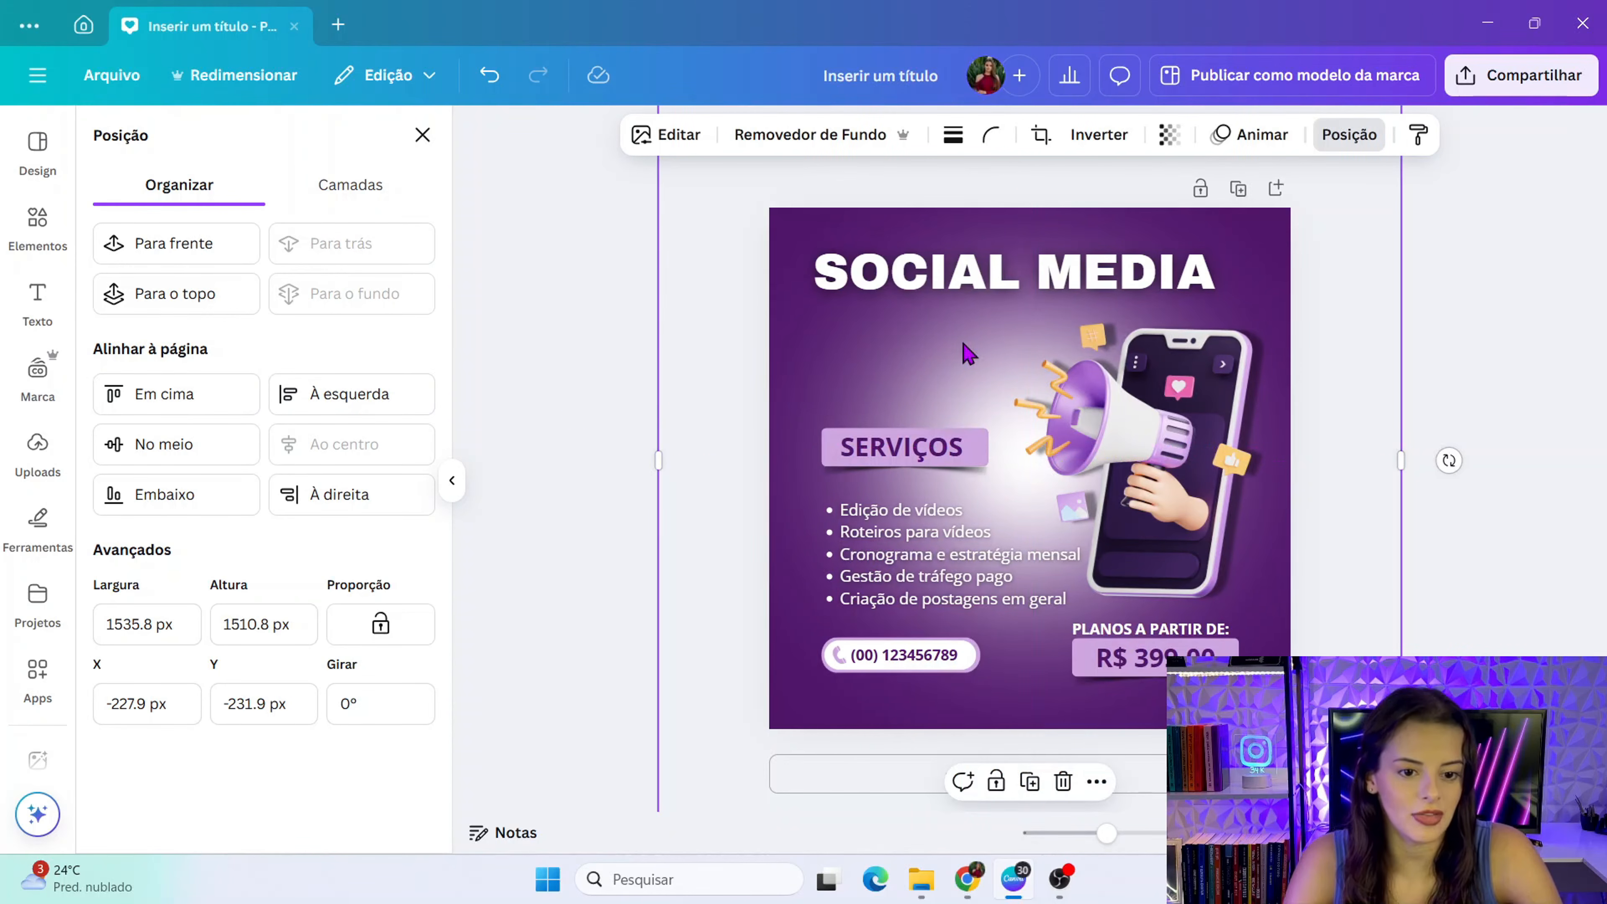
# - Set the glow's transparency to 37 and lower it to about Y -196 px
pyautogui.click(1171, 136)
pyautogui.moveTo(1215, 230); pyautogui.dragTo(1119, 275)
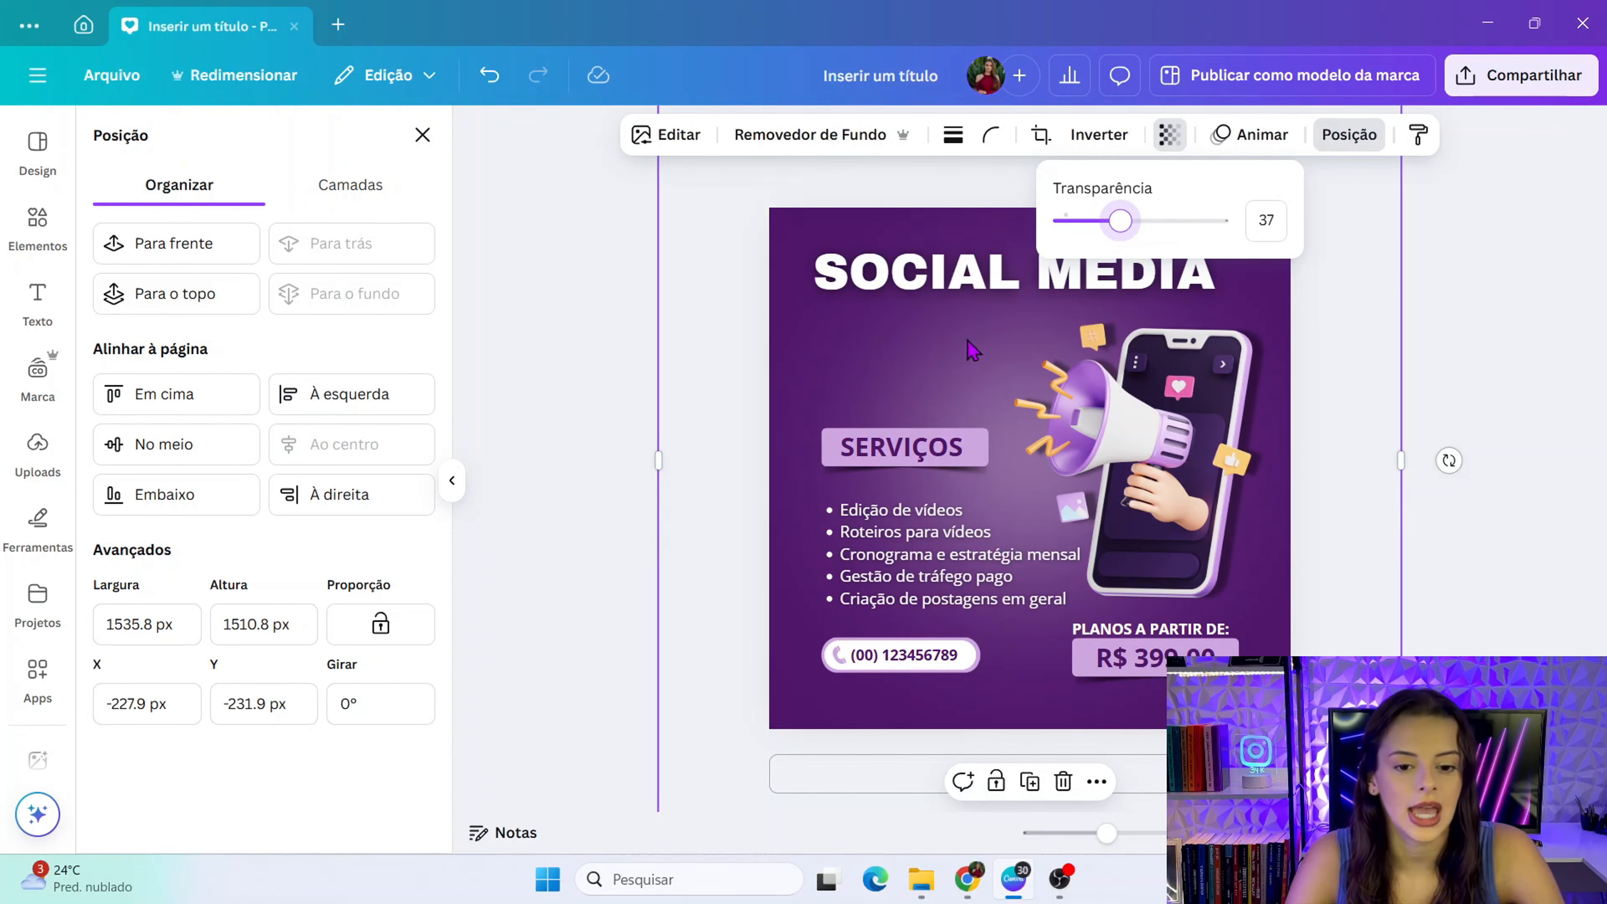
pyautogui.click(947, 366)
pyautogui.moveTo(947, 366); pyautogui.dragTo(946, 383)
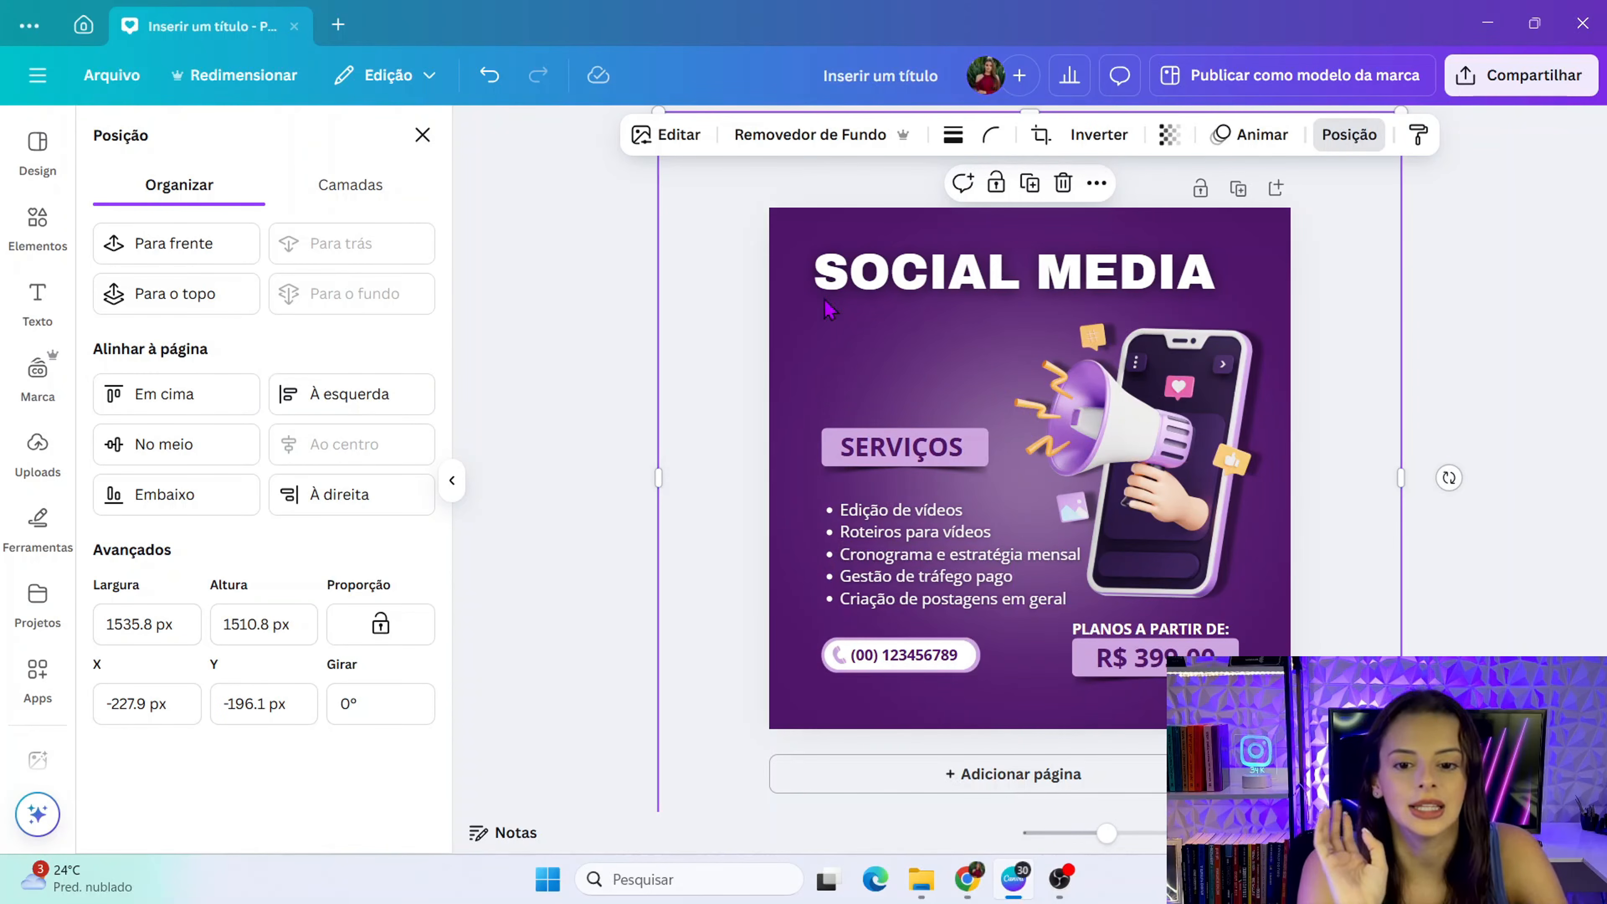
# - Apply the Blush duotone effect to the white glow and set its shadow color to #8245F2
pyautogui.click(665, 137)
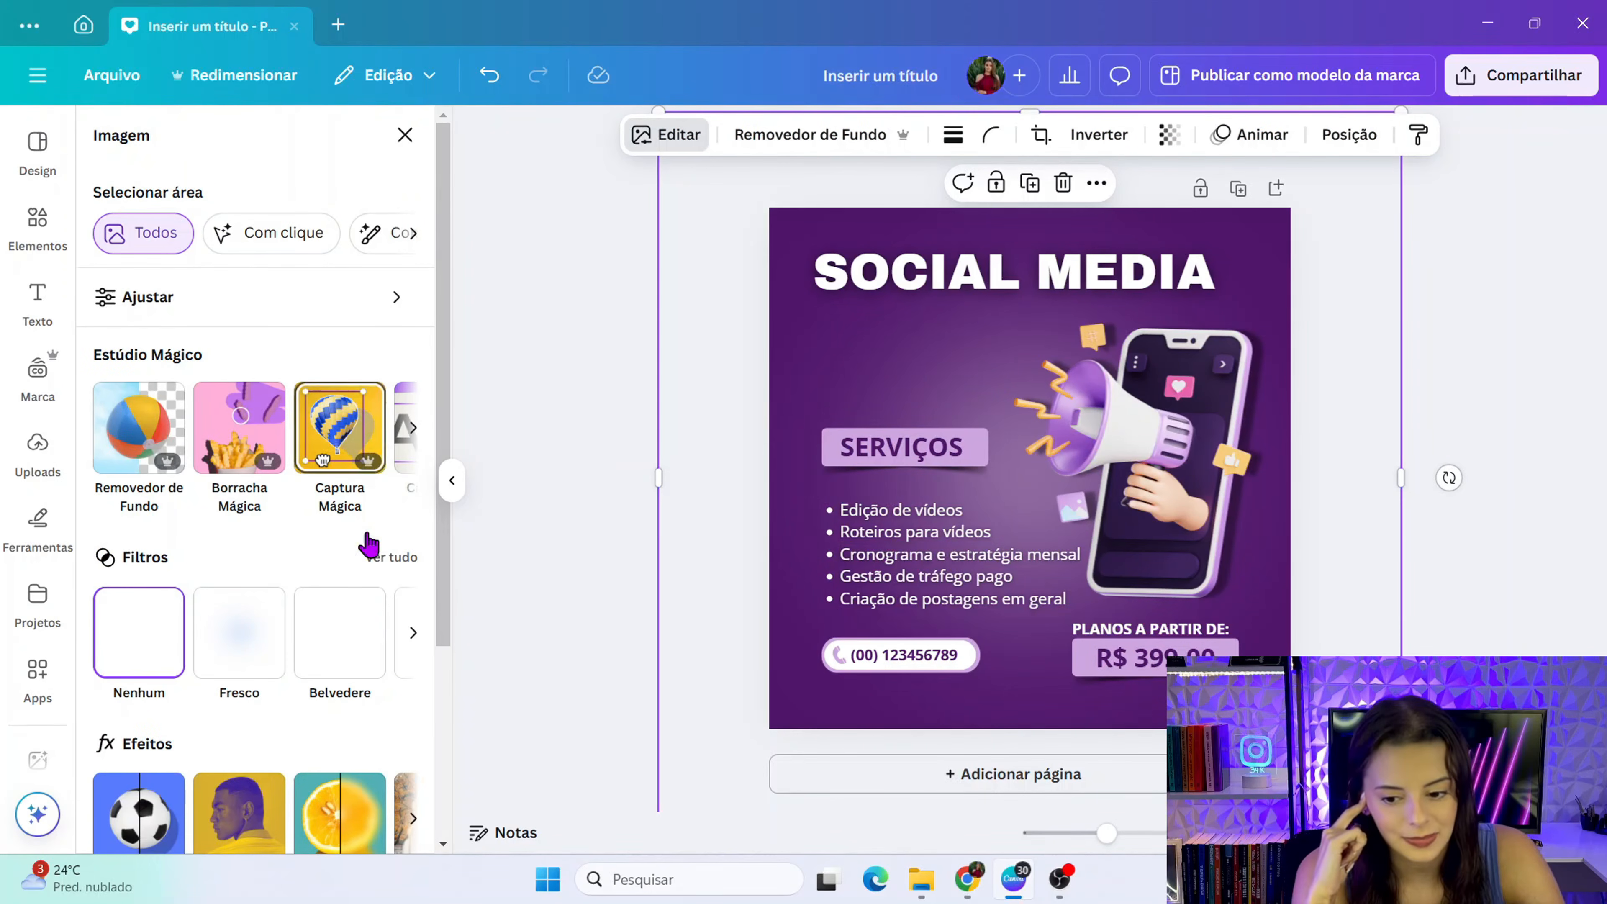
pyautogui.scroll(-4, 368, 543)
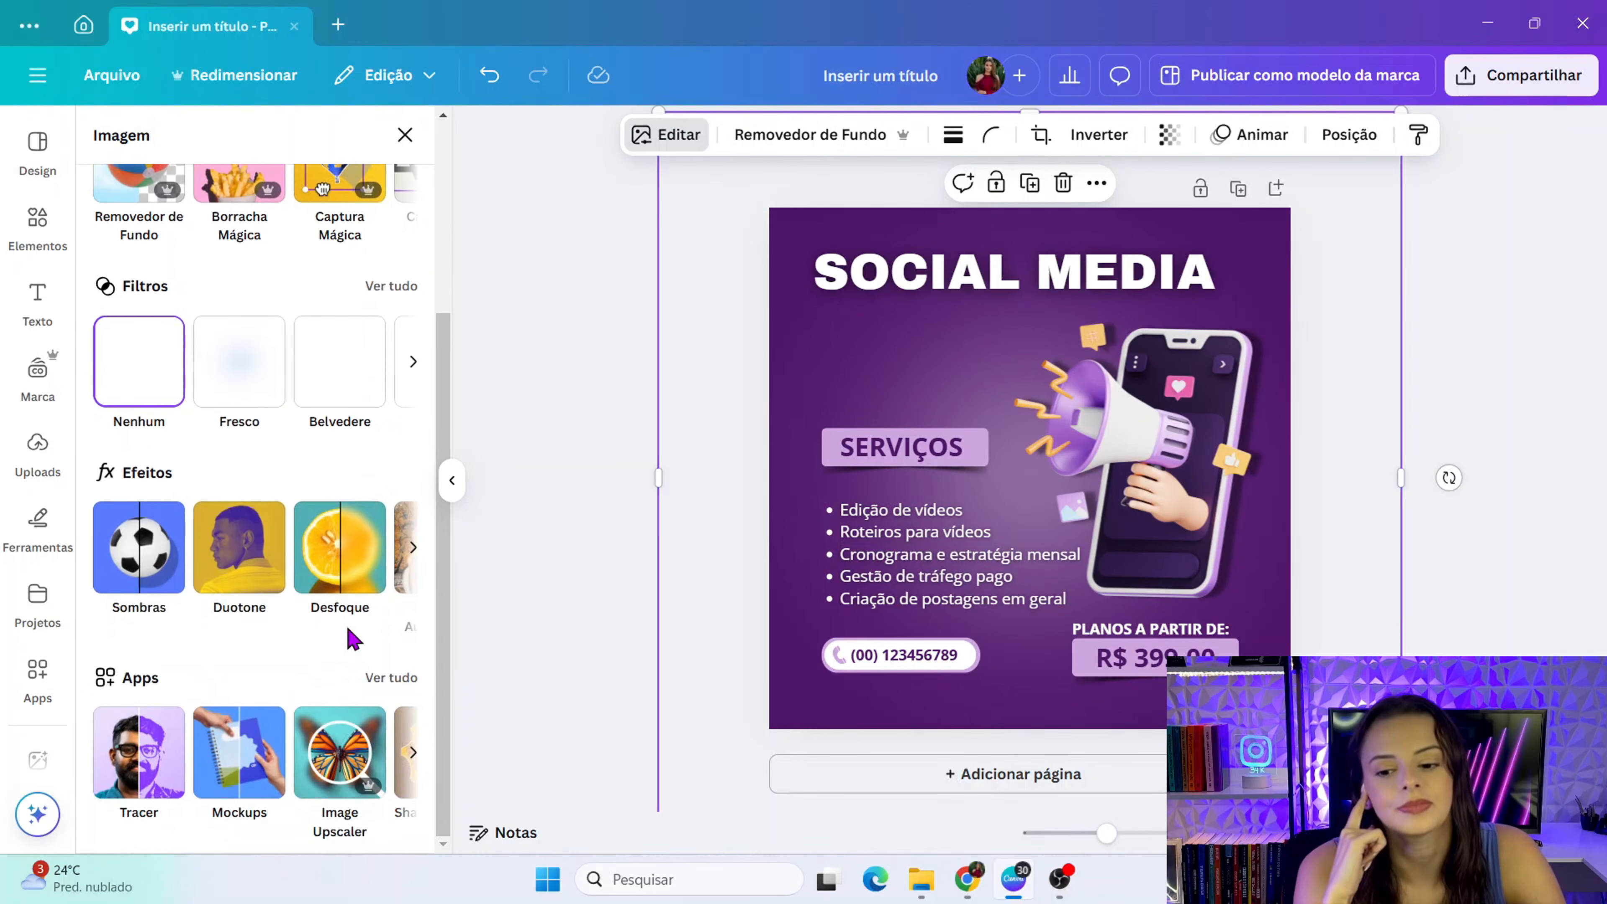
pyautogui.click(234, 585)
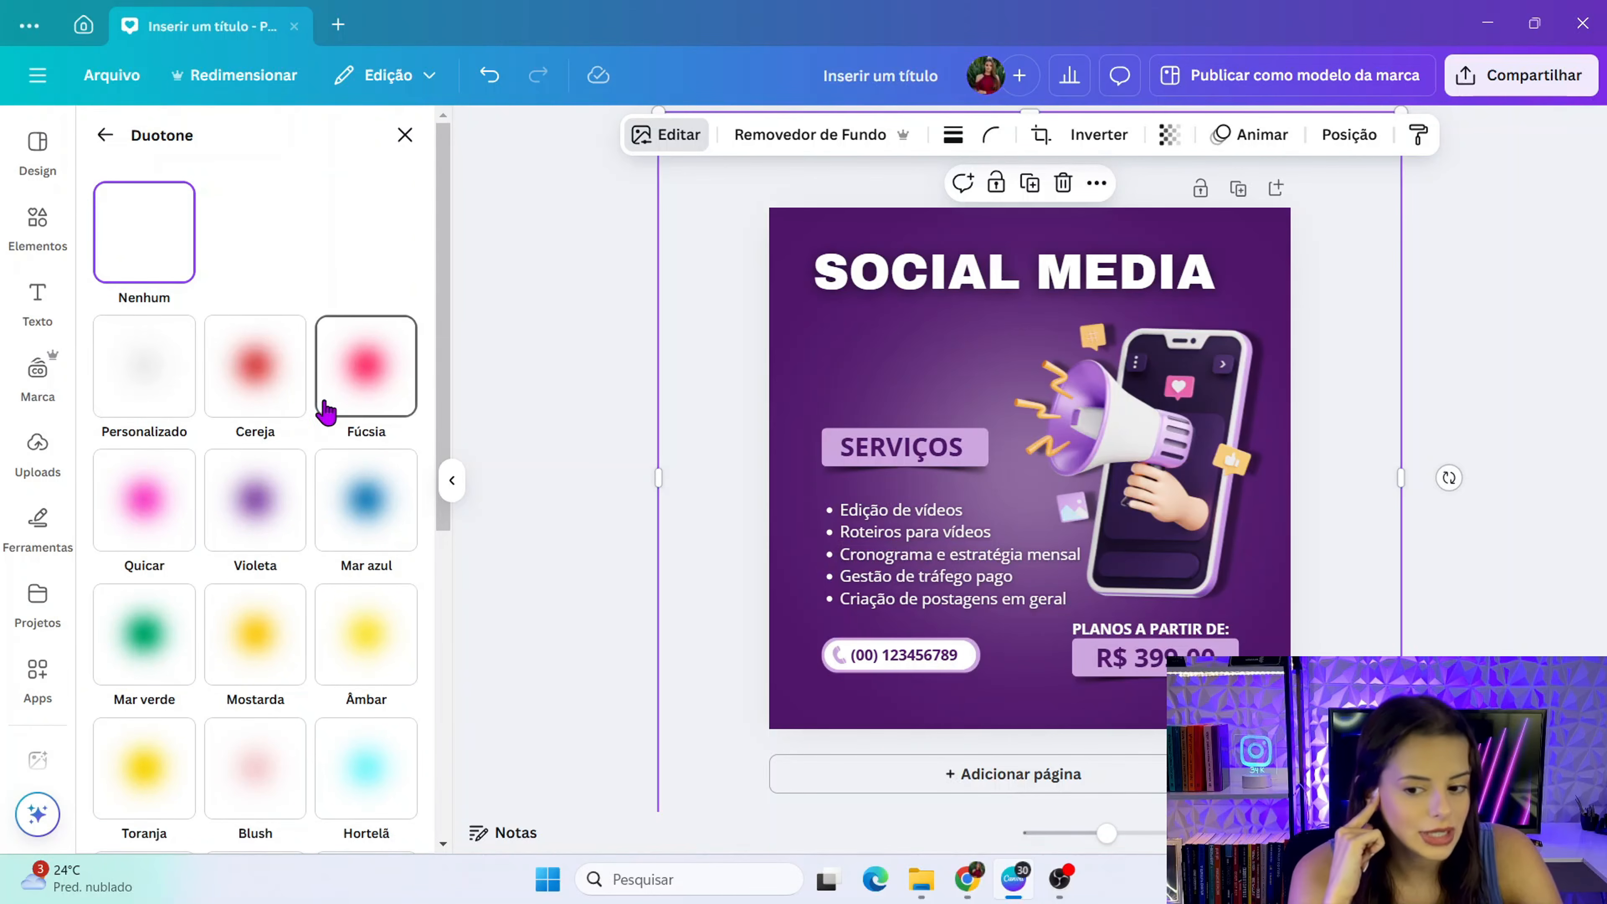
pyautogui.scroll(-5, 326, 410)
pyautogui.click(270, 485)
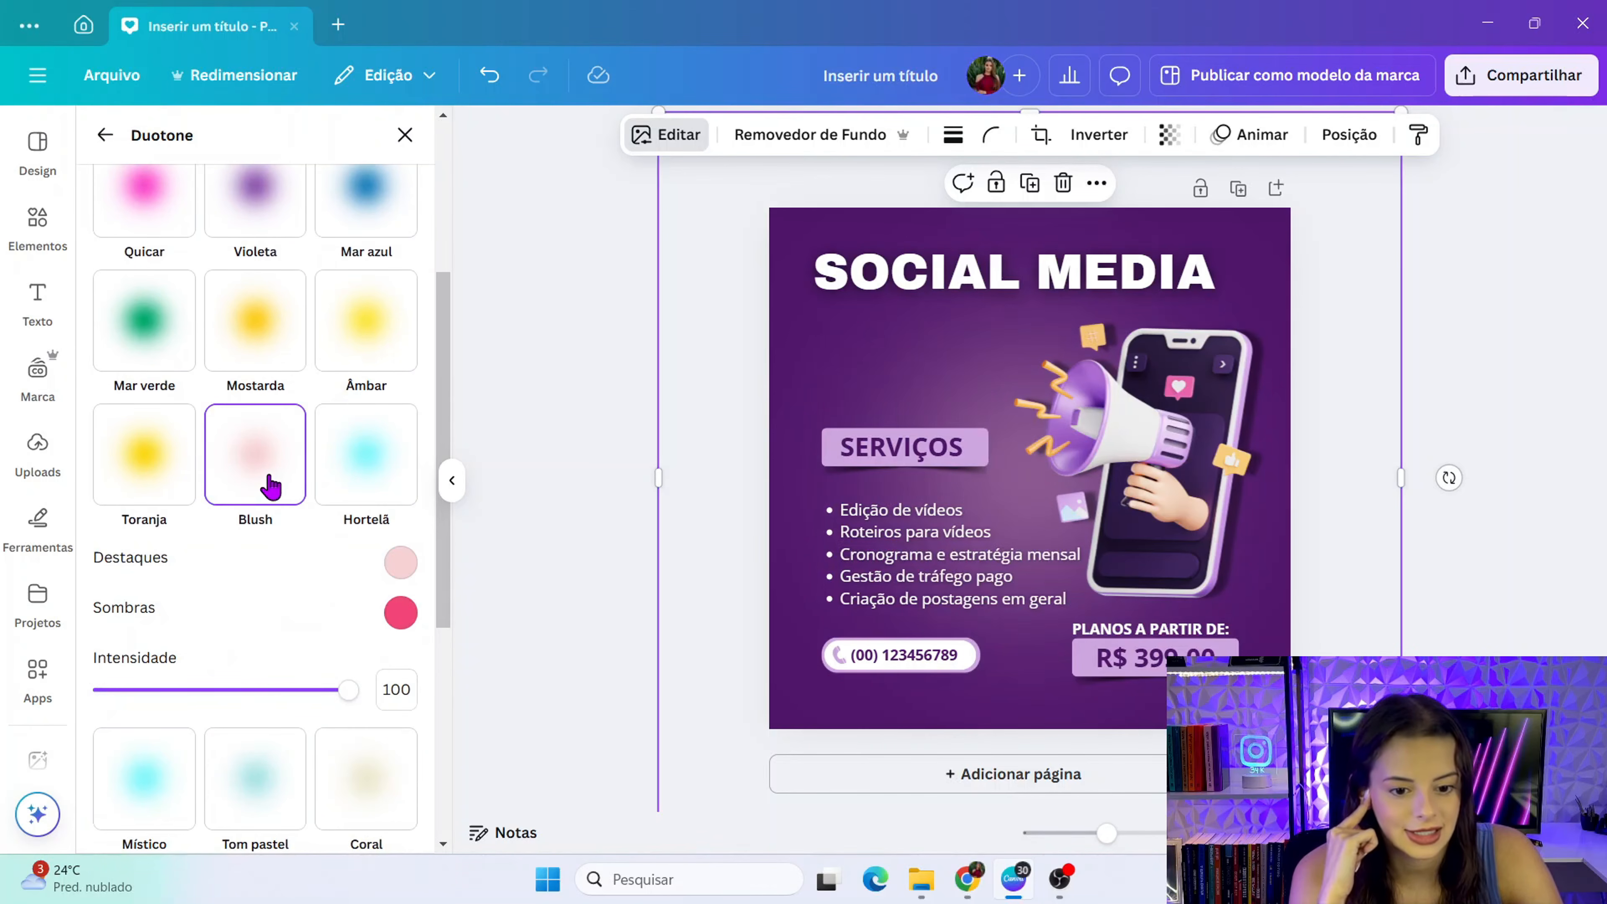
pyautogui.click(401, 613)
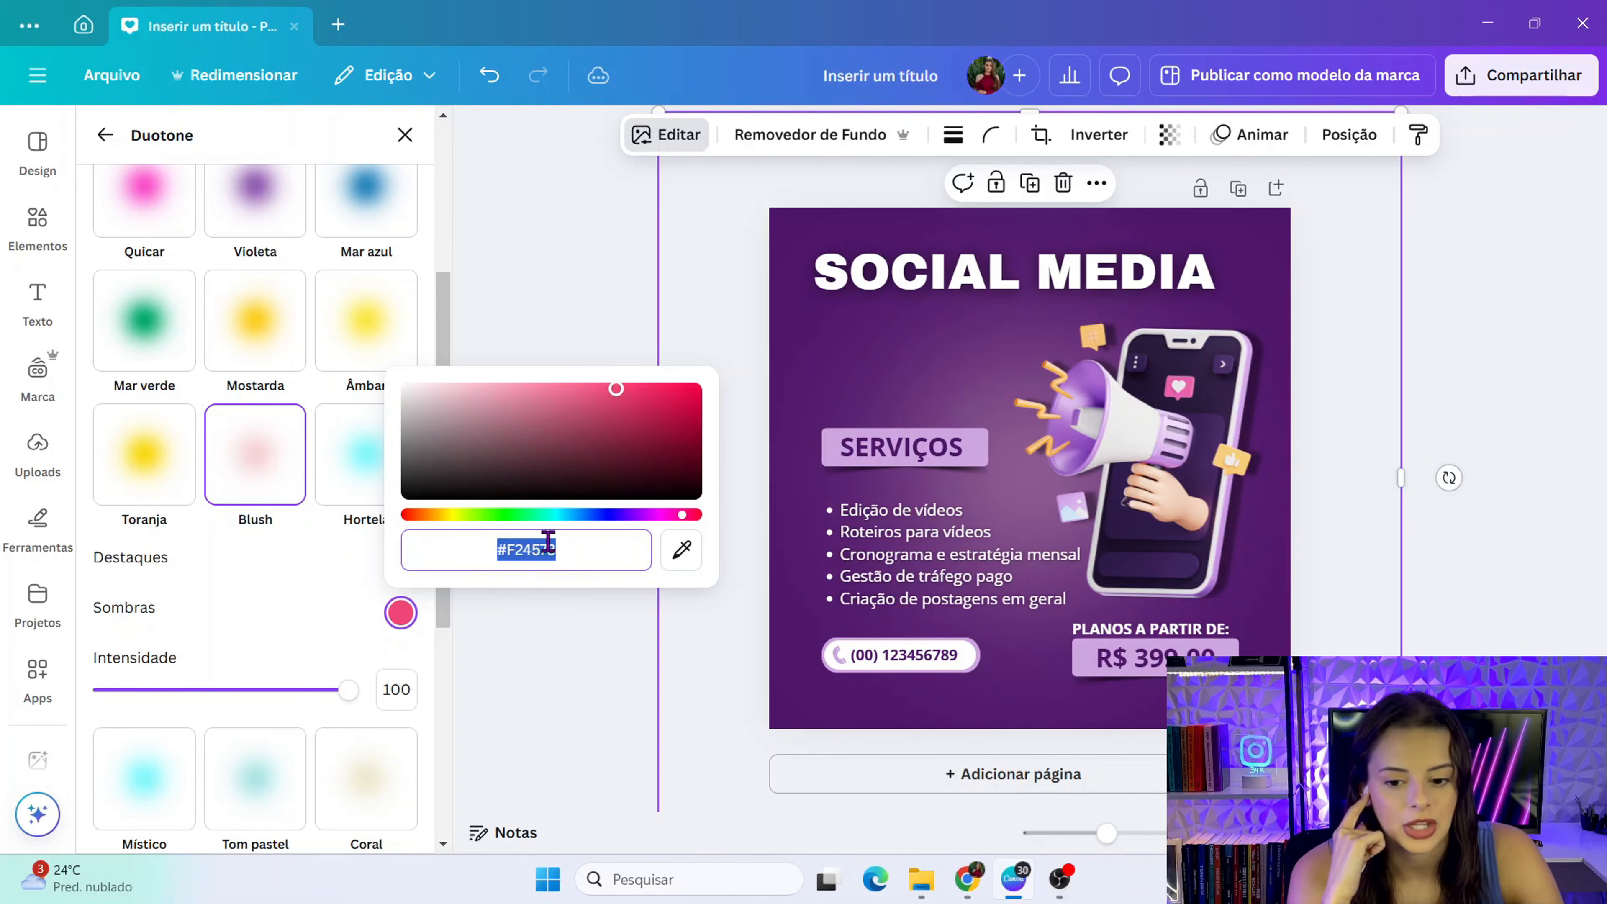
pyautogui.moveTo(682, 526); pyautogui.dragTo(604, 524)
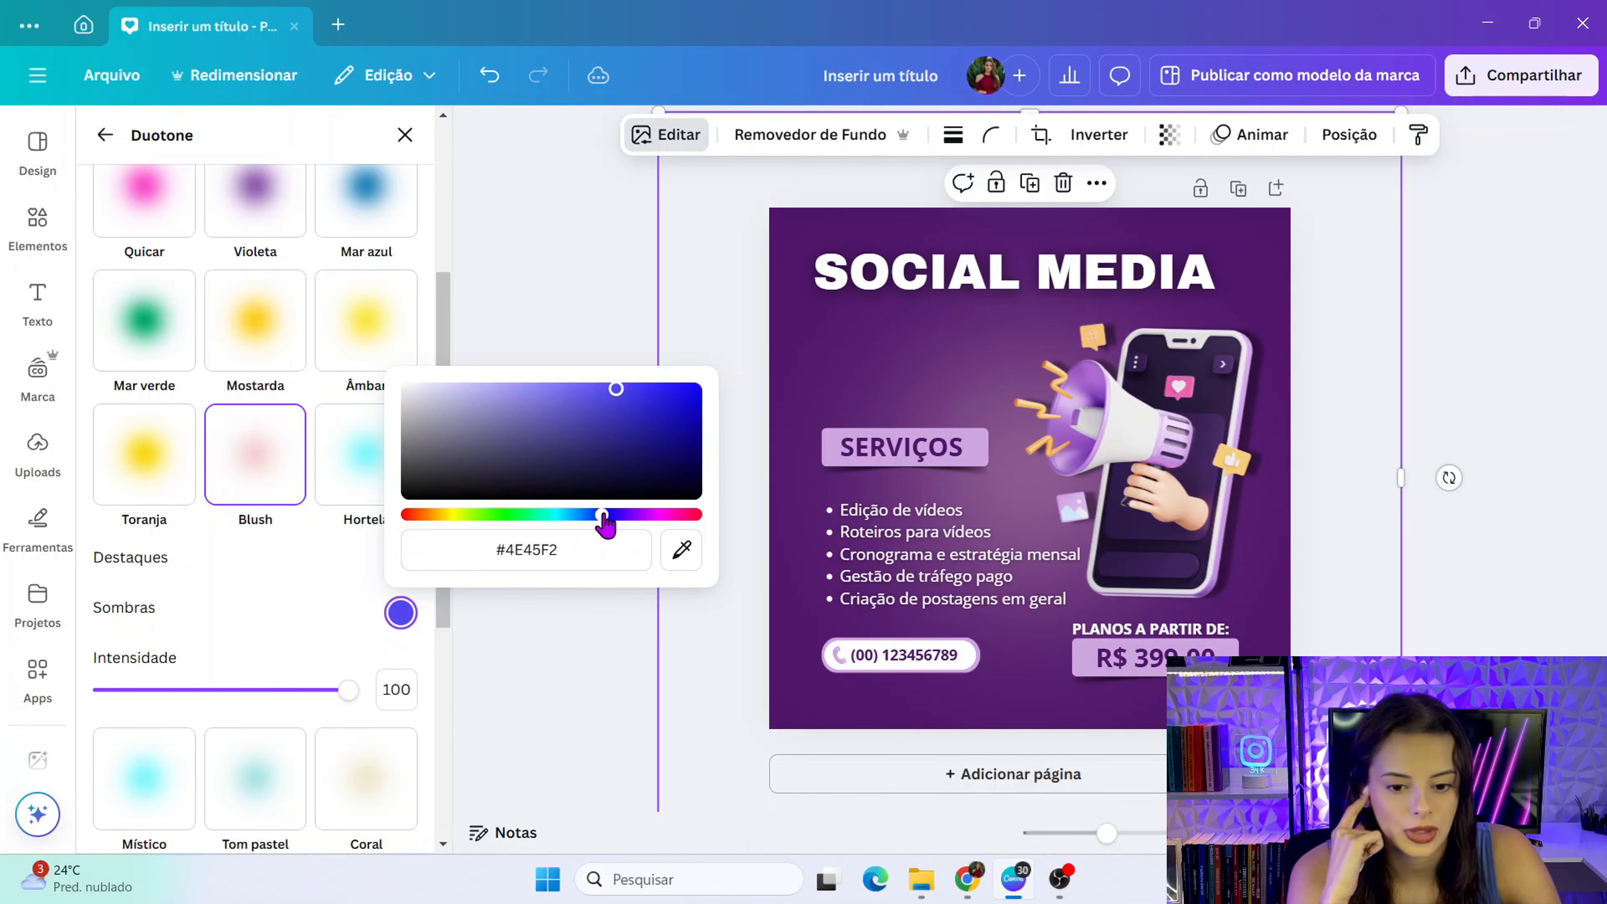
pyautogui.click(615, 515)
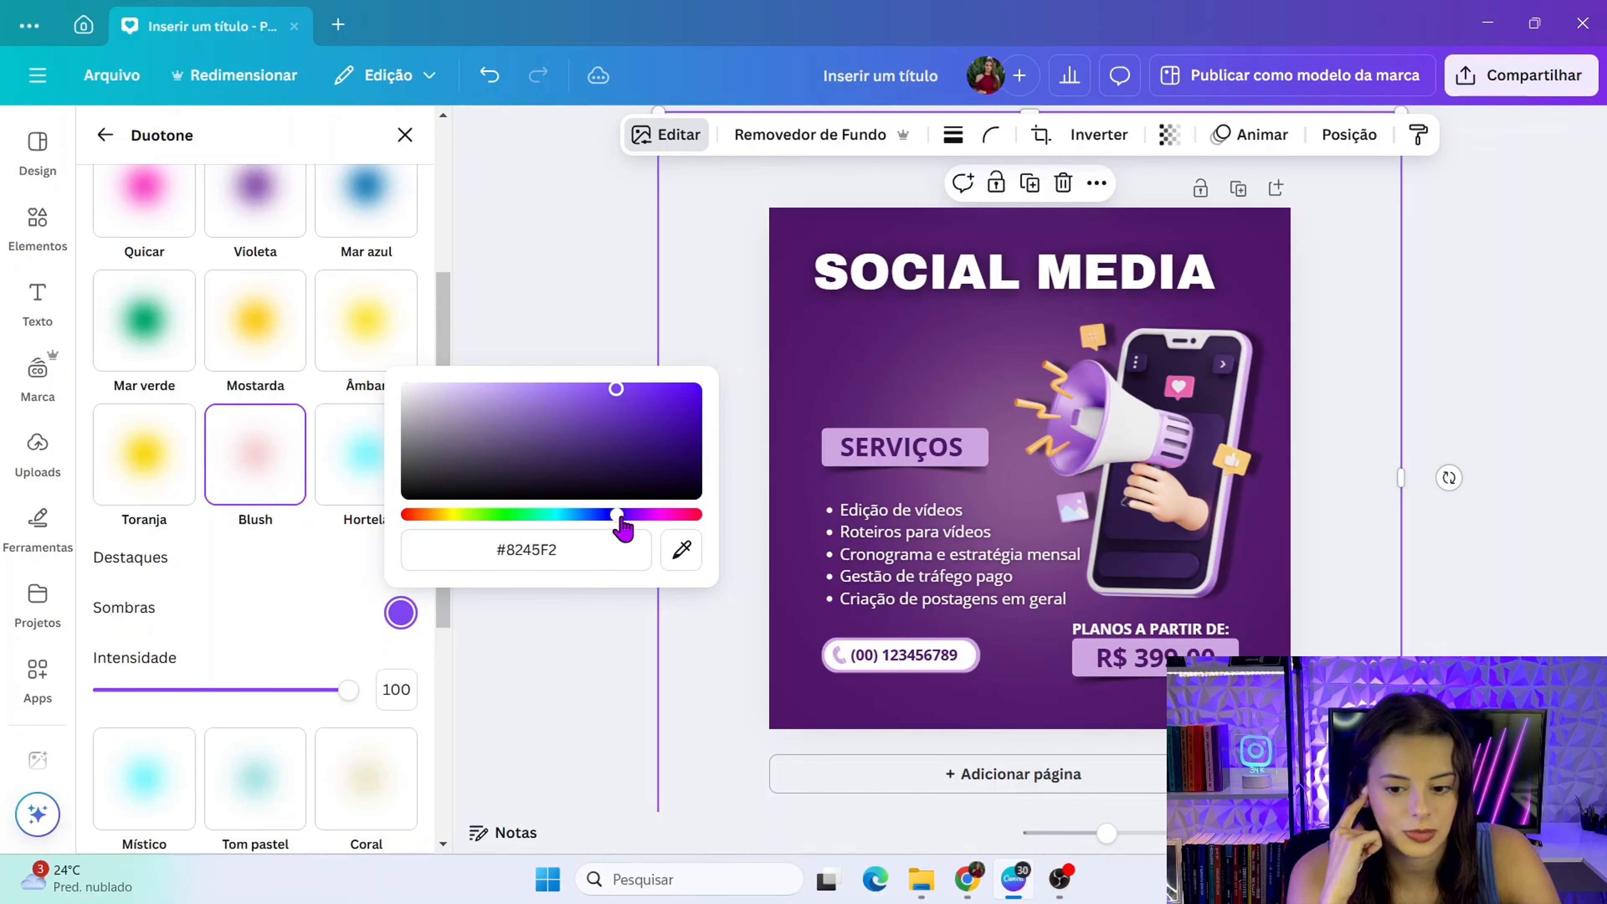
# - Set the glow's duotone highlight color to #FFFFFF and the effect's intensity to 81
pyautogui.click(232, 584)
pyautogui.click(400, 562)
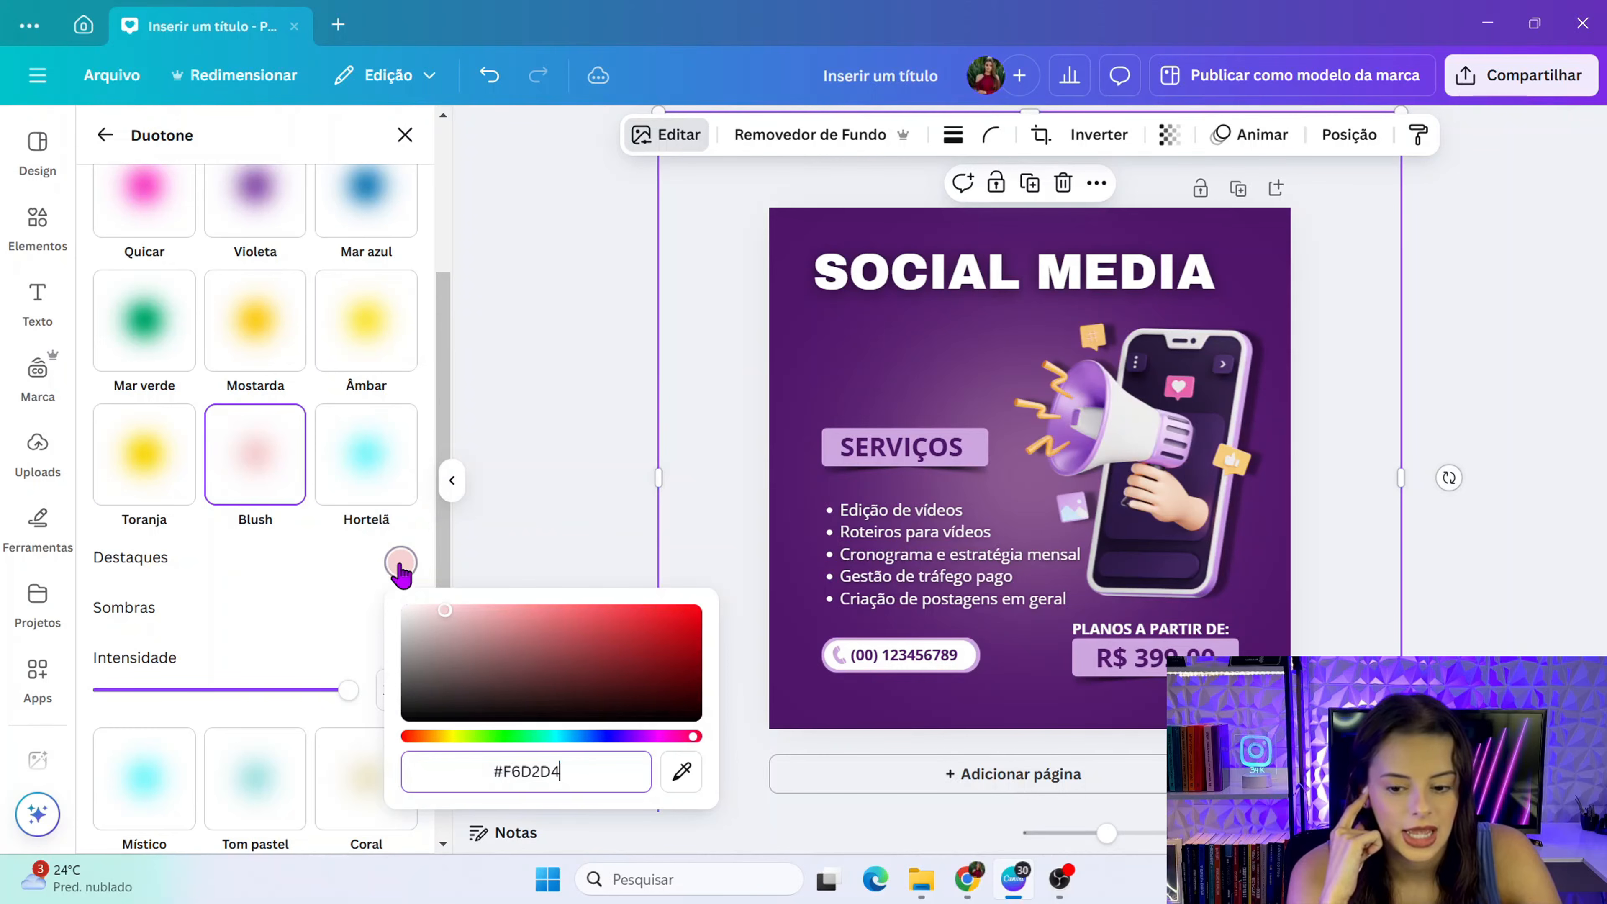
pyautogui.moveTo(461, 645)
pyautogui.mouseDown()
pyautogui.moveTo(437, 614)
pyautogui.moveTo(382, 609)
pyautogui.mouseUp()
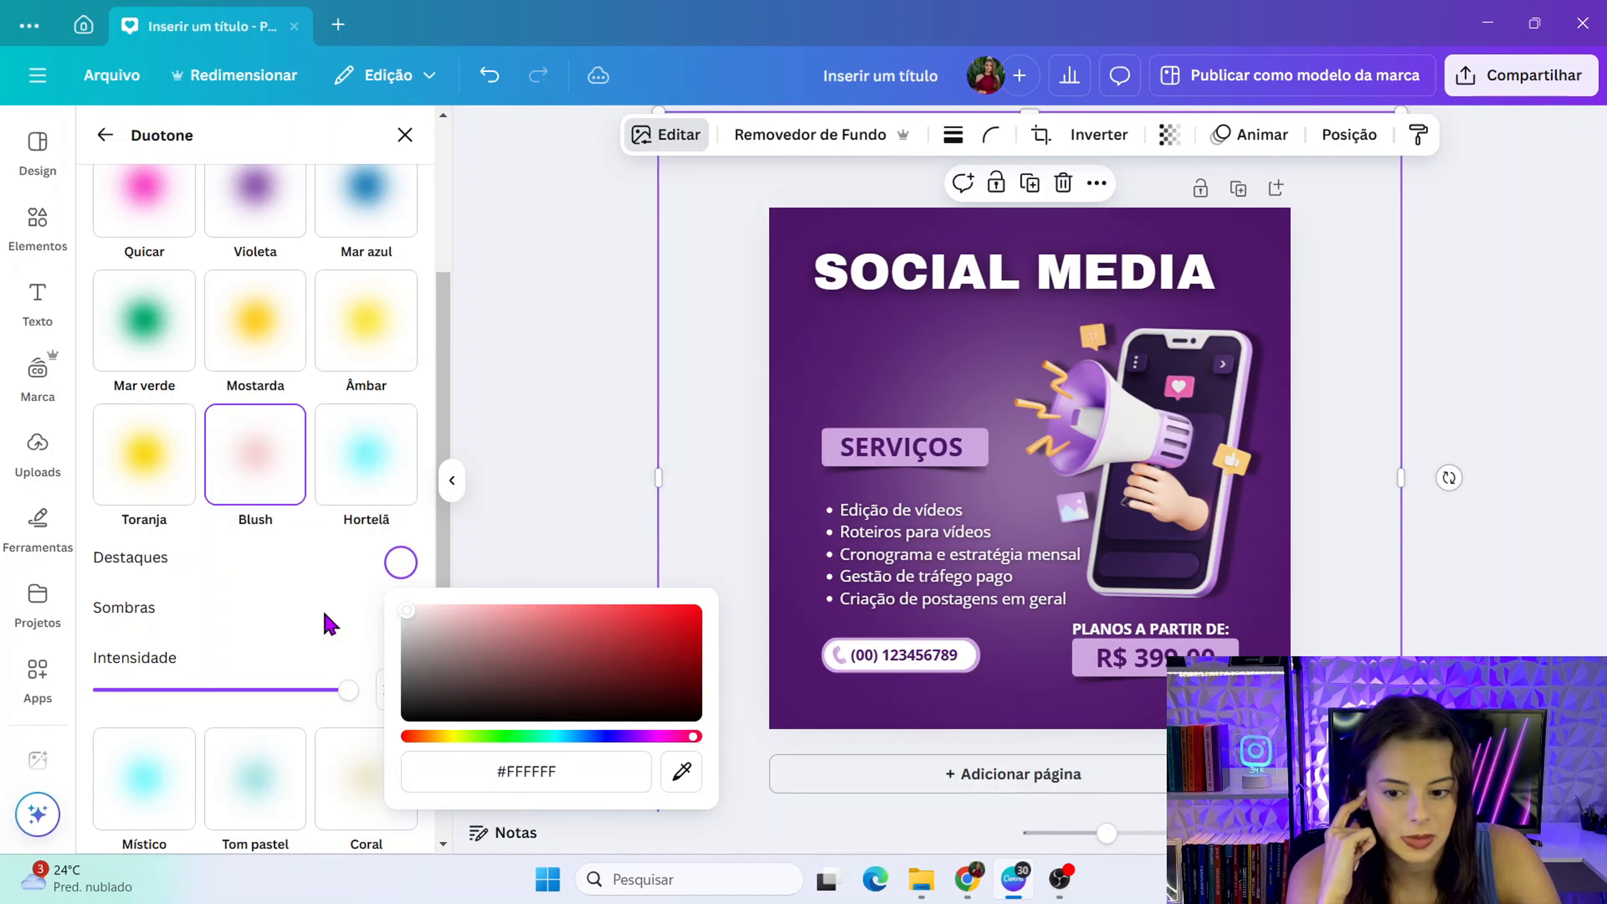
pyautogui.moveTo(336, 691); pyautogui.dragTo(302, 690)
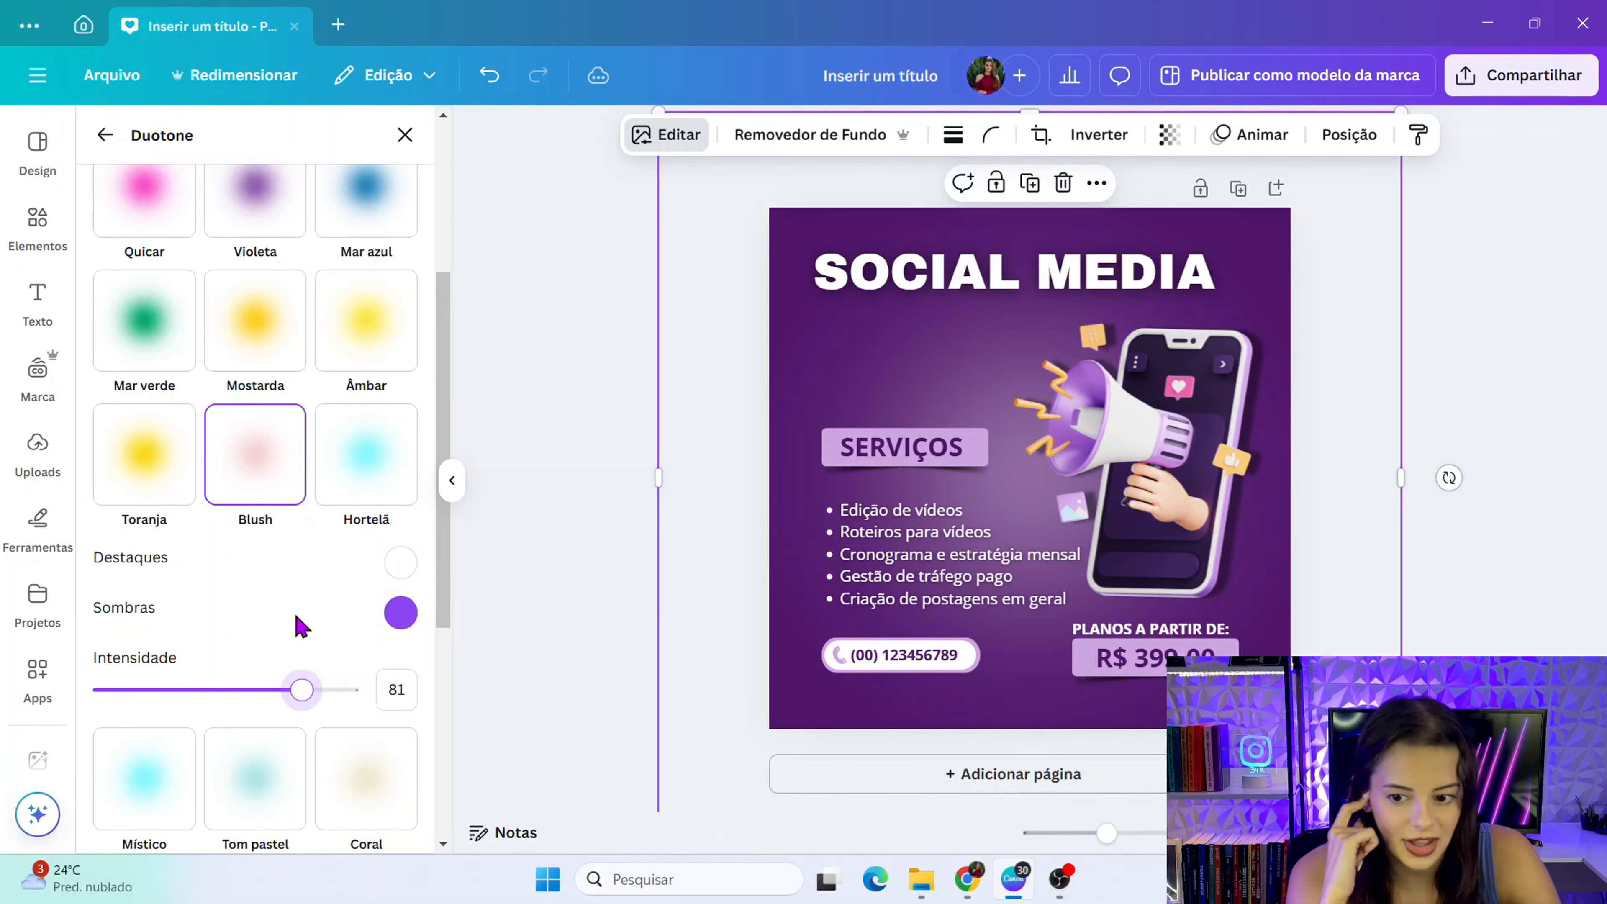
# - Switch the glow's duotone effect to Violeta and try a different shadow color
pyautogui.scroll(-3, 298, 624)
pyautogui.scroll(6, 266, 506)
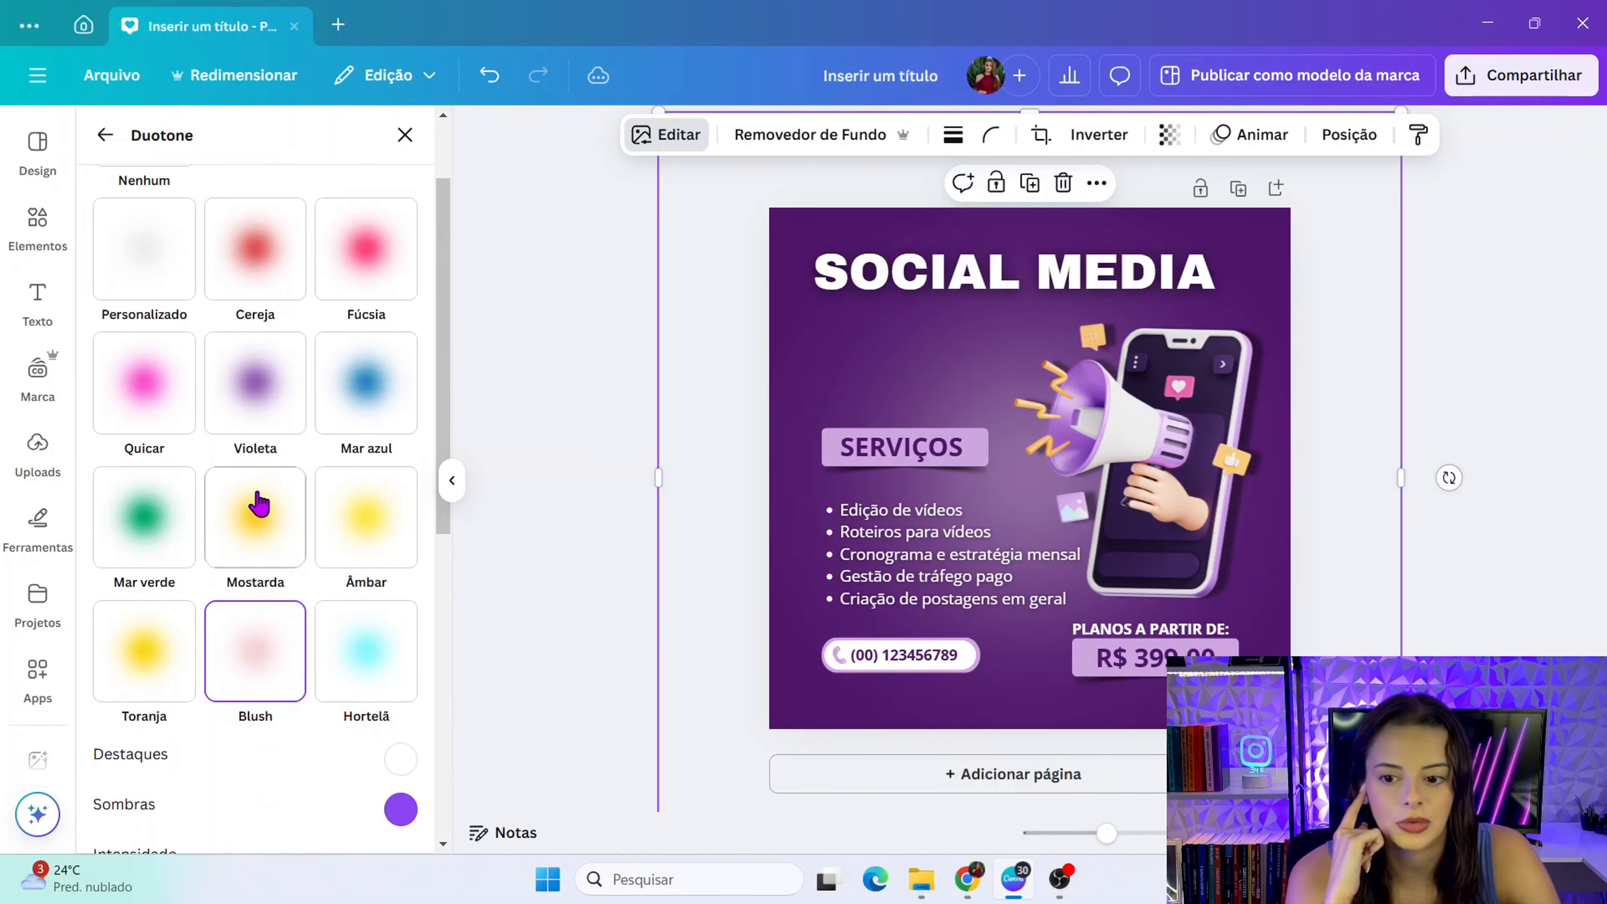
pyautogui.click(277, 411)
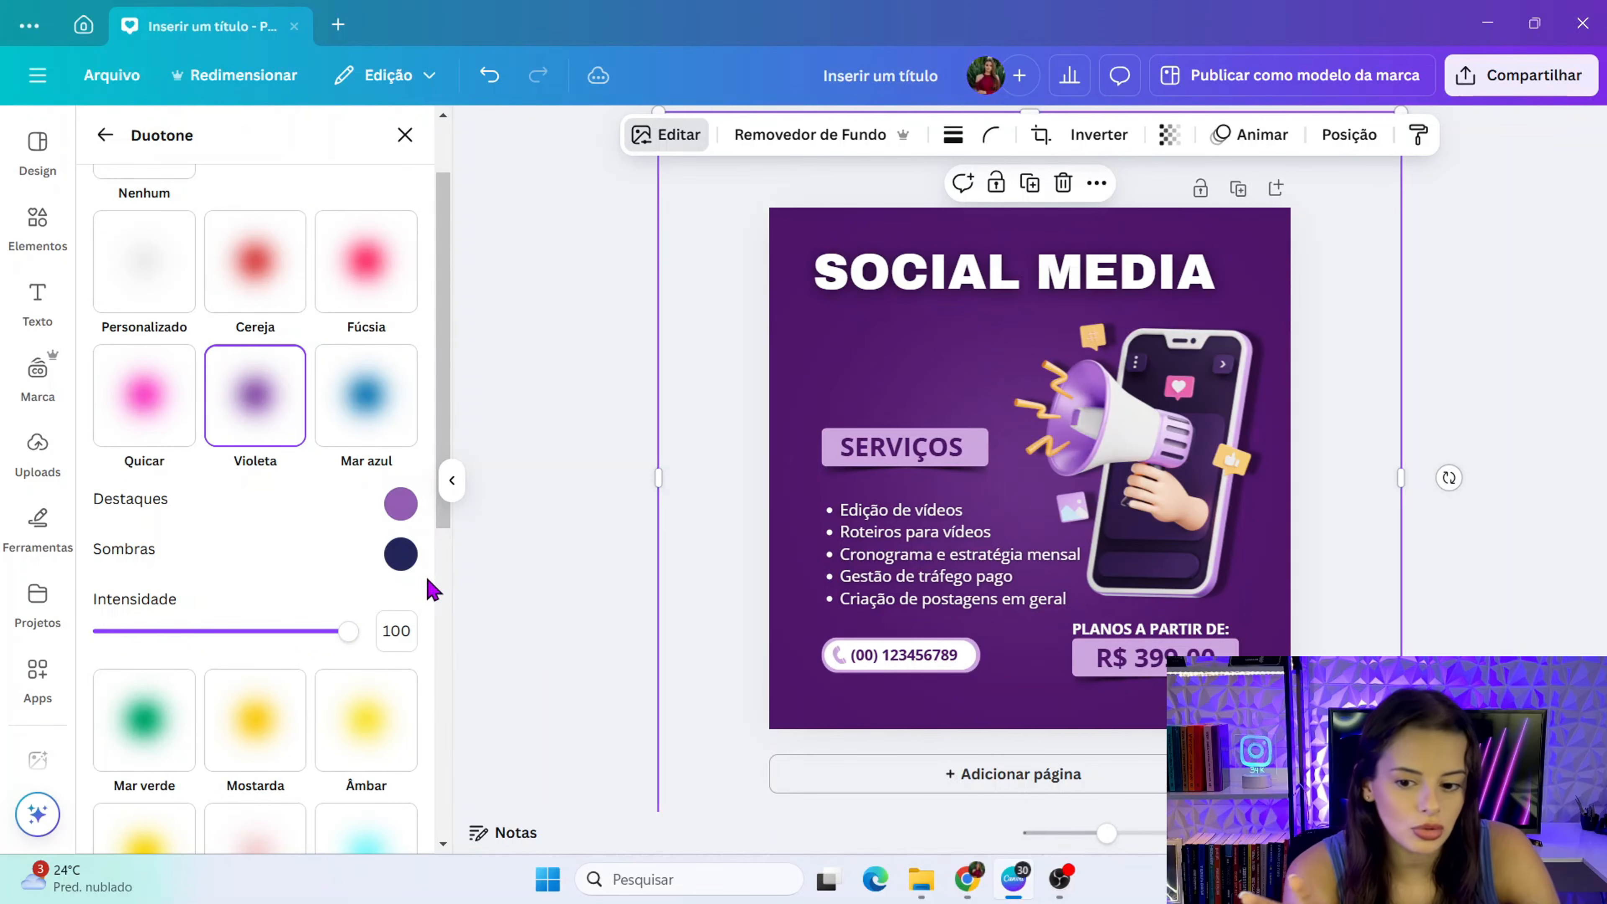
pyautogui.click(400, 554)
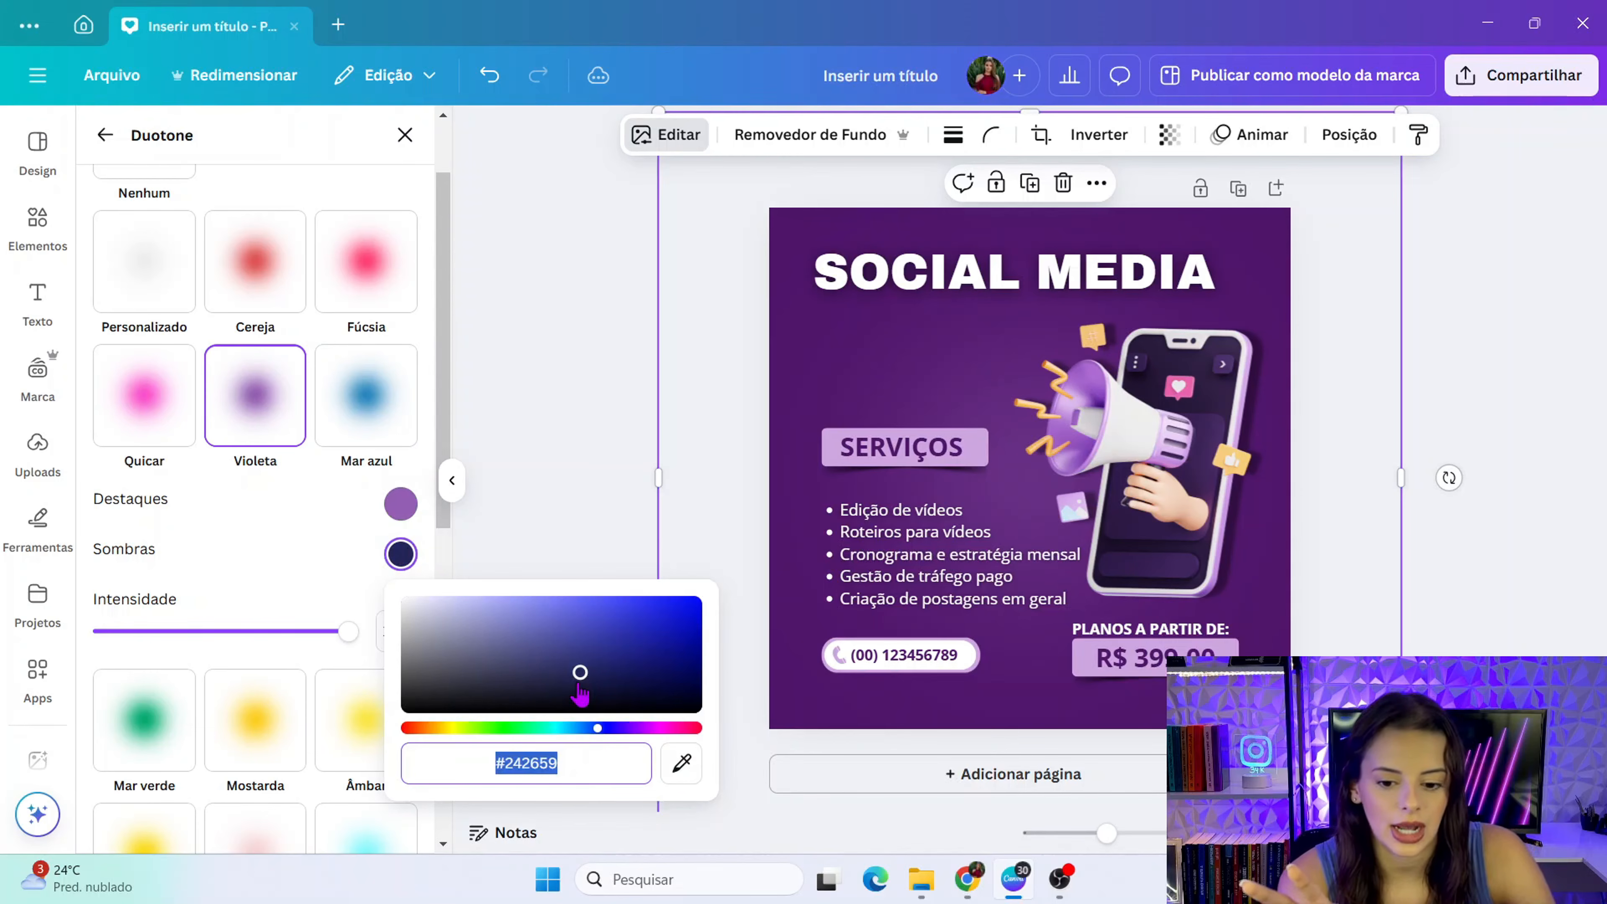
pyautogui.moveTo(579, 686)
pyautogui.mouseDown()
pyautogui.moveTo(427, 646)
pyautogui.moveTo(399, 617)
pyautogui.moveTo(423, 603)
pyautogui.moveTo(383, 630)
pyautogui.moveTo(431, 599)
pyautogui.moveTo(396, 560)
pyautogui.moveTo(454, 595)
pyautogui.moveTo(380, 617)
pyautogui.mouseUp()
pyautogui.press('Escape')
pyautogui.press('Escape')
pyautogui.press('Escape')
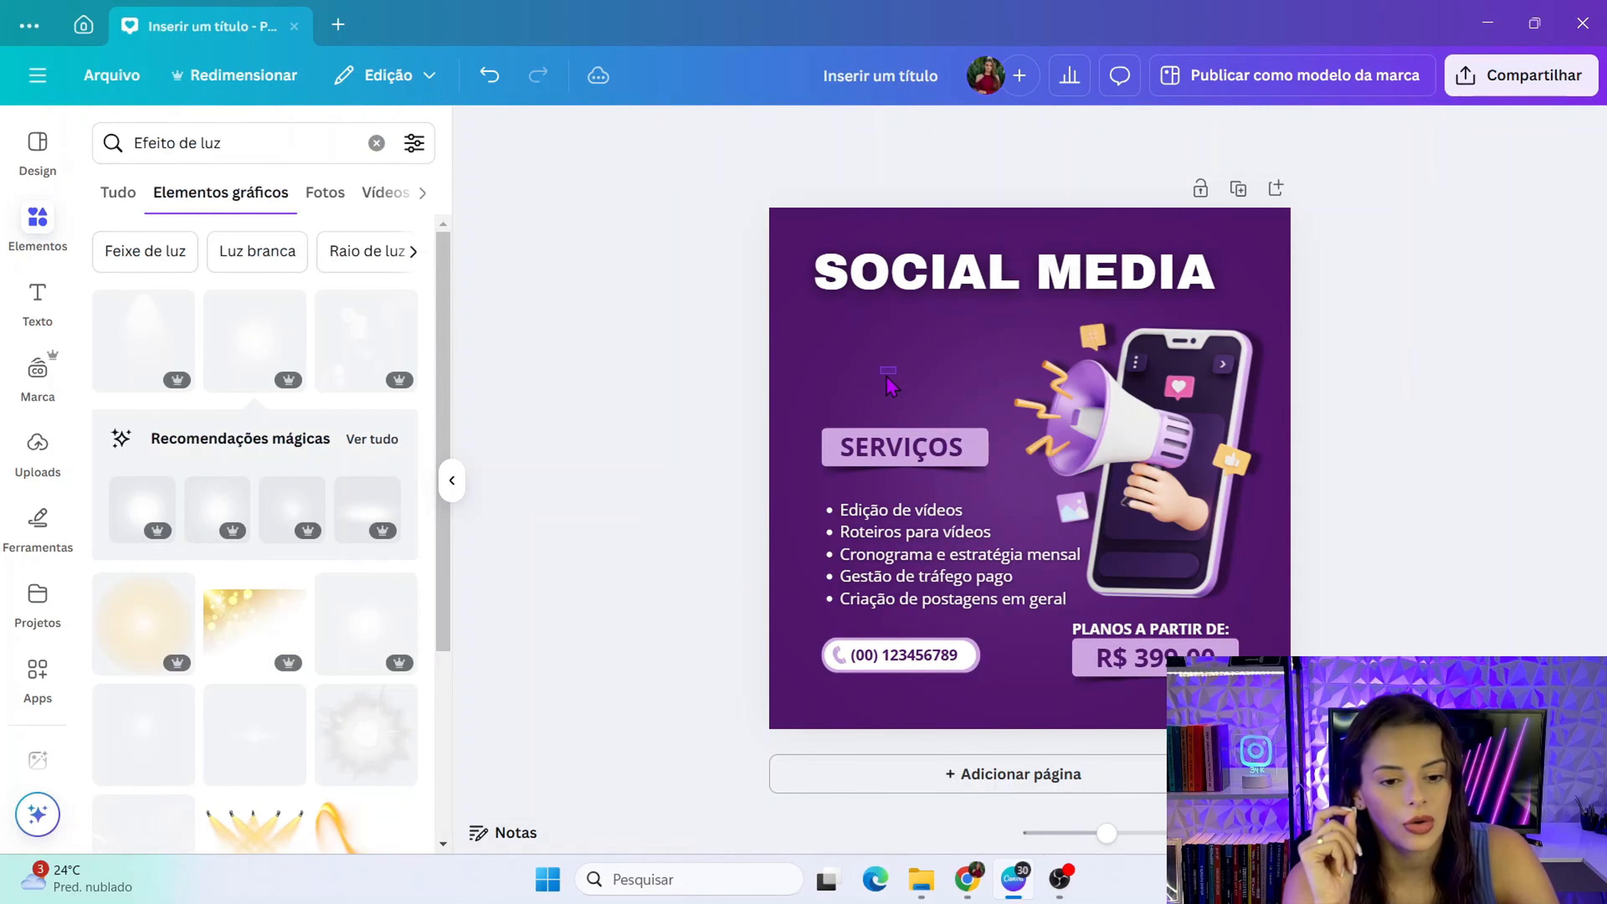
# - Delete the white glow from the post and search the graphics for "Efeito de luz roxo"
pyautogui.click(955, 339)
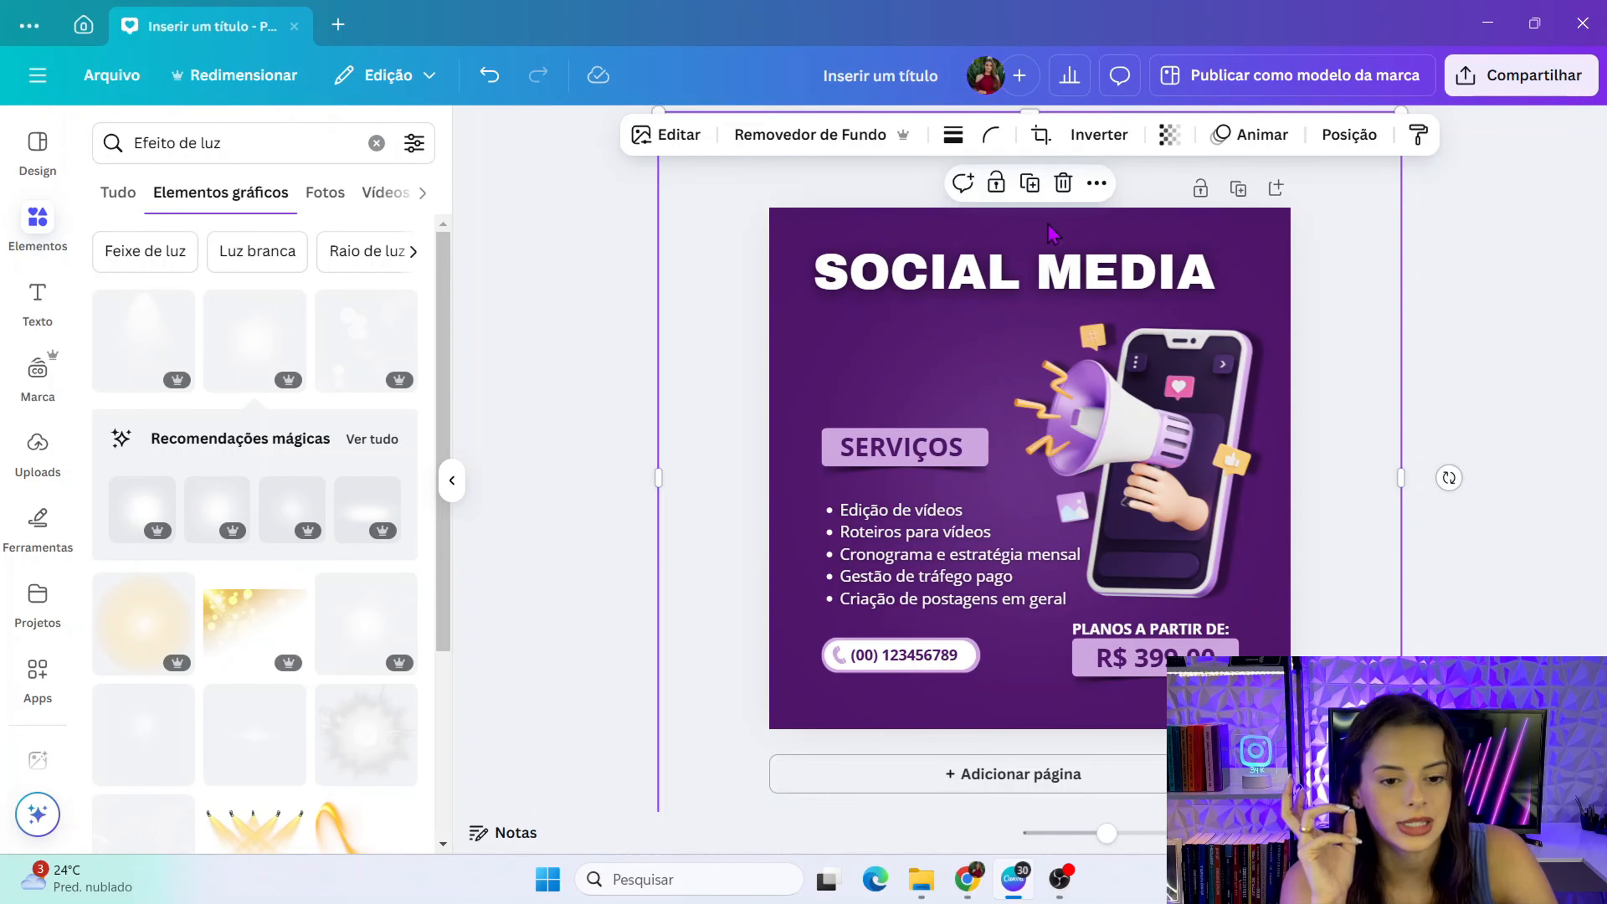
pyautogui.click(1070, 185)
pyautogui.click(253, 150)
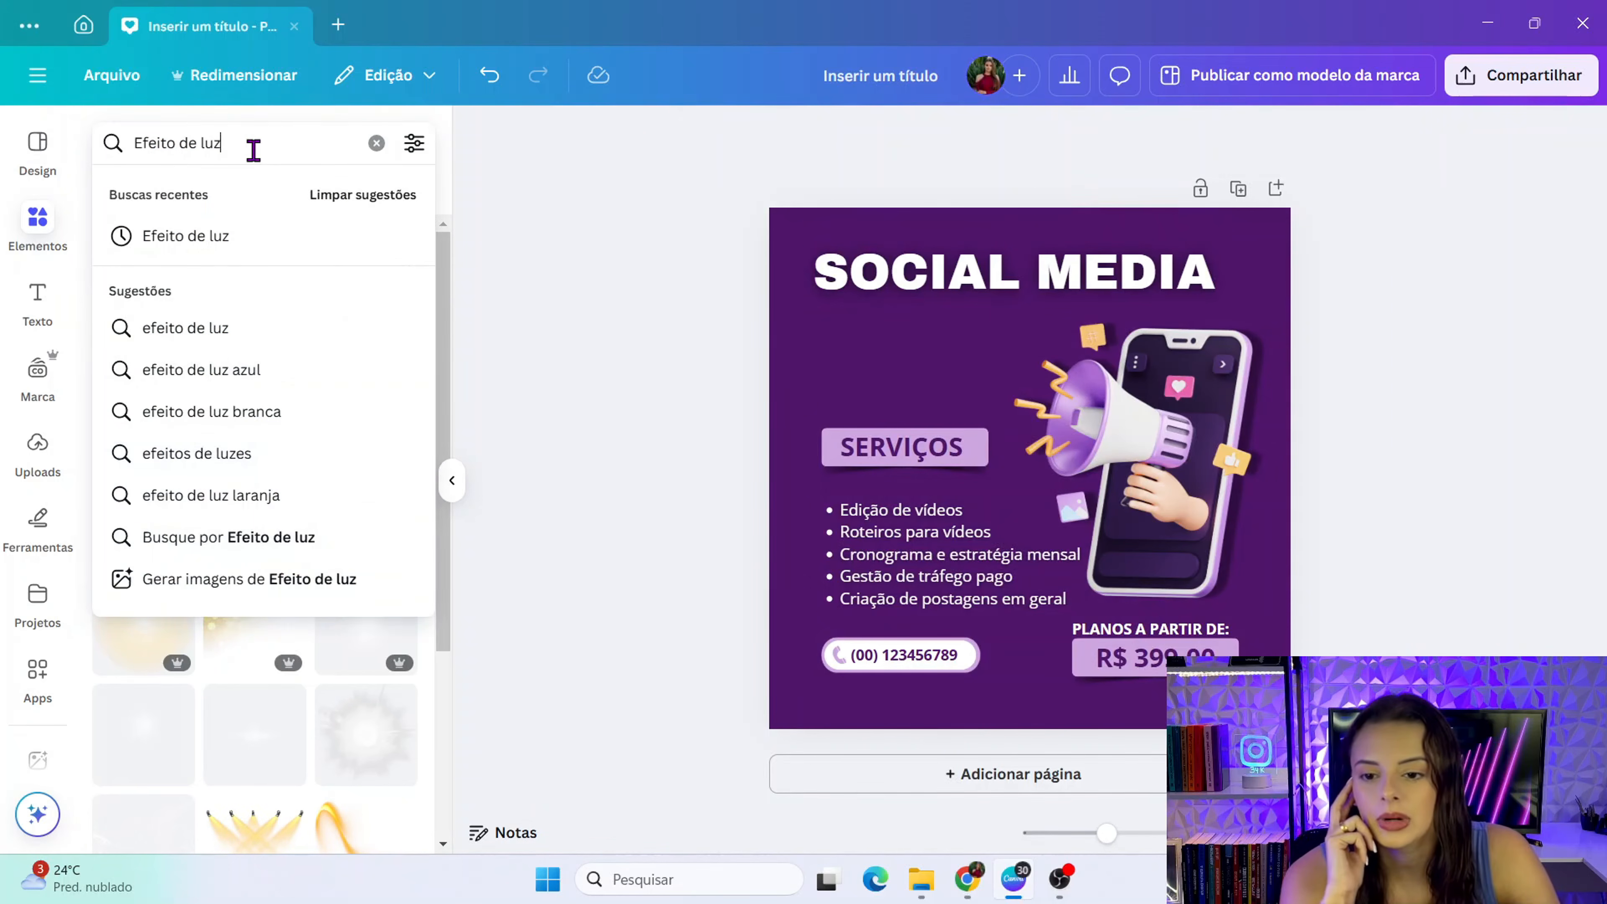
pyautogui.press('Return')
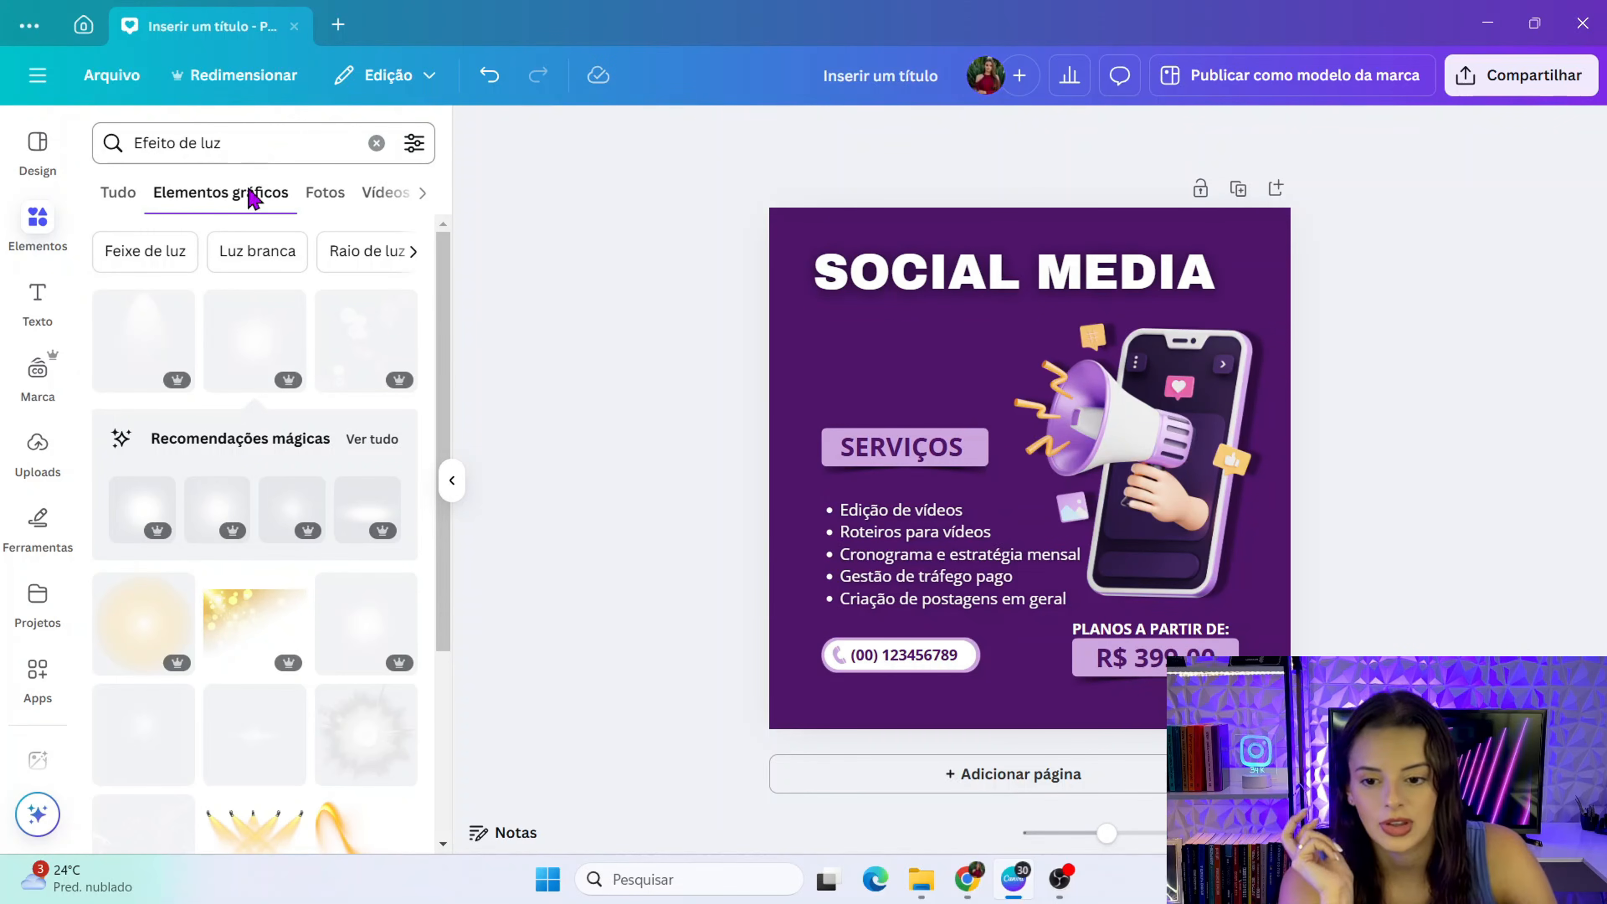
pyautogui.click(256, 145)
pyautogui.write('roxo')
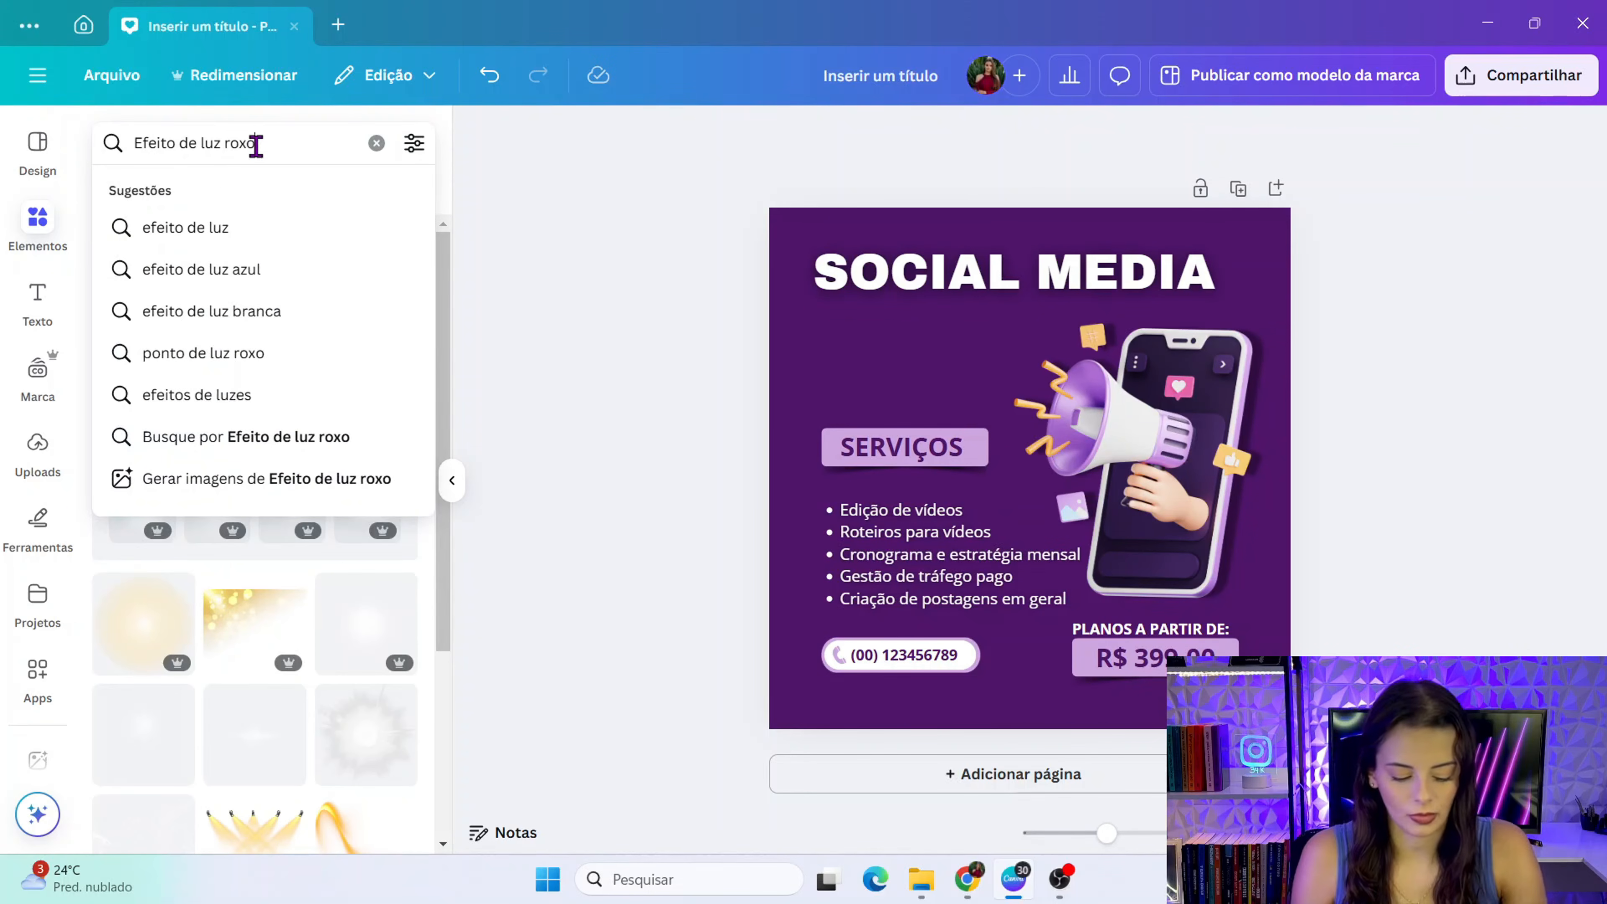
pyautogui.press('Return')
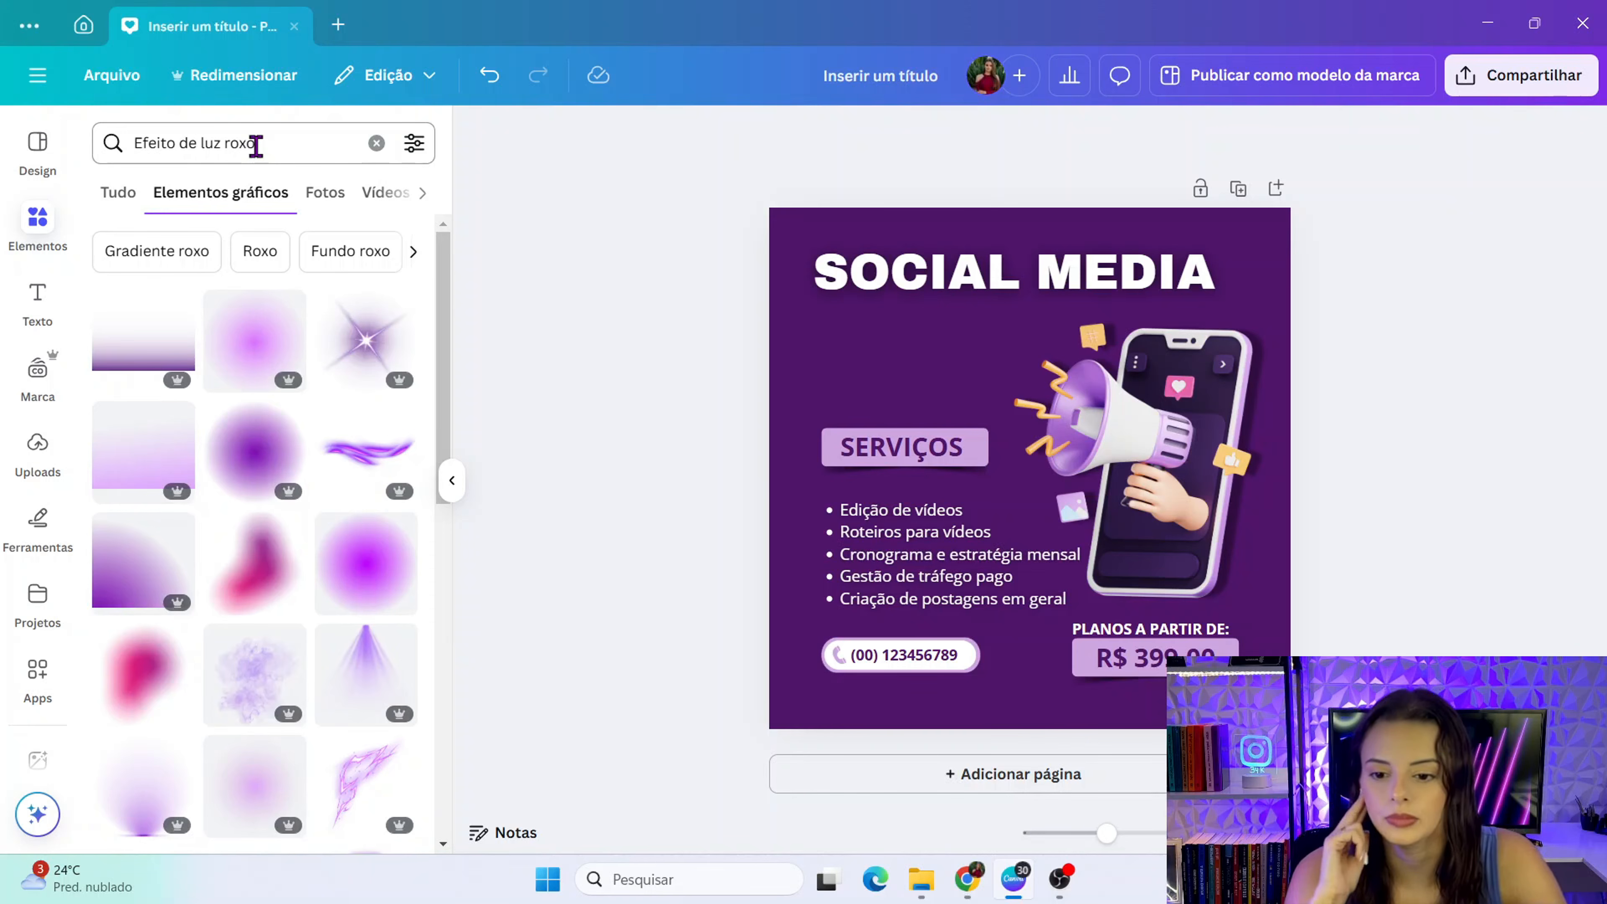
# - Add the soft round light-purple glow and enlarge it to about 1438 × 1475 px, extending beyond the page edges
pyautogui.click(263, 322)
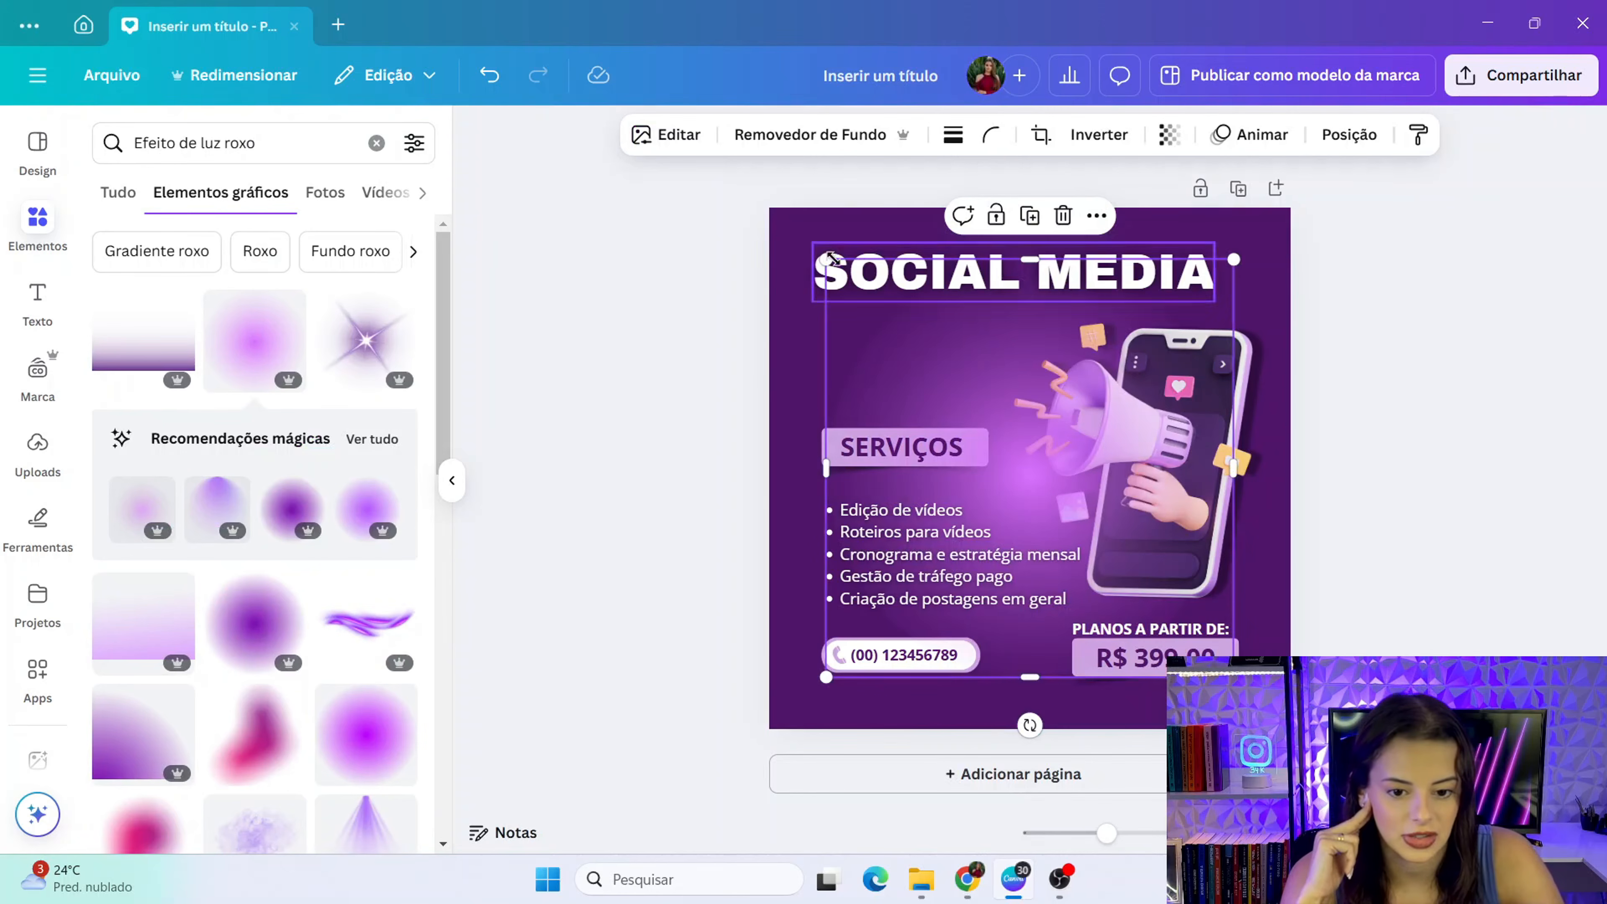
pyautogui.moveTo(826, 260); pyautogui.dragTo(637, 186)
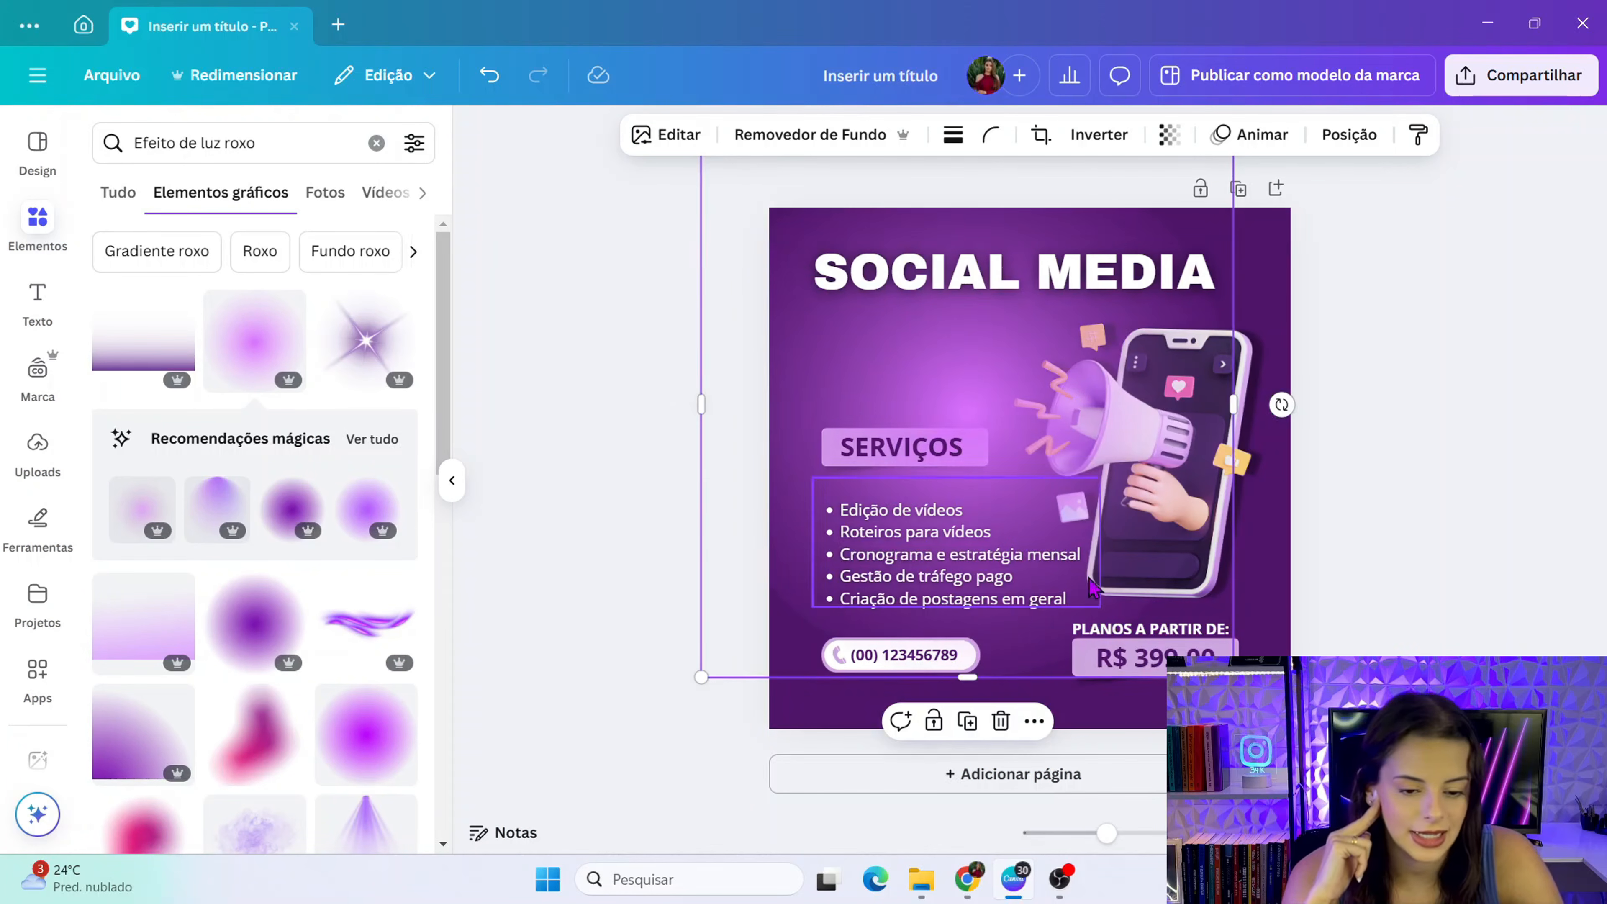
pyautogui.moveTo(967, 677); pyautogui.dragTo(968, 848)
pyautogui.moveTo(1316, 637); pyautogui.dragTo(1306, 624)
# - Send the purple glow behind all other elements and set its transparency to 60
pyautogui.click(1322, 140)
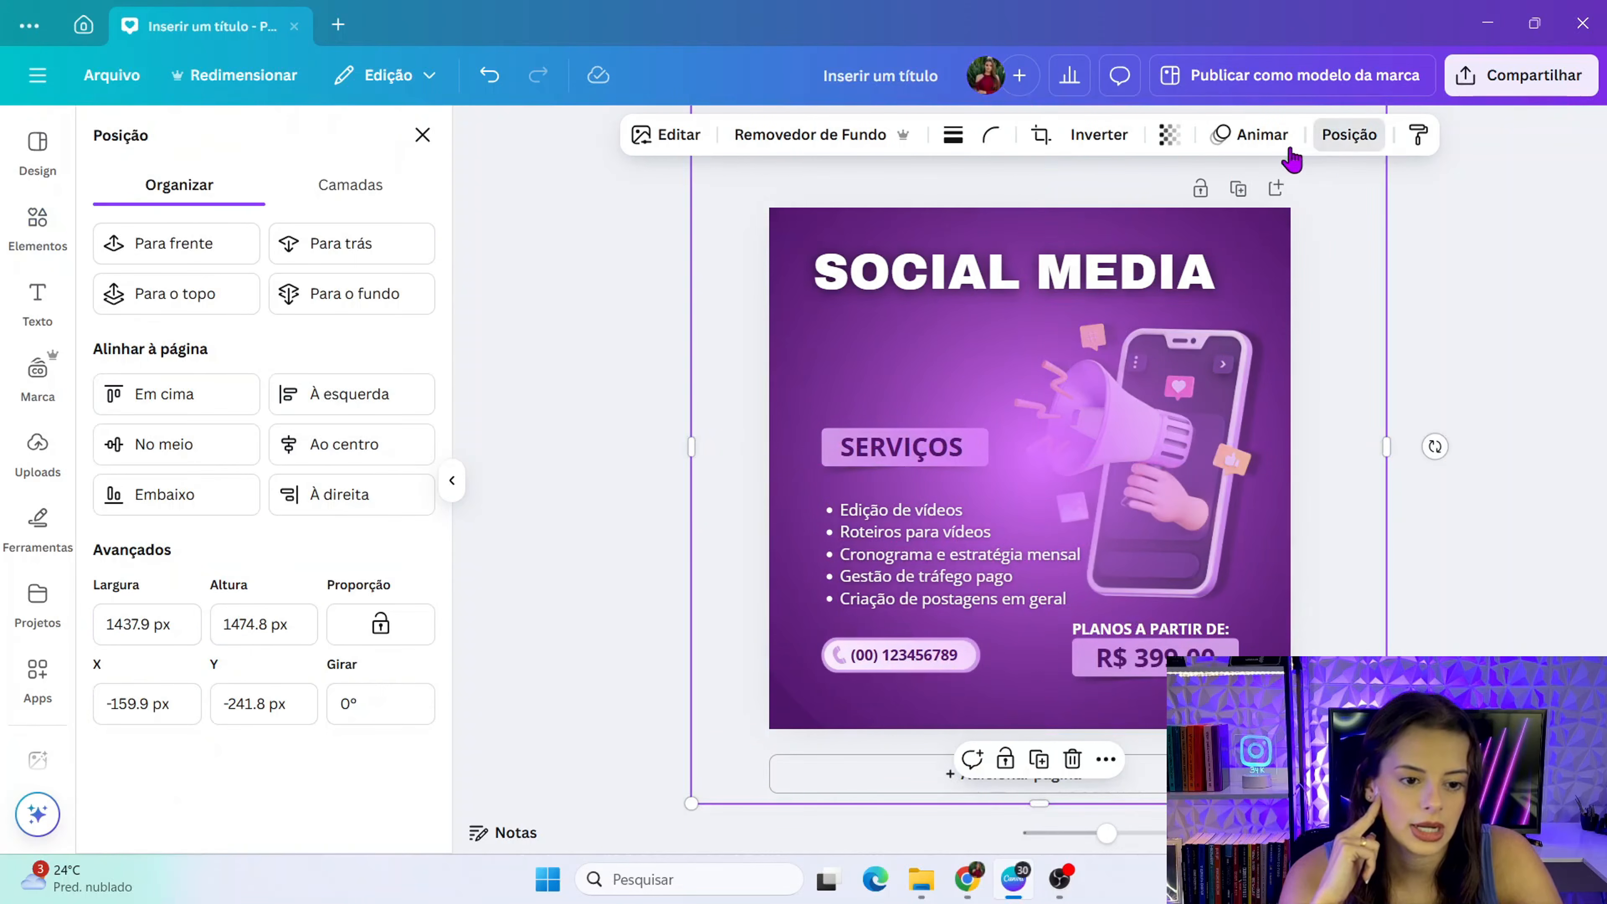
pyautogui.click(368, 242)
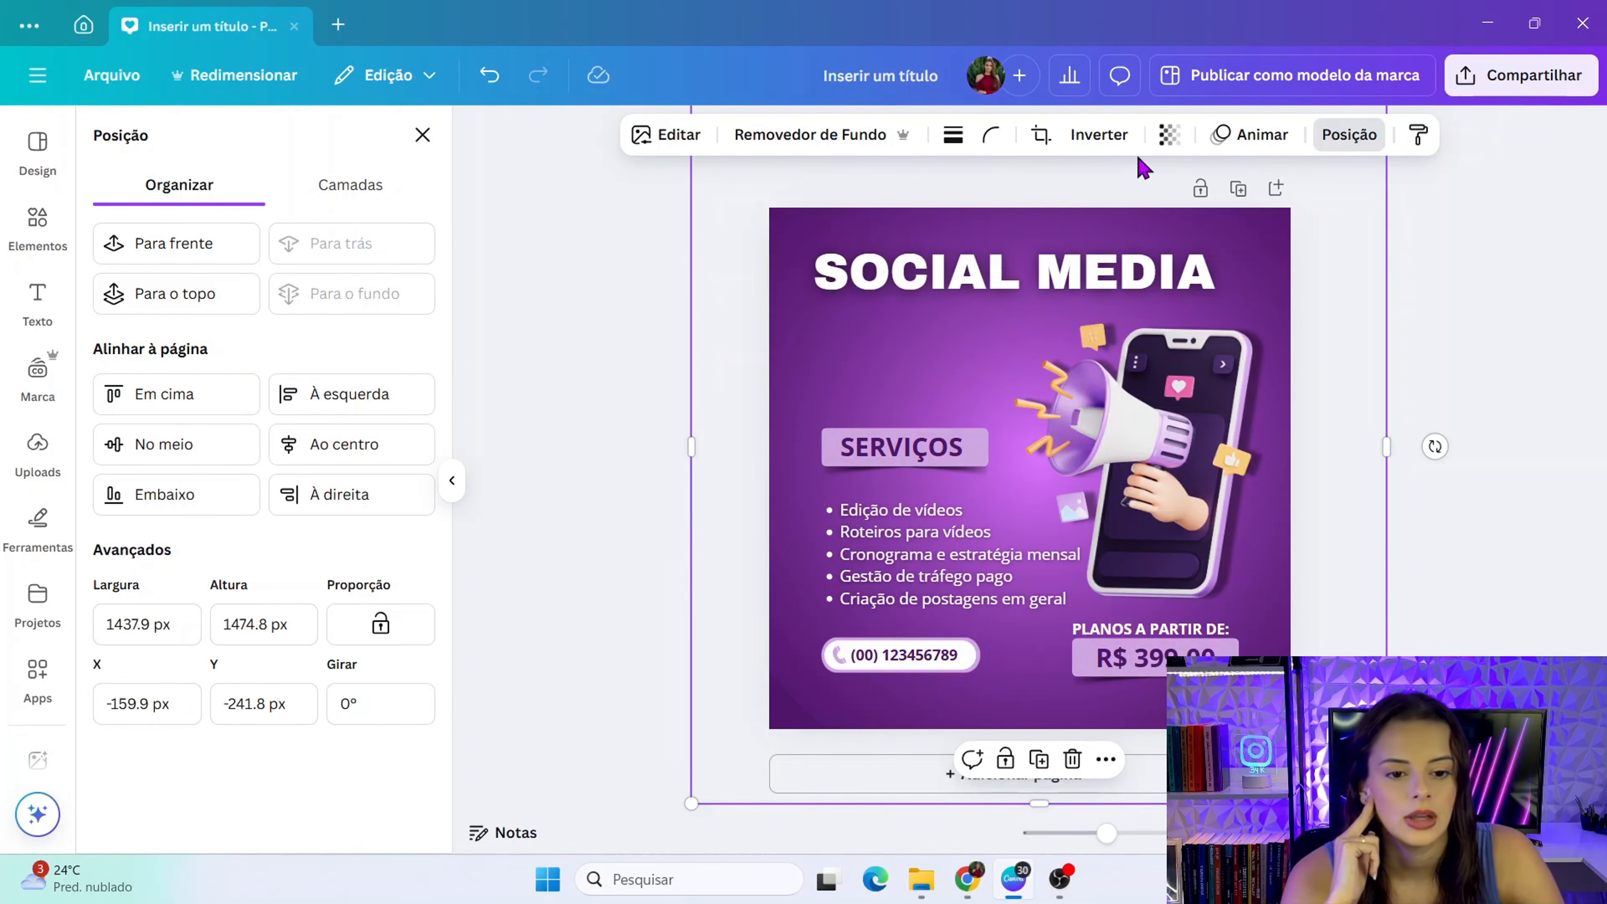
pyautogui.click(1169, 135)
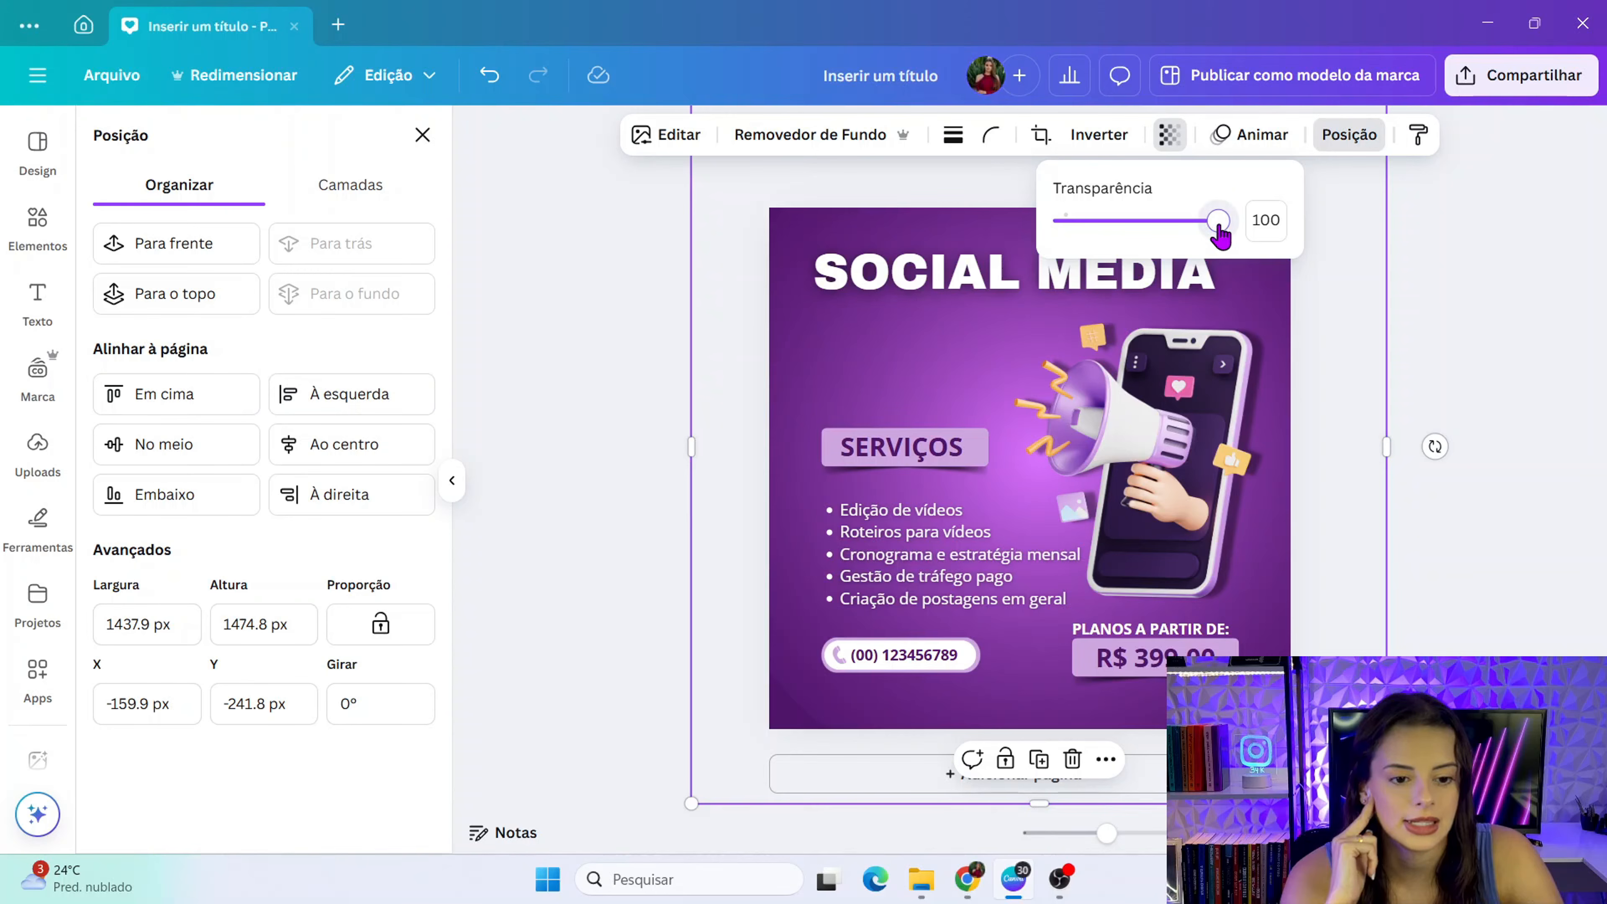
pyautogui.moveTo(1217, 227); pyautogui.dragTo(1156, 226)
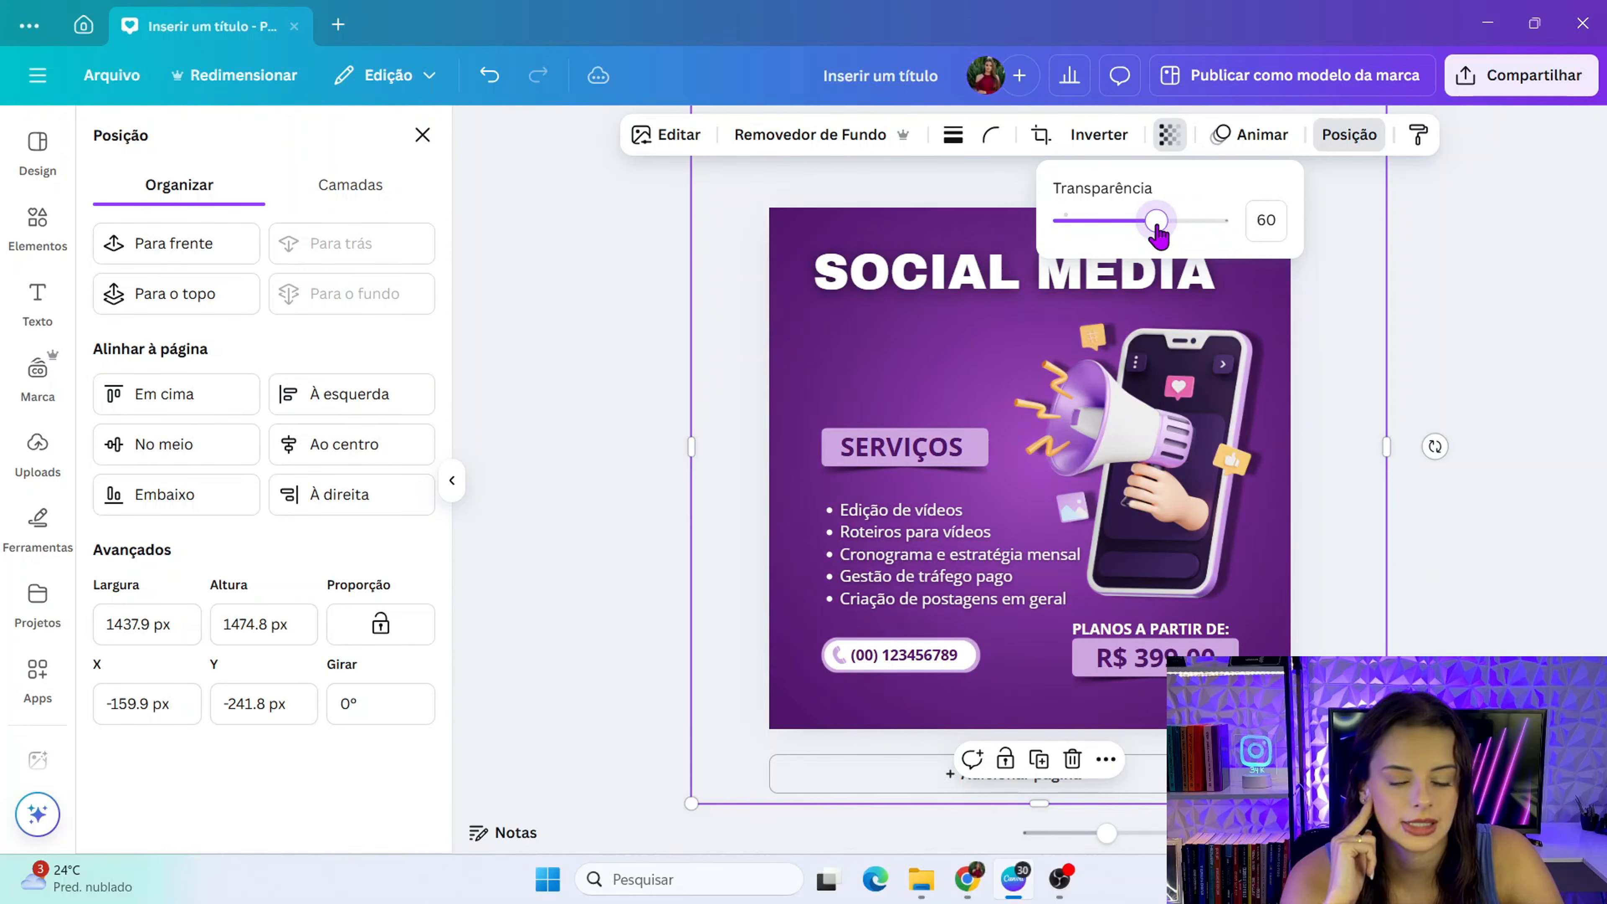
pyautogui.click(1453, 333)
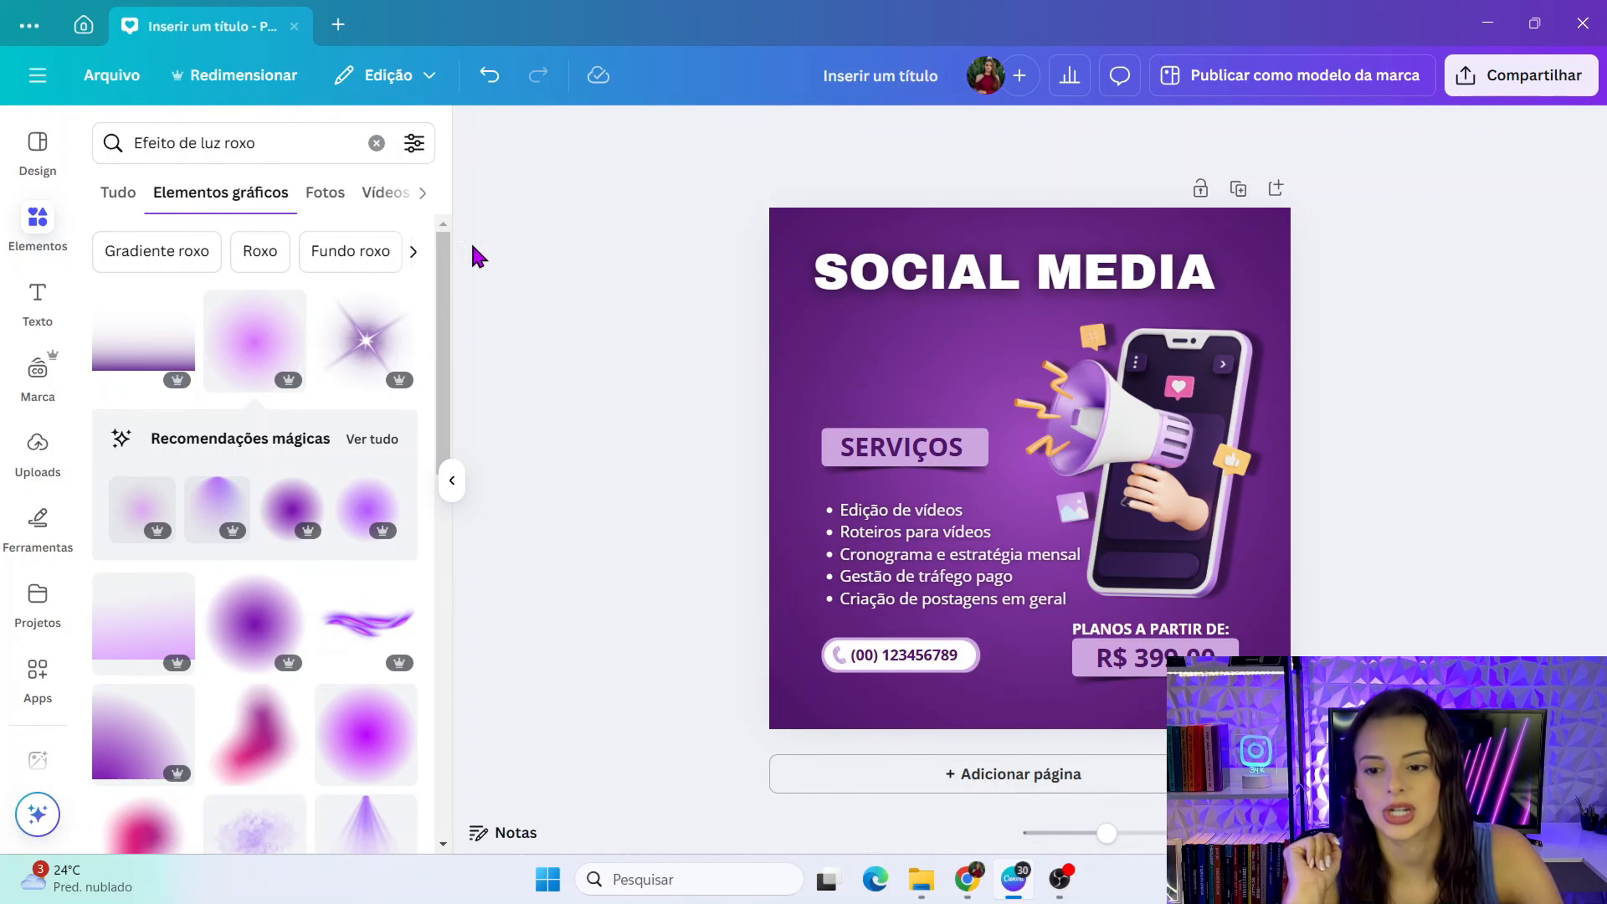
# - Search the elements for "textura" and show only the graphics results
pyautogui.click(377, 142)
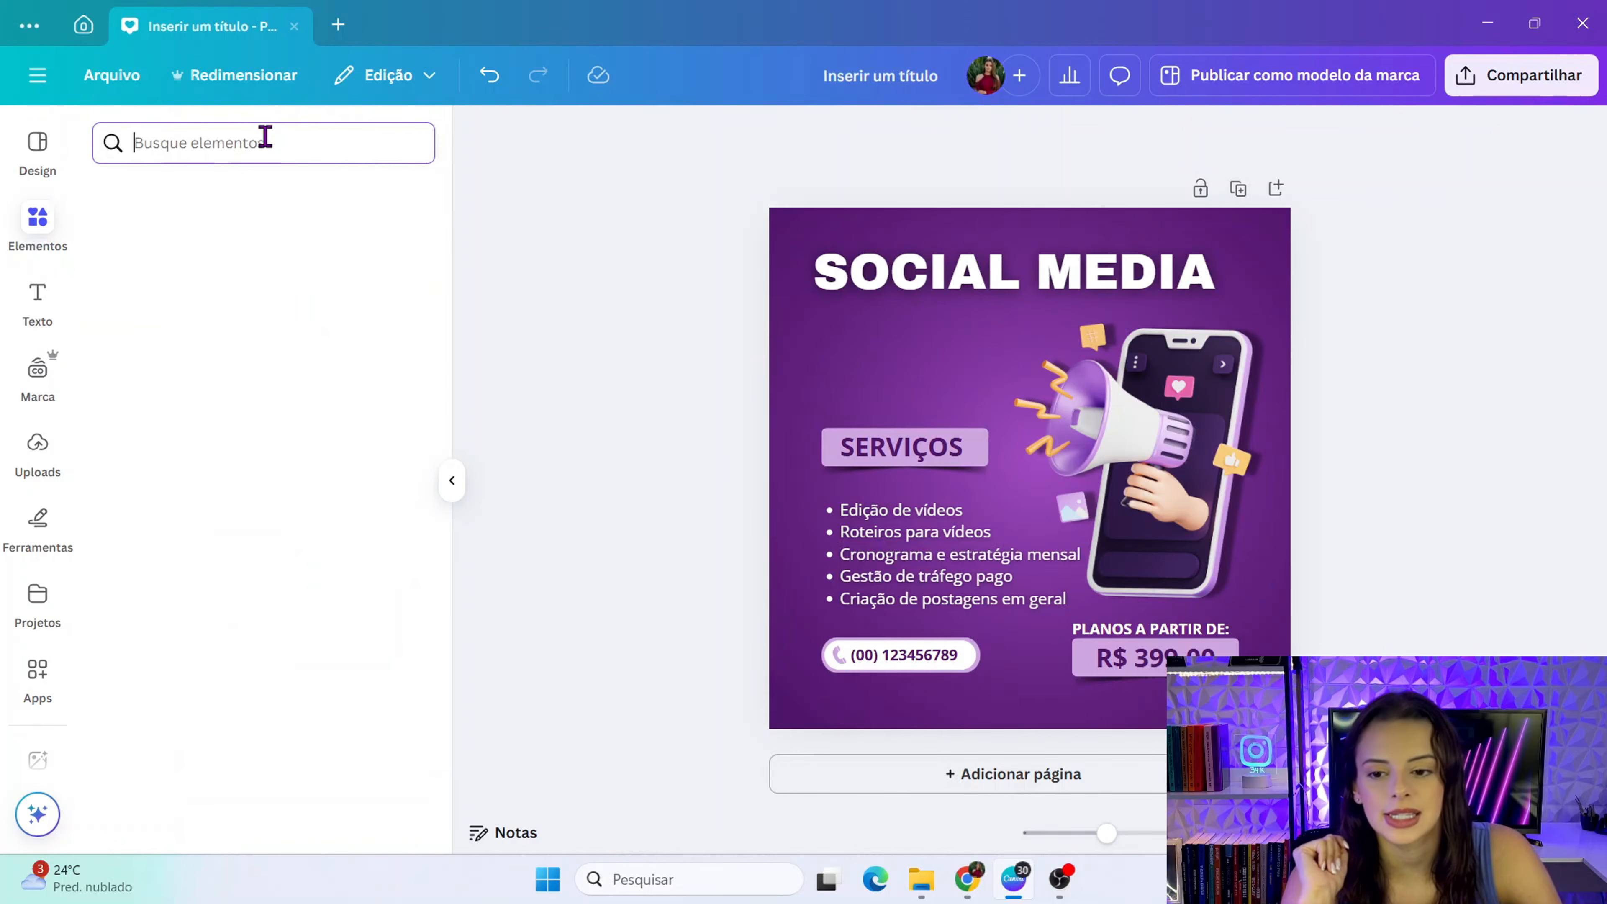
pyautogui.write('text')
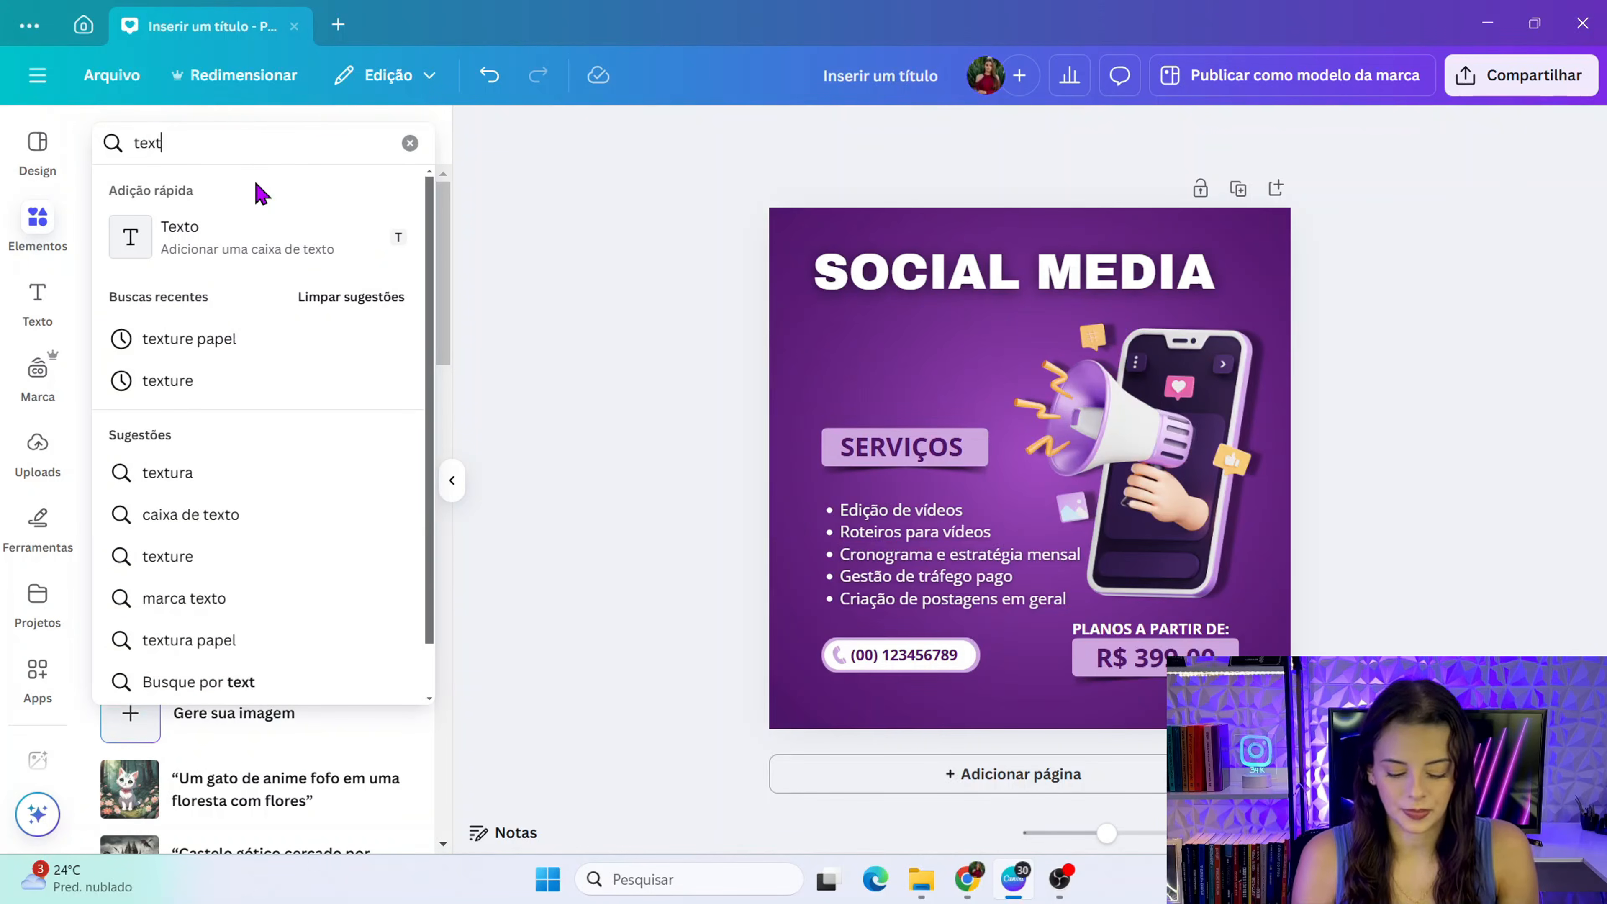
pyautogui.write('ura')
pyautogui.press('Return')
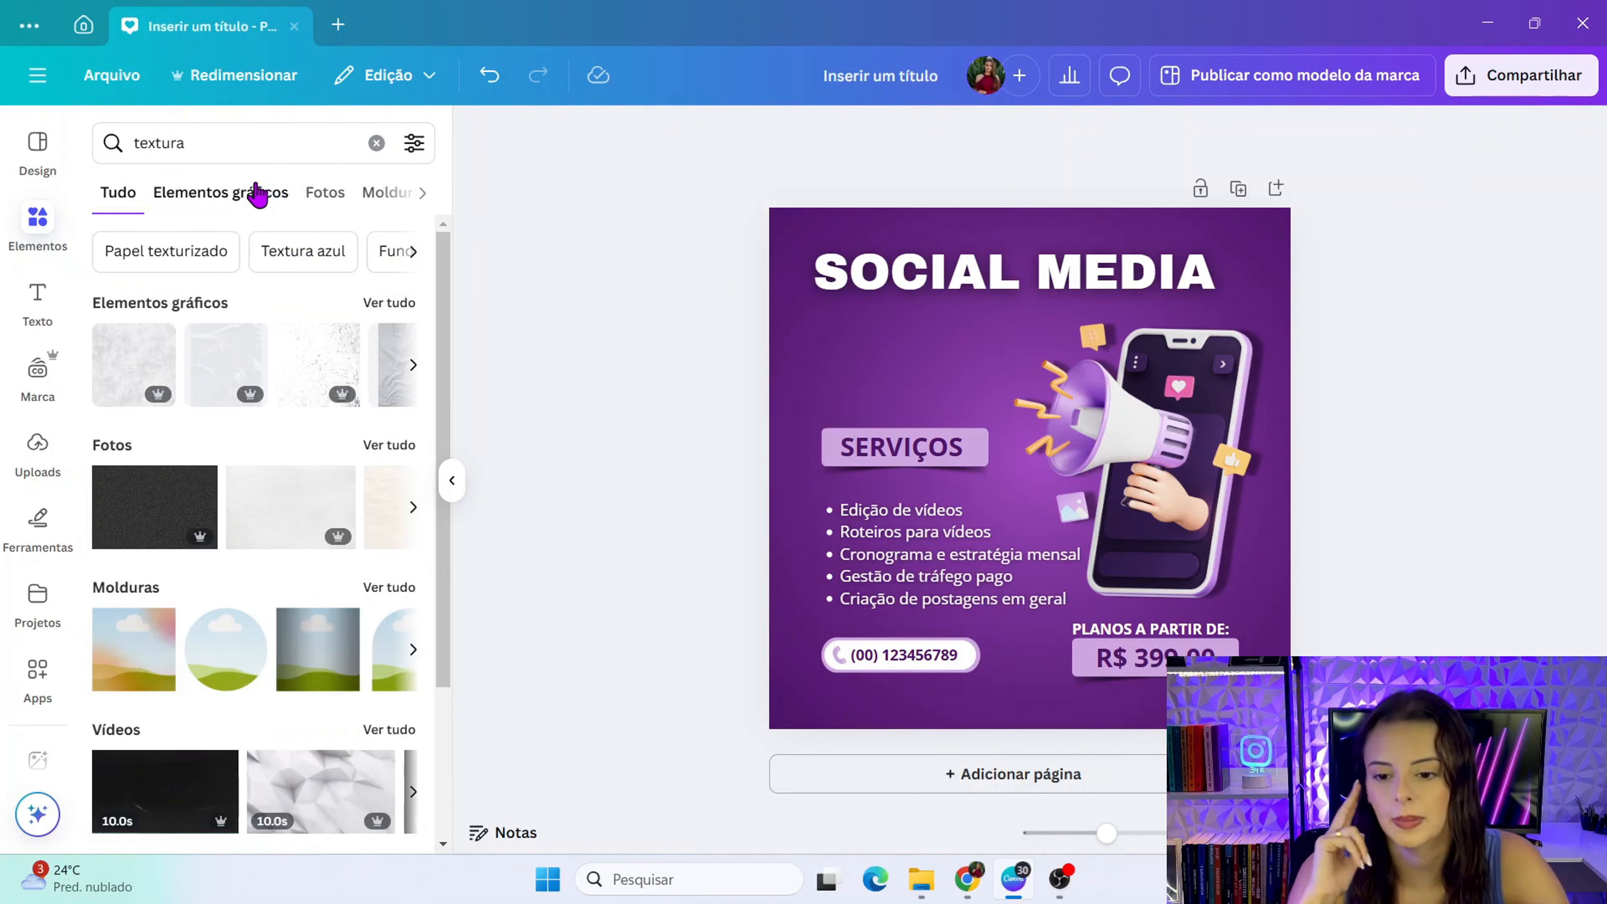
pyautogui.click(387, 305)
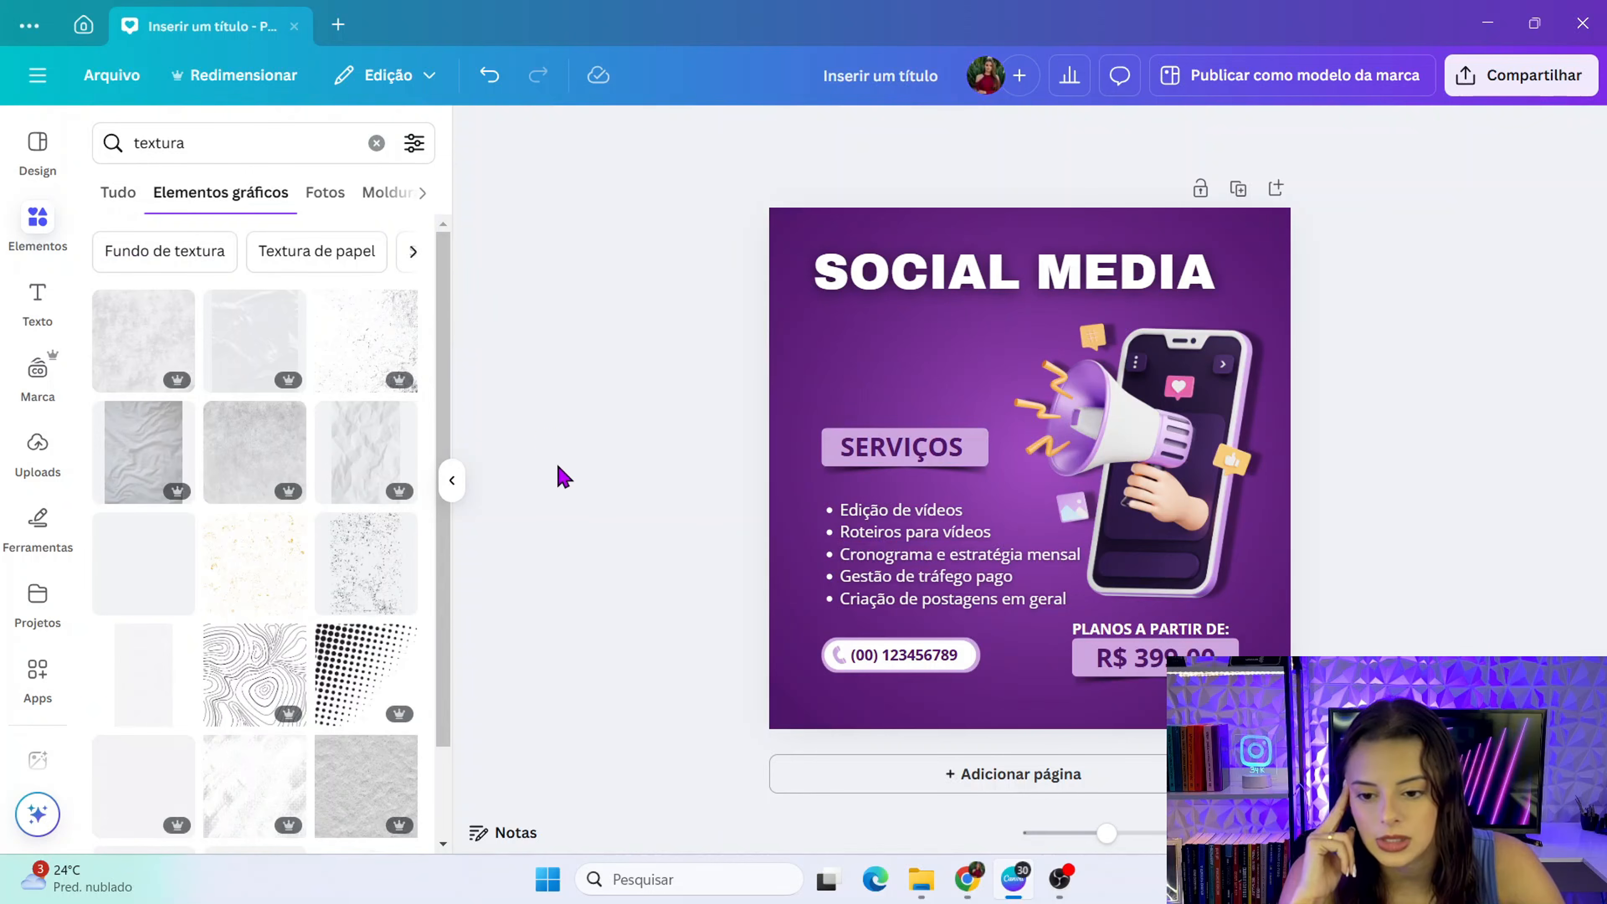
# - Add the gray wrinkled fabric texture and enlarge it to 1080 × 1440 px, centered so that it covers the whole page
pyautogui.click(120, 462)
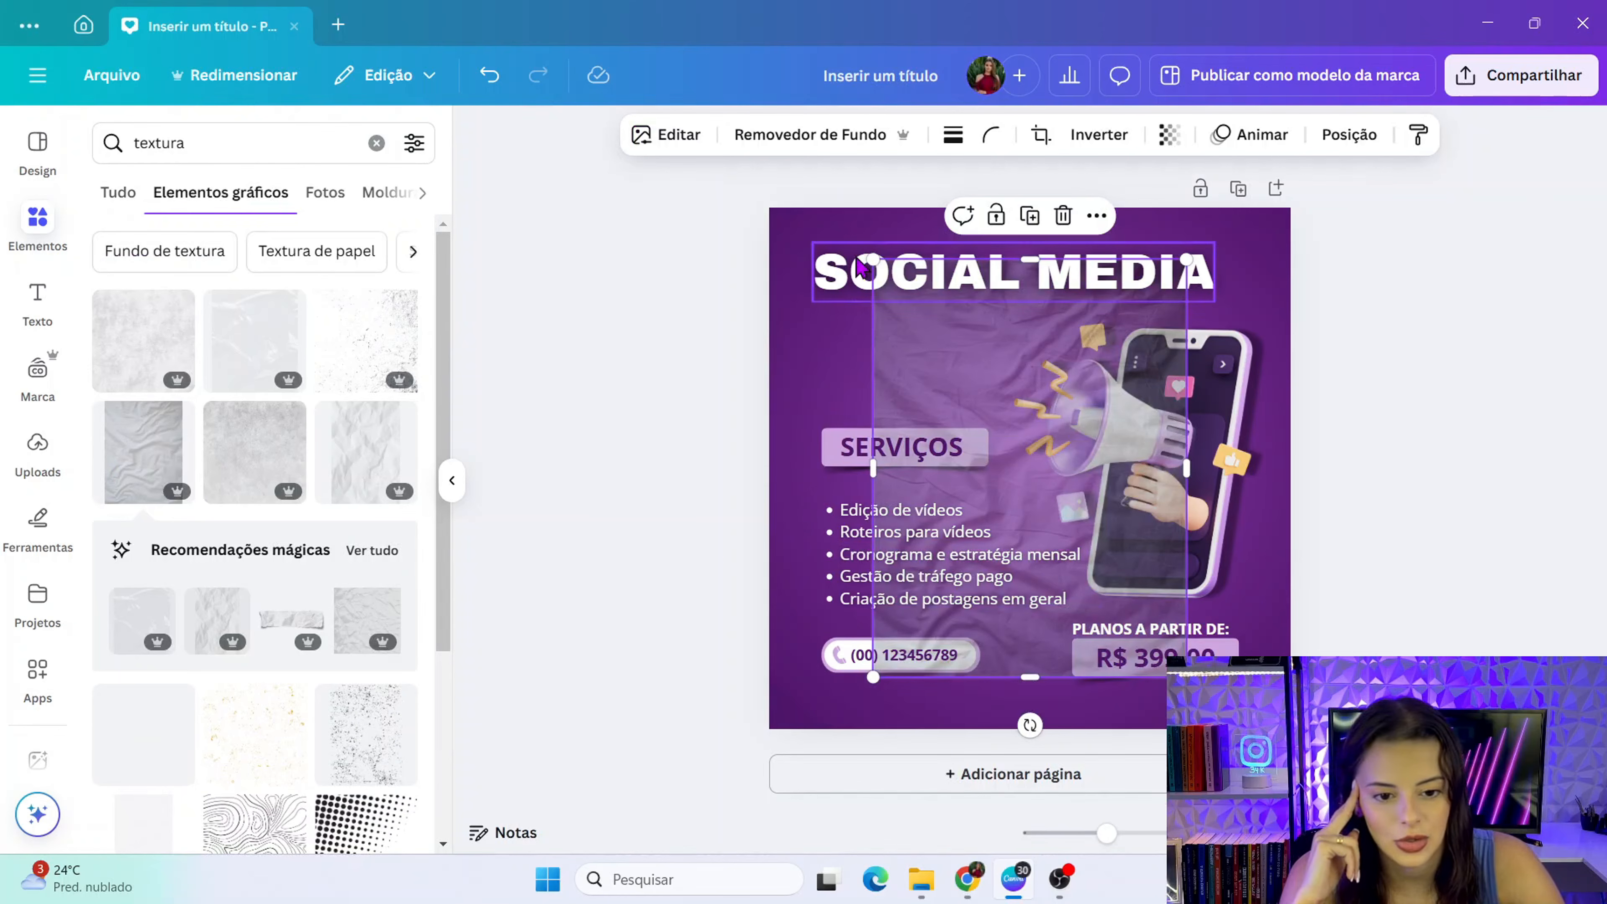
pyautogui.moveTo(875, 260); pyautogui.dragTo(698, 179)
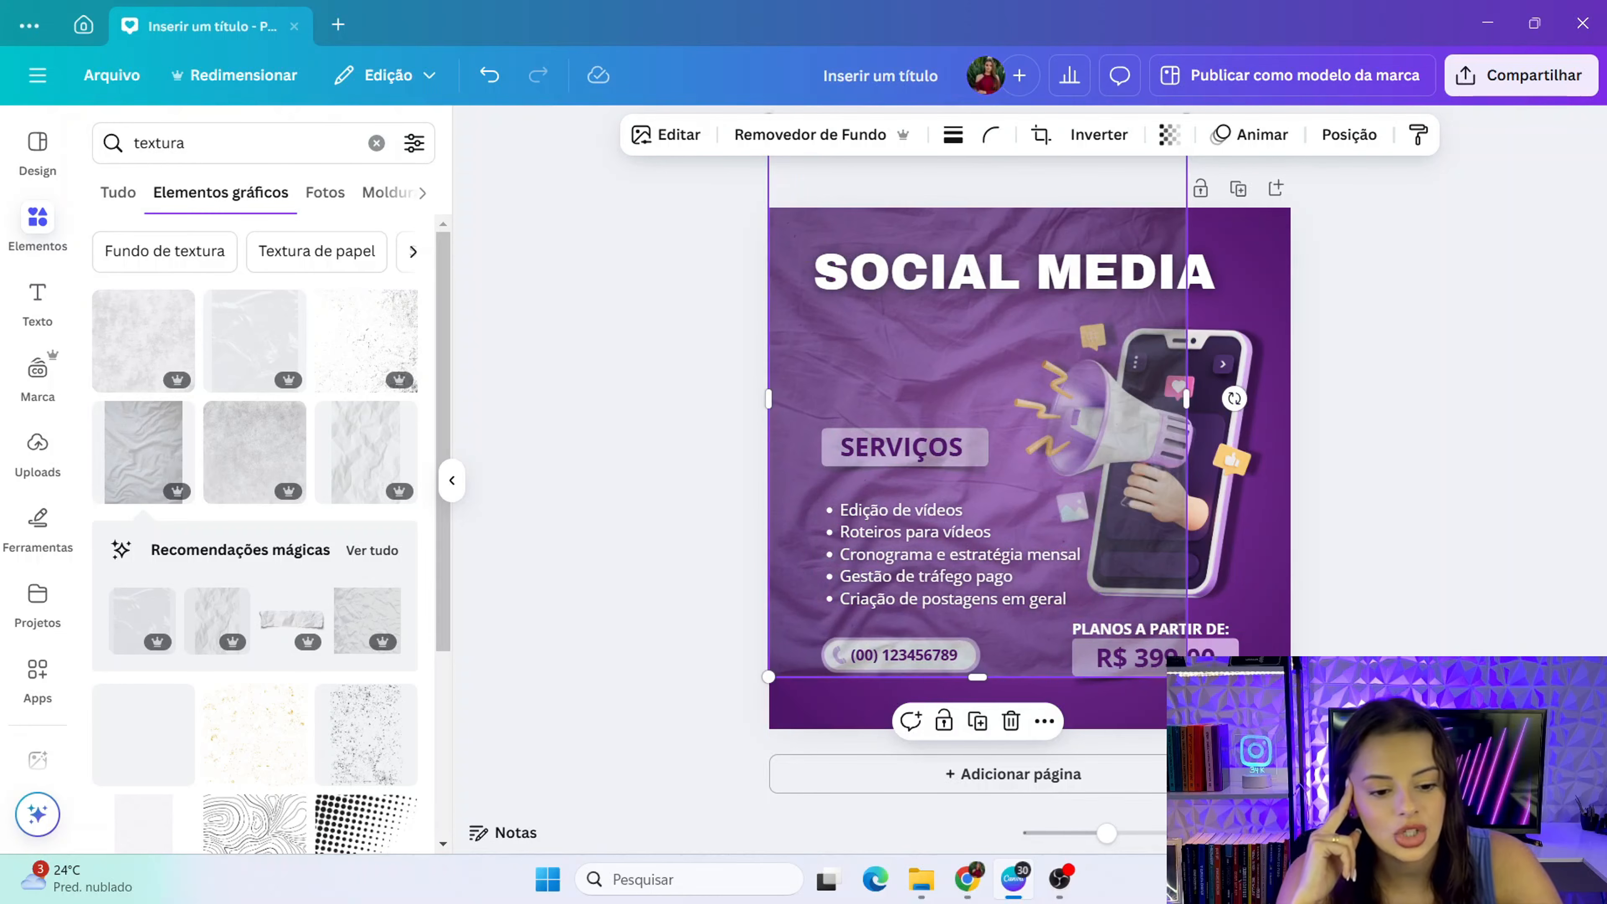
pyautogui.moveTo(1186, 677); pyautogui.dragTo(1292, 812)
# - Send the fabric texture behind all other elements and set its transparency to 37
pyautogui.click(1329, 147)
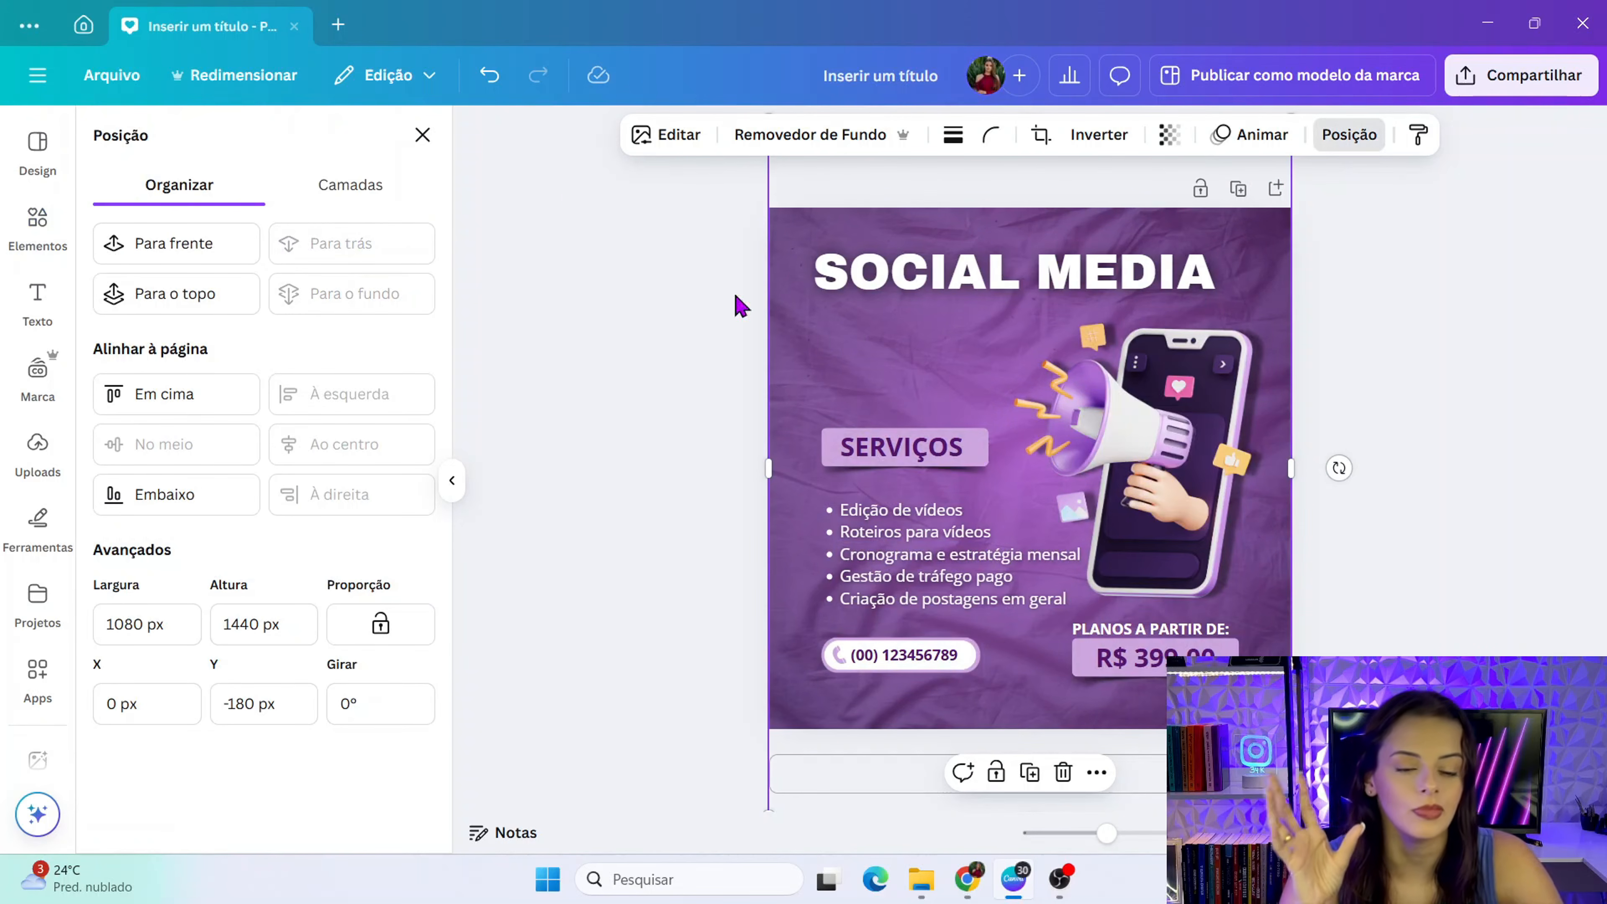
pyautogui.click(1169, 135)
pyautogui.moveTo(1204, 229); pyautogui.dragTo(1122, 243)
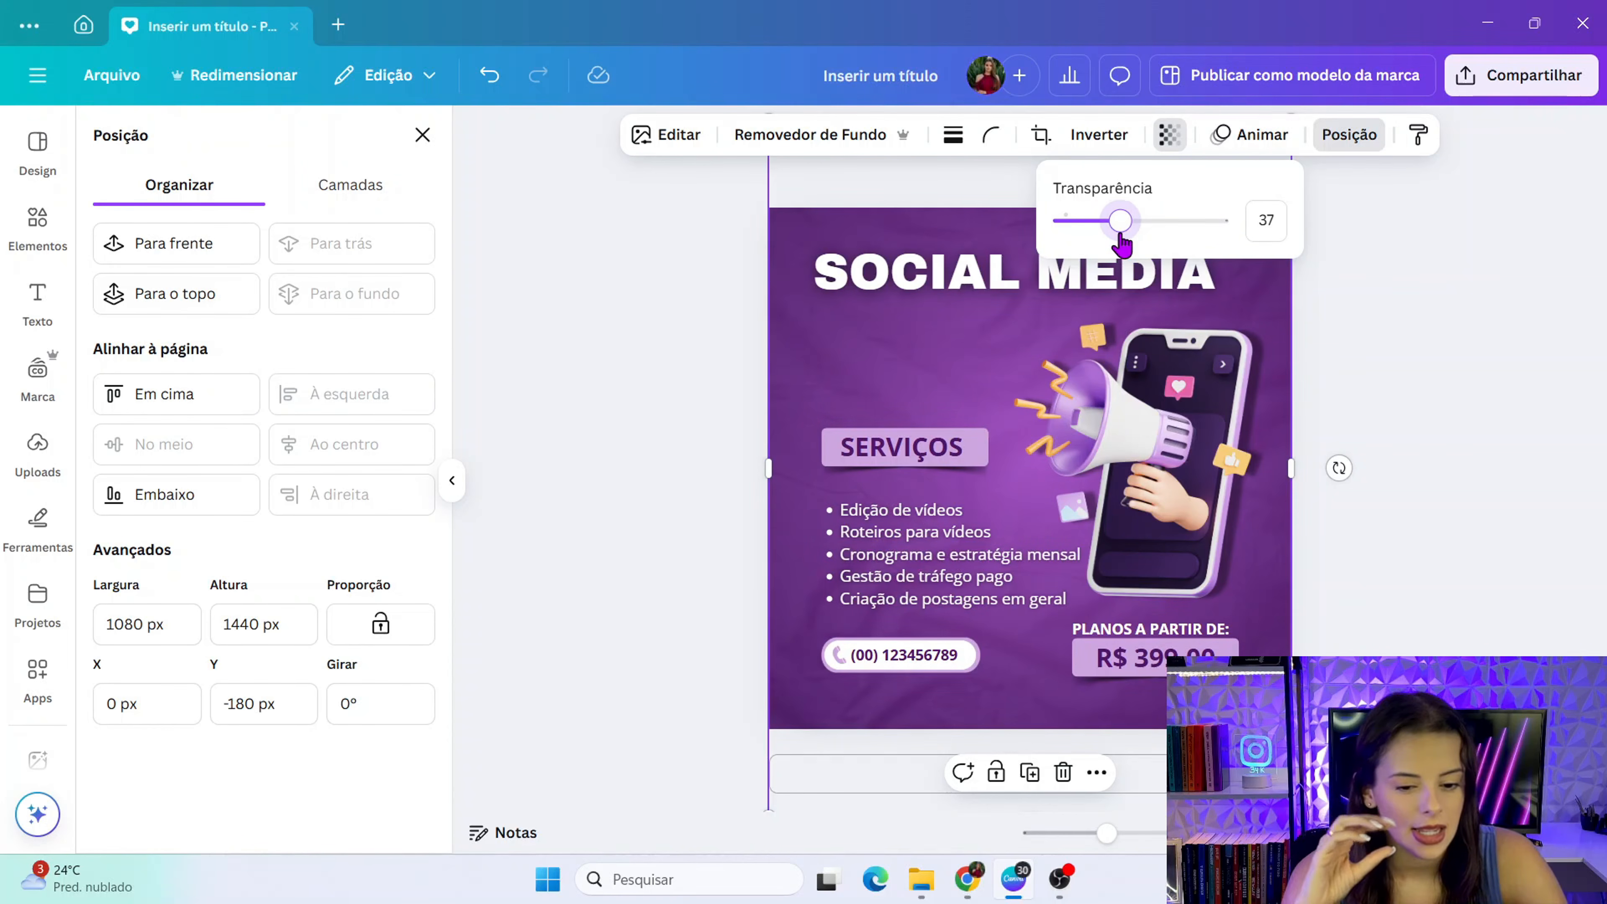
pyautogui.click(1455, 507)
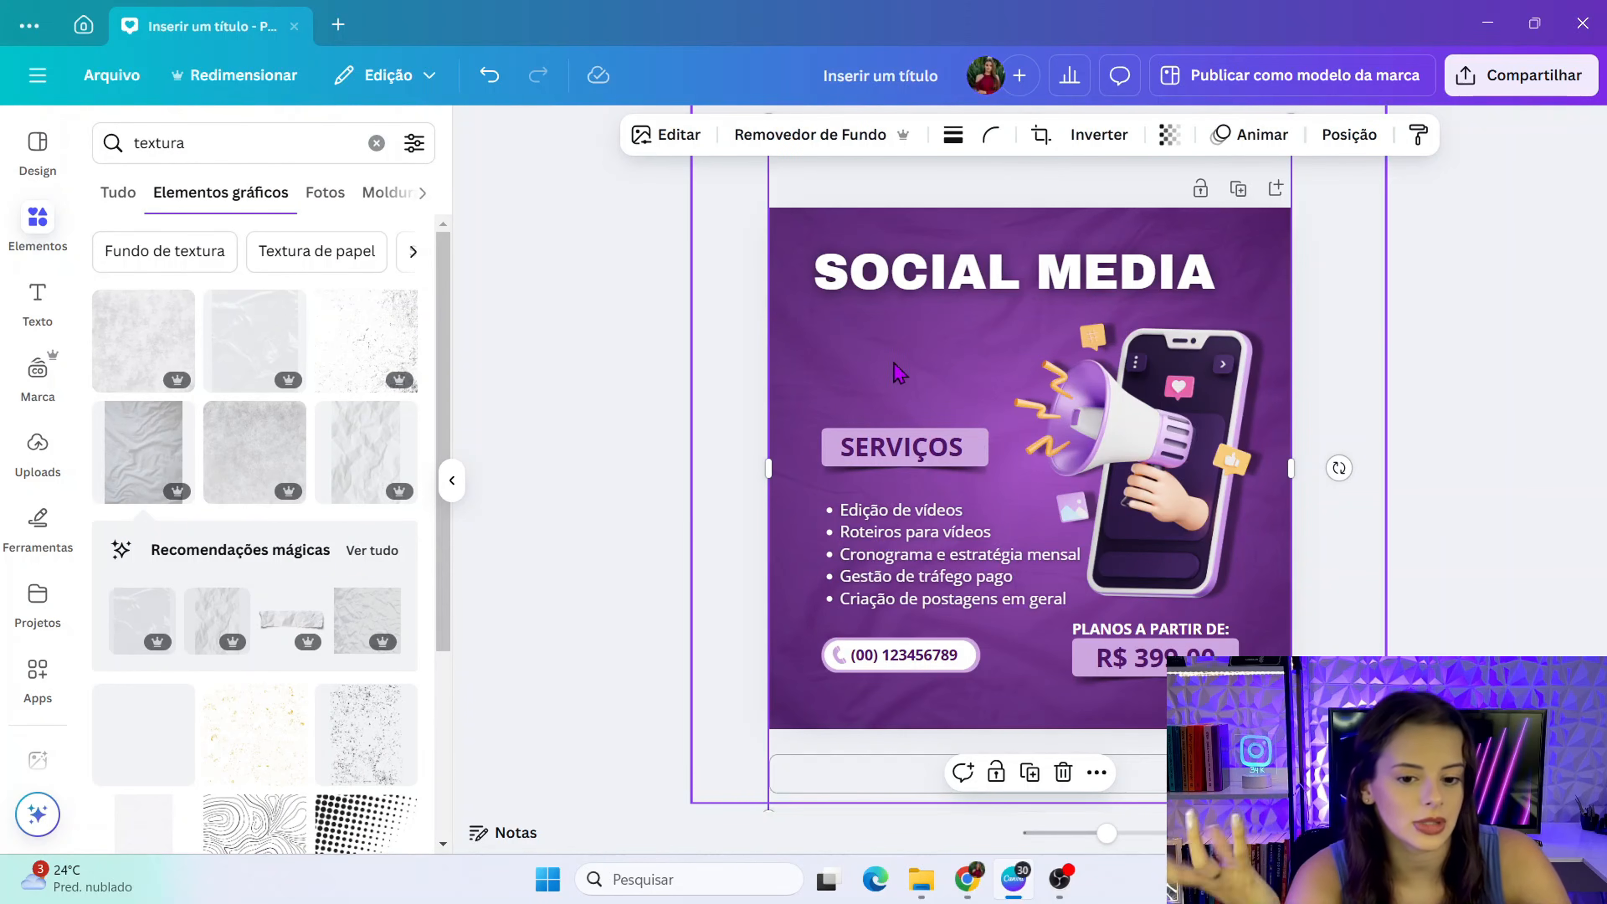
# - Replace the wrinkled fabric texture with the crinkled plastic one, aligned to the page's top-left corner and enlarged to 1080 × 1281.9 px
pyautogui.click(1061, 776)
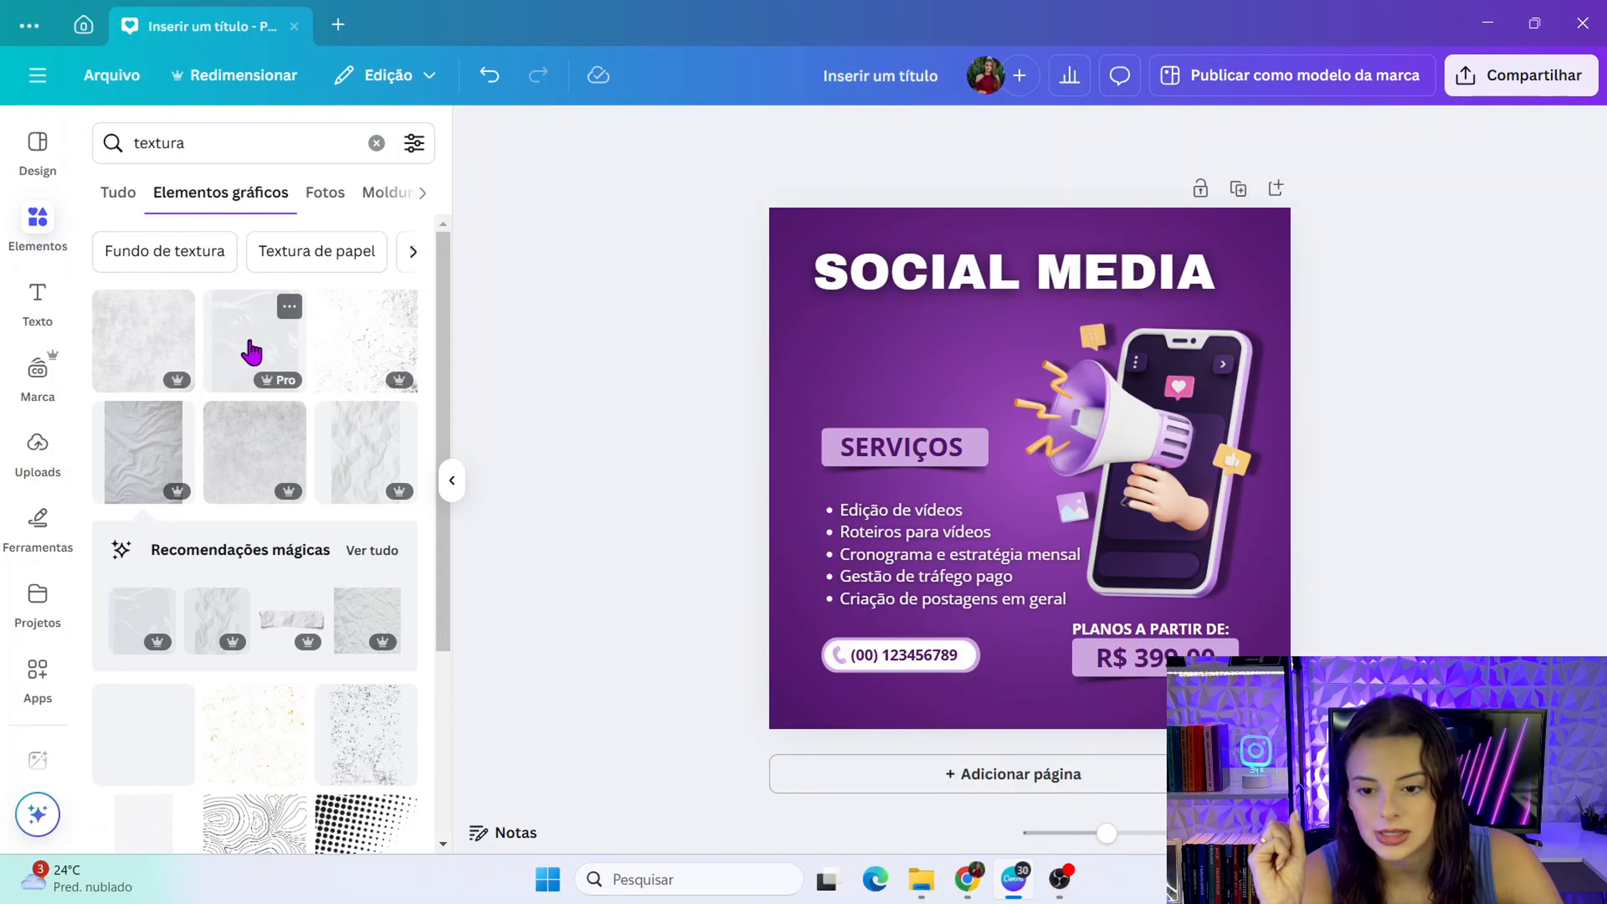
pyautogui.click(256, 351)
pyautogui.moveTo(984, 356); pyautogui.dragTo(898, 302)
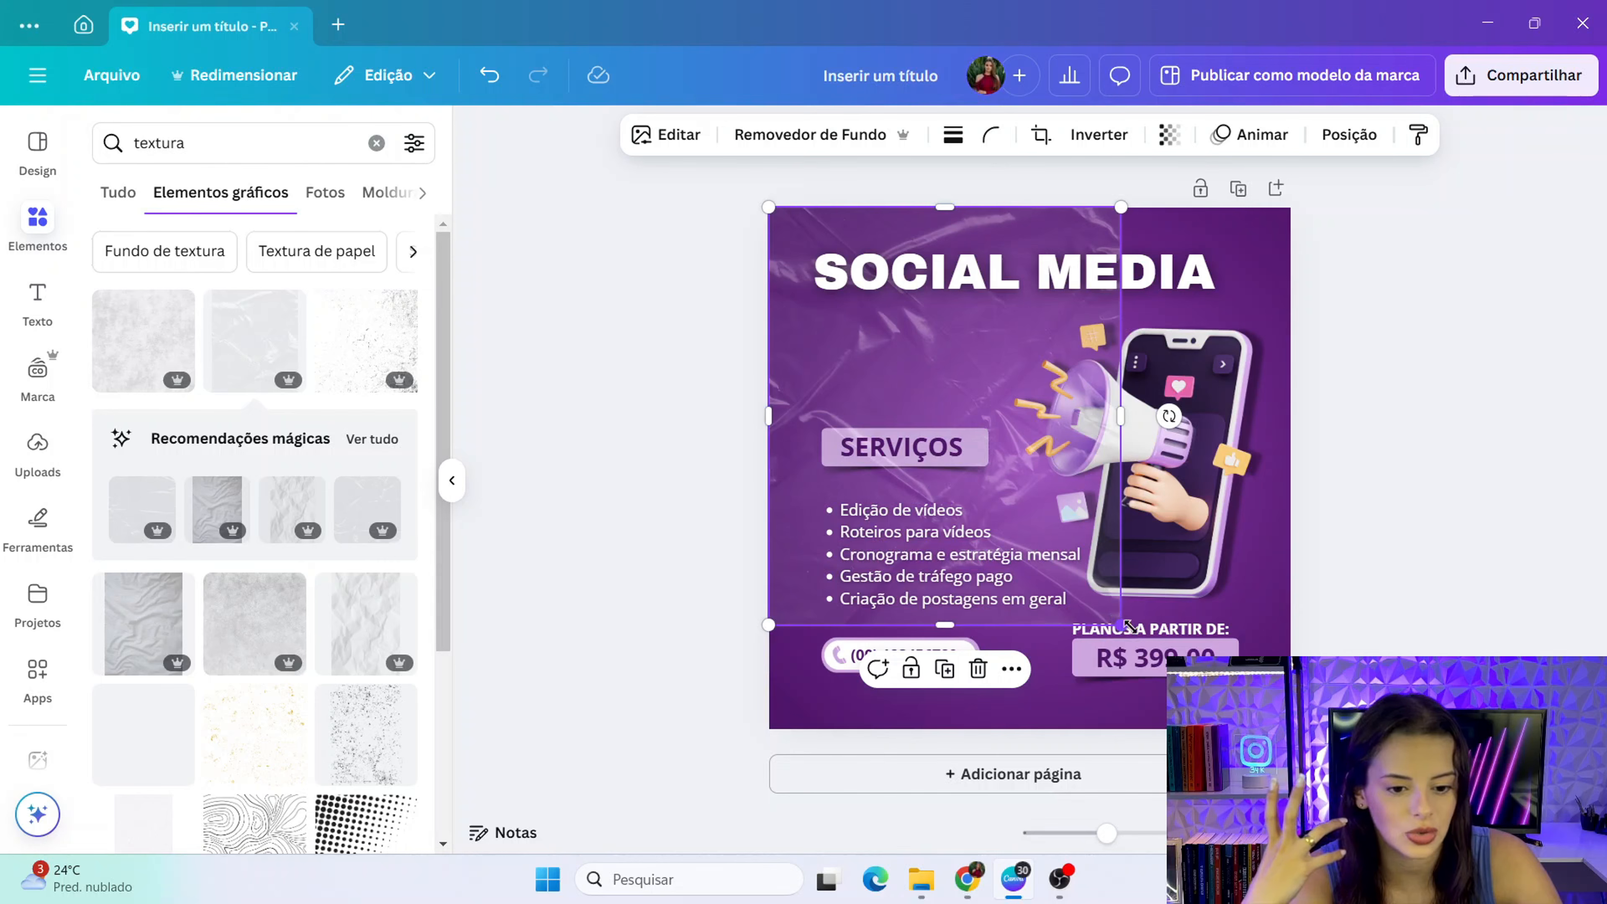
pyautogui.moveTo(1128, 625); pyautogui.dragTo(1291, 825)
# - Send the plastic texture behind all other elements and set its transparency to 34
pyautogui.click(1349, 134)
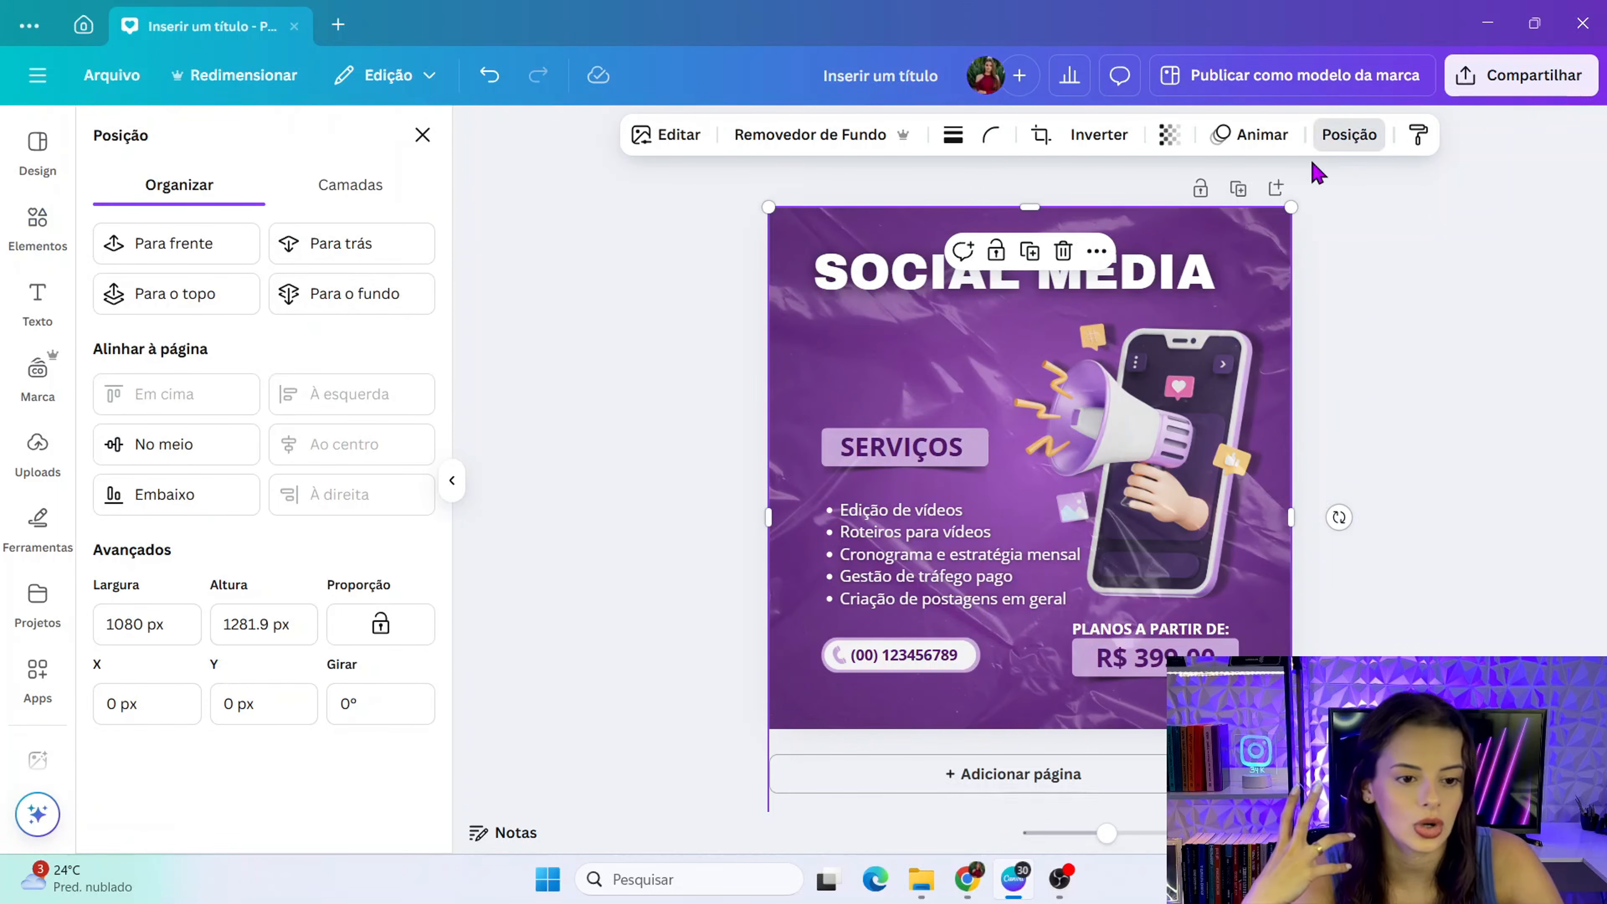
pyautogui.click(314, 264)
pyautogui.click(326, 254)
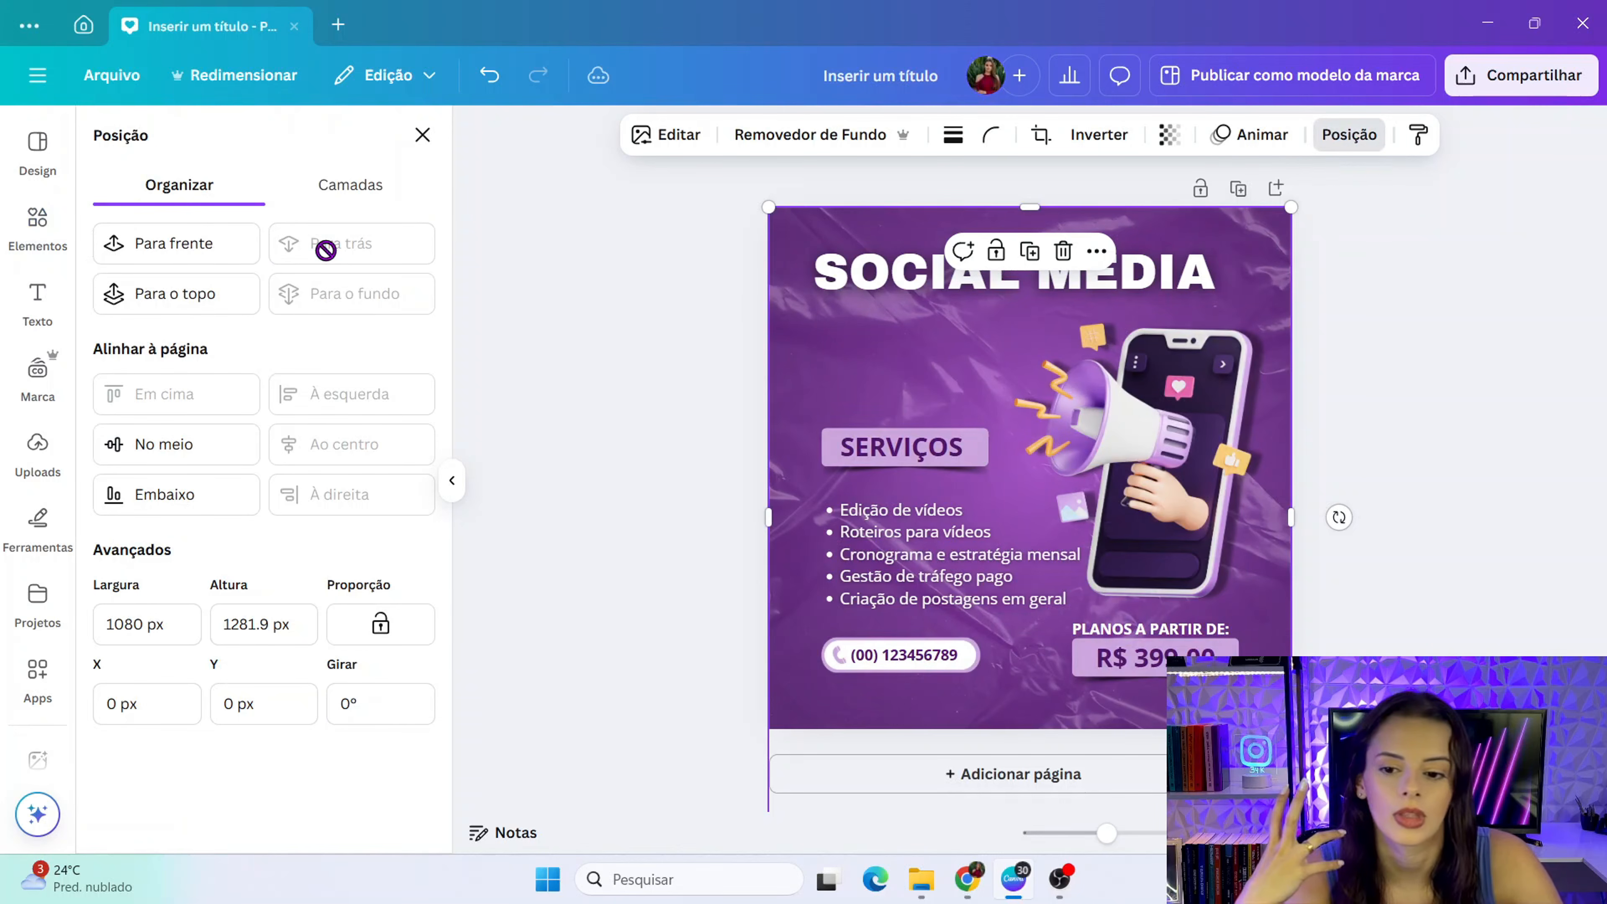
pyautogui.click(1171, 135)
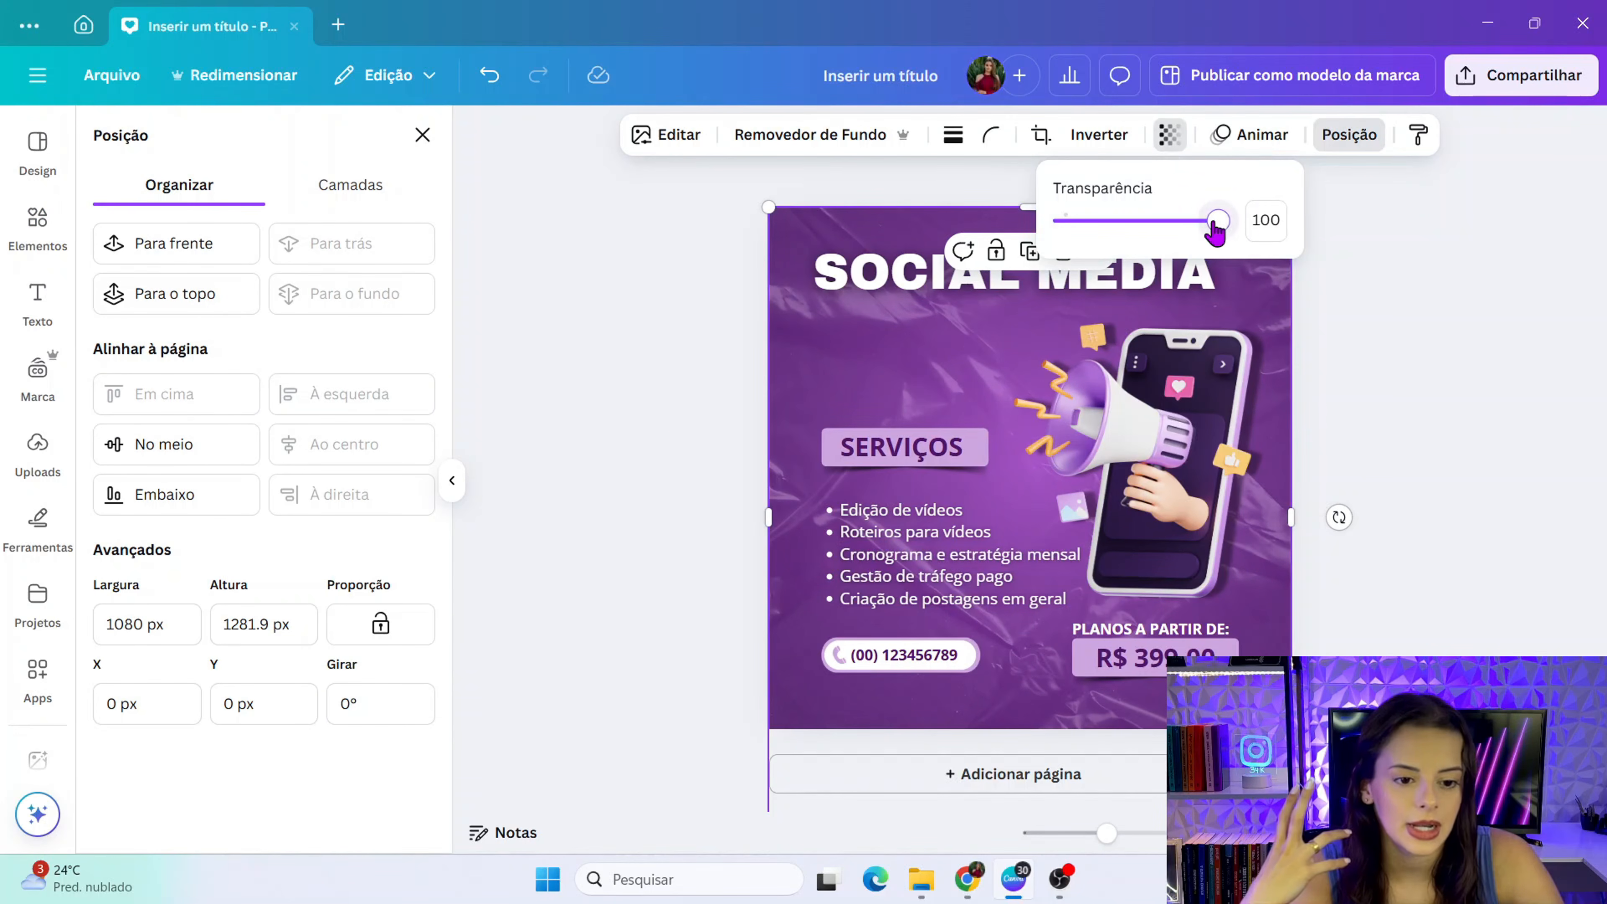
pyautogui.moveTo(1215, 229); pyautogui.dragTo(1111, 230)
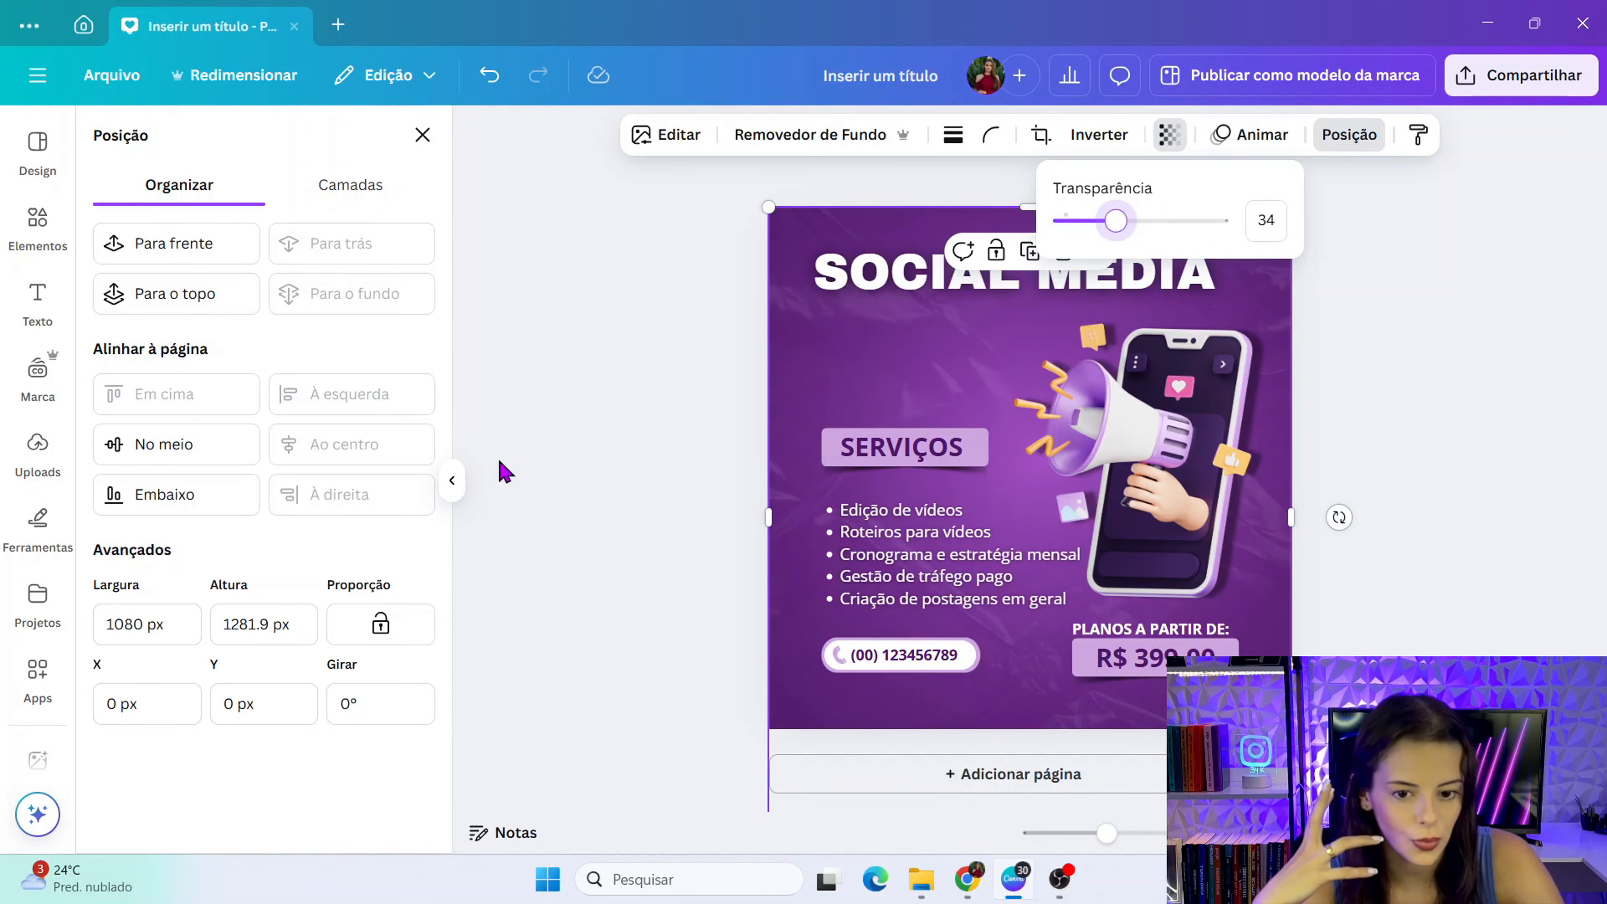
# - Replace the plastic texture with the scratched, grainy square texture and enlarge it to about 1085 × 1085 px over the page
pyautogui.click(652, 434)
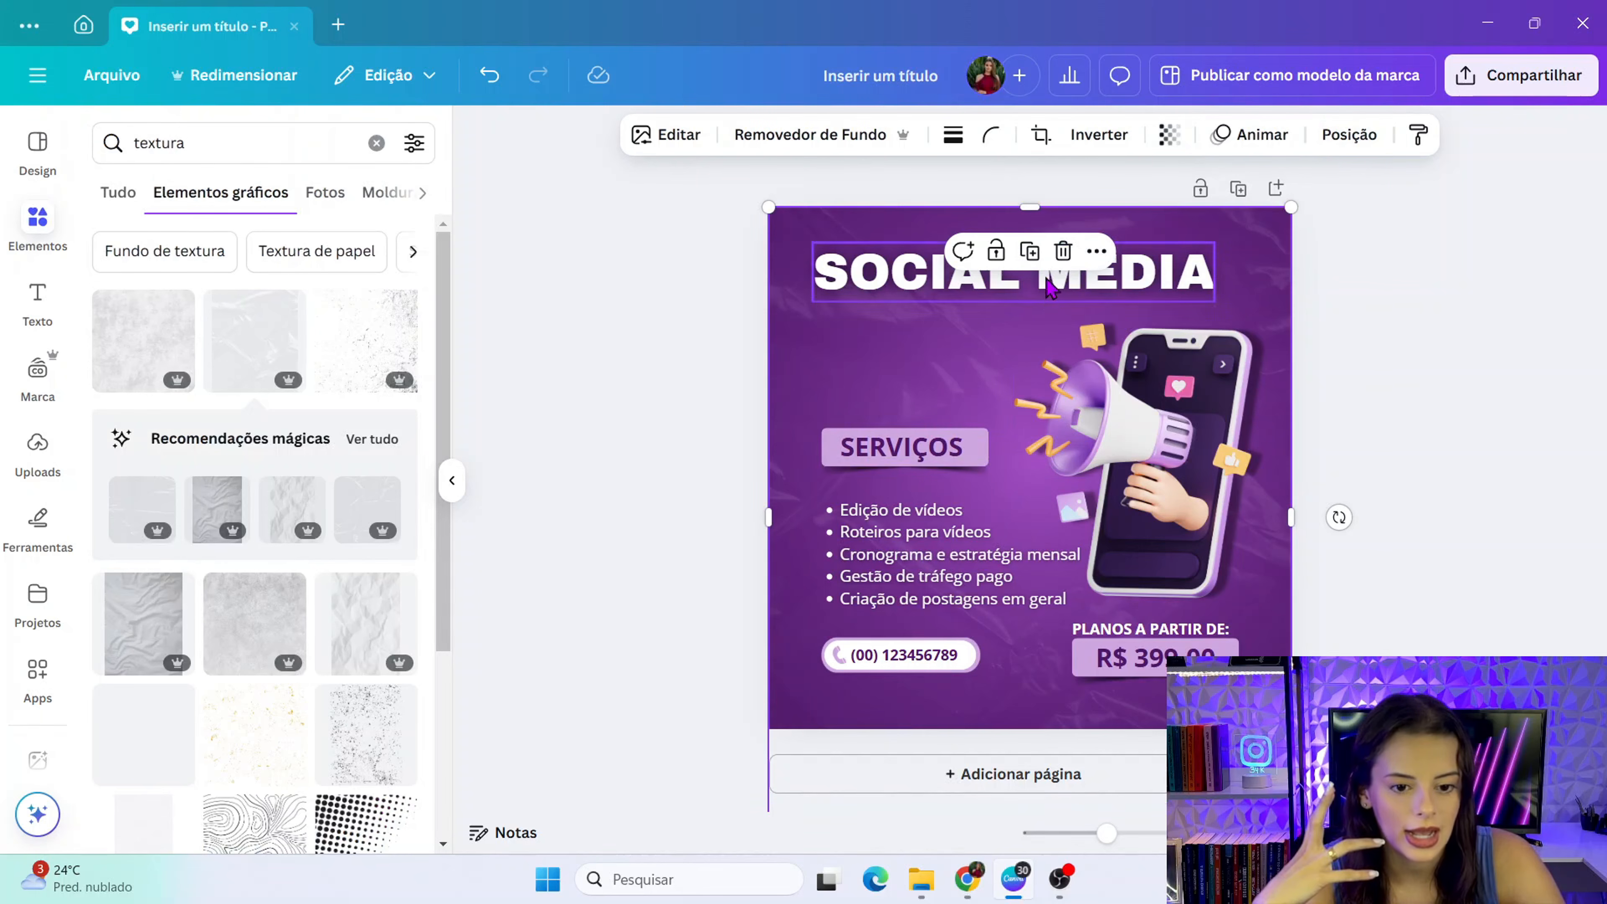
pyautogui.click(564, 195)
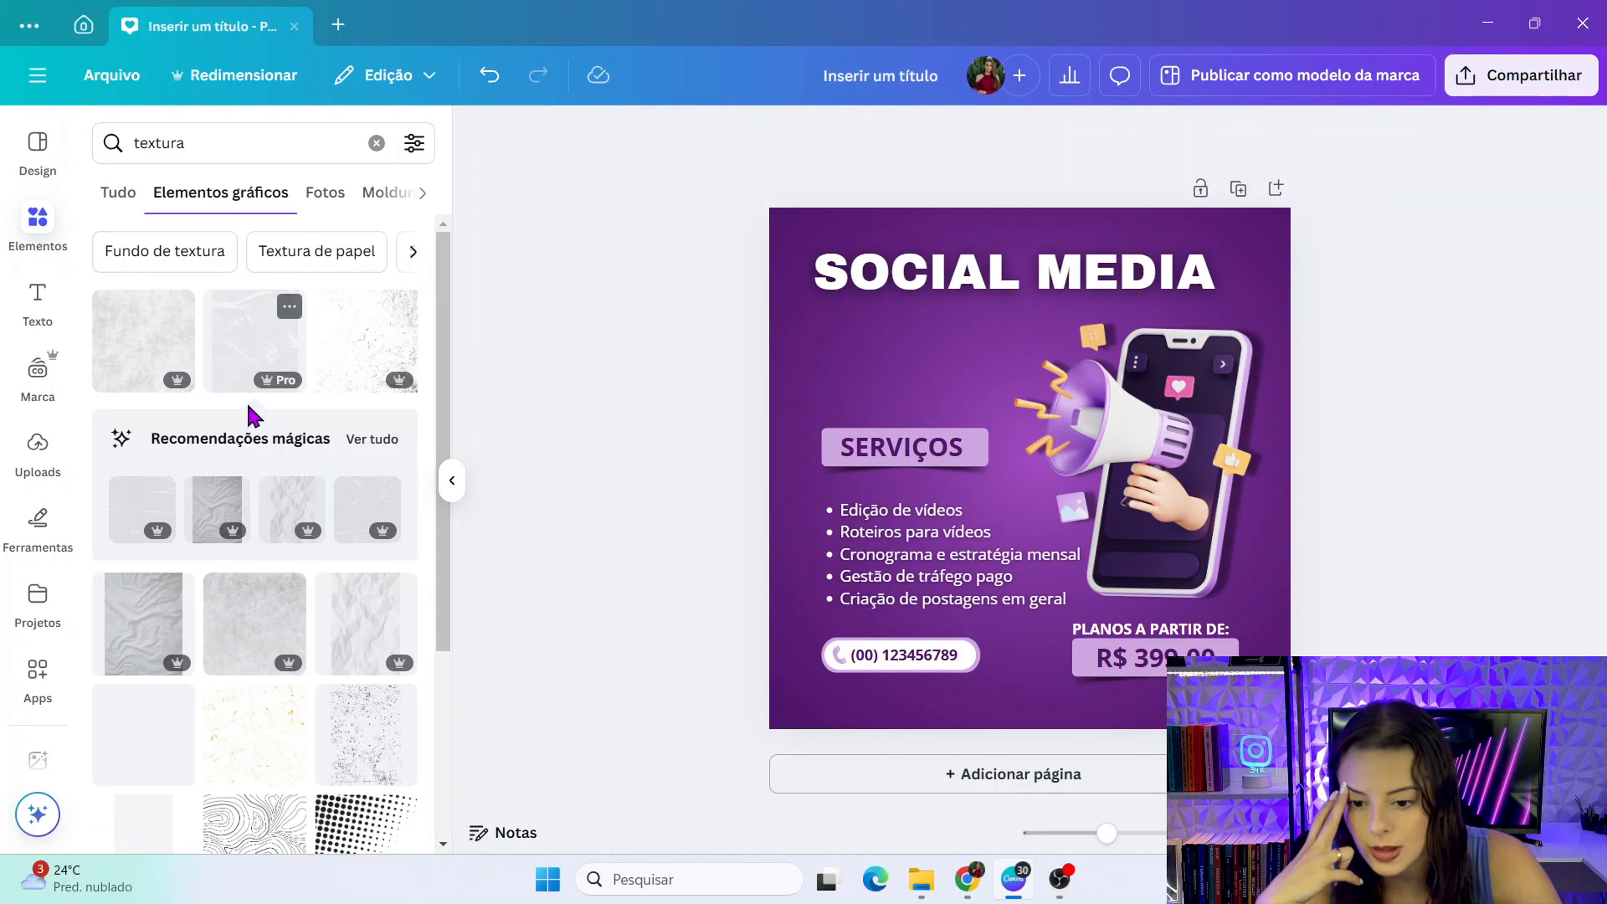
pyautogui.scroll(-2, 162, 617)
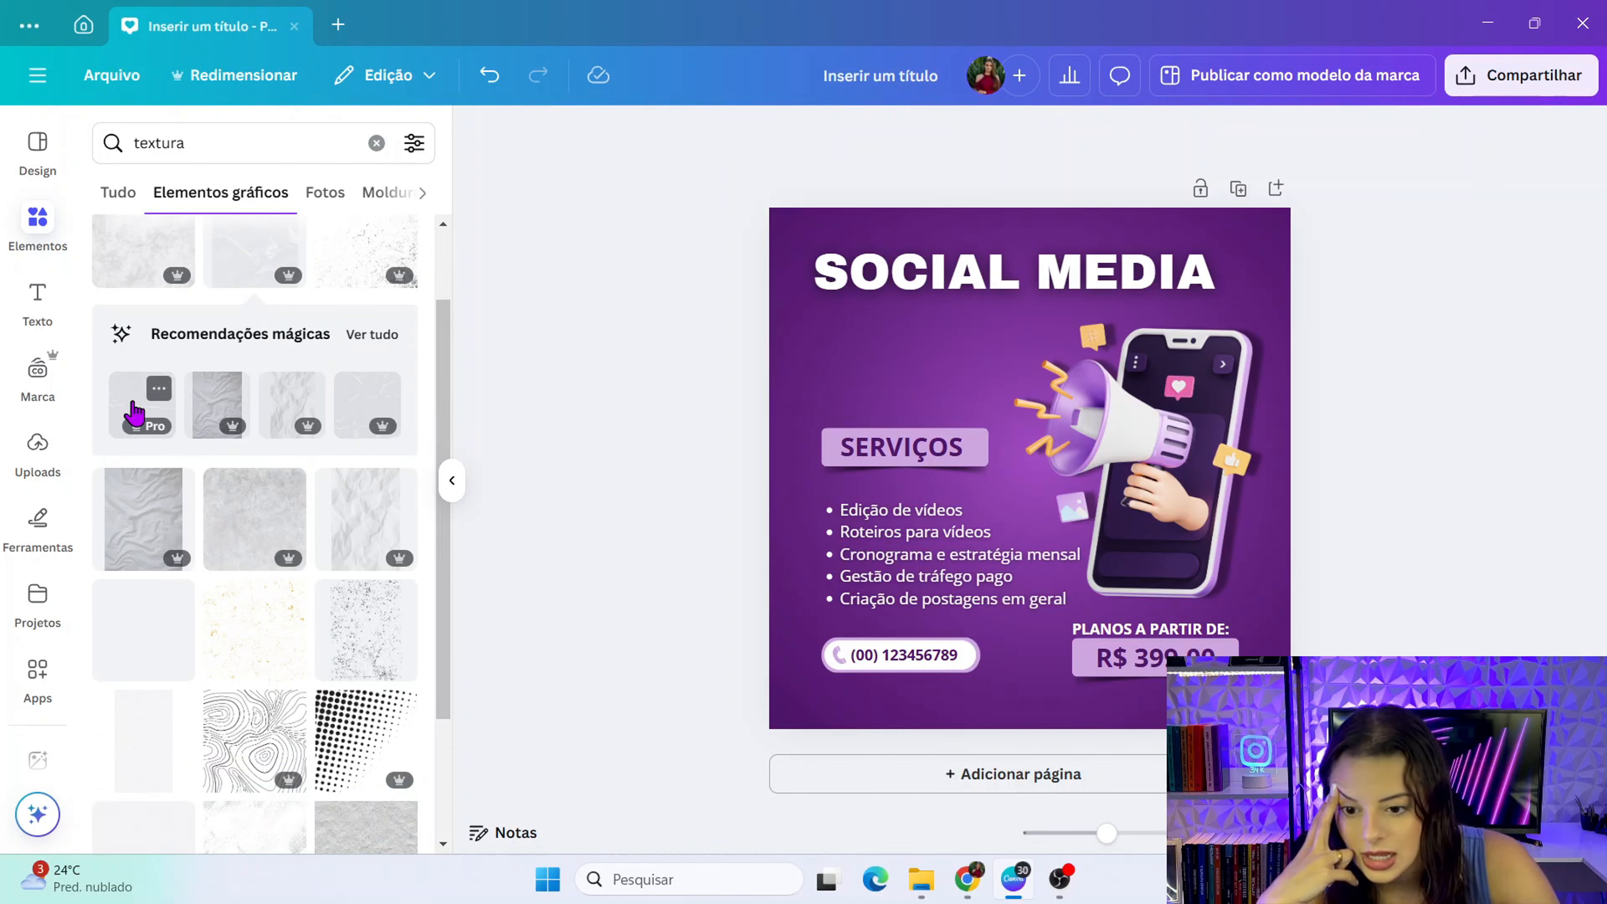
pyautogui.scroll(-2, 326, 487)
pyautogui.scroll(-6, 219, 523)
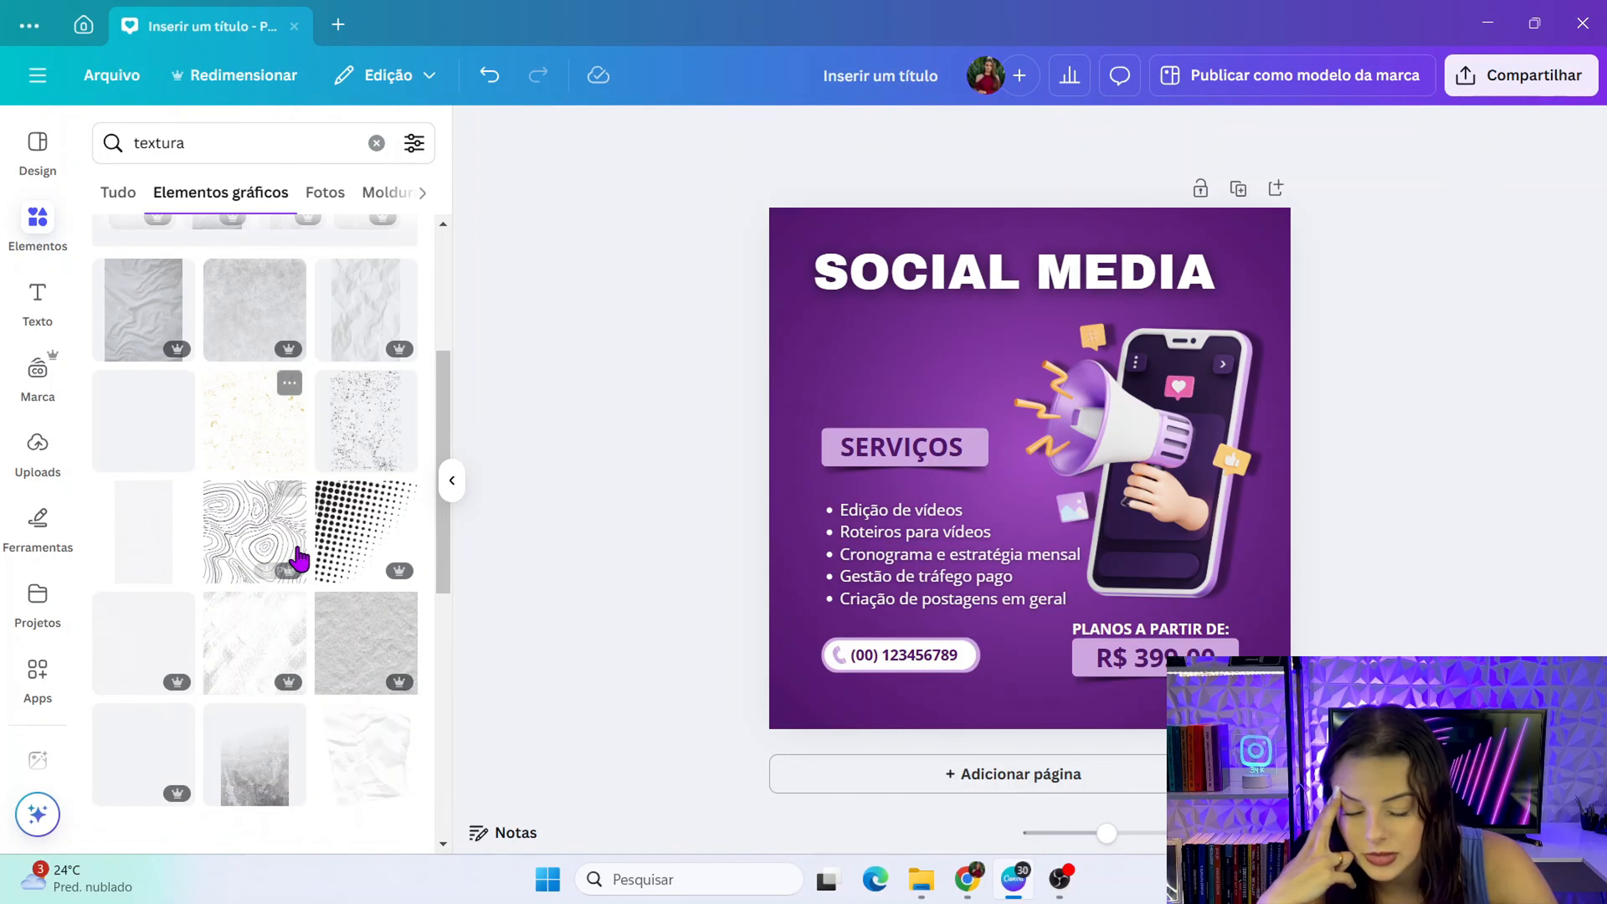
pyautogui.click(111, 429)
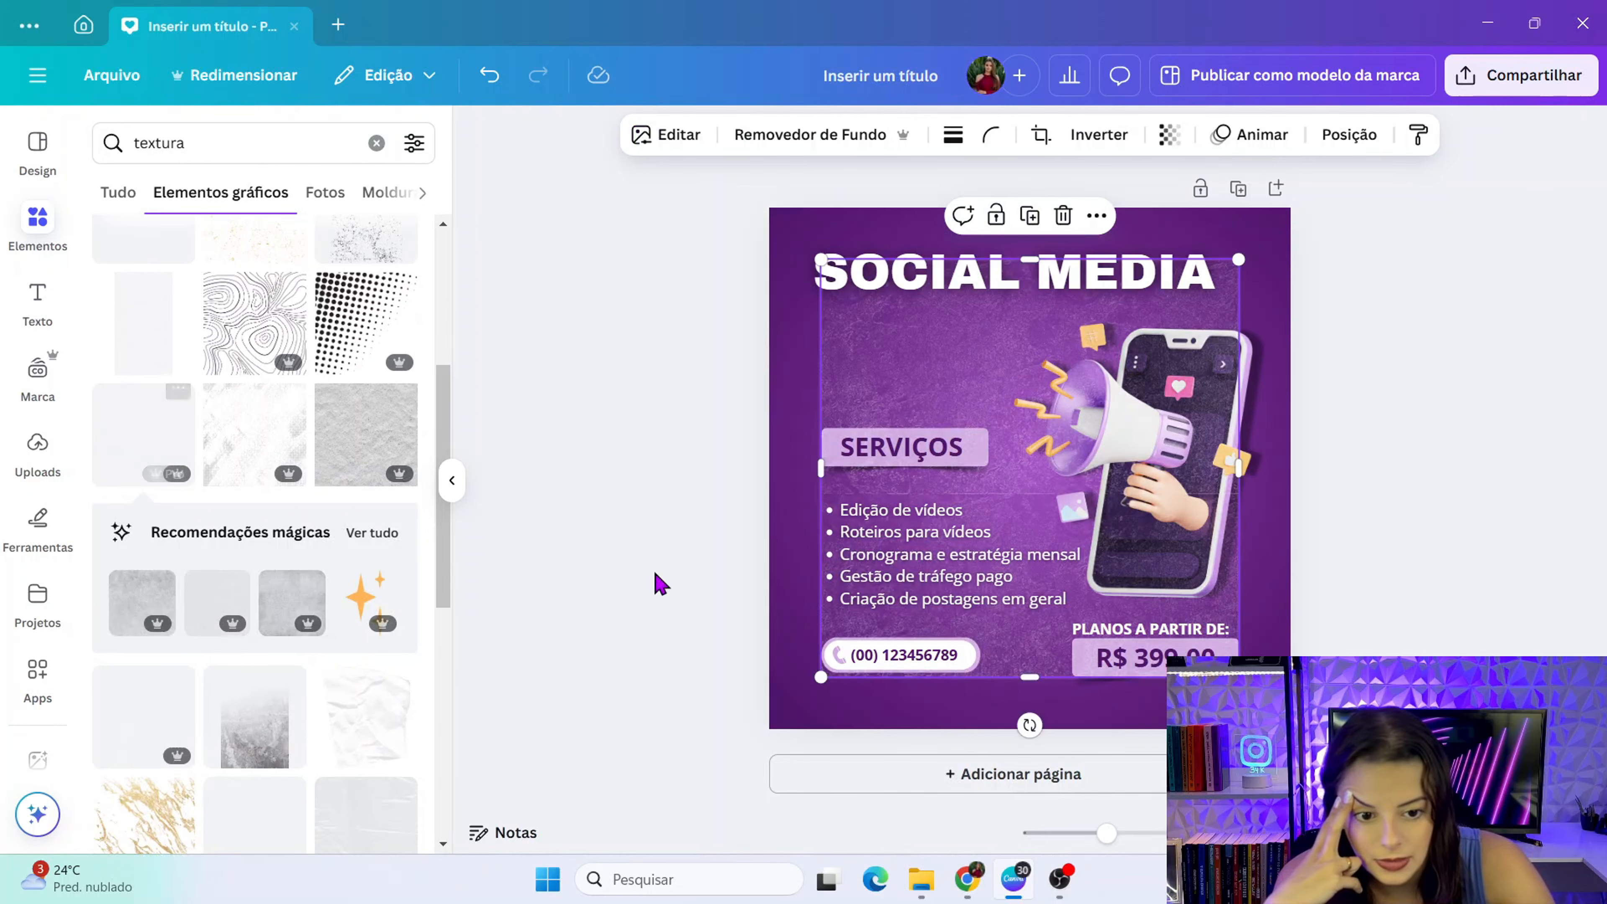
pyautogui.moveTo(923, 363); pyautogui.dragTo(869, 315)
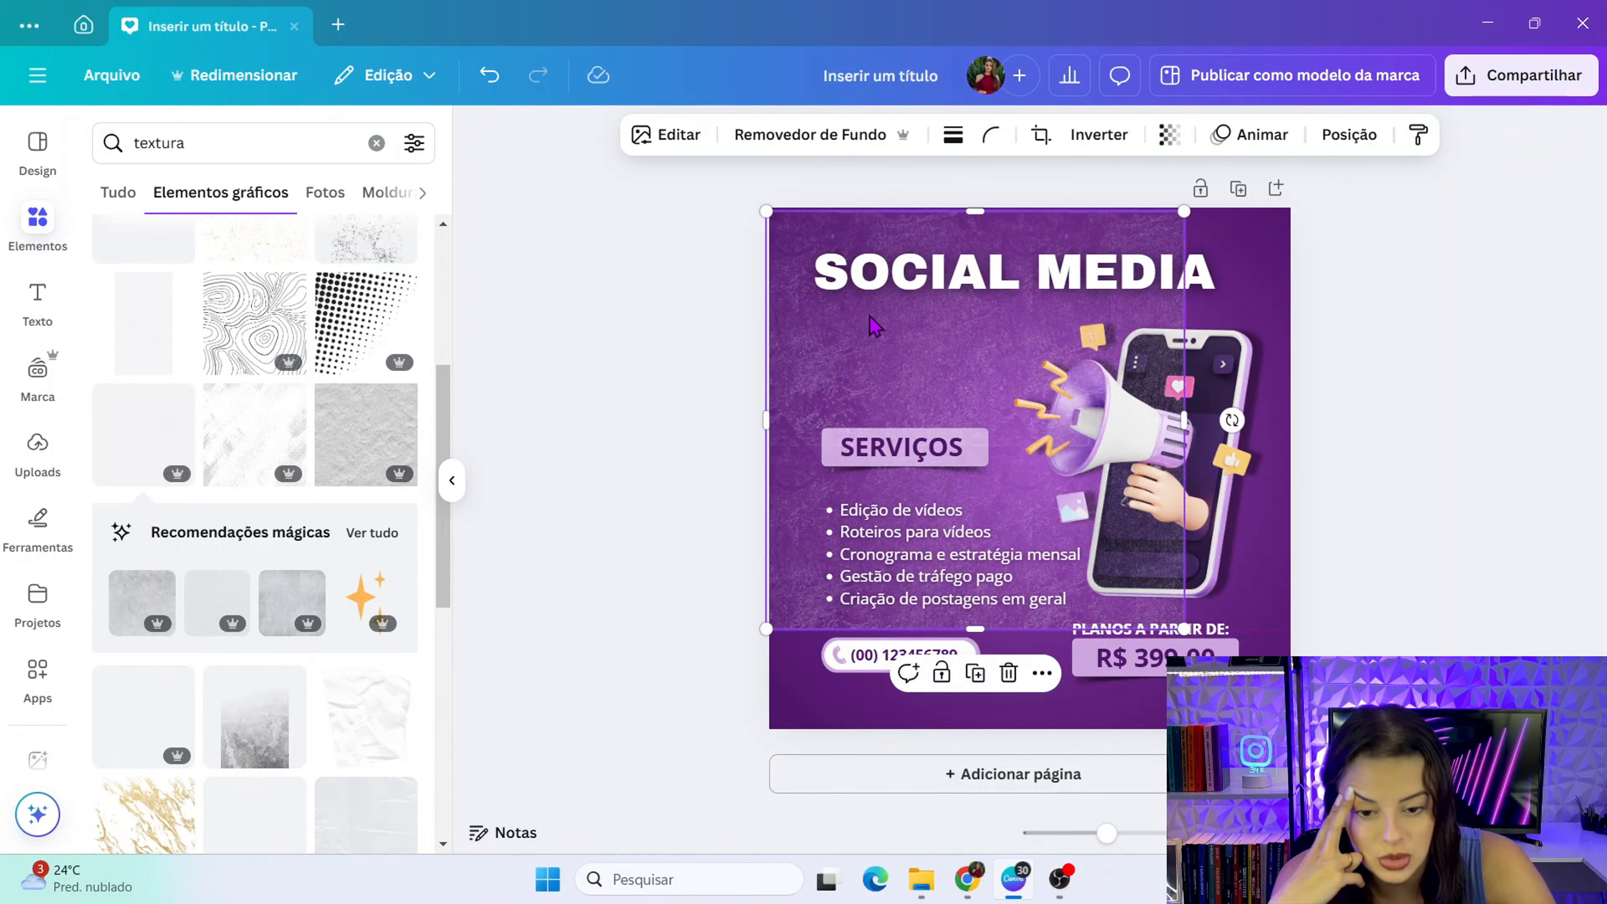
pyautogui.moveTo(1185, 629); pyautogui.dragTo(1291, 735)
# - Send the grainy texture behind all other elements and enlarge it to 1105.4 × 1105.4 px so that it covers the page's upper-left edges
pyautogui.click(1348, 135)
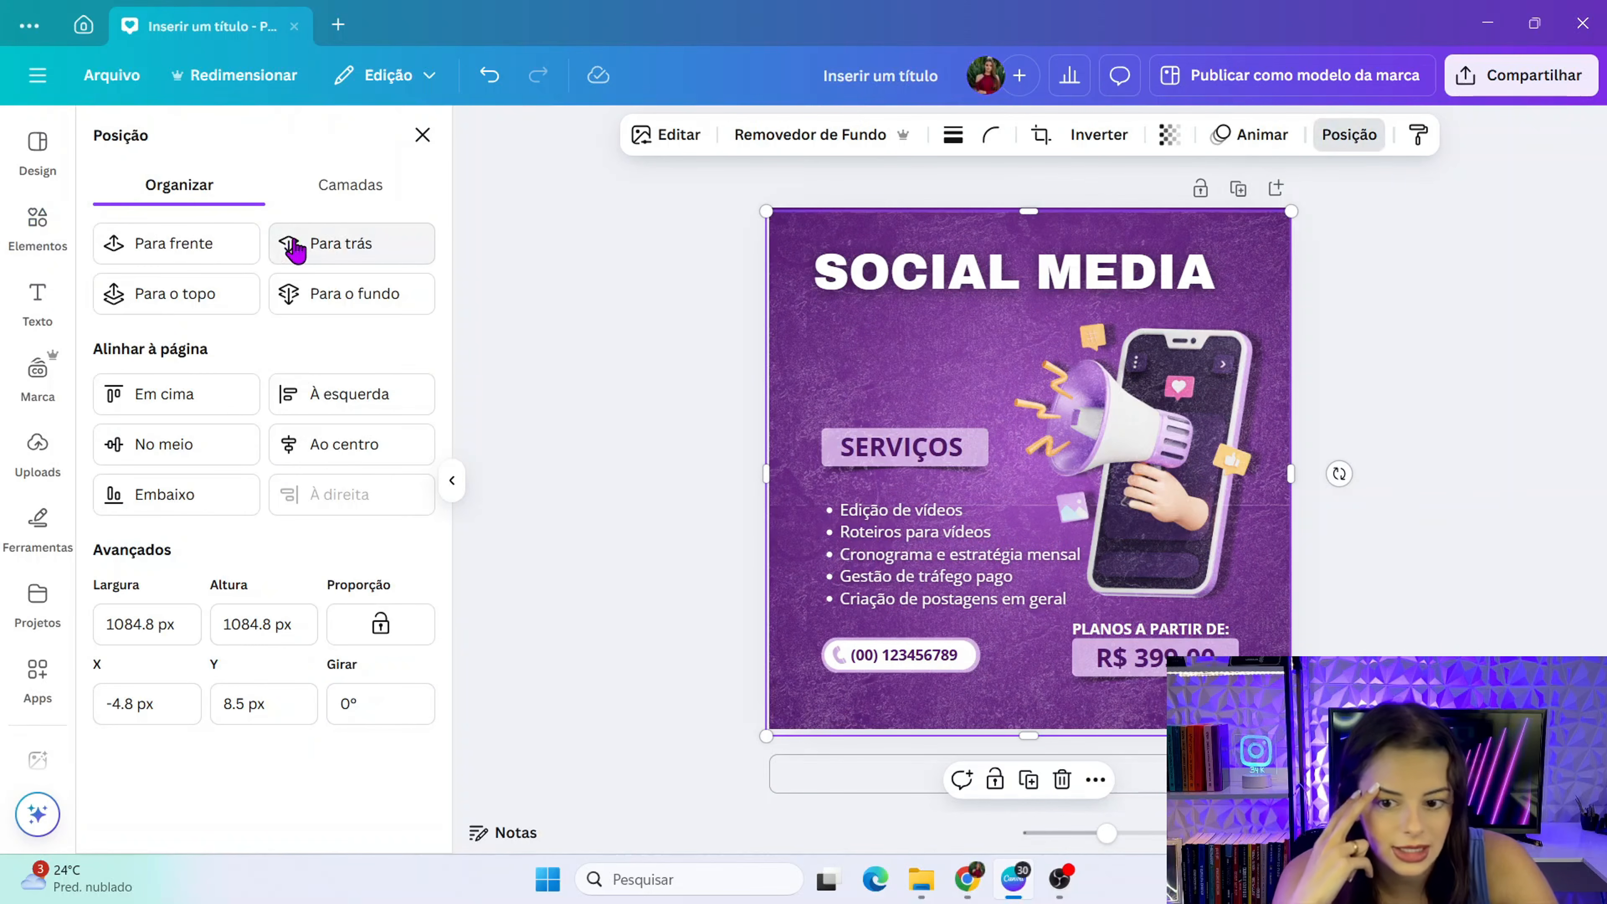
pyautogui.click(329, 250)
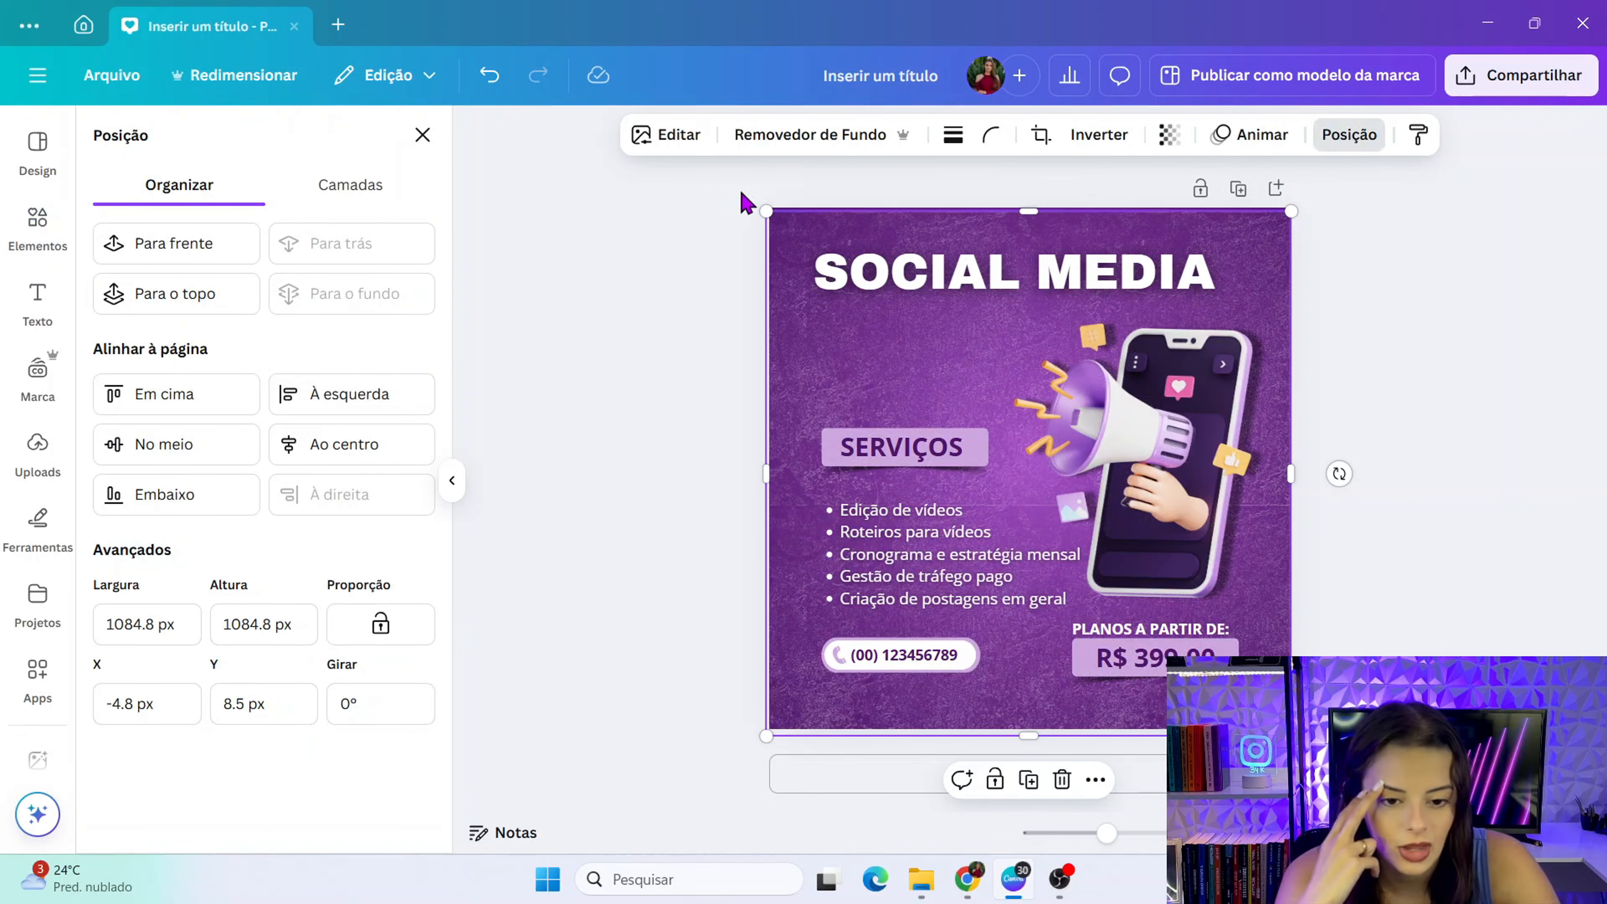
pyautogui.moveTo(767, 215); pyautogui.dragTo(757, 203)
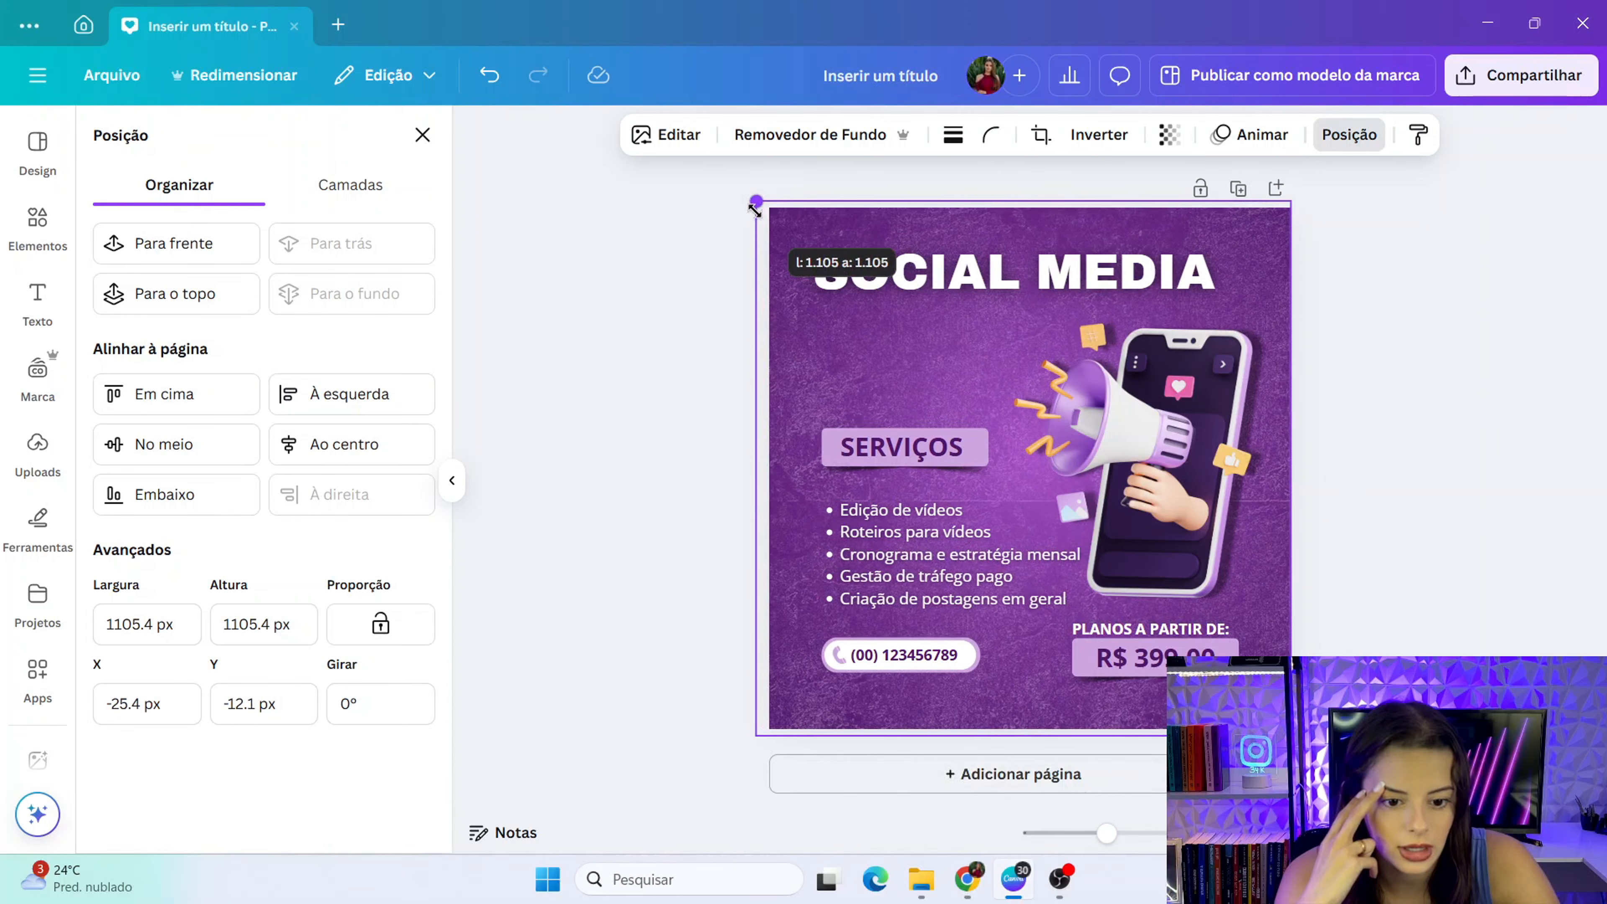
# - Set the grainy texture's transparency to 43
pyautogui.click(1170, 136)
pyautogui.moveTo(1227, 208); pyautogui.dragTo(1131, 227)
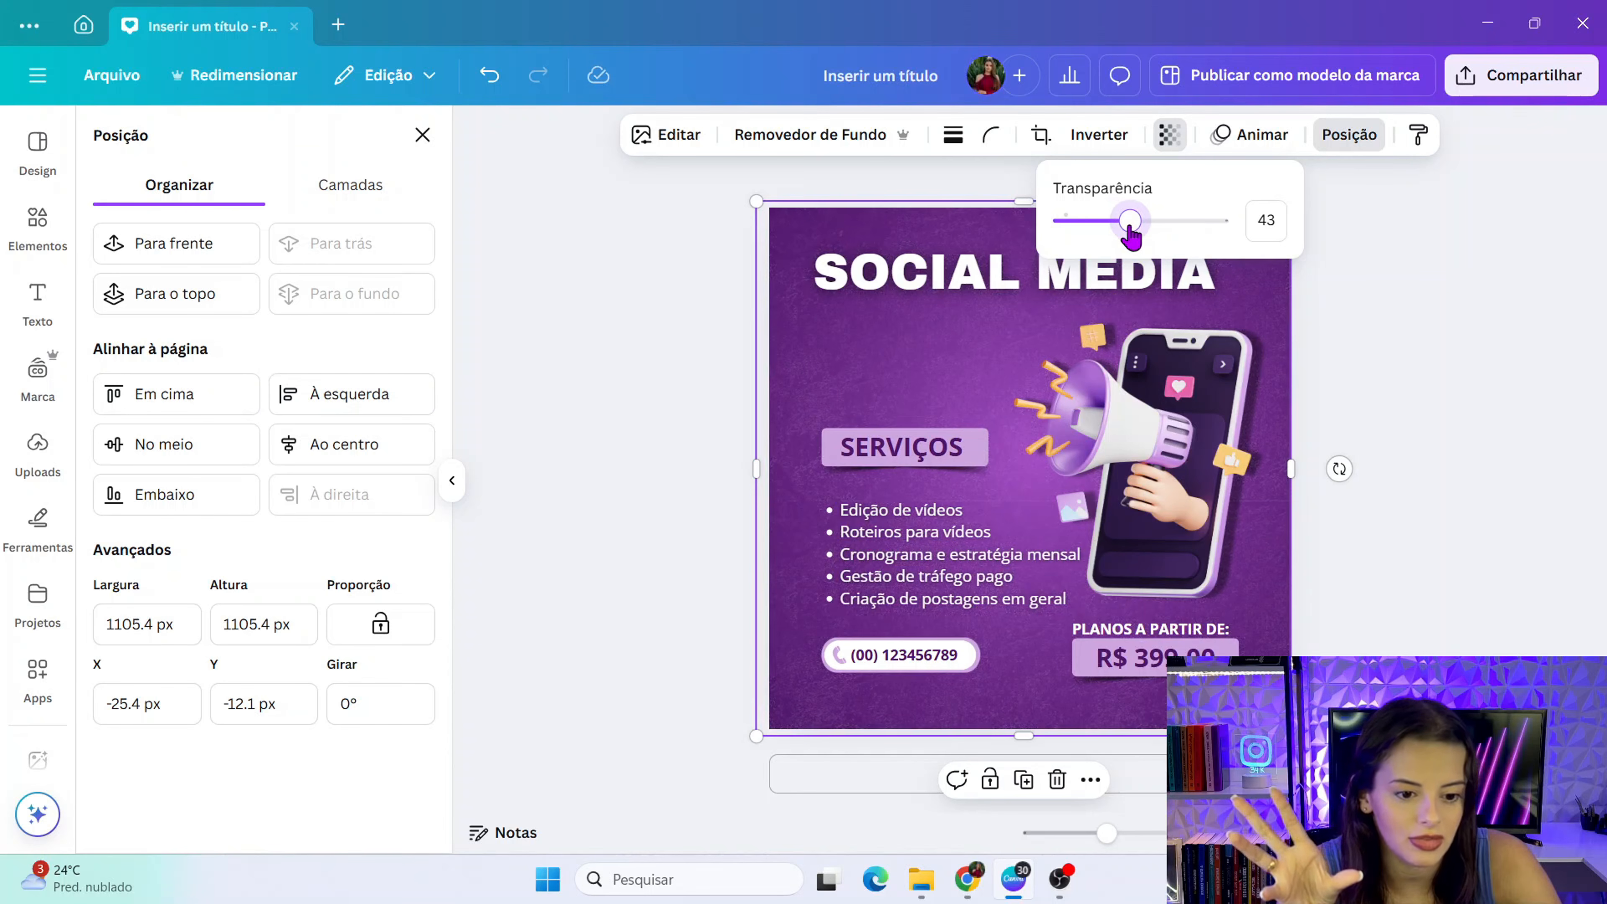
pyautogui.click(1429, 328)
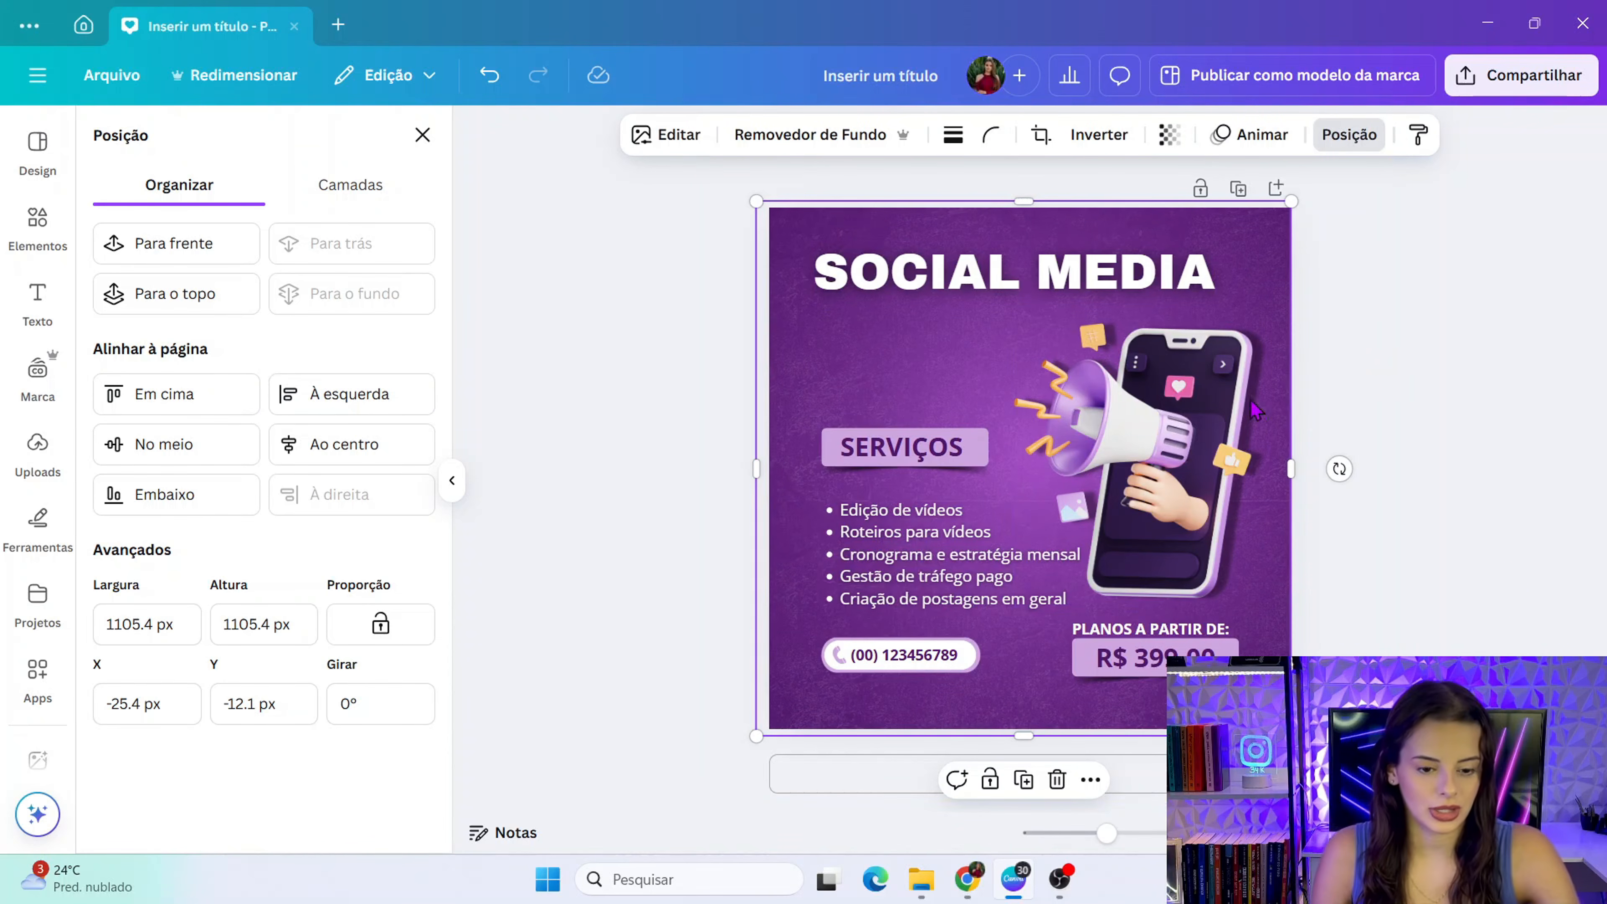
pyautogui.click(1450, 595)
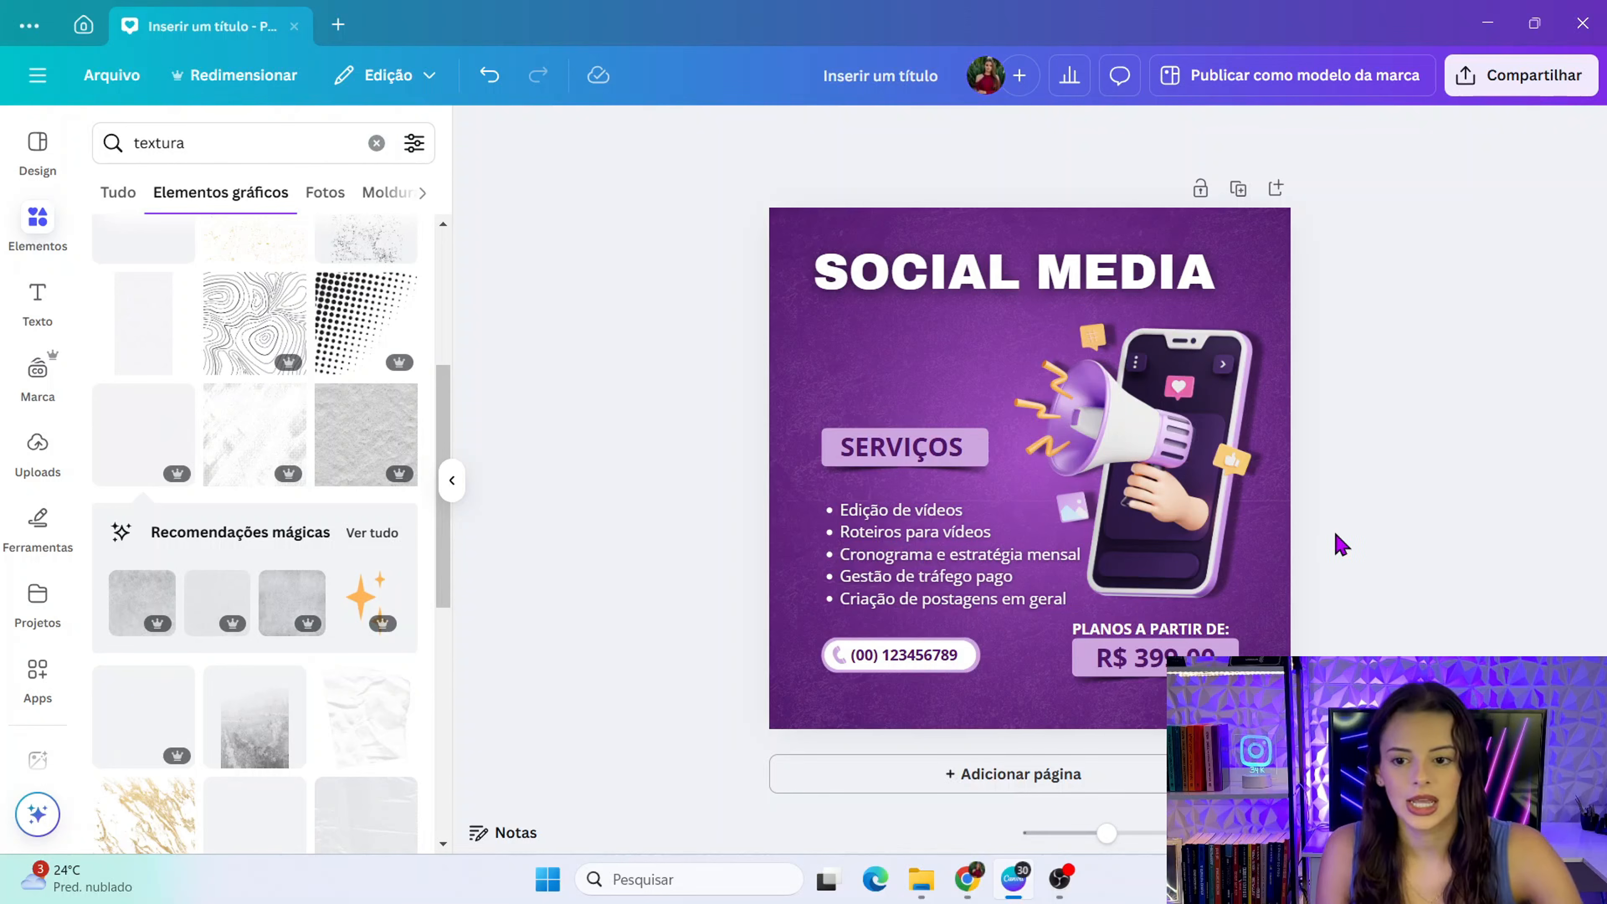
# - Create a copy of the design resized to 1080 × 1350 px and open that copy
pyautogui.click(237, 81)
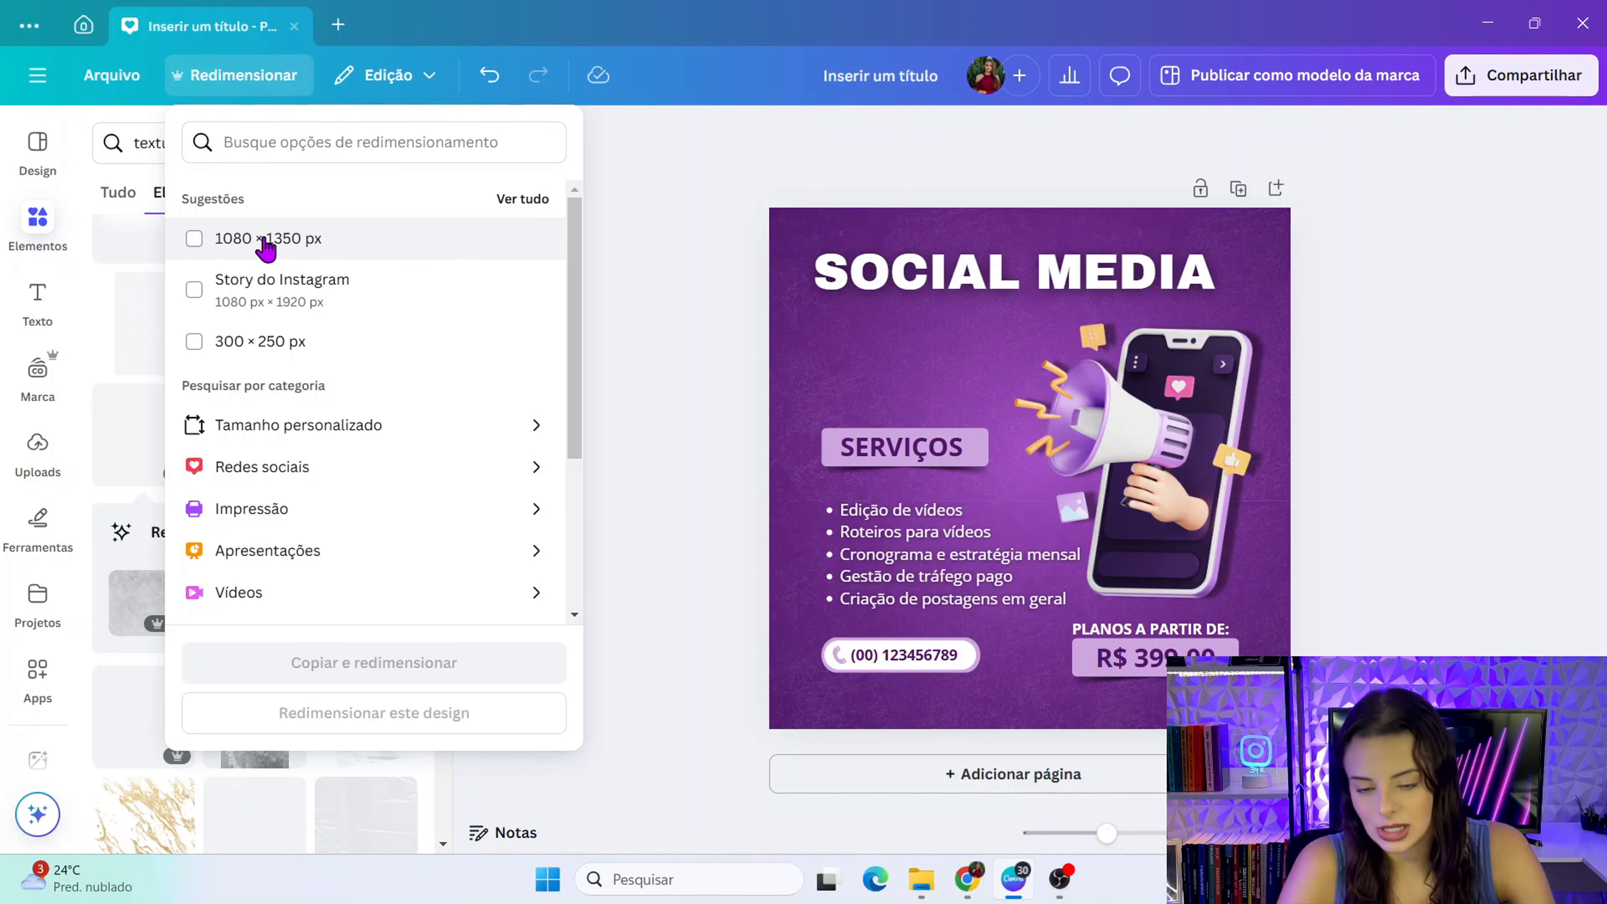
pyautogui.click(266, 247)
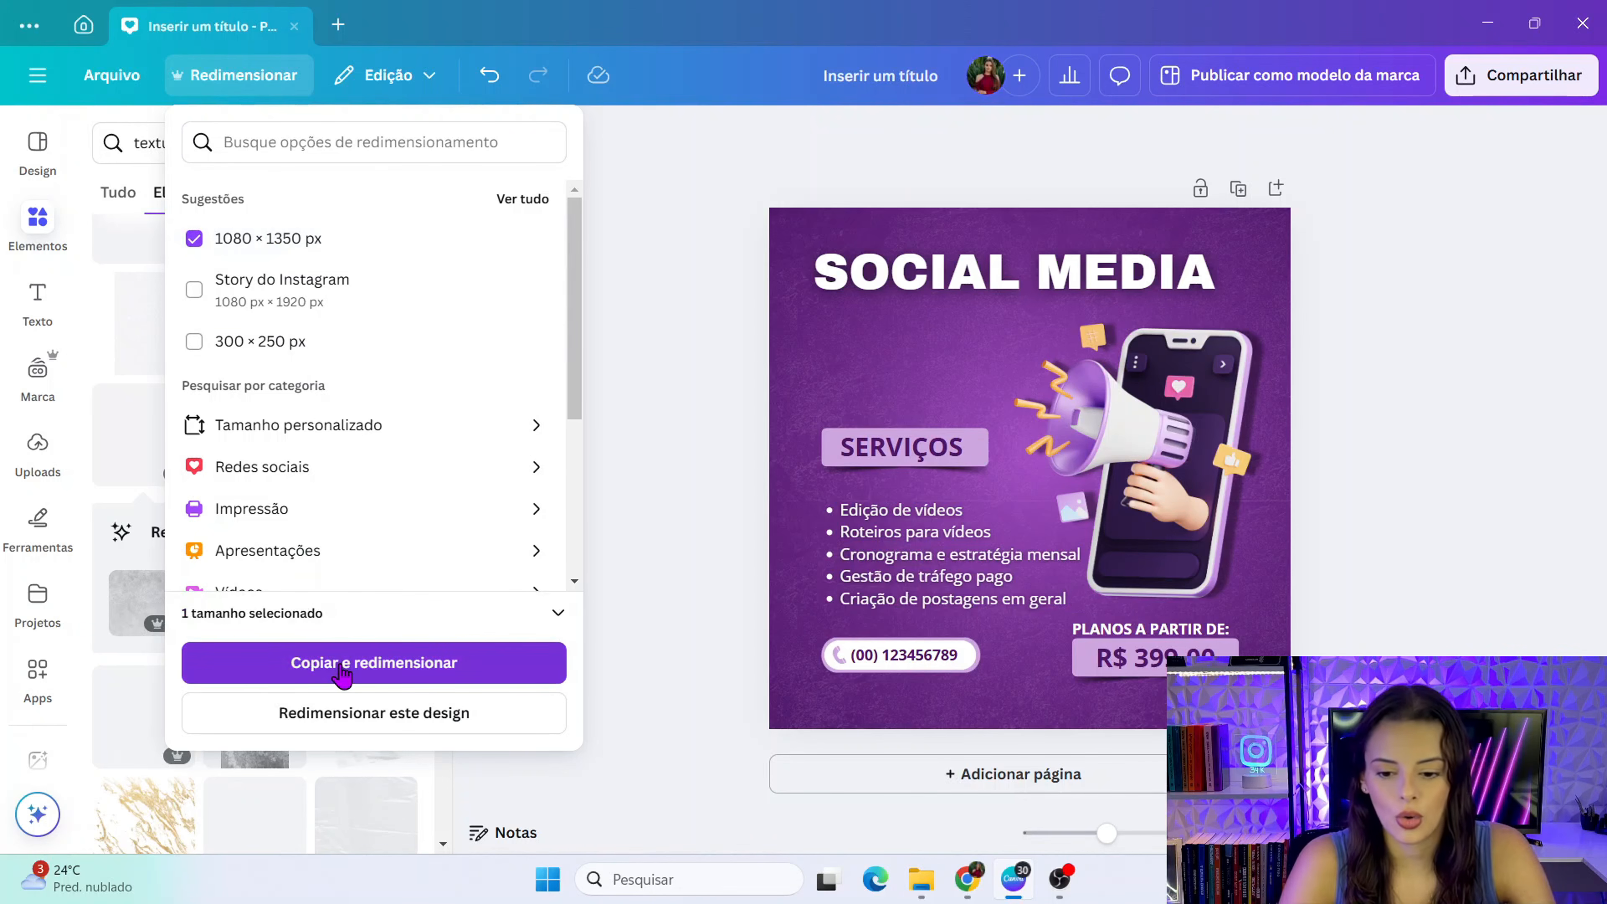
pyautogui.click(342, 665)
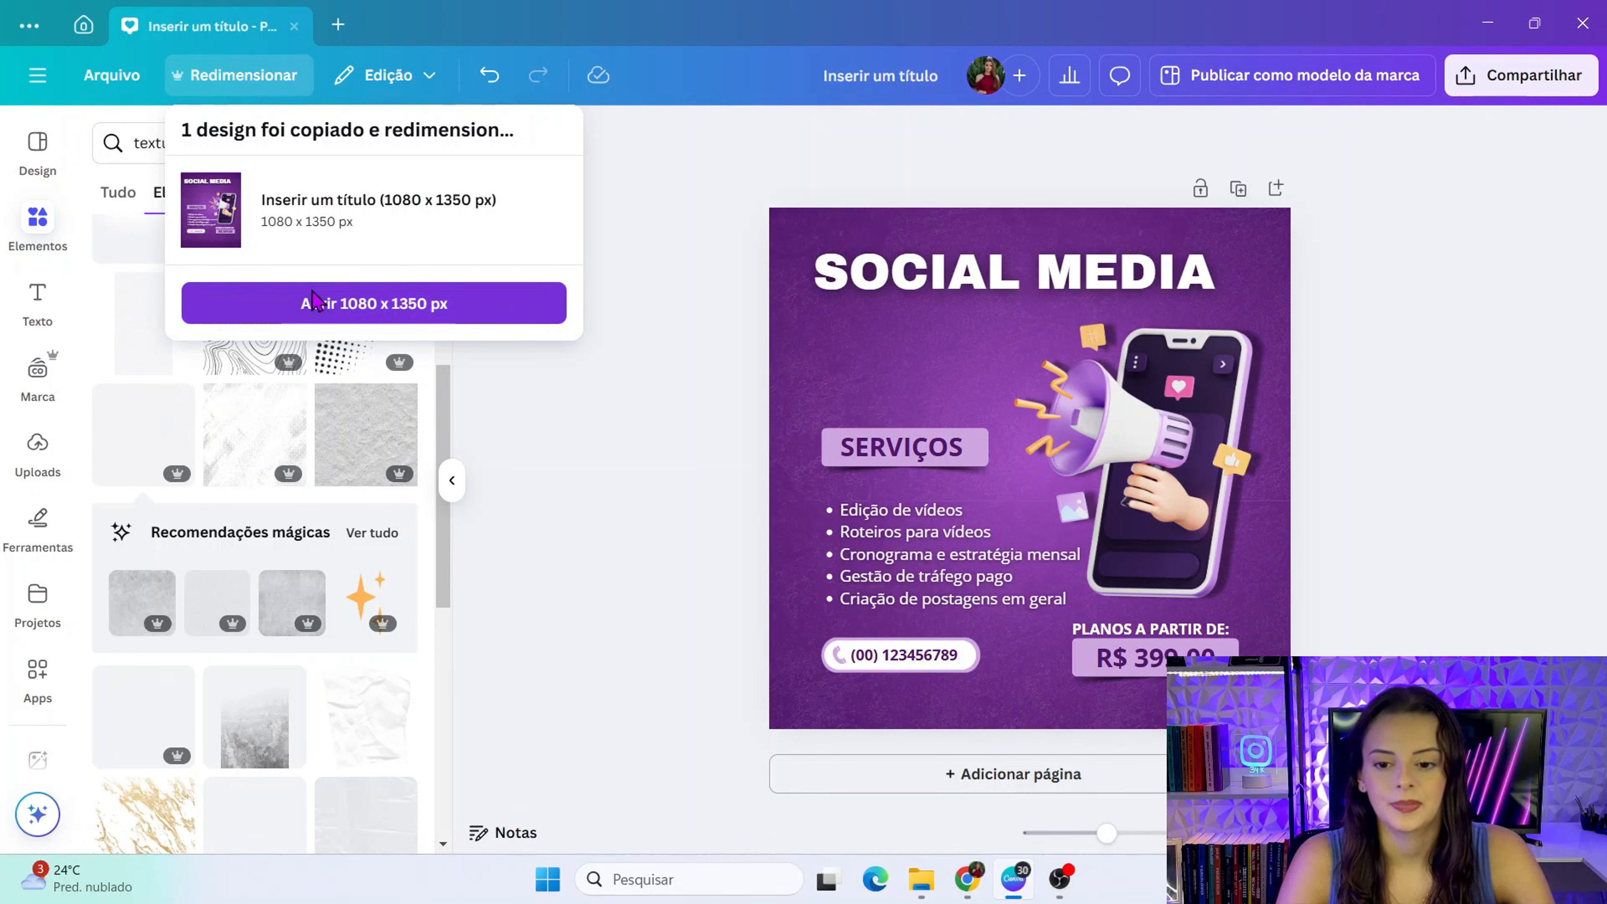
pyautogui.click(361, 302)
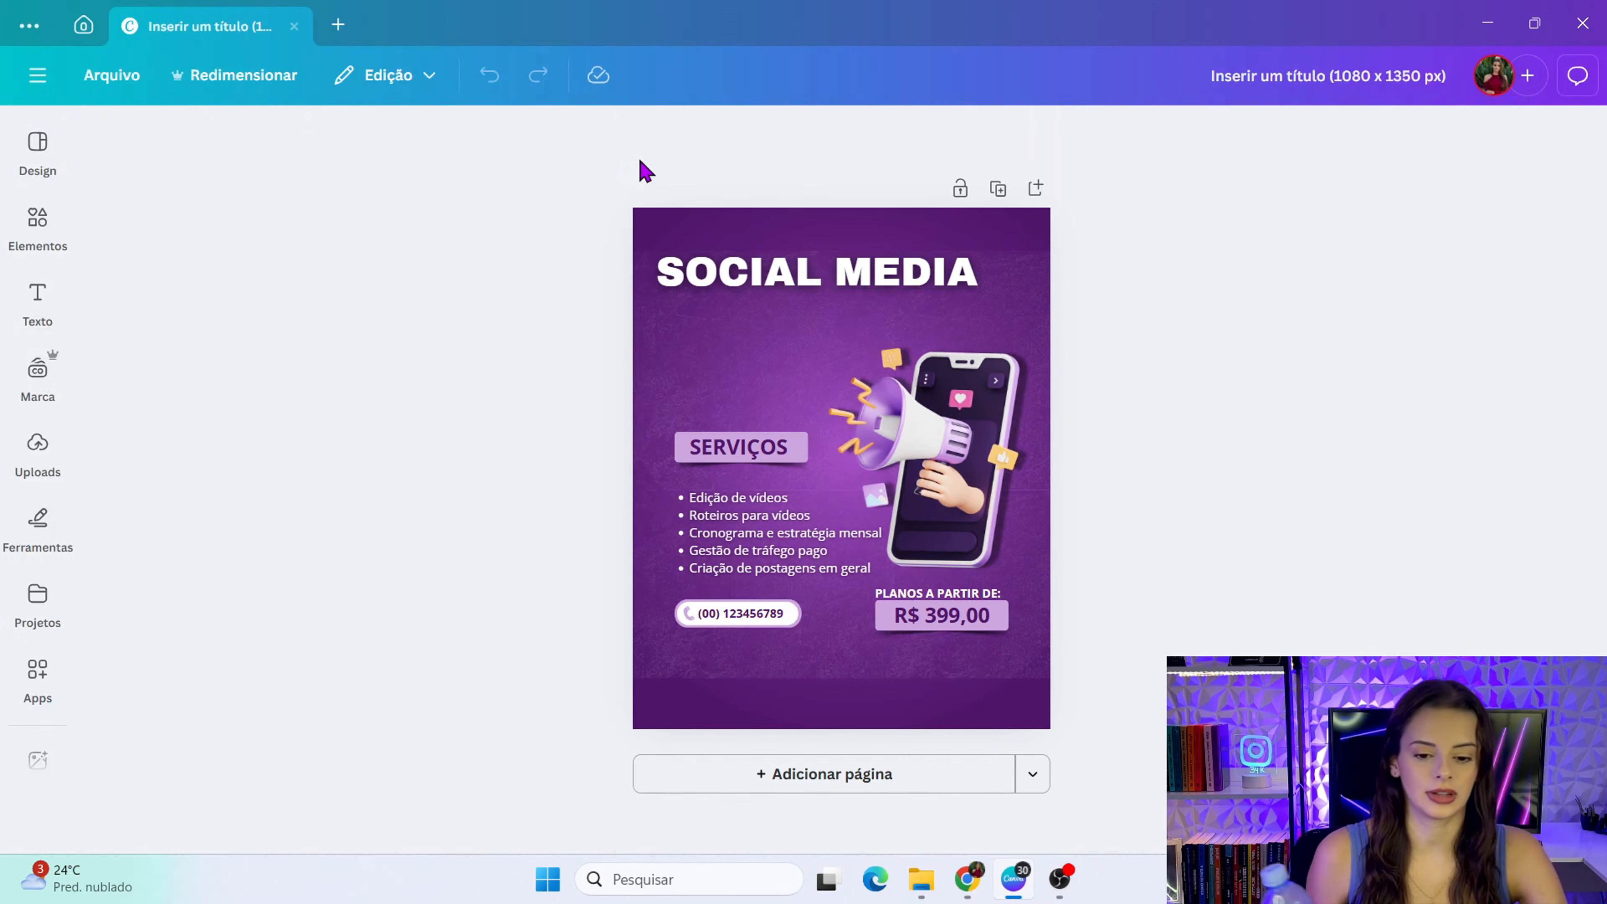
pyautogui.click(1027, 352)
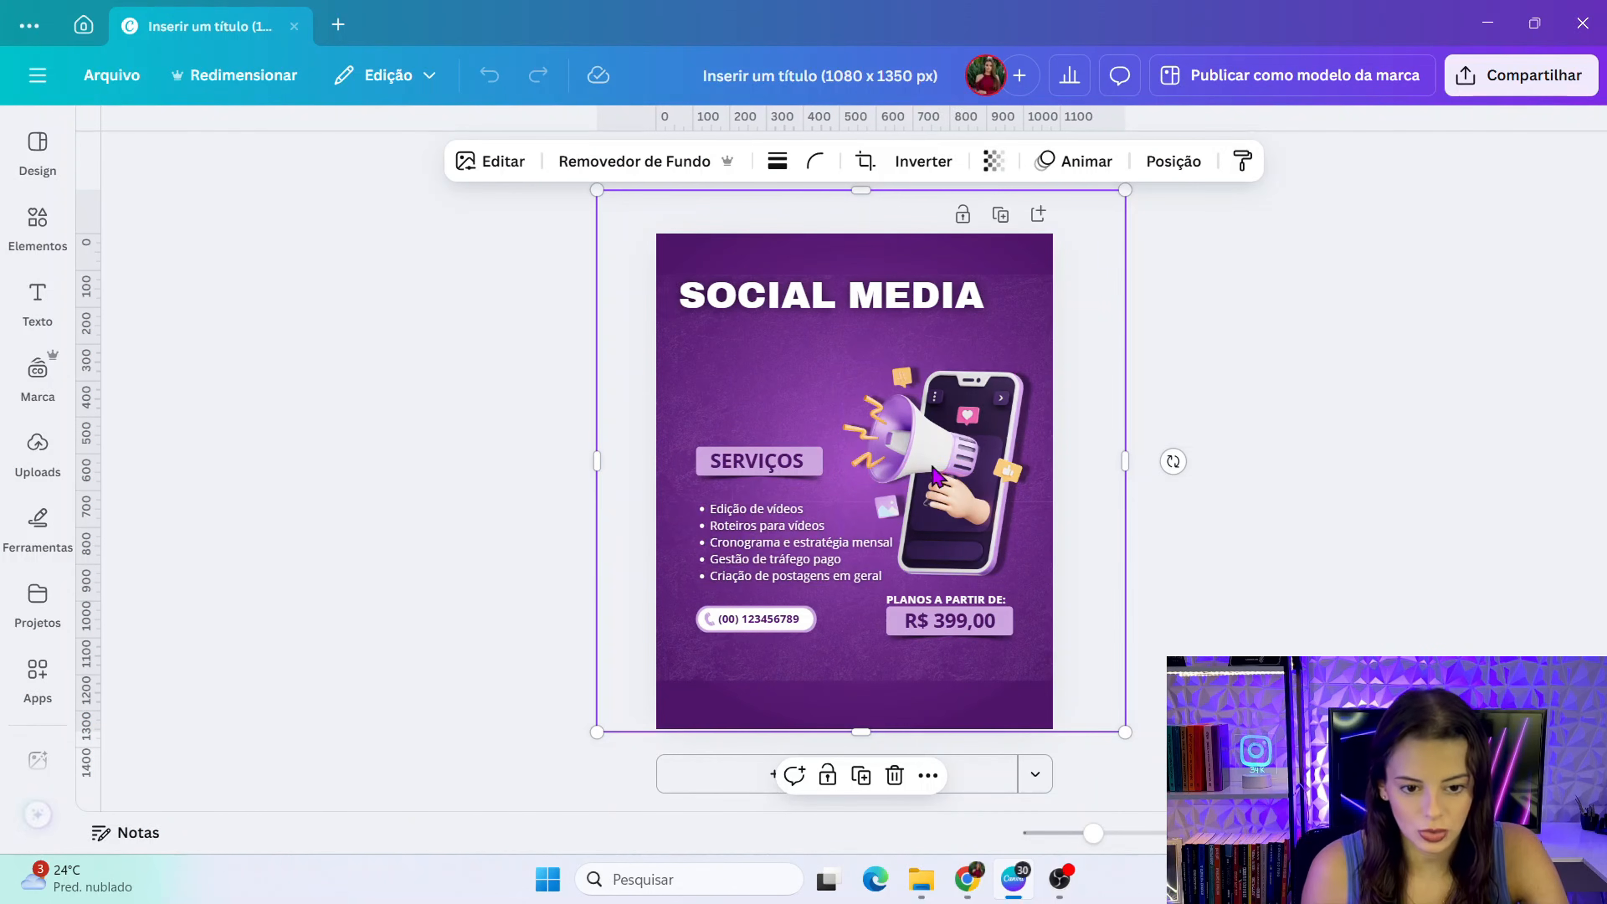
pyautogui.click(1262, 624)
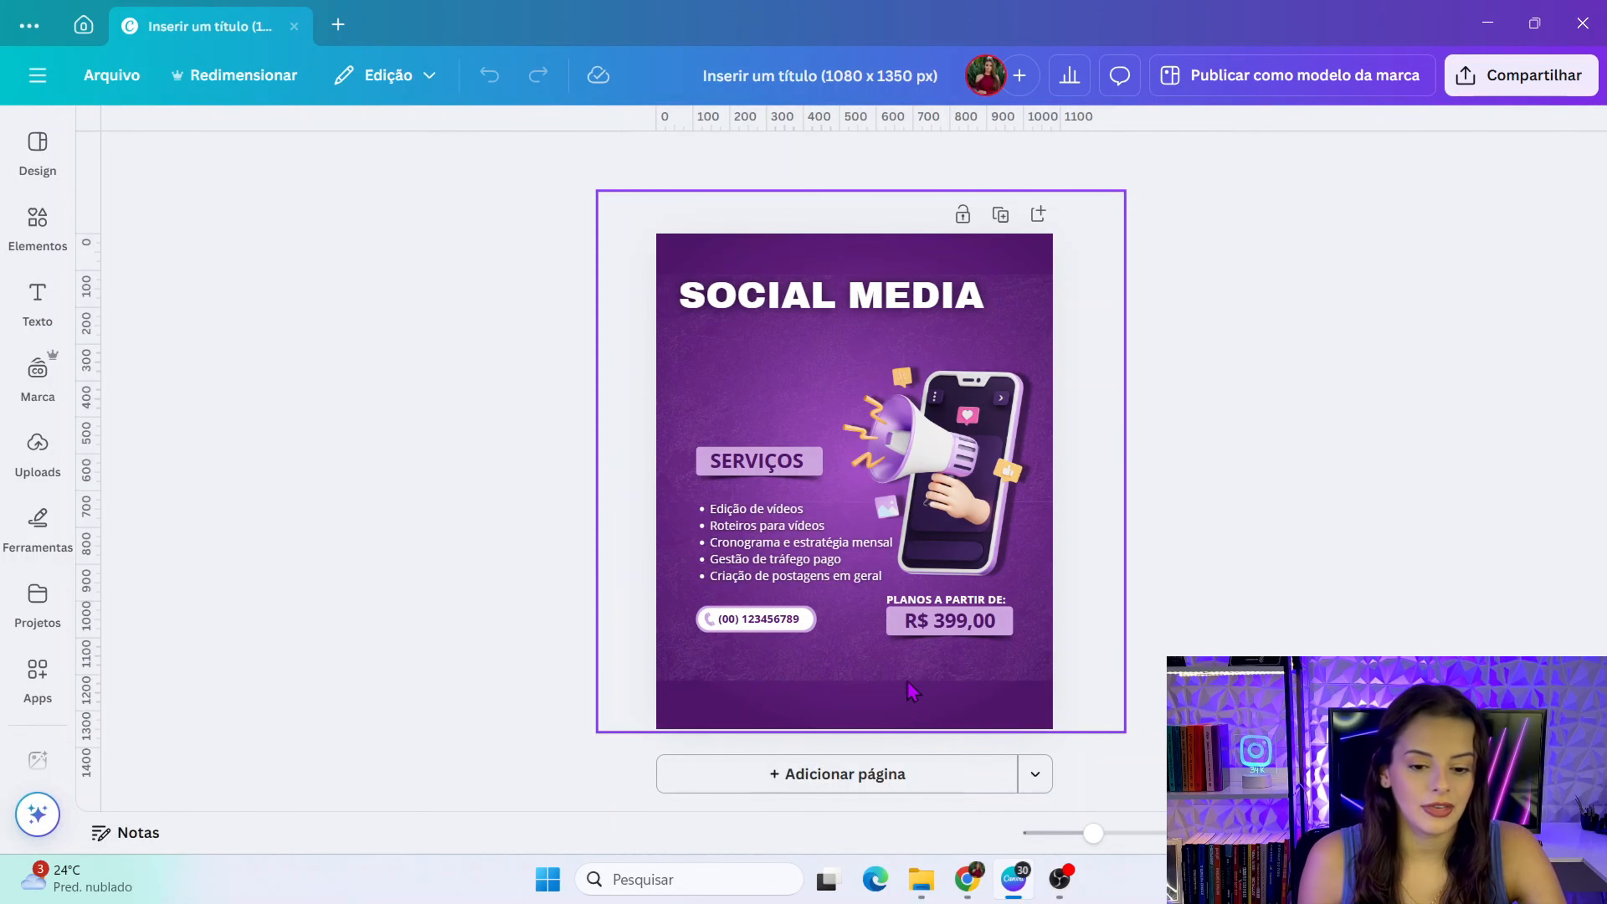
pyautogui.click(834, 678)
pyautogui.moveTo(1088, 685); pyautogui.dragTo(896, 673)
pyautogui.click(489, 74)
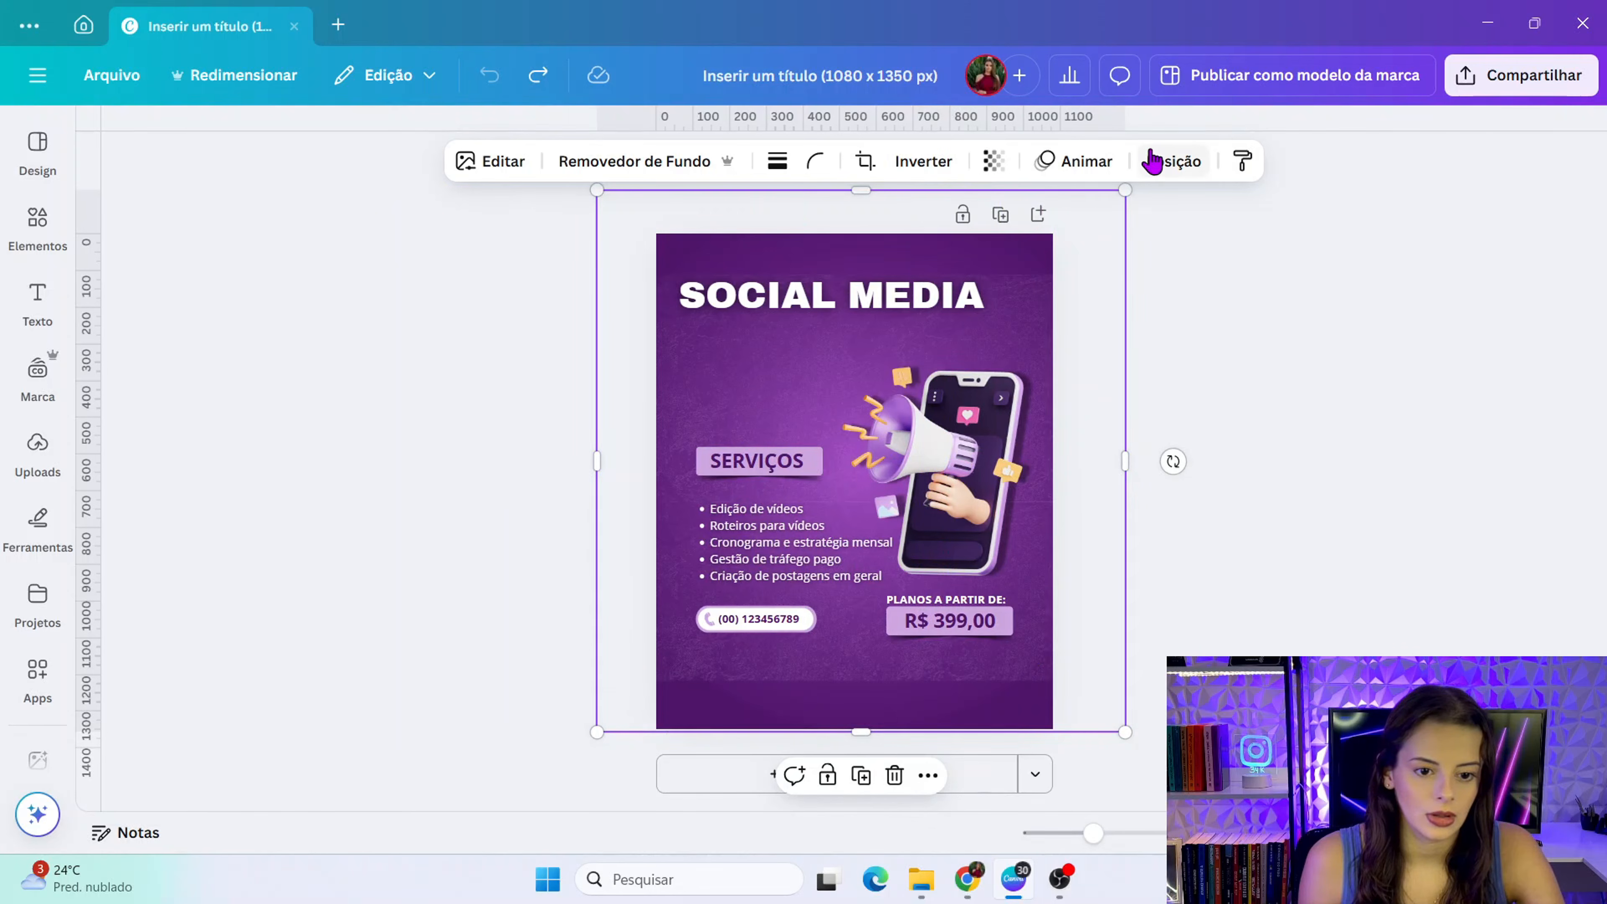
# - Send the purple glow behind the grainy texture in the 1080 × 1350 px copy
pyautogui.click(1173, 161)
pyautogui.click(339, 332)
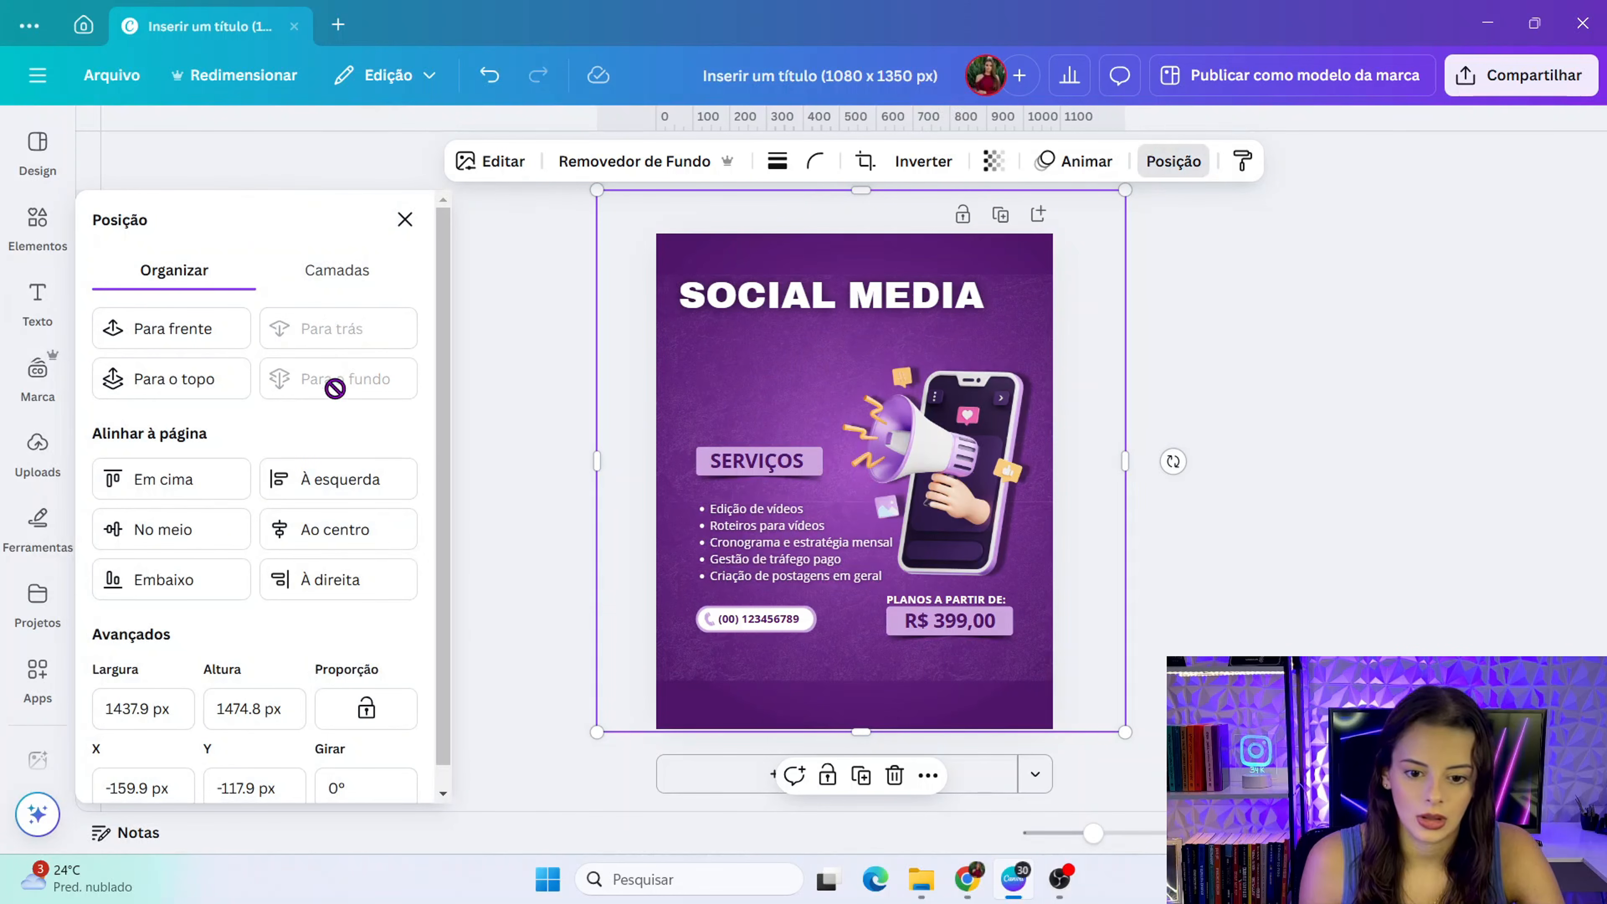
pyautogui.click(1409, 507)
# - Enlarge the grainy texture from its upper-left and lower-right corners until it covers the whole 1080 × 1350 px page
pyautogui.click(1003, 666)
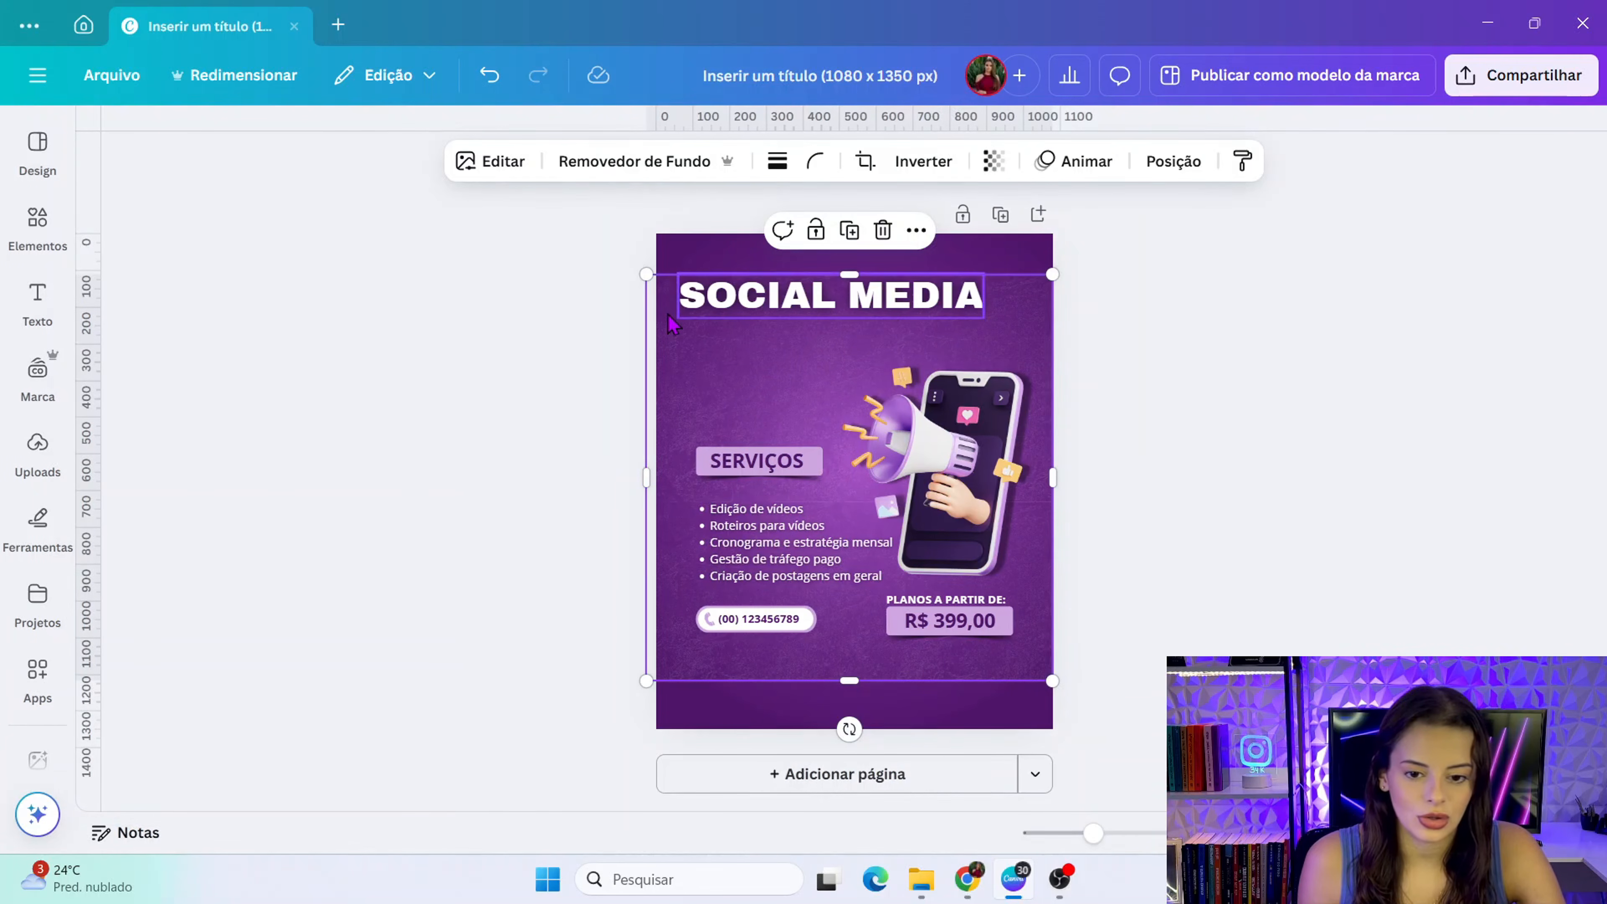
pyautogui.moveTo(651, 274); pyautogui.dragTo(591, 241)
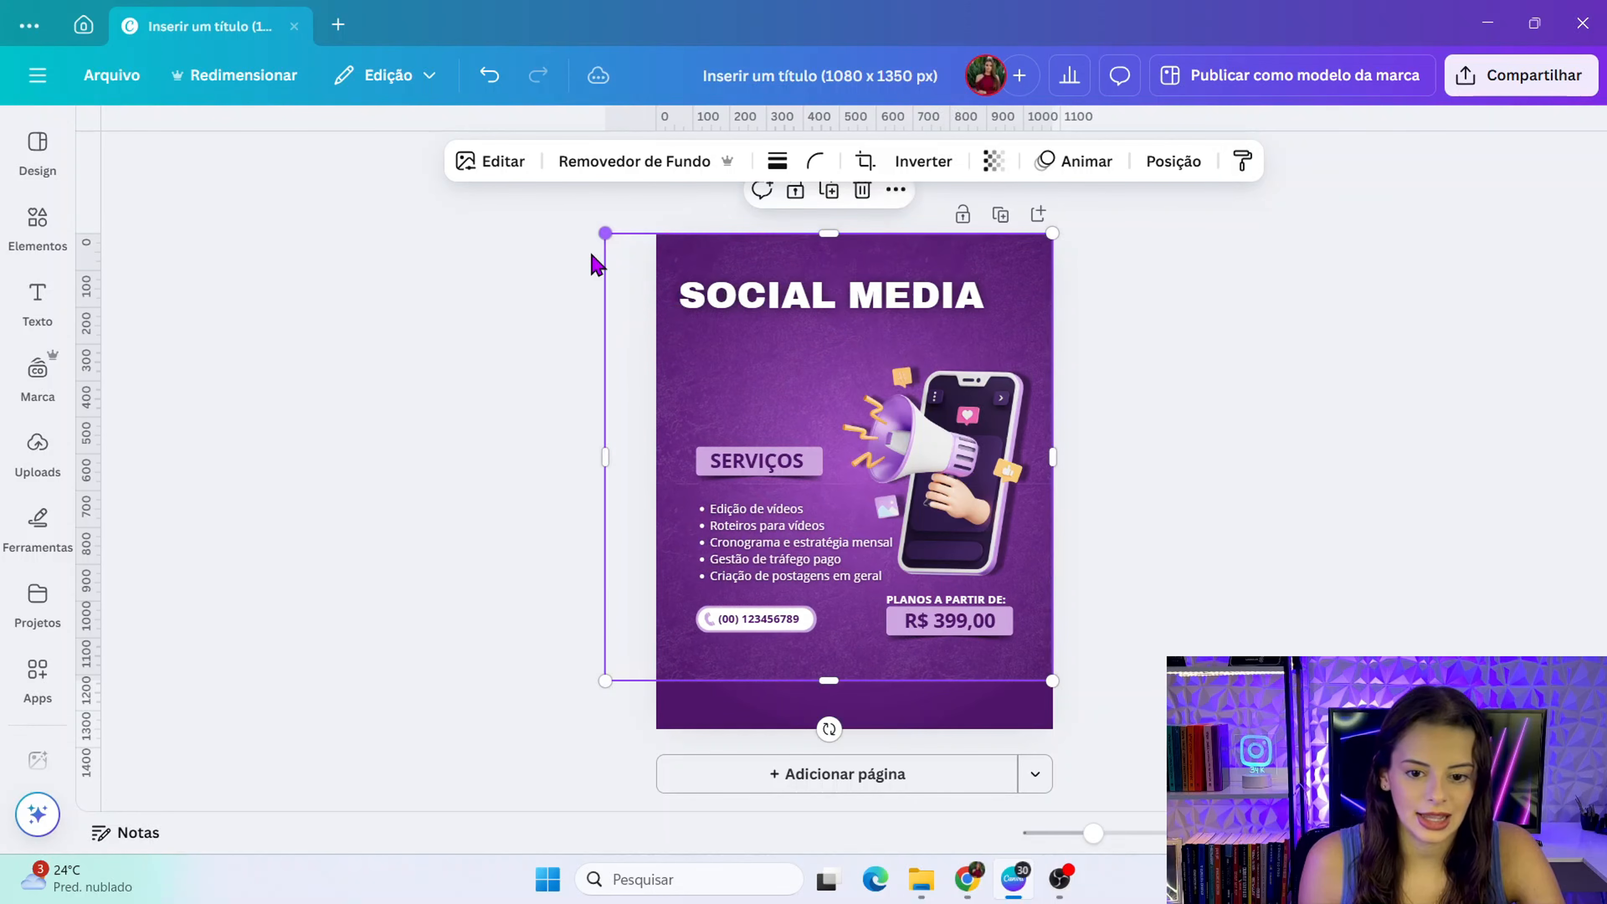
pyautogui.moveTo(1052, 680); pyautogui.dragTo(1102, 729)
pyautogui.click(1303, 430)
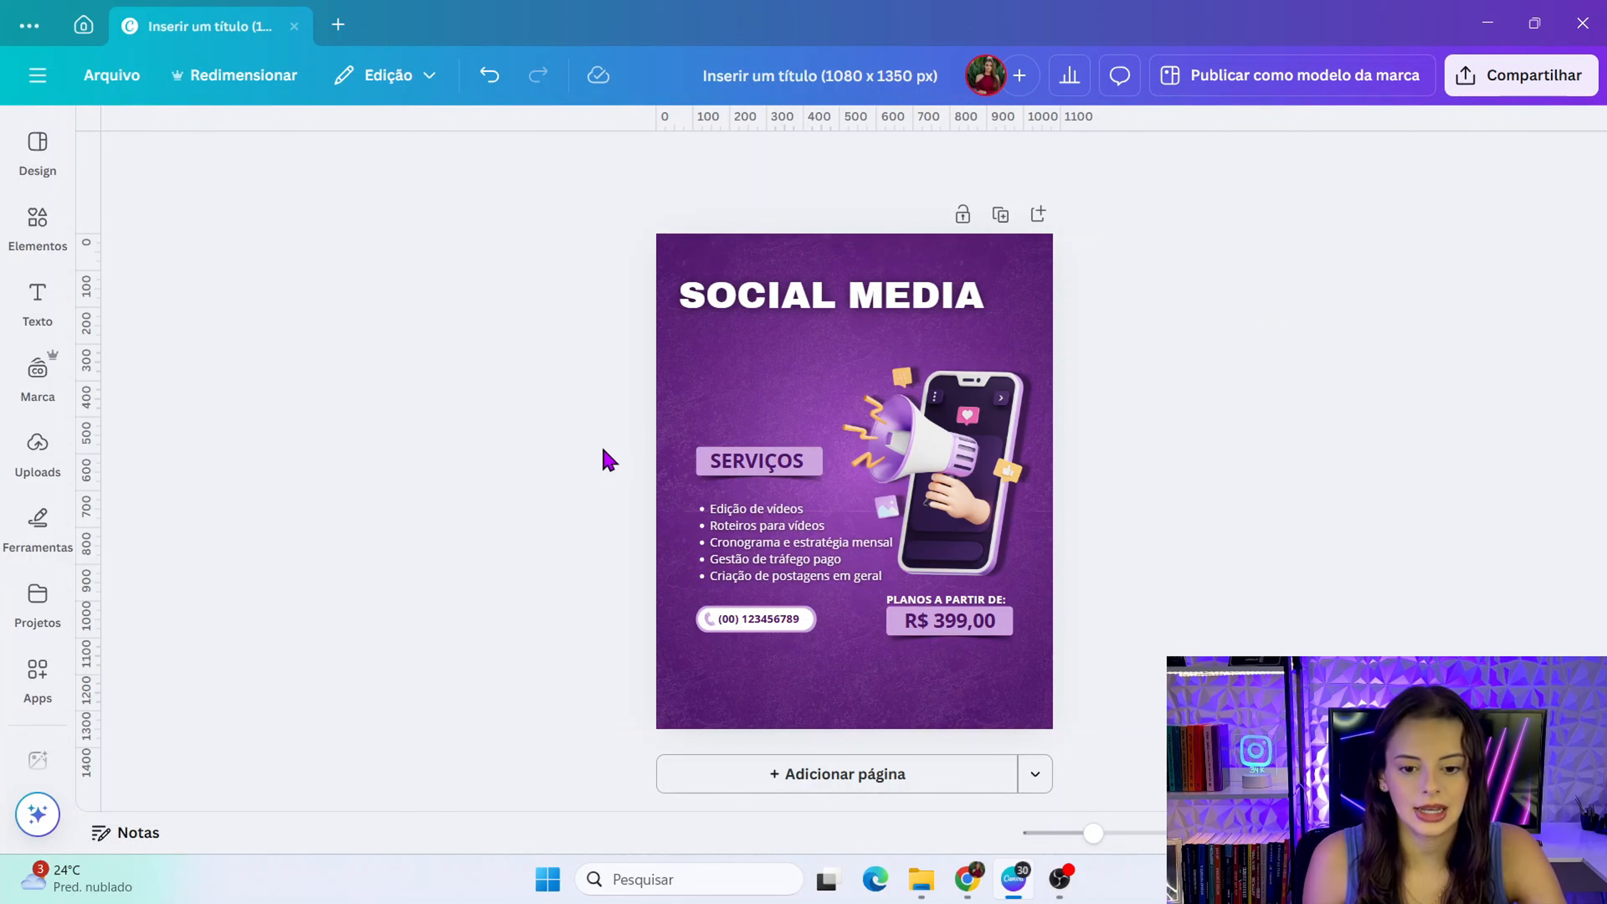
# - Move the services heading, list and contact bar down together, and shift the price label with its caption down and slightly to the right
pyautogui.moveTo(604, 448); pyautogui.dragTo(822, 634)
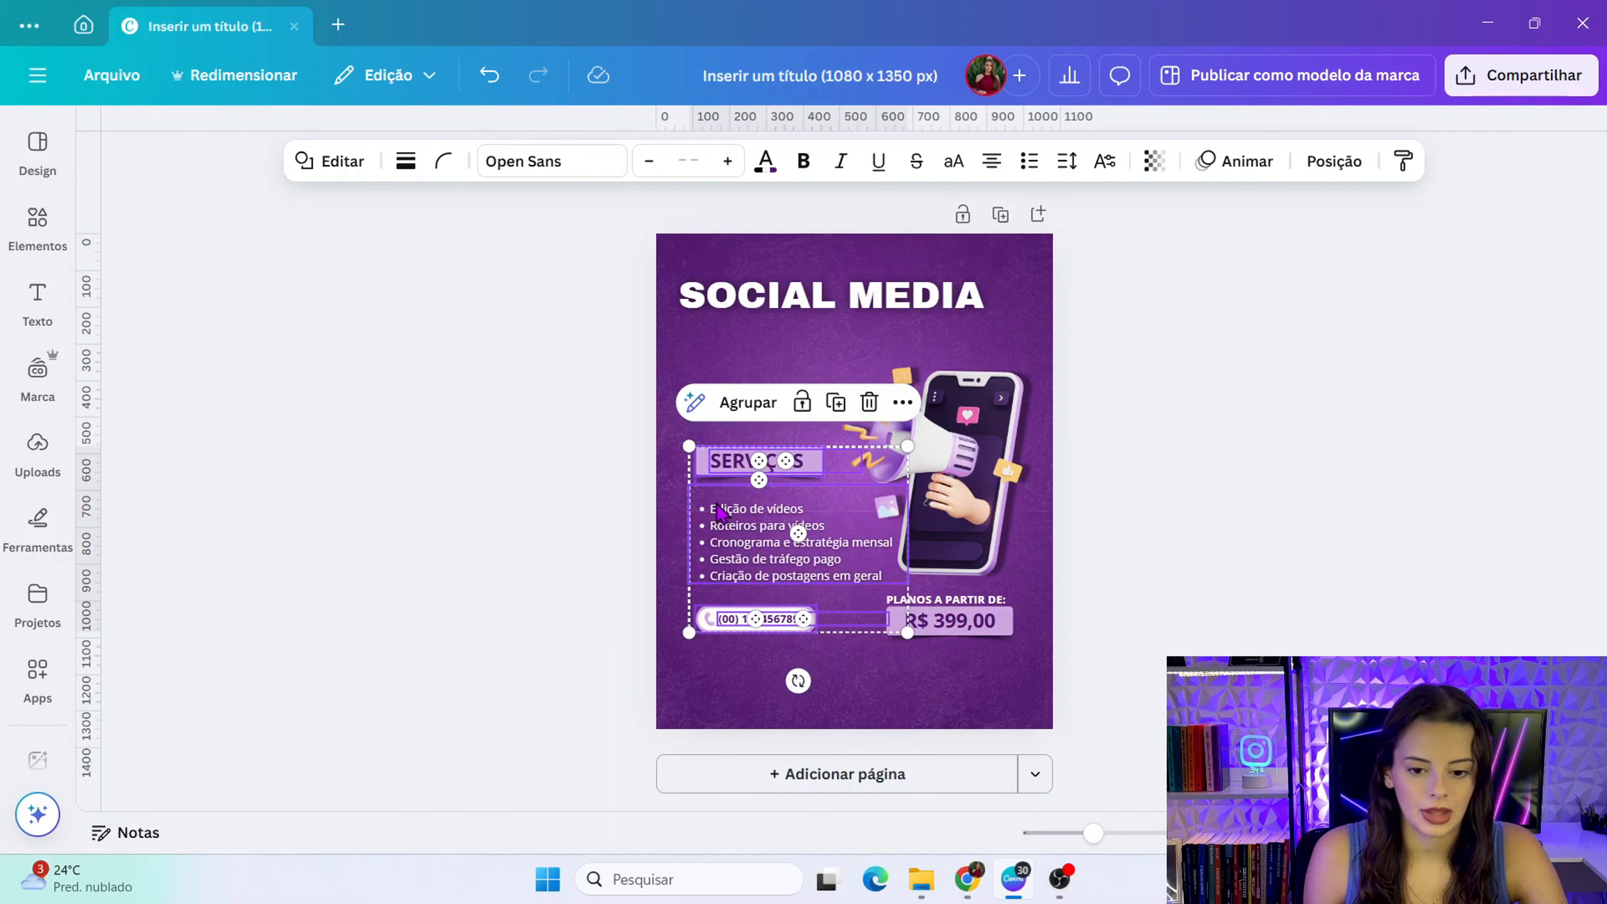
pyautogui.moveTo(716, 516)
pyautogui.mouseDown()
pyautogui.moveTo(712, 556)
pyautogui.moveTo(712, 540)
pyautogui.mouseUp()
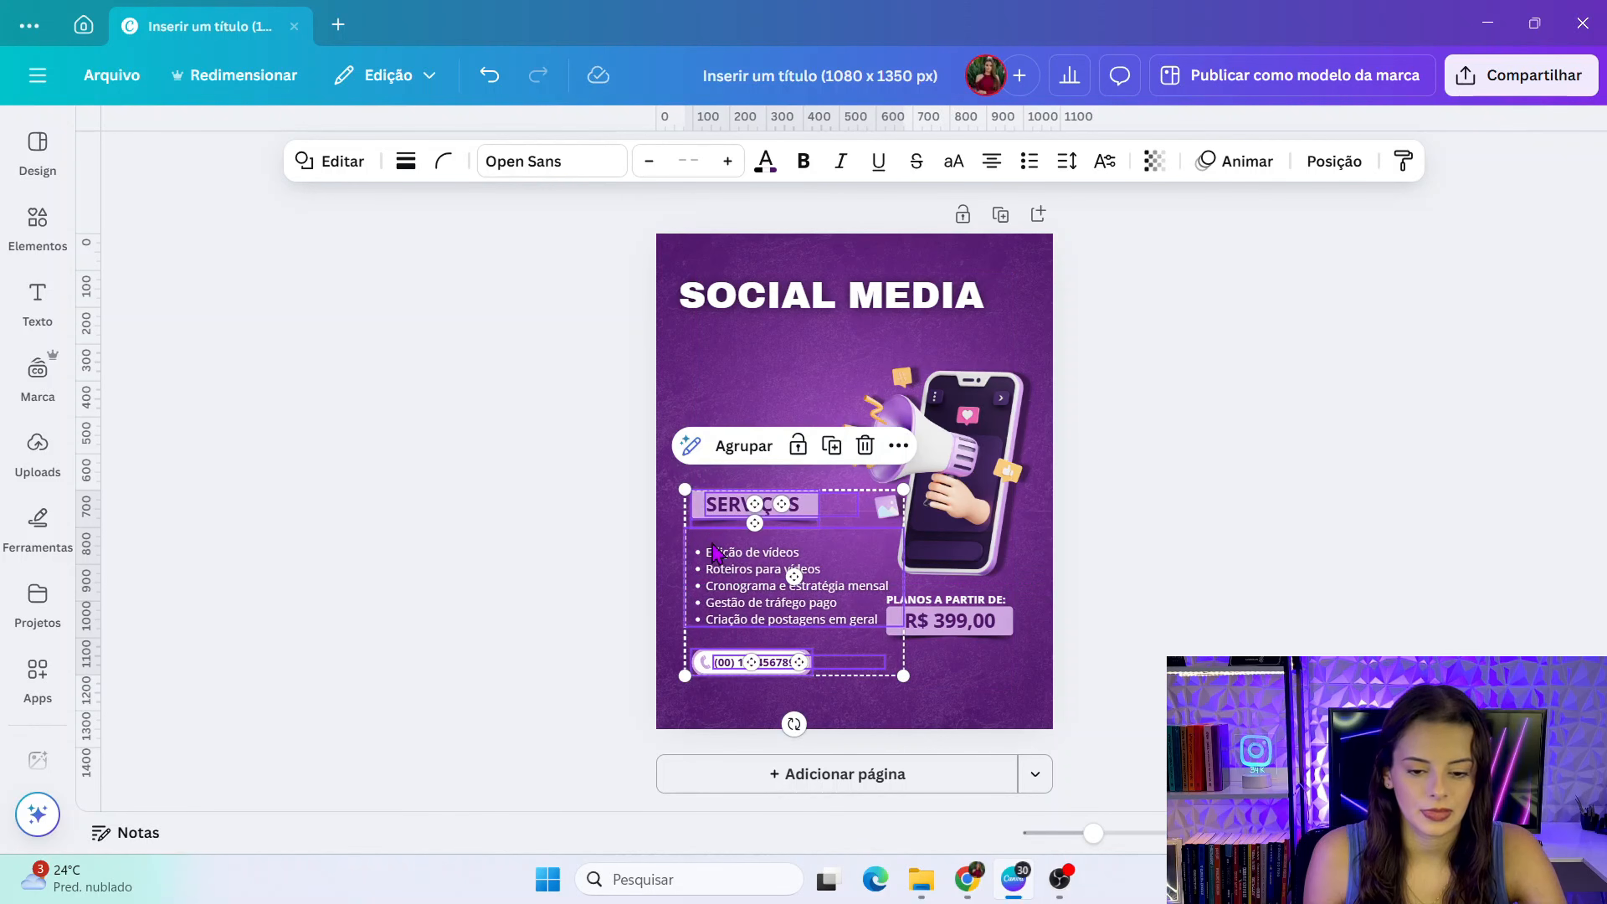
pyautogui.click(1175, 457)
pyautogui.moveTo(1119, 686); pyautogui.dragTo(943, 598)
pyautogui.moveTo(981, 690); pyautogui.dragTo(991, 721)
pyautogui.click(1198, 483)
# - Enlarge the megaphone and phone illustration from its upper-left corner until it reaches just below the title
pyautogui.click(940, 437)
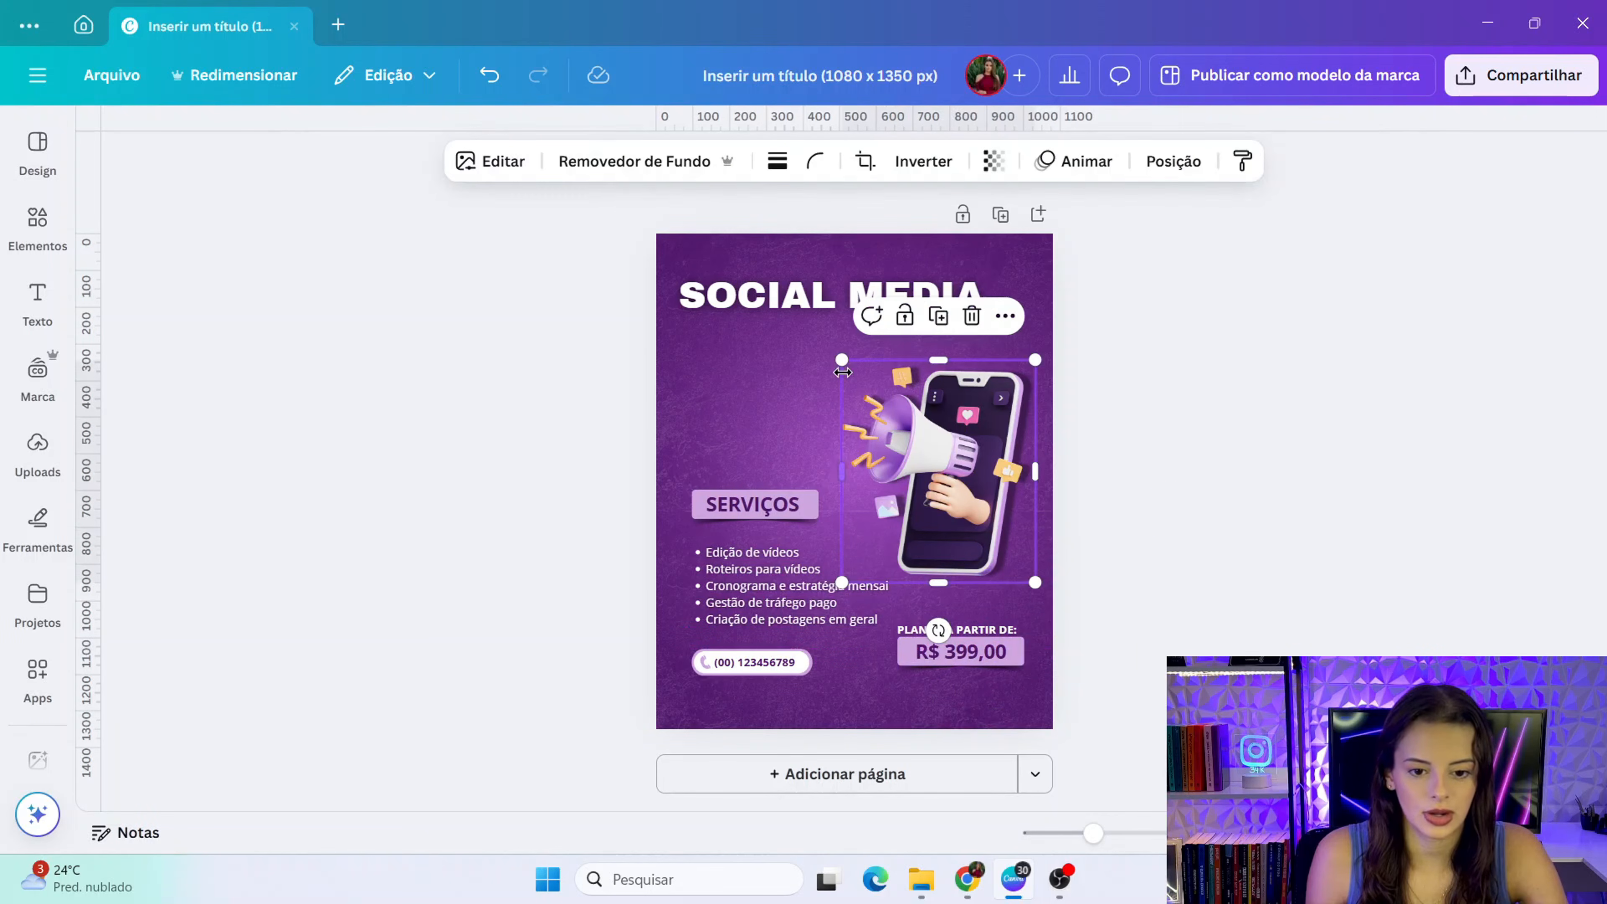
pyautogui.moveTo(840, 363); pyautogui.dragTo(808, 338)
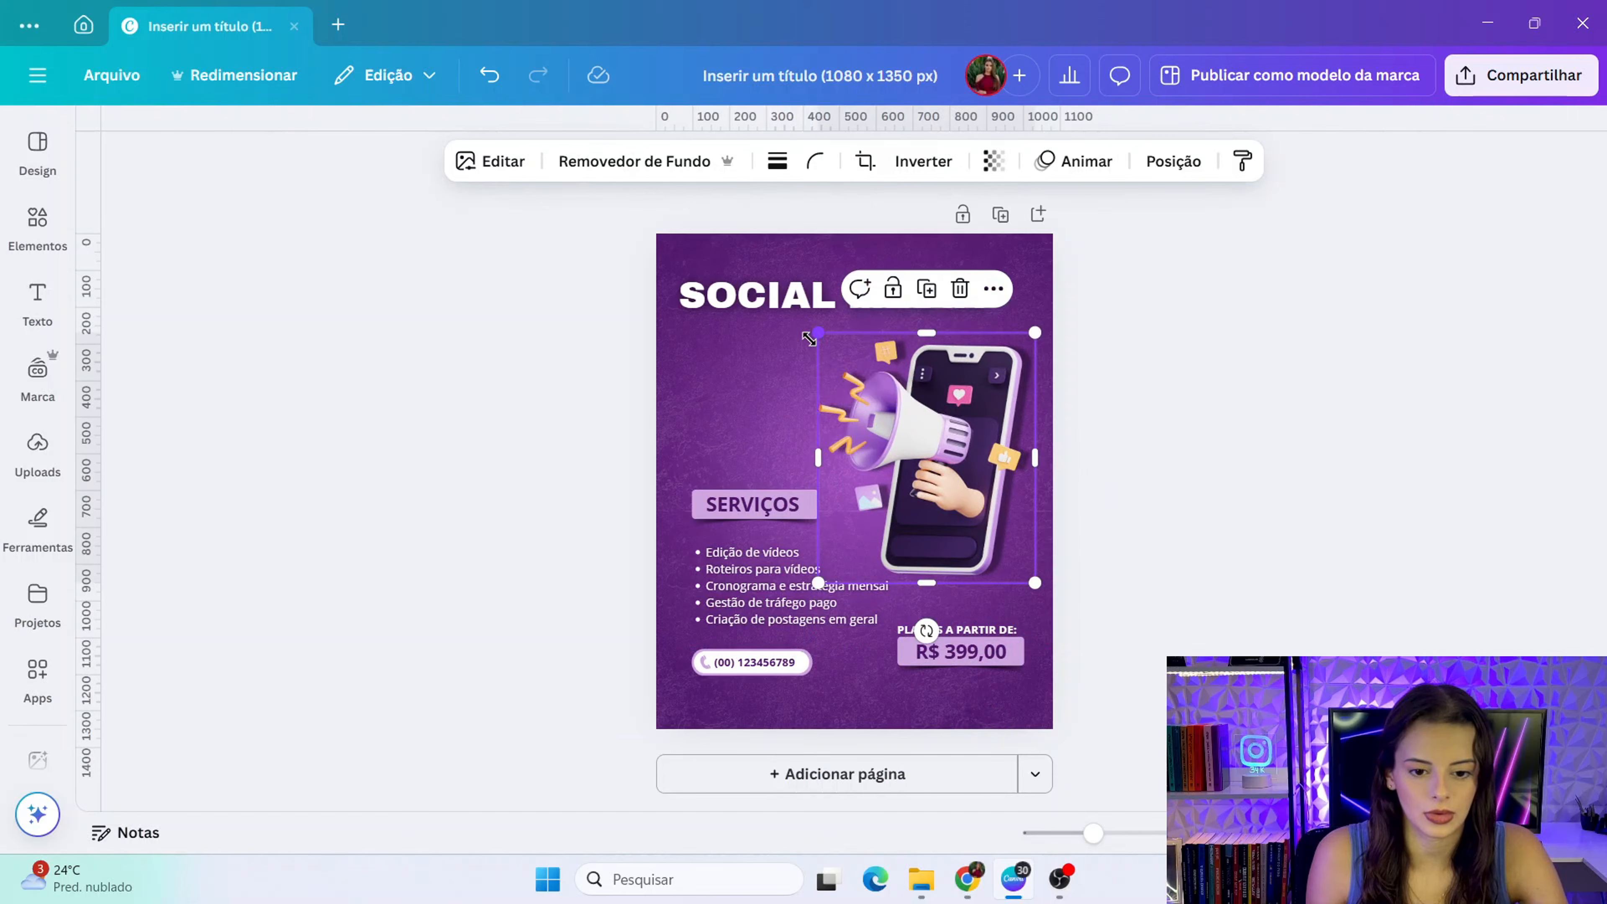
pyautogui.click(1213, 457)
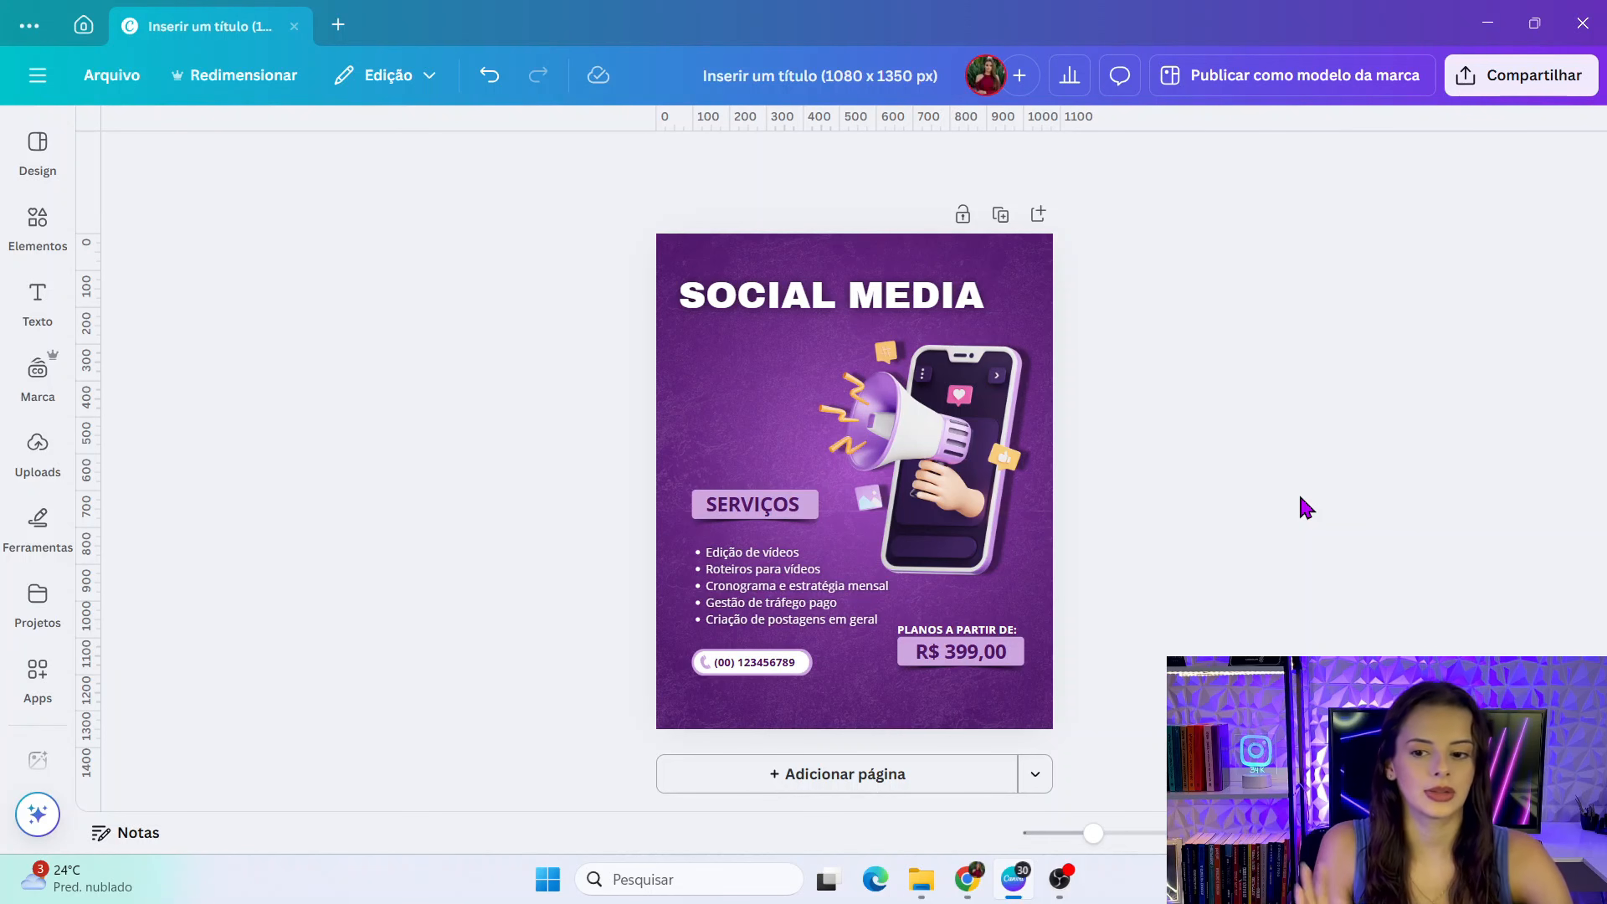
# - Create a resized copy of the design in the Story do Instagram format, 1080 × 1920 px, and open the copy
pyautogui.click(278, 81)
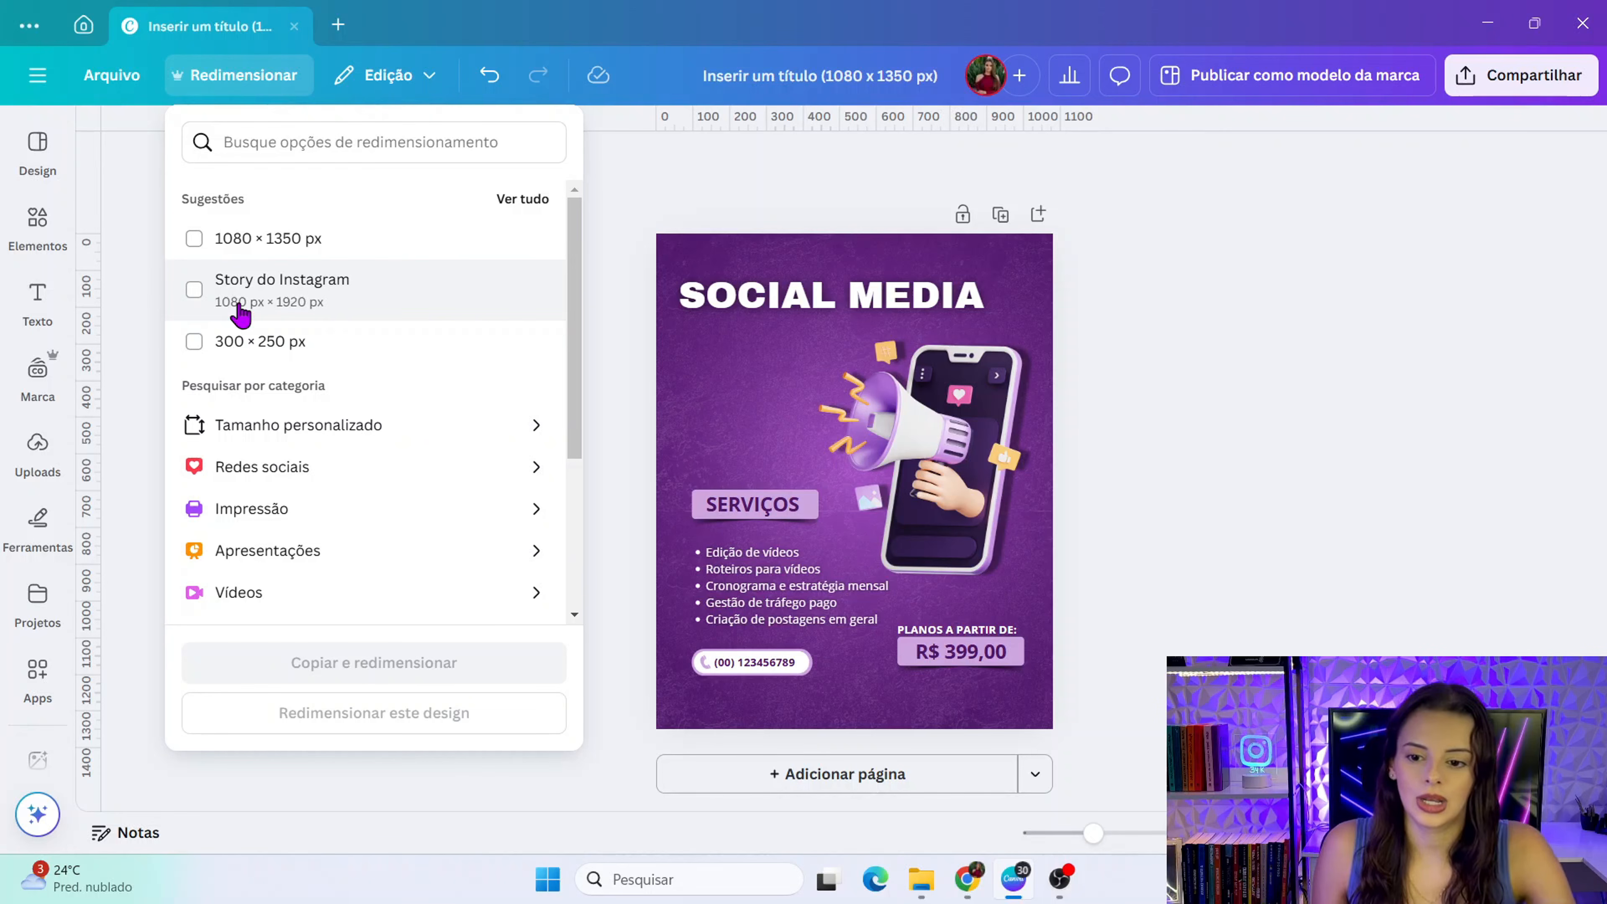
pyautogui.click(241, 312)
pyautogui.click(362, 673)
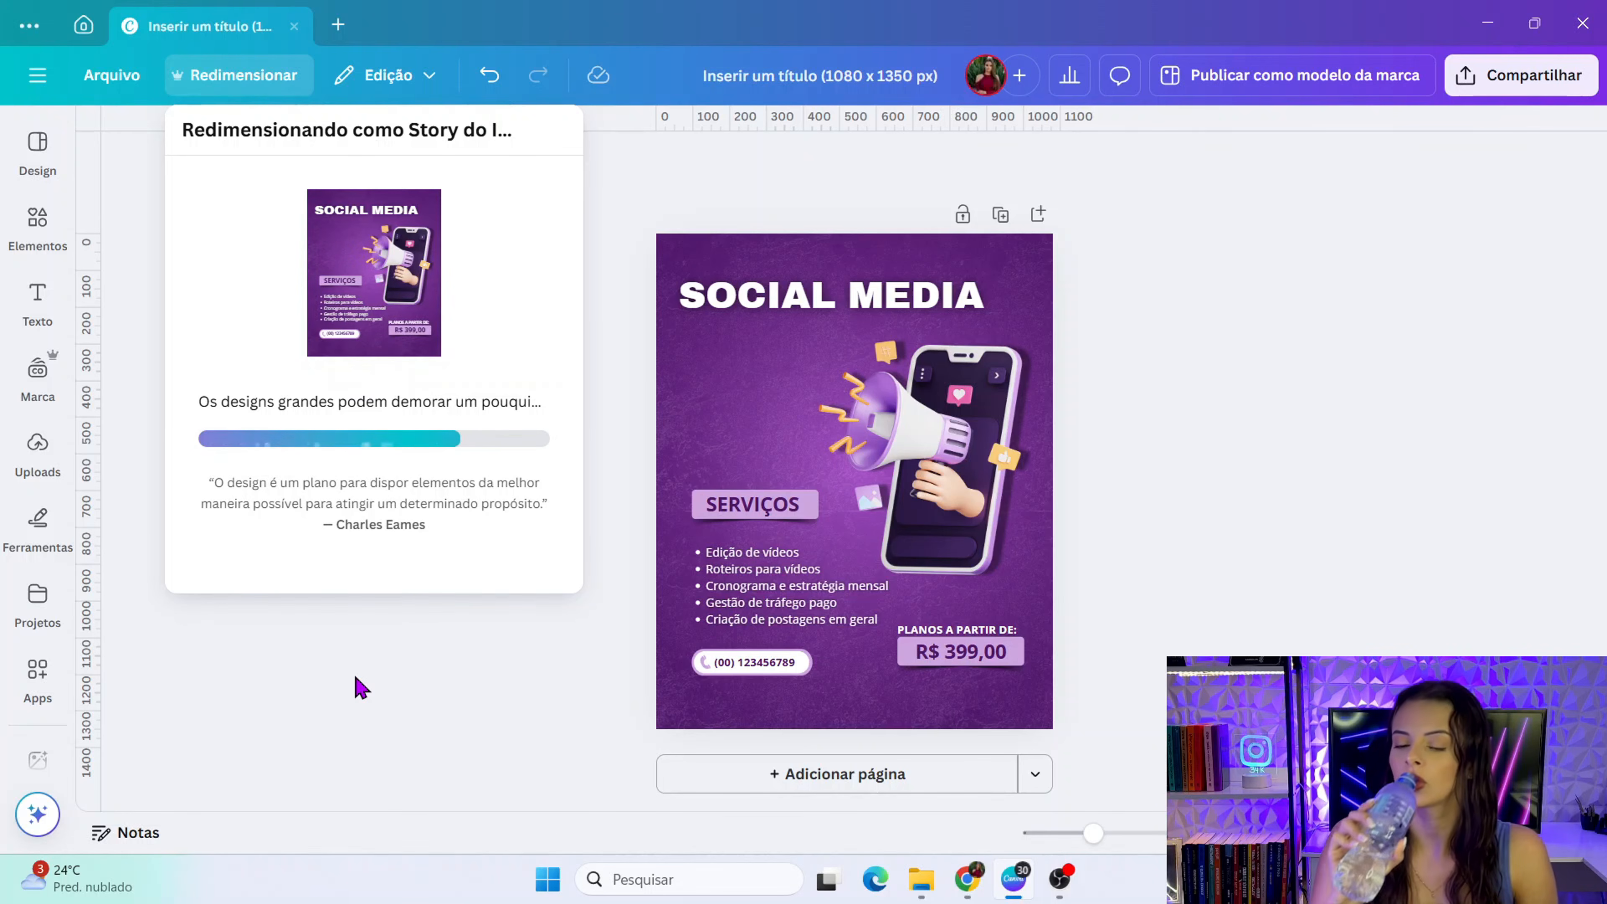
pyautogui.click(471, 304)
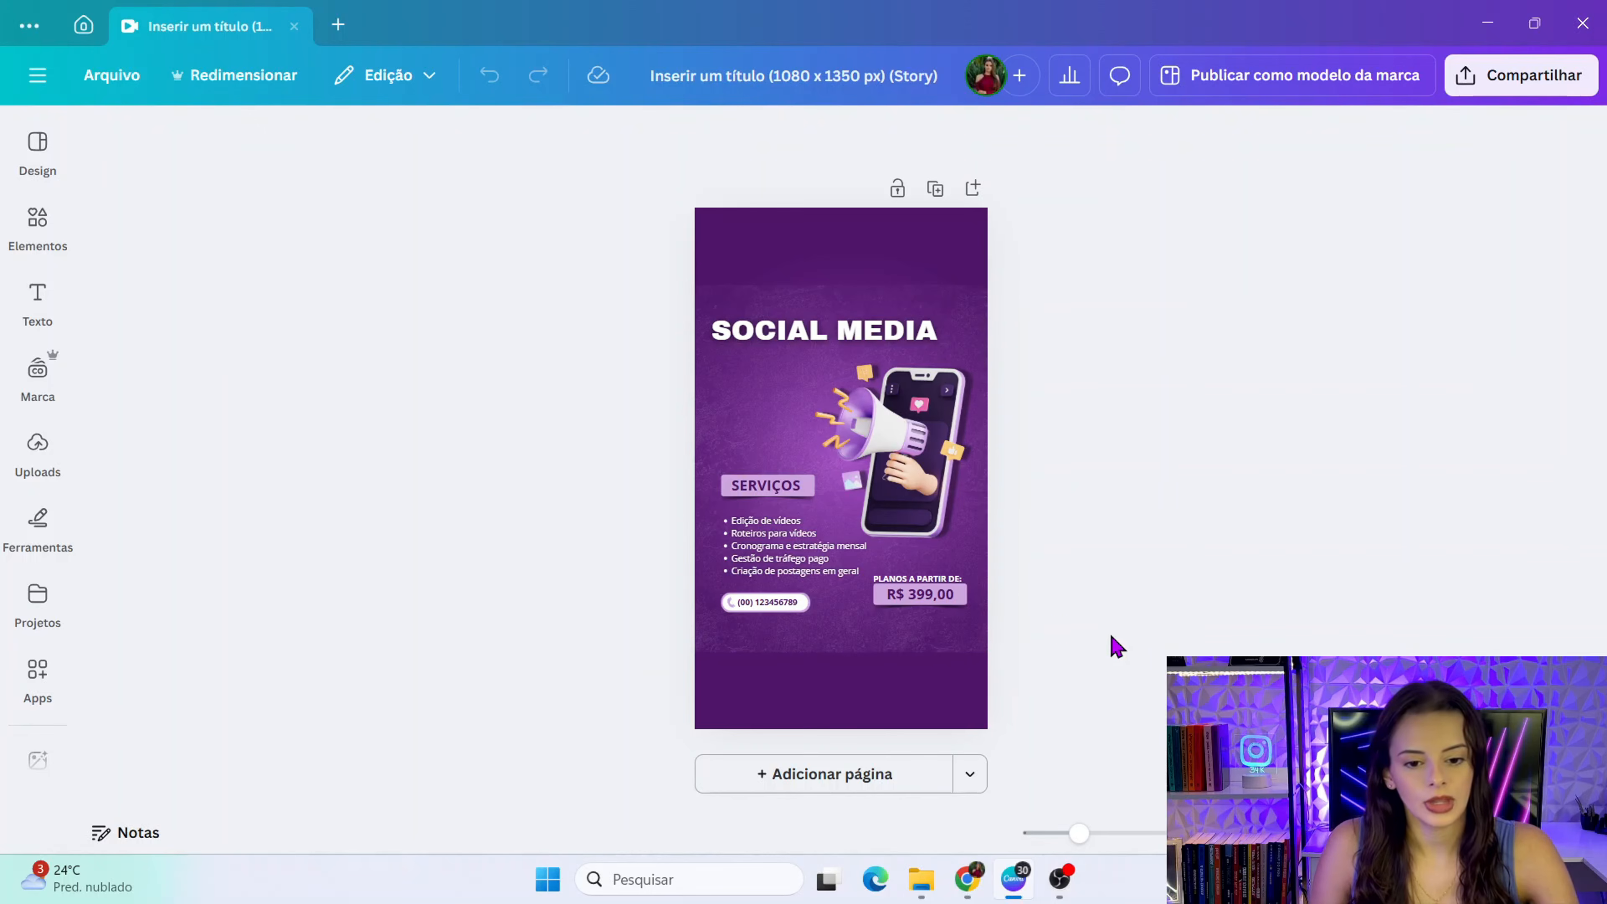
# - Enlarge the grainy texture in the story copy until it covers the full height and width of the page
pyautogui.click(721, 297)
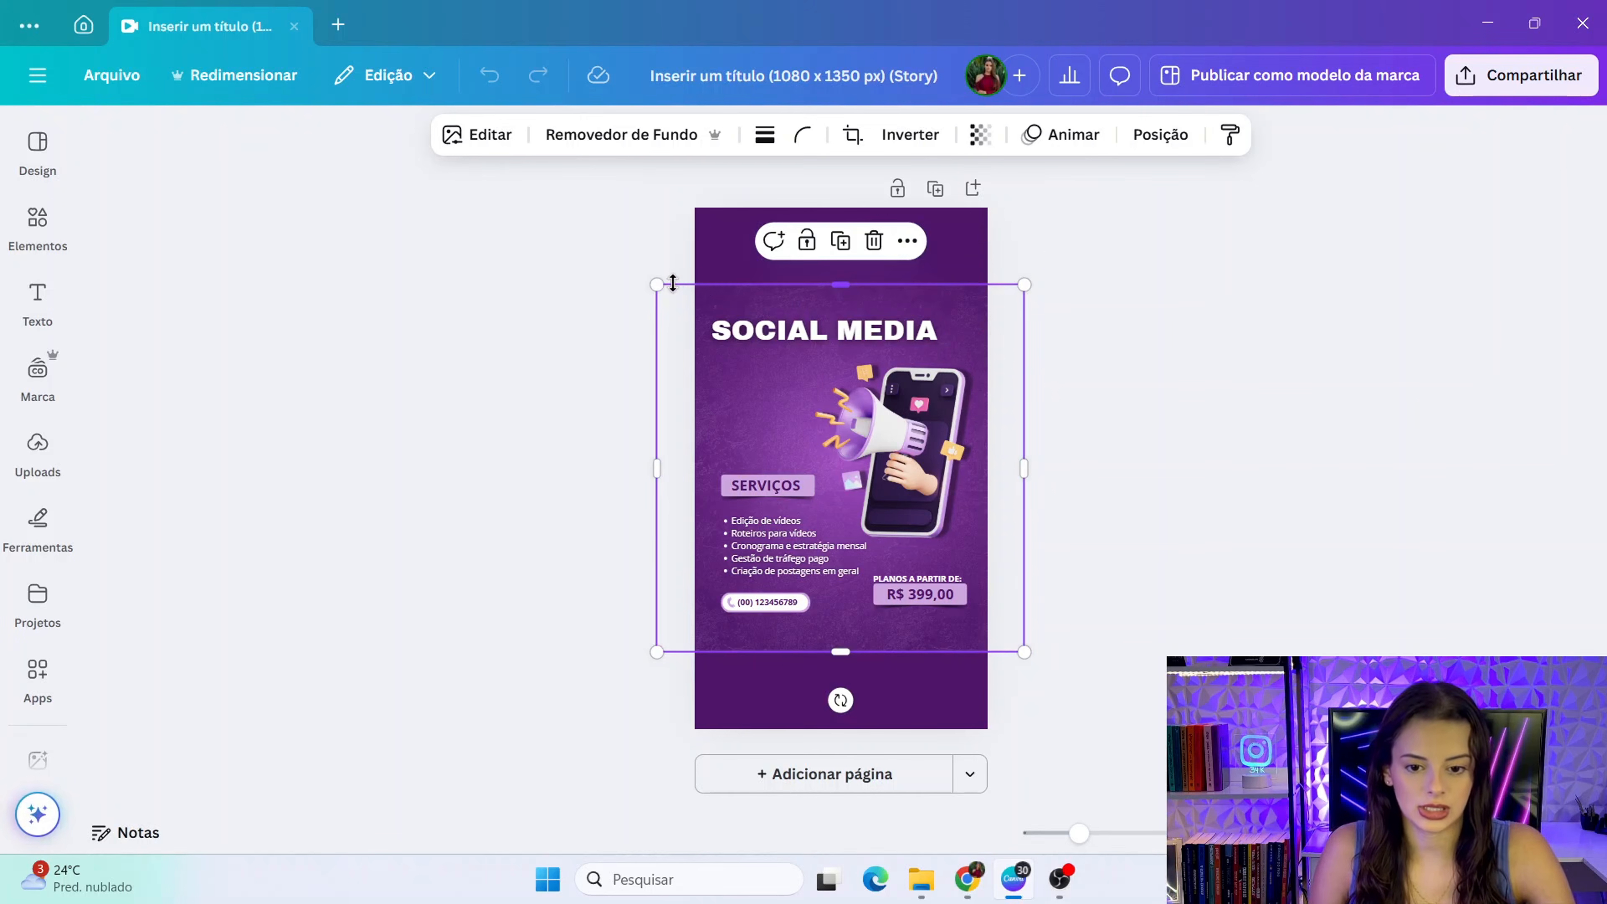
pyautogui.moveTo(657, 283); pyautogui.dragTo(675, 209)
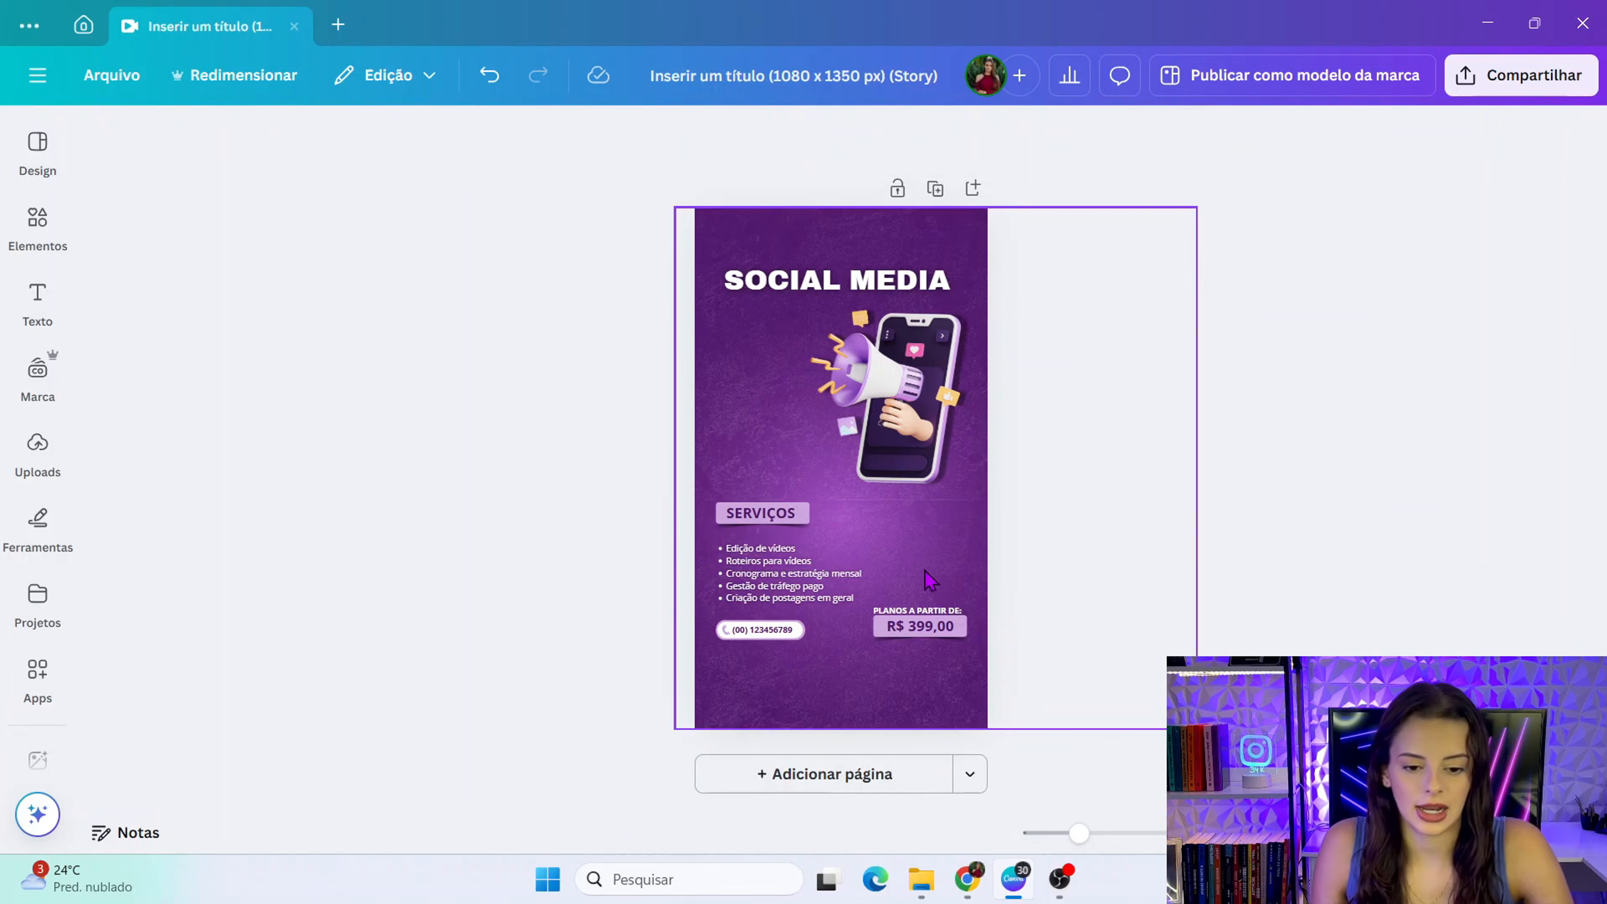
# - Show the layers of the story page, select the purple glow layer beneath the texture, and move the glow slightly up
pyautogui.rightClick(909, 554)
pyautogui.moveTo(941, 408)
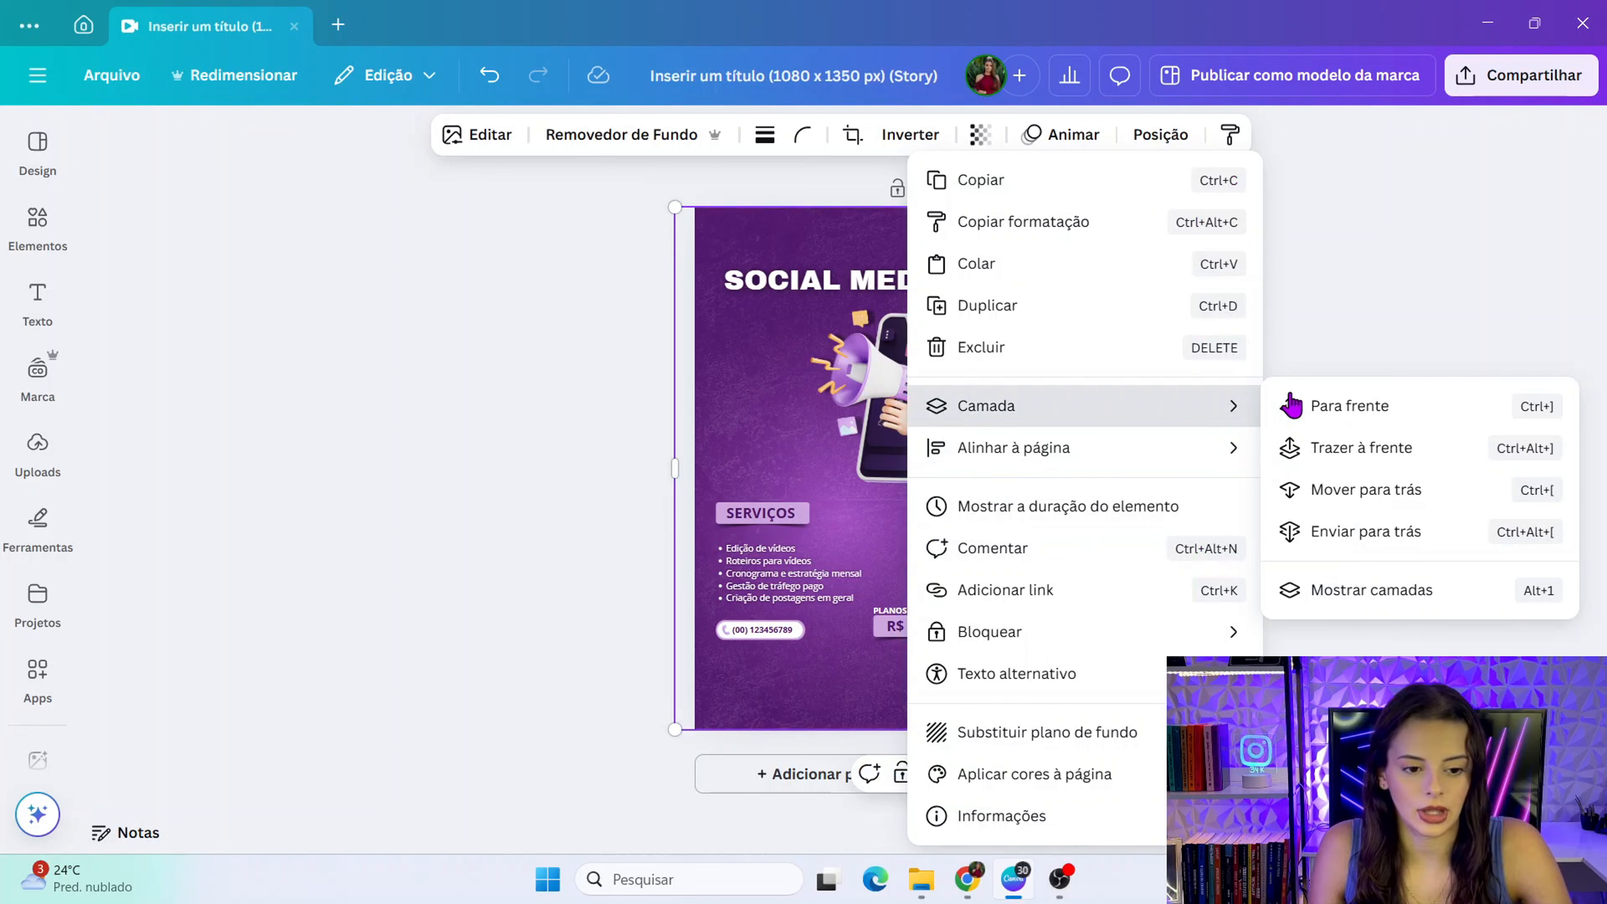
pyautogui.click(1360, 589)
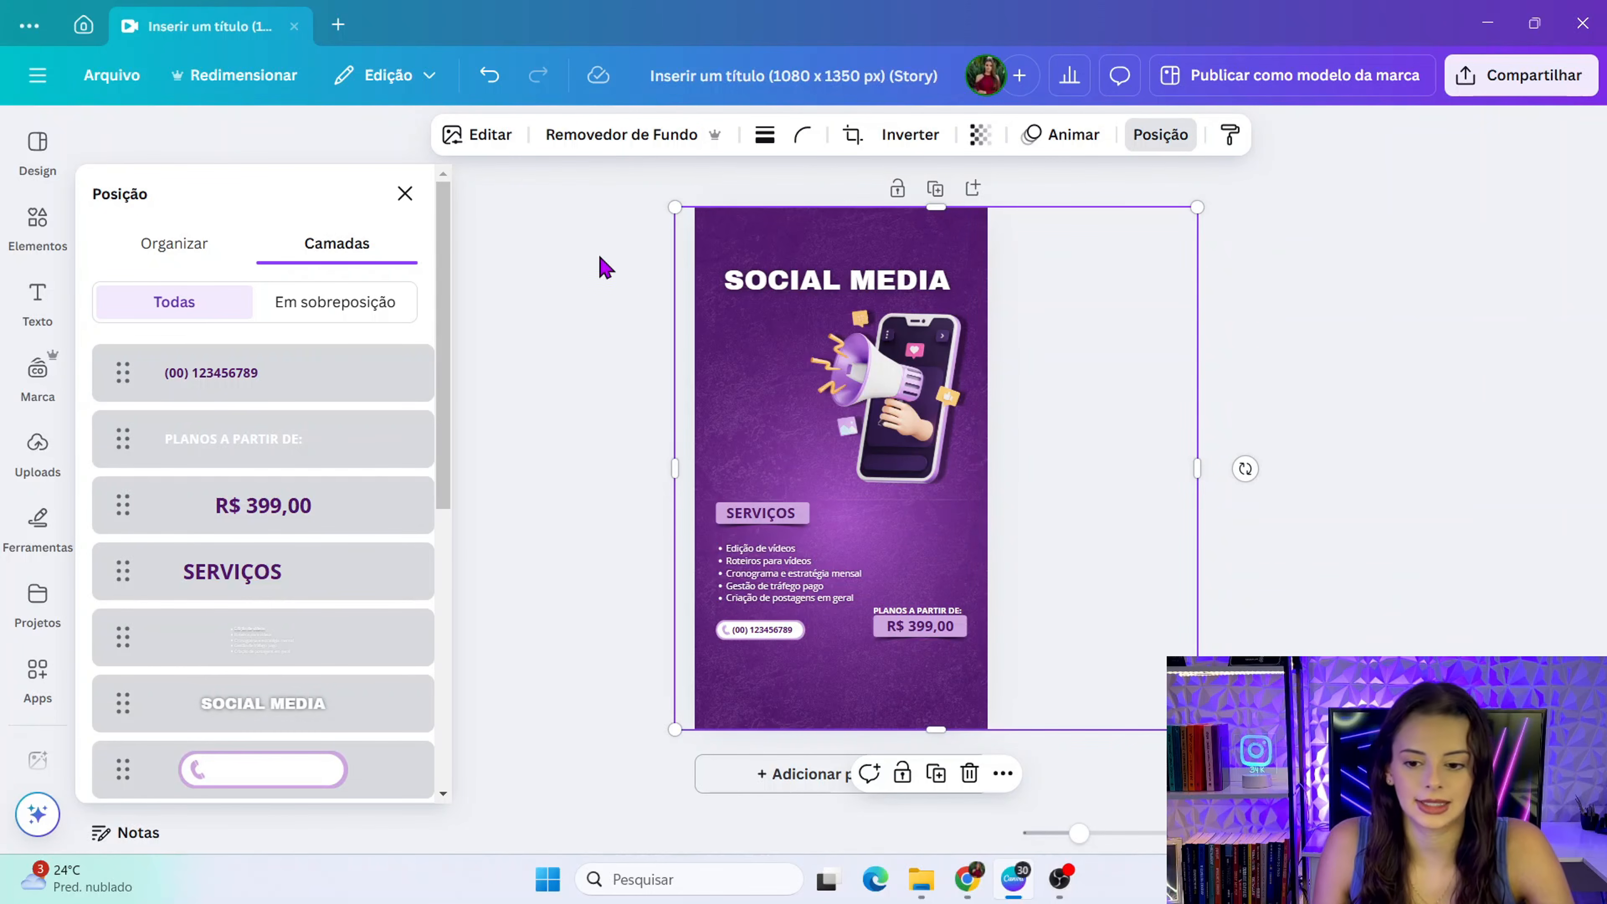
pyautogui.scroll(-5, 314, 547)
pyautogui.click(316, 686)
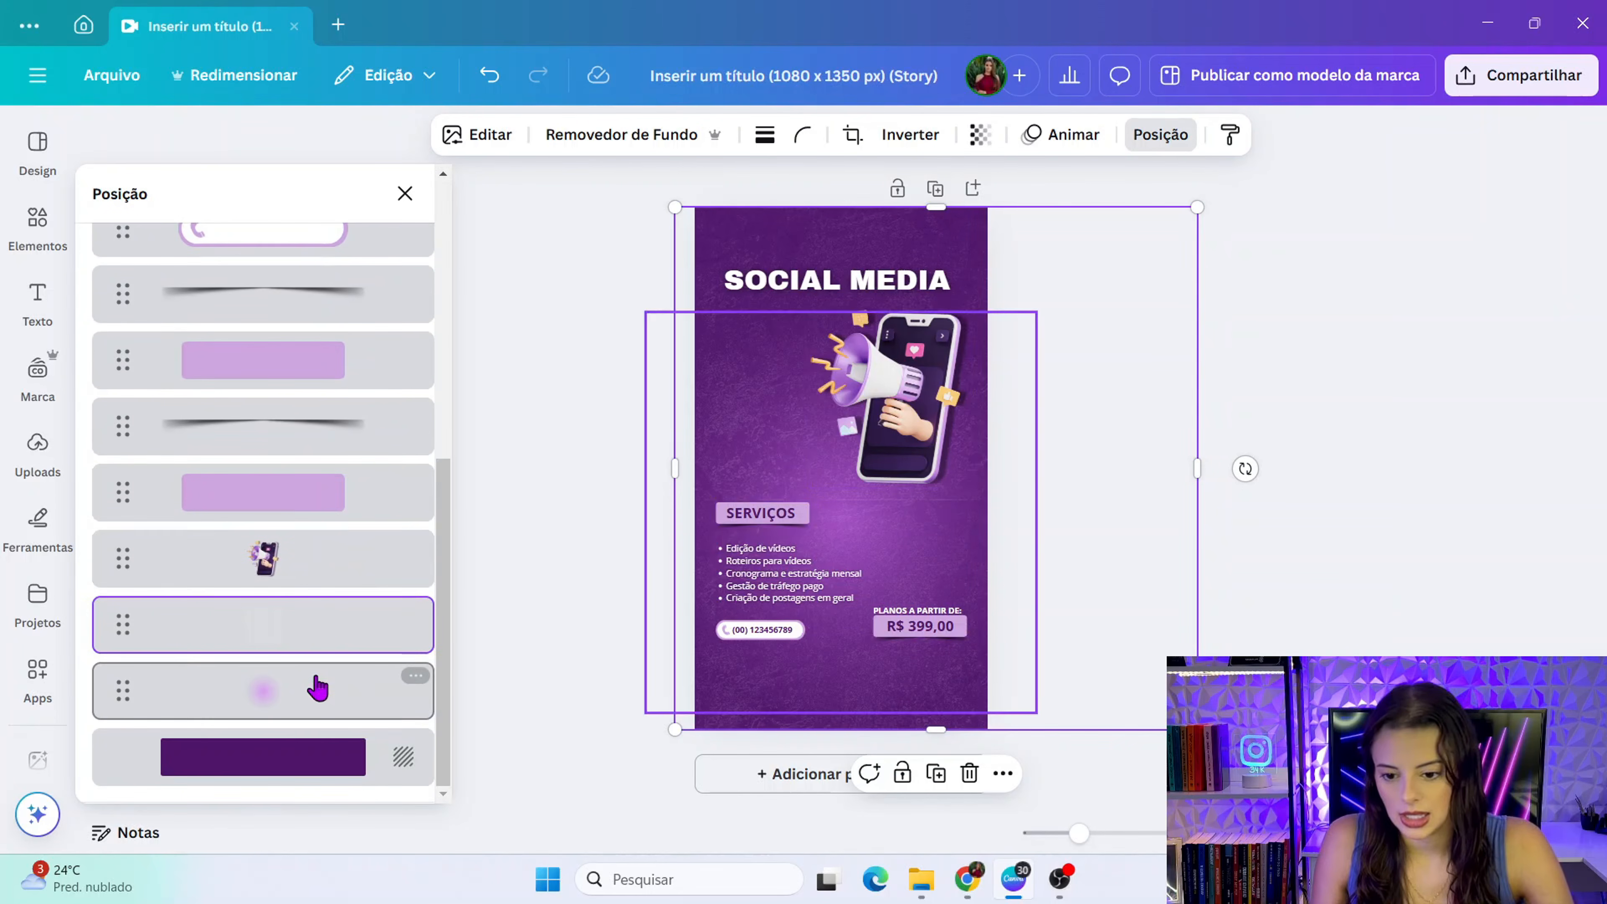
pyautogui.moveTo(1015, 578); pyautogui.dragTo(1017, 520)
# - Enlarge the megaphone and phone illustration from its lower-left corner until it reaches down to the services heading
pyautogui.click(865, 480)
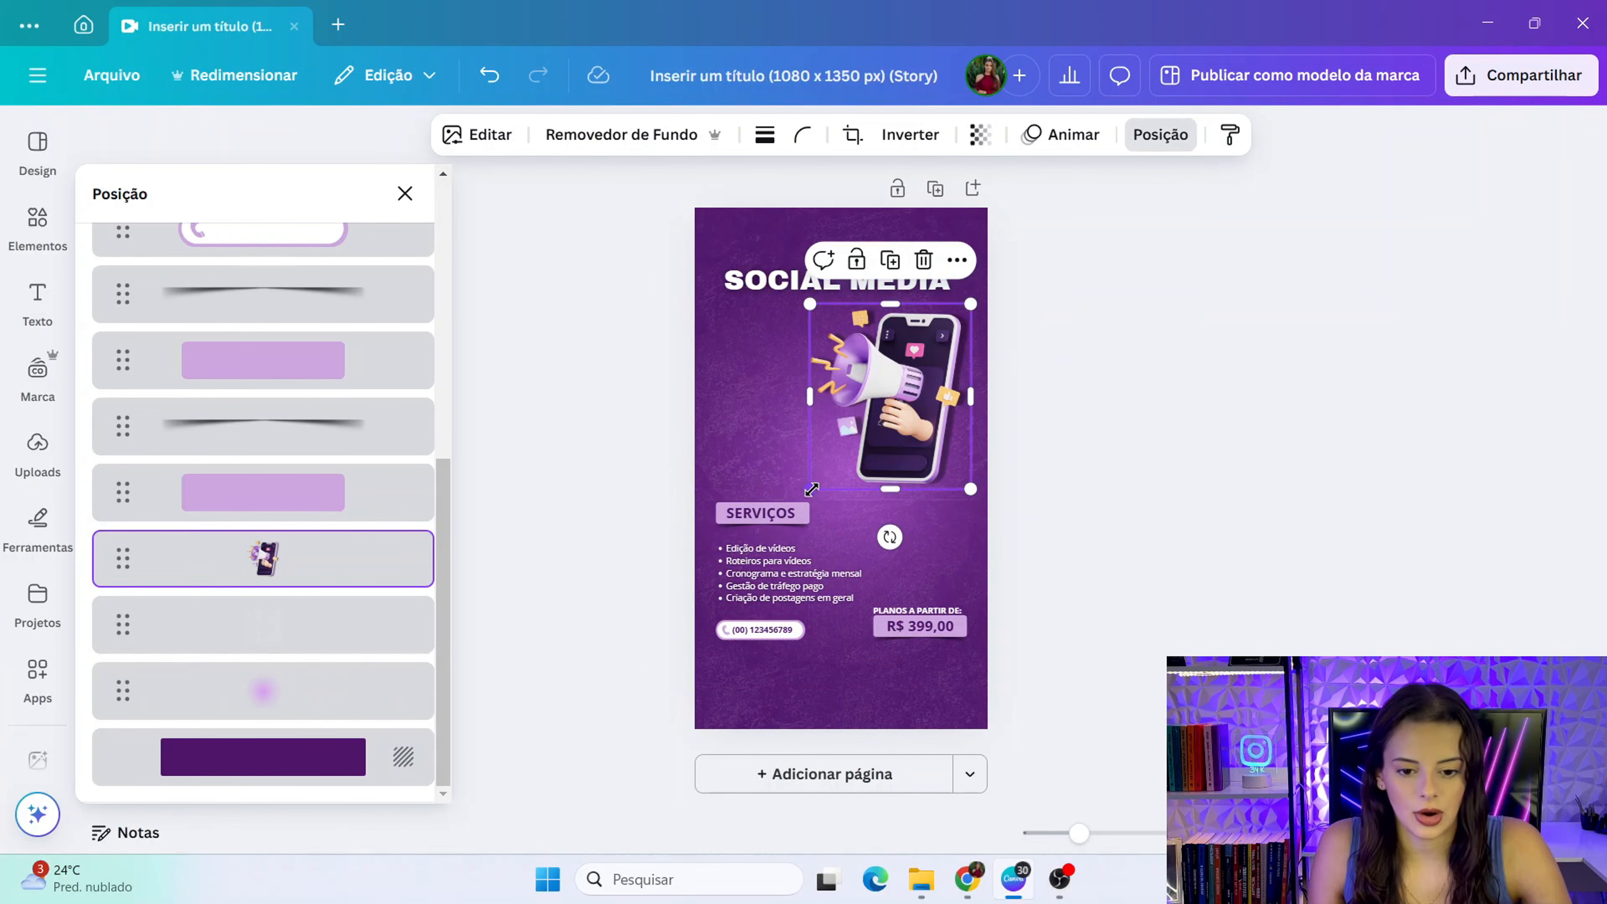
pyautogui.moveTo(802, 489); pyautogui.dragTo(781, 523)
pyautogui.click(1234, 652)
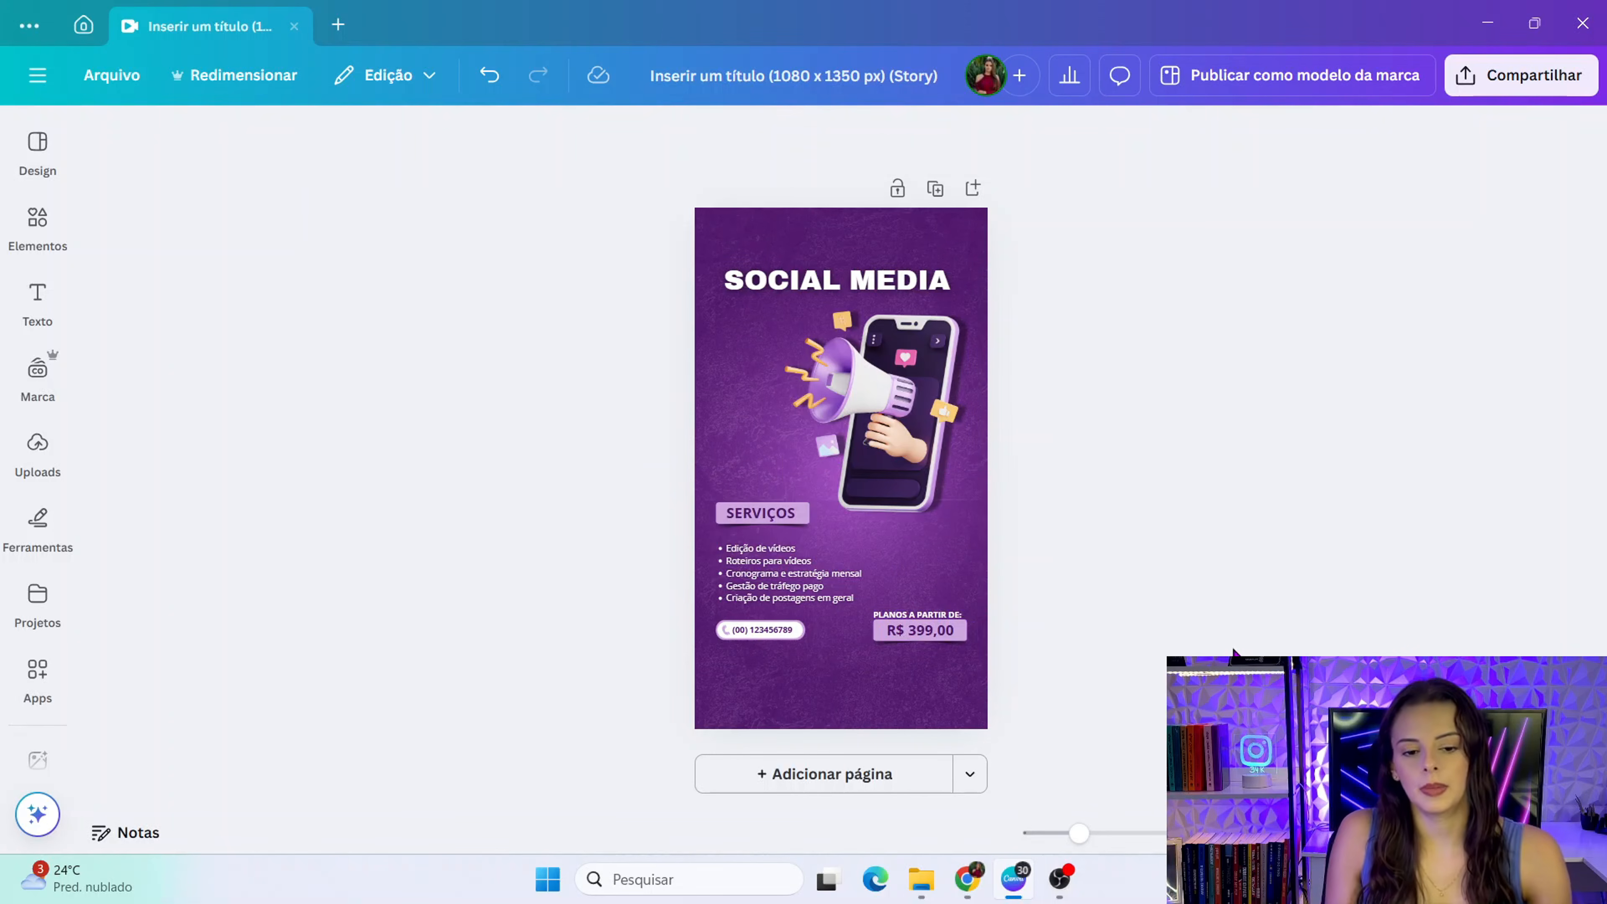